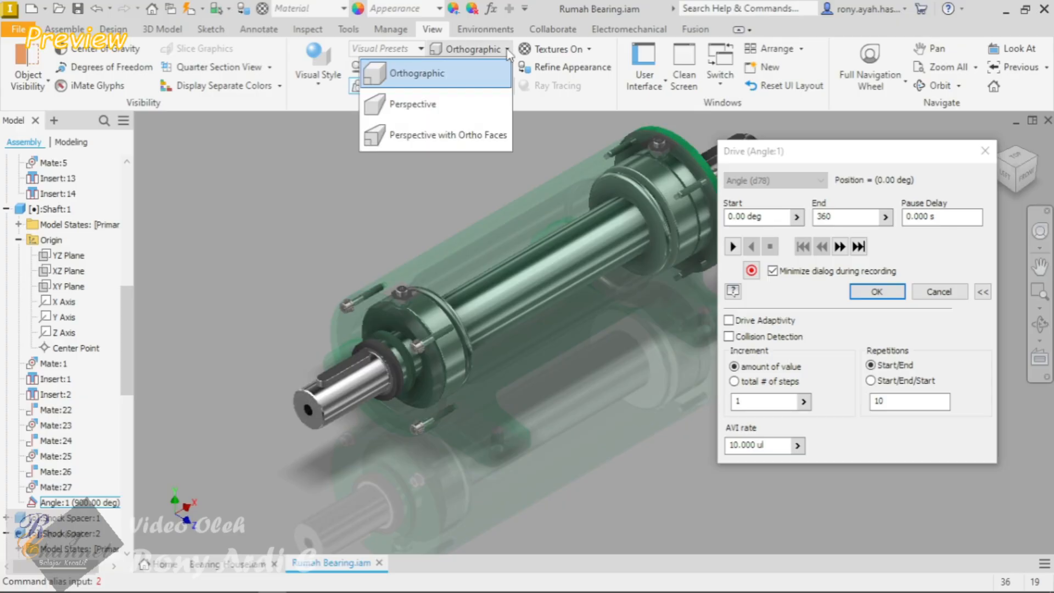
Step: Display the bearing assembly in Perspective projection and orient it with the keyed shaft end facing forward
left_click(436, 101)
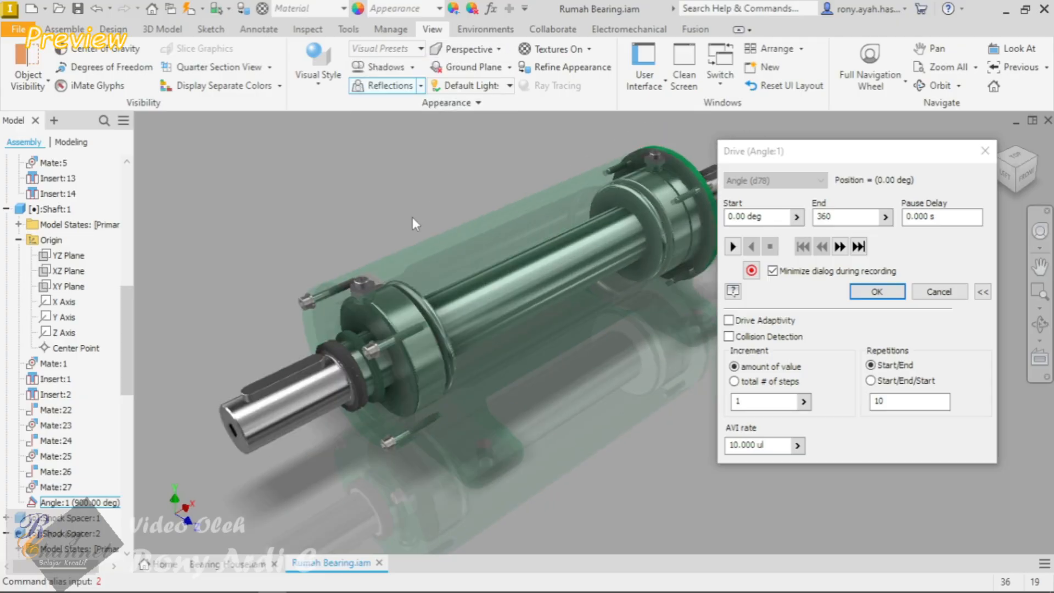
middle_click_drag(413, 216, 449, 215, "shift")
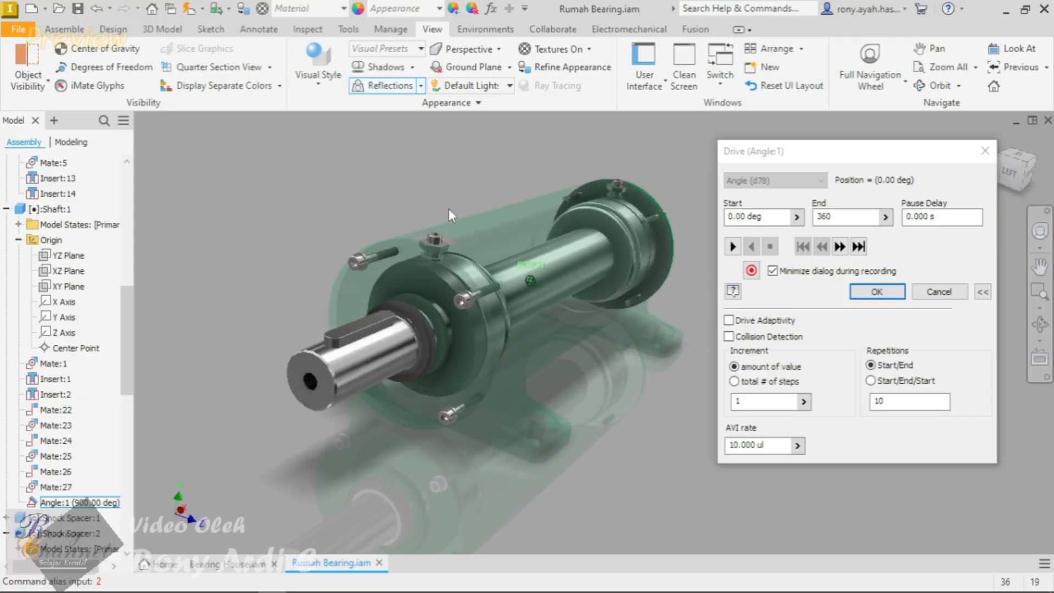
left_click(1022, 163)
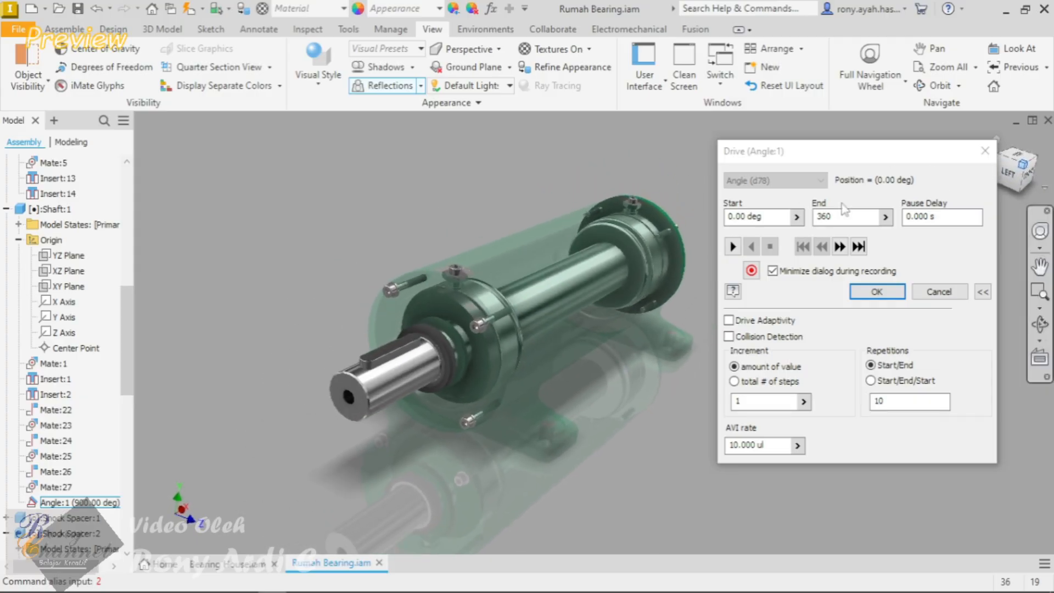
scroll(614, 386, "down", 3)
mouse_move(614, 388)
middle_mouse_down("shift")
mouse_move(578, 401)
mouse_move(592, 391)
middle_mouse_up("shift")
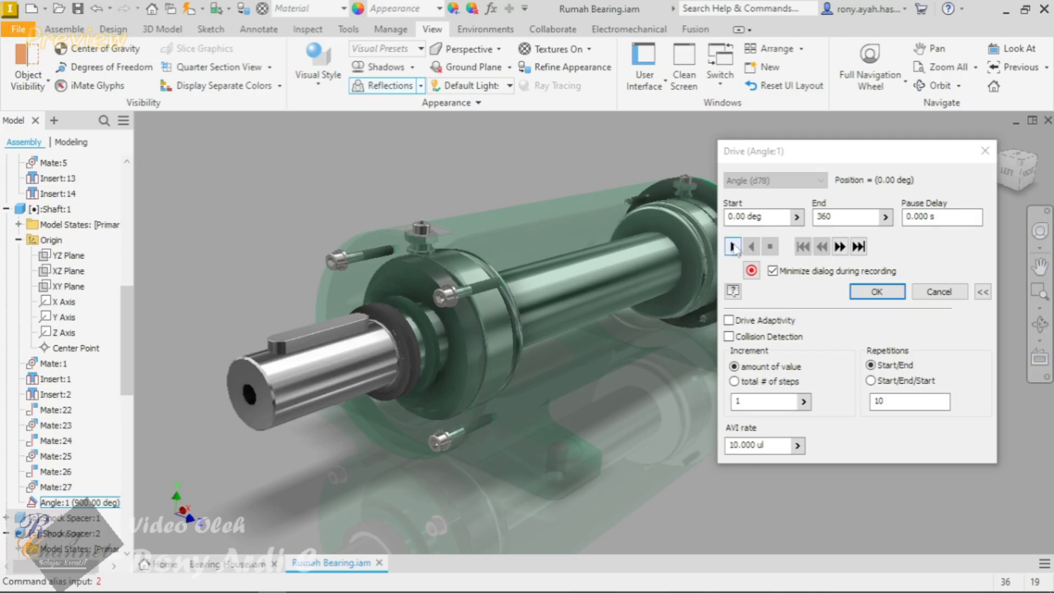
Step: Set the drive increment to 4 and play the Angle:1 shaft rotation forward
double_click(735, 401)
type("4")
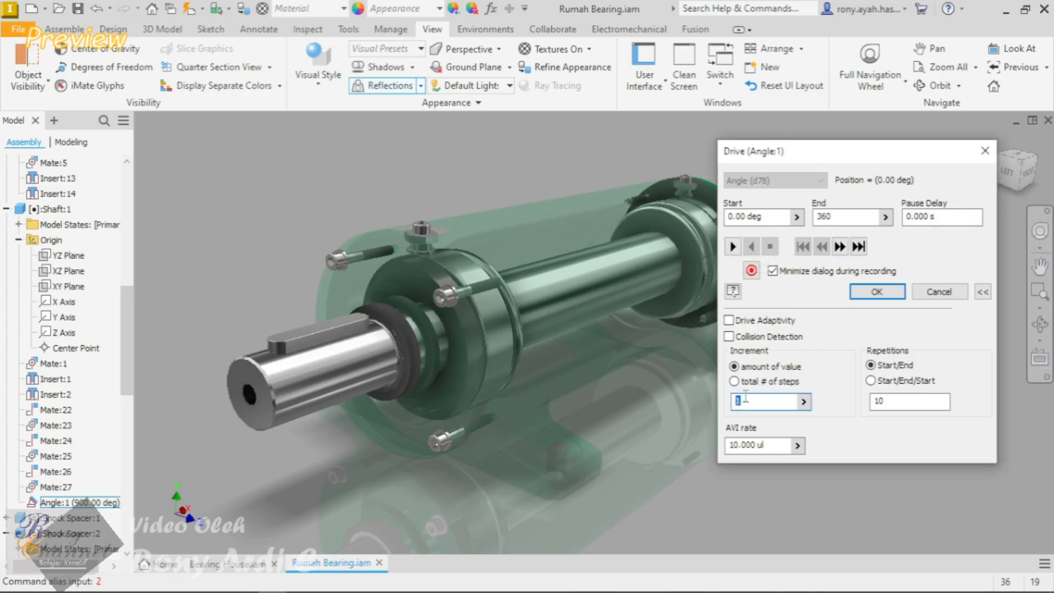
left_click(733, 248)
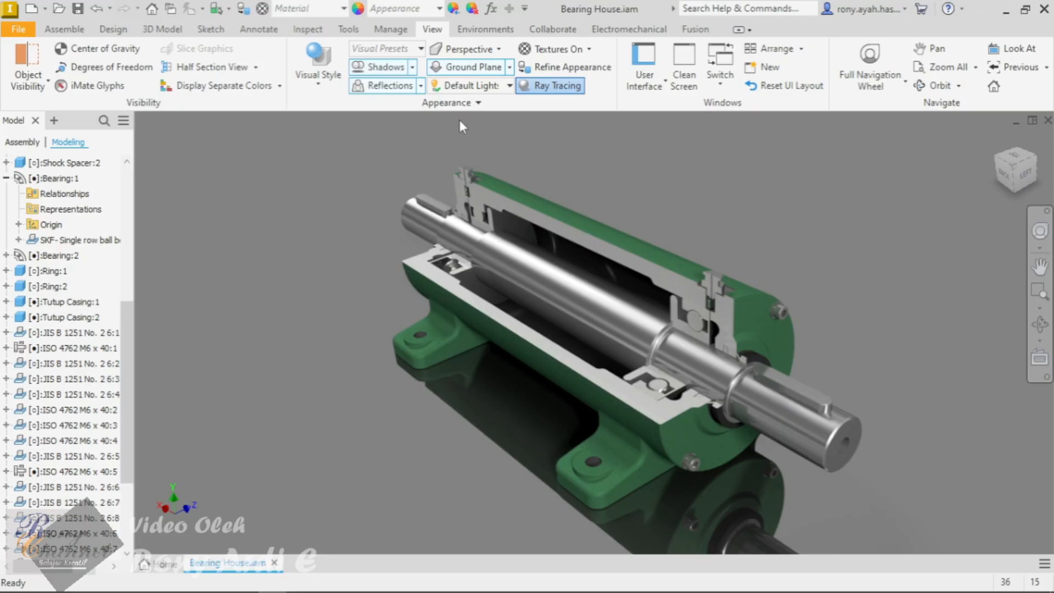
Step: Turn off ray tracing, ground plane, reflections and shadows for the half-section bearing assembly
left_click(387, 72)
left_click(549, 85)
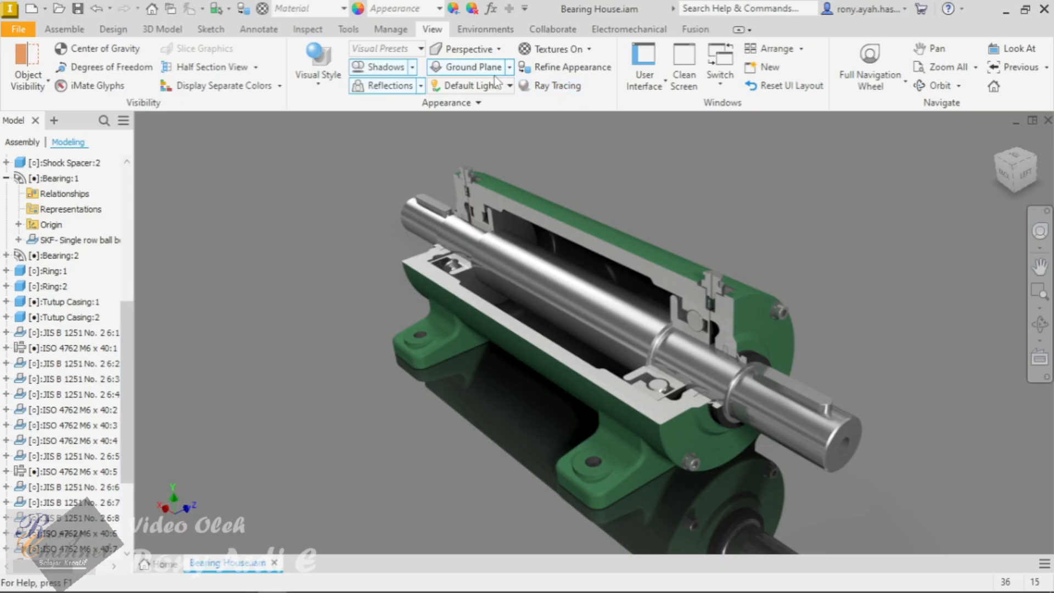
left_click(482, 69)
left_click(390, 85)
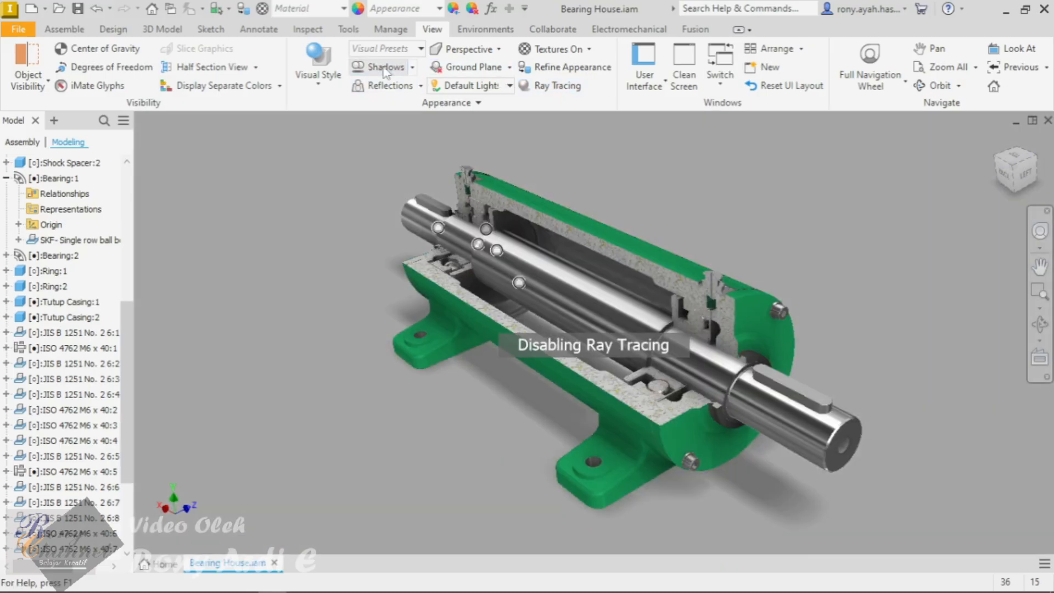
left_click(384, 66)
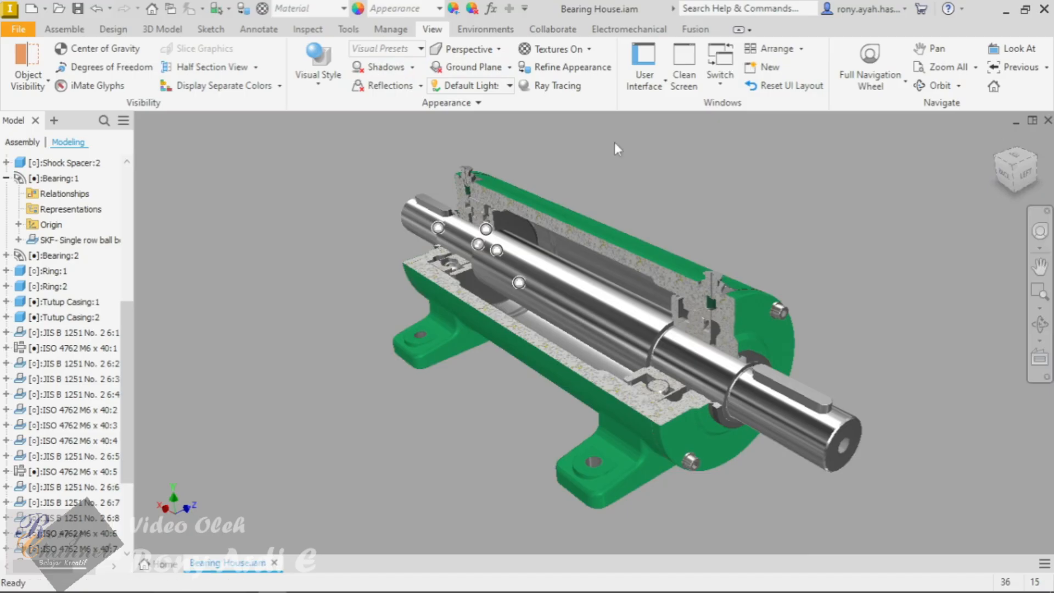
Step: Switch the display to Orthographic projection and orient the half-section assembly isometrically with its cutaway facing forward
left_click(499, 49)
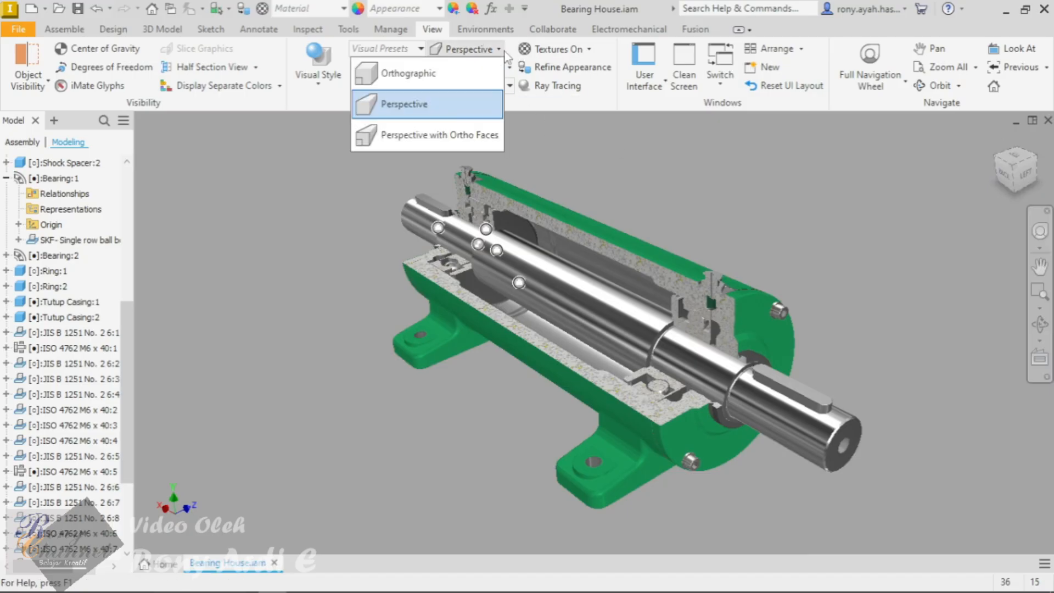
left_click(464, 75)
scroll(762, 225, "down", 3)
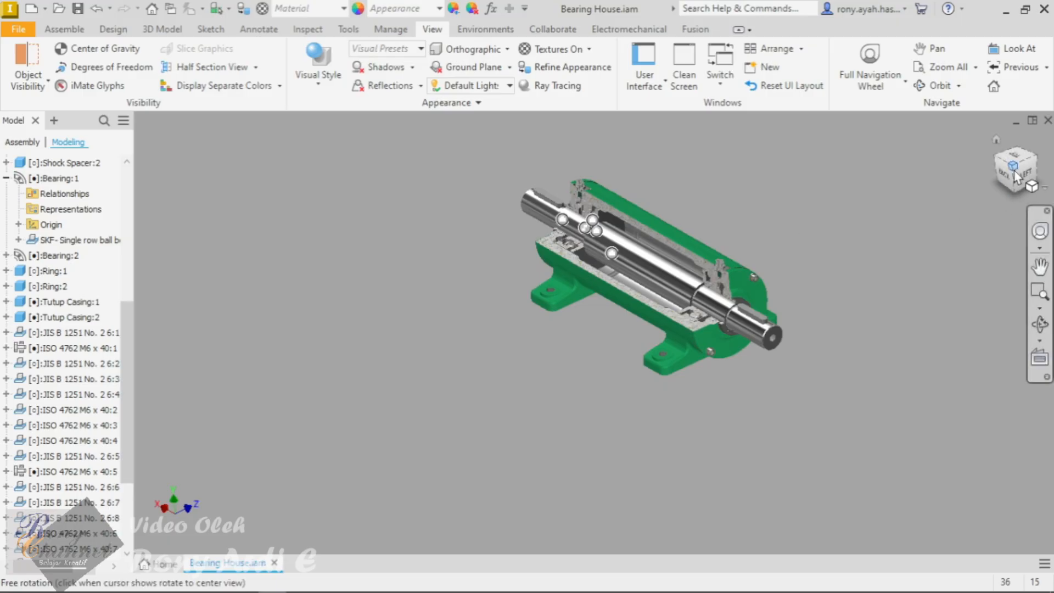
left_click(995, 139)
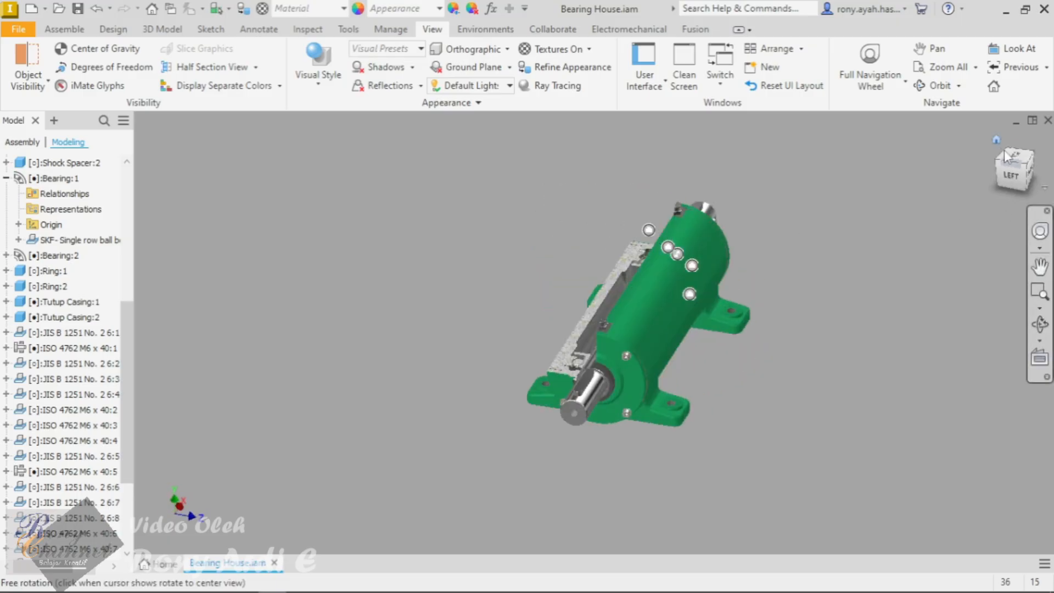
left_click(1038, 158)
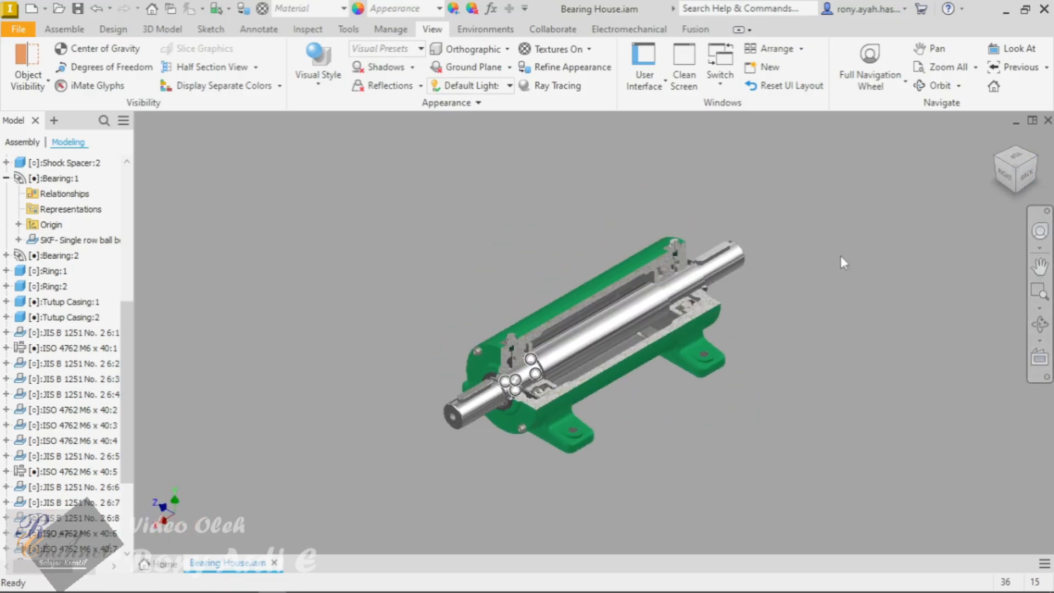
left_click(1016, 168)
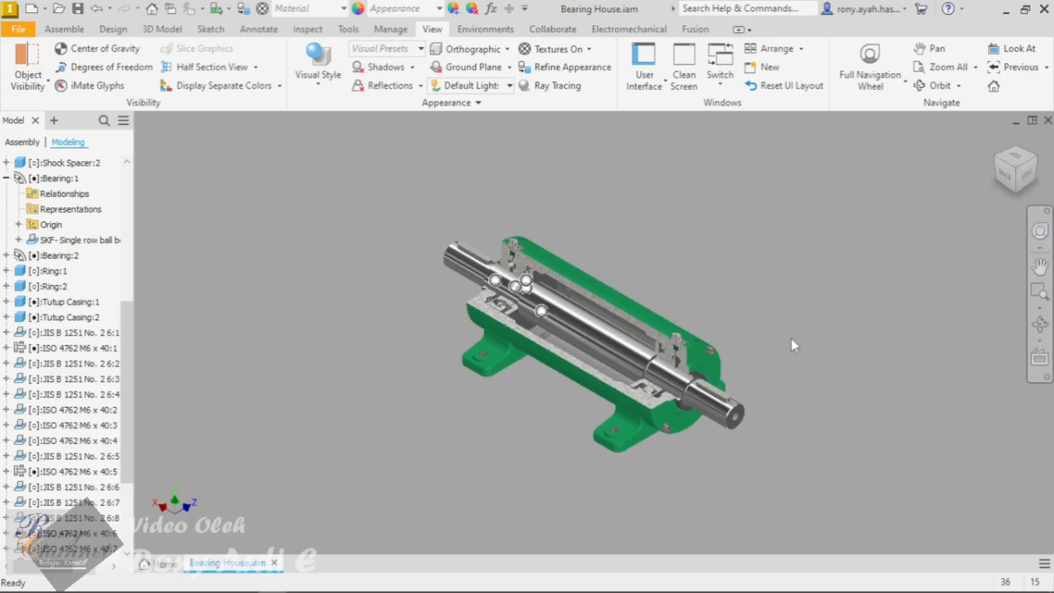
scroll(791, 338, "up", 2)
scroll(791, 338, "down", 4)
scroll(790, 338, "up", 2)
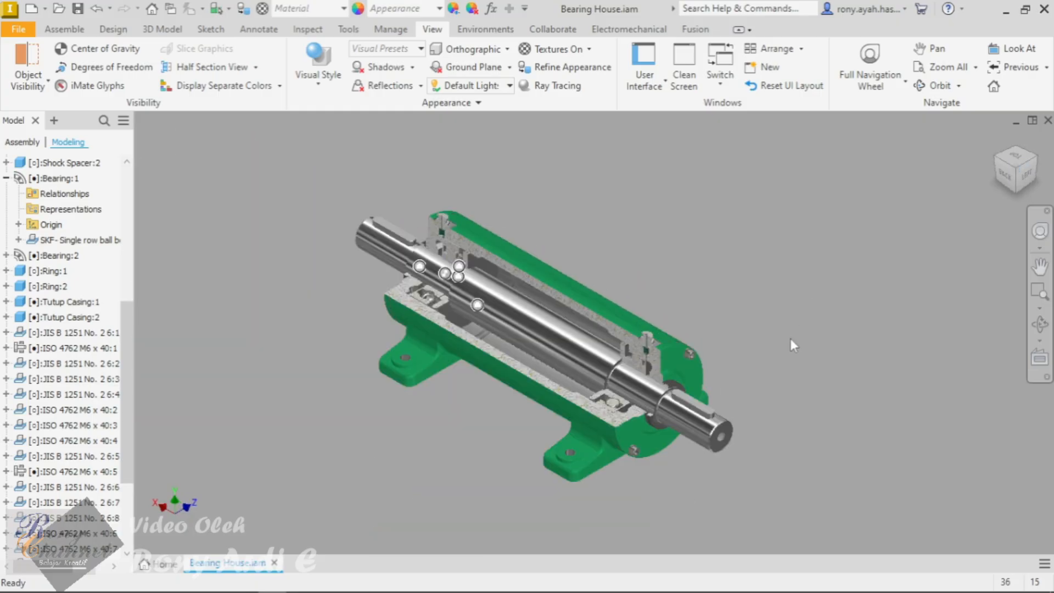
key("ctrl+s")
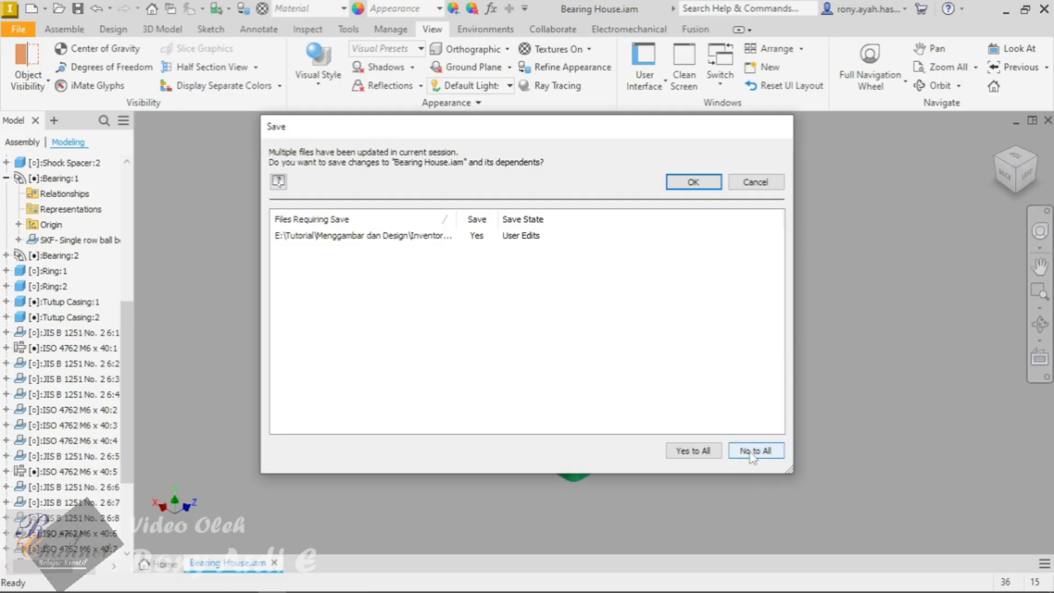
left_click(769, 186)
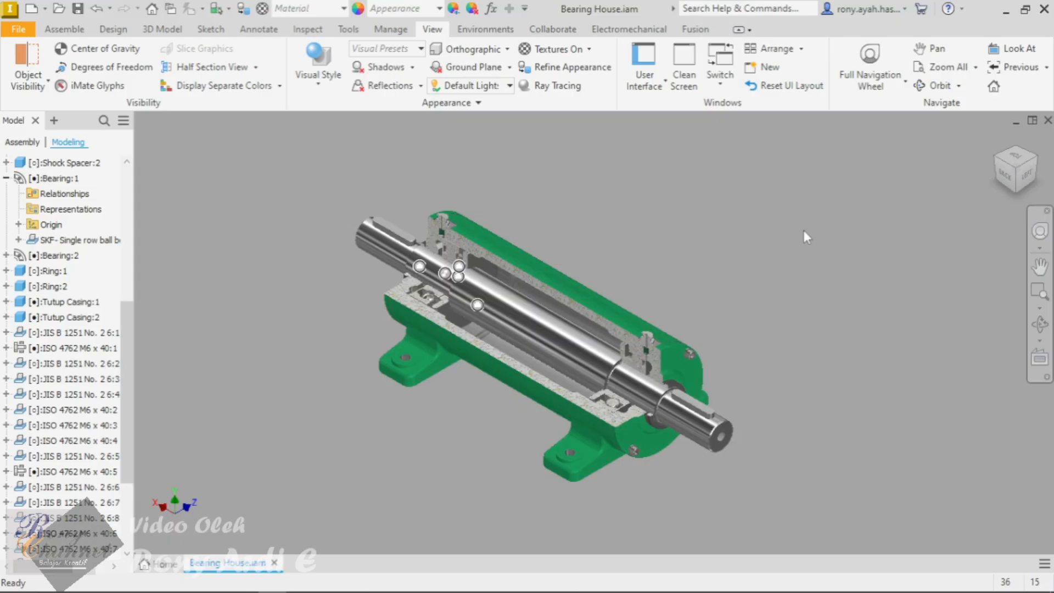
key("ctrl+n")
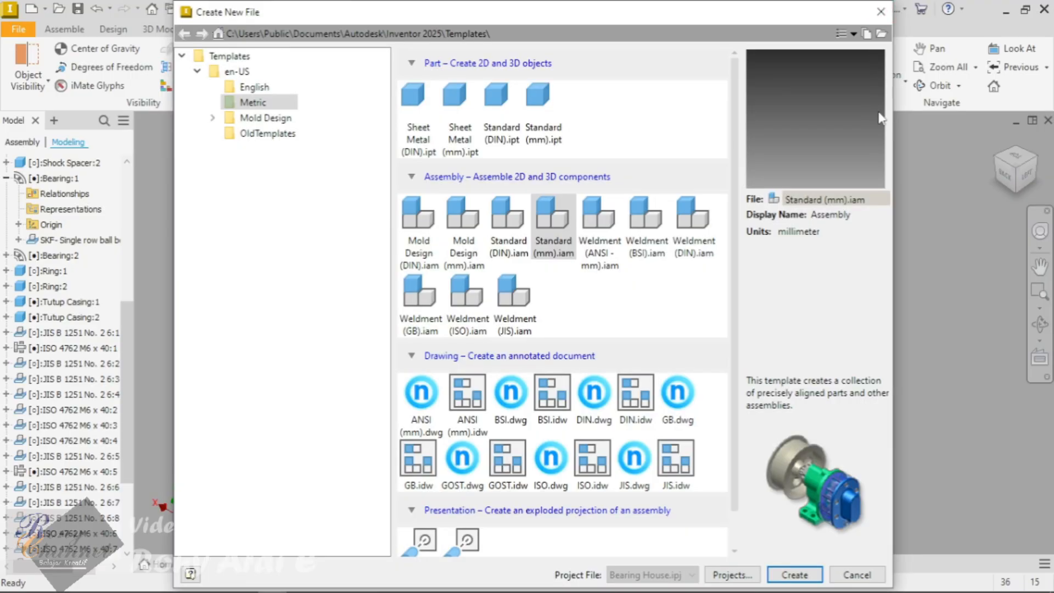
left_click(881, 11)
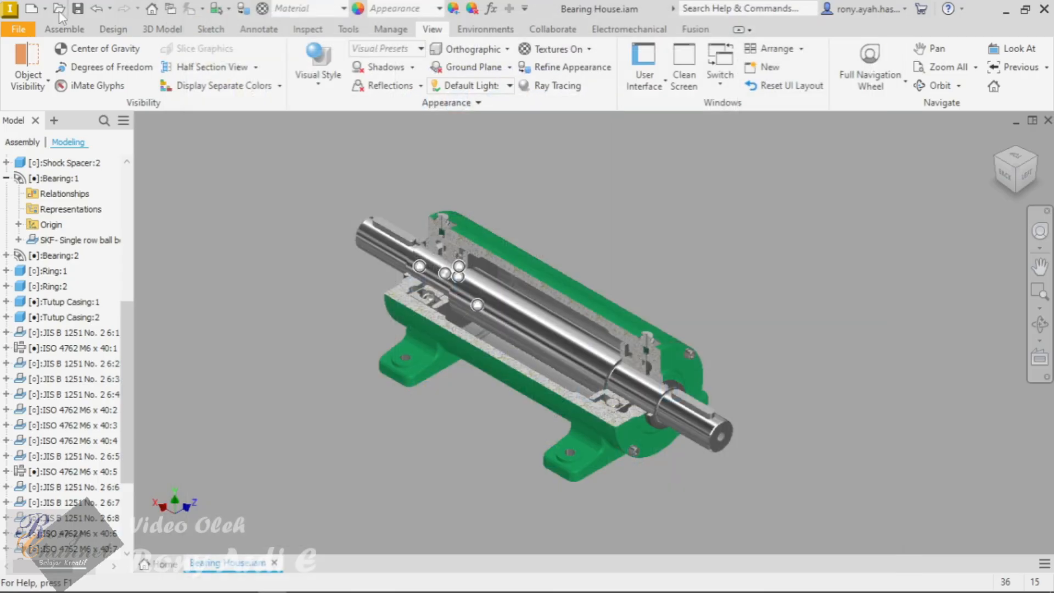
Step: Create a new assembly file from the Metric template Standard (mm).iam
left_click(18, 29)
left_click(40, 93)
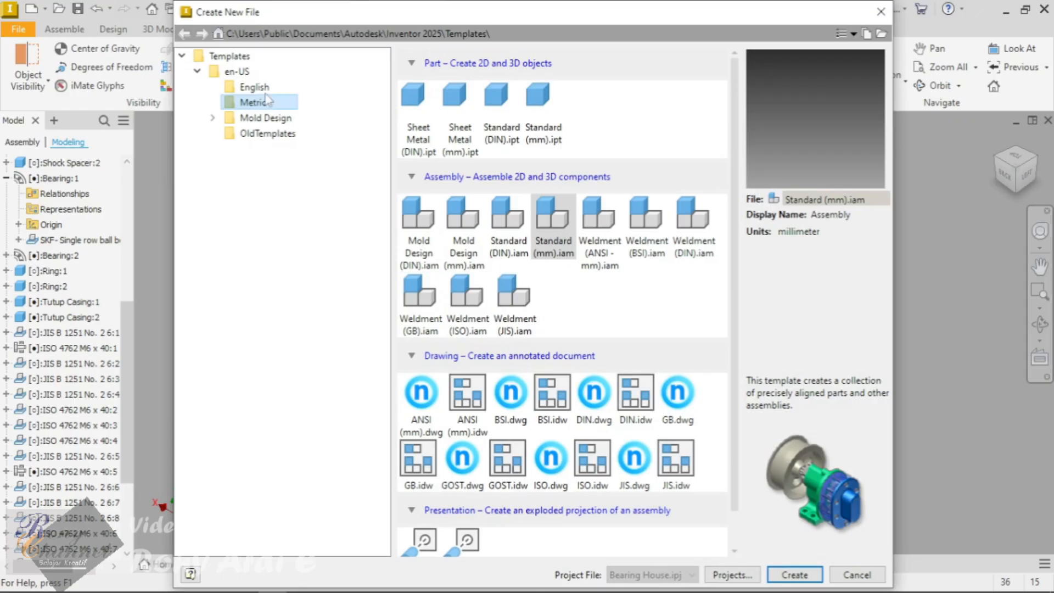
left_click(240, 73)
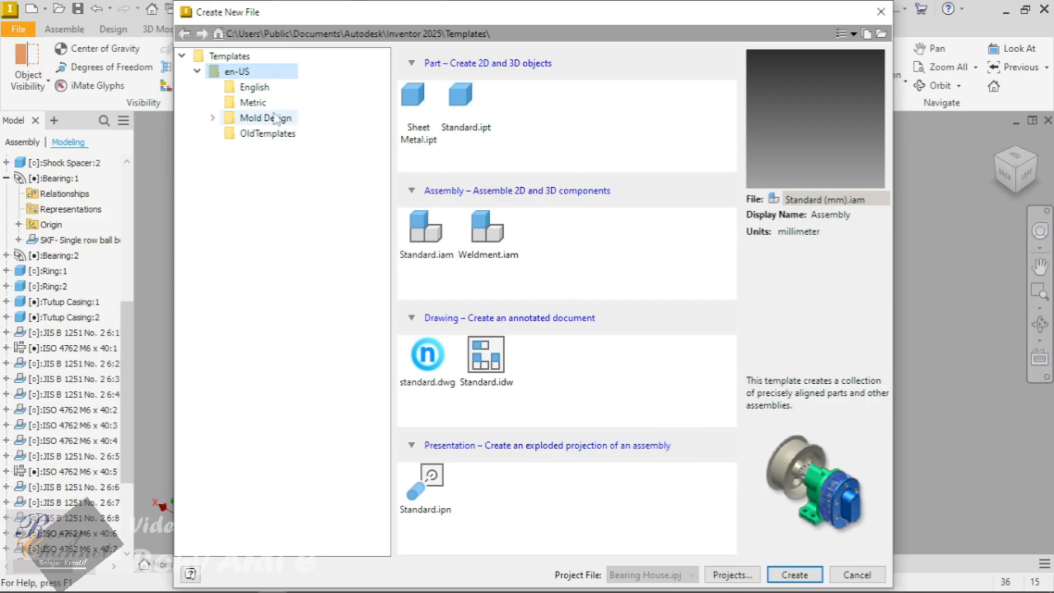
left_click(259, 105)
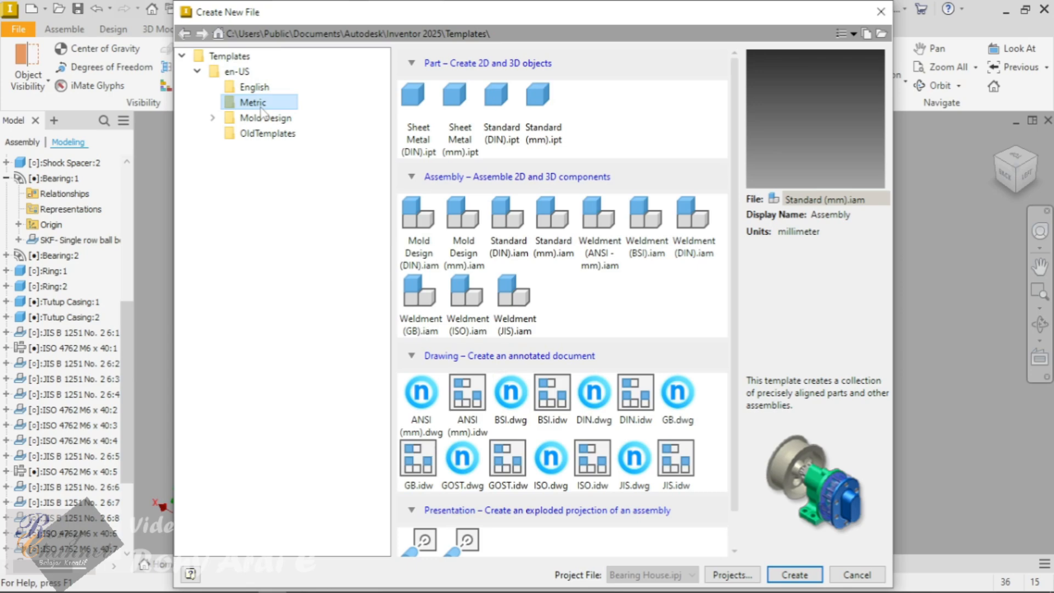
left_click(236, 71)
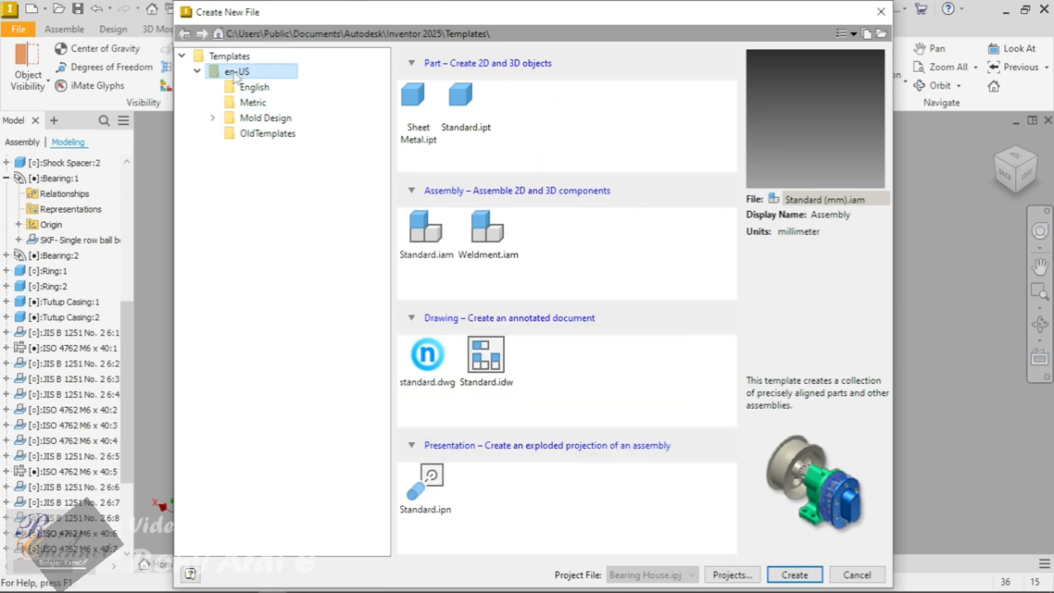
left_click(271, 104)
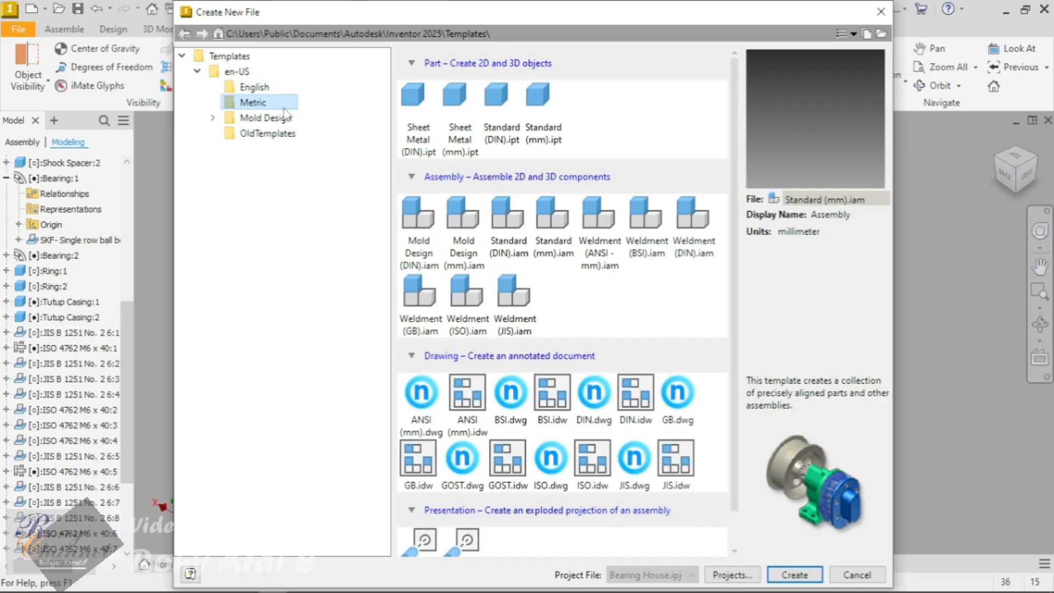
left_click(552, 207)
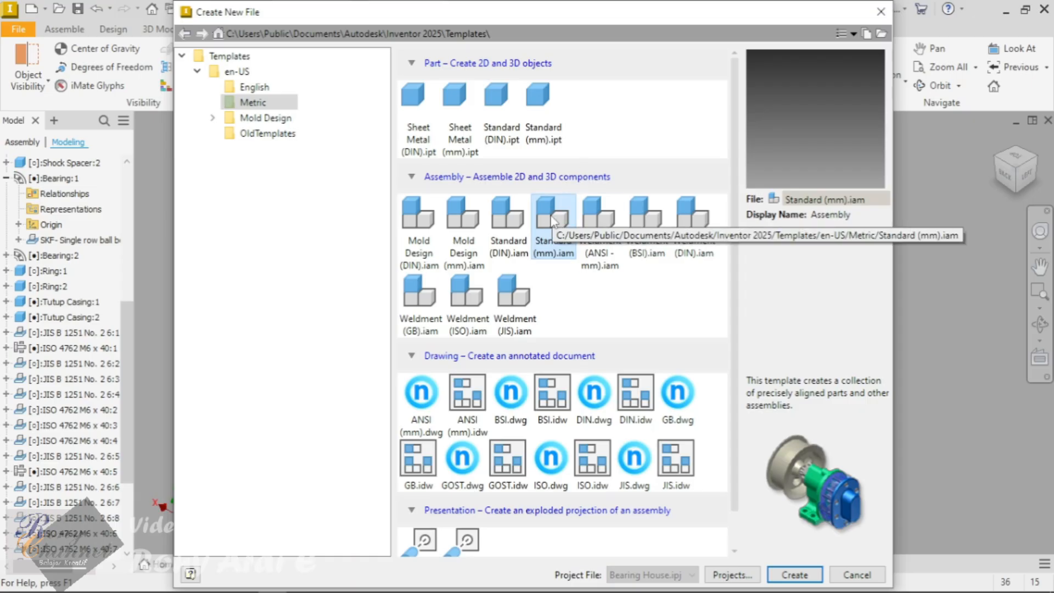
left_click(794, 574)
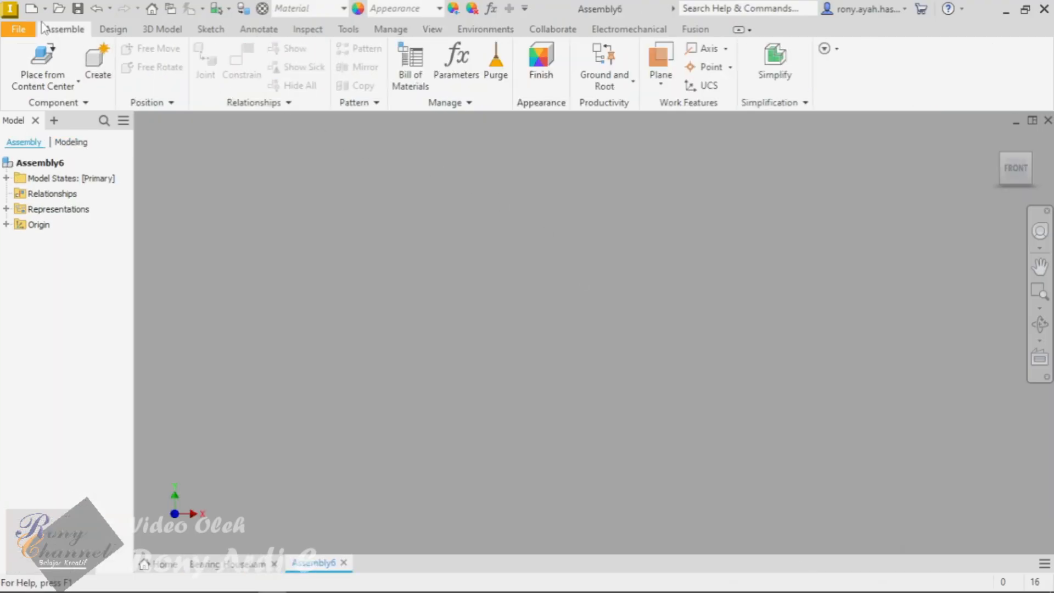
Step: Save the new assembly as Rumah Bearing.iam in the Bearing House workspace folder
left_click(18, 29)
left_click(67, 204)
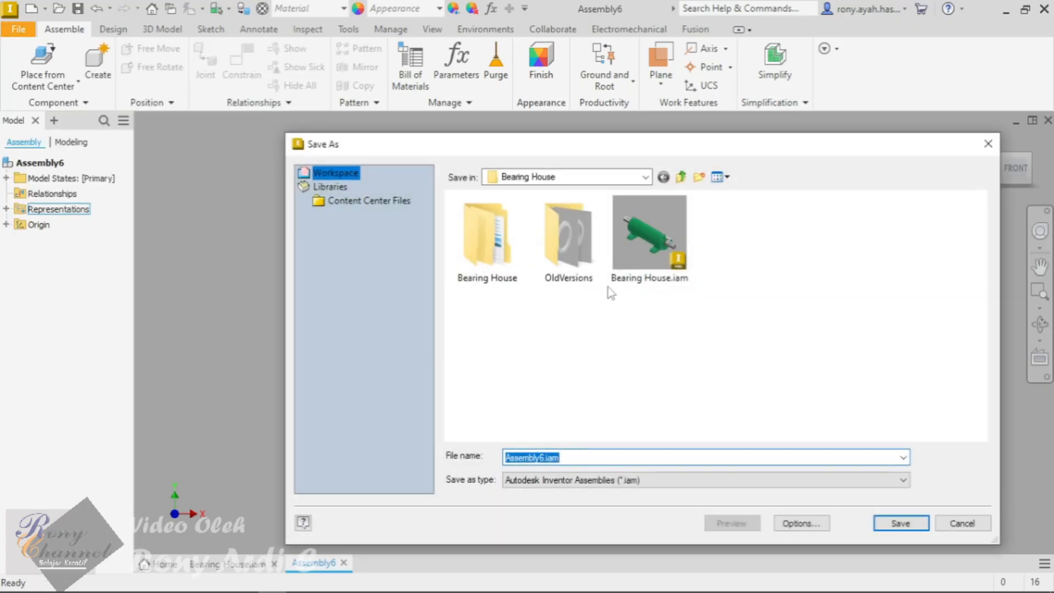
left_click(541, 457)
left_click_drag(541, 457, 469, 448)
key("BackSpace")
key("Delete")
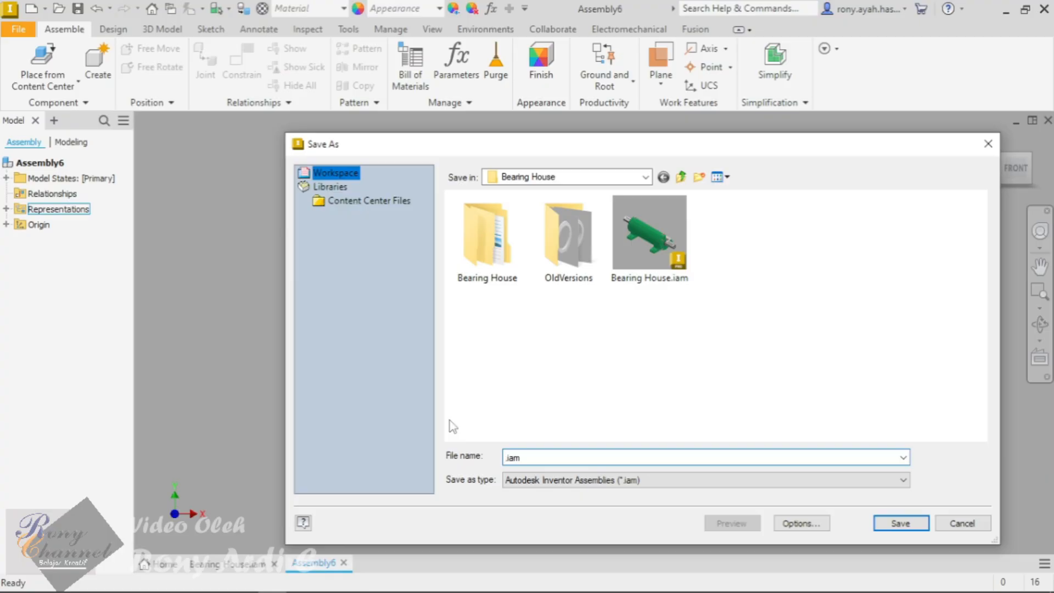
type("Rumah Bearing")
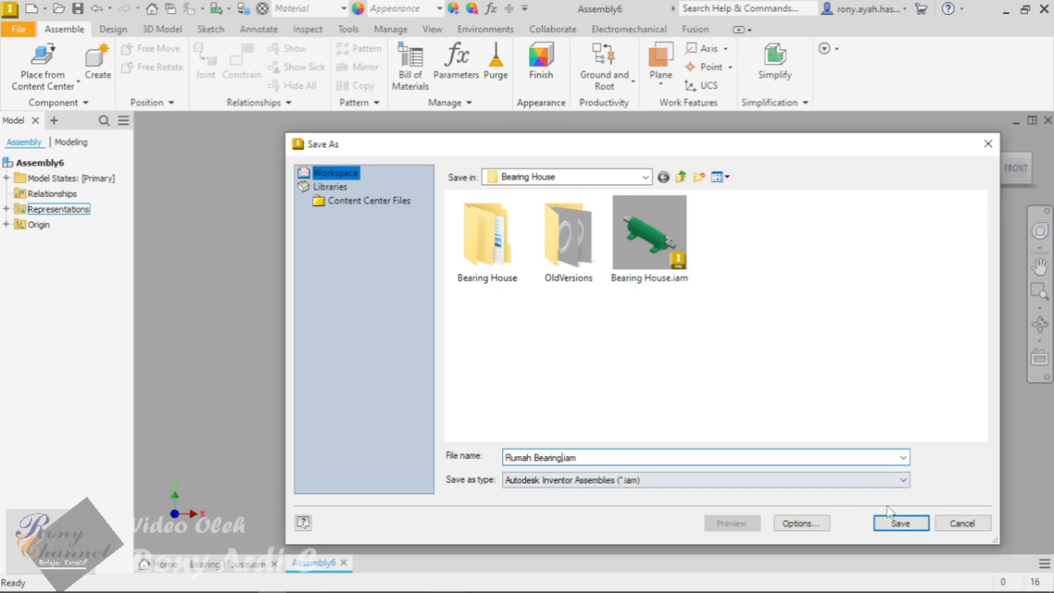
left_click(900, 523)
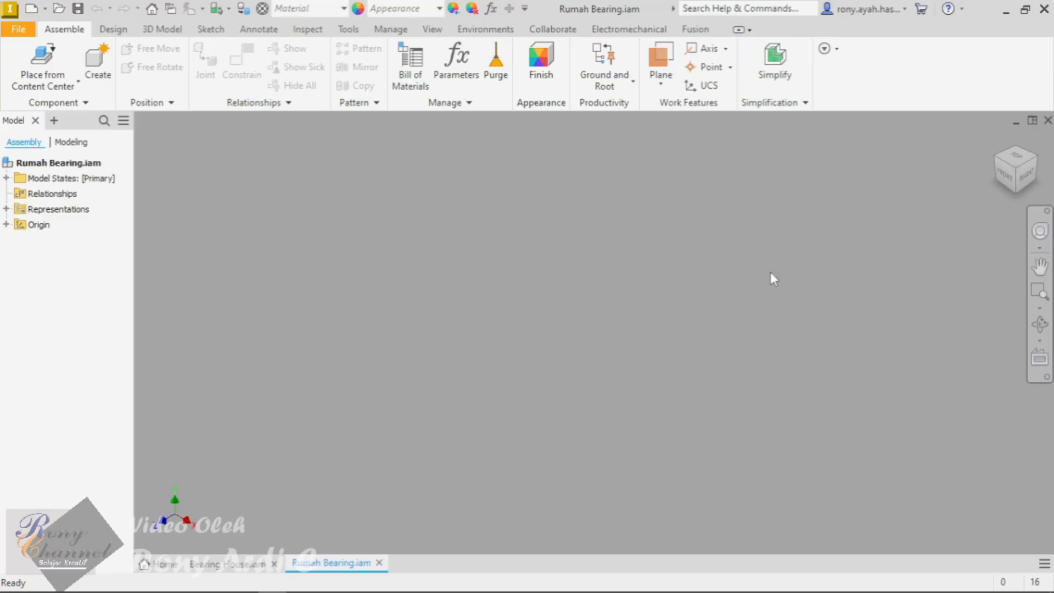
Step: Place one instance of Bearing House.ipt from the Bearing House workspace folder into the assembly
left_click(72, 90)
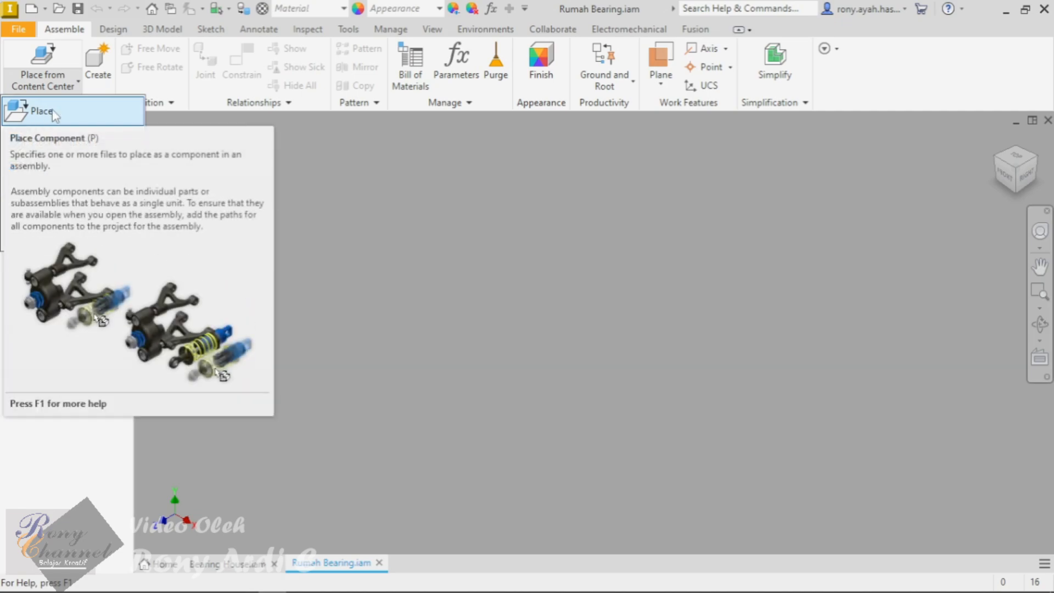
left_click(76, 85)
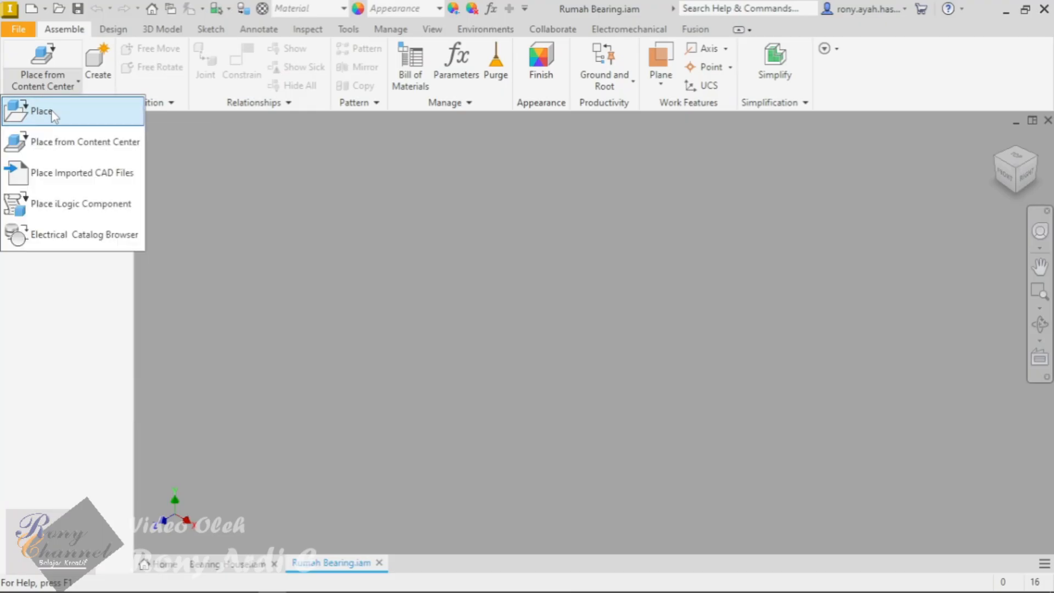
left_click(42, 111)
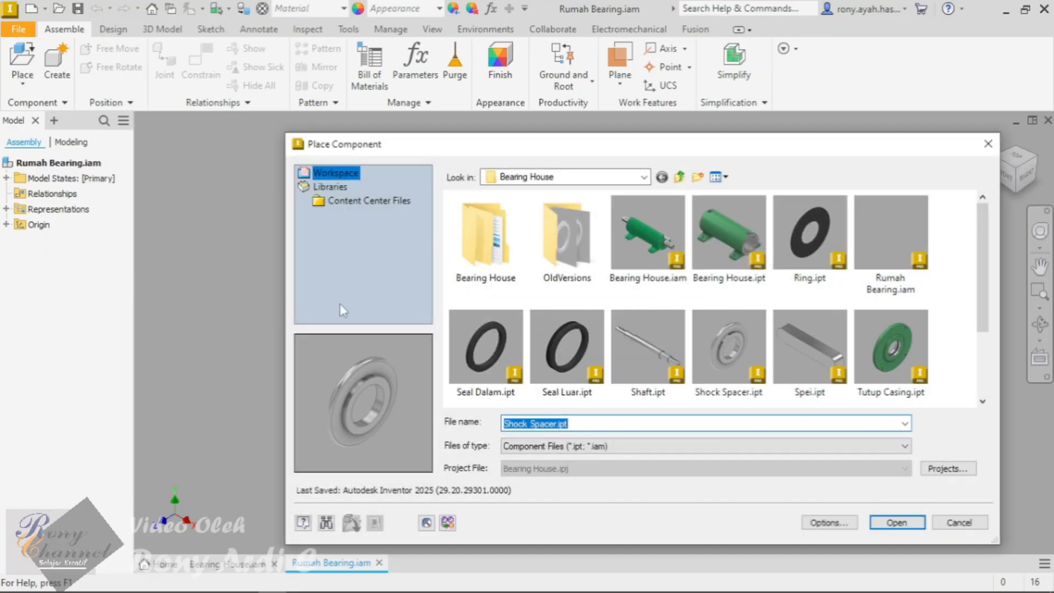
left_click(733, 232)
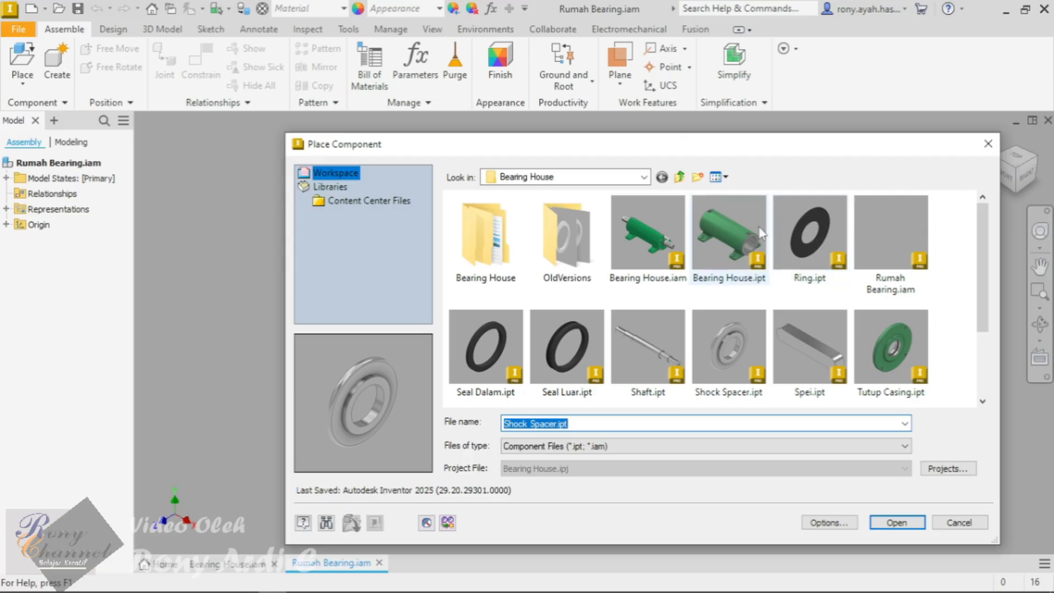
double_click(730, 238)
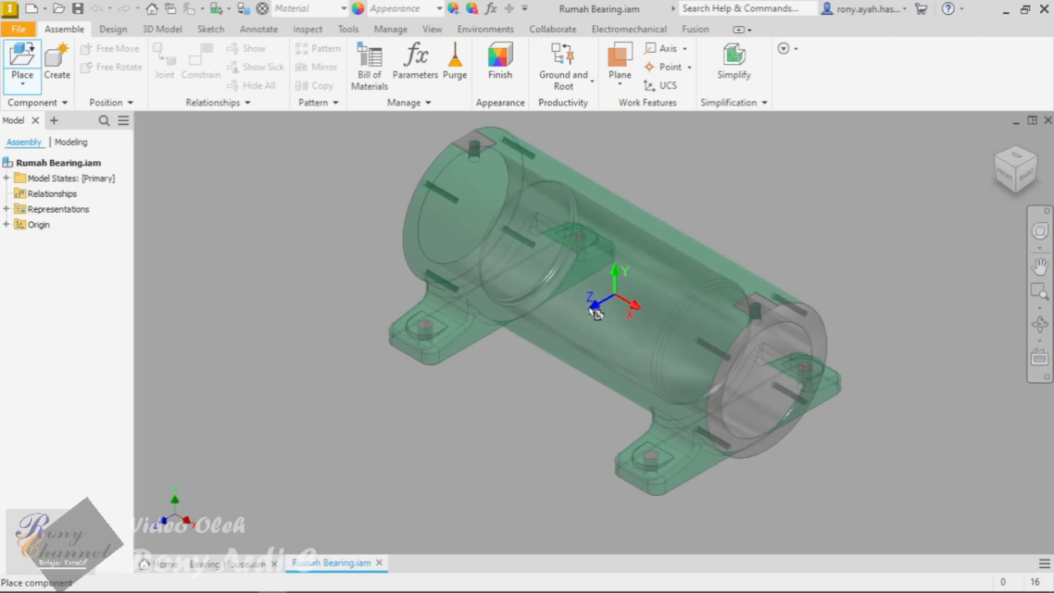
scroll(585, 296, "down", 5)
scroll(568, 312, "up", 9)
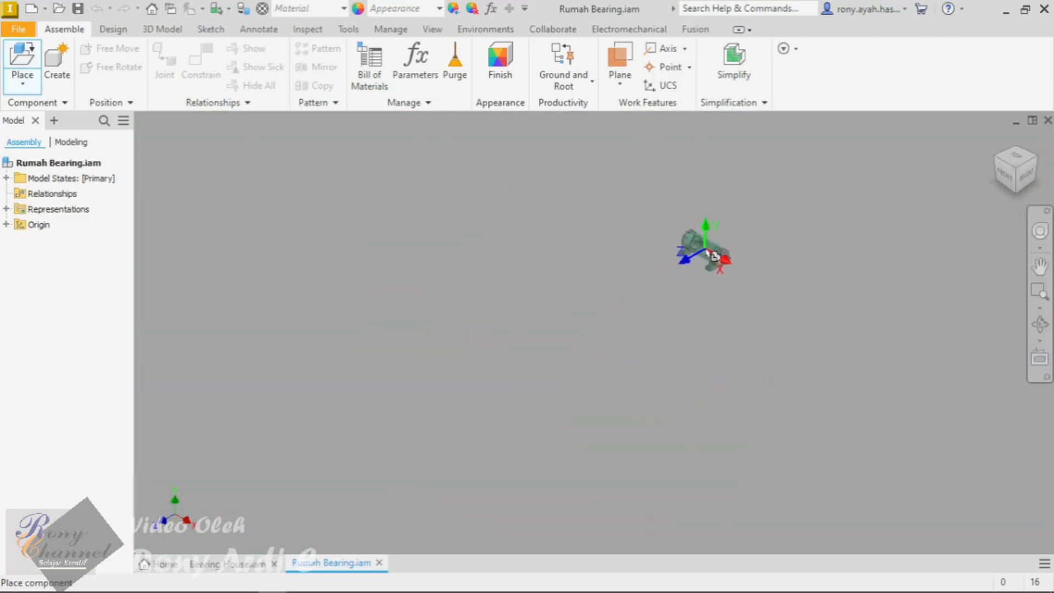
left_click(655, 241)
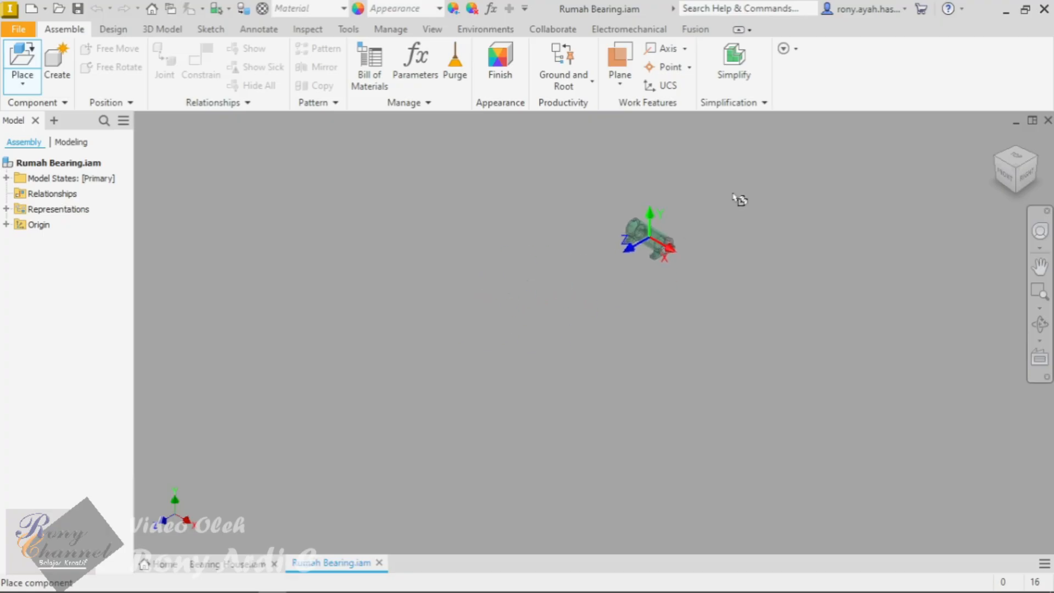
right_click(749, 186)
left_click(792, 192)
Step: Shift the ungrounded Bearing House component slightly in free space
scroll(697, 231, "down", 3)
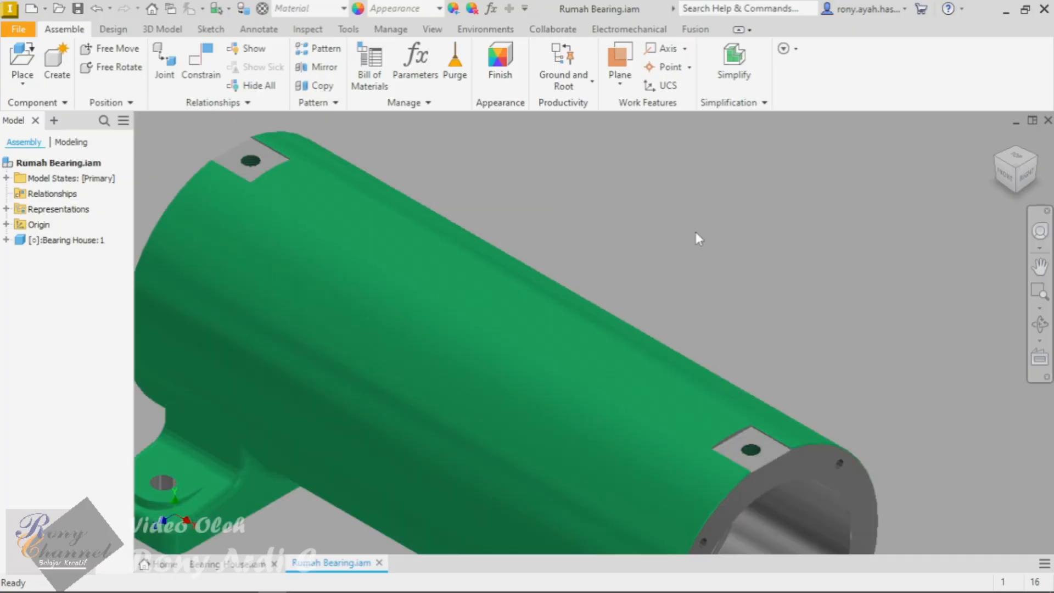
scroll(694, 234, "up", 4)
left_click_drag(659, 203, 691, 249)
left_click(768, 201)
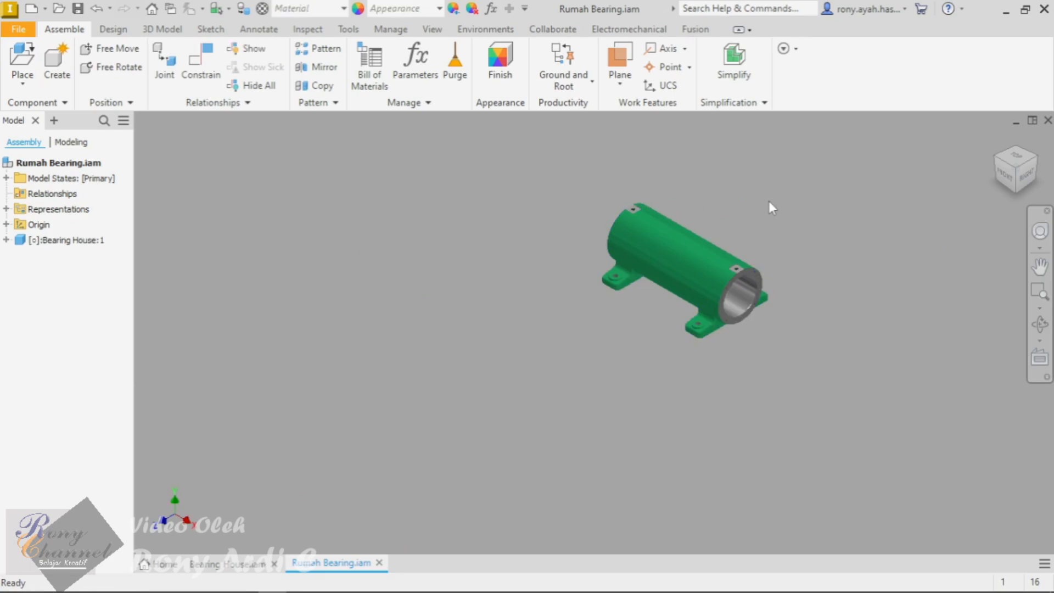
mouse_move(680, 254)
left_mouse_down()
mouse_move(439, 144)
mouse_move(559, 382)
mouse_move(687, 228)
mouse_move(687, 243)
left_mouse_up()
left_click(264, 222)
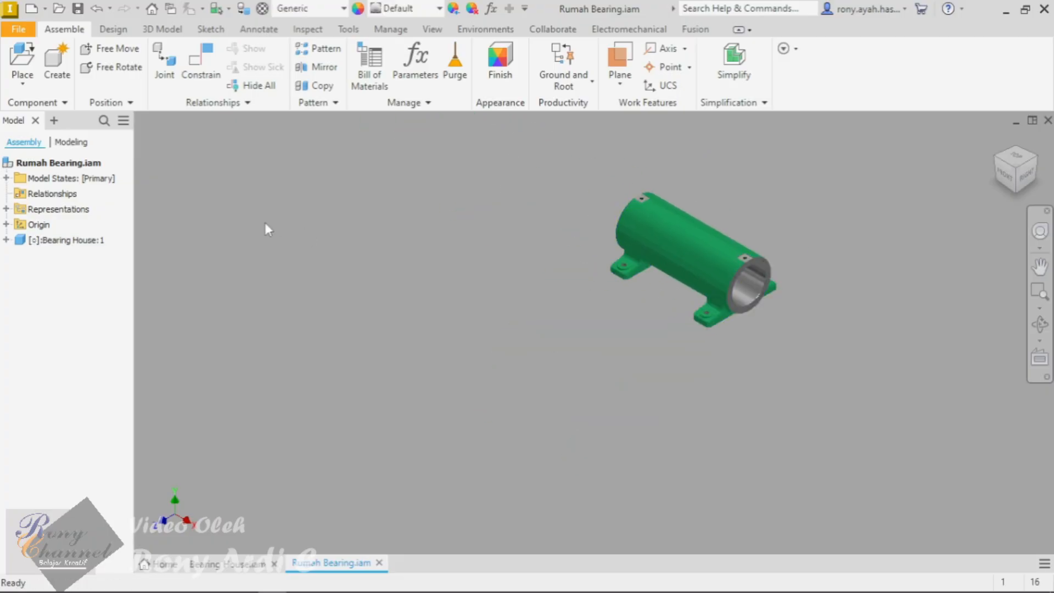
Step: Make the assembly's YZ, XZ and XY origin planes visible
left_click(6, 224)
left_click(56, 240)
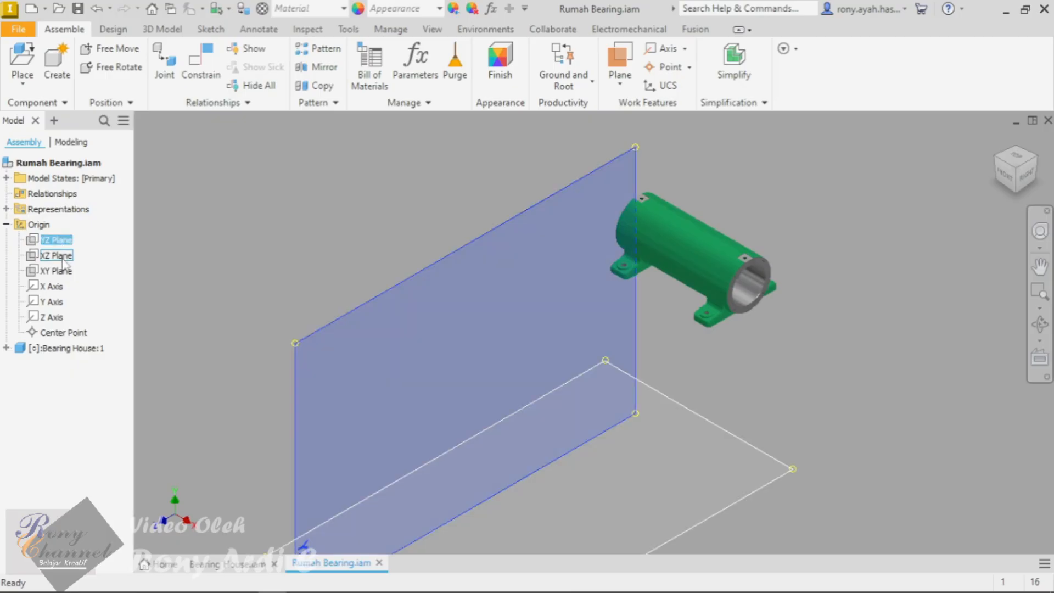
left_click(65, 271, "shift")
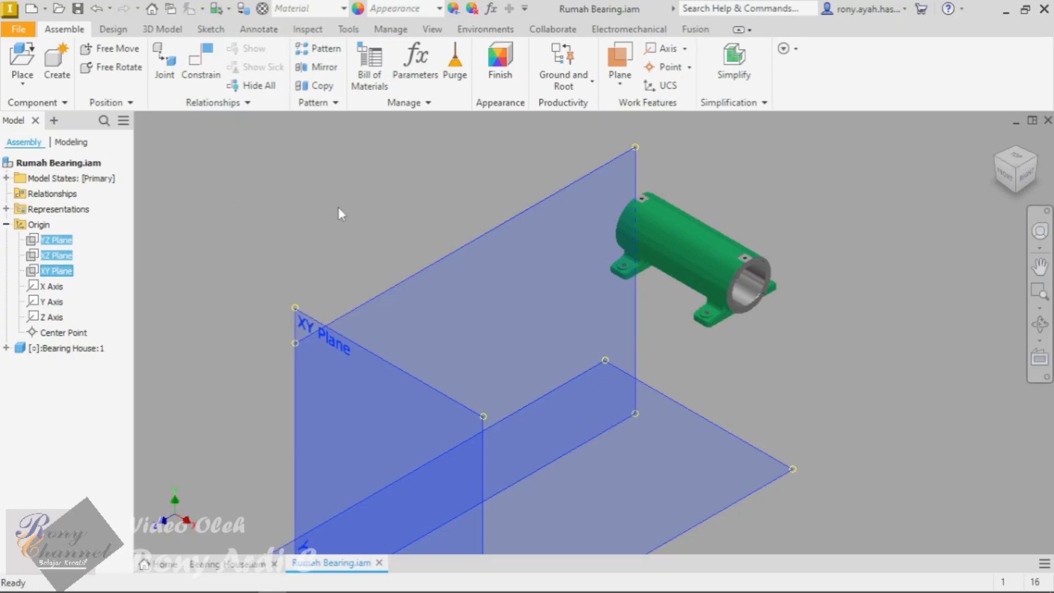
right_click(58, 236)
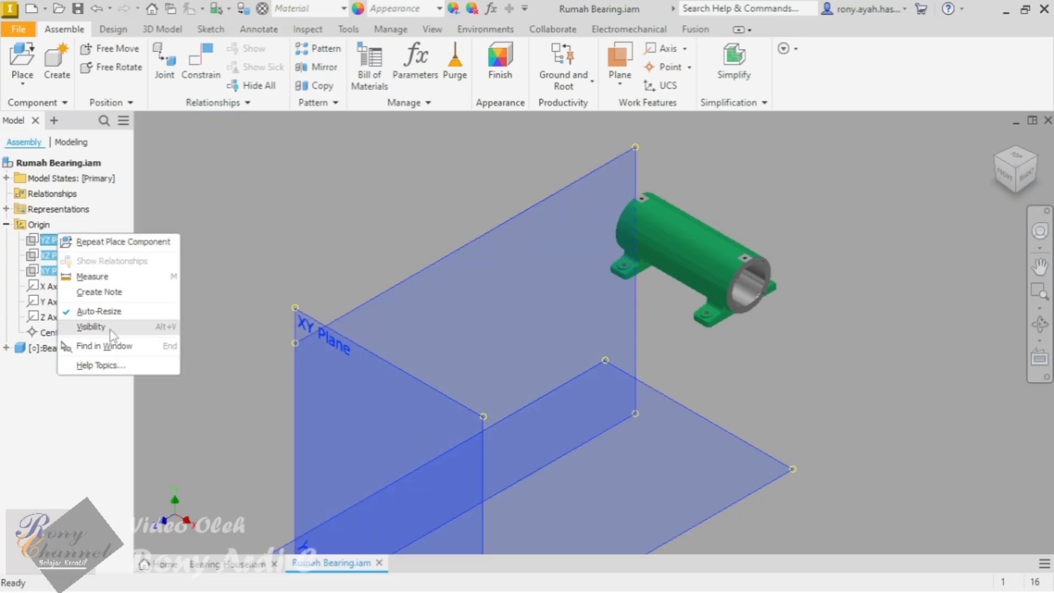
left_click(91, 326)
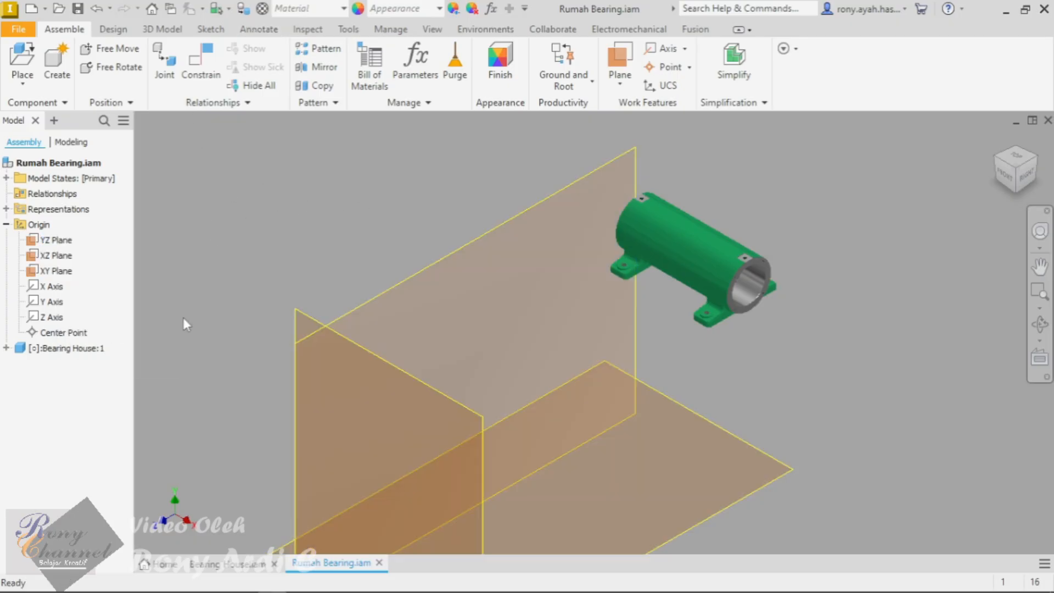
Step: Hide the assembly's three origin planes and show them again
left_click(57, 240)
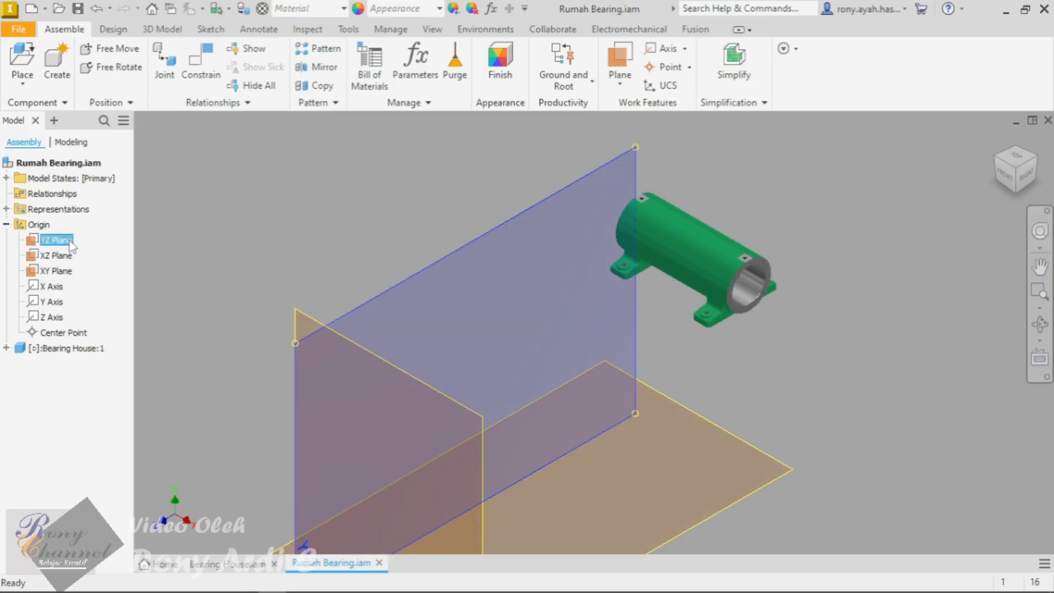
left_click(65, 271, "shift")
right_click(64, 271)
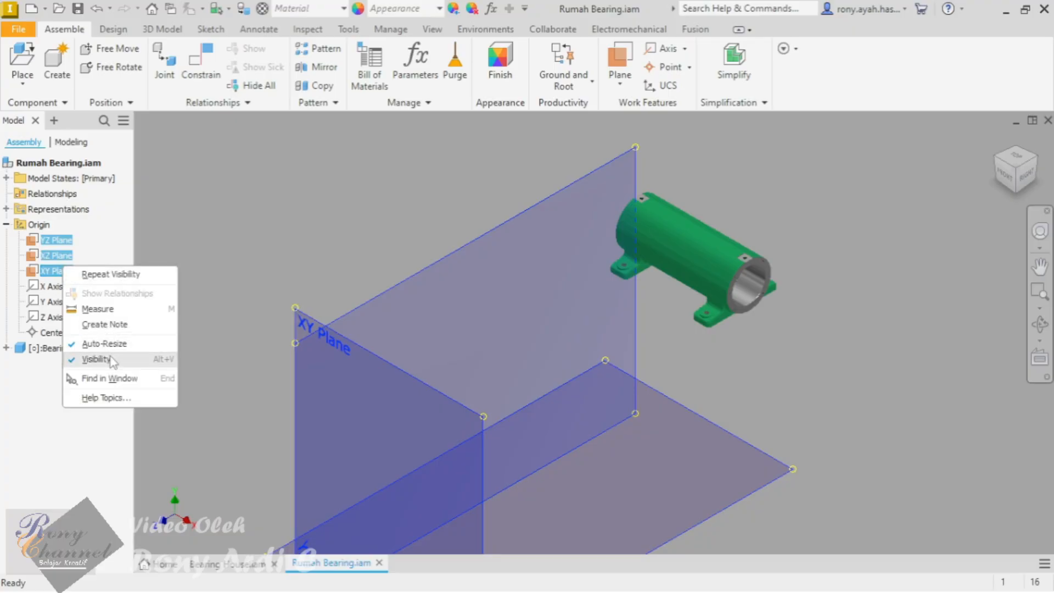
left_click(89, 354)
left_click(70, 245)
left_click(67, 271, "shift")
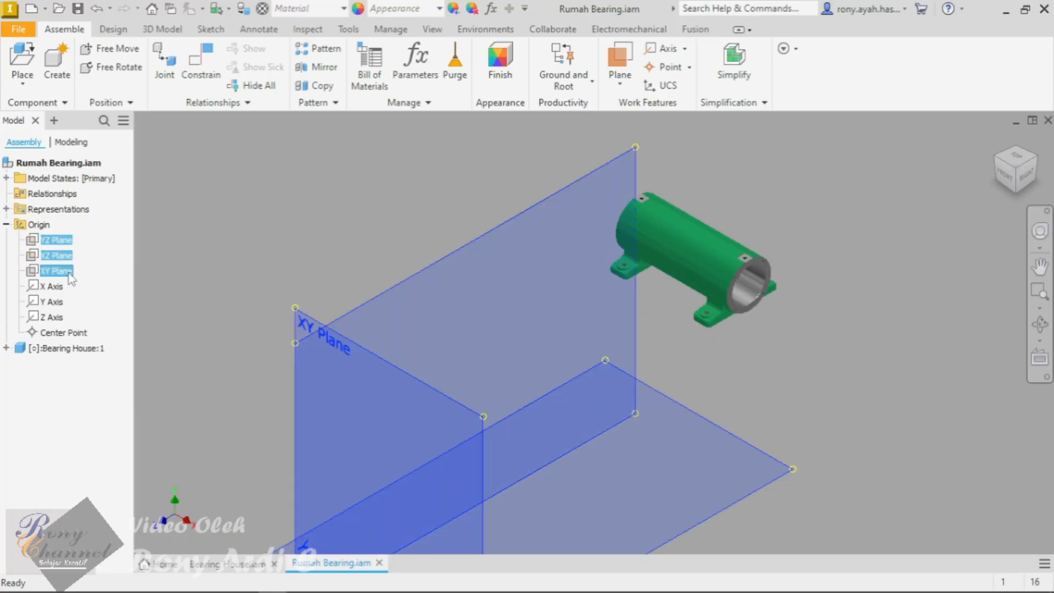
right_click(69, 273)
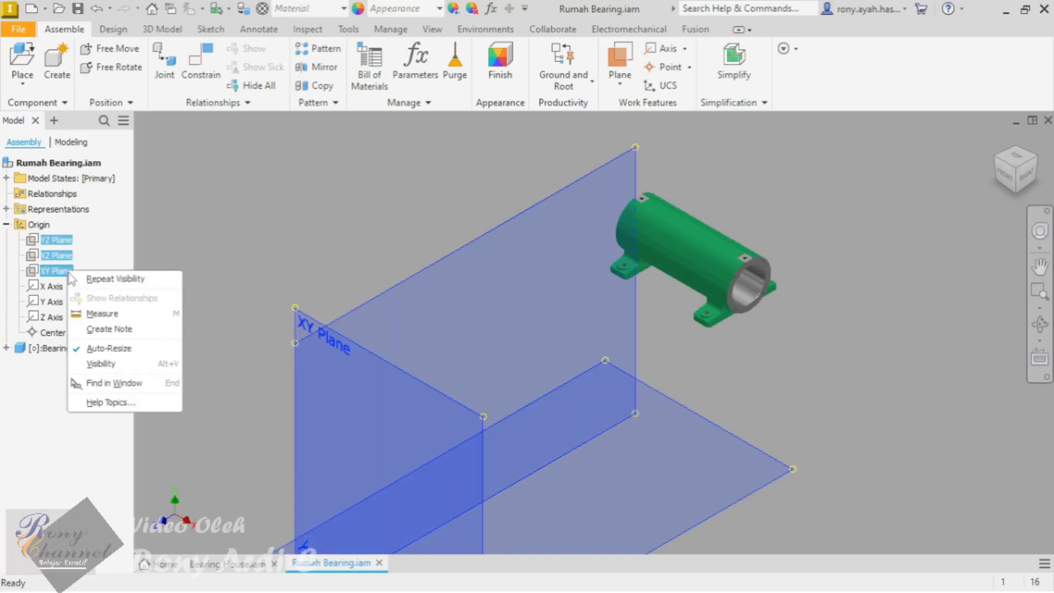
left_click(117, 364)
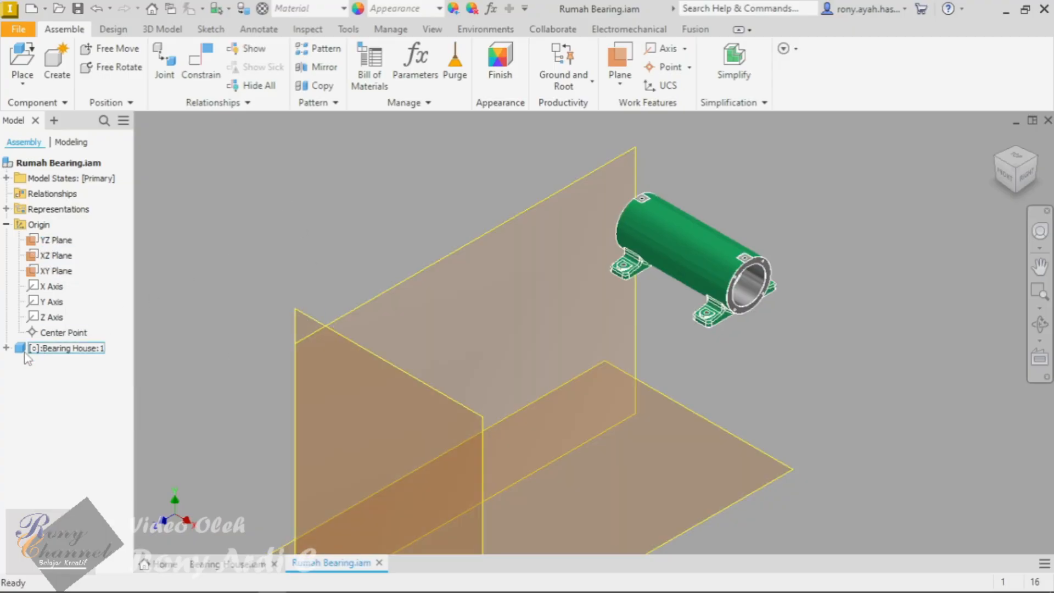
Step: Make the YZ, XZ and XY origin planes of the Bearing House component visible
left_click(6, 348)
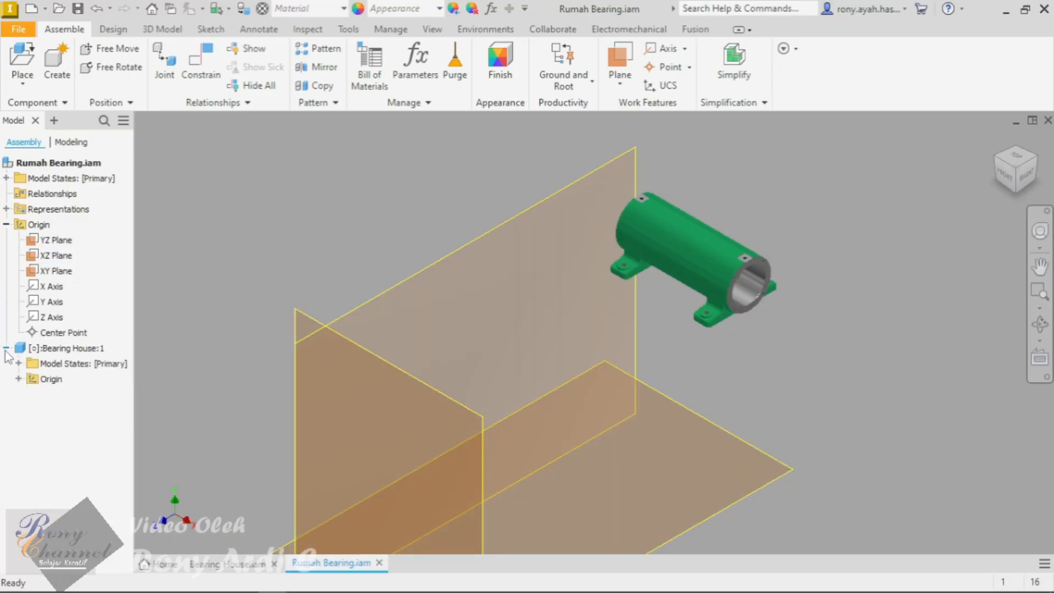
left_click(18, 379)
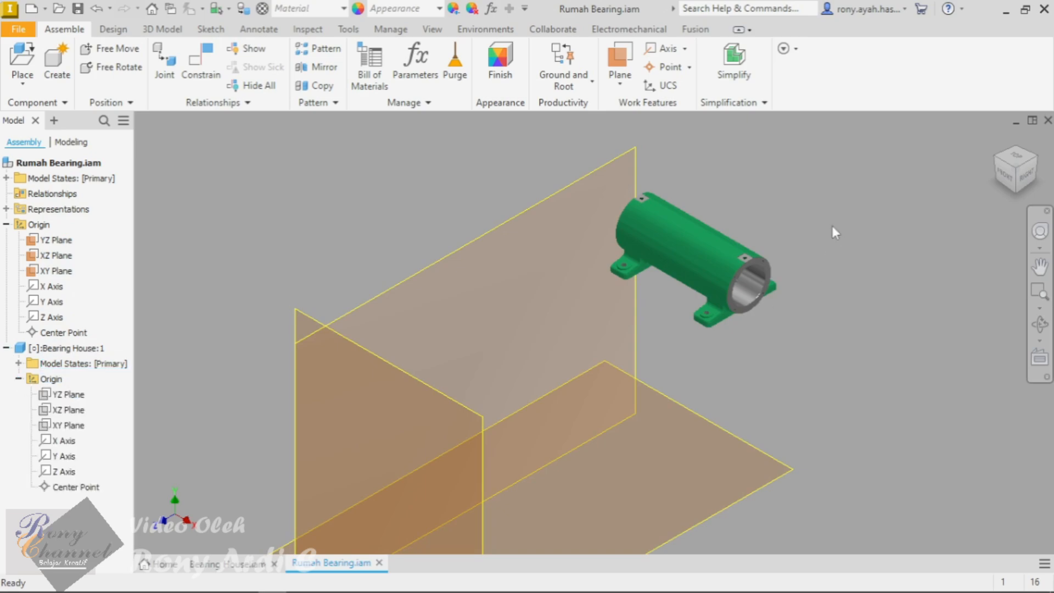
left_click(64, 394)
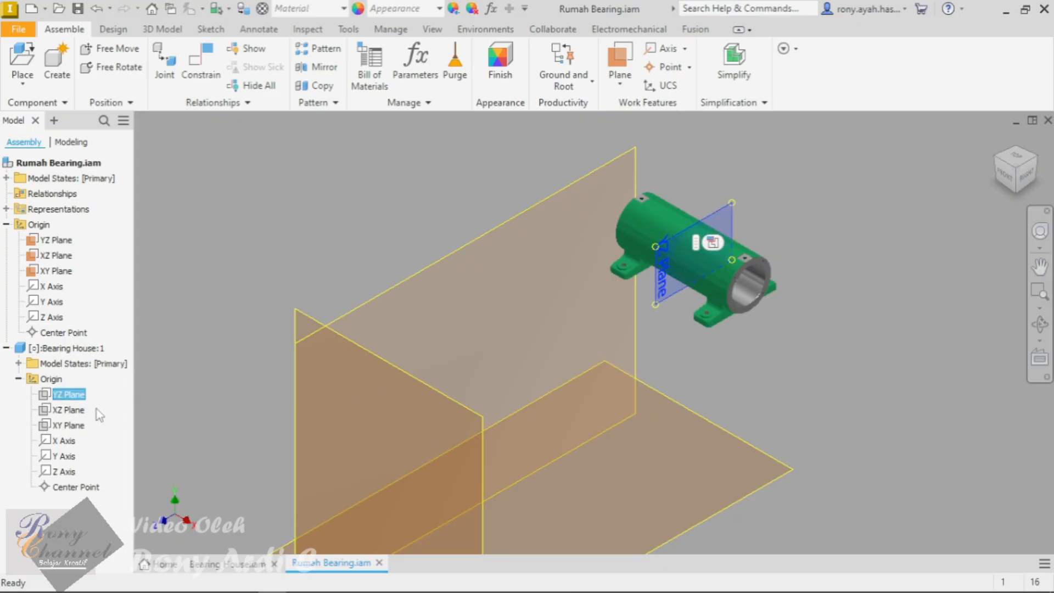
left_click(61, 426, "shift")
right_click(70, 402)
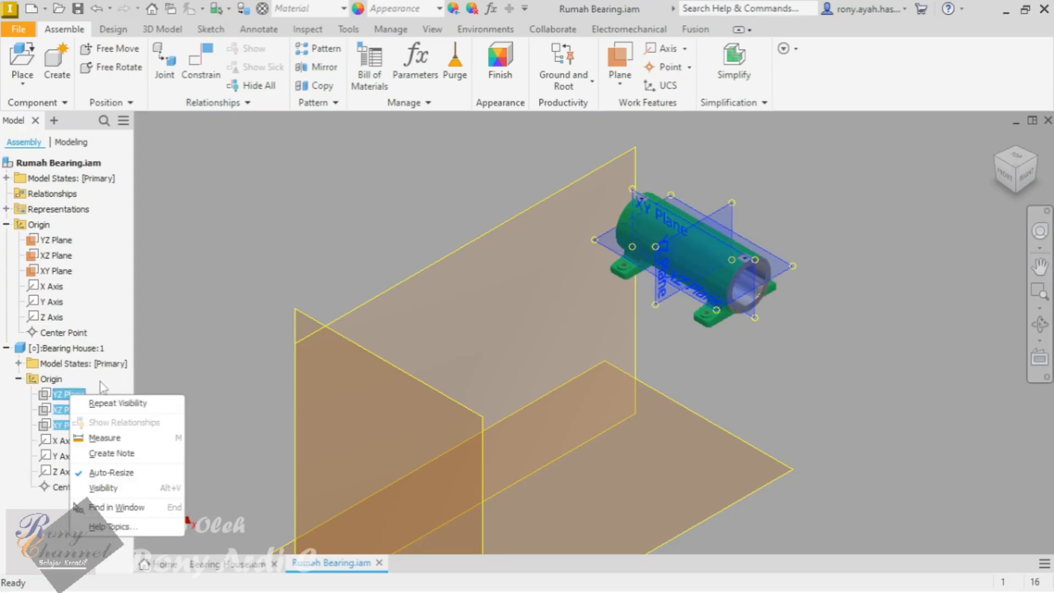
left_click(106, 489)
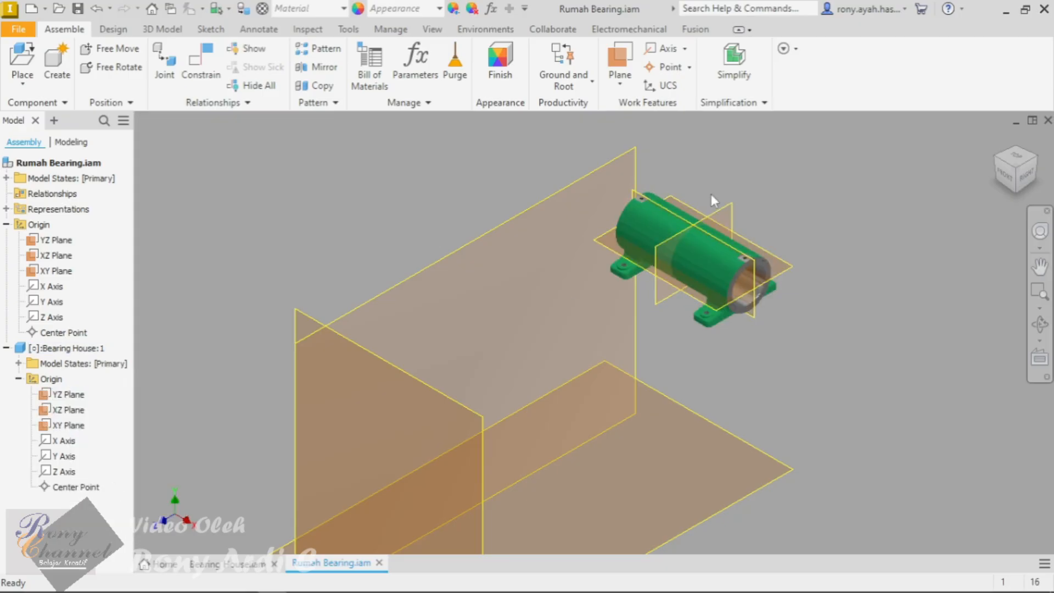
Step: Move the Bearing House freely around the assembly's origin planes to check that it is unconstrained
scroll(534, 251, "down", 4)
scroll(500, 262, "up", 6)
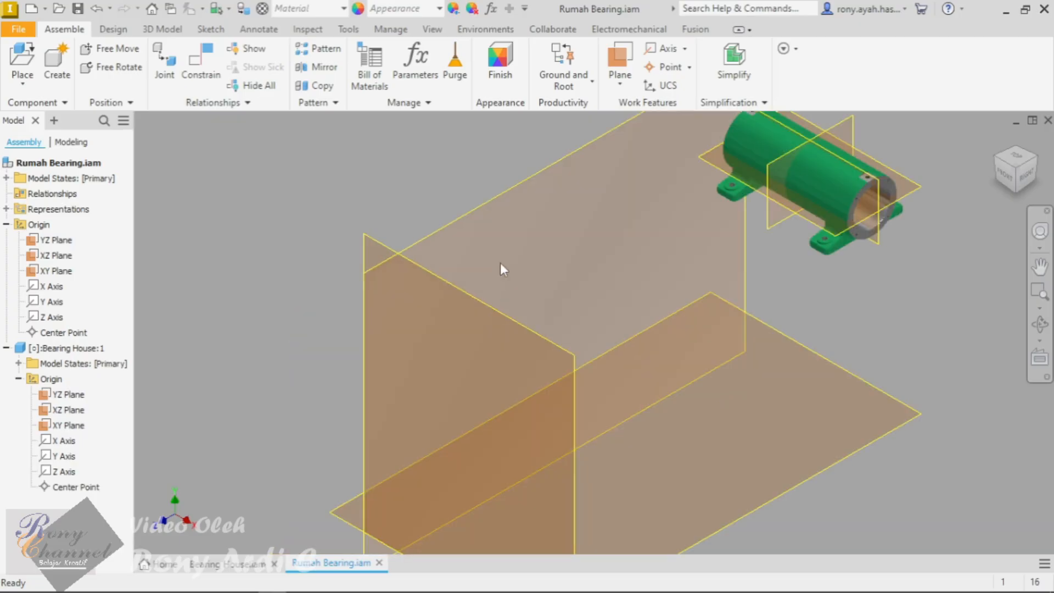
scroll(498, 279, "down", 3)
left_click_drag(683, 224, 442, 420)
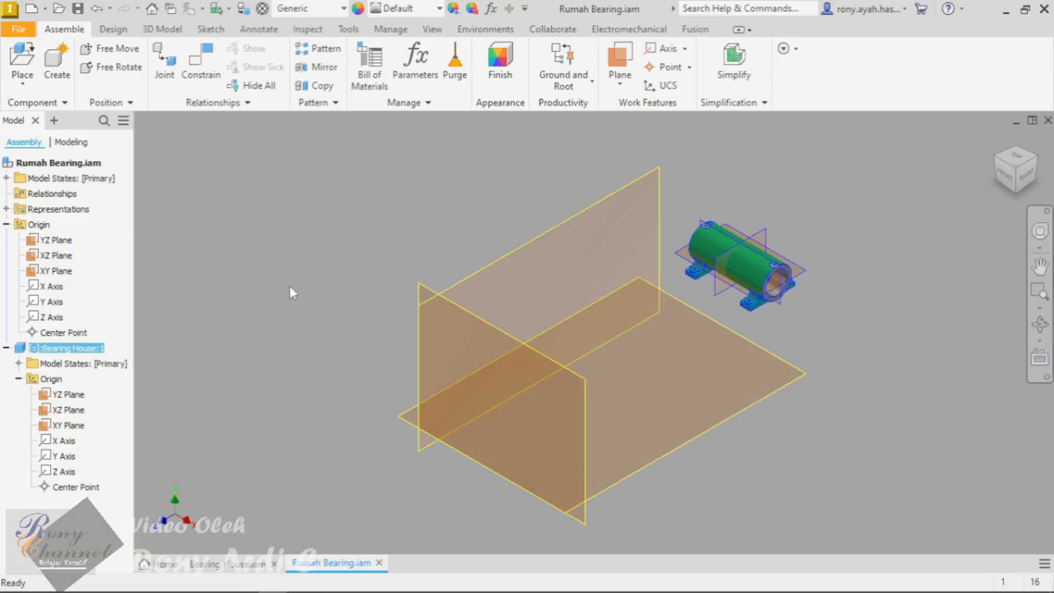
left_click(351, 239)
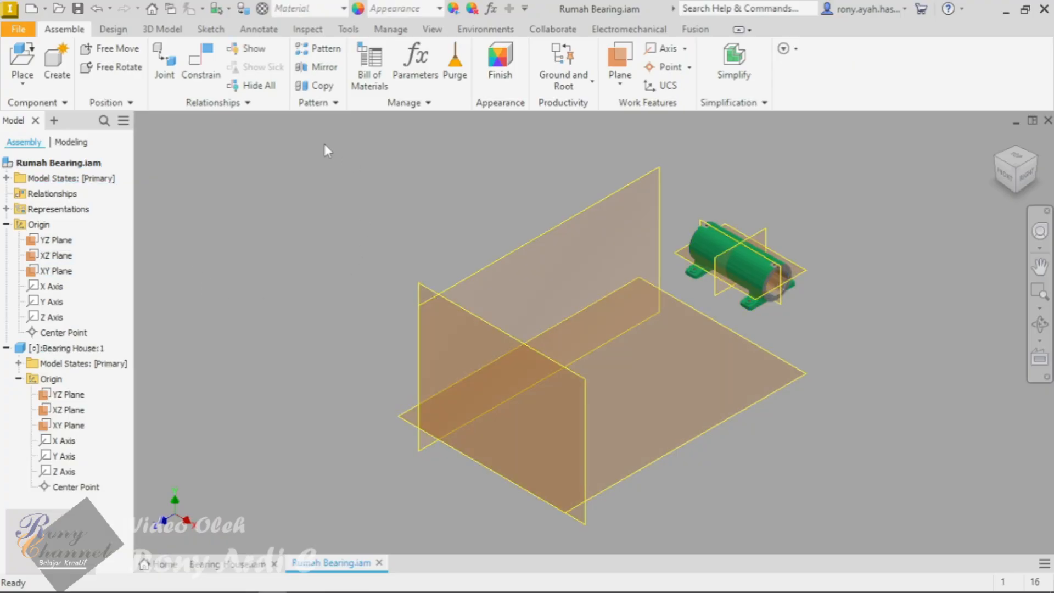
Step: Constrain the Bearing House's XY plane to the assembly's XY plane using Assemble with a 0.000 mm offset
left_click(227, 103)
left_click(186, 121)
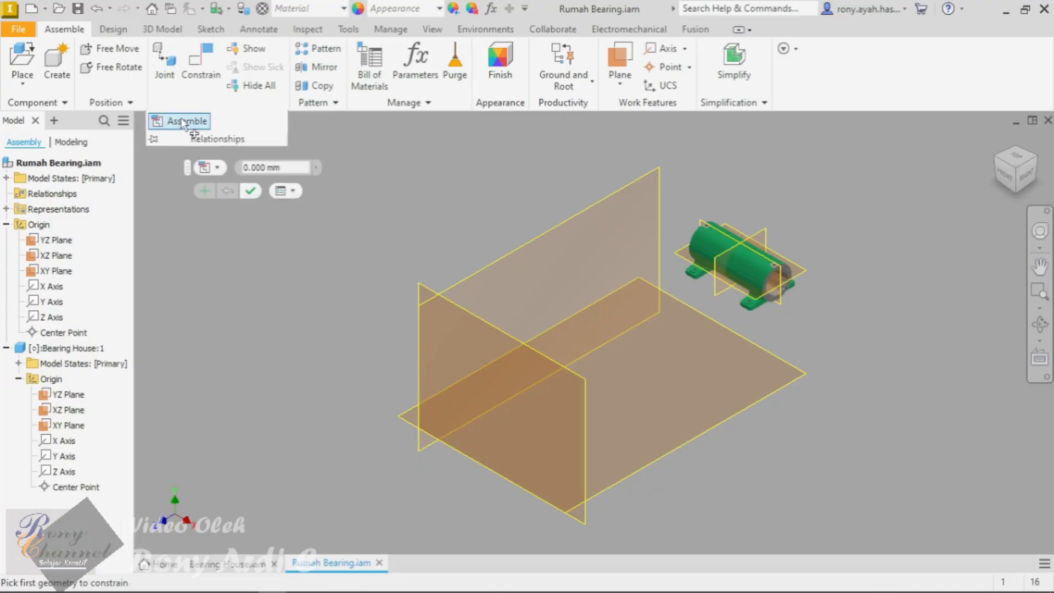
scroll(732, 219, "down", 3)
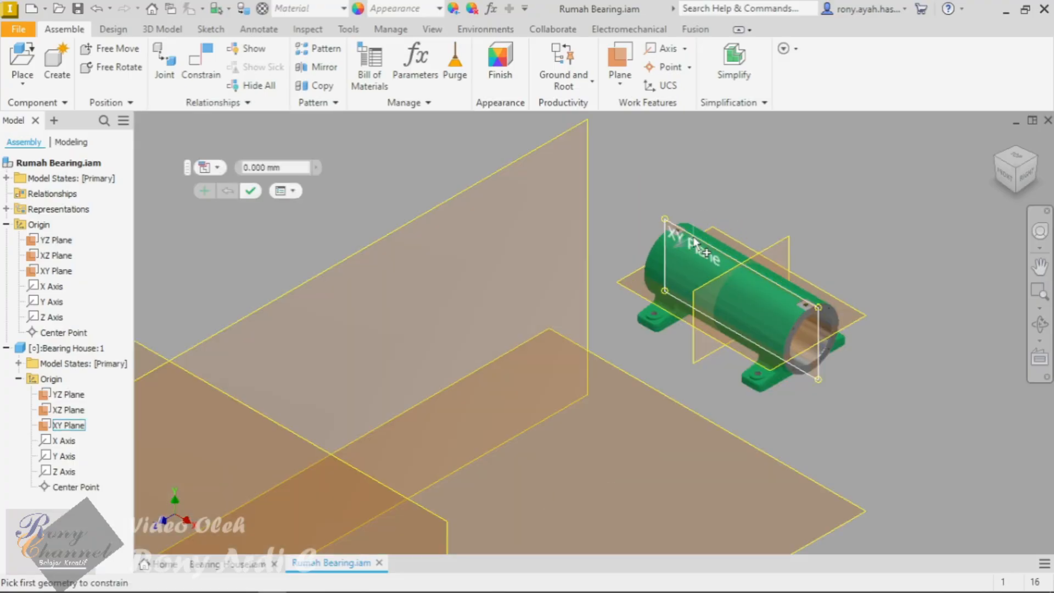
left_click(694, 241)
scroll(659, 264, "up", 5)
scroll(528, 295, "down", 4)
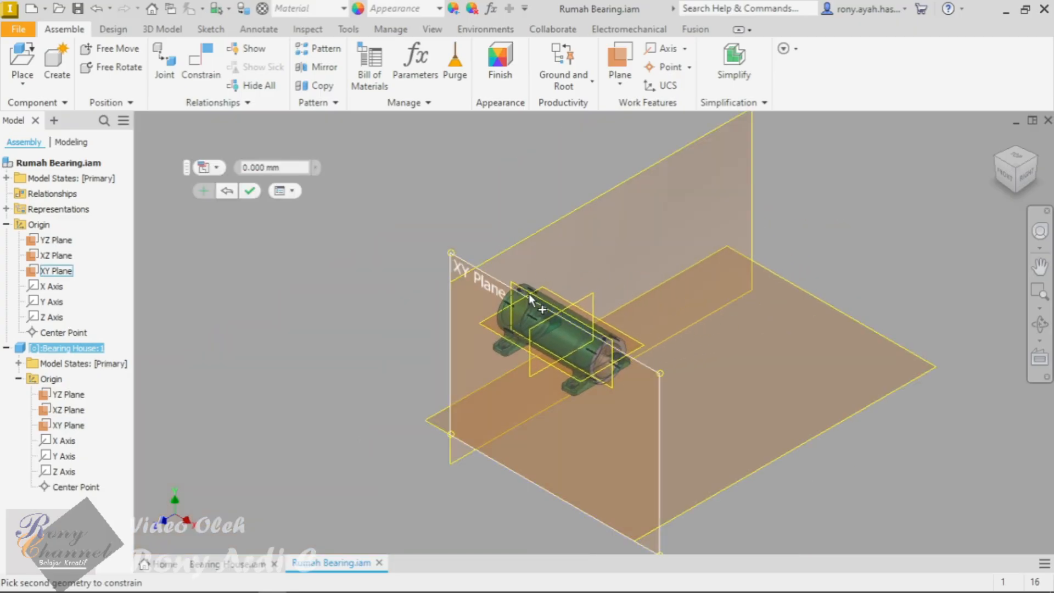
left_click(525, 295)
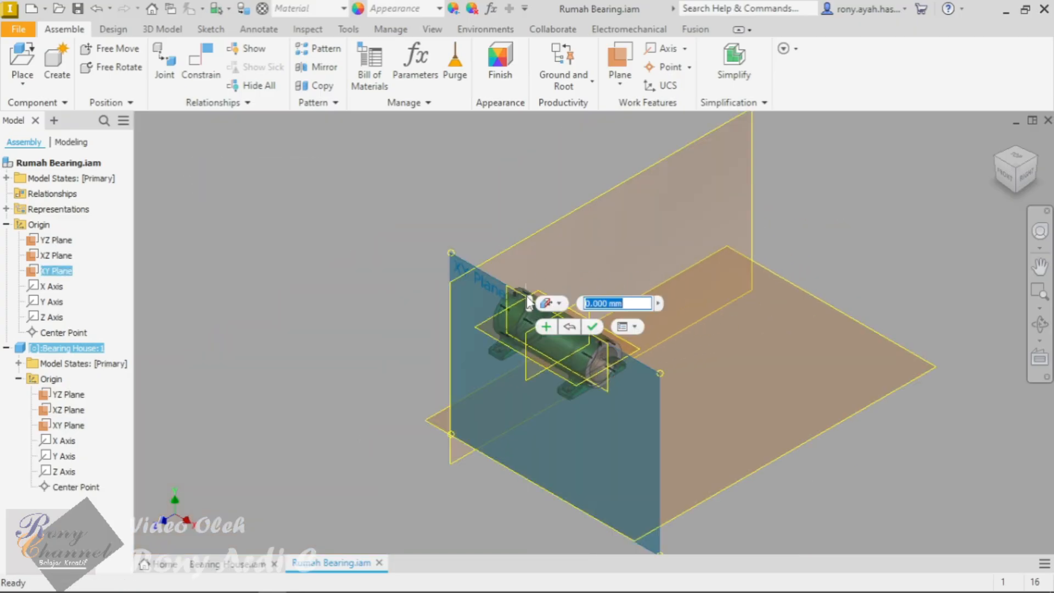
left_click(549, 324)
Step: Constrain the Bearing House's YZ plane to the assembly's YZ plane with a 0.000 mm offset
scroll(322, 223, "up", 3)
scroll(513, 279, "down", 3)
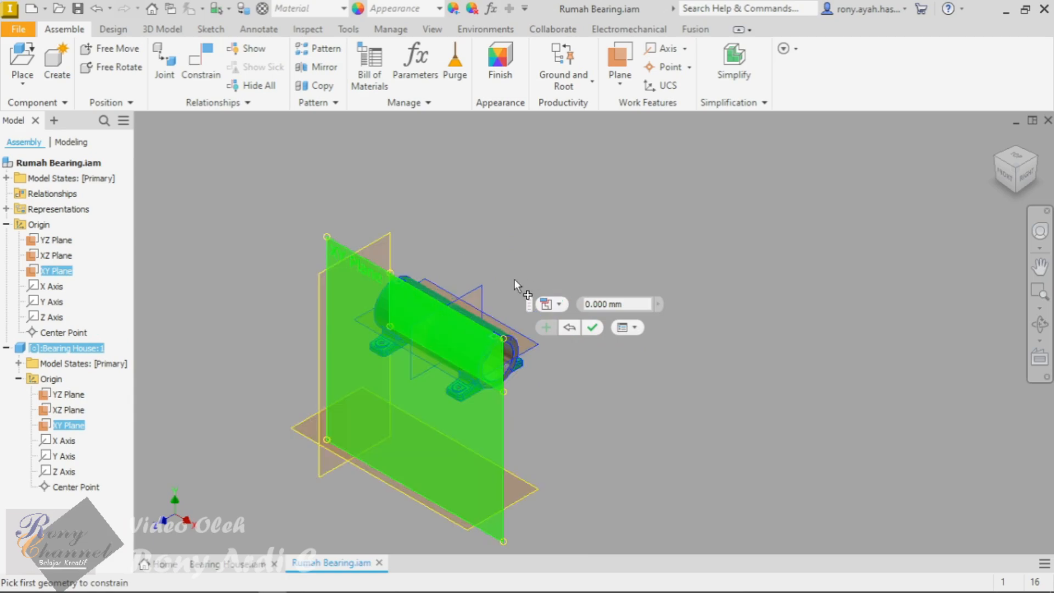
left_click(480, 291)
left_click(378, 239)
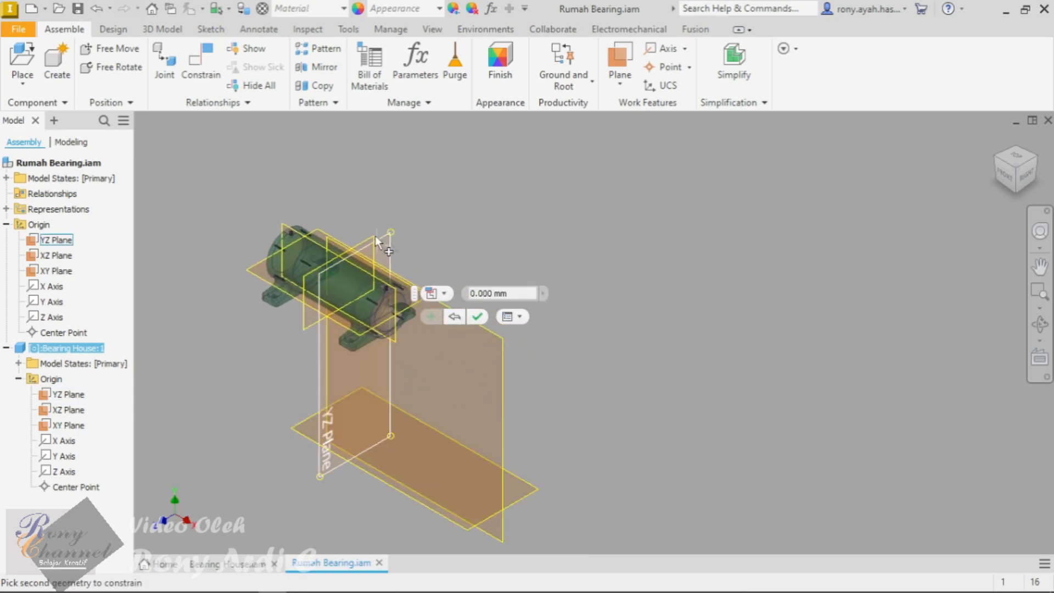
left_click(397, 270)
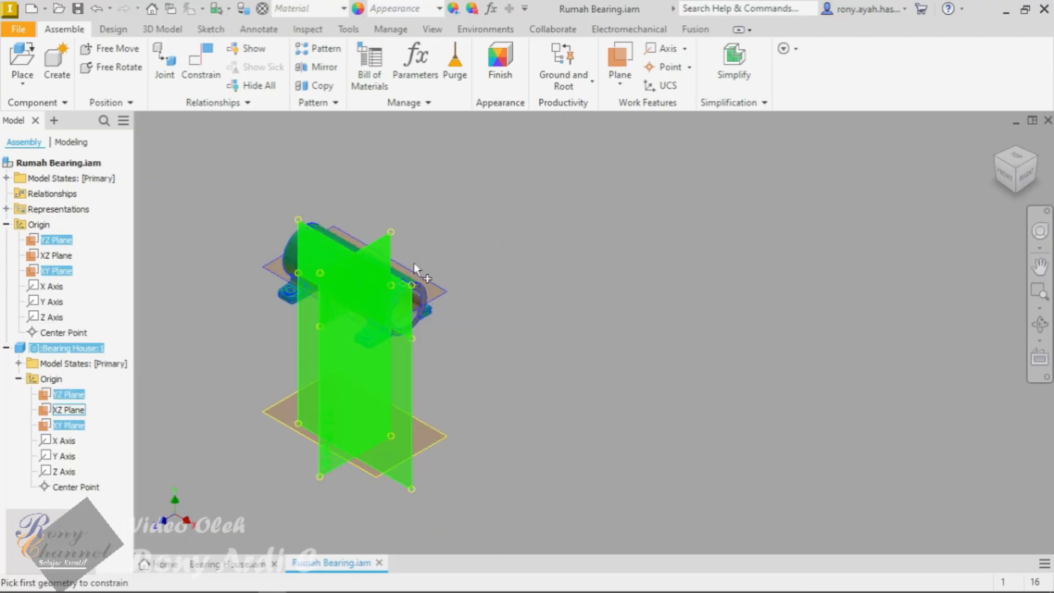
Step: Constrain the Bearing House's XZ plane flush to the assembly's XZ plane with a 0.000 mm offset
left_click(440, 292)
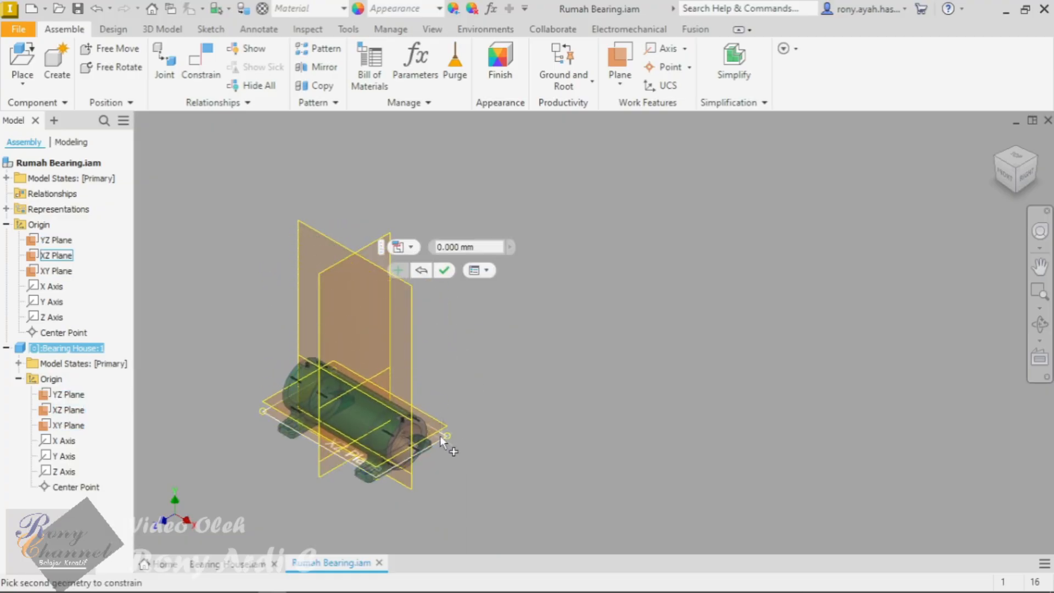
scroll(428, 423, "up", 3)
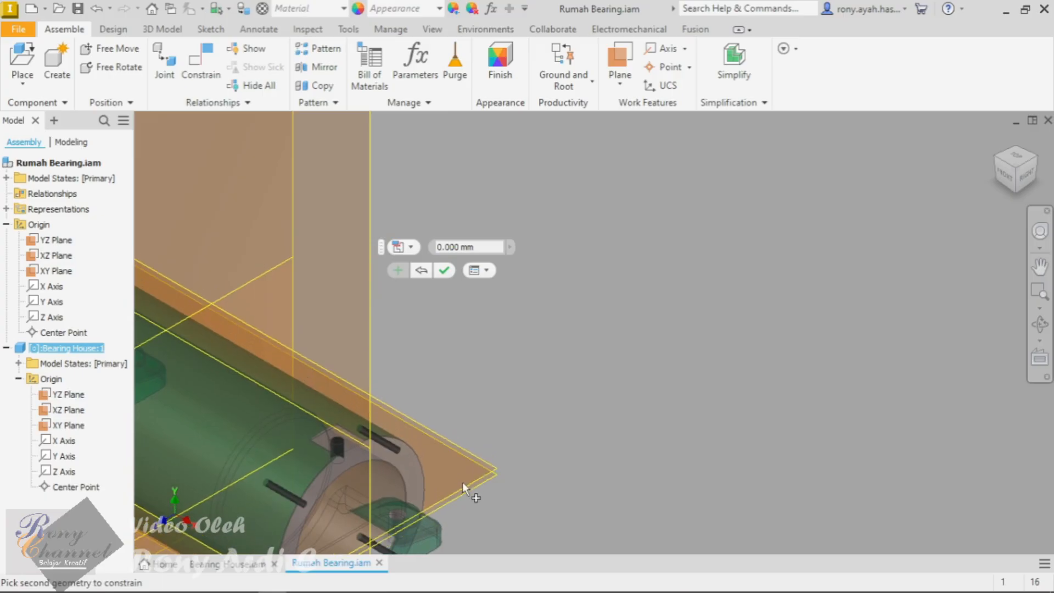
left_click(486, 464)
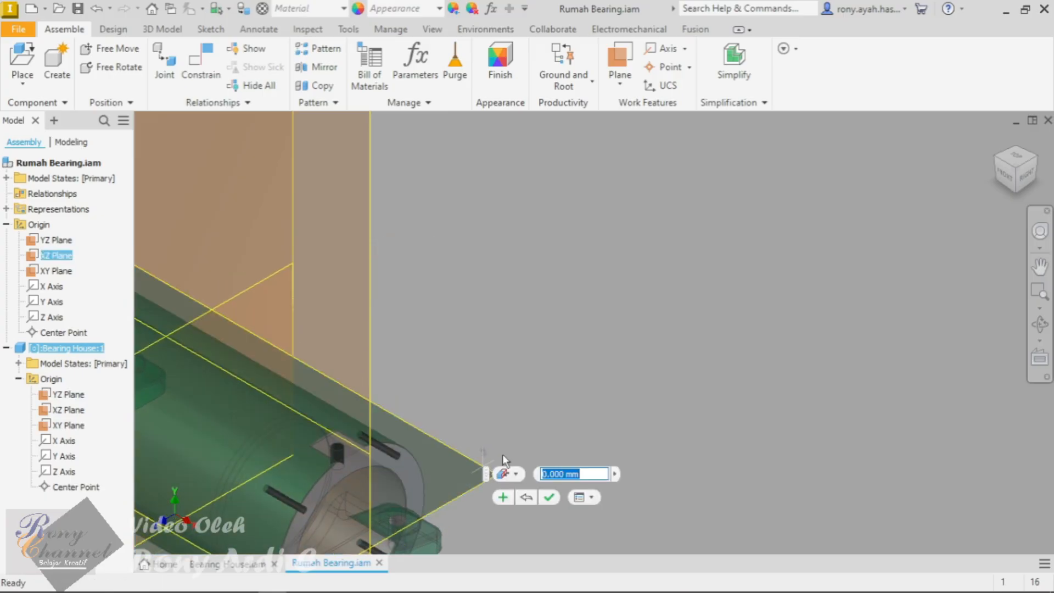
left_click(547, 501)
scroll(622, 383, "down", 5)
scroll(535, 401, "up", 4)
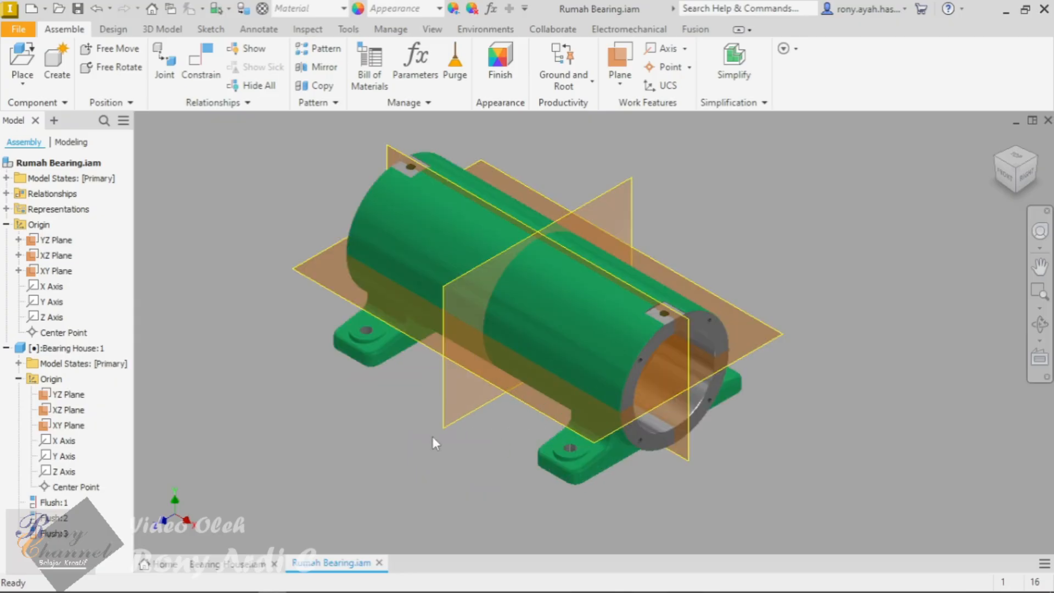
scroll(380, 442, "down", 2)
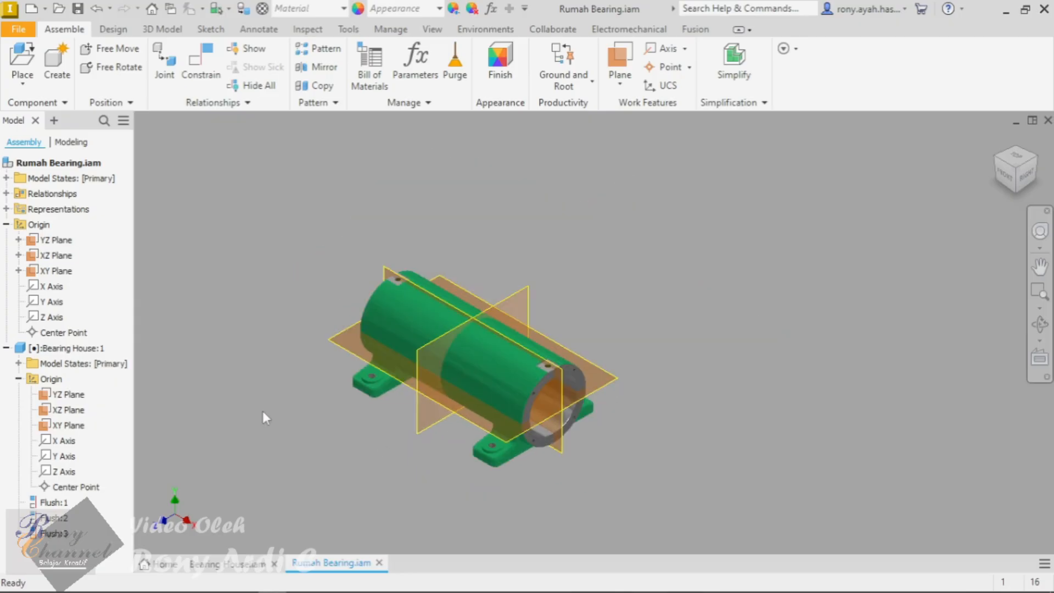
Step: Delete all three Flush constraints of the Bearing House and move the part away from the assembly's origin planes
left_click(53, 503)
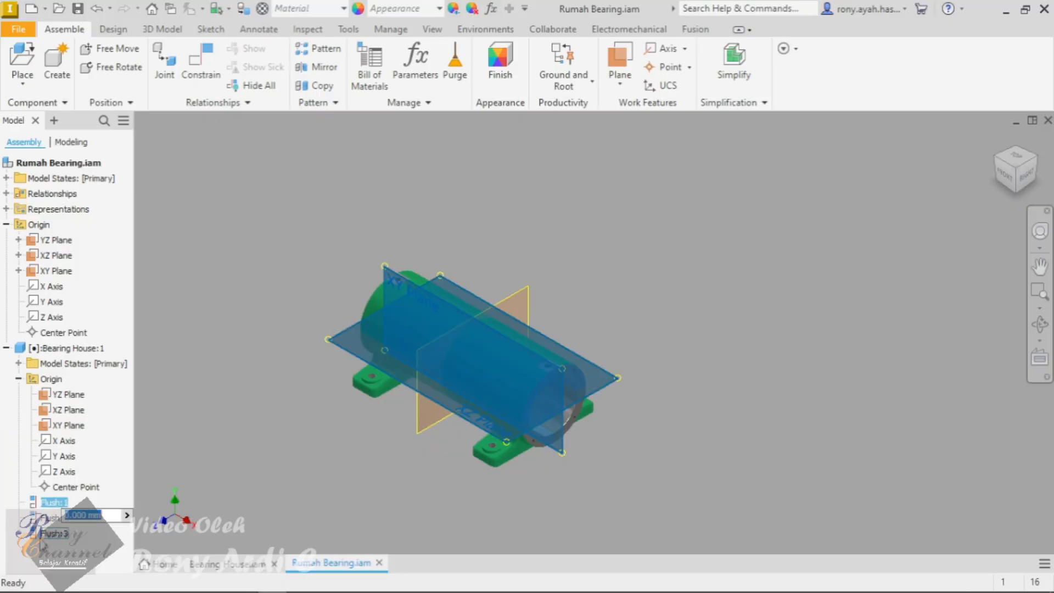
left_click(55, 533, "shift")
key("Delete")
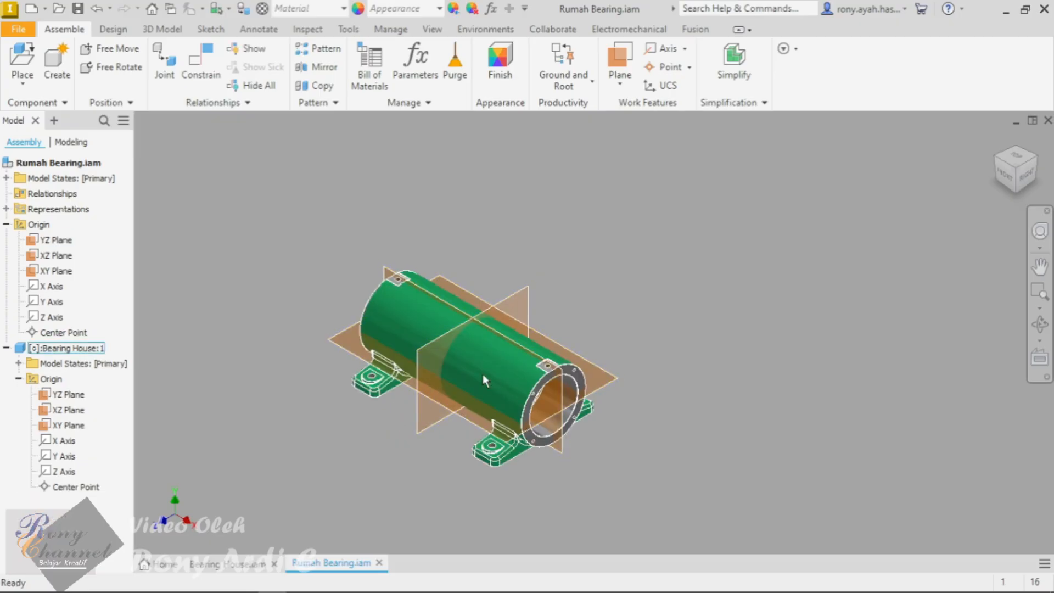
left_click_drag(482, 373, 870, 296)
left_click(781, 410)
scroll(645, 392, "down", 3)
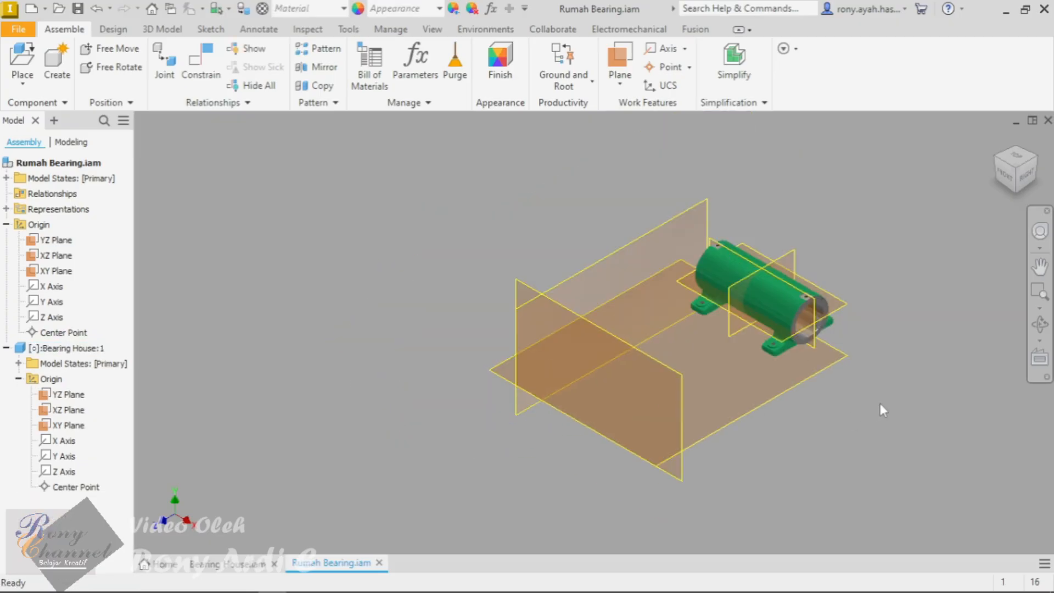
Step: Ground the Bearing House at the assembly origin using Ground and Root, with Ground at origin enabled and Create origin flush constraints disabled
left_click(578, 89)
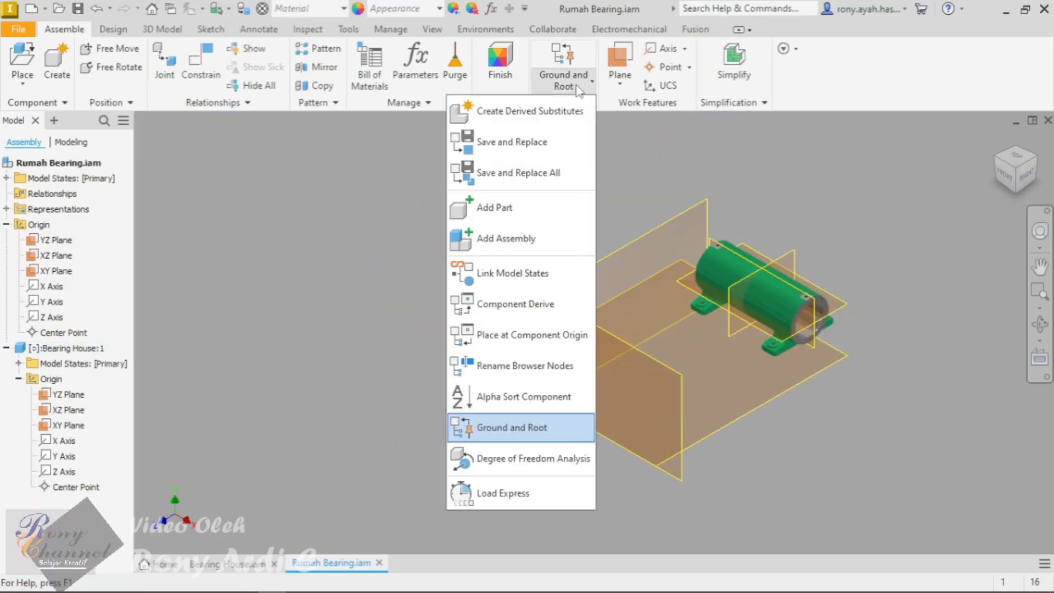
left_click(867, 74)
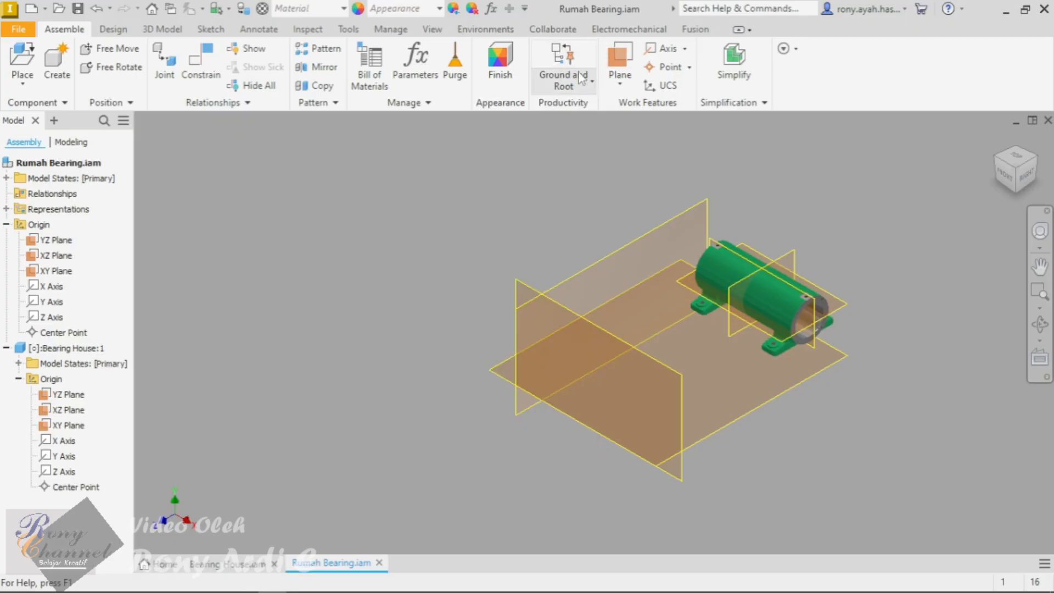
left_click(572, 90)
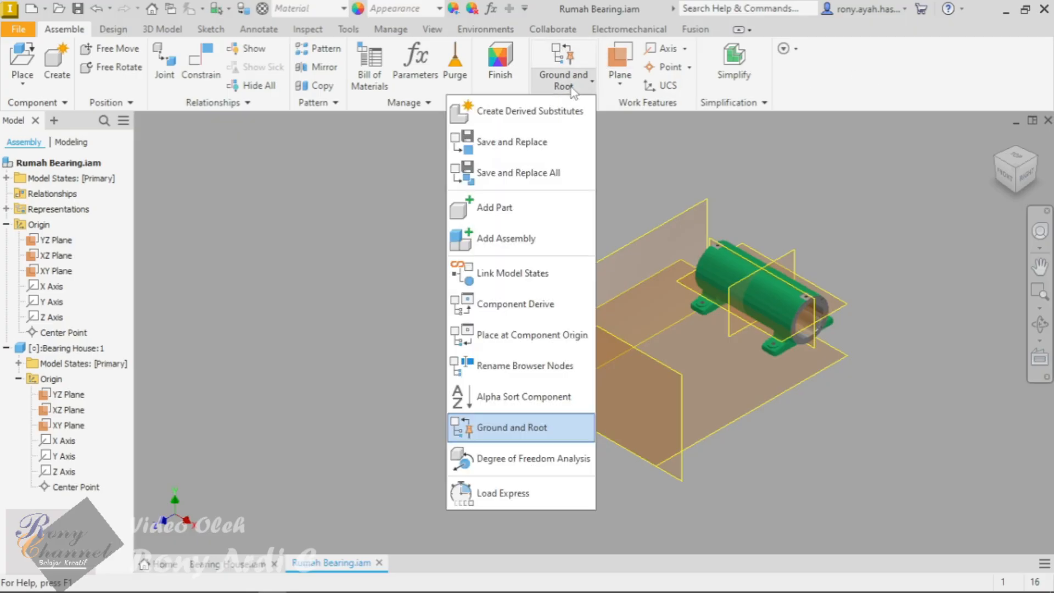
left_click(471, 428)
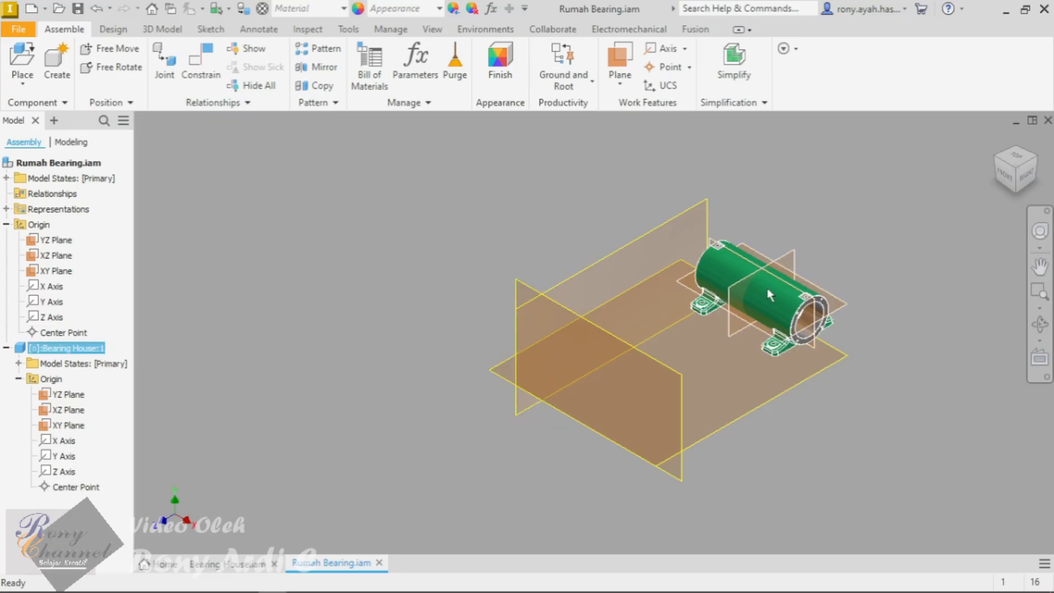
left_click(575, 58)
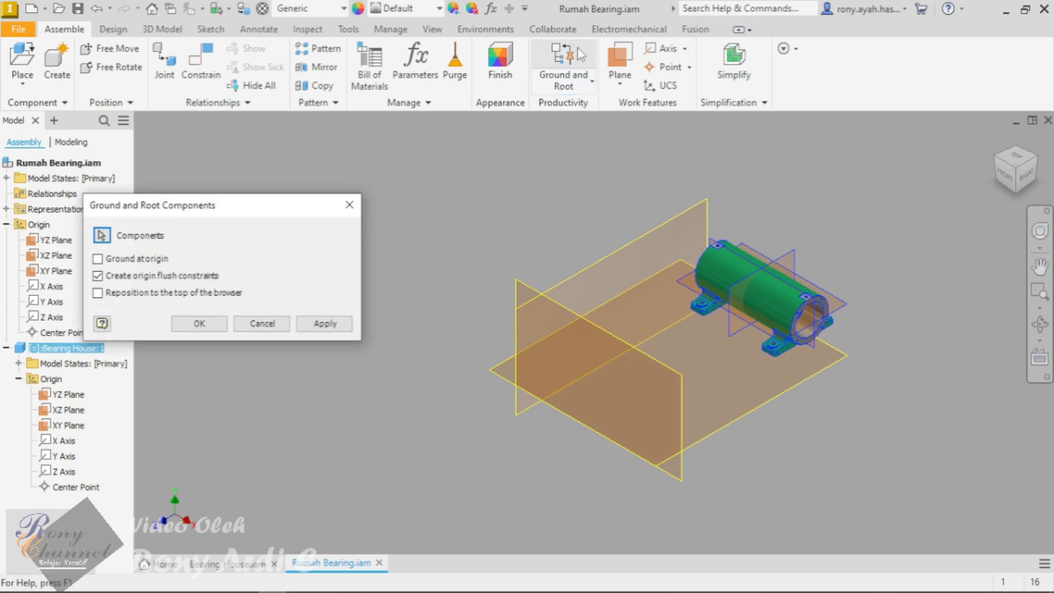
left_click(582, 83)
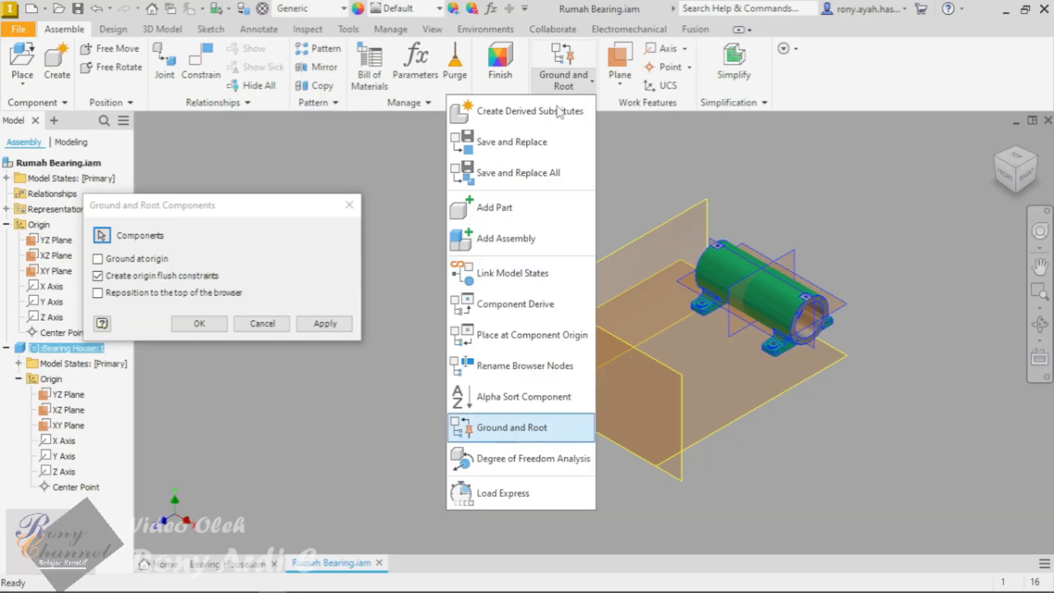
left_click(563, 84)
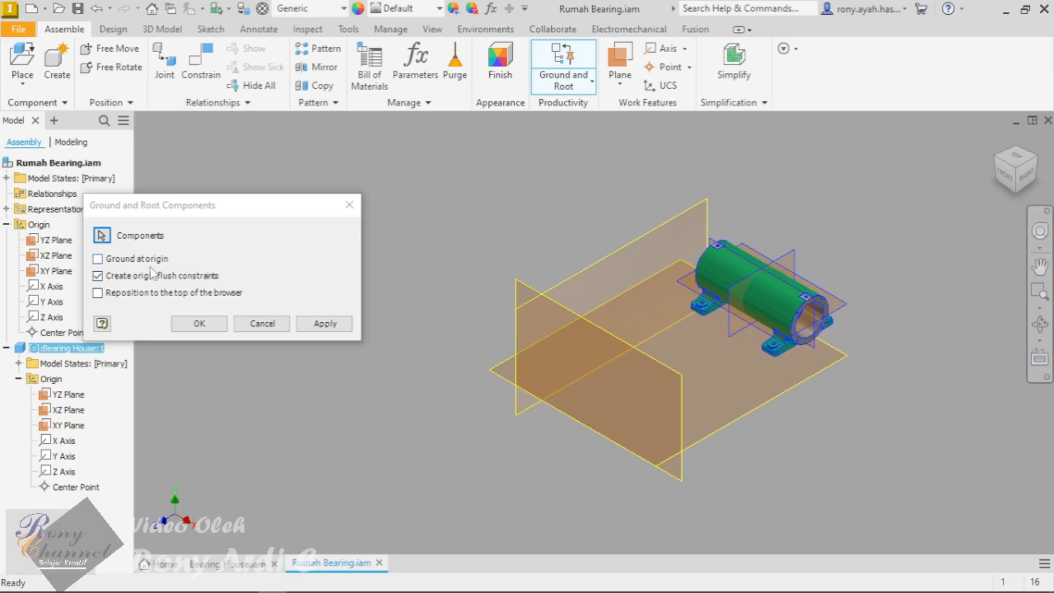
left_click(109, 276)
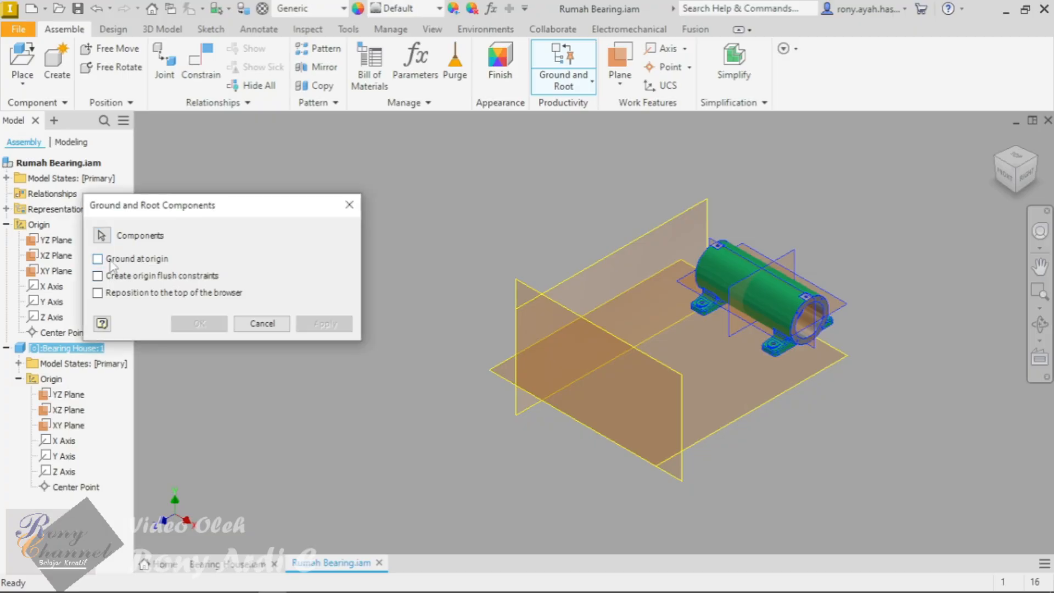
left_click(109, 259)
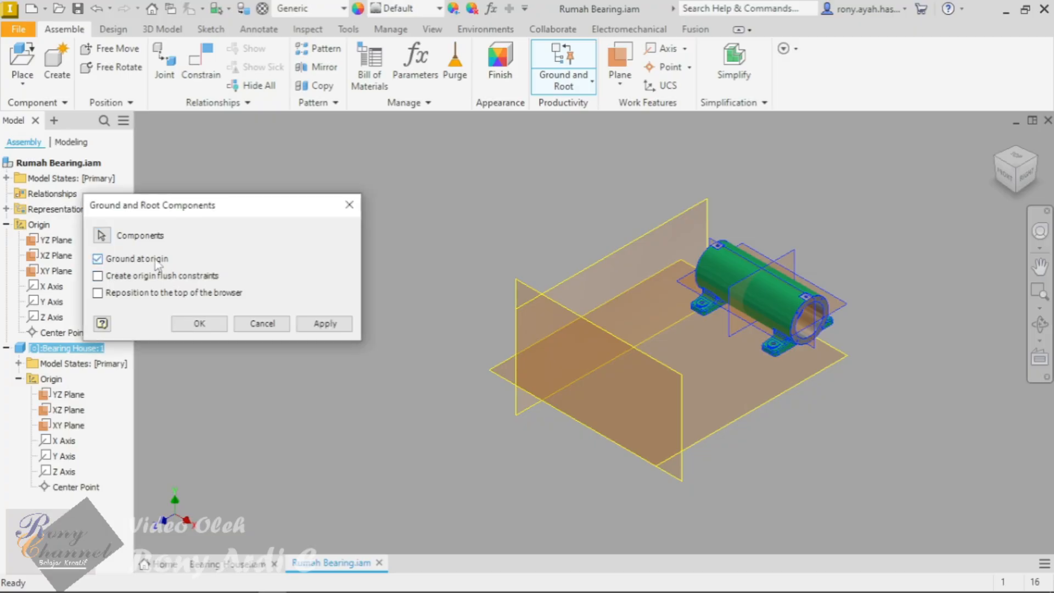
left_click(207, 326)
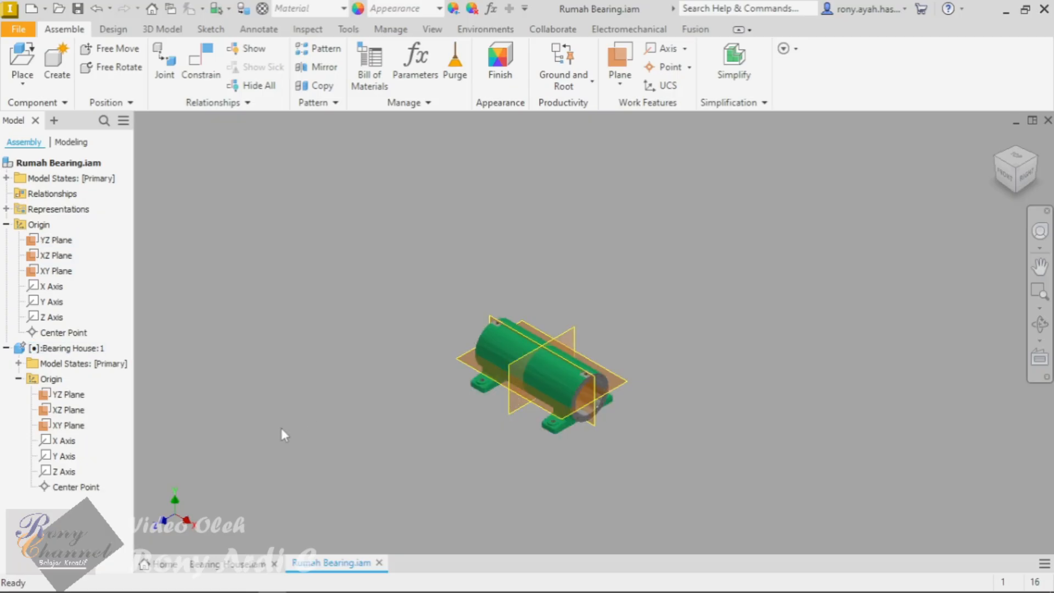
left_click(492, 345)
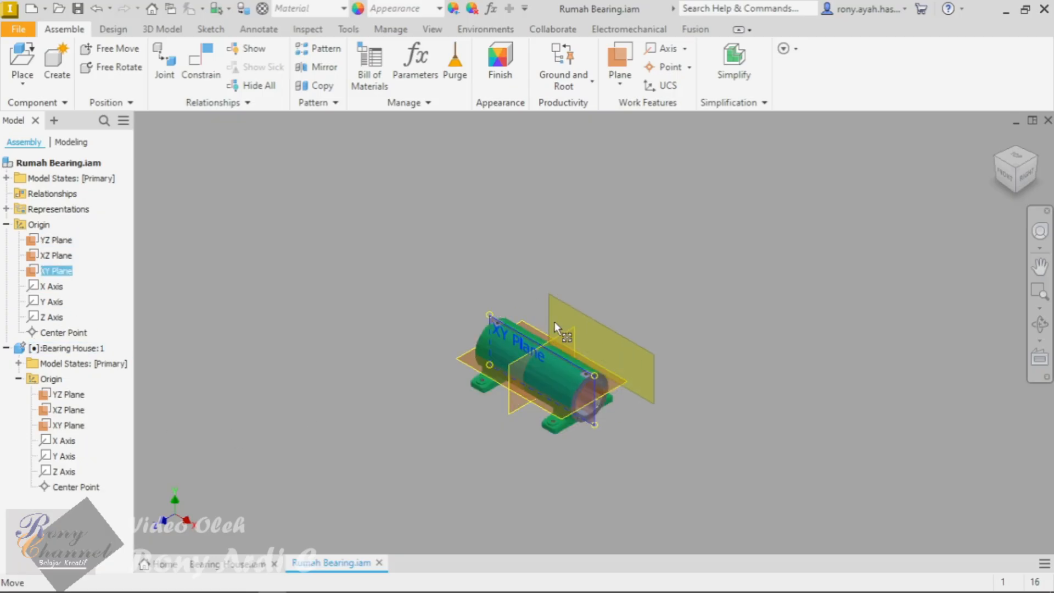
left_click(442, 239)
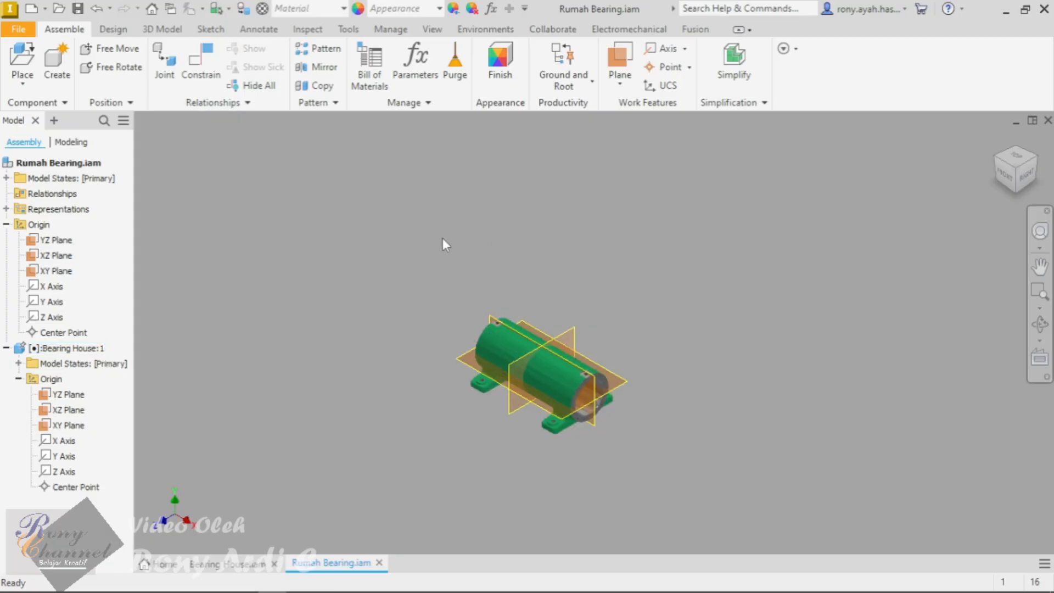
Step: Hide the YZ, XZ and XY origin planes of both the assembly and the Bearing House
left_click(55, 239)
left_click(55, 270, "shift")
right_click(60, 270)
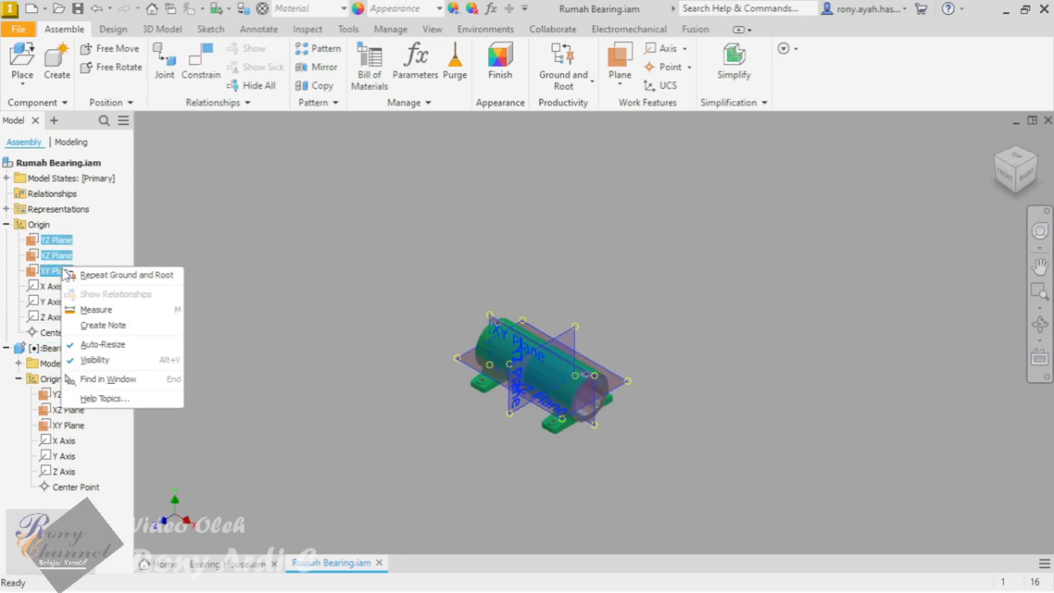
left_click(95, 359)
left_click(68, 394)
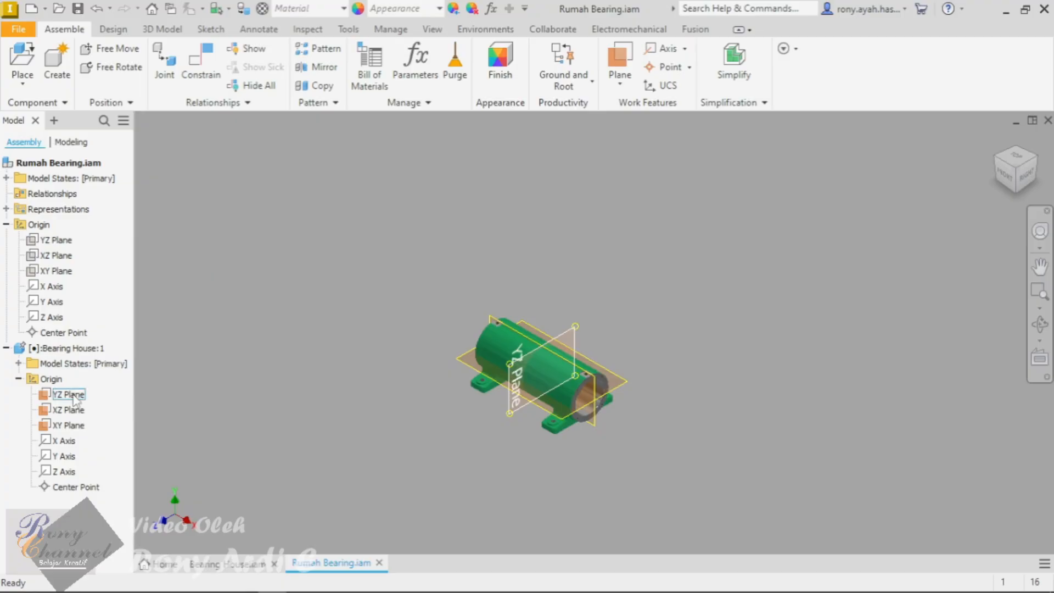
left_click(70, 425, "shift")
right_click(70, 425)
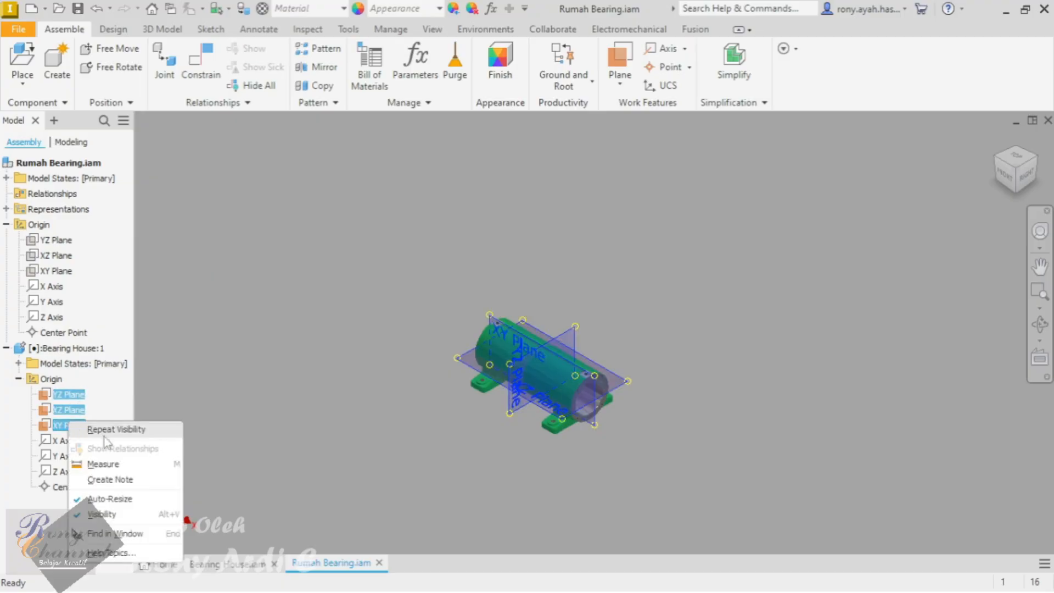
left_click(113, 515)
left_click(565, 334)
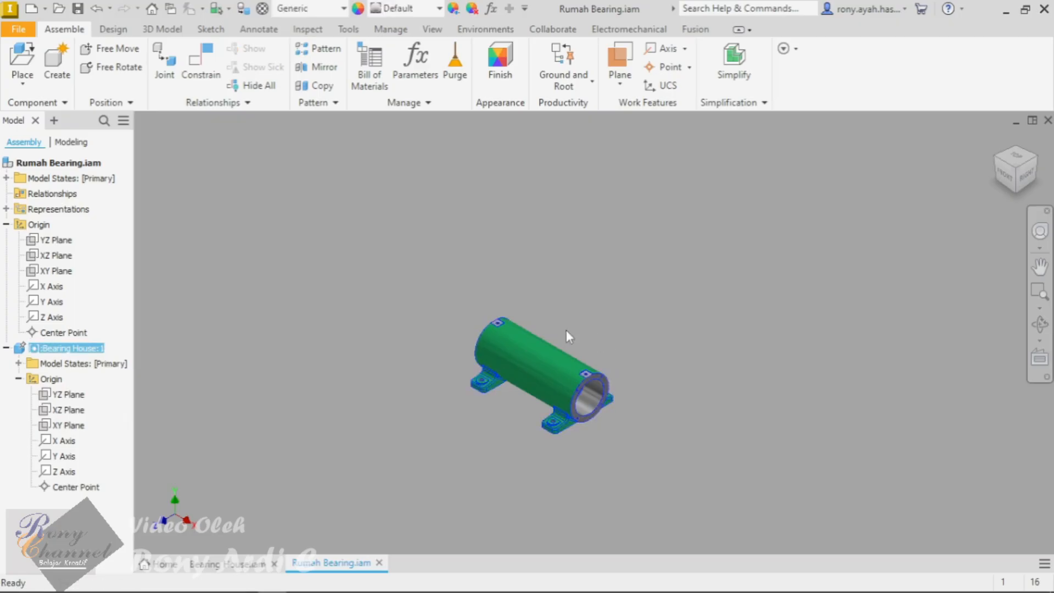
left_click(633, 281)
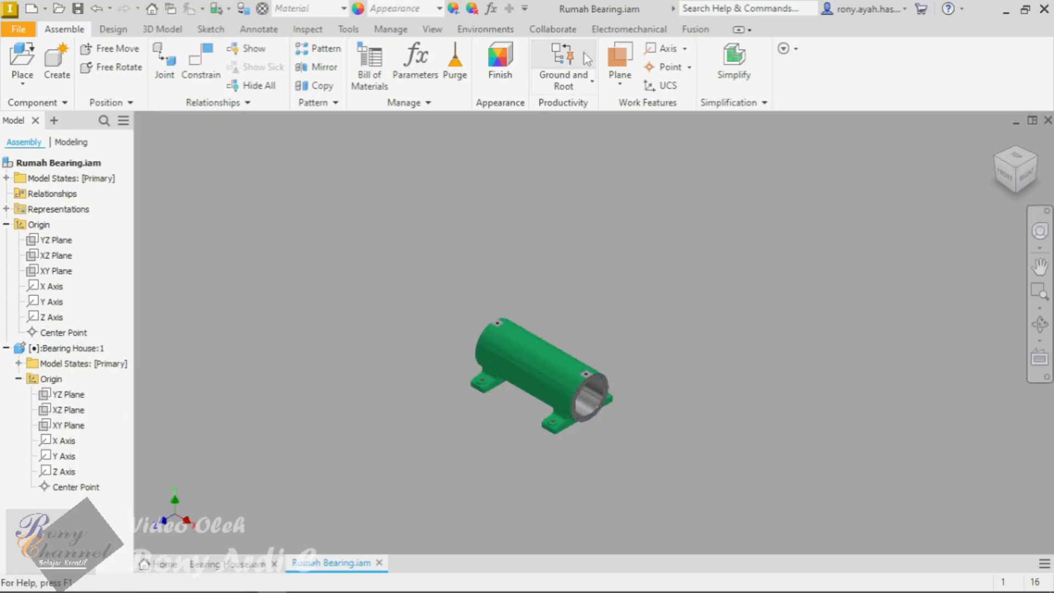
left_click(546, 364)
left_click(563, 60)
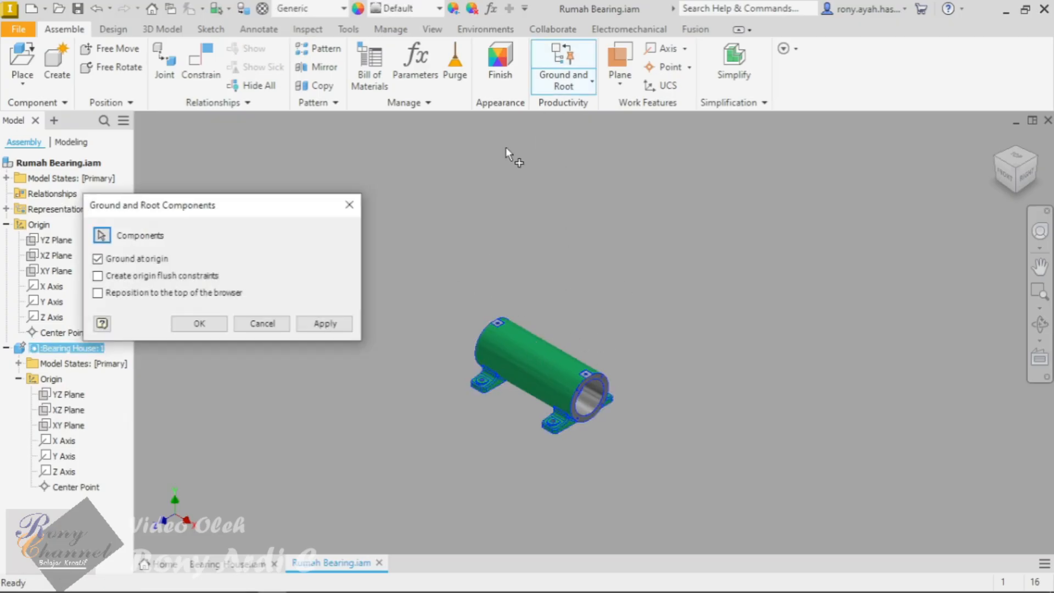
left_click(261, 323)
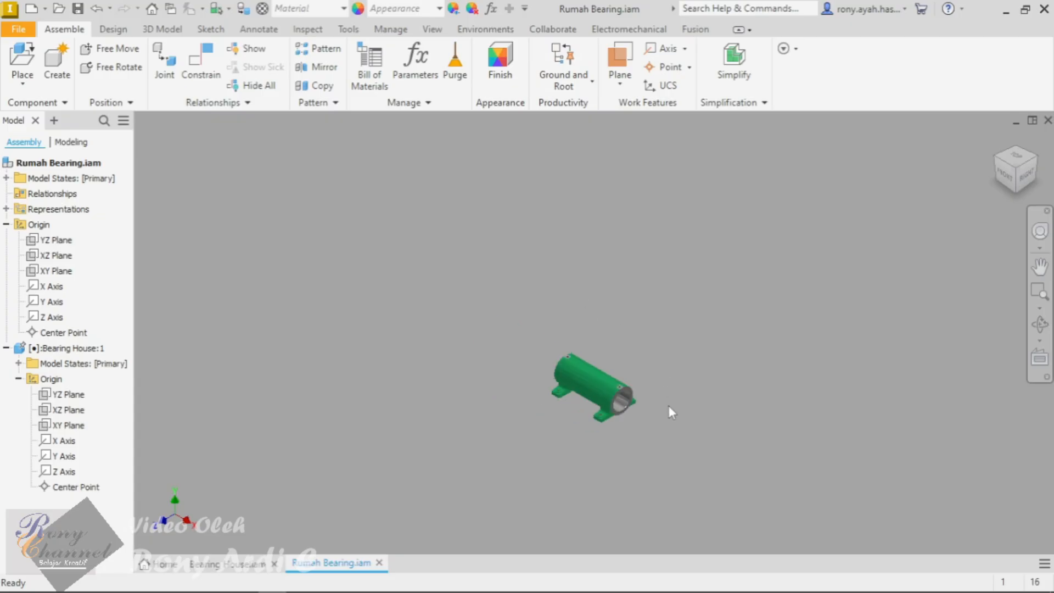
Step: Place one instance of Shaft.ipt in the assembly and move it clear of the Bearing House
scroll(667, 405, "up", 4)
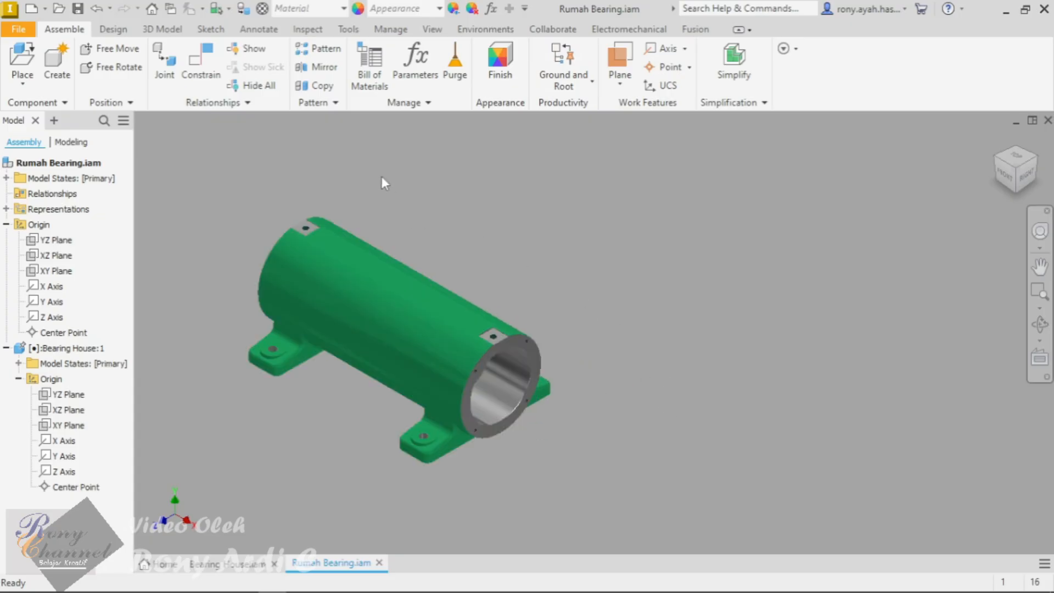
key("p")
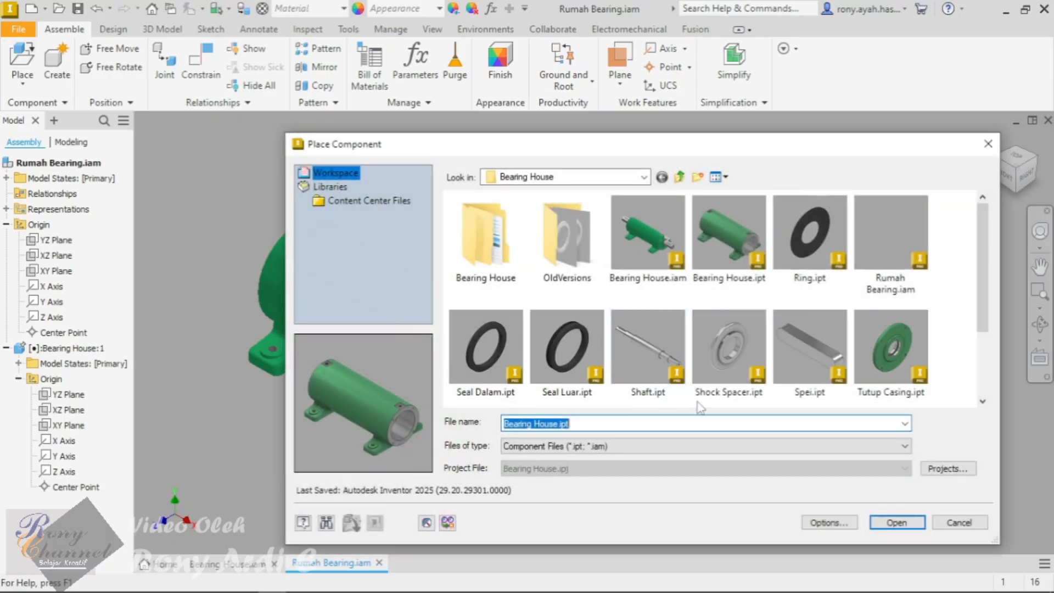
double_click(659, 337)
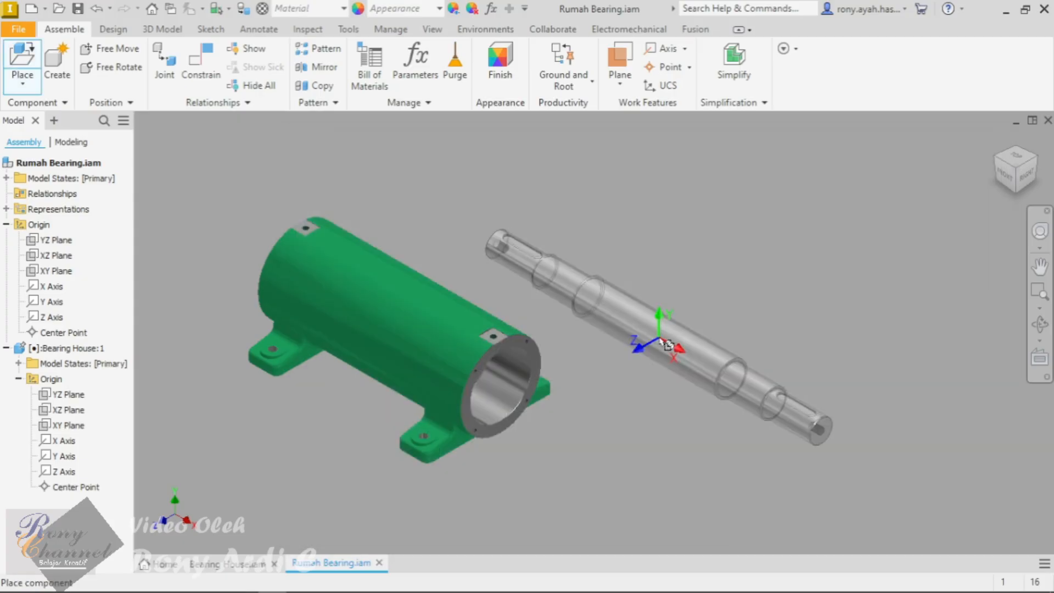
left_click(666, 345)
right_click(688, 231)
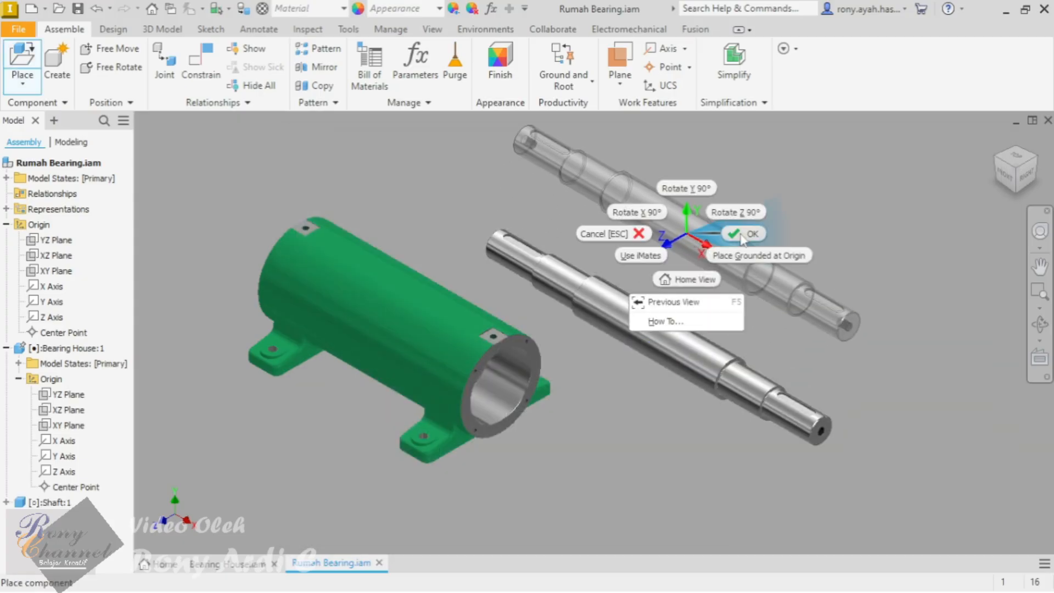
left_click(735, 231)
left_click_drag(640, 340, 690, 225)
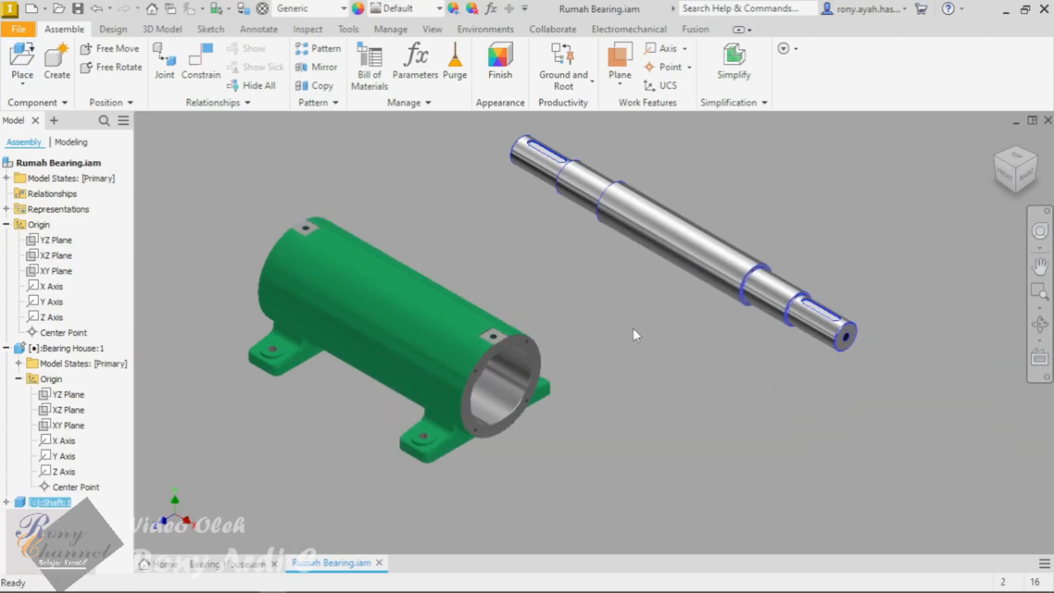
double_click(690, 225)
left_click(1015, 66)
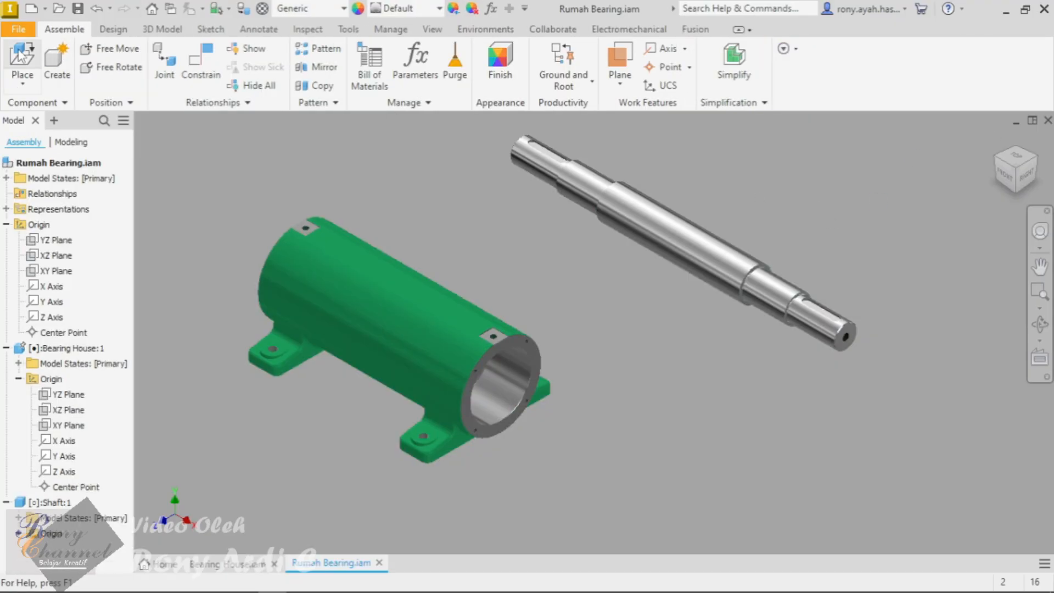
Step: Place two instances of Shock Spacer.ipt in the assembly, one on each side of the shaft
left_click(21, 57)
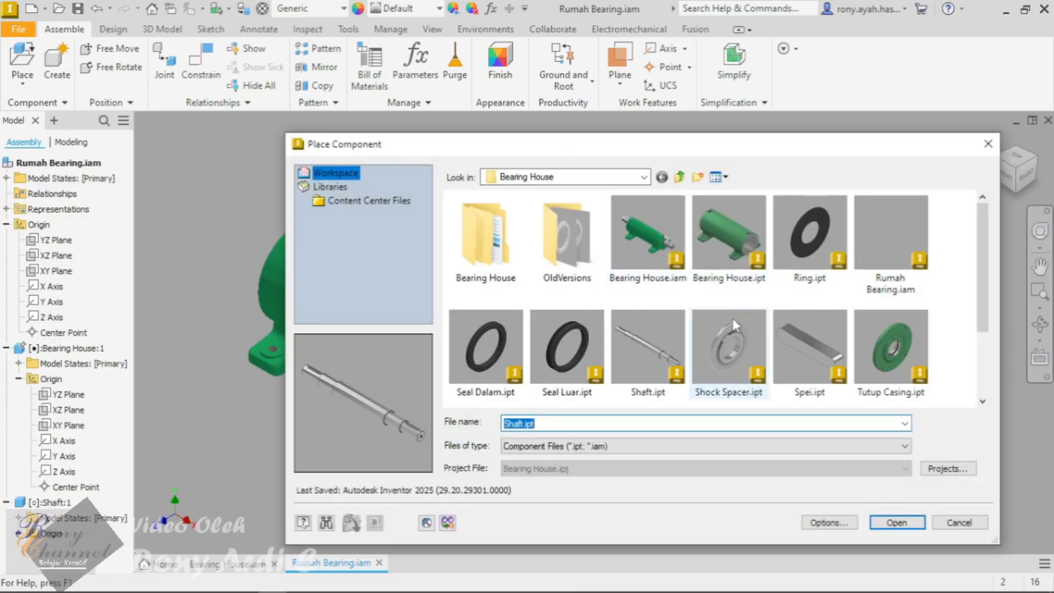
left_click(720, 346)
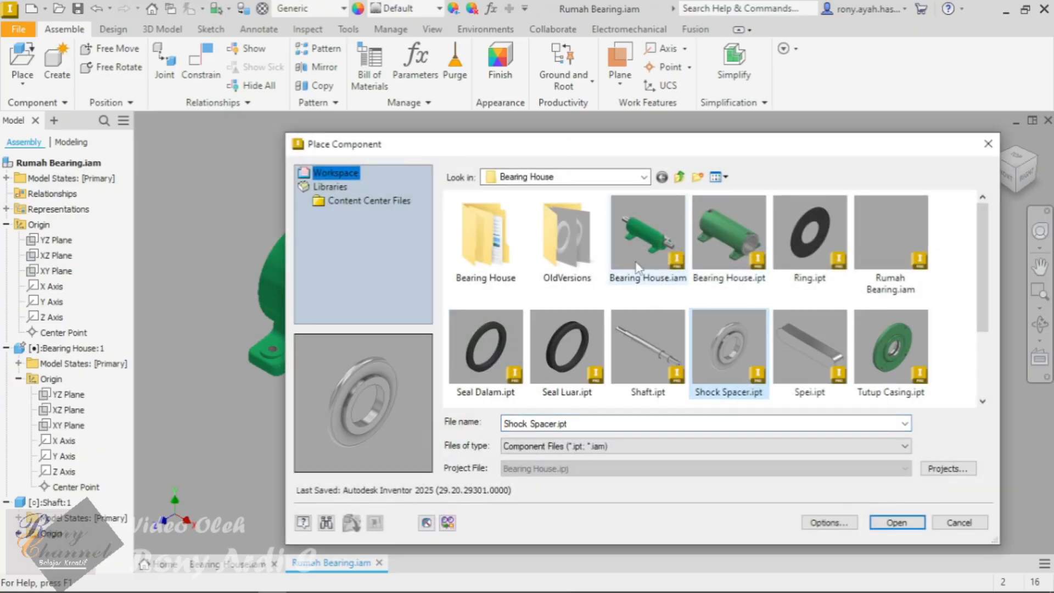
double_click(716, 347)
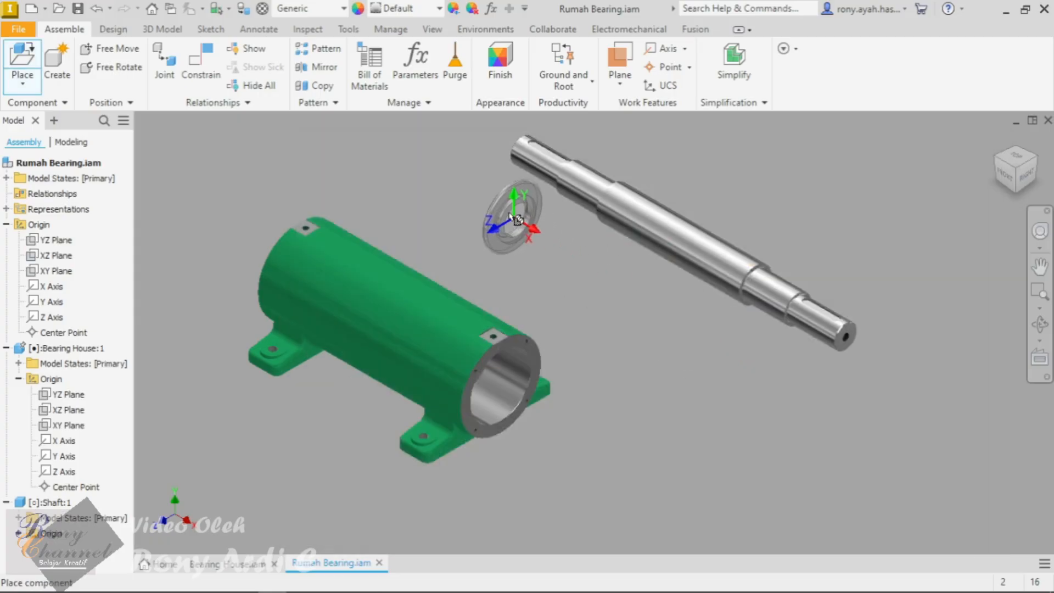
left_click(494, 200)
left_click(661, 309)
right_click(782, 220)
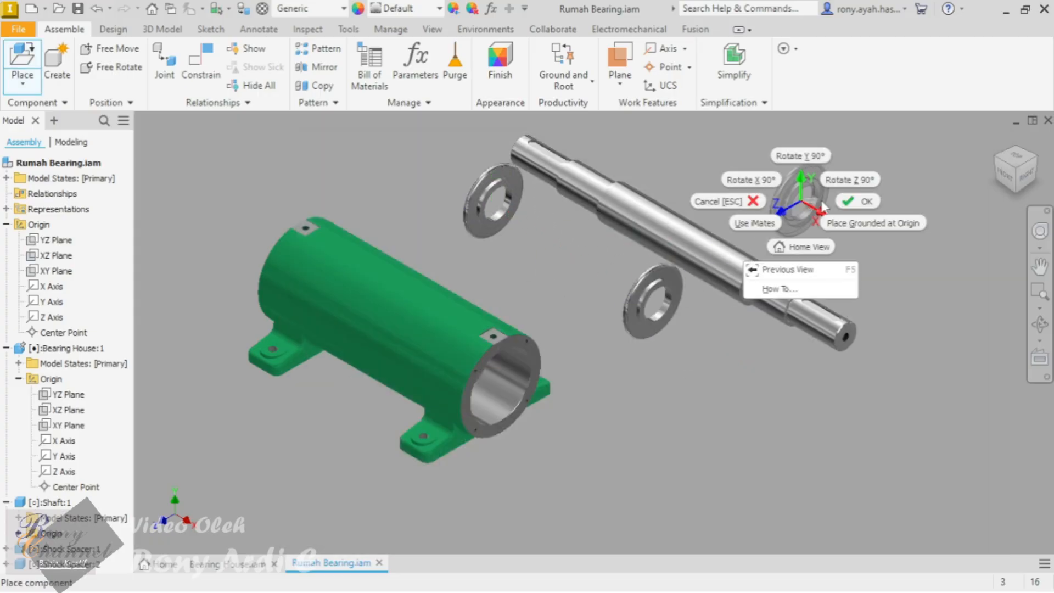
left_click(751, 202)
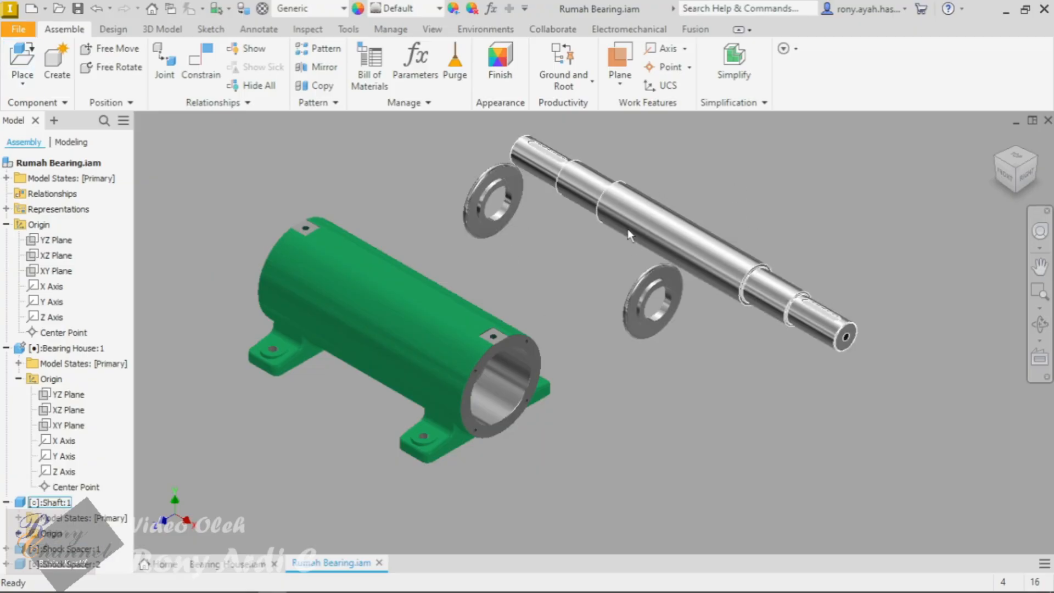
Step: Try to constrain the shaft's thickest cylinder to the Bearing House's outer surface using Assemble with the Automatic type
scroll(689, 180, "up", 4)
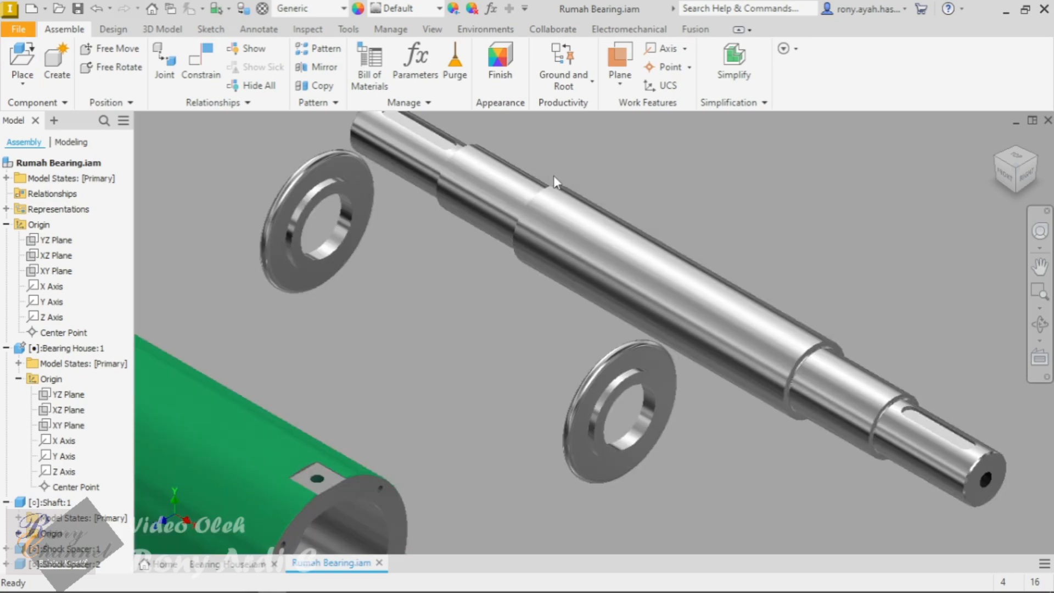
scroll(553, 175, "down", 3)
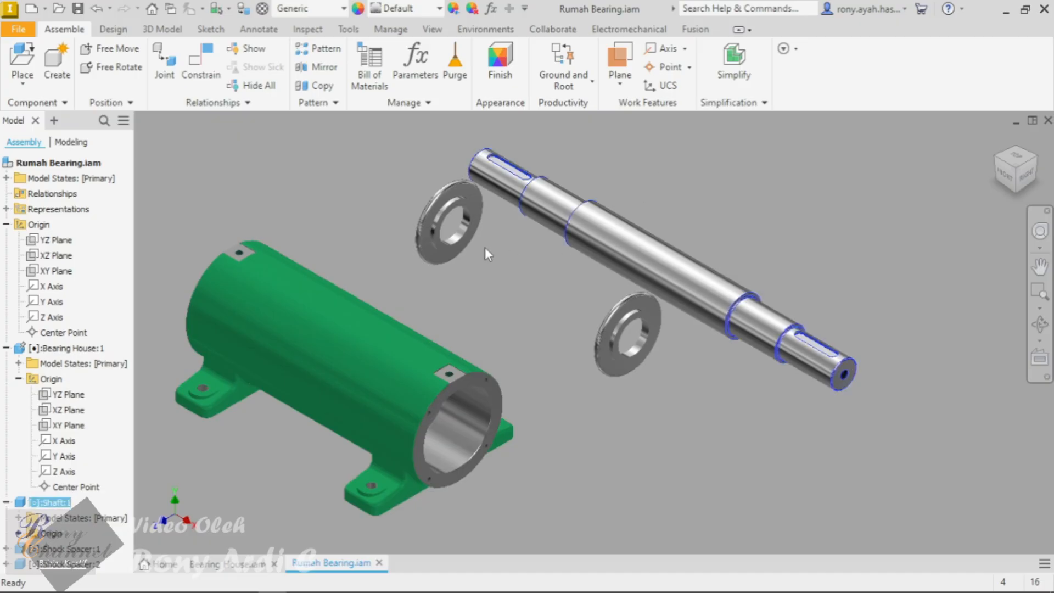
left_click(202, 106)
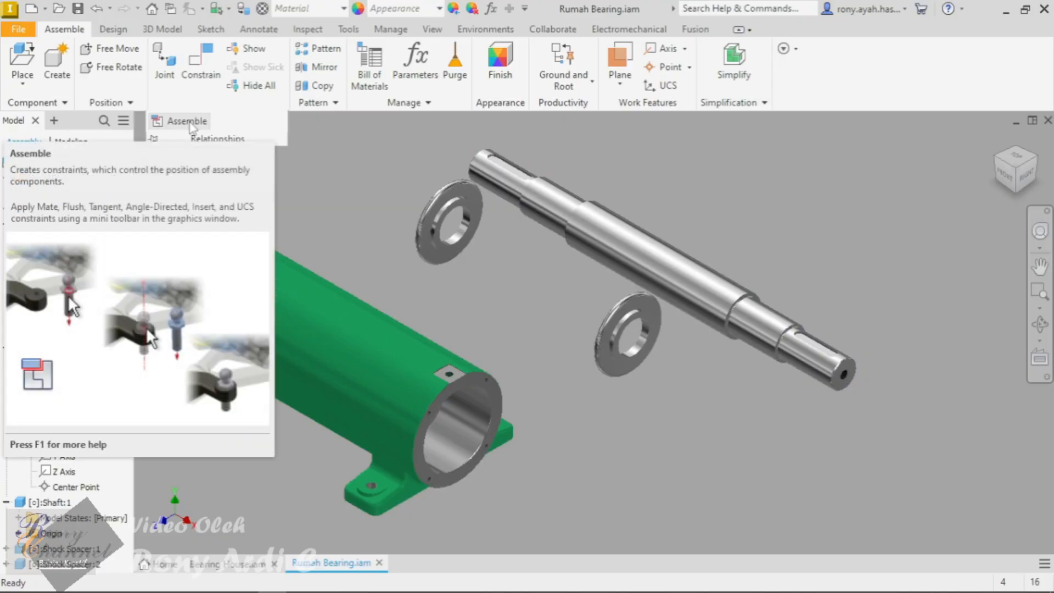
left_click(190, 123)
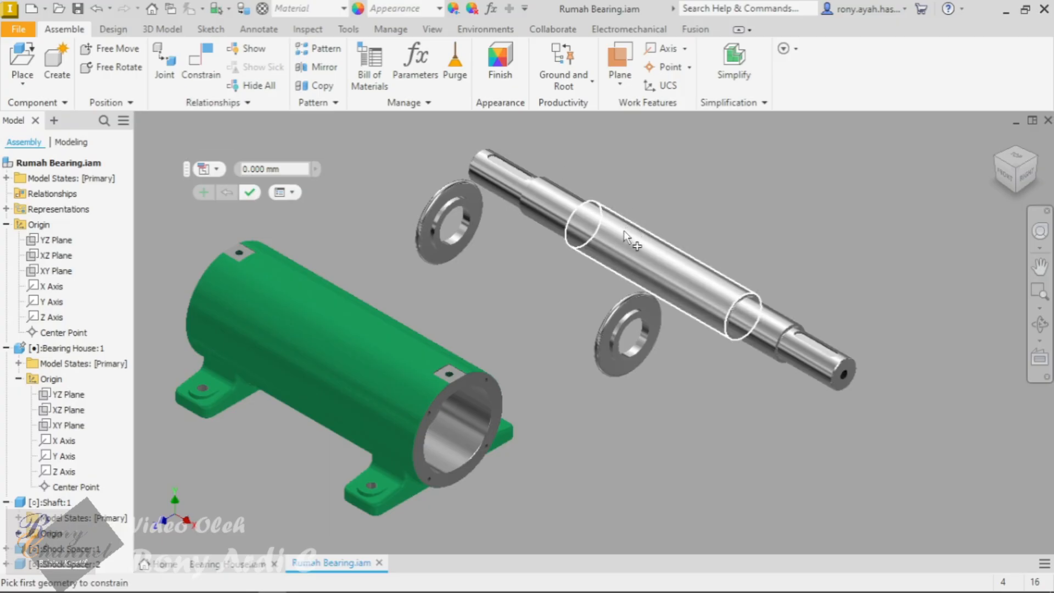
left_click(220, 170)
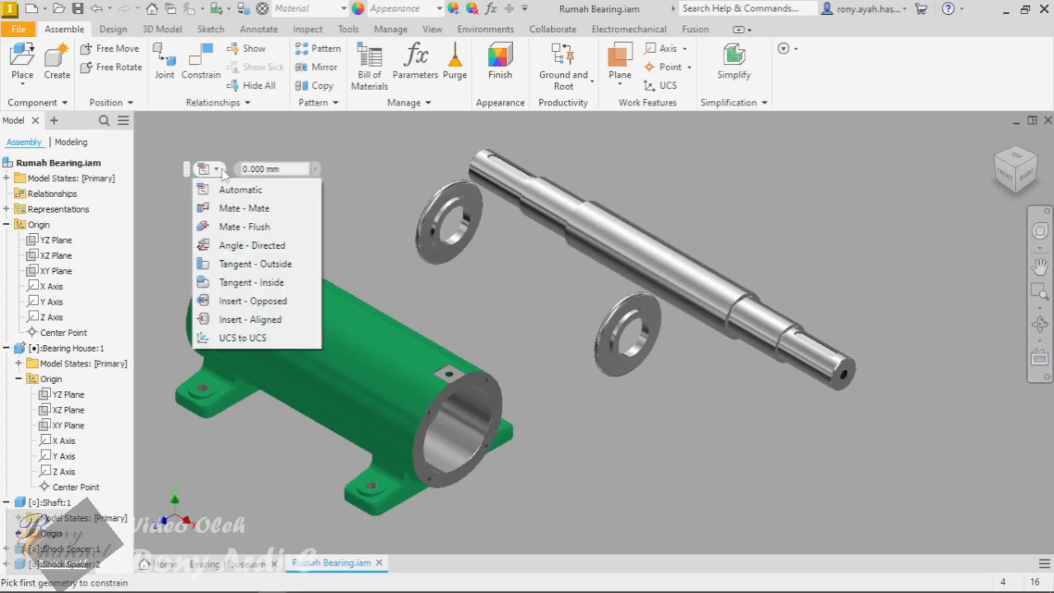
left_click(237, 189)
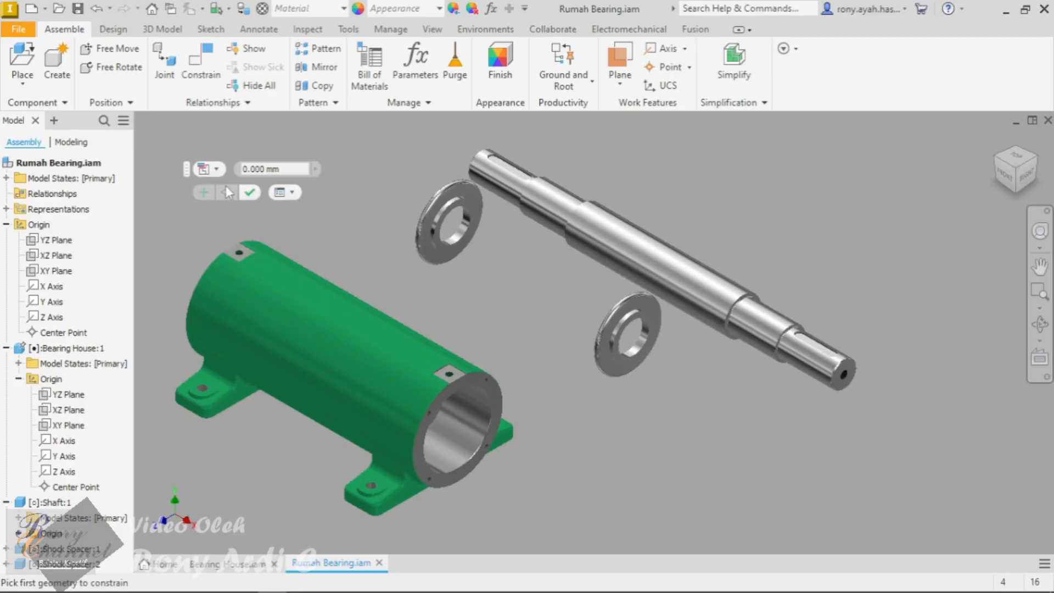
left_click(650, 265)
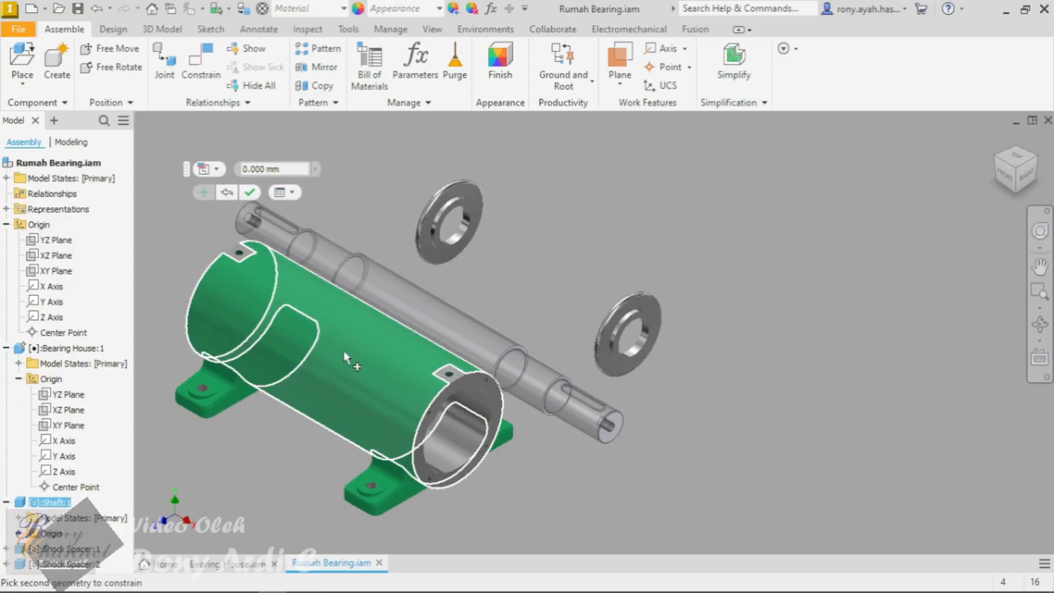
left_click(343, 350)
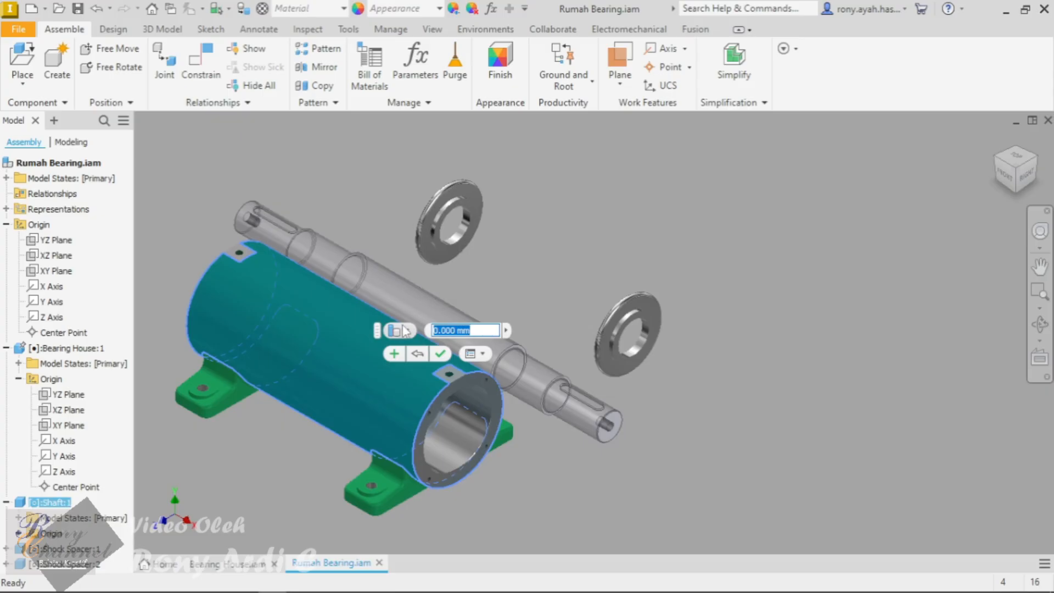
left_click(407, 331)
left_click(434, 350)
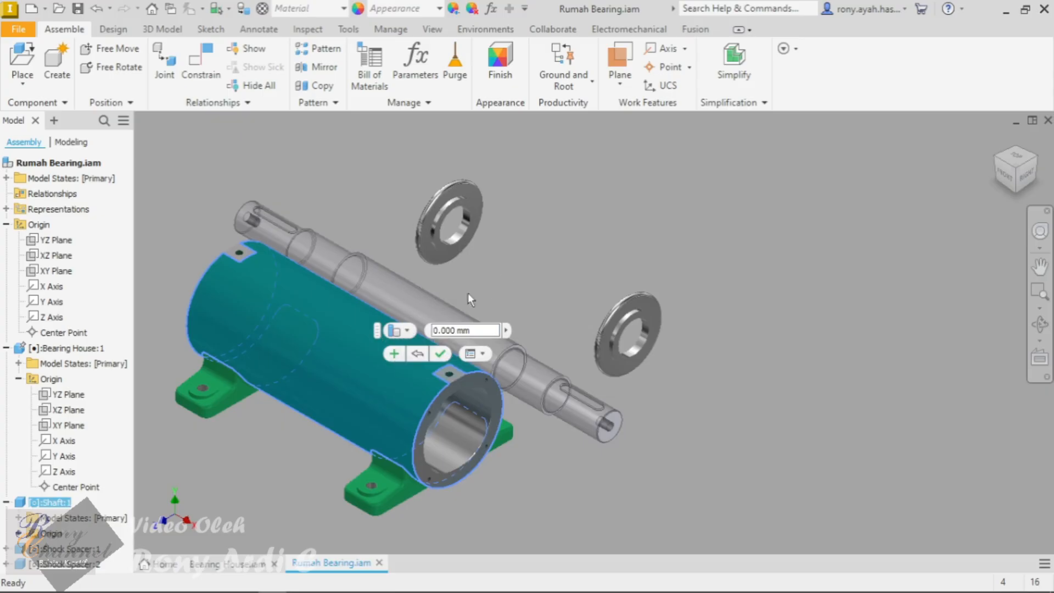
left_click(420, 355)
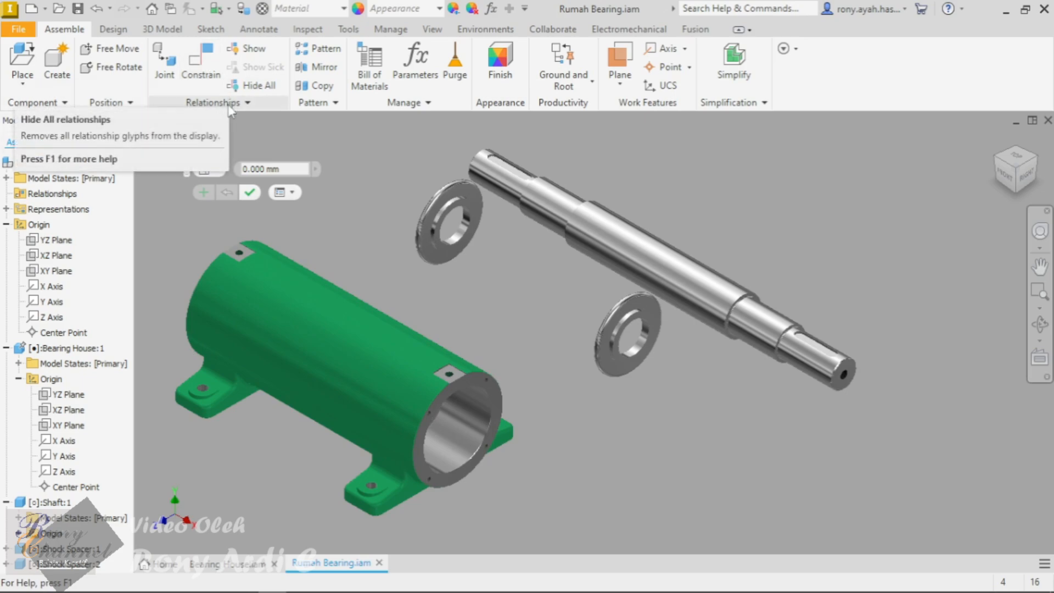
Step: Make the shaft's axis coincident with the Bearing House's axis using a Mate - Mate constraint with 0 mm offset
left_click(209, 169)
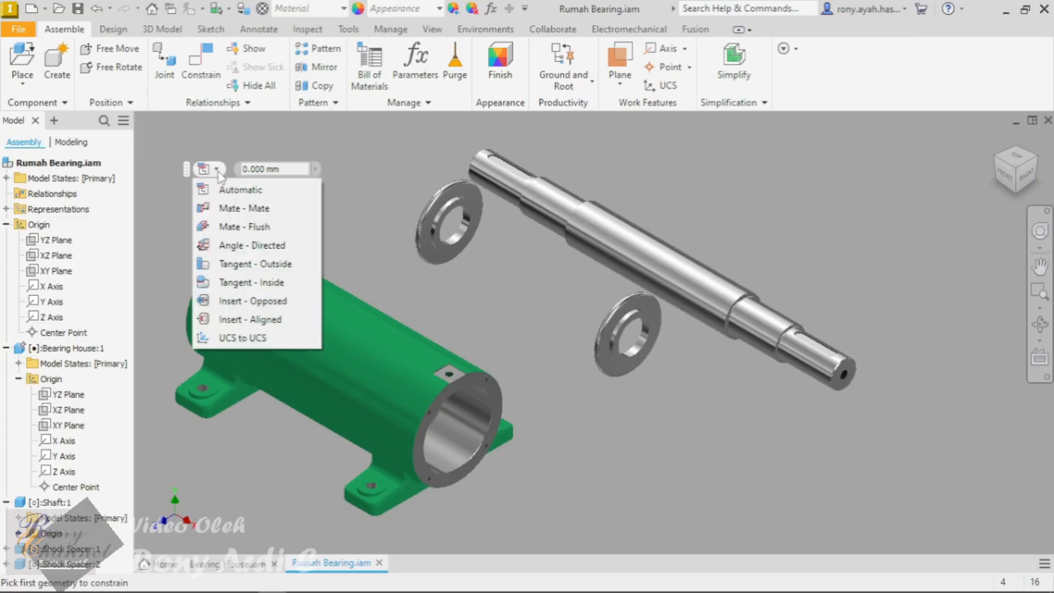
left_click(258, 208)
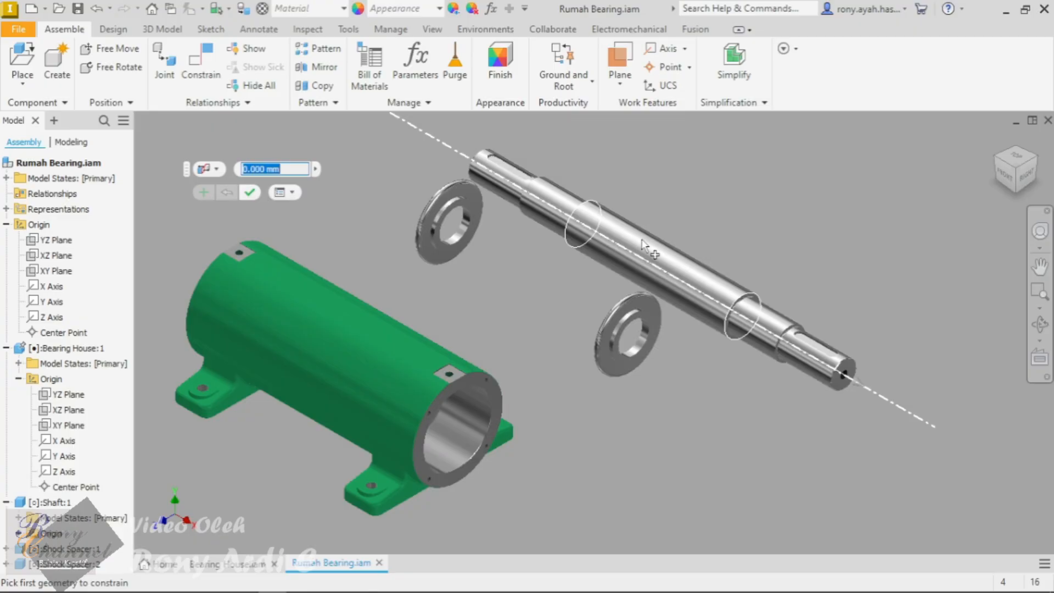
left_click(667, 267)
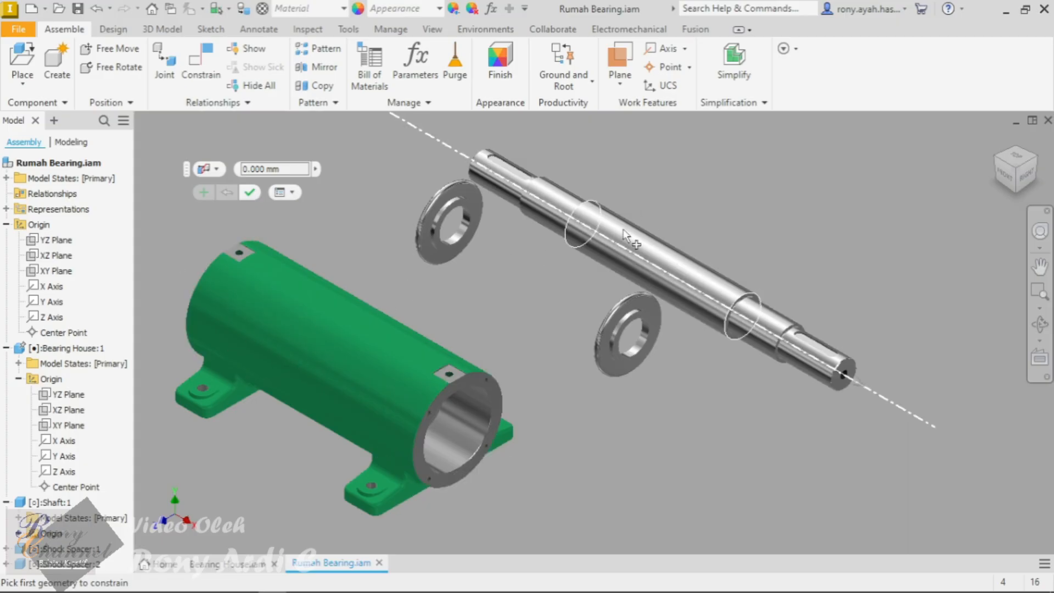
left_click(650, 218)
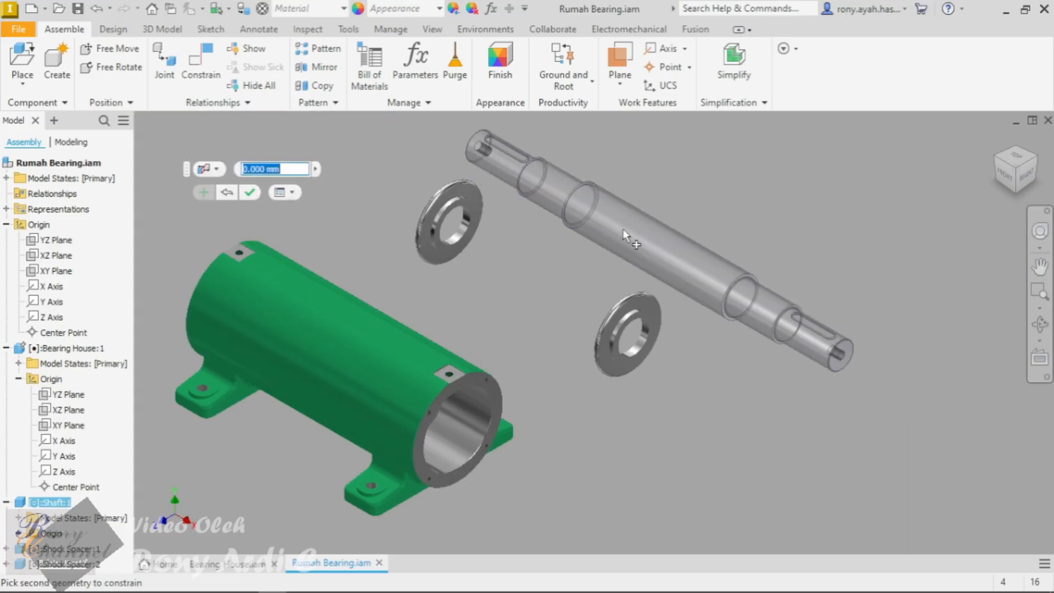
left_click(358, 319)
key("Return")
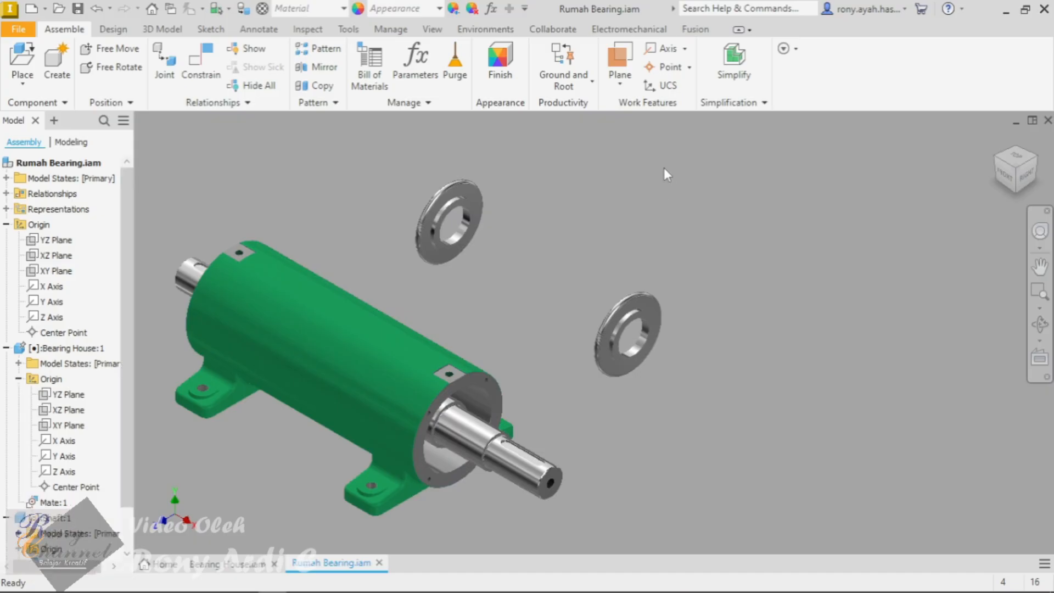
Step: Slide the shaft along the Bearing House's axis to test its remaining movement, leaving it protruding from both ends
scroll(481, 519, "down", 3)
left_click_drag(514, 406, 560, 406)
scroll(697, 370, "up", 4)
left_click(637, 322)
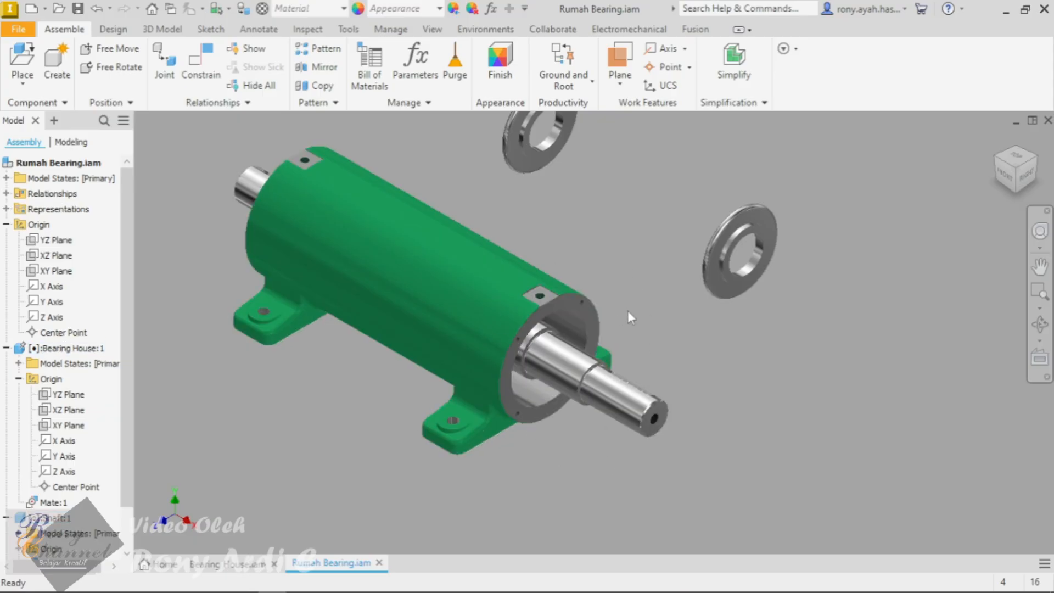
left_click(595, 341)
left_click(591, 280)
scroll(604, 269, "up", 2)
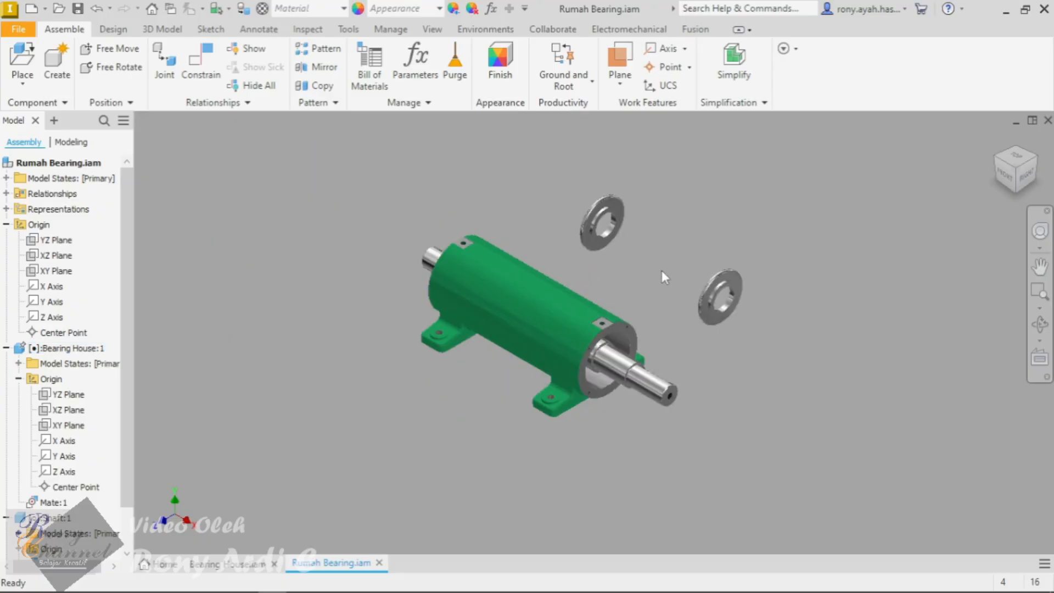
scroll(661, 272, "down", 3)
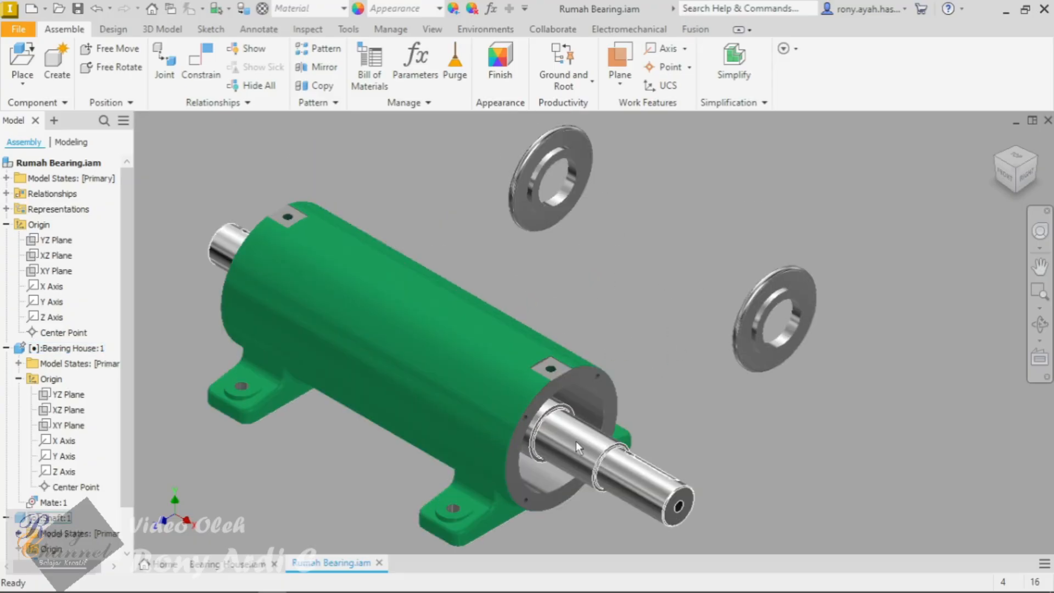
left_click_drag(575, 440, 571, 440)
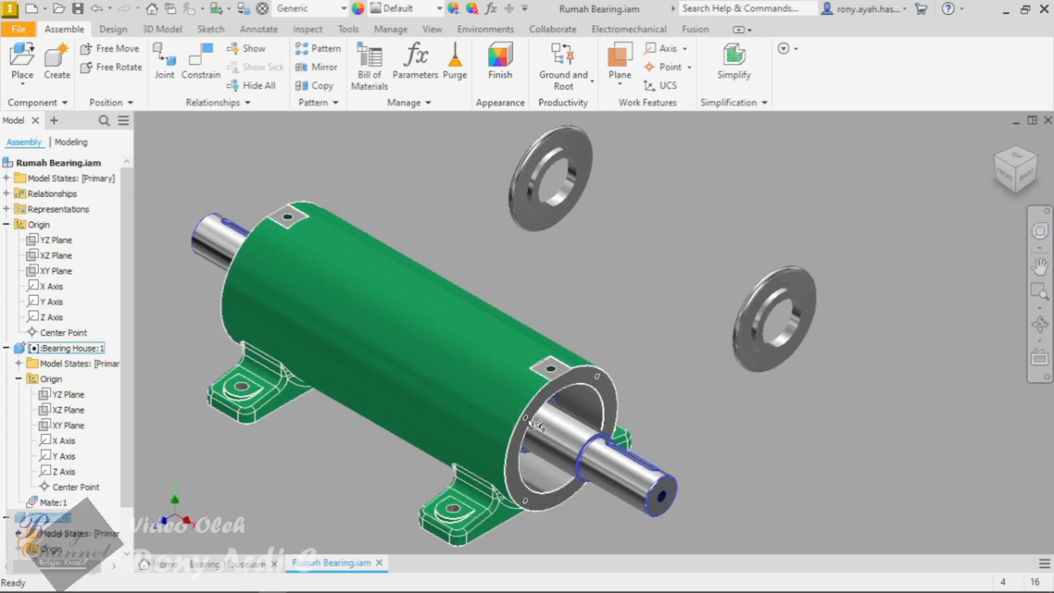
left_click(627, 275)
Step: Turn off the visibility of the Bearing House so the whole shaft is exposed
left_click(460, 331)
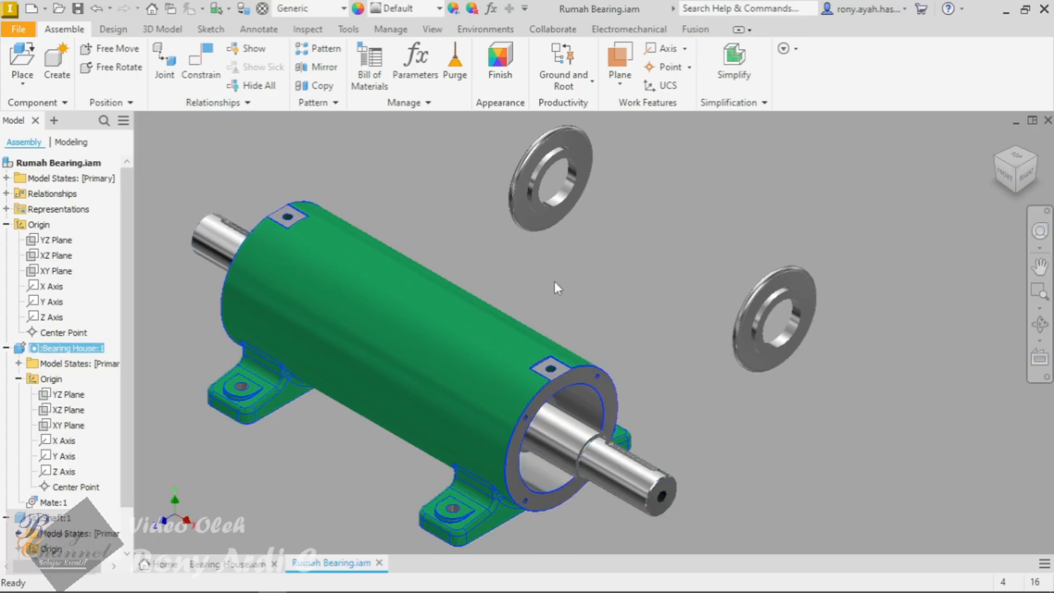
right_click(79, 348)
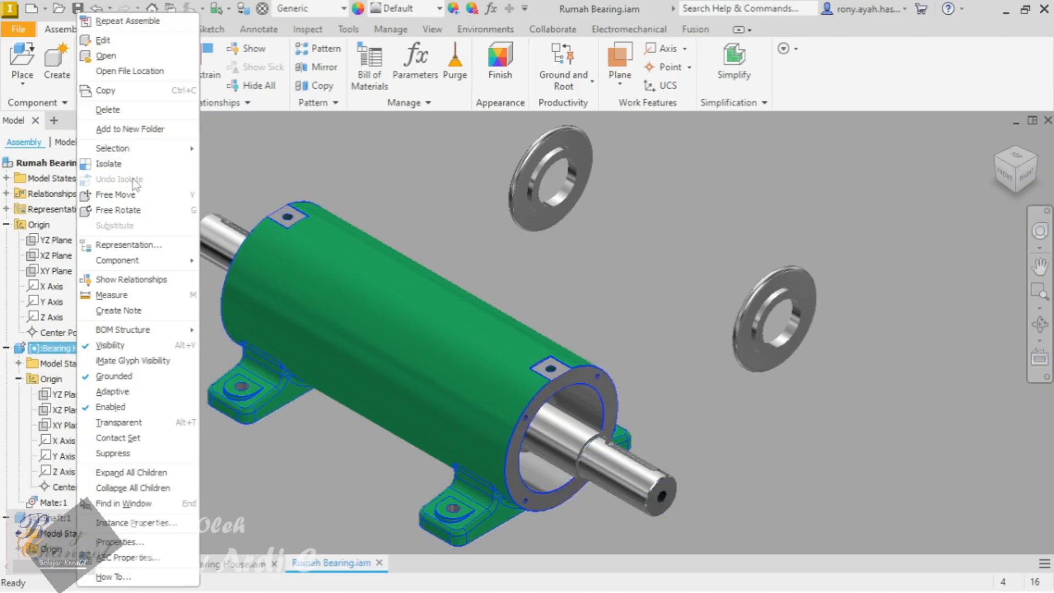
left_click(110, 345)
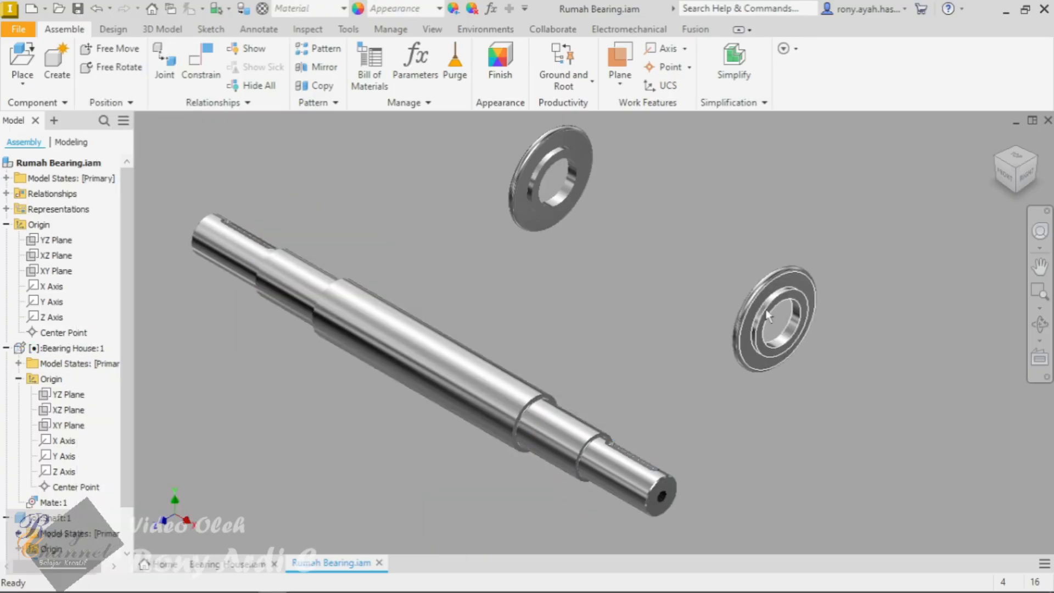
scroll(551, 192, "down", 3)
scroll(552, 197, "up", 2)
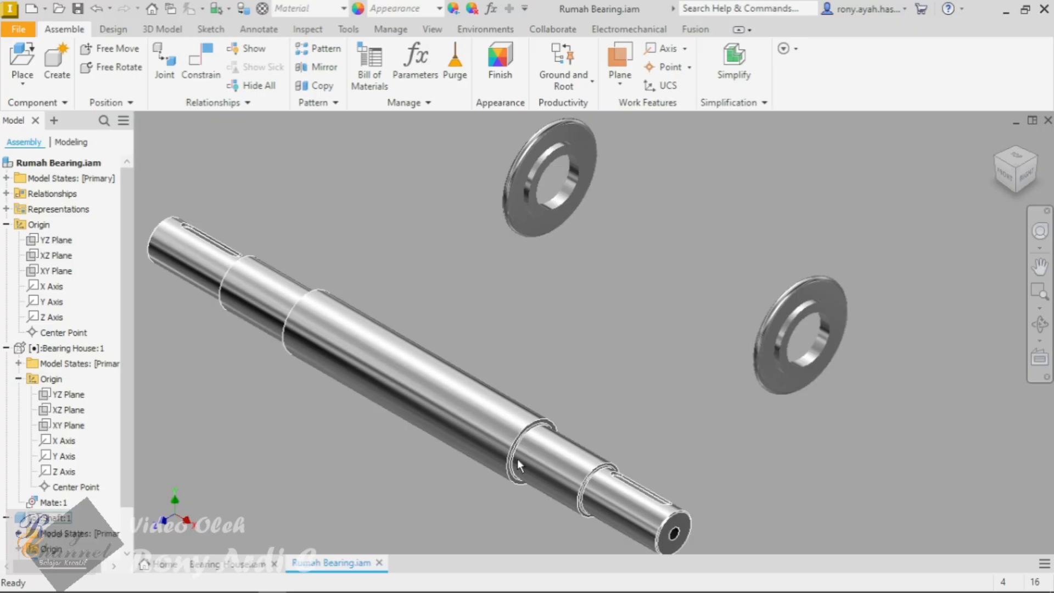
left_click(201, 85)
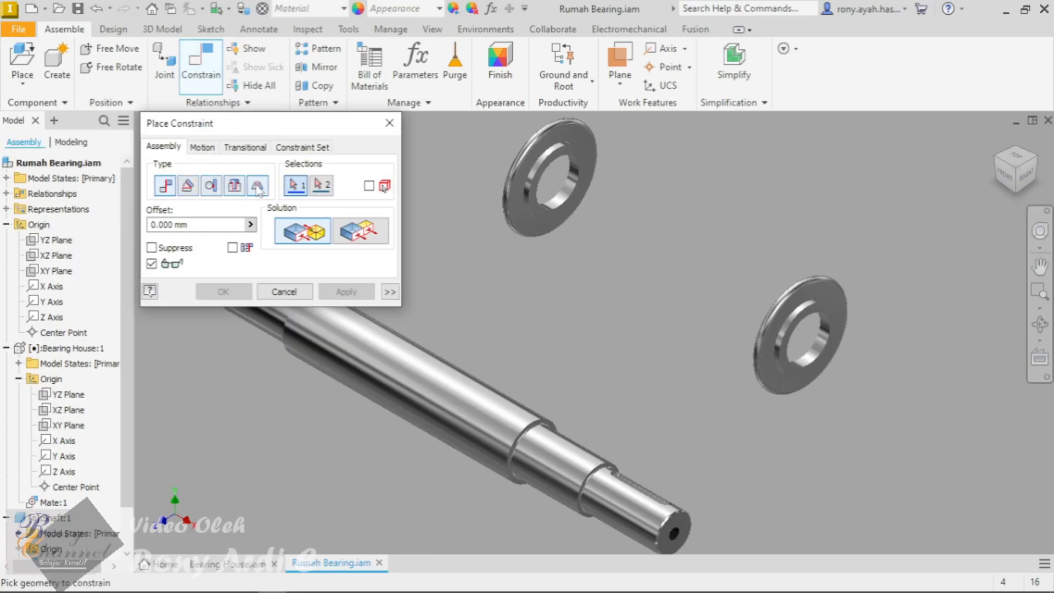
left_click(238, 187)
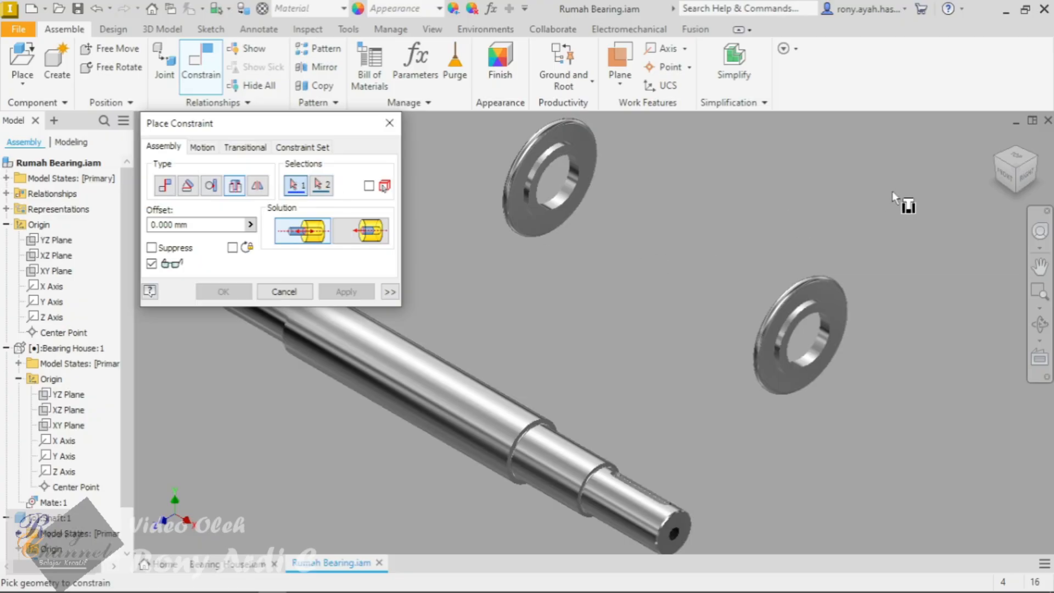
left_click(991, 153)
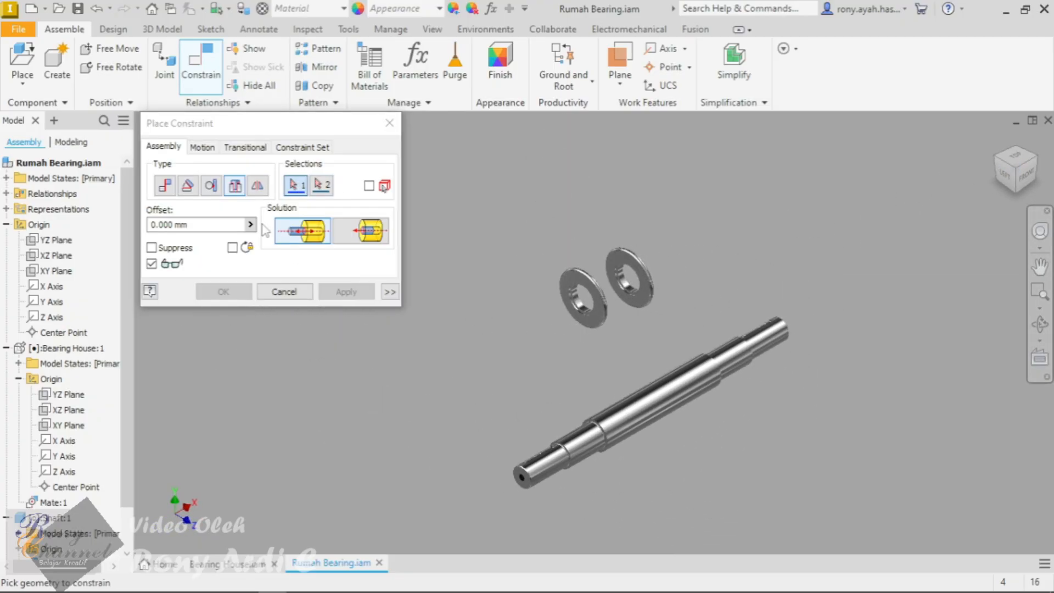
left_click(284, 292)
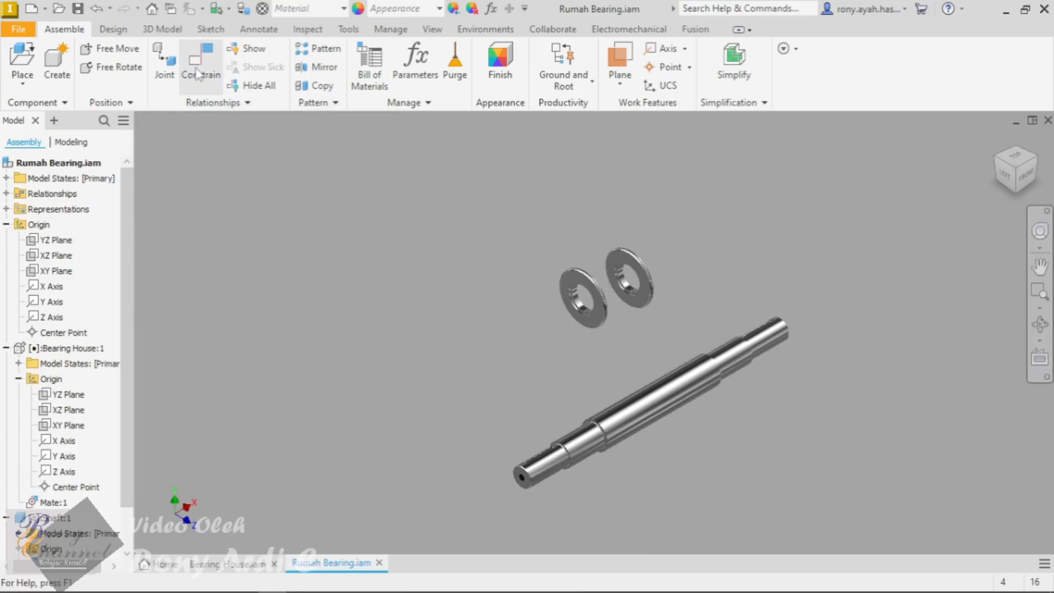
Step: Set up an Insert constraint with 0 mm offset between the first shock spacer's bore edge and the shaft's nearer central shoulder edge
left_click(201, 70)
scroll(540, 261, "up", 5)
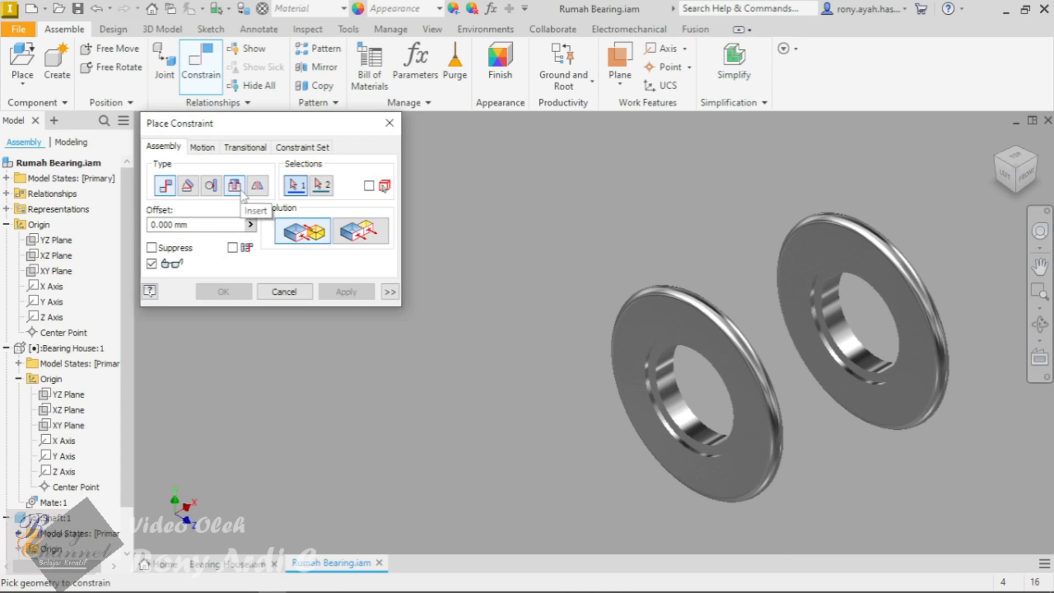
left_click(237, 190)
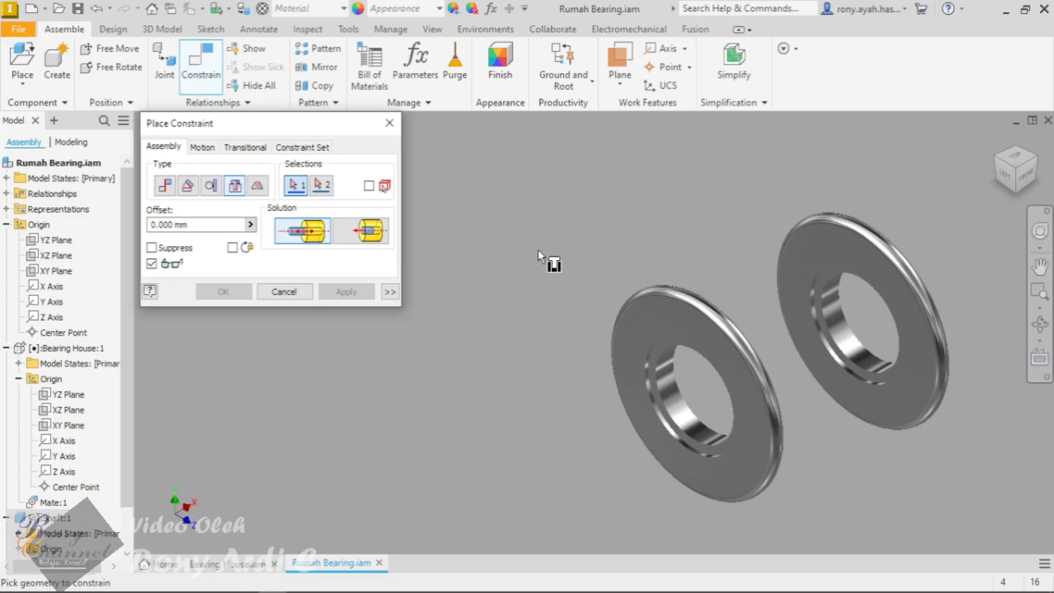
scroll(548, 258, "down", 3)
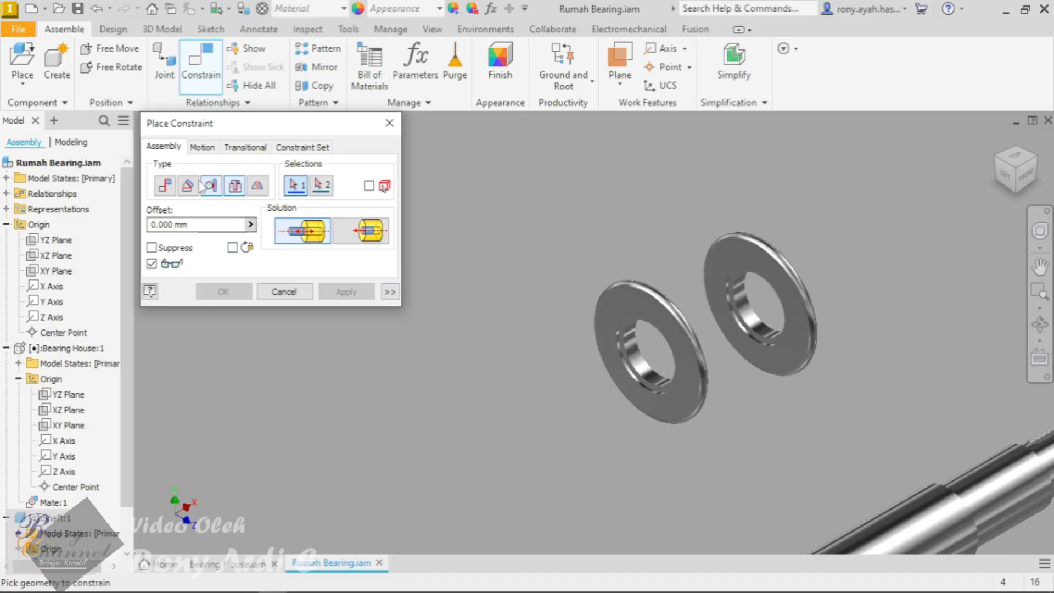
scroll(633, 357, "up", 3)
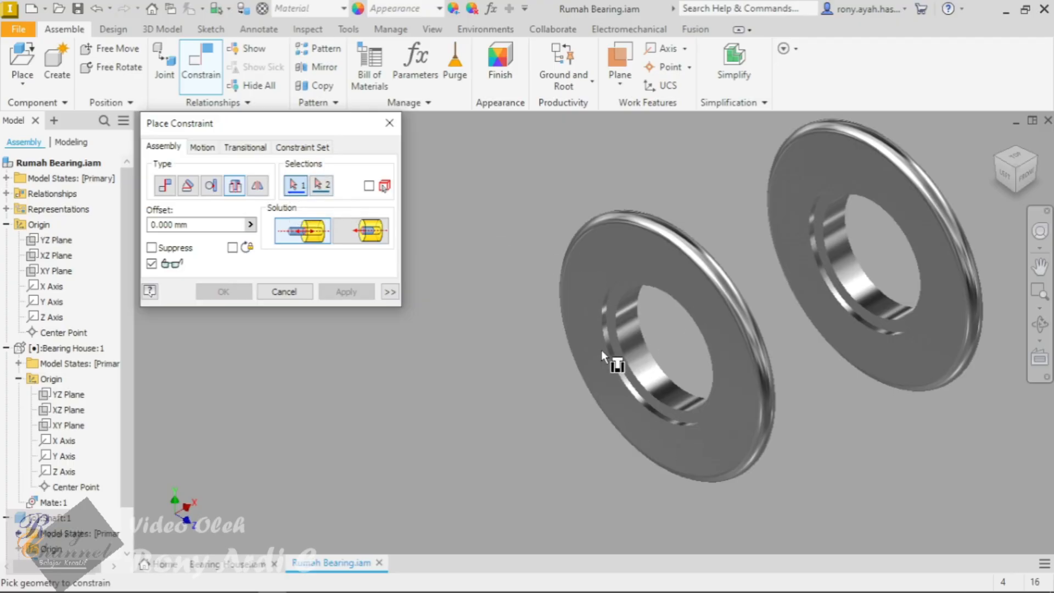
left_click(621, 351)
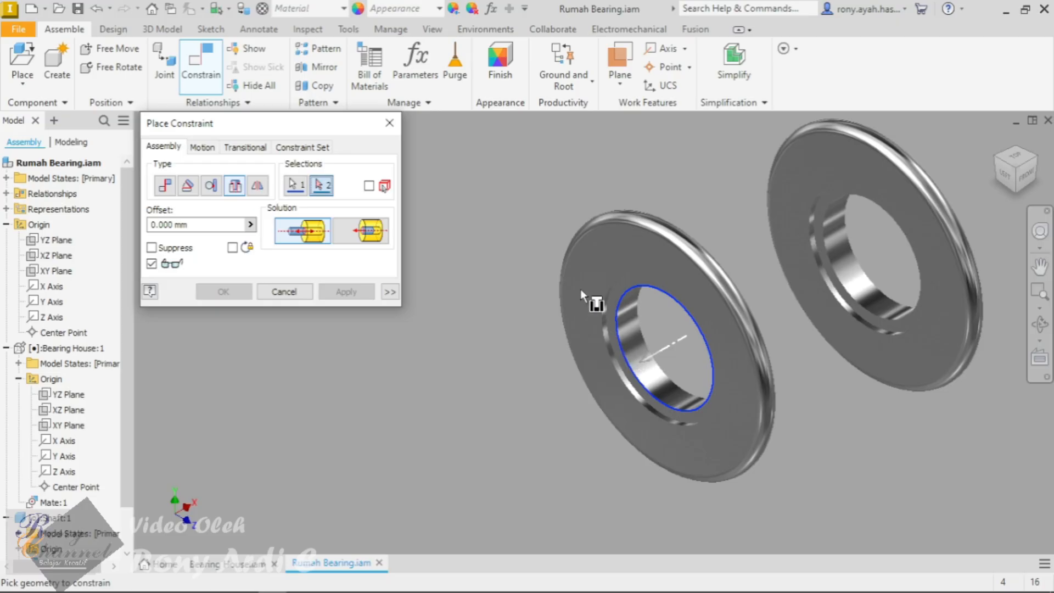
scroll(560, 220, "down", 5)
scroll(547, 296, "up", 2)
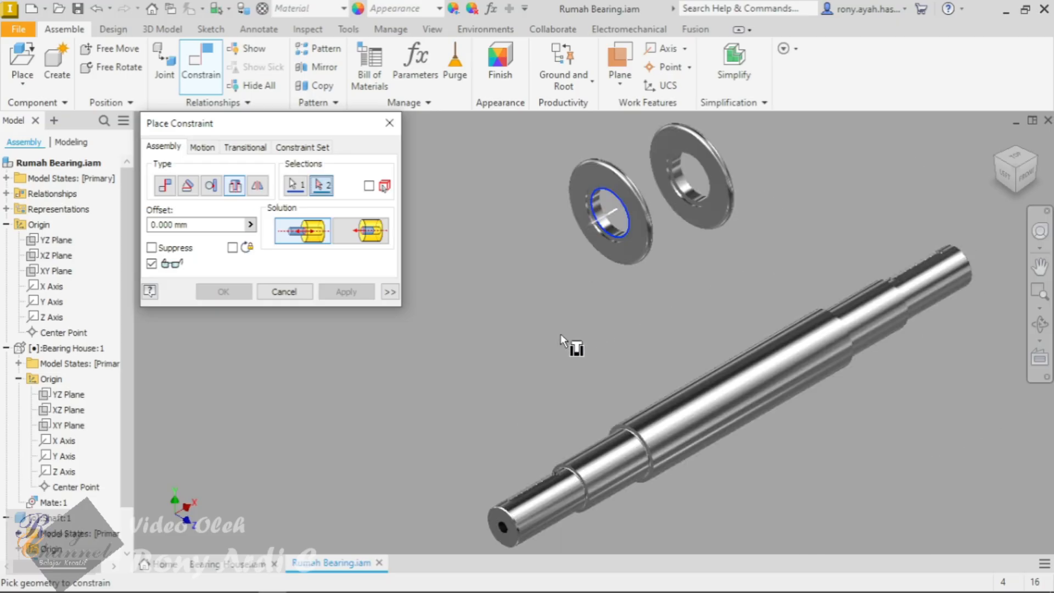
scroll(685, 489, "up", 3)
left_click(693, 519)
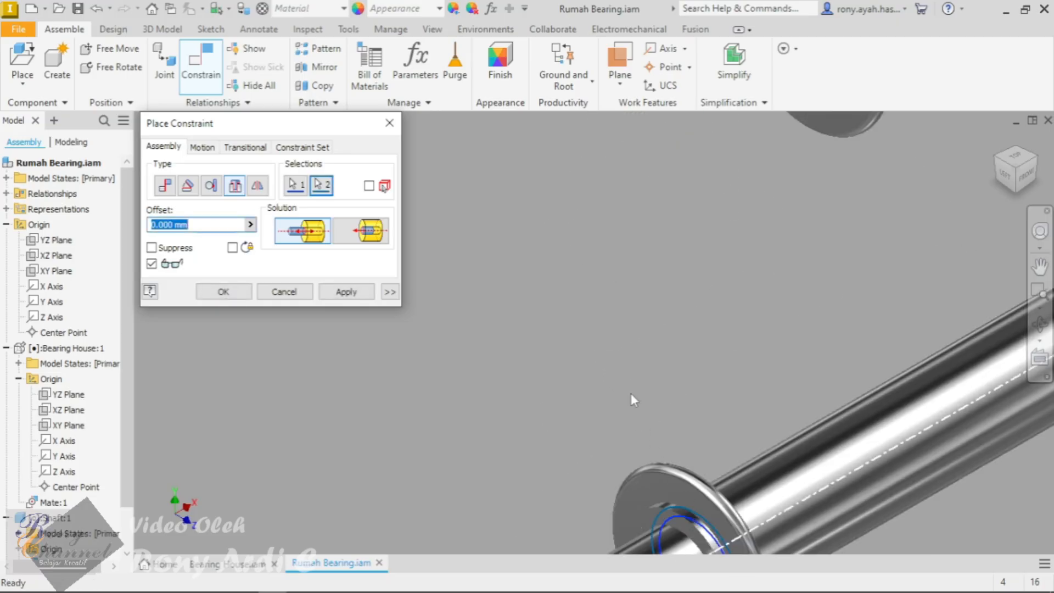
Step: Compare both Insert solutions on the first spacer, keep the opposed one at 0 mm offset, and apply the constraint
scroll(630, 393, "down", 3)
scroll(667, 398, "up", 5)
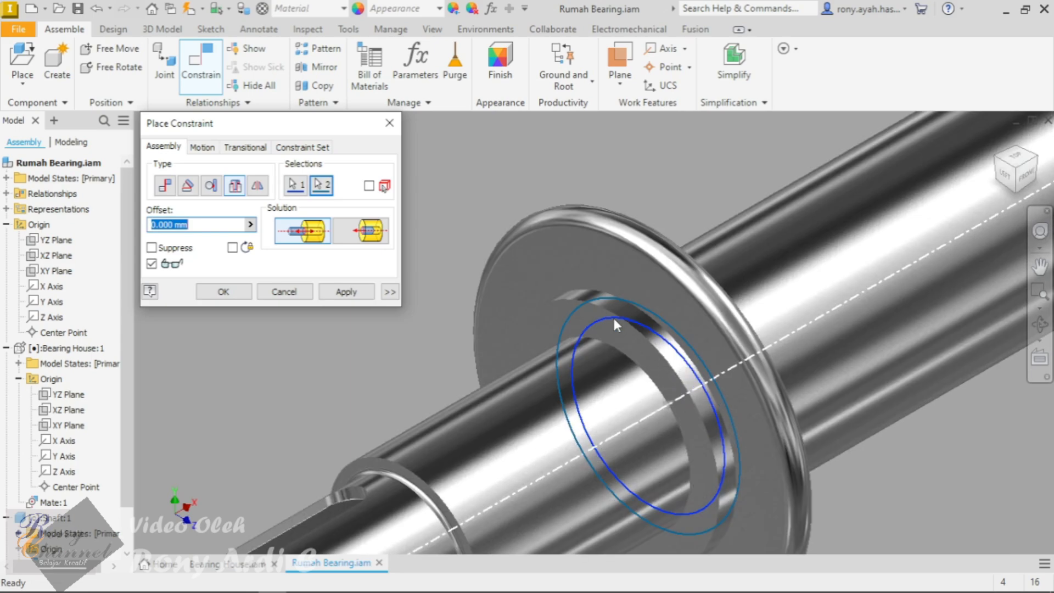
left_click(367, 240)
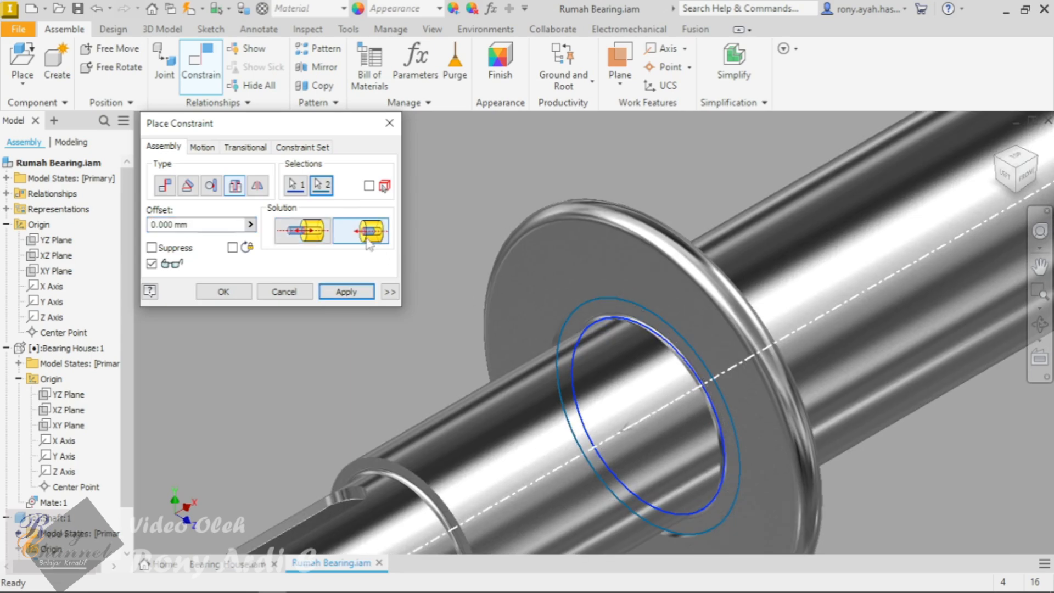
left_click(315, 241)
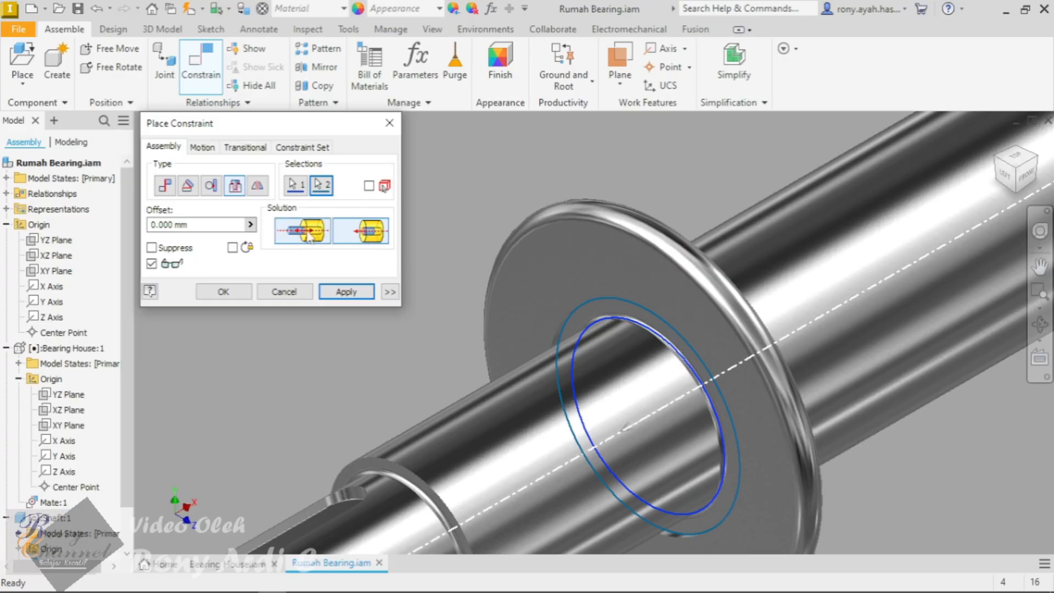
left_click(346, 291)
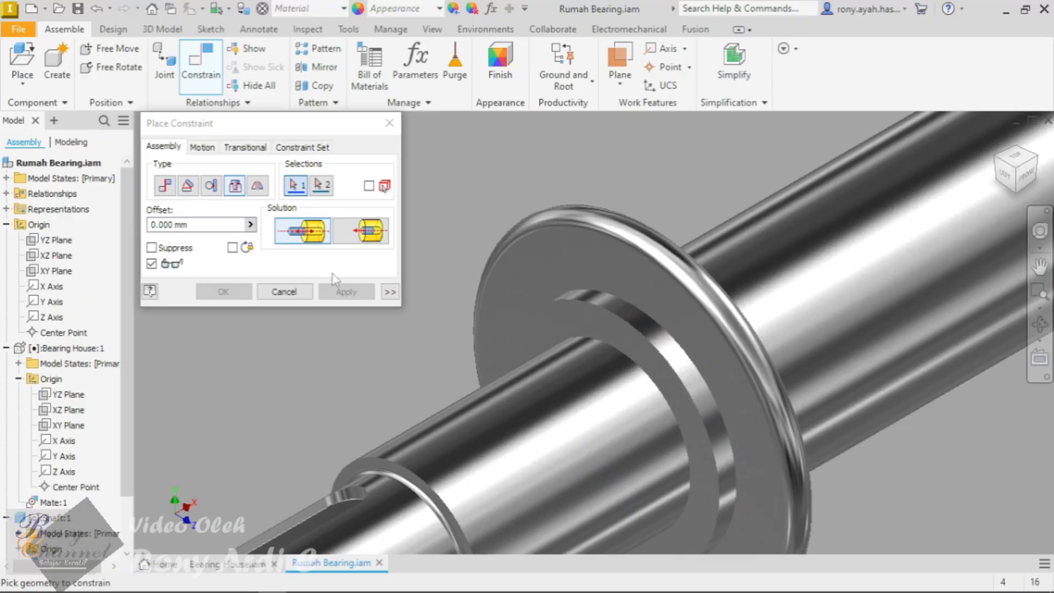
left_click(284, 291)
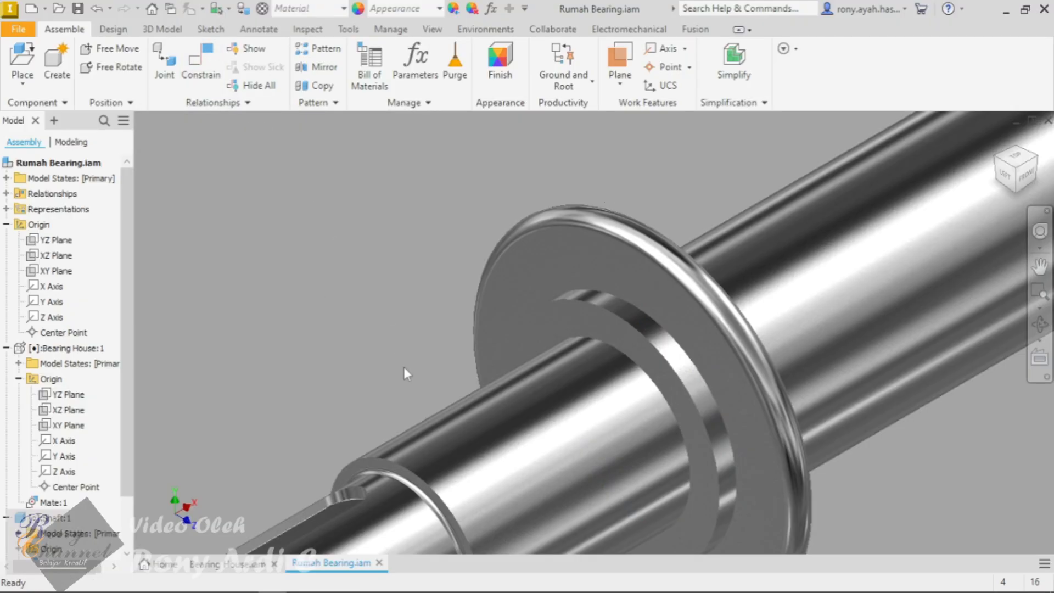
Step: Use Assemble to match the second shock spacer's bore edge to the shoulder edge at the far end of the shaft's thickest section
scroll(407, 369, "up", 5)
scroll(470, 259, "down", 4)
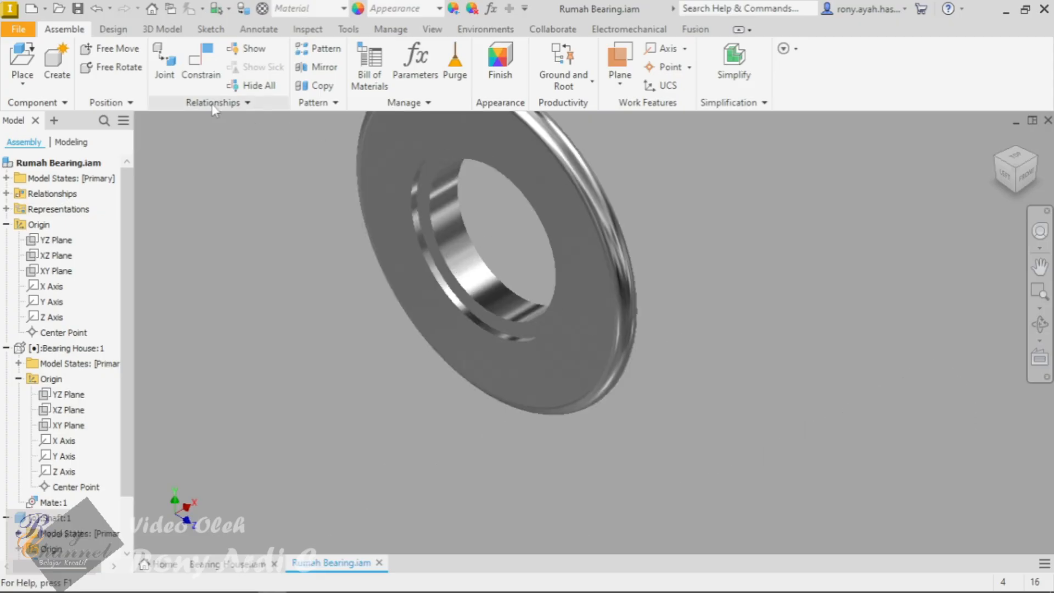
left_click(213, 104)
left_click(188, 121)
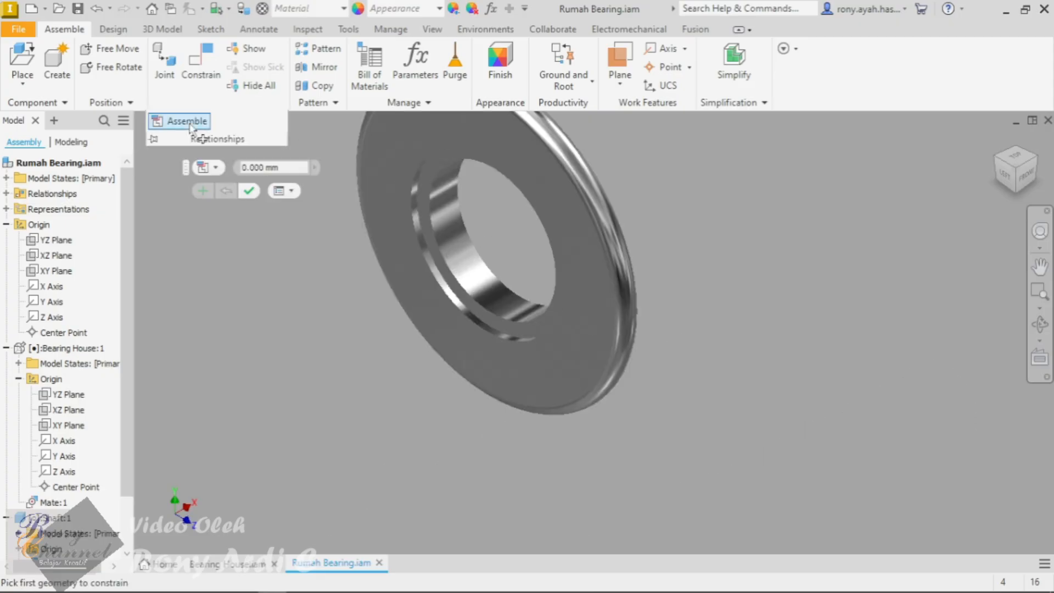
left_click(489, 304)
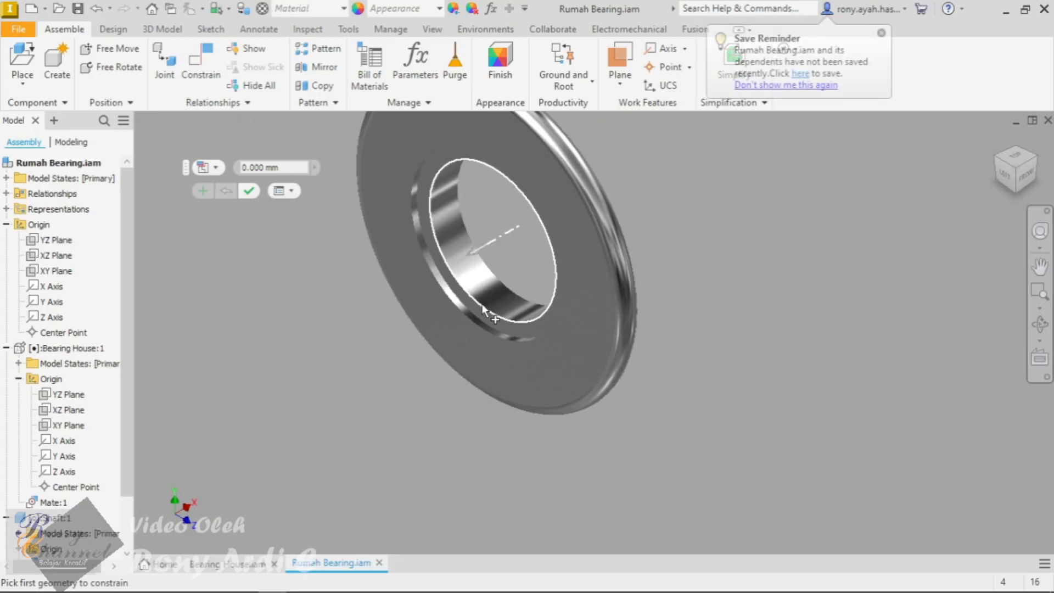
scroll(470, 274, "up", 5)
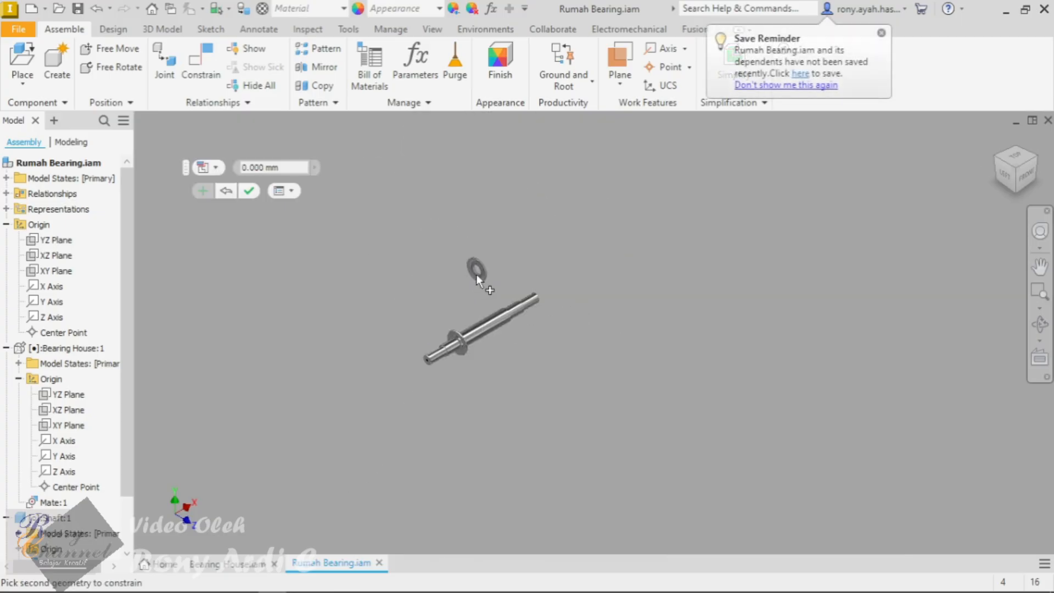
scroll(570, 348, "down", 6)
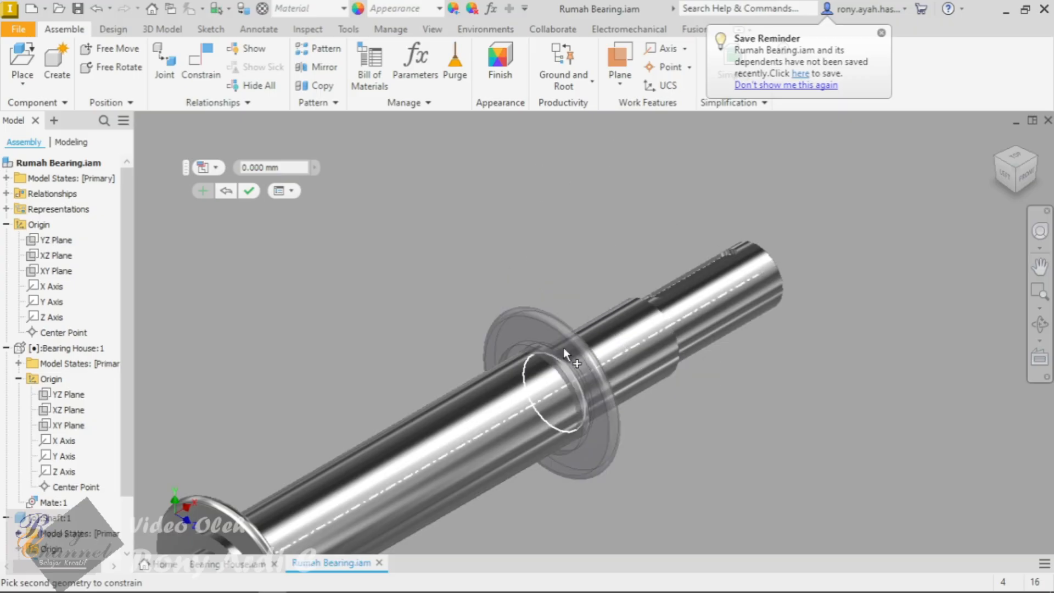
left_click(563, 348)
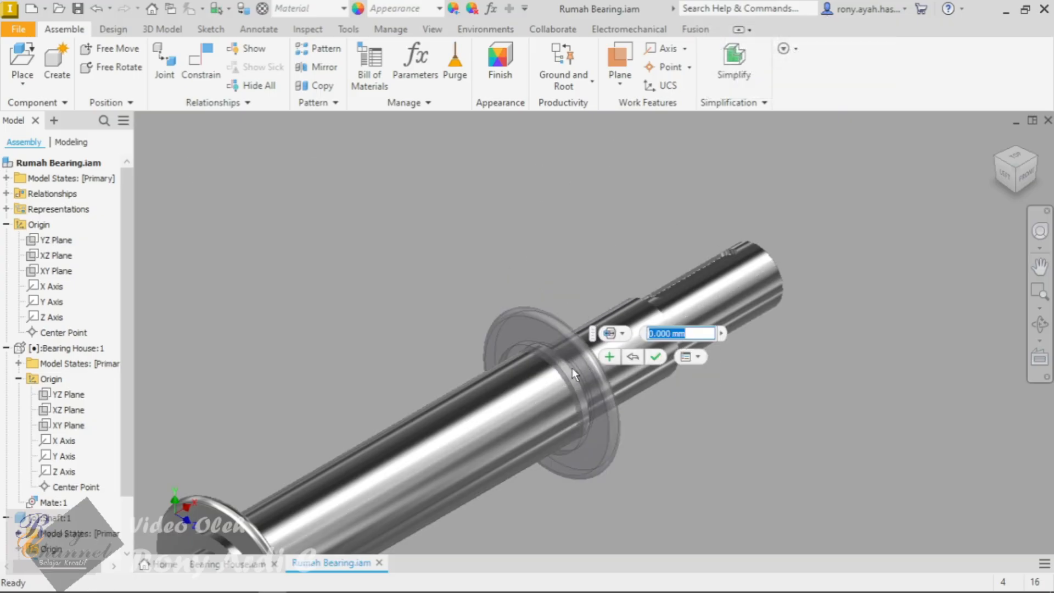
Step: Flip the second spacer's Insert direction so its recessed face points toward the shaft end, accept 0 mm offset, and check both spacers
left_click(1036, 162)
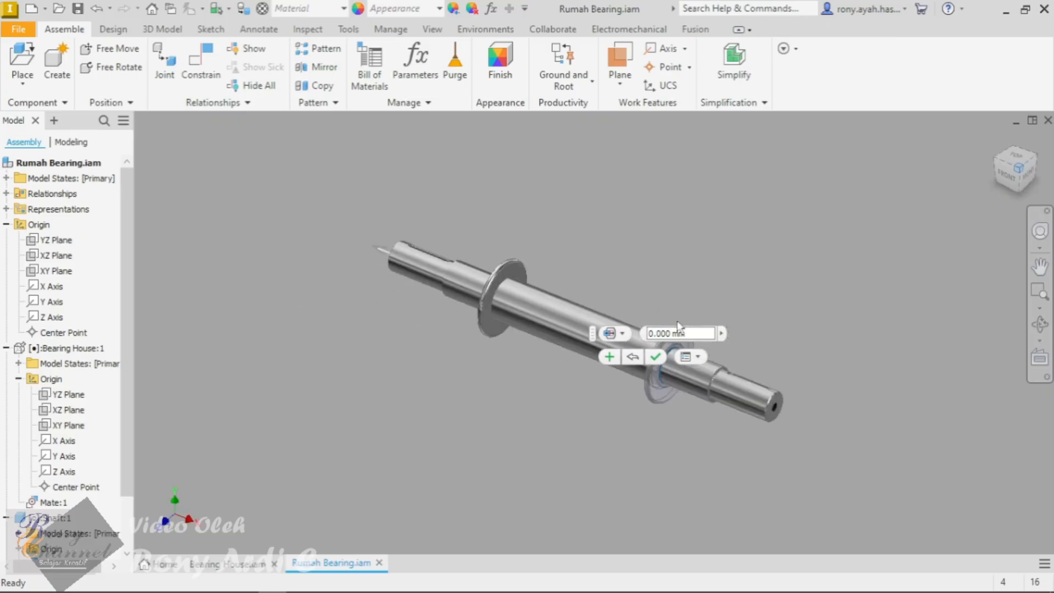
scroll(670, 433, "up", 3)
scroll(477, 426, "down", 8)
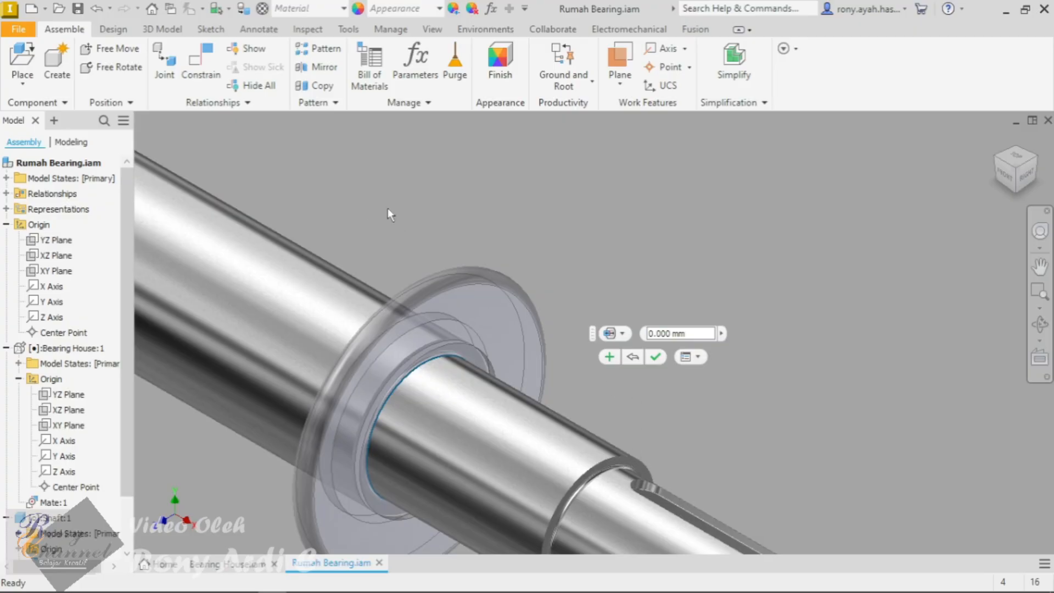
left_click(615, 333)
left_click(619, 373)
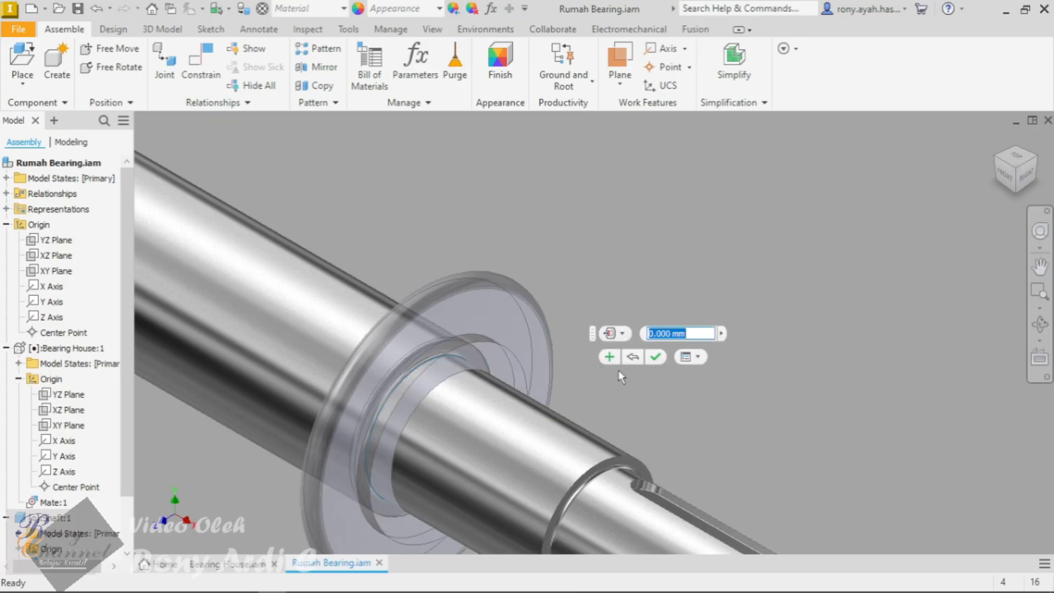
left_click(654, 357)
scroll(601, 345, "up", 2)
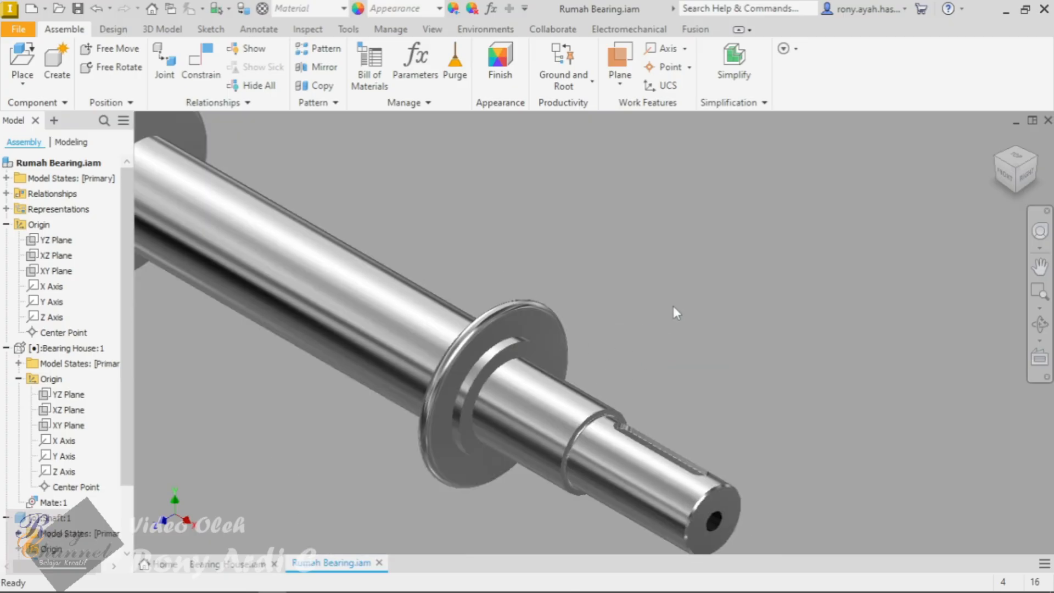
left_click(996, 141)
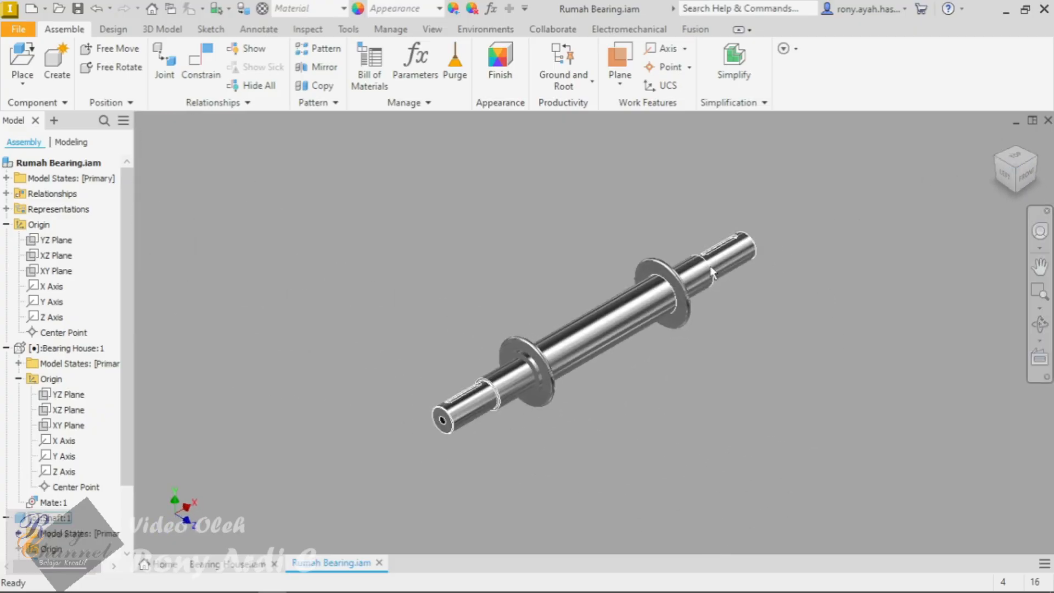
left_click(1004, 176)
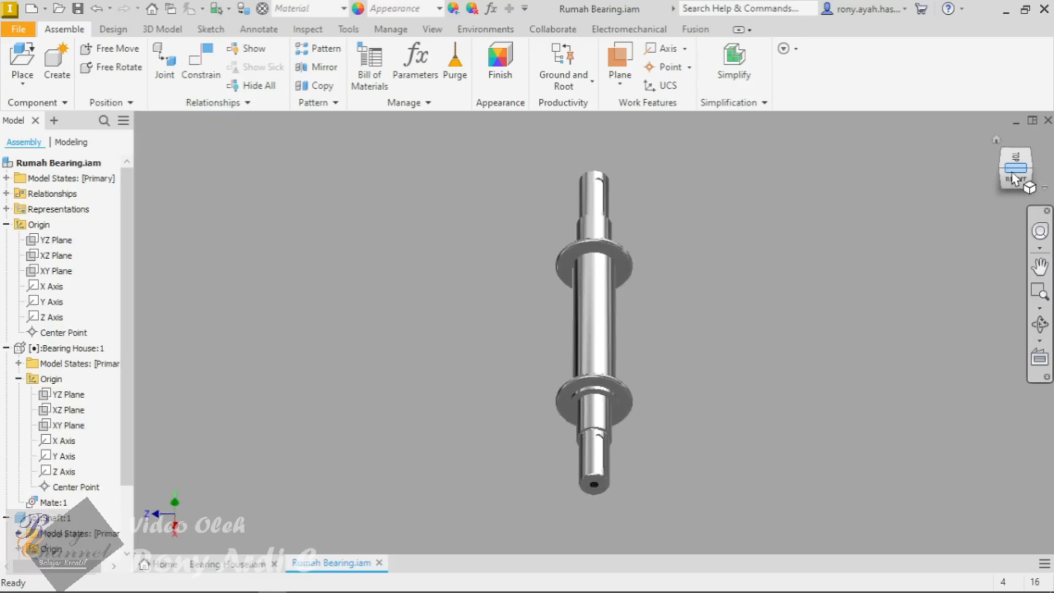
left_click(1003, 170)
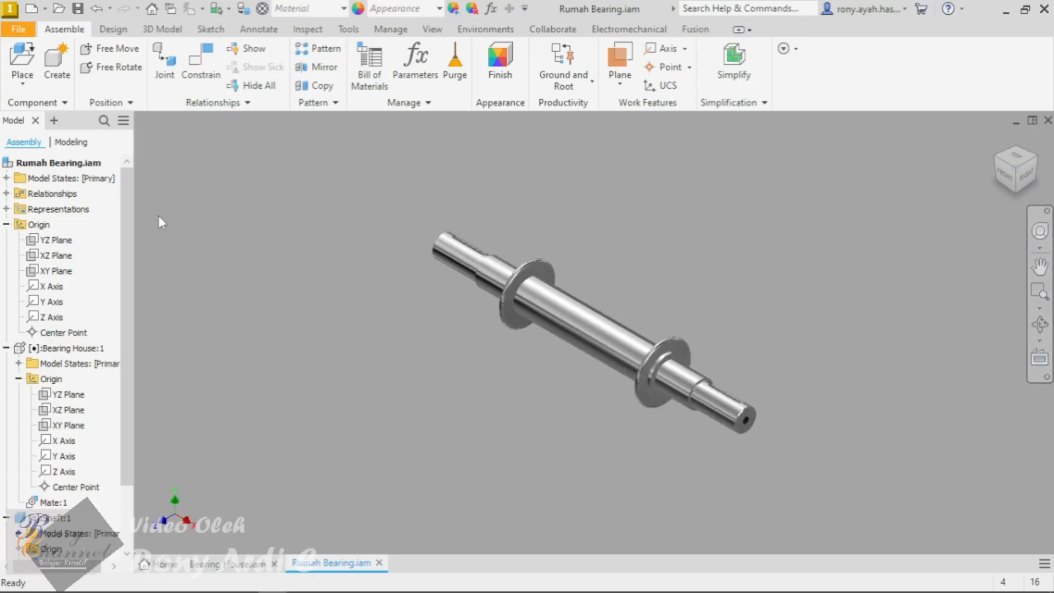
Step: Examine Bearing:1 in the finished Bearing House.iam reference assembly to identify its SKF single row ball bearing and its position
left_click(226, 563)
scroll(462, 228, "down", 5)
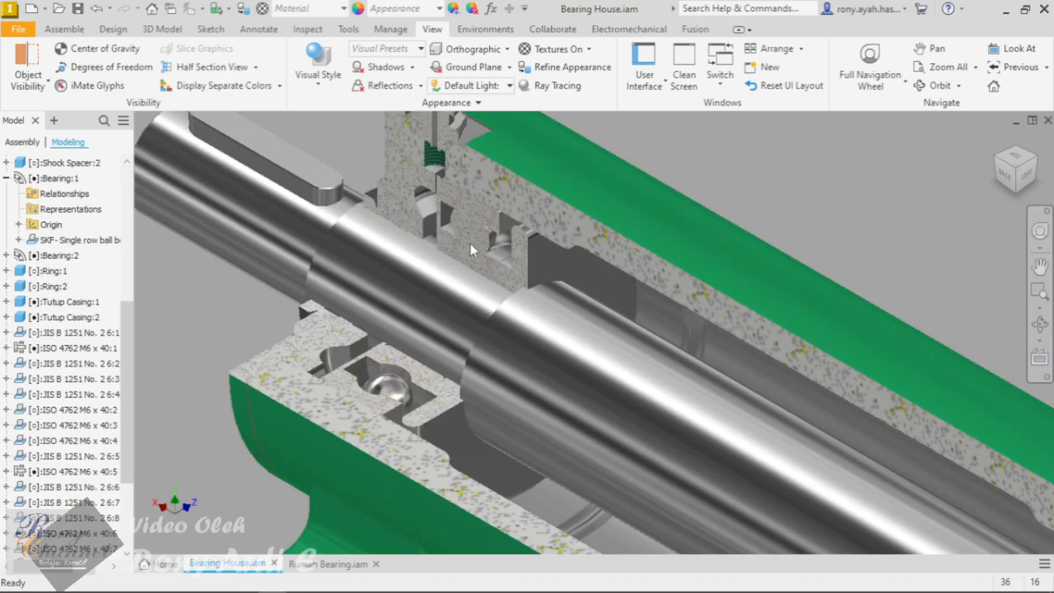
scroll(470, 243, "down", 2)
left_click(54, 178)
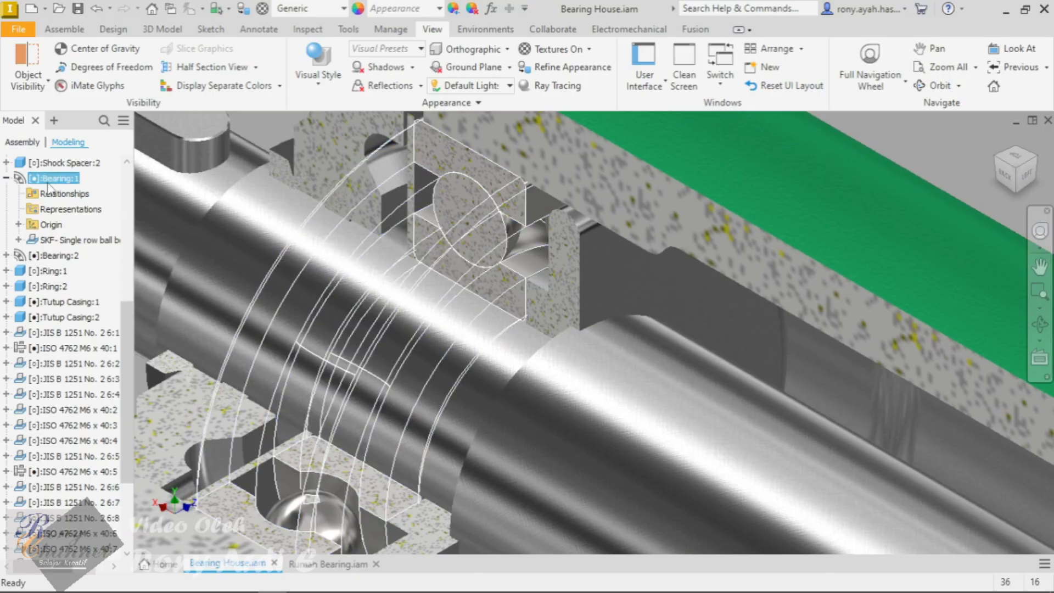
left_click(19, 240)
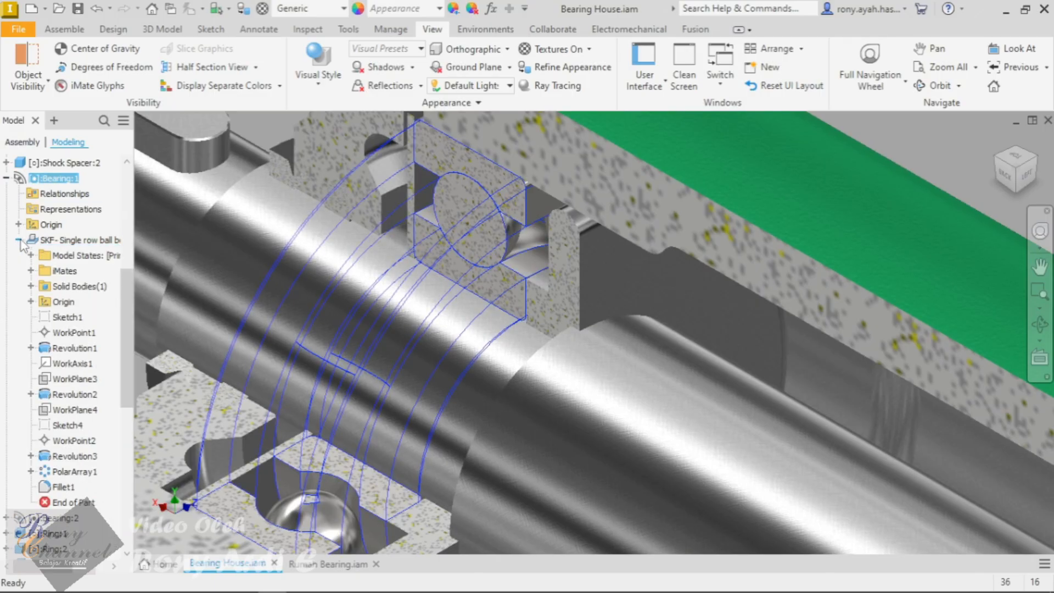
left_click(19, 240)
left_click(55, 242)
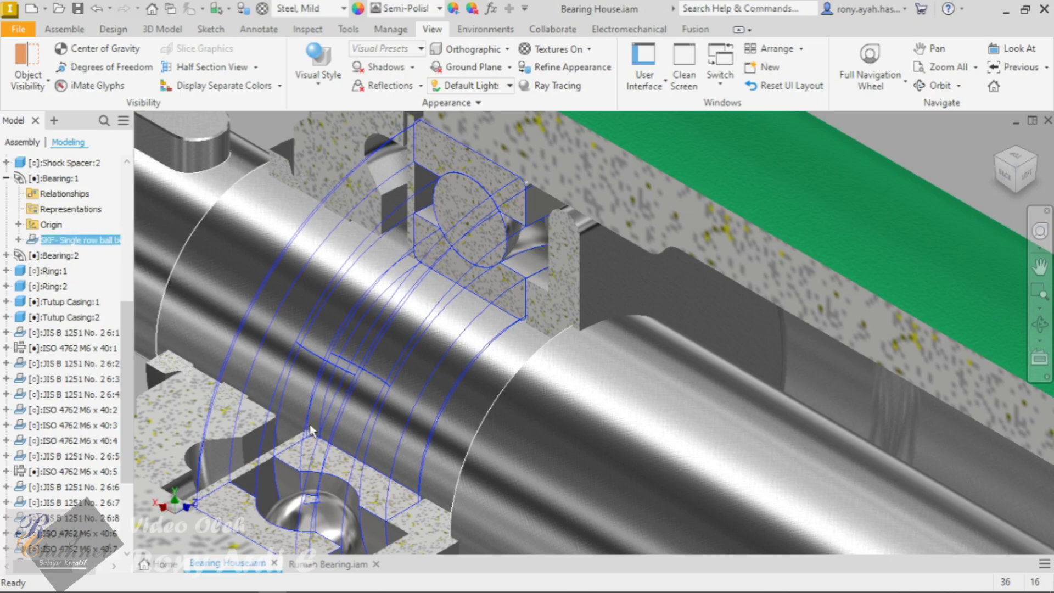
Step: Return to Rumah Bearing.iam and open Content Center's Deep Groove Ball Bearings category under Shaft Parts, Bearings, Ball Bearings
left_click(324, 564)
scroll(528, 290, "up", 3)
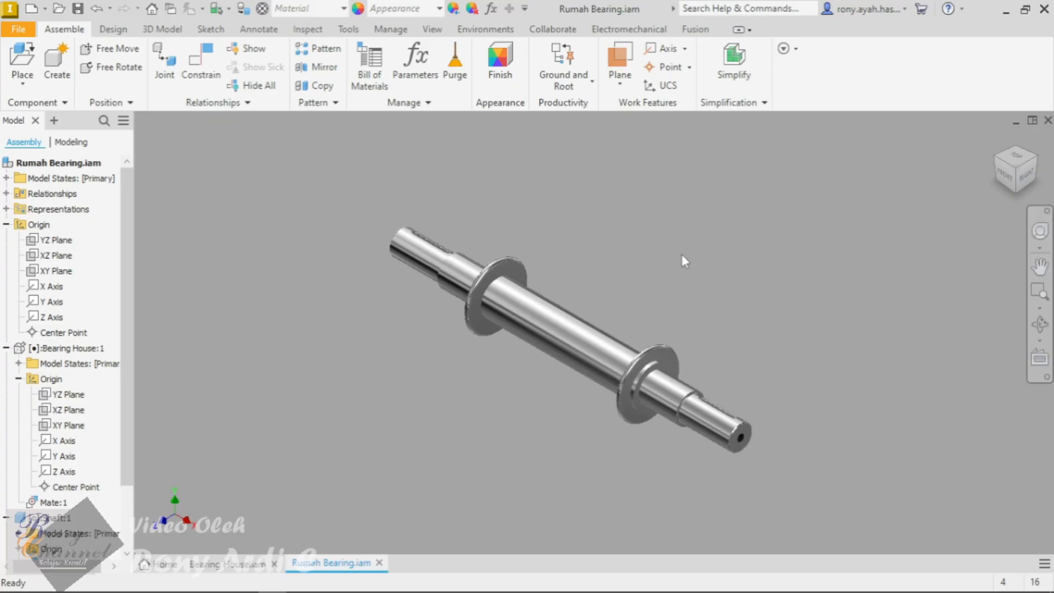
left_click(25, 85)
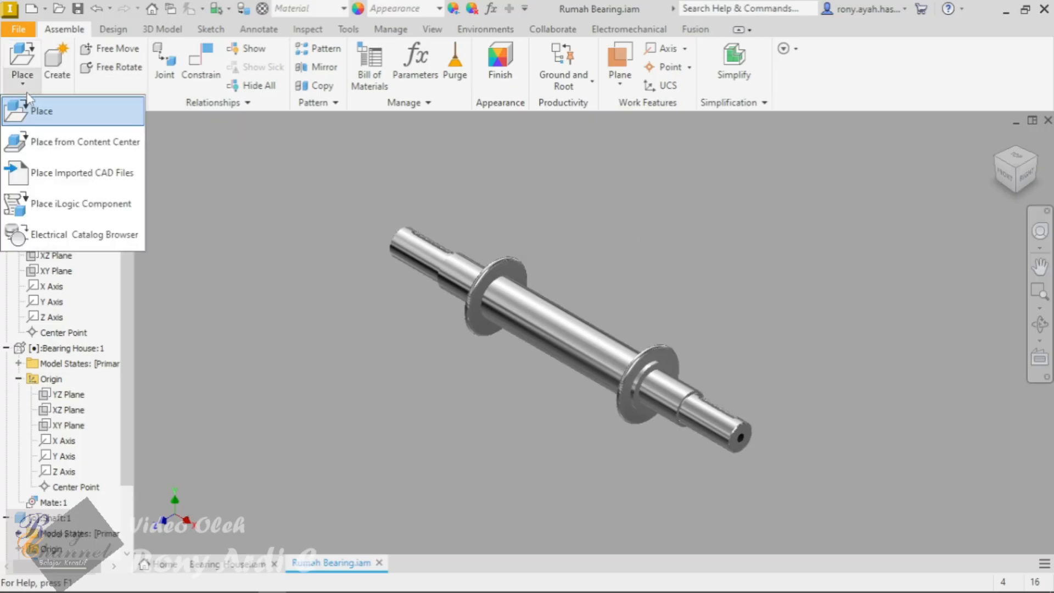
left_click(44, 144)
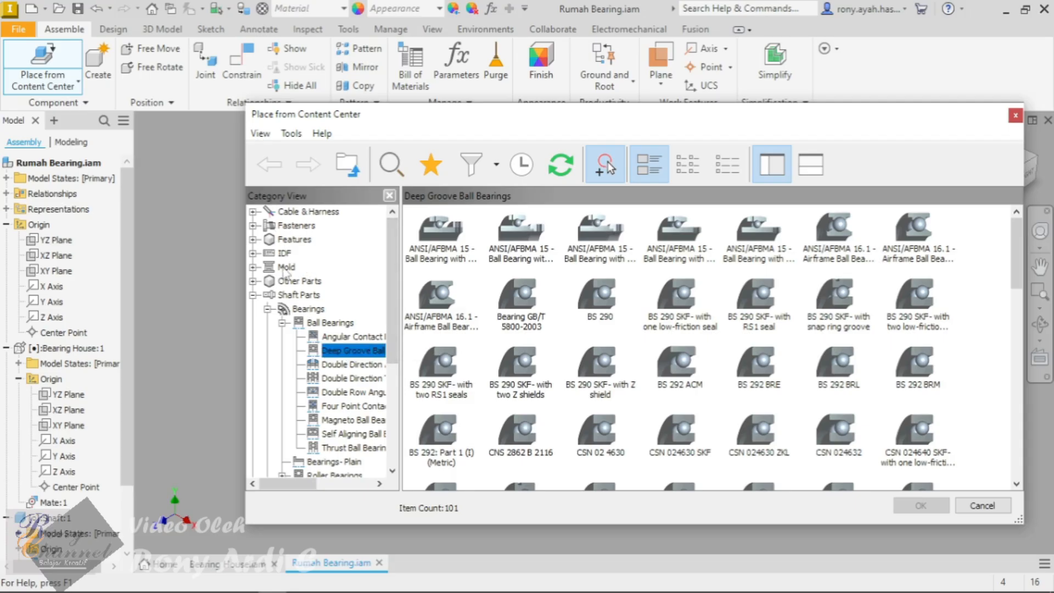
left_click(292, 296)
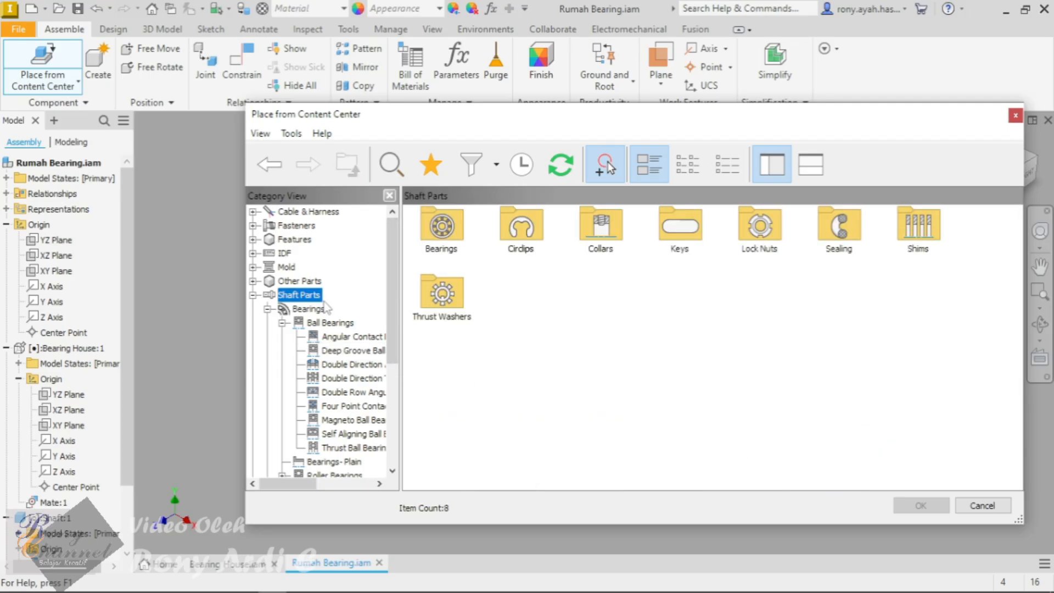
left_click(316, 310)
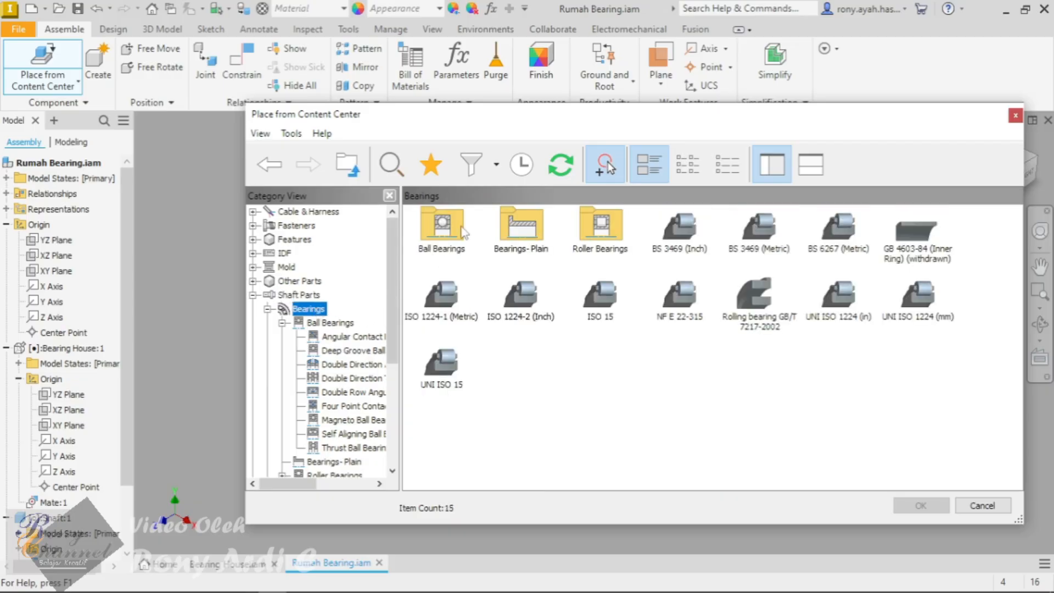
left_click(333, 324)
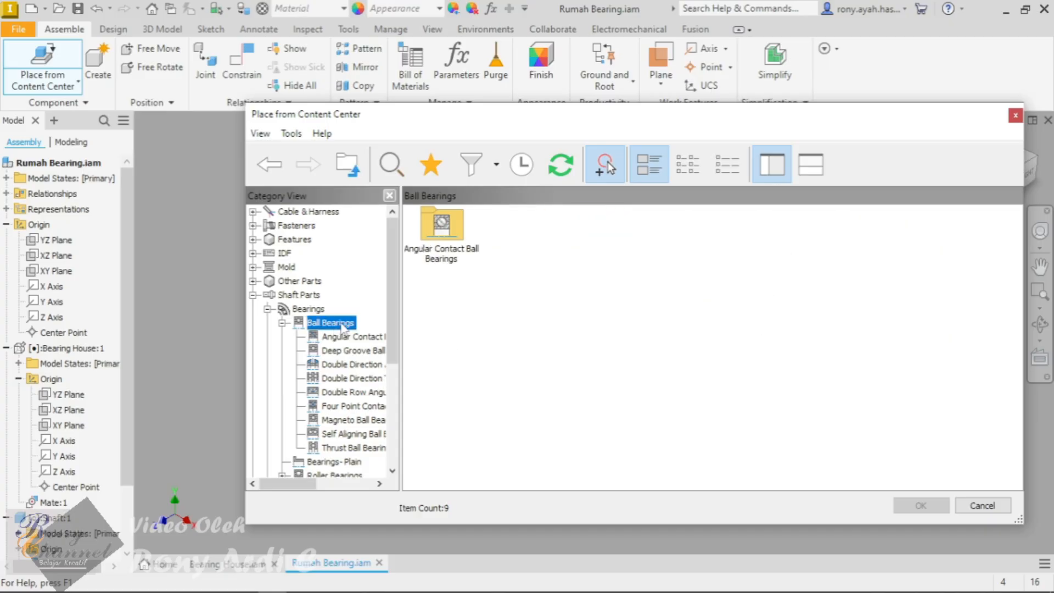
left_click(350, 349)
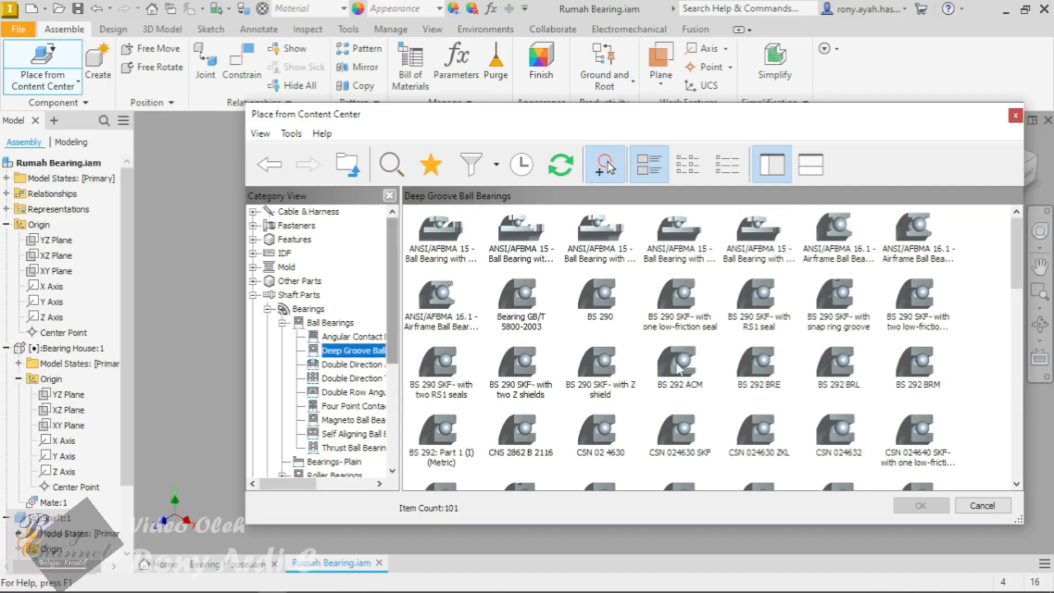
Step: Filter the deep groove ball bearings to the JIS standard and choose JIS B 1521 SKF for placement
scroll(678, 370, "down", 10)
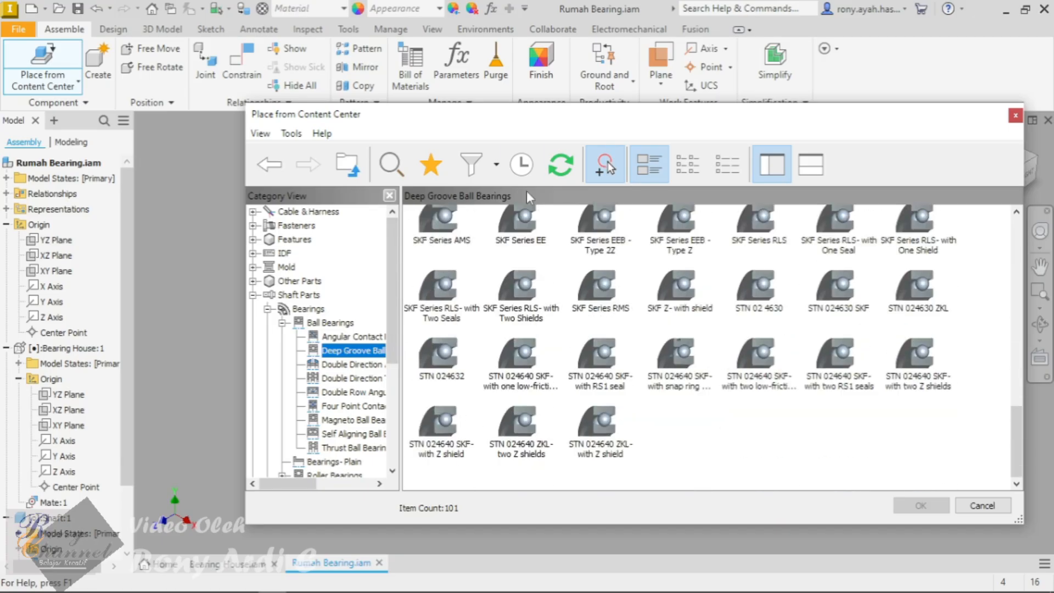
left_click(497, 174)
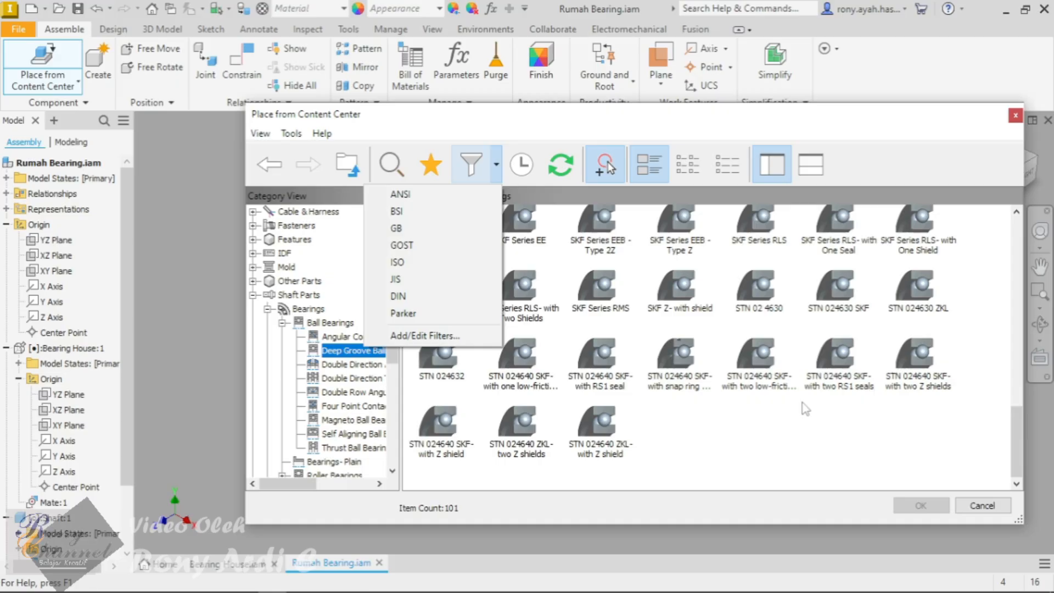
left_click(395, 279)
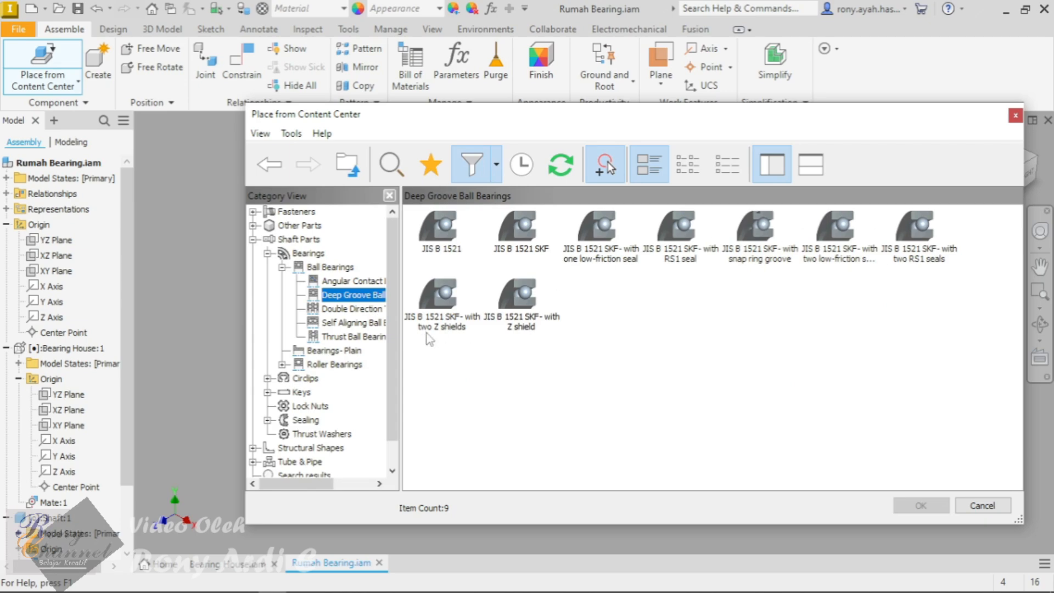
left_click(526, 253)
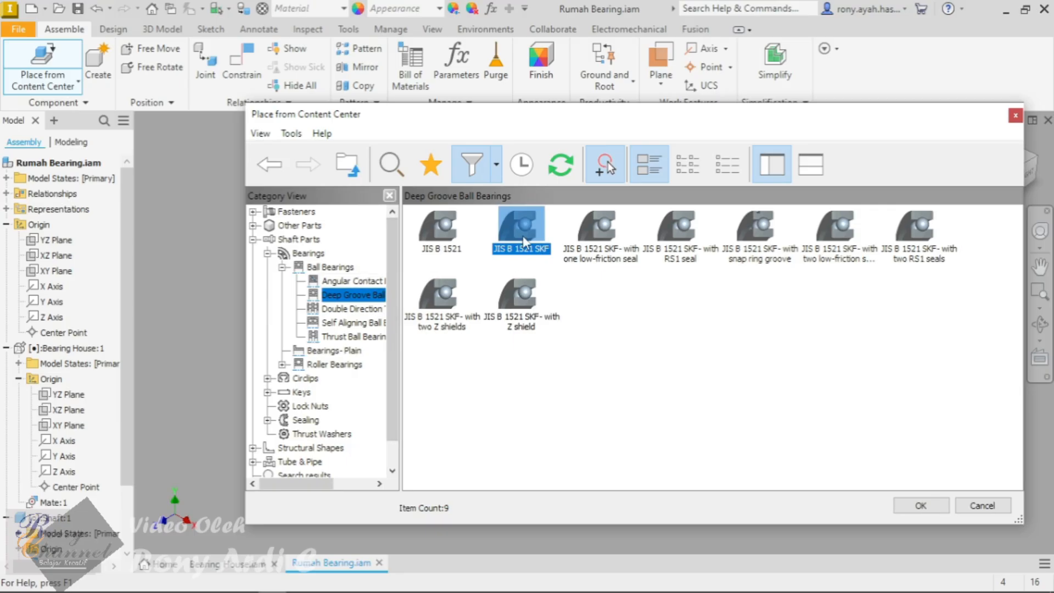
left_click(920, 505)
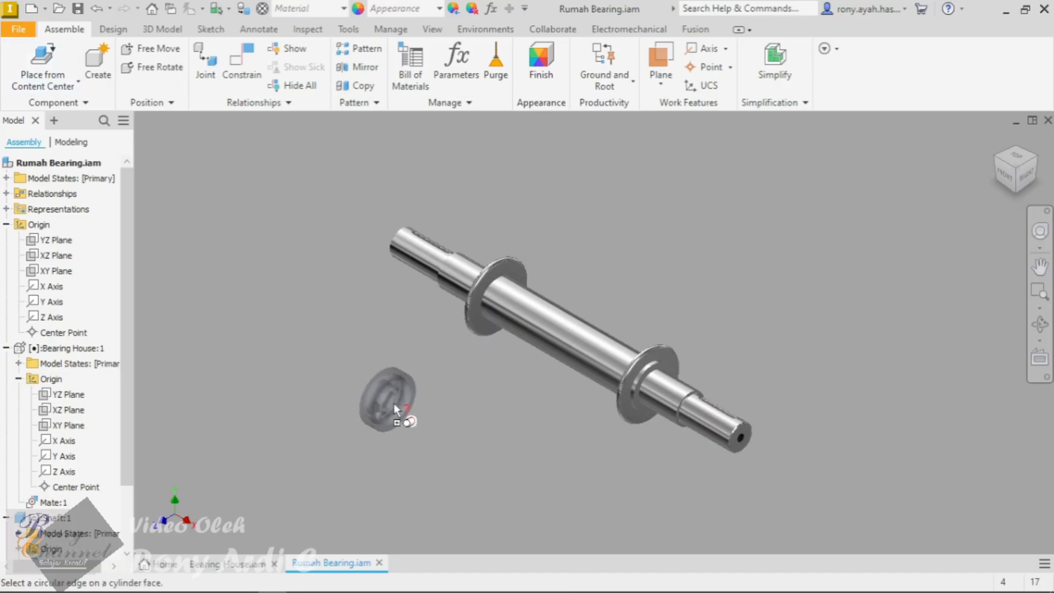
Step: Place an SKF 61809 bearing on the shaft seat against the recessed face of the near shock spacer, then end placement
left_click(660, 388)
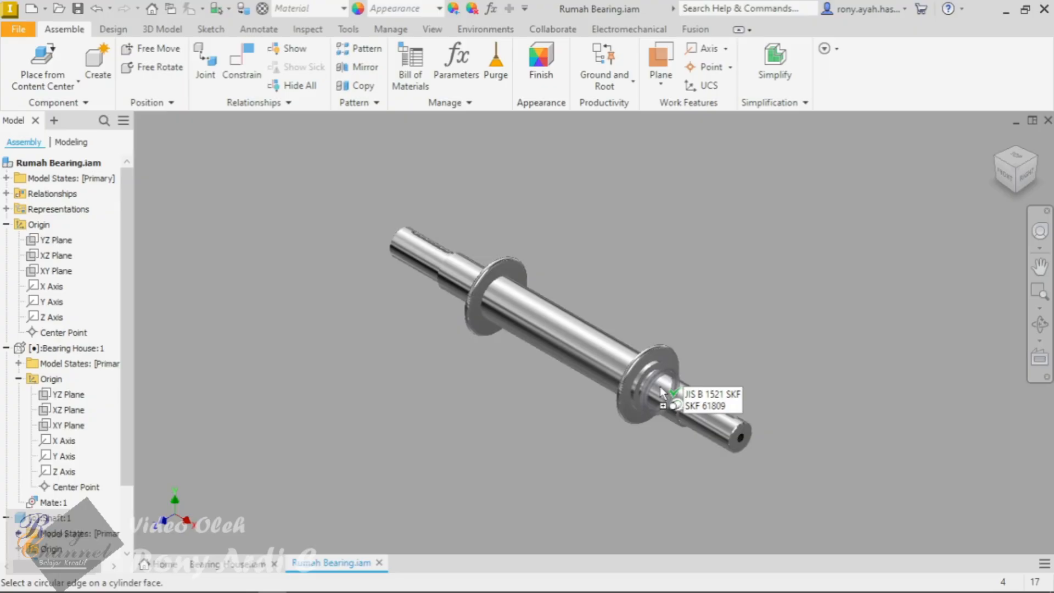
scroll(660, 386, "up", 3)
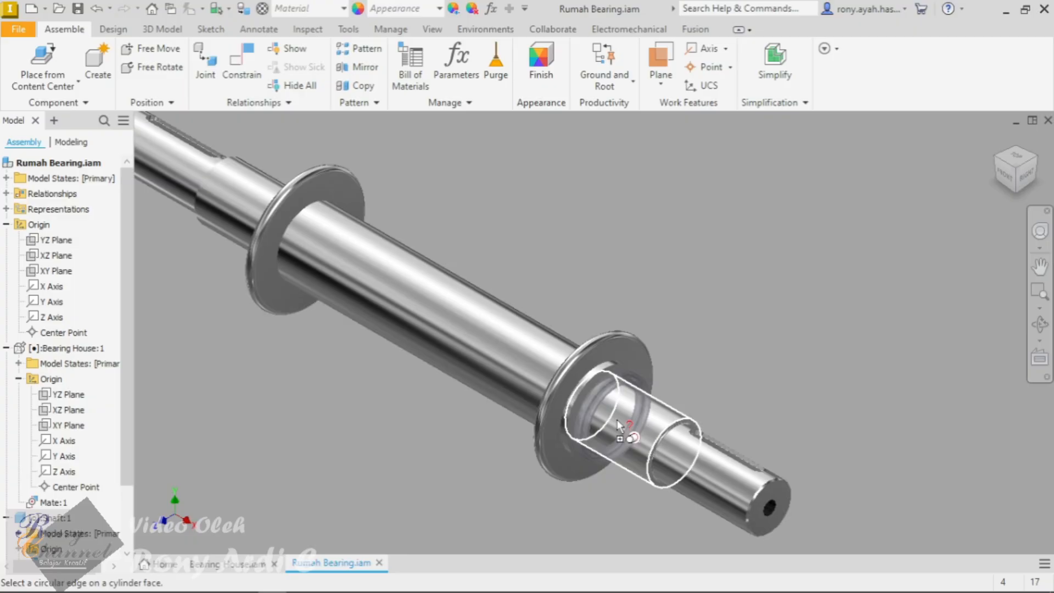
left_click(650, 450)
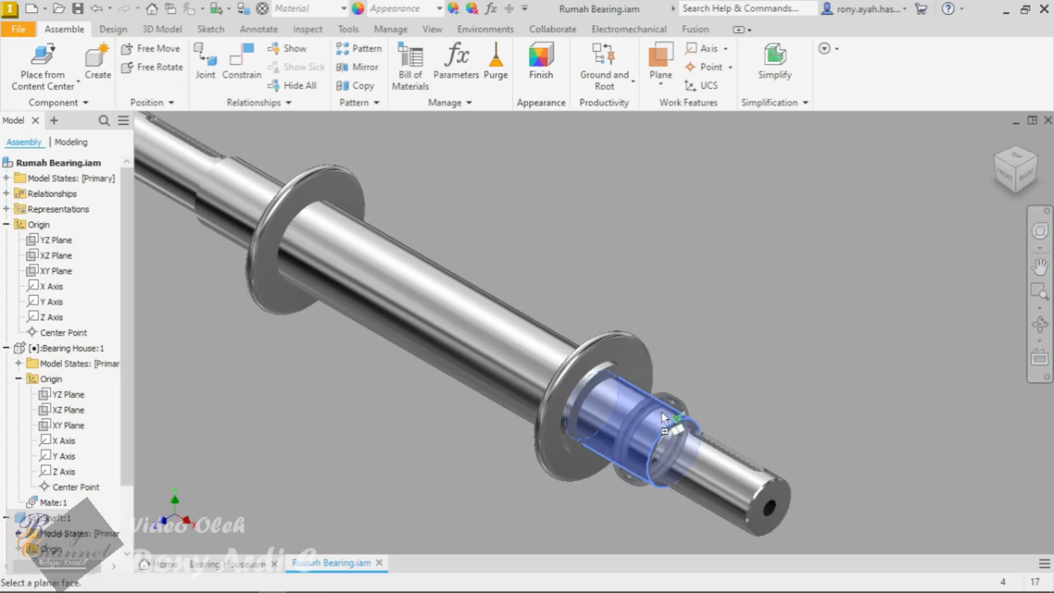
left_click(595, 383)
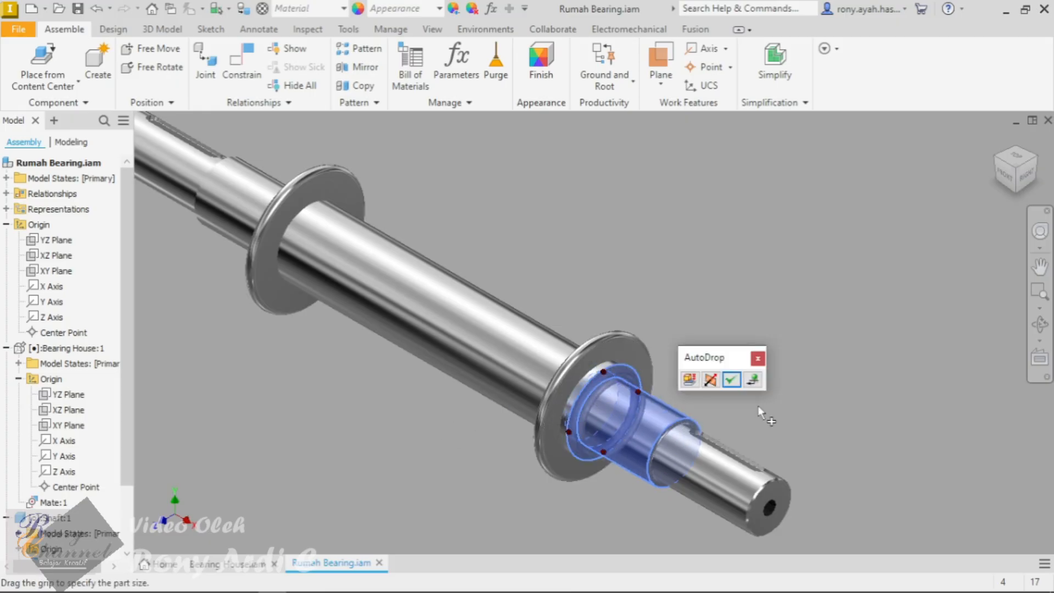
left_click(730, 379)
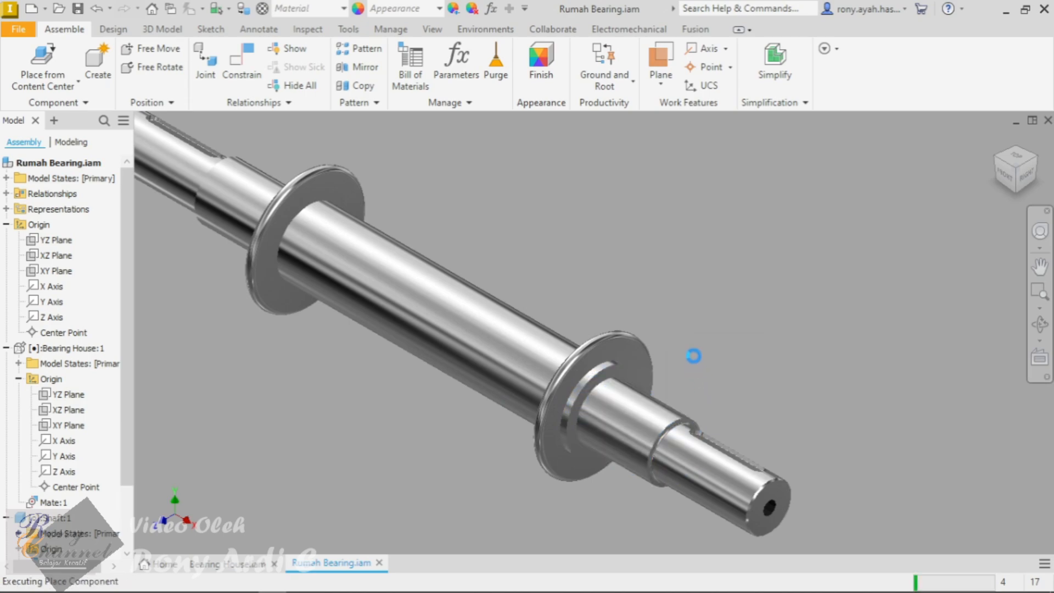
right_click(736, 312)
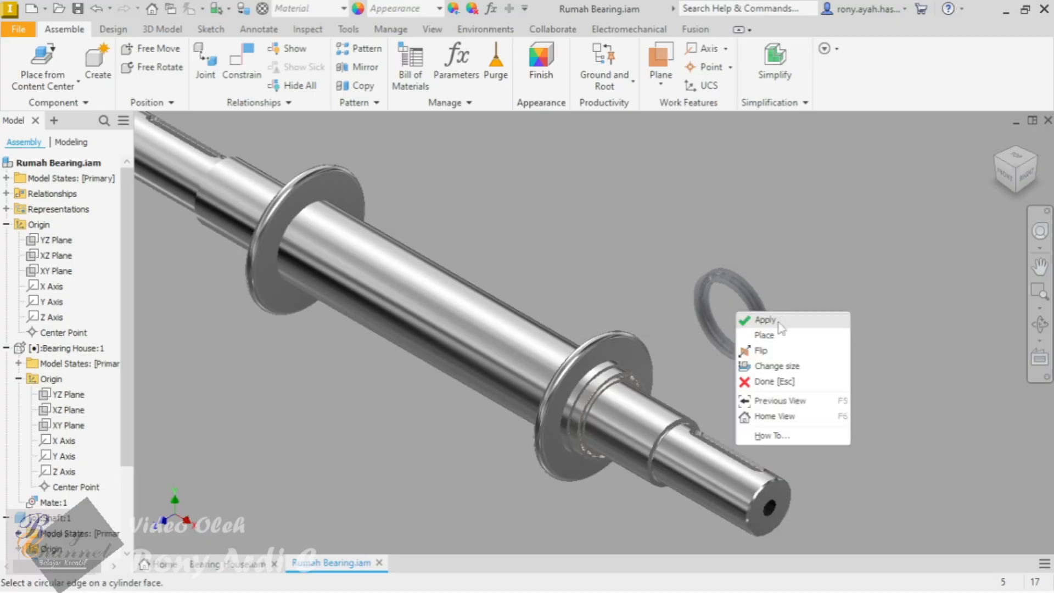
left_click(774, 382)
Step: Browse the placed bearing's JIS B 1521 SKF size designations, cancel the size change, and remove the bearing from the shaft
scroll(601, 387, "down", 5)
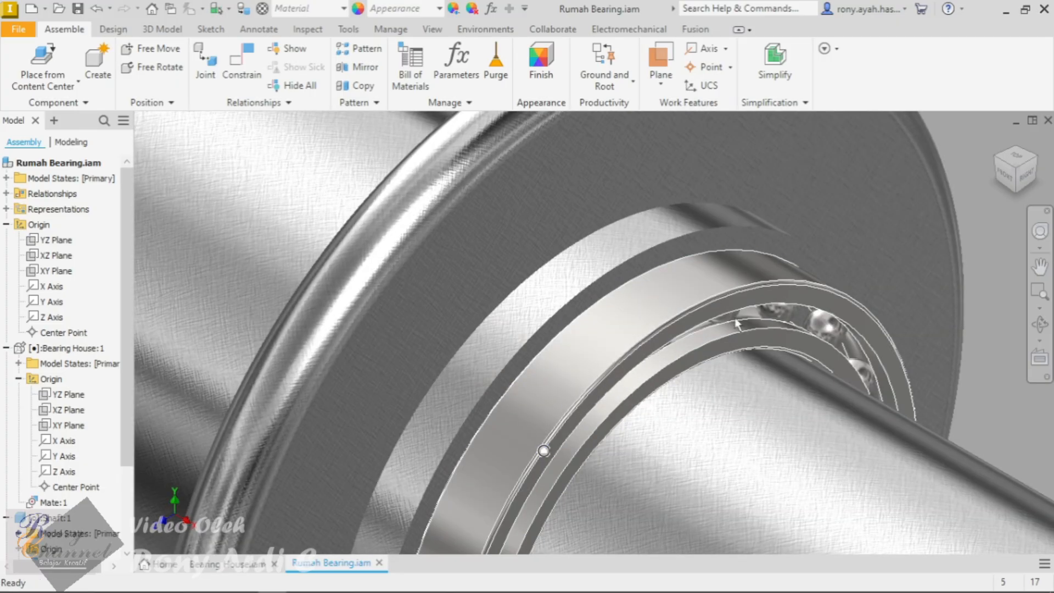
scroll(736, 324, "up", 5)
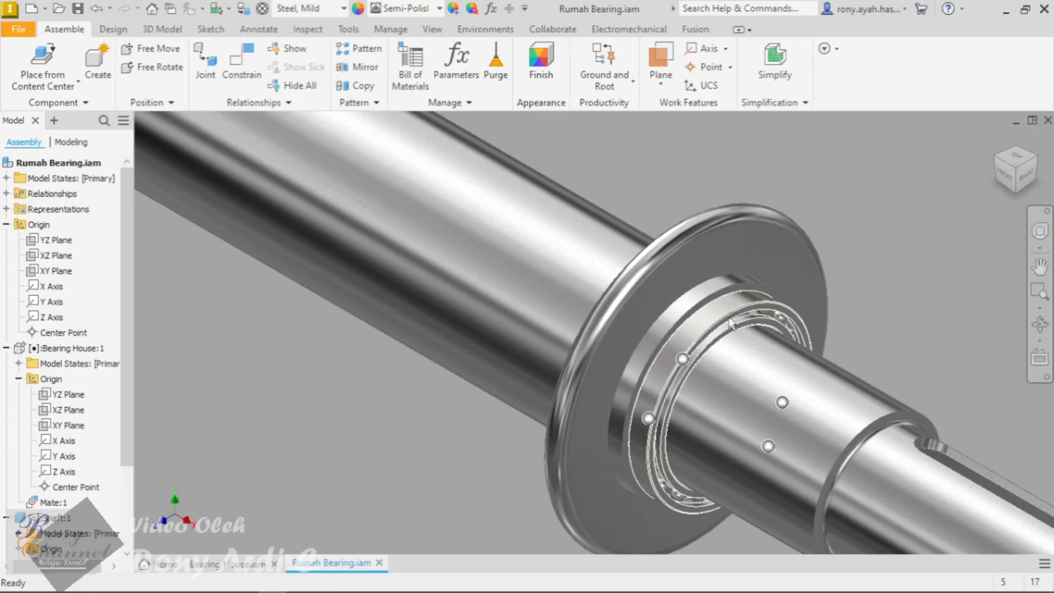
right_click(730, 324)
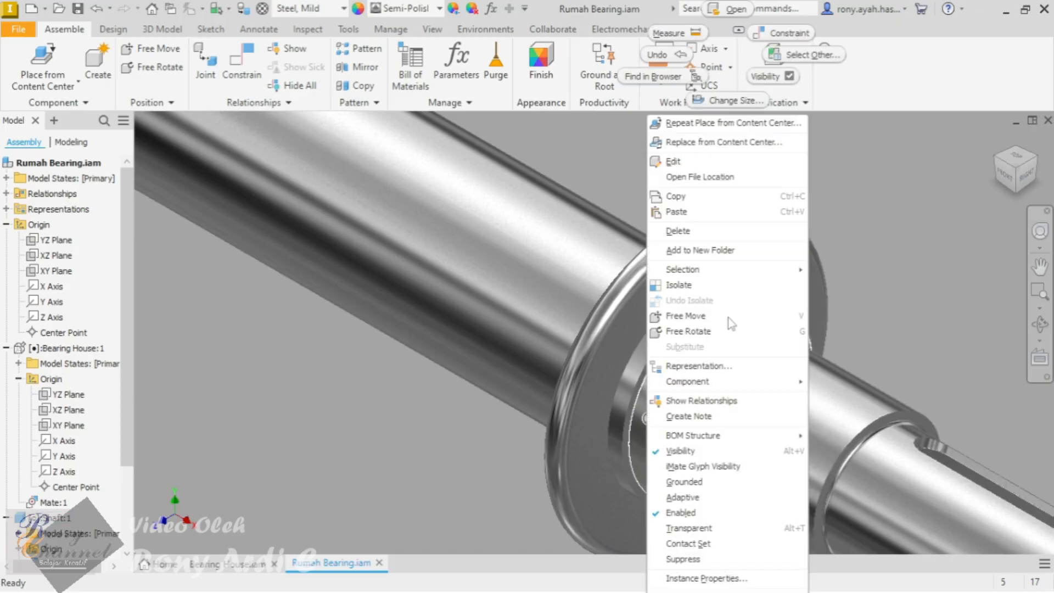
left_click(725, 105)
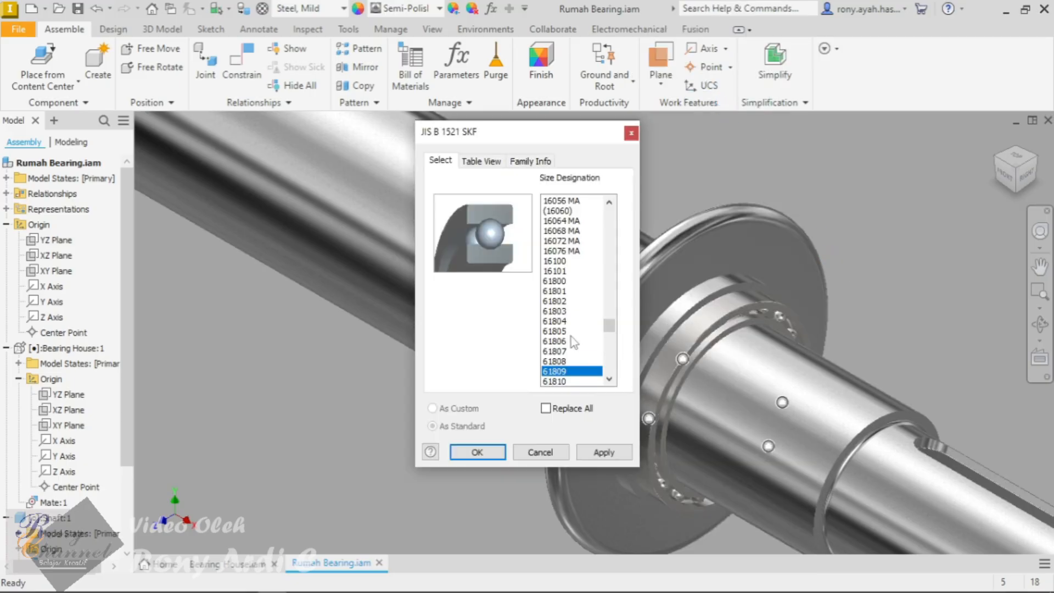
scroll(571, 337, "down", 15)
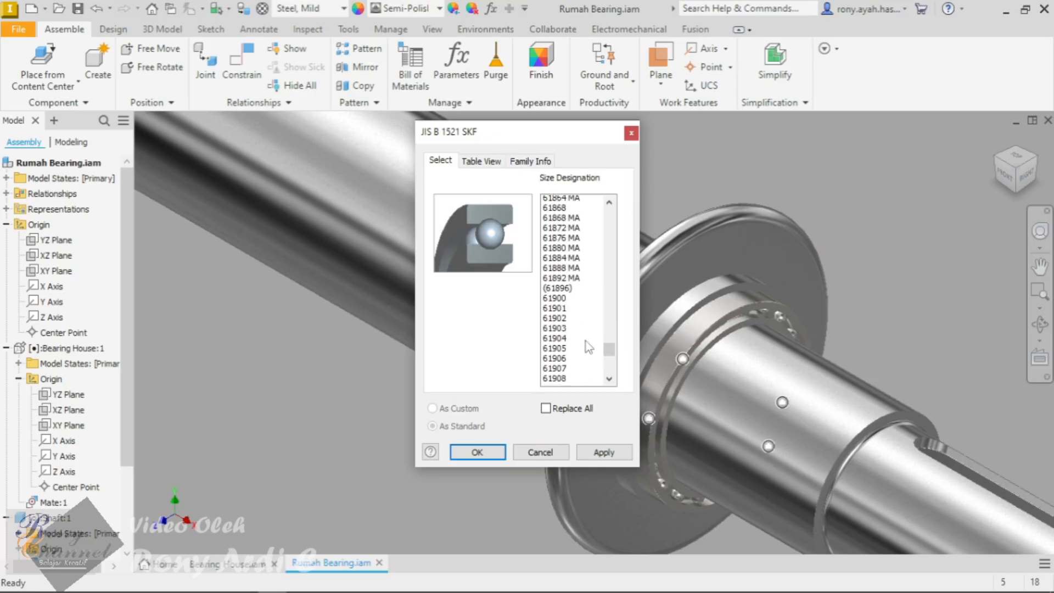
scroll(586, 346, "down", 10)
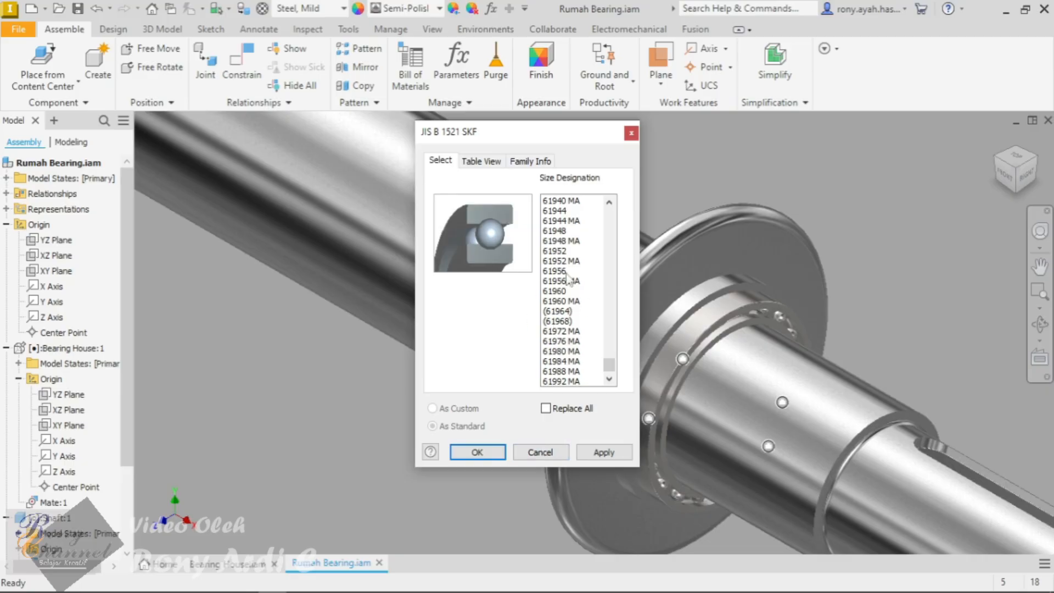
left_click(547, 451)
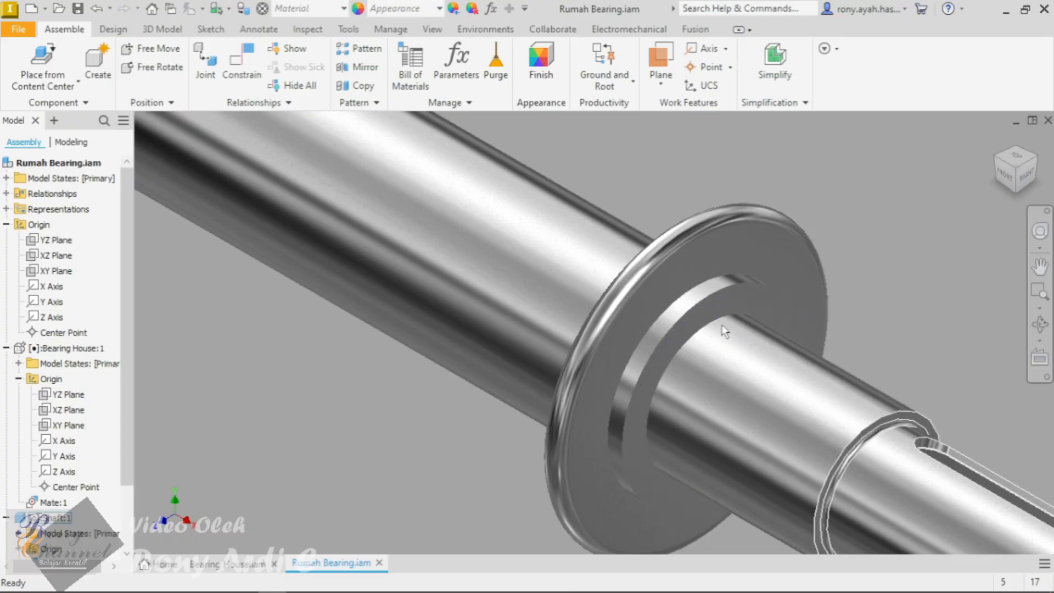
Step: Make Bearing House:1 visible again and shift the shaft slightly along its axis inside the housing
scroll(354, 422, "up", 2)
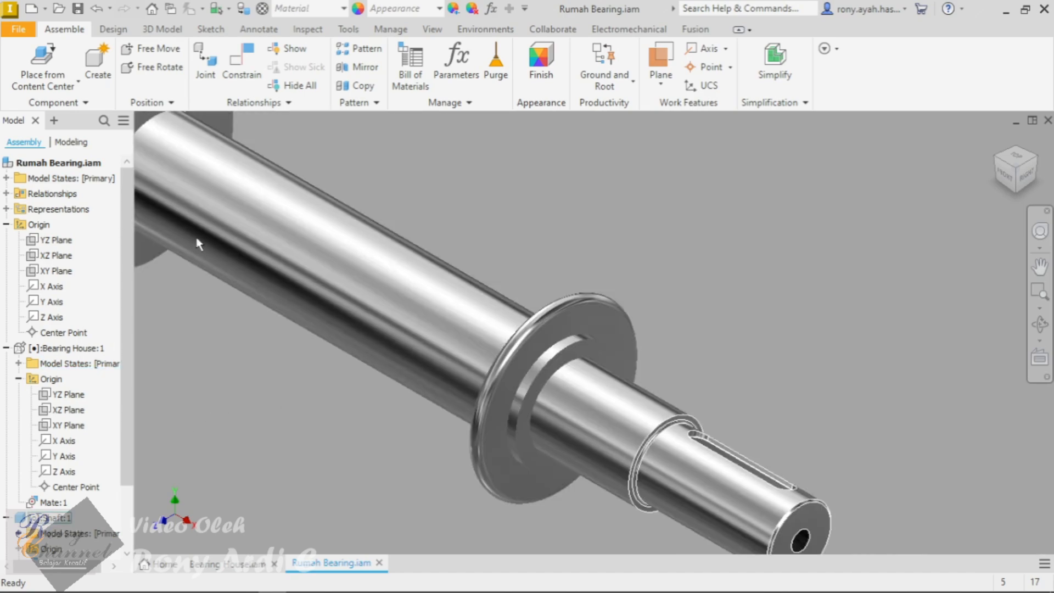
left_click(60, 349)
right_click(60, 351)
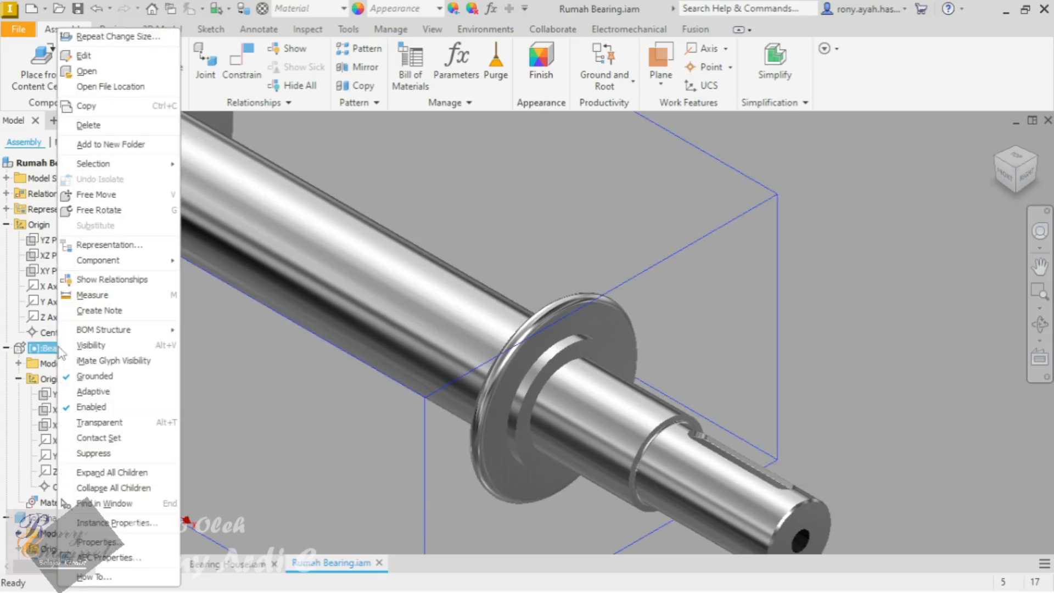
left_click(105, 349)
scroll(769, 242, "up", 3)
left_click_drag(732, 383, 714, 374)
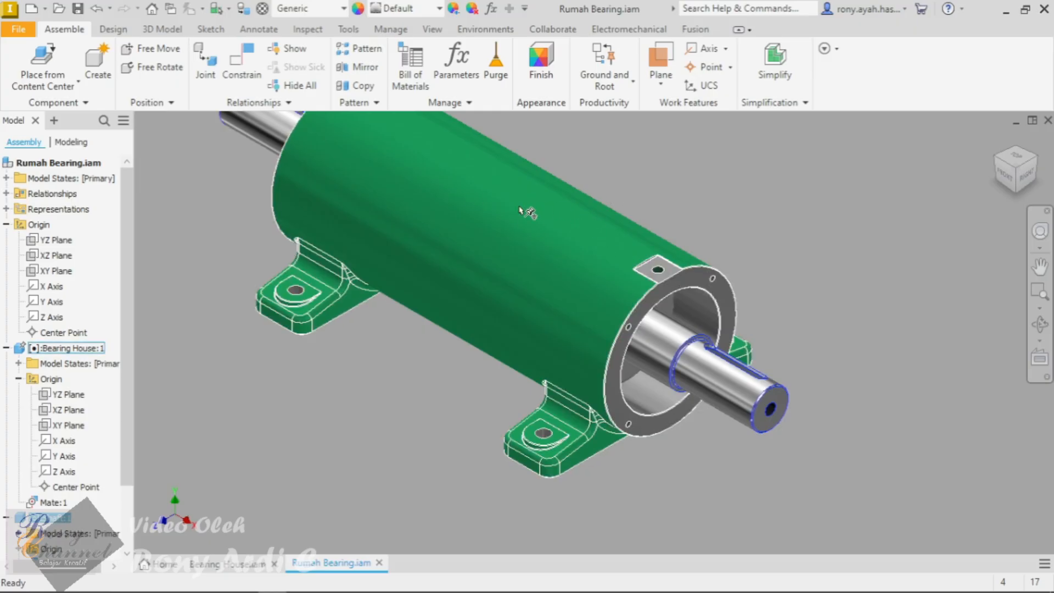
Step: Apply a half section view through the assembly's XY Plane at 0 mm offset
left_click(431, 33)
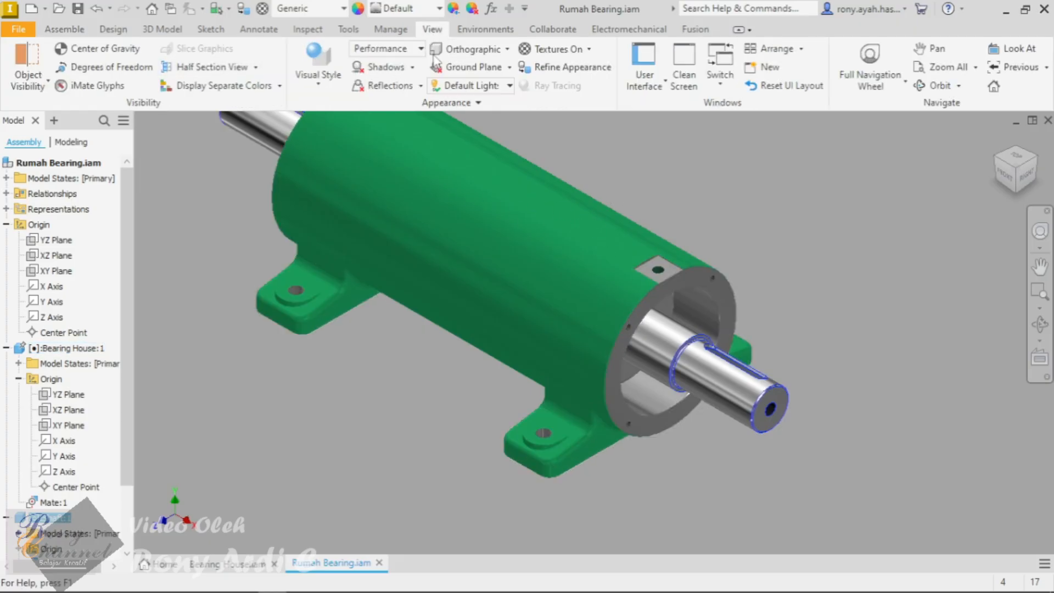
left_click(214, 74)
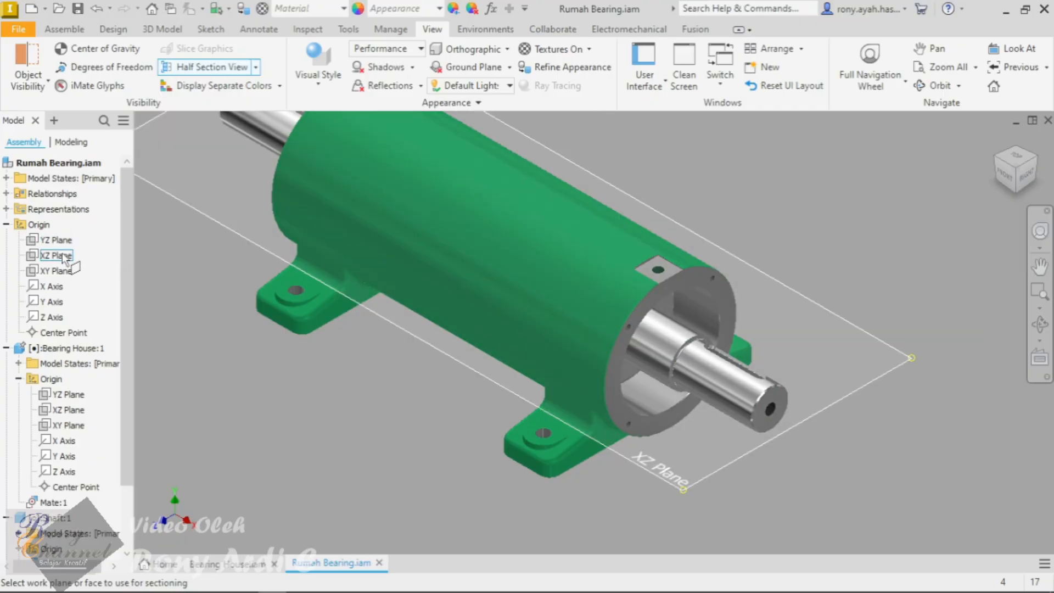
left_click(62, 271)
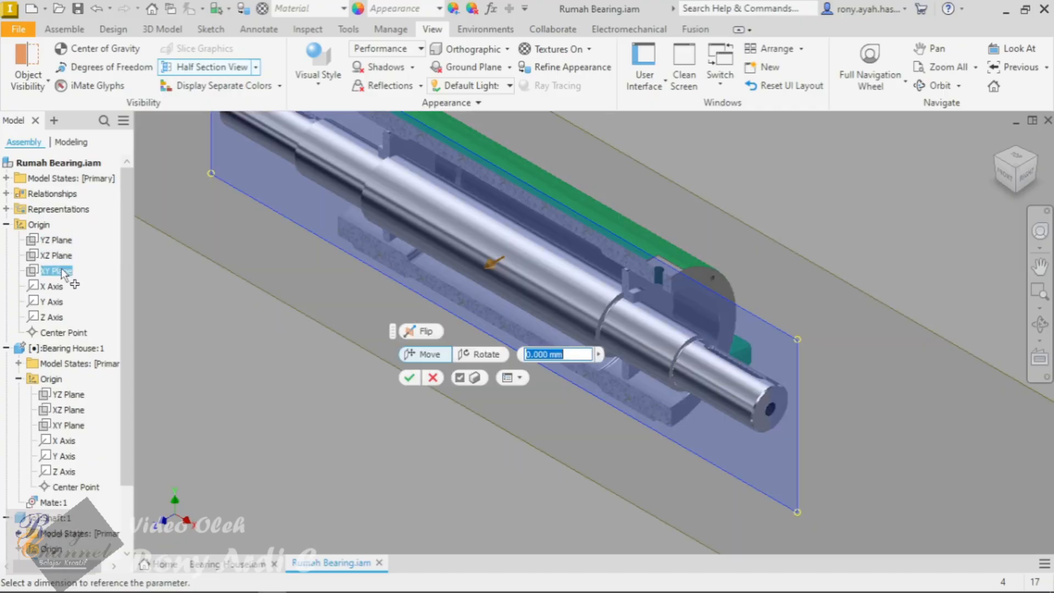
left_click(406, 378)
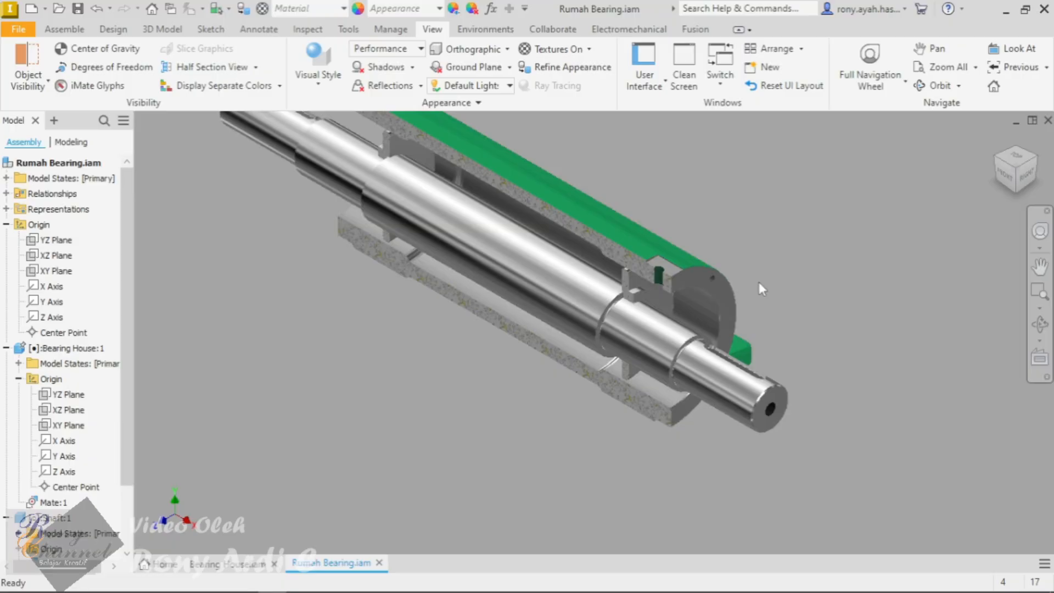
Step: Slide the shaft with its spacers a little farther into the sectioned housing and select the shaft
scroll(759, 282, "up", 3)
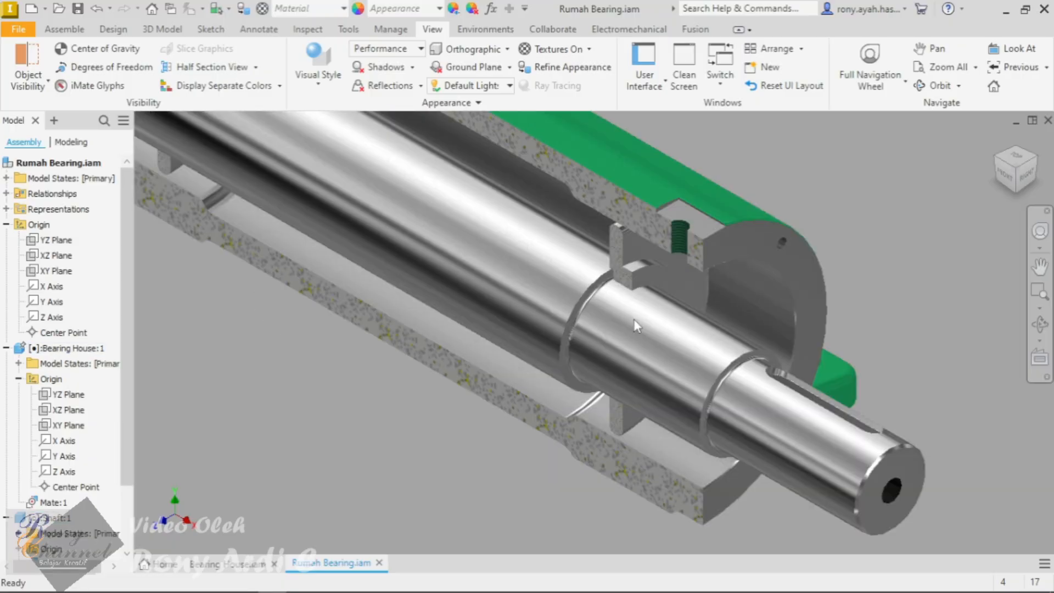
left_click_drag(629, 334, 623, 331)
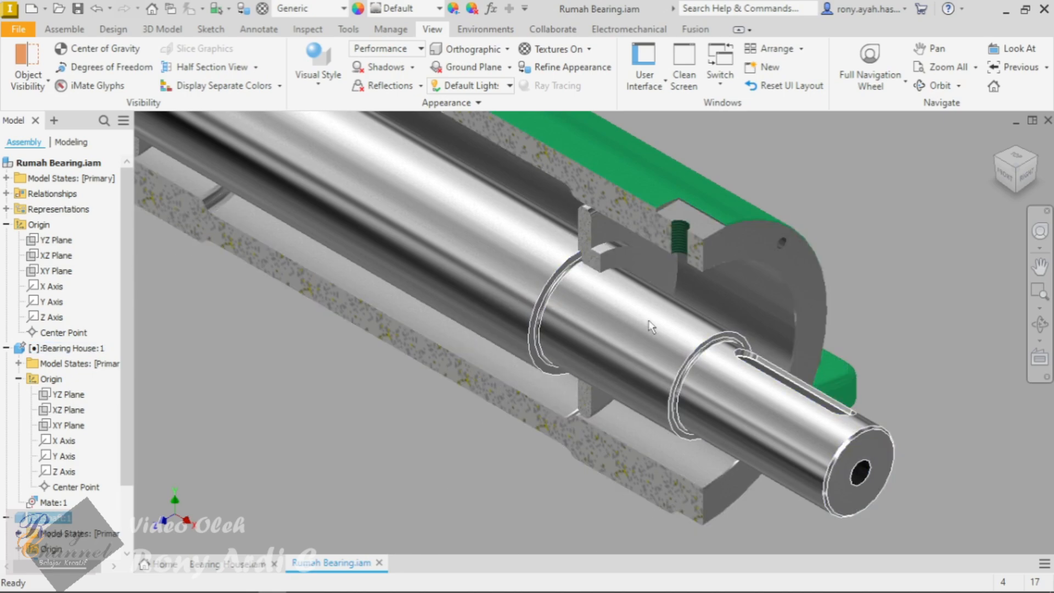
left_click(713, 323)
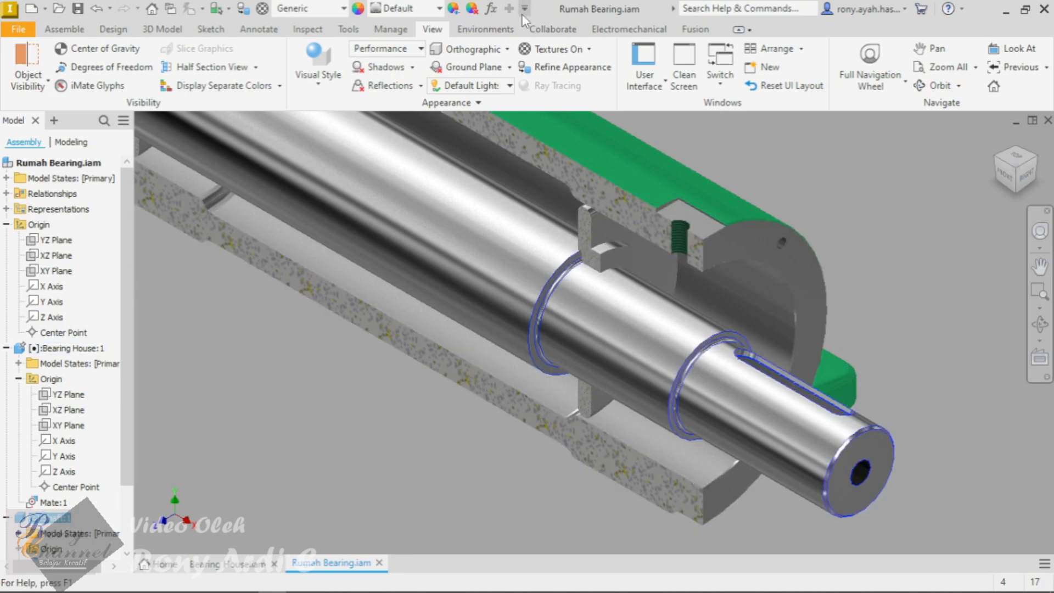
Step: Start the Bearing Generator and choose the JIS B 1521 SKF bearing from the Deep Groove Ball Bearings category
left_click(61, 30)
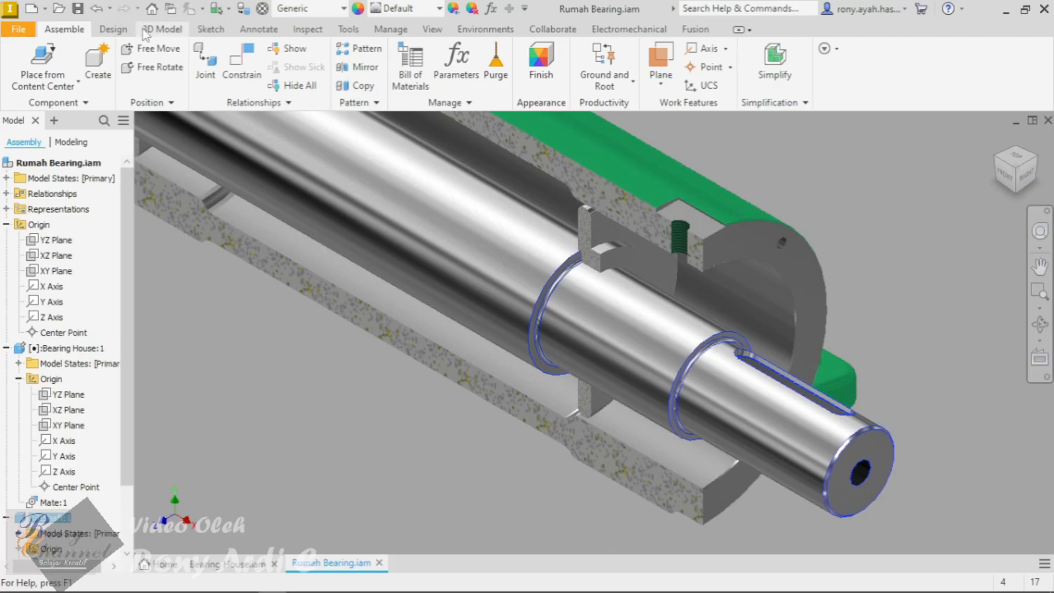
left_click(115, 31)
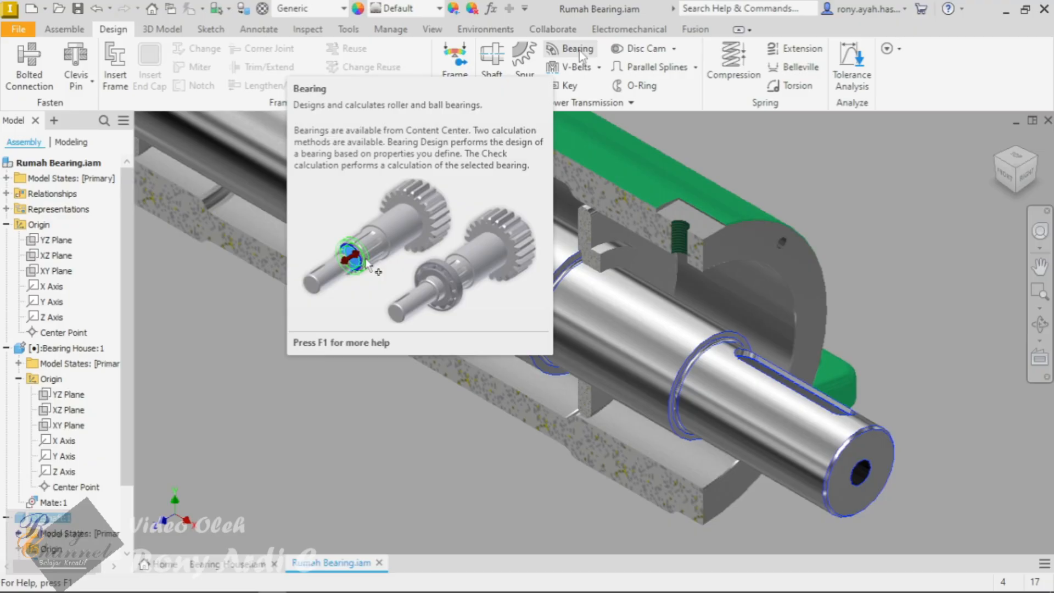
left_click(579, 50)
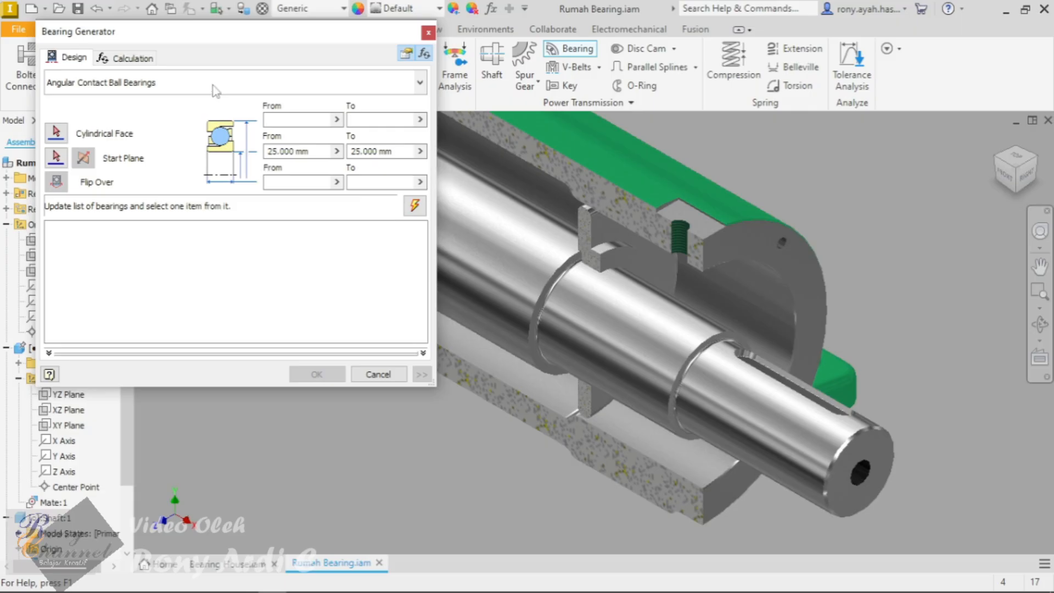
left_click(272, 83)
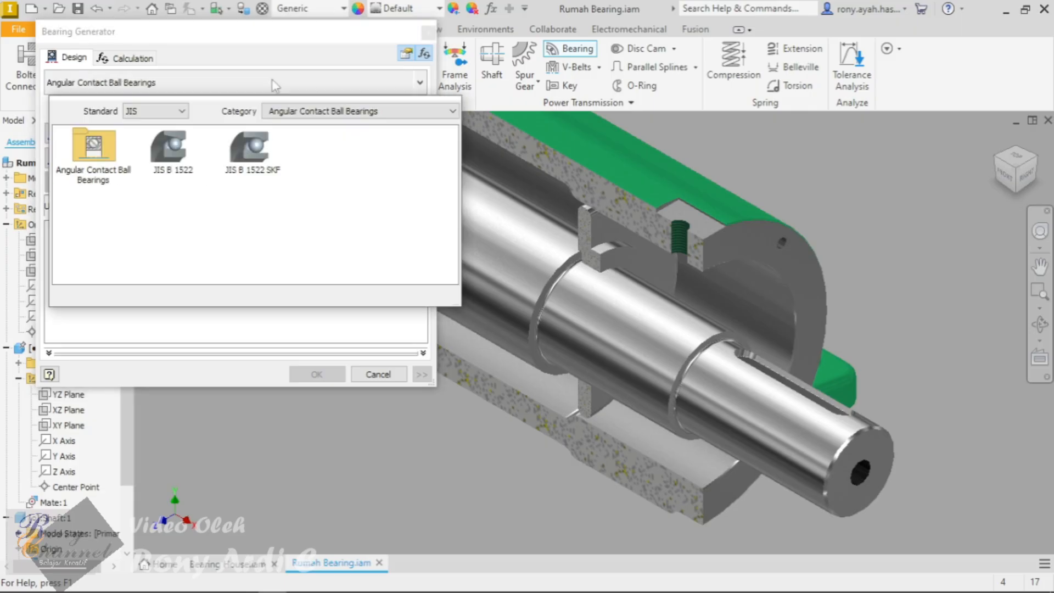
left_click(305, 111)
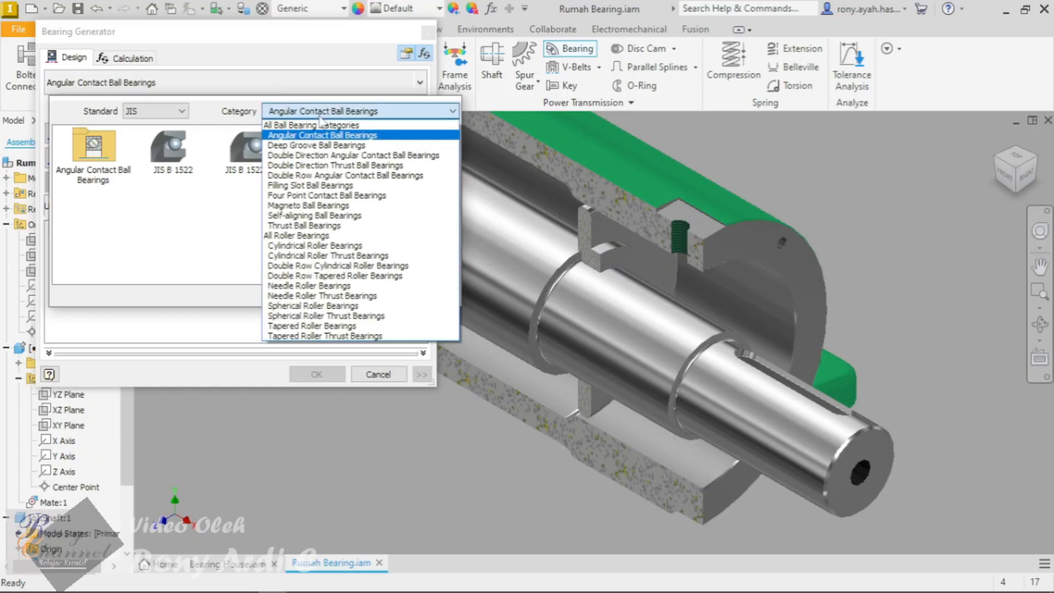
left_click(323, 145)
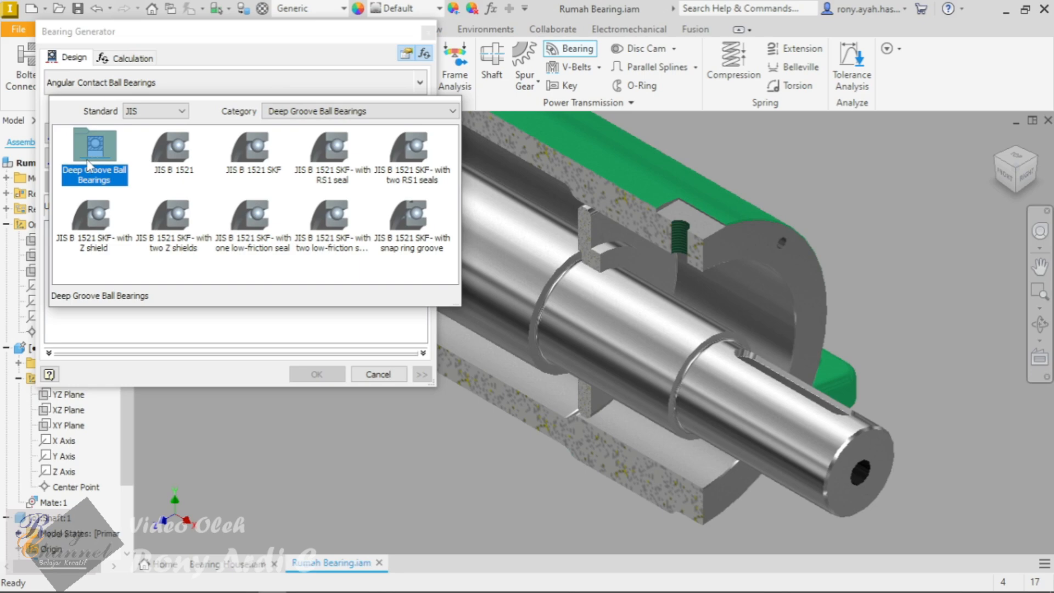
left_click(252, 163)
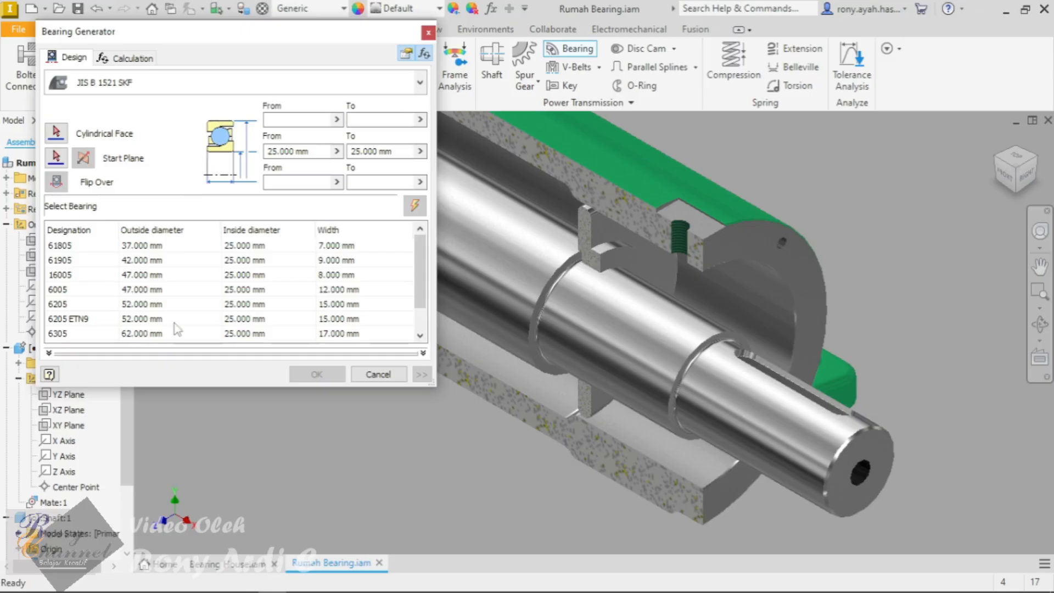
Step: Pick the inner bore of the bearing housing as the cylindrical face to set the bearing's outside diameter
left_click(282, 119)
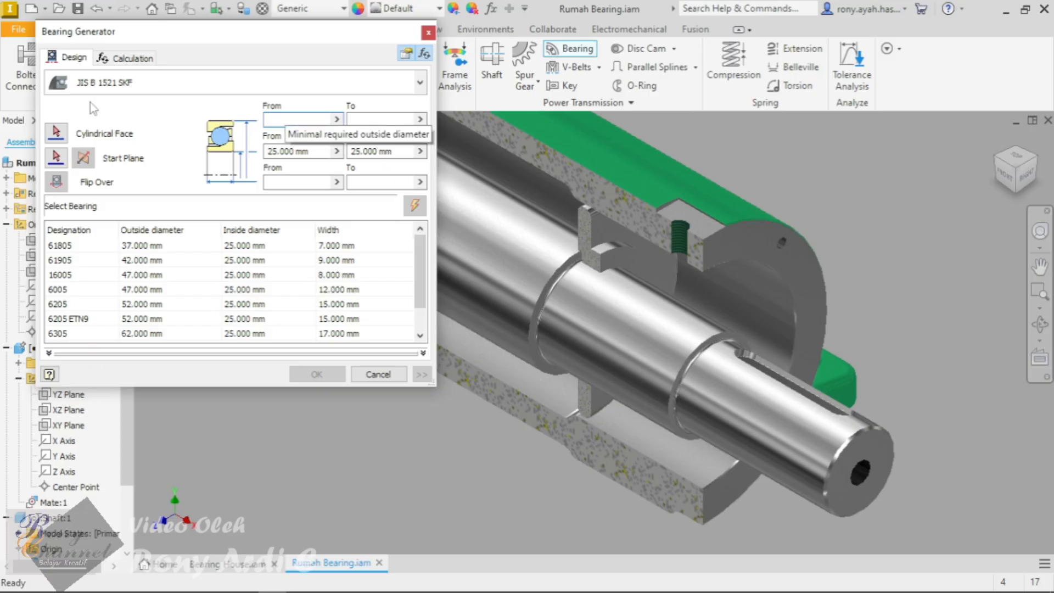
left_click(56, 132)
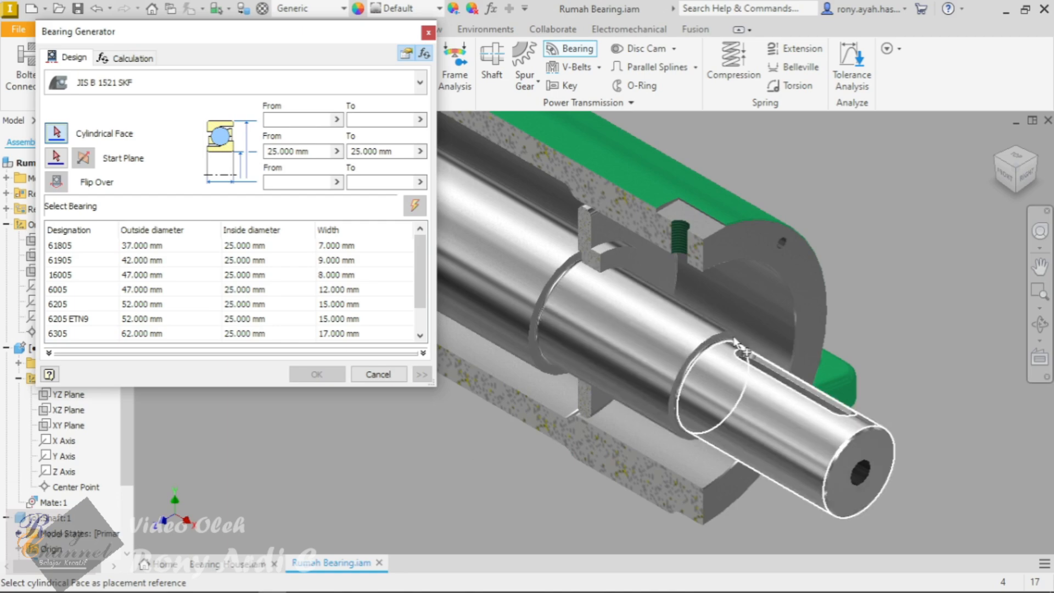
left_click(738, 305)
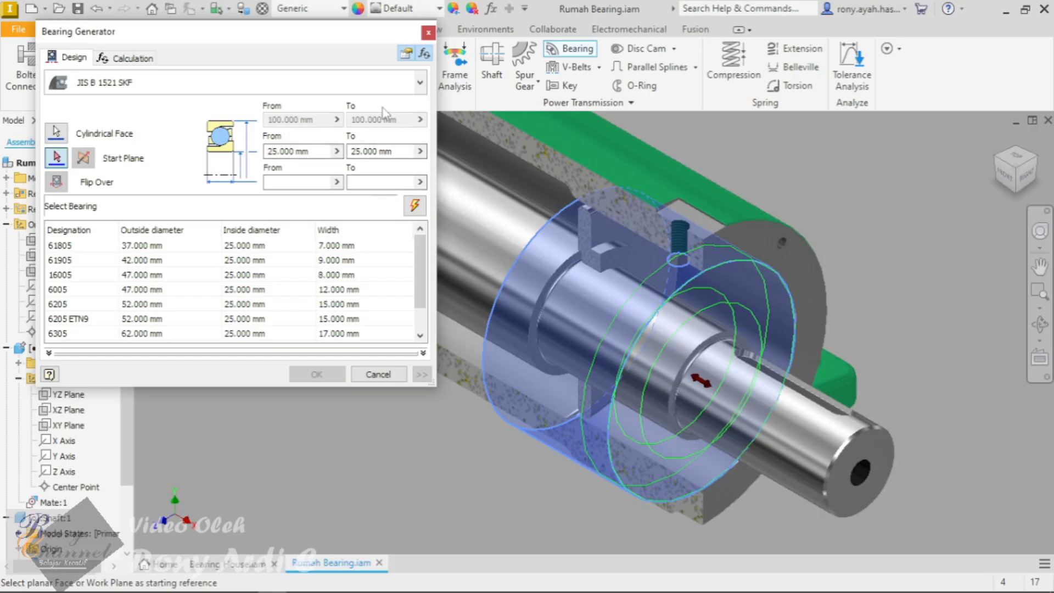
Step: Pick the stepped shaft's bearing seat as the cylindrical face to set the bearing's inside diameter
left_click(286, 151)
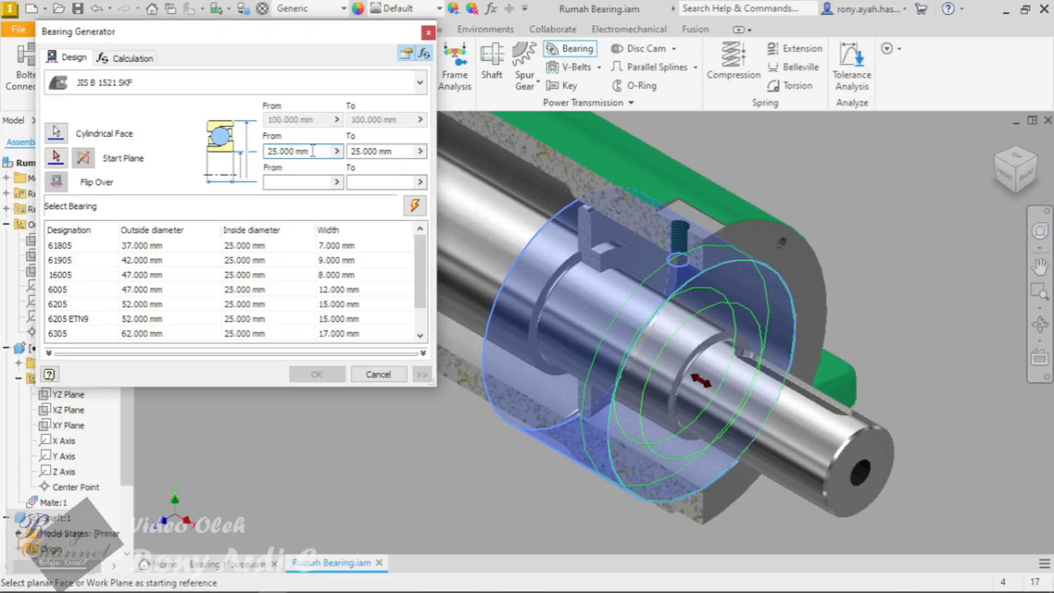
left_click(336, 151)
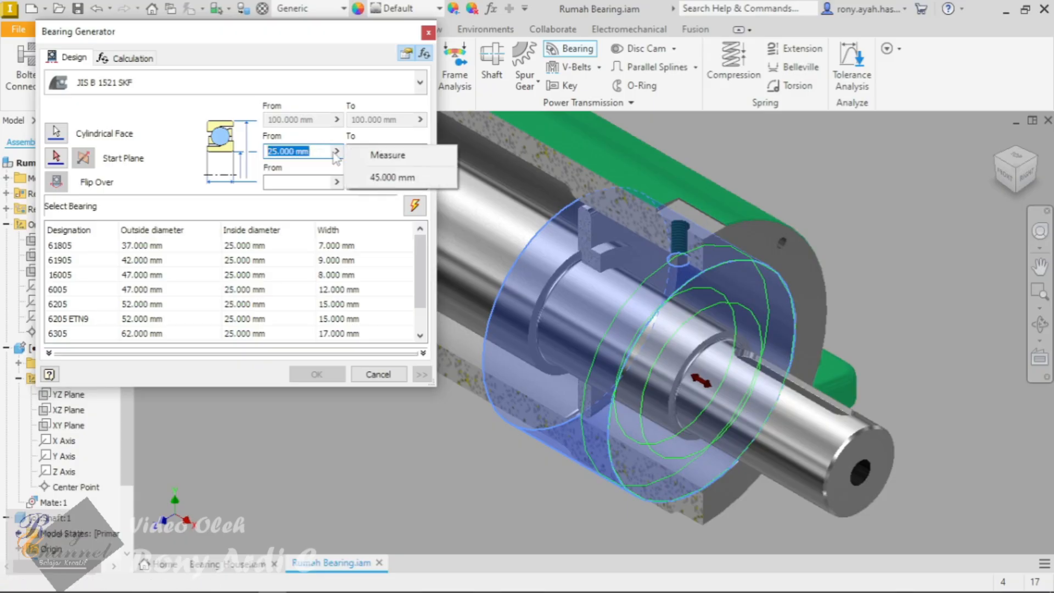
left_click(387, 152)
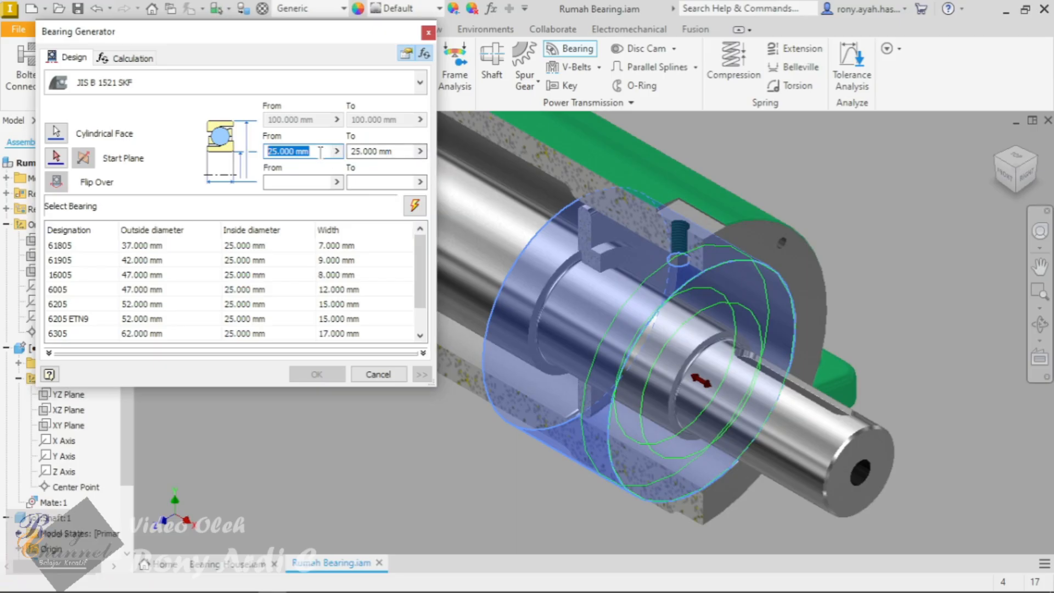
left_click_drag(322, 152, 263, 144)
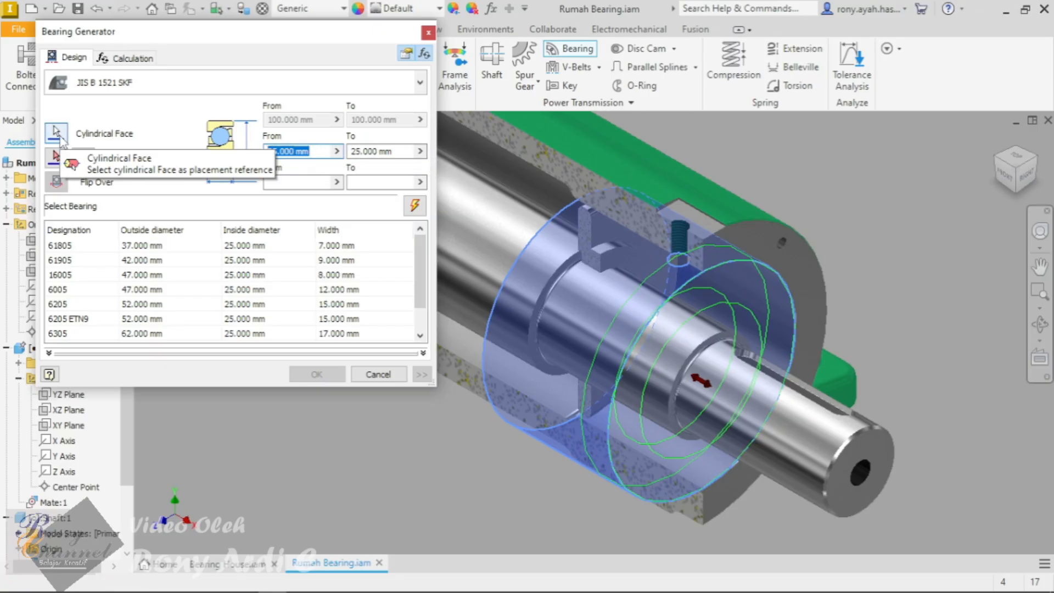
left_click(59, 136)
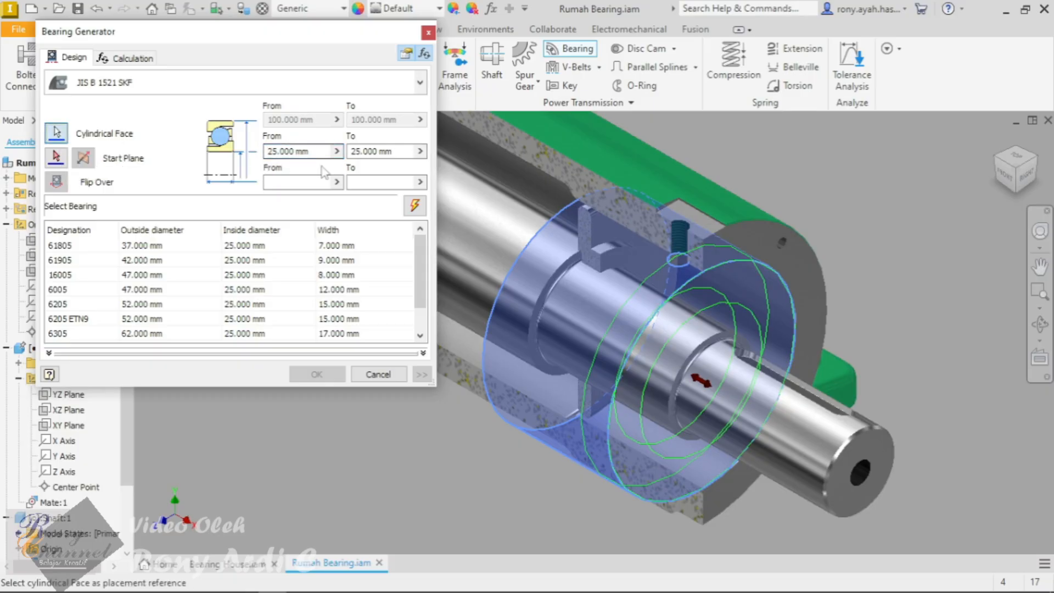
left_click(608, 292)
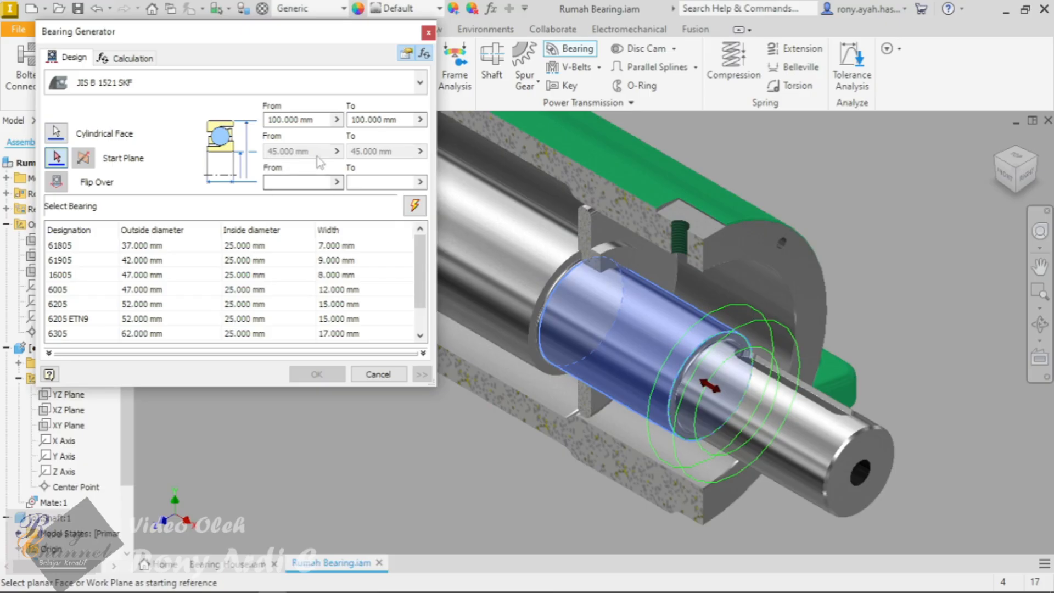
Step: Set the required bearing width range from 20 to 60 mm
left_click(297, 181)
type("20")
left_click(363, 181)
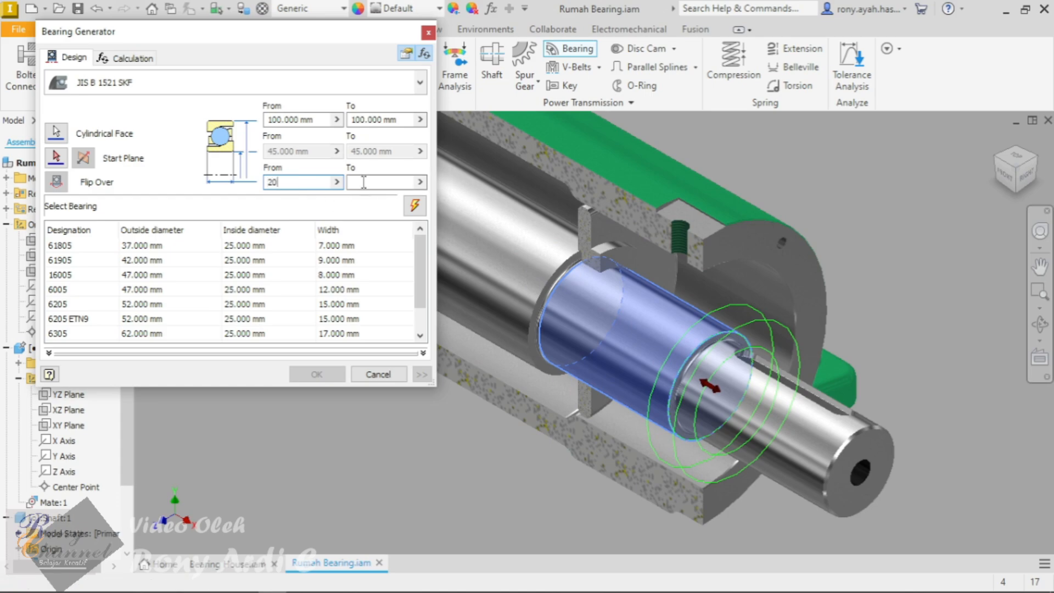
type("60")
Step: Use the spacer's outer end face as the bearing's start plane and flip the placement side toward the shaft end
left_click(56, 158)
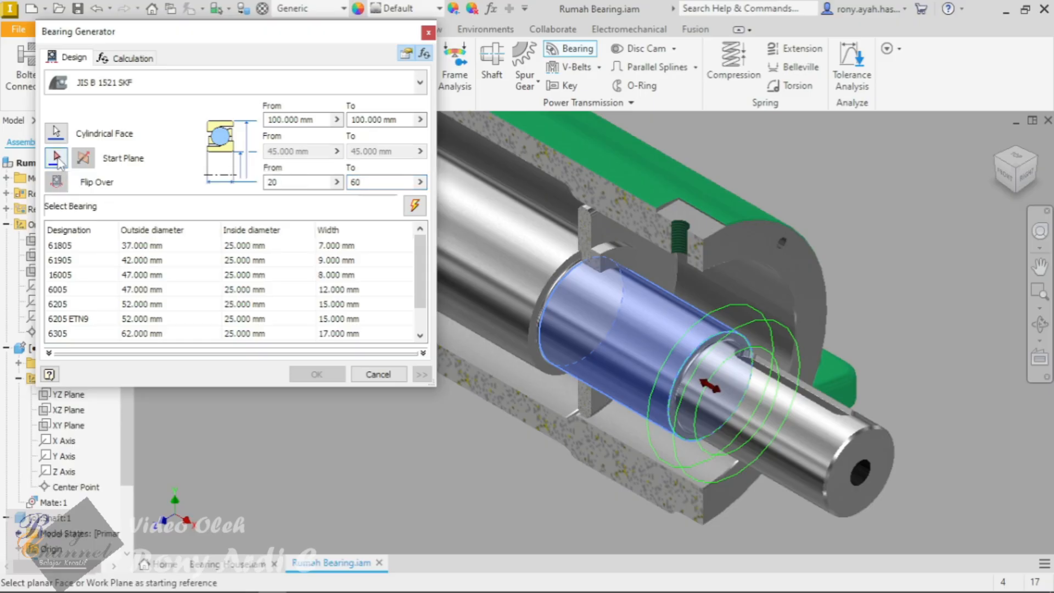
left_click(614, 268)
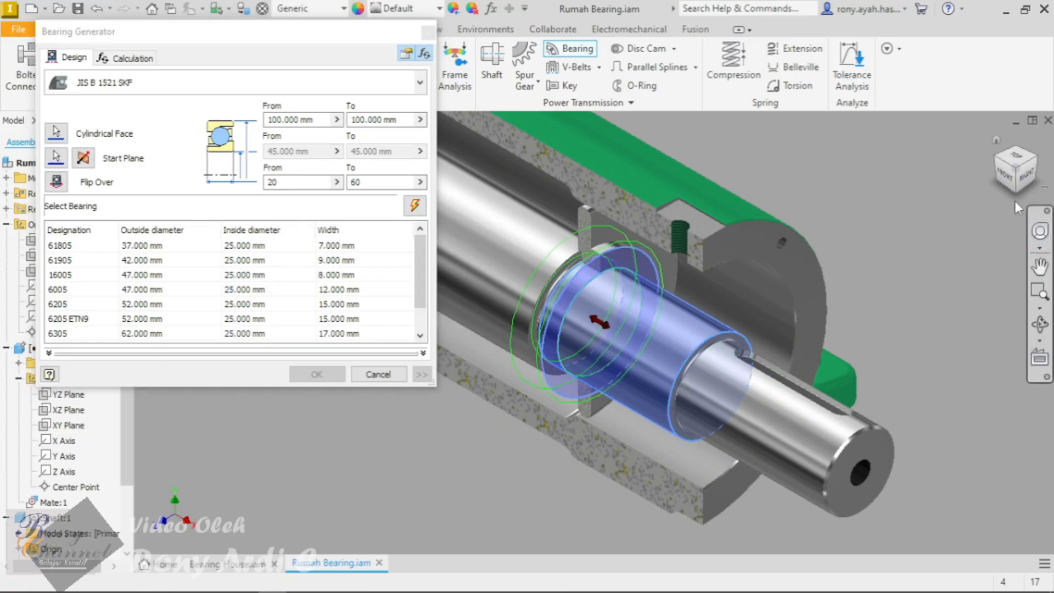
left_click(1006, 177)
scroll(701, 310, "up", 10)
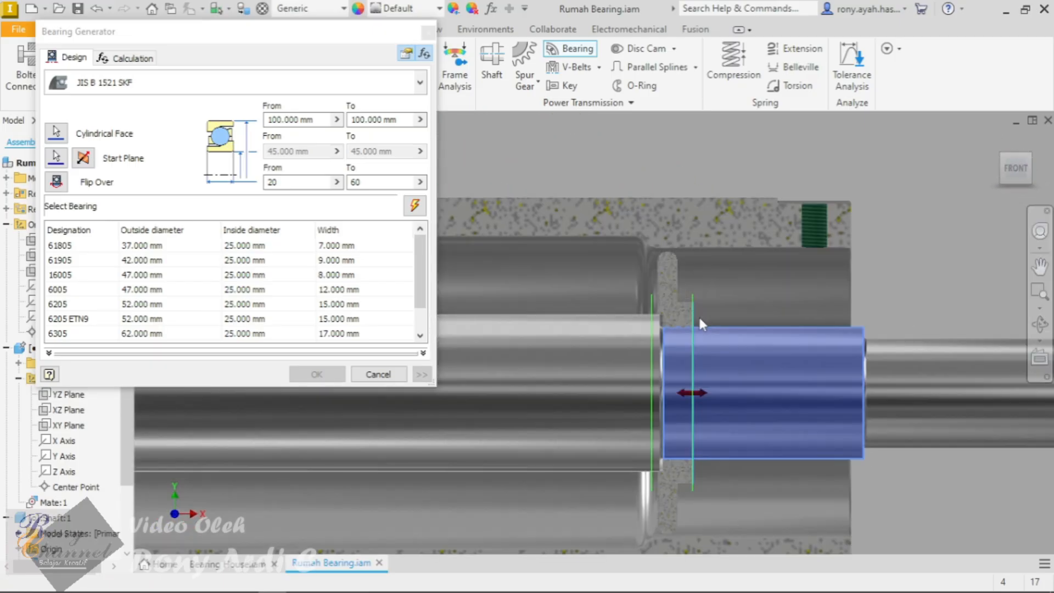
left_click(83, 159)
left_click(83, 158)
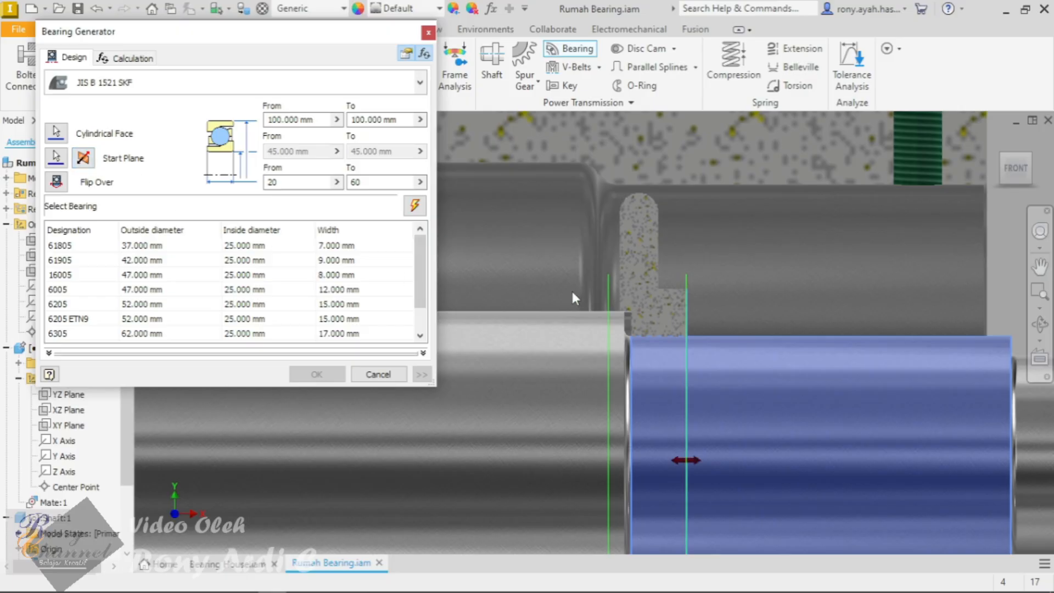
left_click(84, 159)
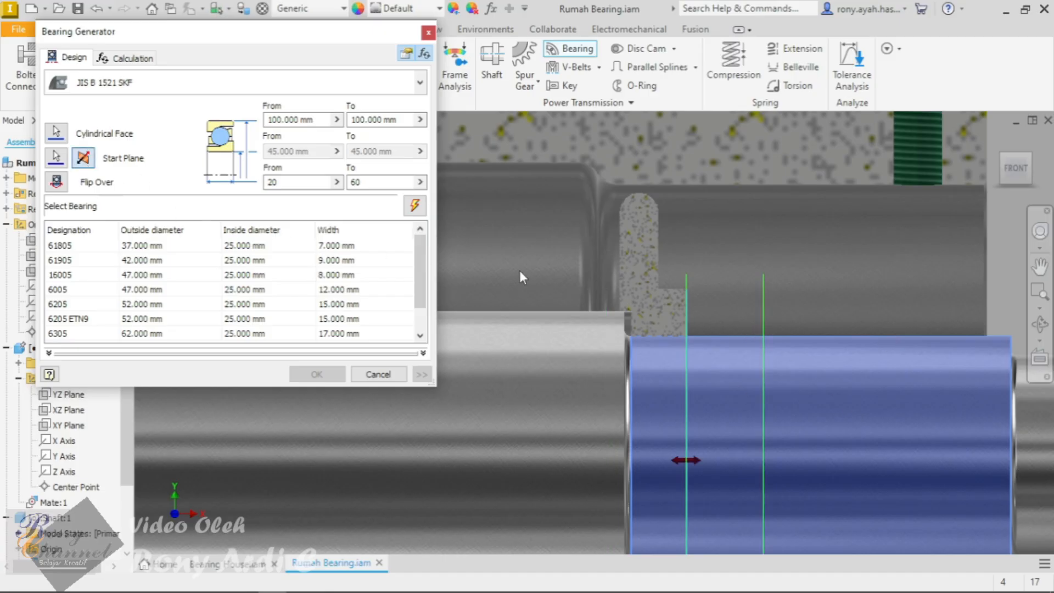
Step: Examine the bearing's placement preview and the listed designations with their outside diameters, inside diameters and widths
scroll(273, 267, "down", 1)
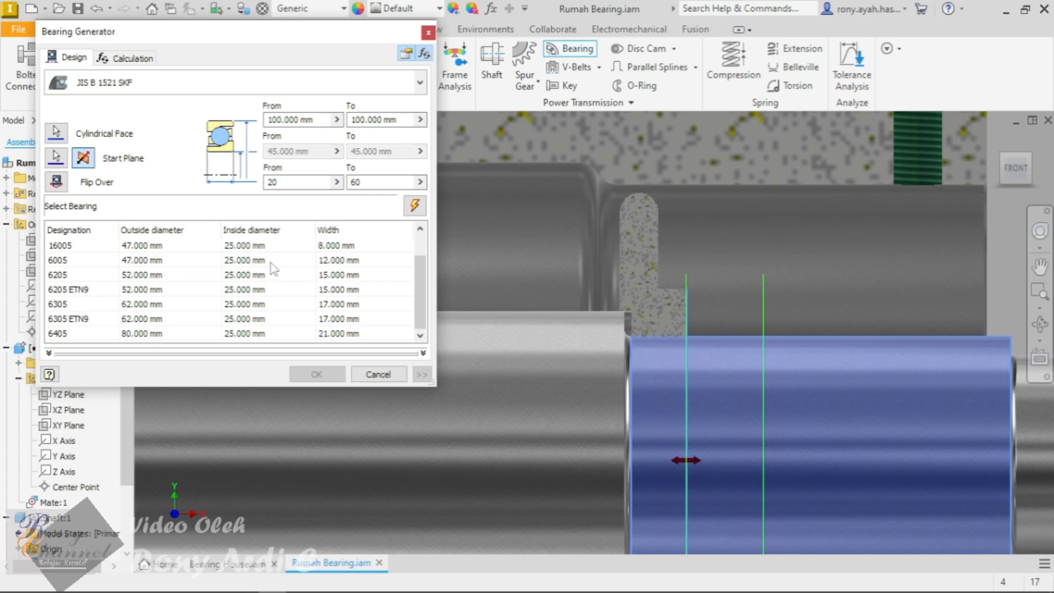
scroll(625, 214, "up", 4)
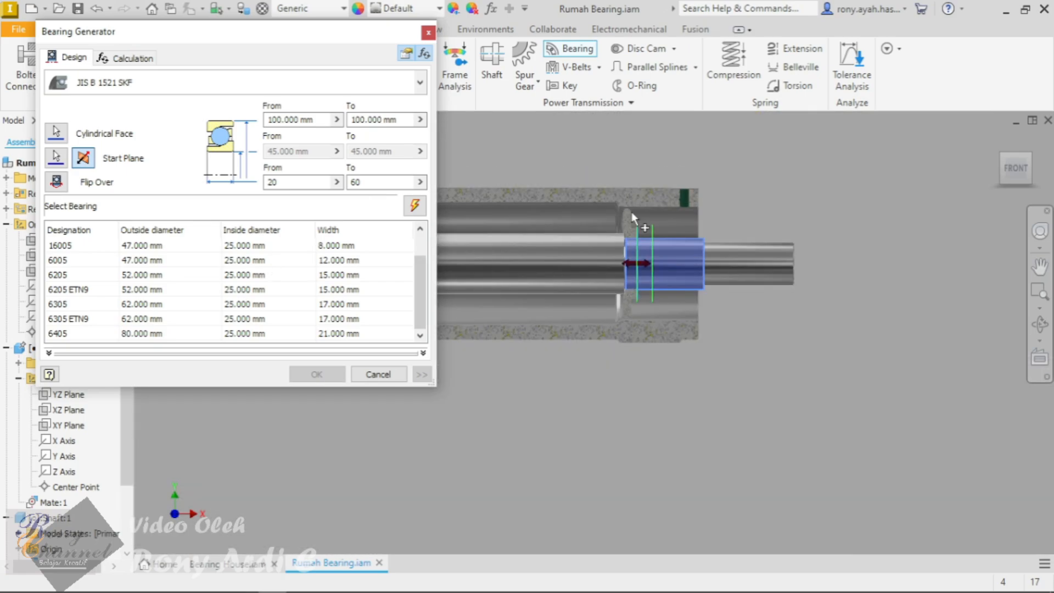
left_click(1029, 164)
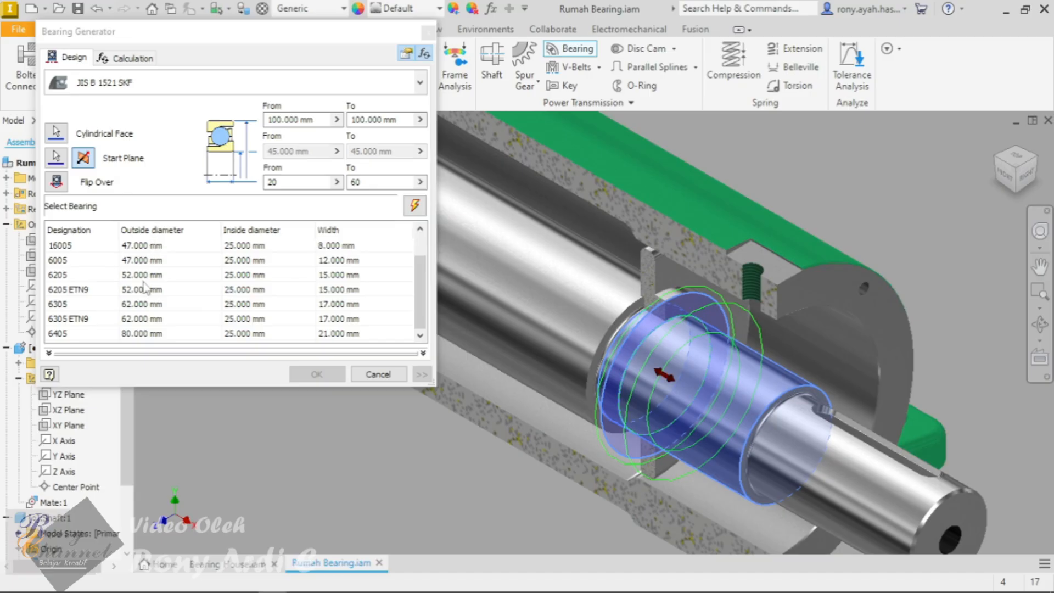
scroll(160, 282, "up", 1)
scroll(161, 282, "down", 1)
scroll(163, 282, "up", 1)
scroll(163, 282, "down", 1)
scroll(165, 281, "up", 1)
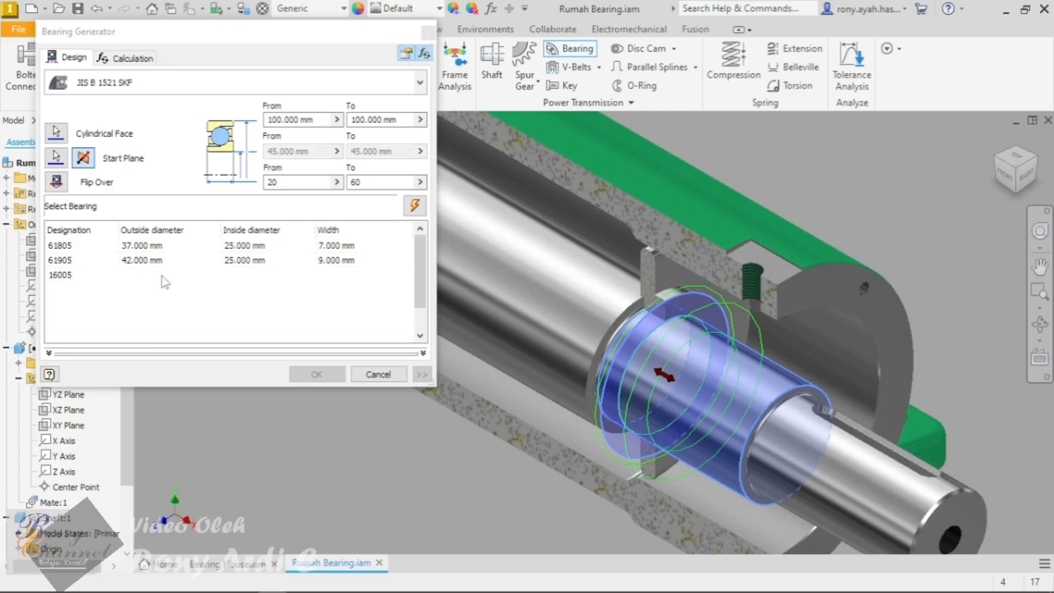
Step: Pick the housing bore again as the cylindrical face and check the list for a matching bearing size
left_click(287, 117)
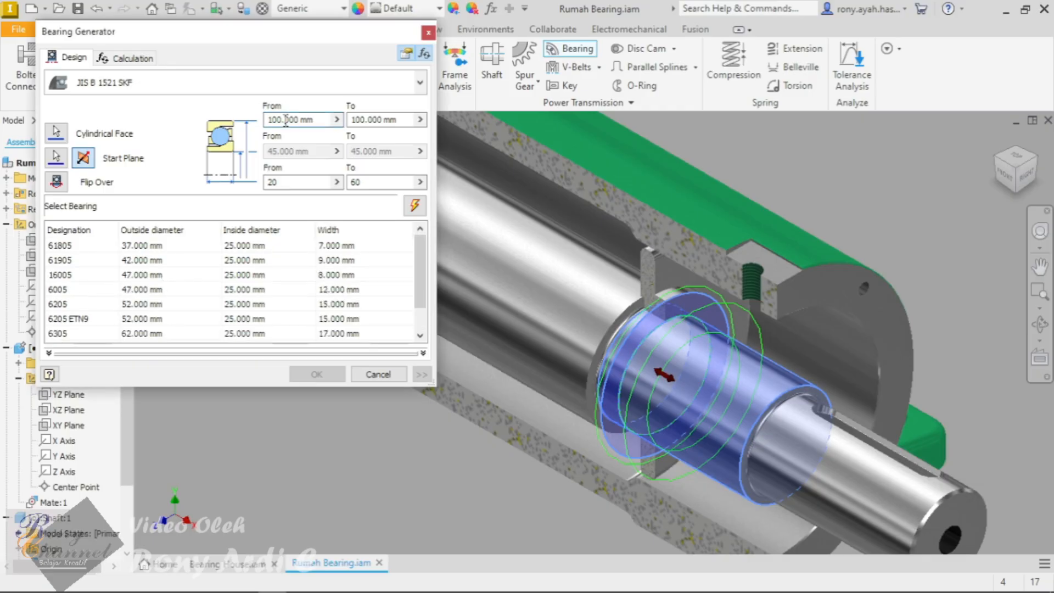
left_click(57, 133)
left_click(801, 344)
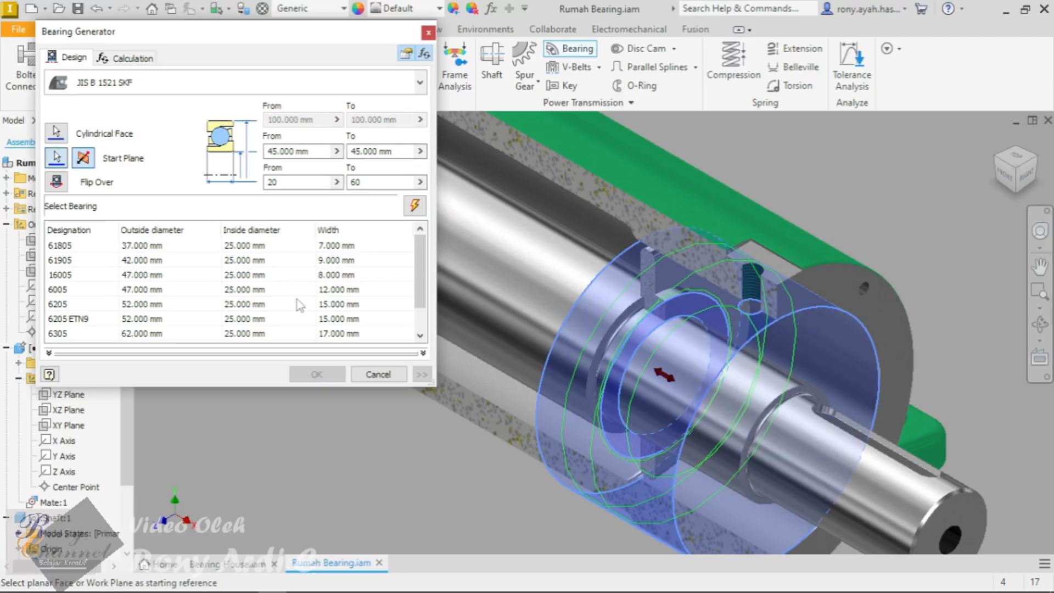
scroll(147, 292, "down", 1)
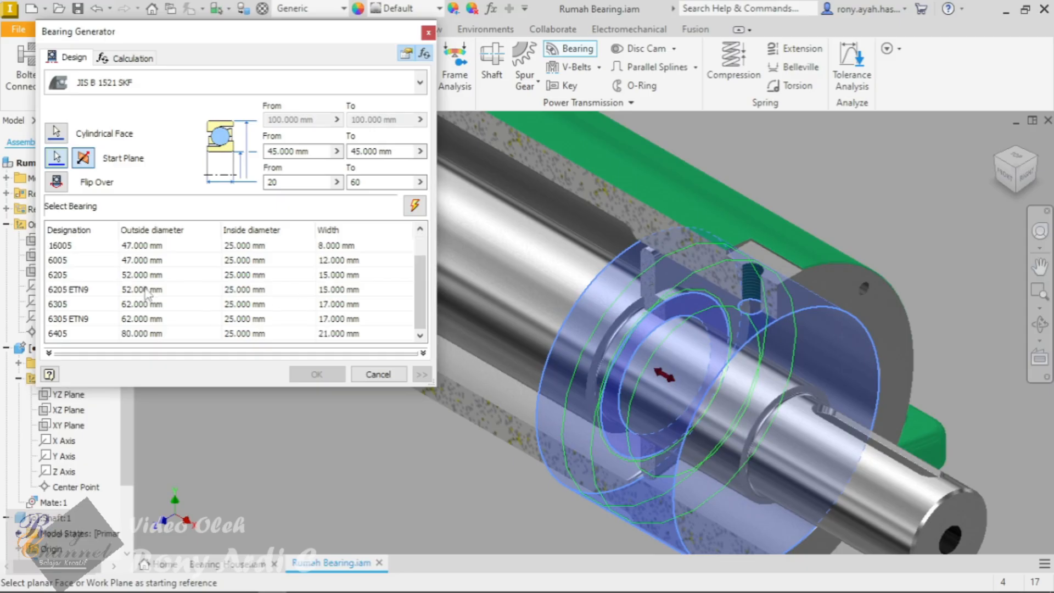
scroll(153, 293, "up", 1)
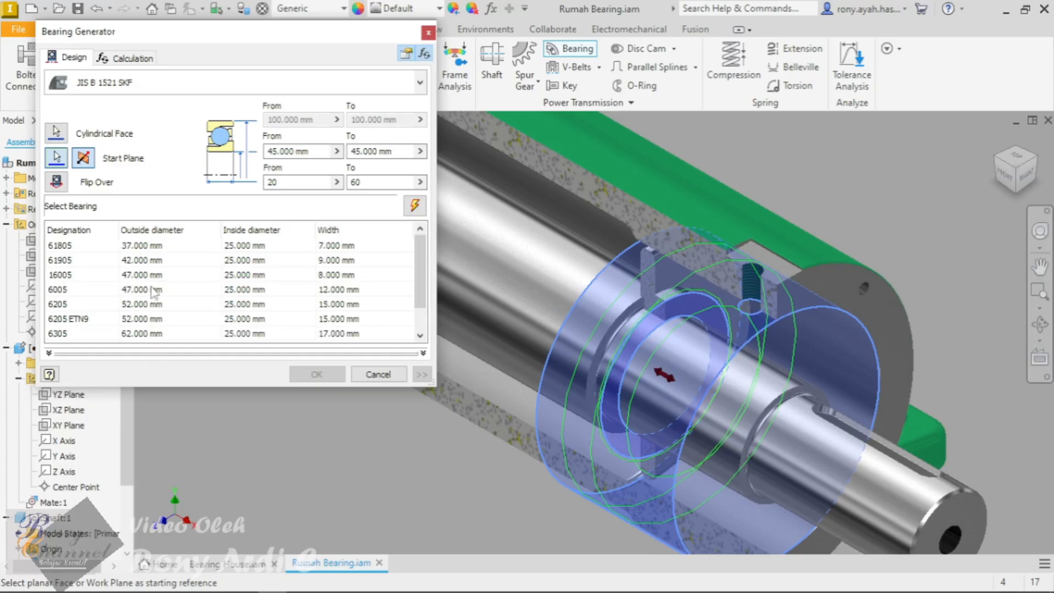
scroll(154, 291, "down", 1)
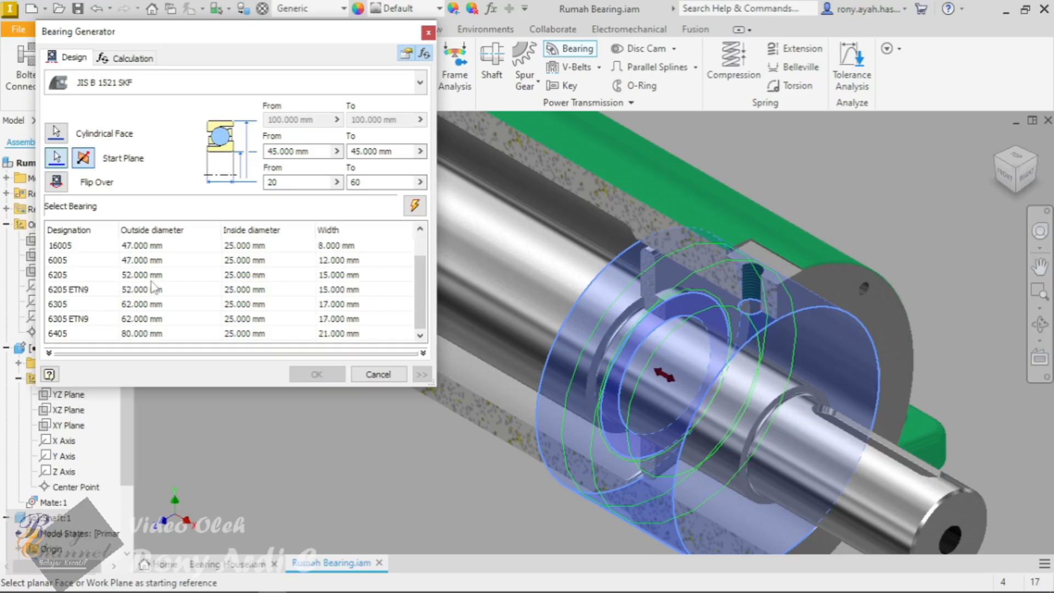
left_click_drag(417, 288, 372, 192)
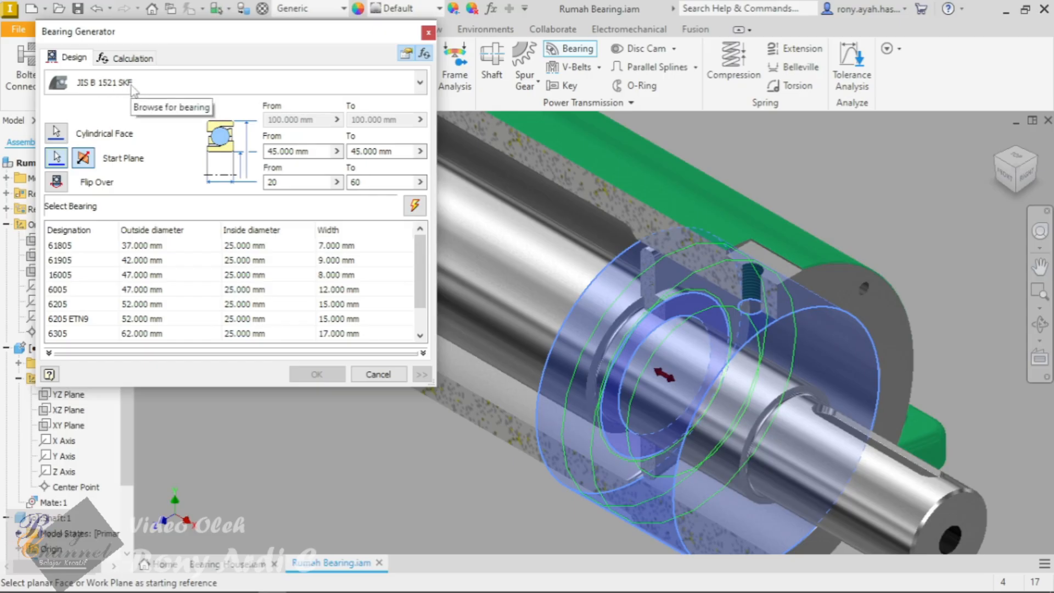
scroll(114, 275, "down", 1)
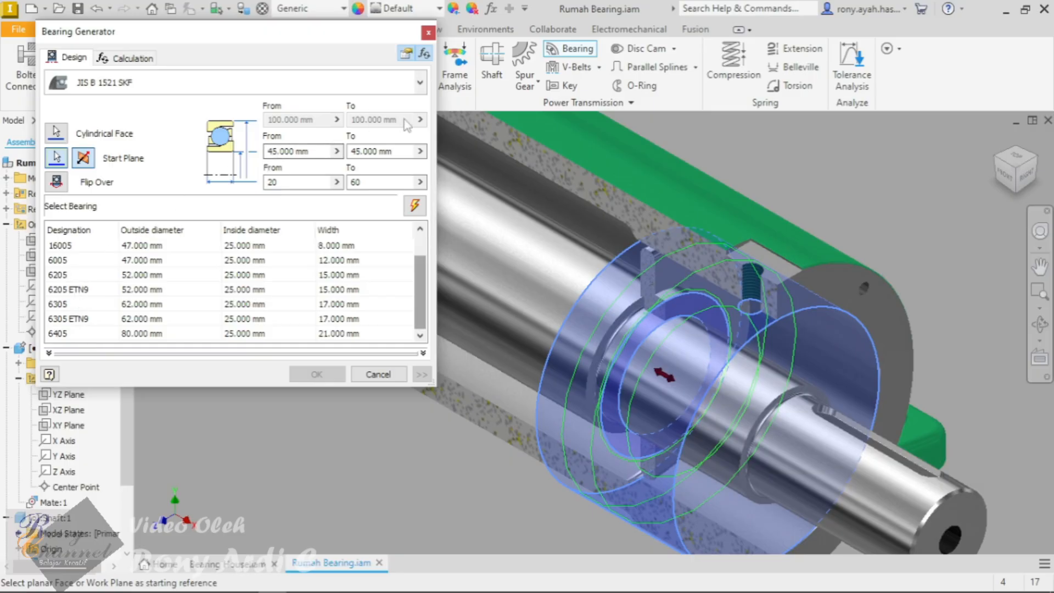
Step: Examine the JIS B 1521 SKF bearing list against the specified inside diameter and width range
left_click(353, 152)
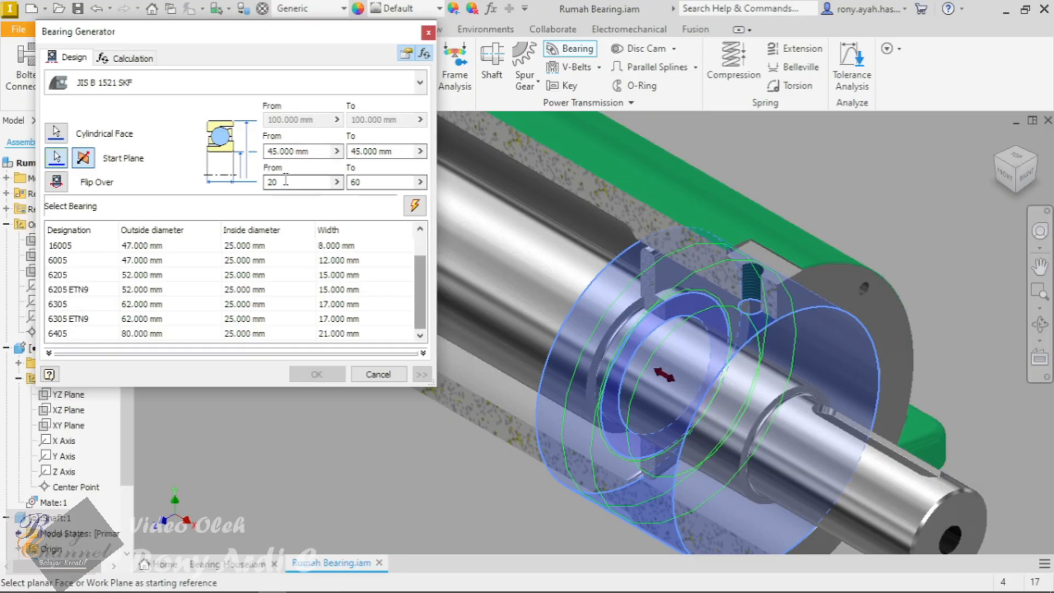
left_click_drag(283, 181, 247, 180)
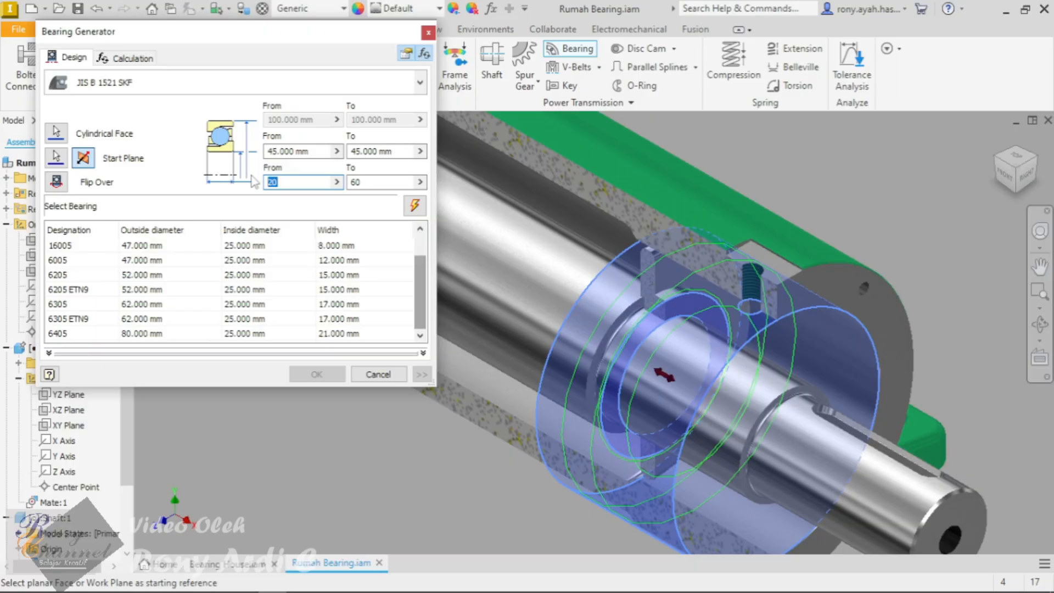
scroll(239, 301, "up", 1)
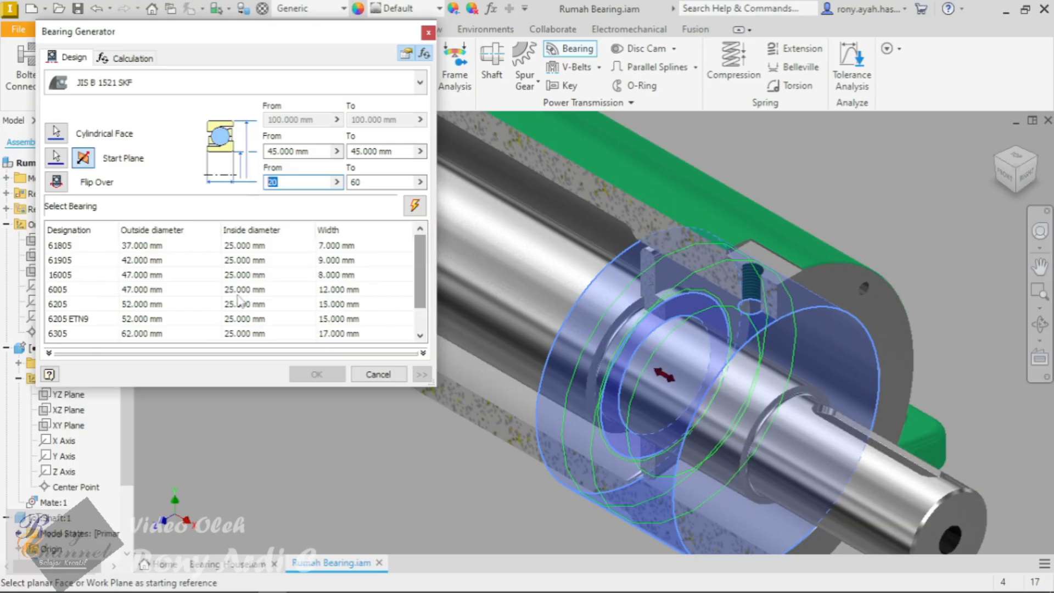
scroll(238, 300, "down", 1)
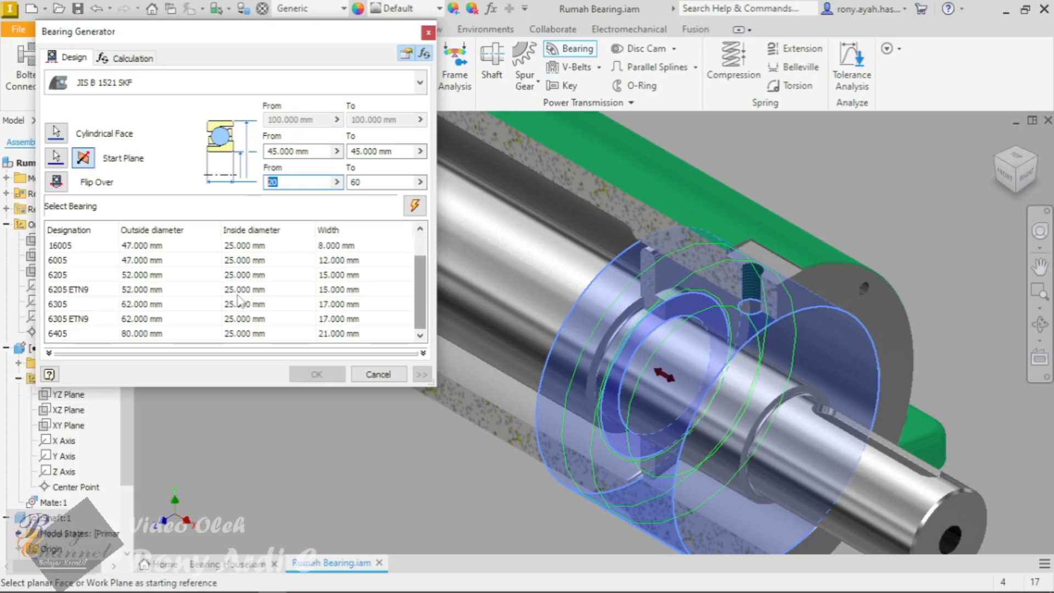
Step: Switch the bearing family to Angular Contact Ball Bearings and browse the designations for a suitable type
left_click(134, 76)
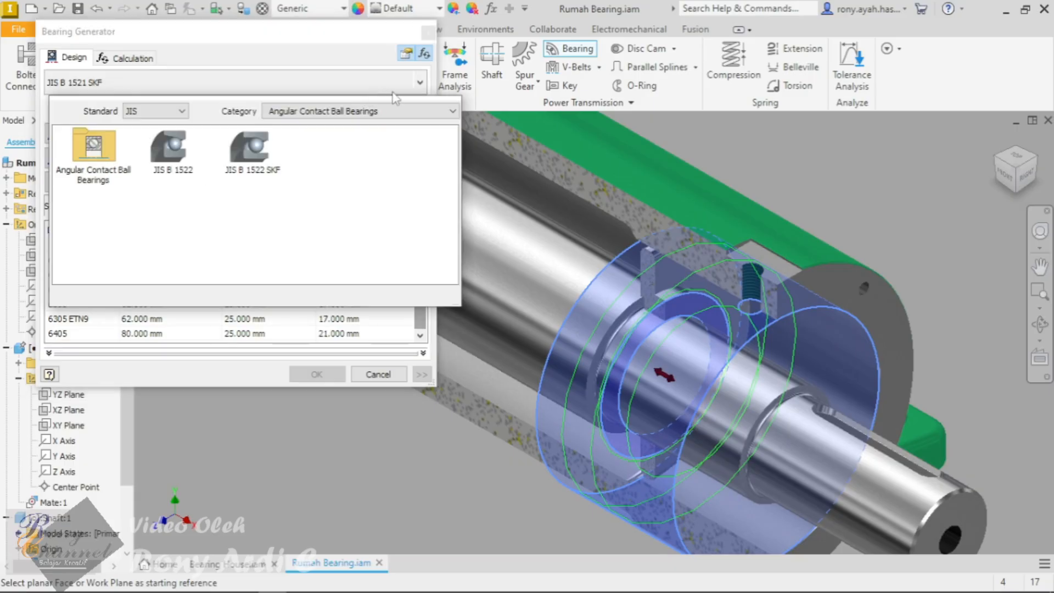
left_click(90, 150)
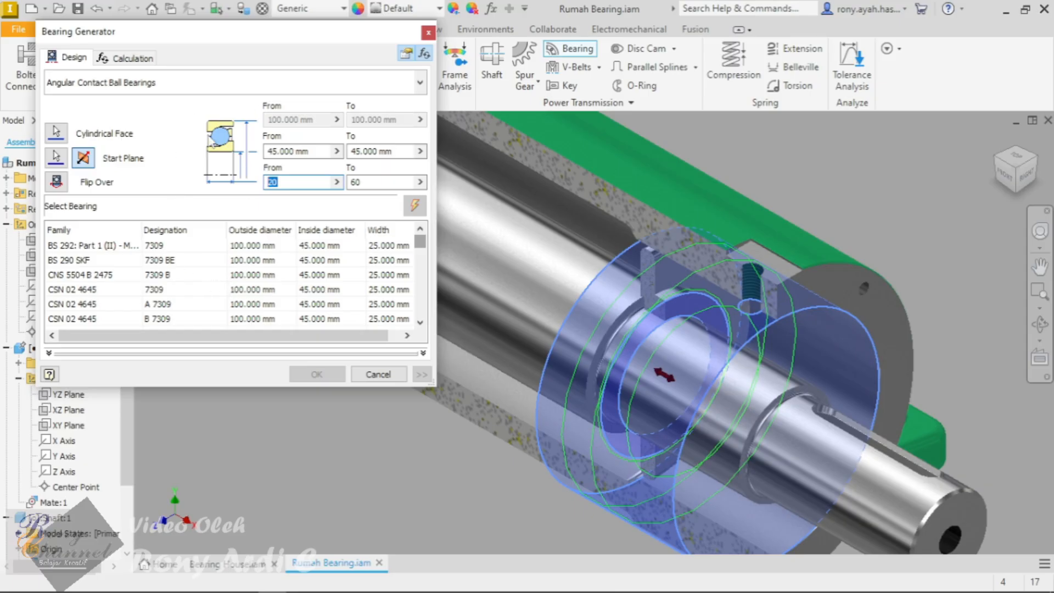
scroll(226, 287, "down", 5)
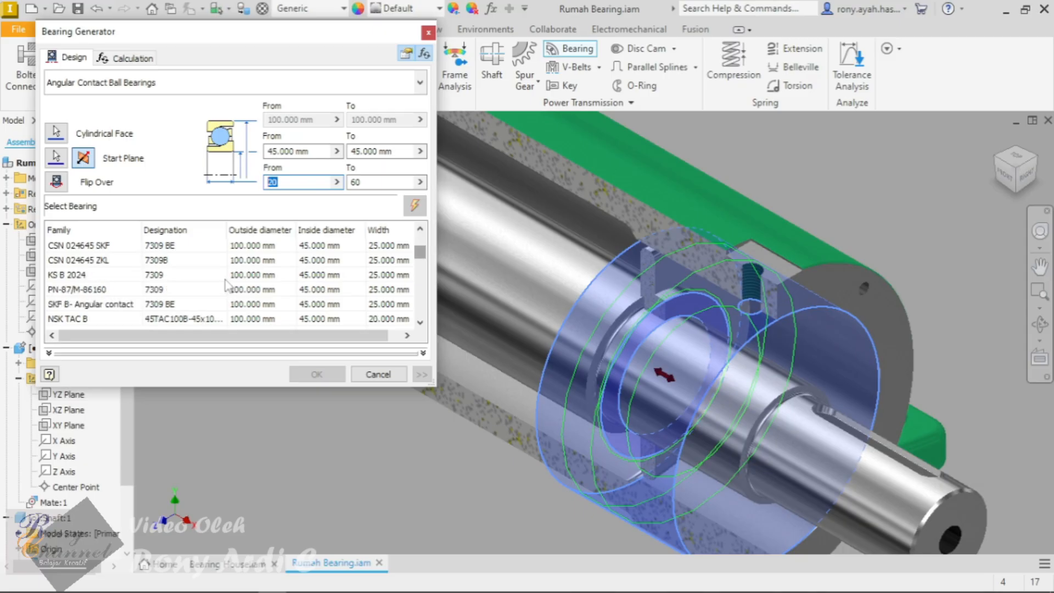
scroll(226, 287, "down", 5)
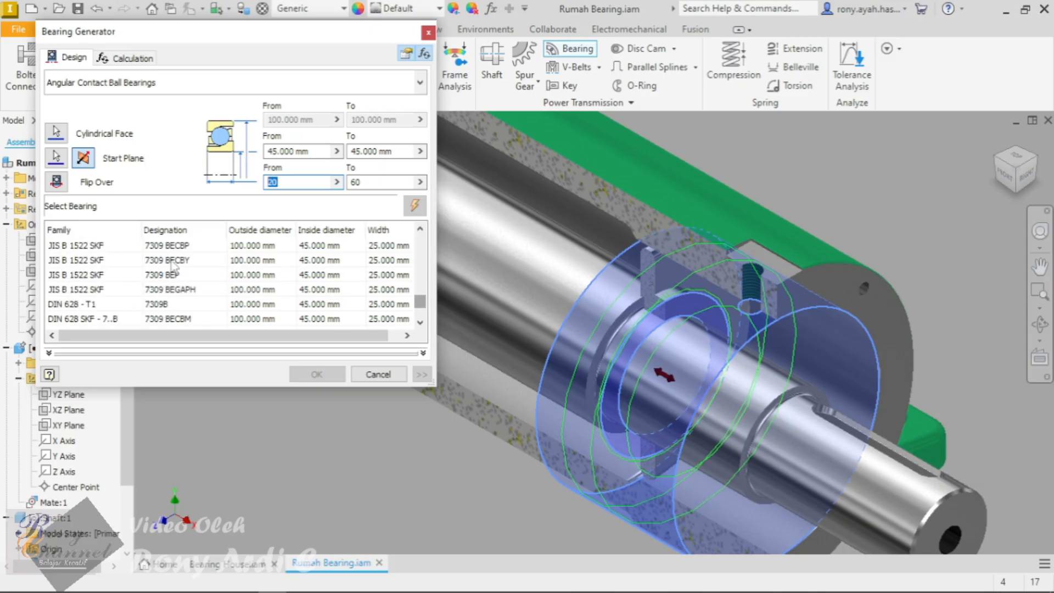
scroll(174, 268, "down", 2)
scroll(171, 262, "up", 10)
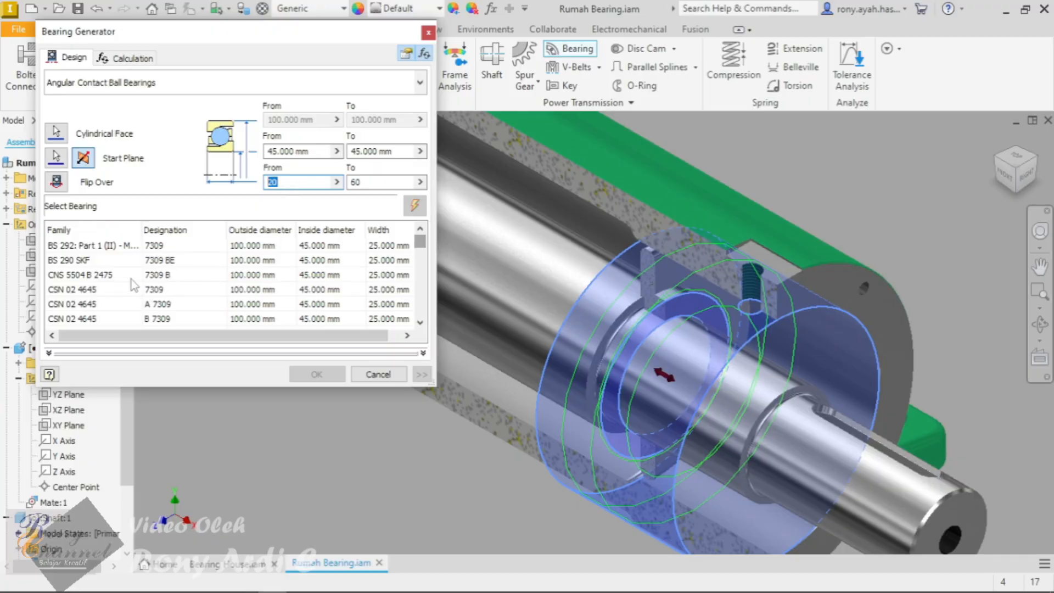
scroll(105, 288, "down", 3)
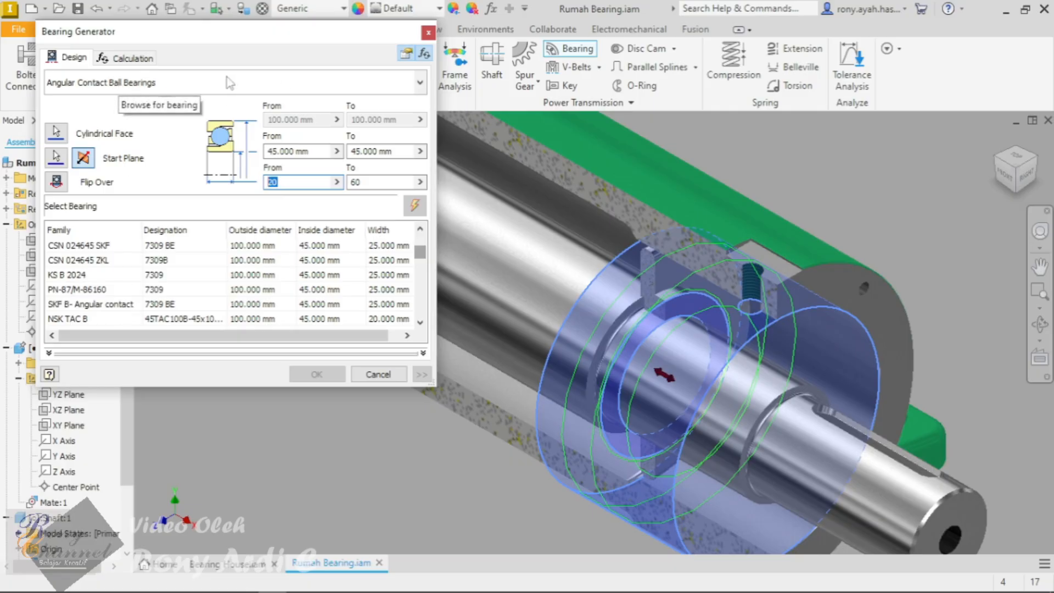
Step: Change the bearing family to the complete Deep Groove Ball Bearings group
left_click(252, 88)
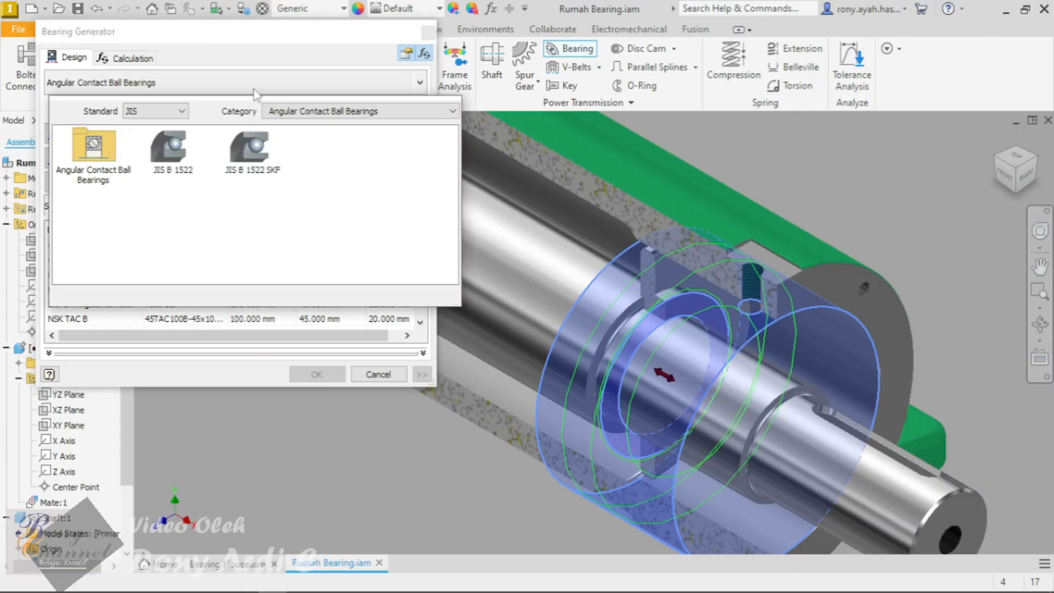
left_click(359, 111)
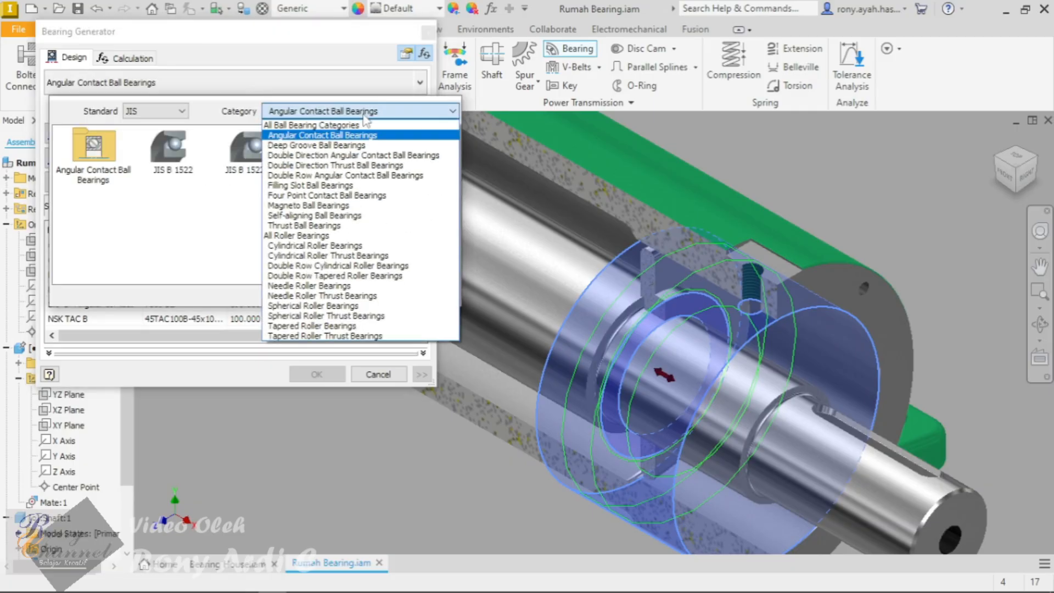
left_click(344, 146)
left_click(117, 154)
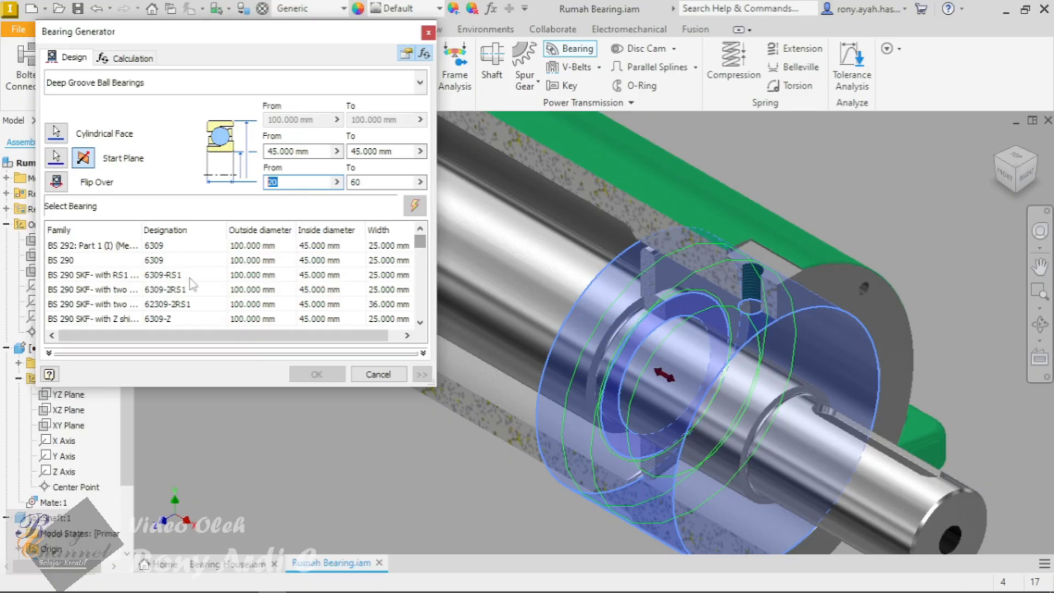
Step: Choose the SKF single row ball bearing 6309 and generate it, accepting the proposed file name
scroll(184, 283, "down", 6)
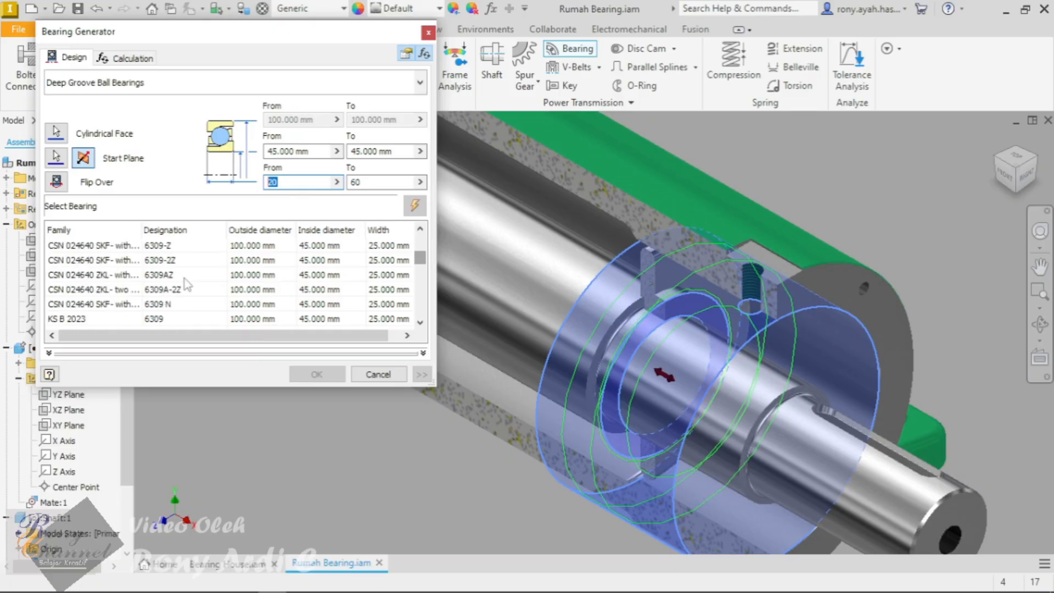
scroll(187, 283, "down", 1)
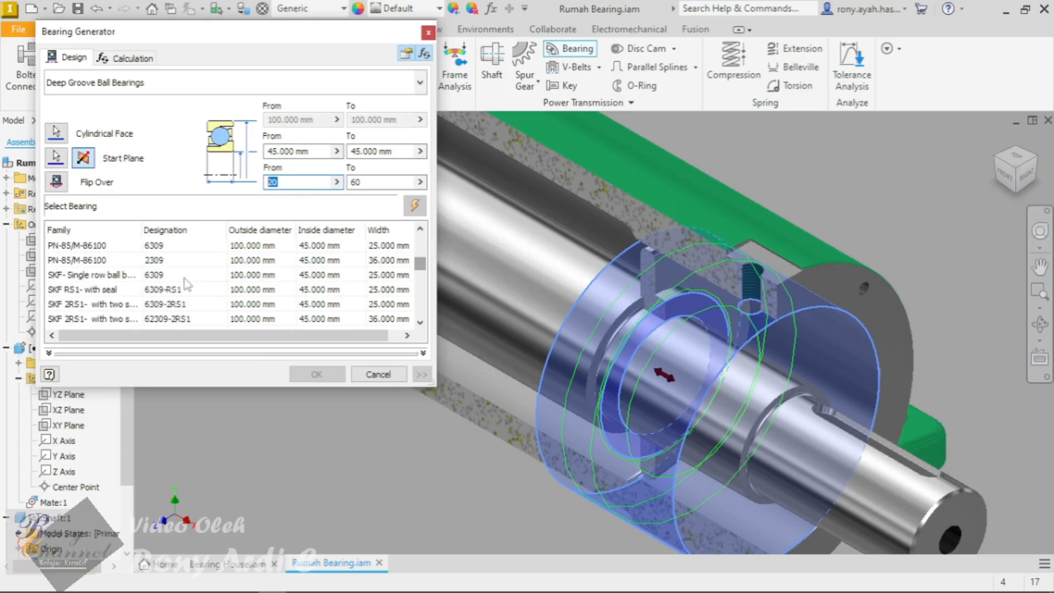
left_click(154, 279)
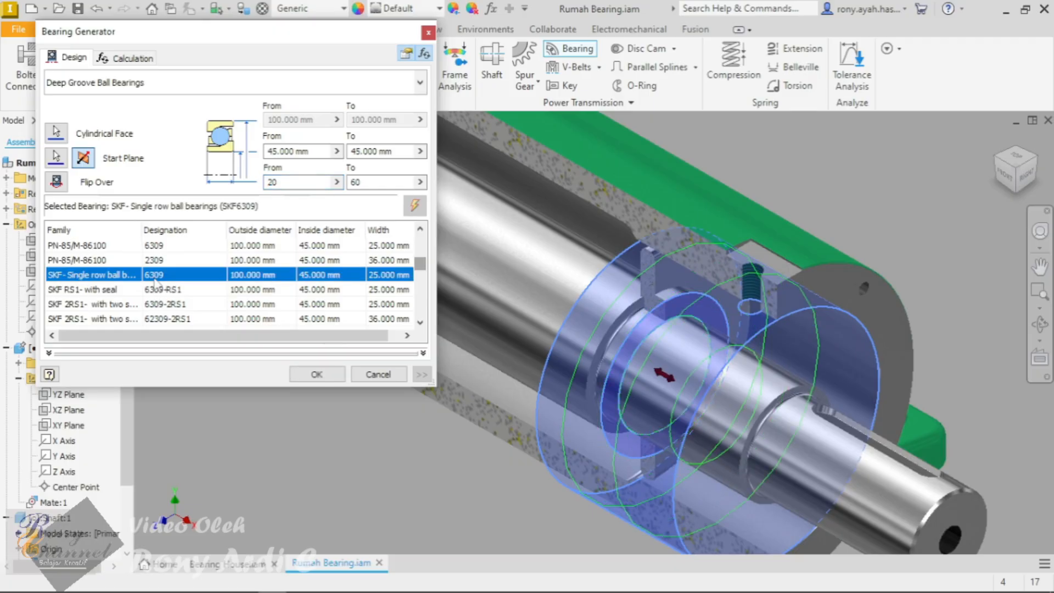
left_click(317, 375)
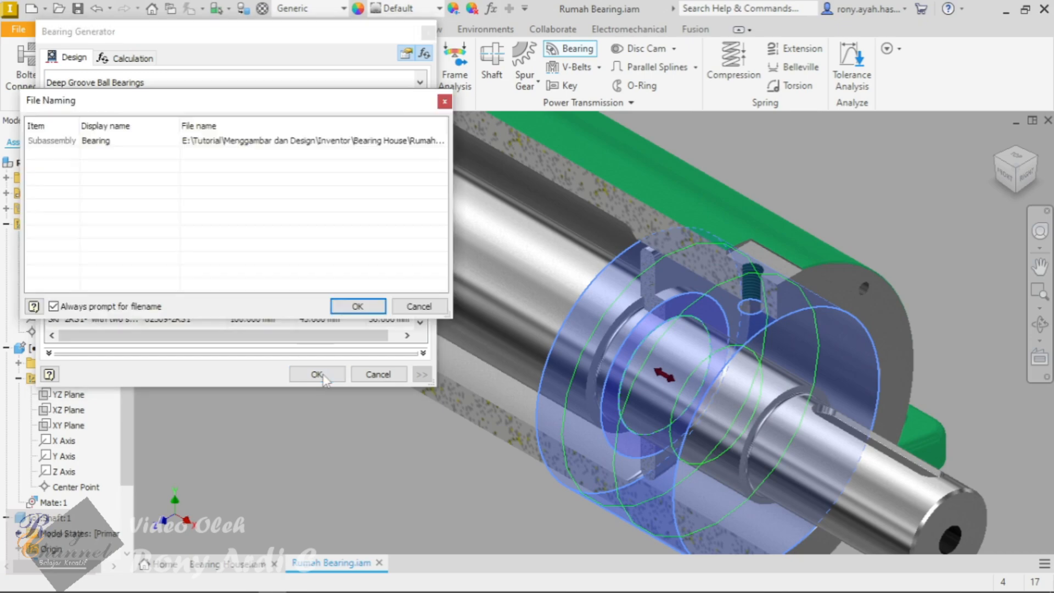
left_click(359, 309)
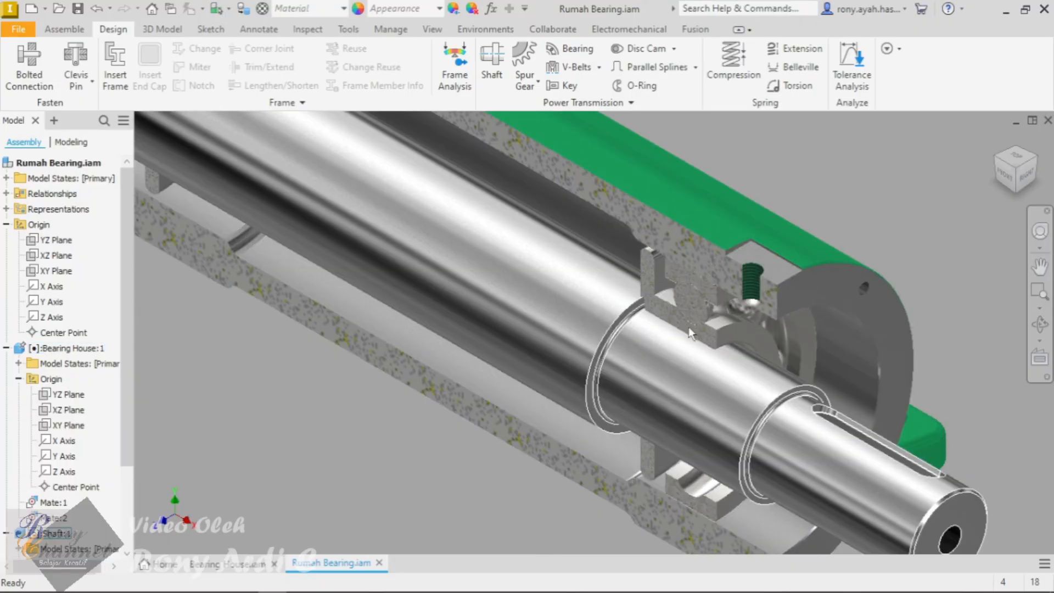
Step: Slide the shaft along its axis to check the placed bearing and inspect the housing's opposite end
left_click_drag(685, 354, 872, 478)
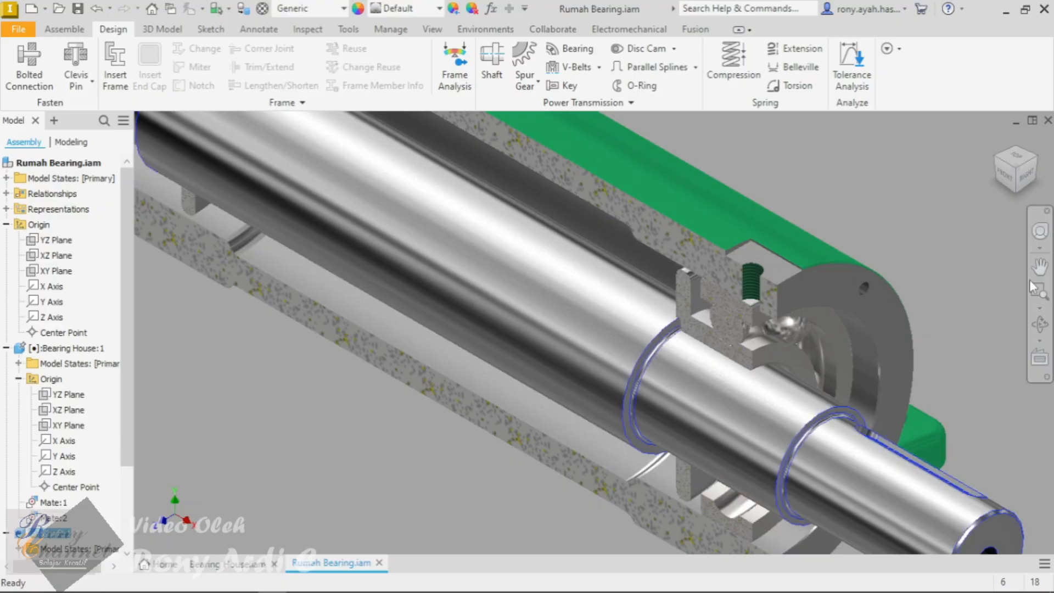
left_click(995, 156)
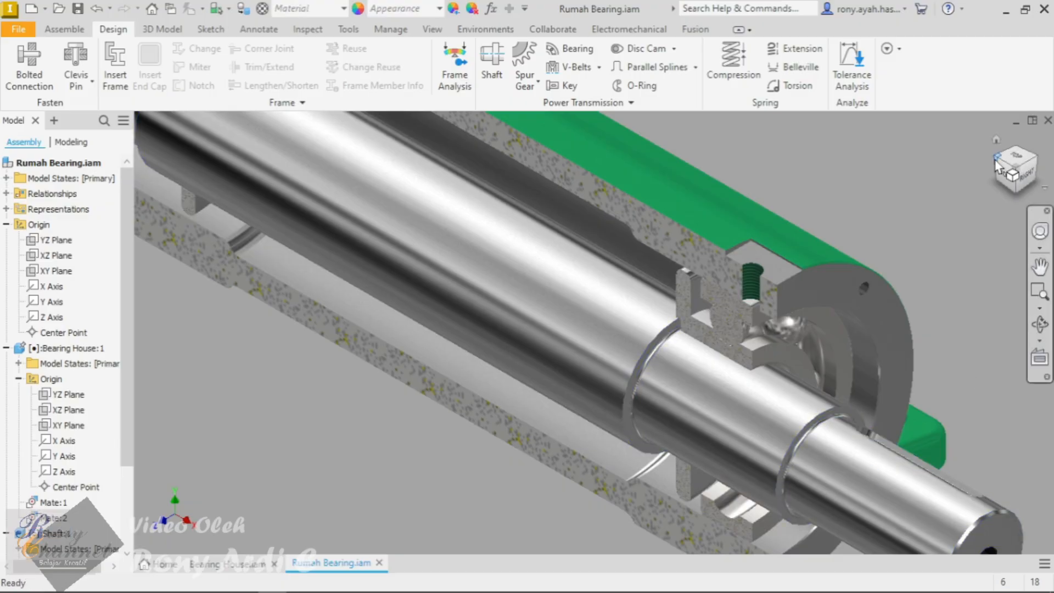
left_click(996, 157)
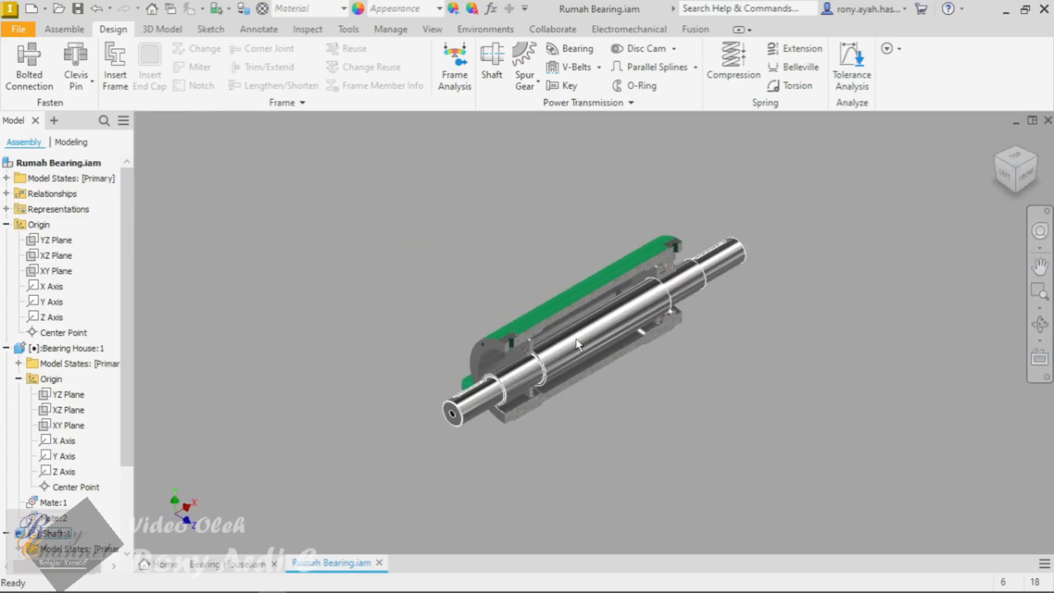
mouse_move(637, 374)
left_mouse_down()
mouse_move(628, 382)
mouse_move(643, 374)
left_mouse_up()
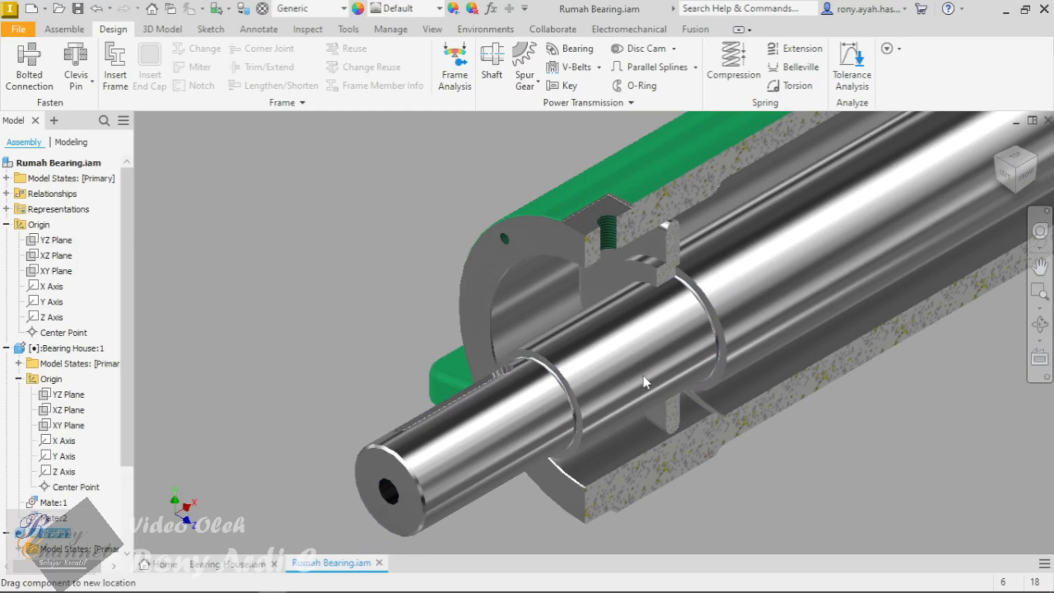
left_click(381, 262)
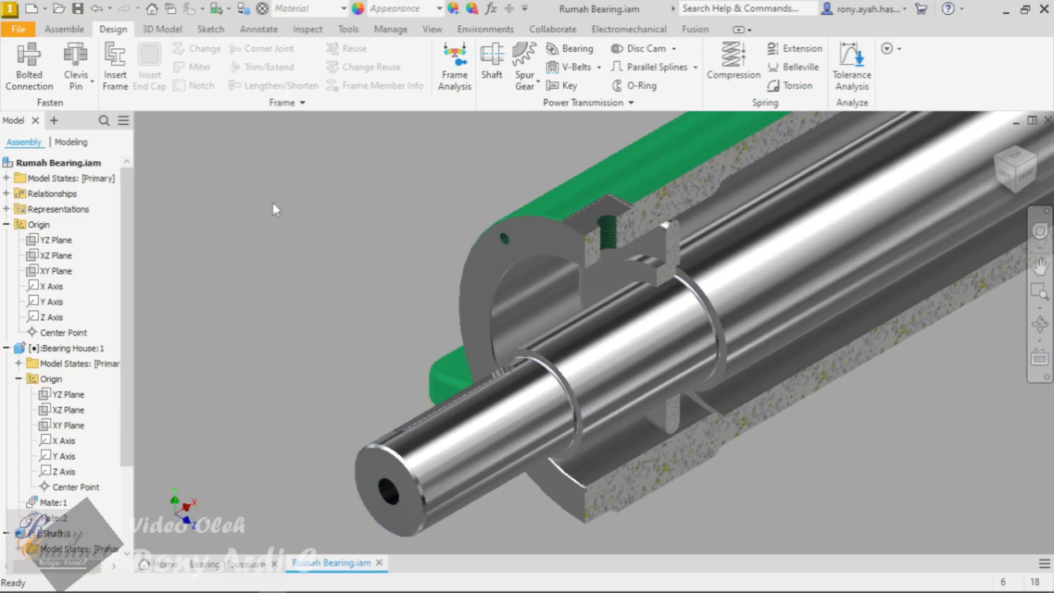
Step: Start a second bearing and pick the housing bore, followed by the shaft journal inside it, as the cylindrical face
left_click(571, 59)
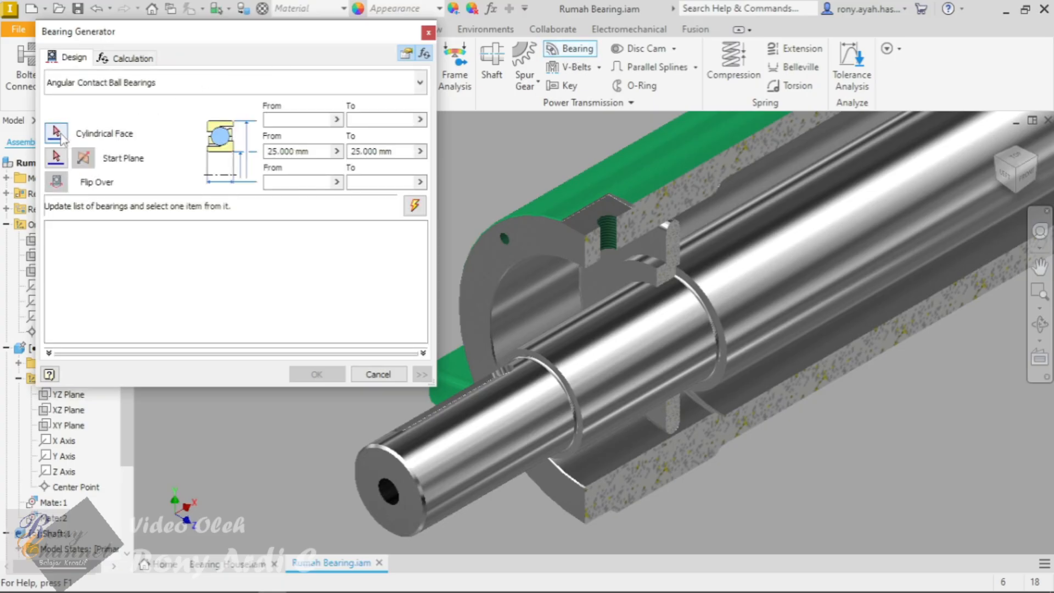
left_click(276, 119)
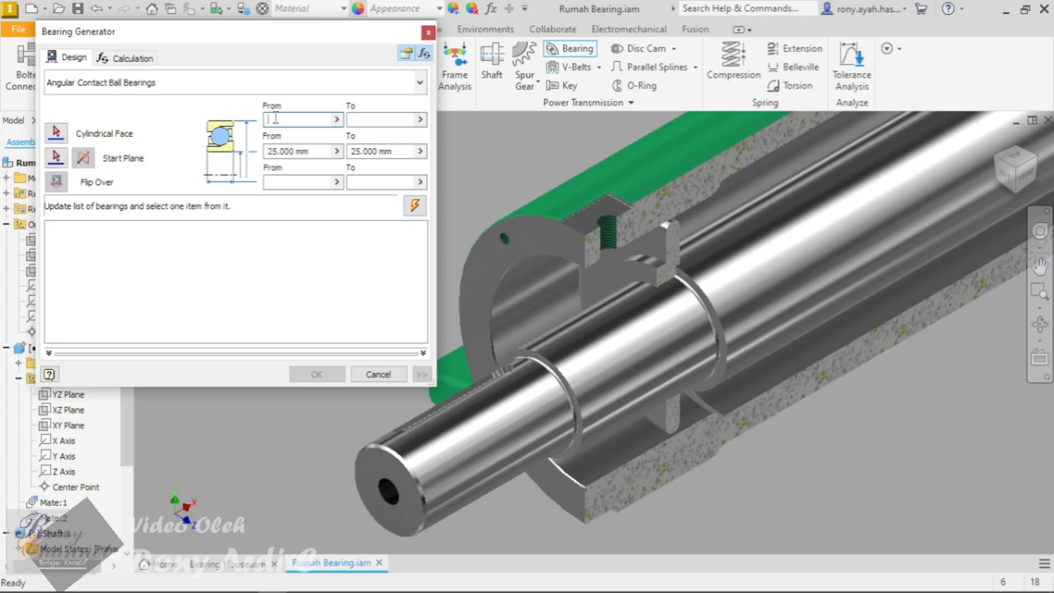
left_click(60, 131)
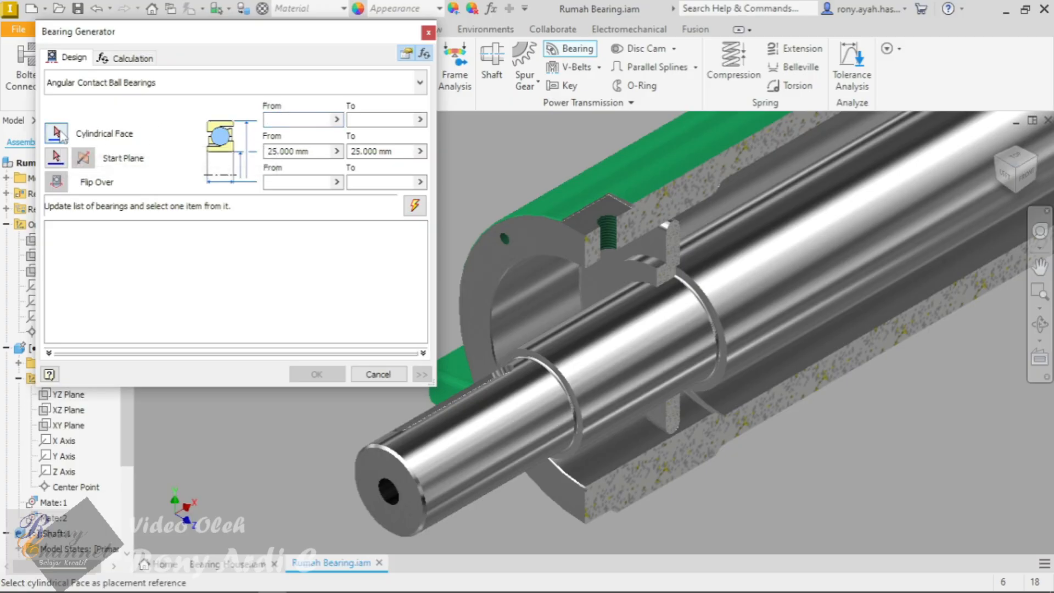
left_click(538, 296)
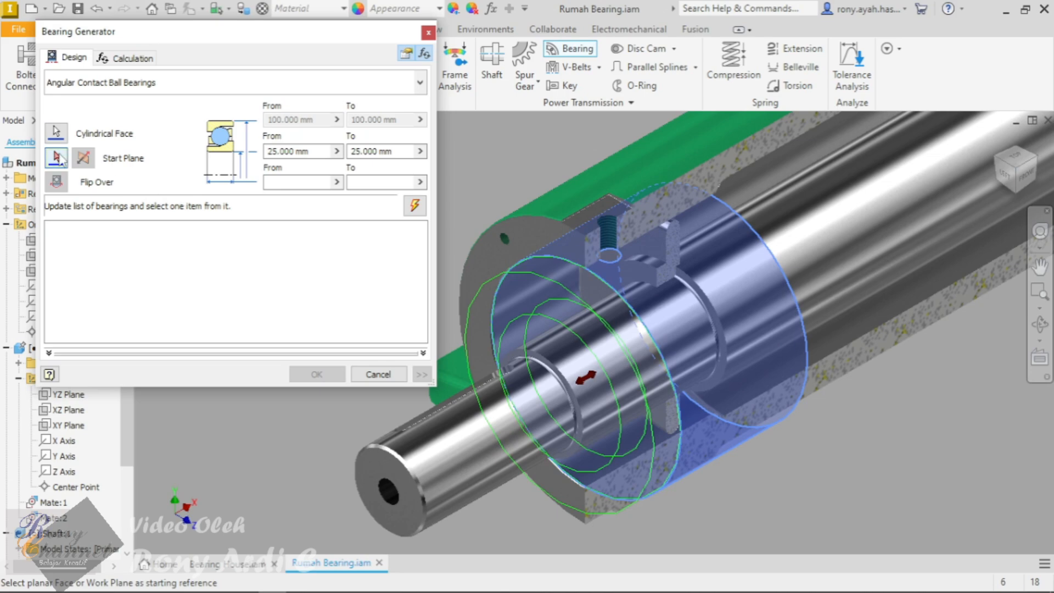
left_click(300, 152)
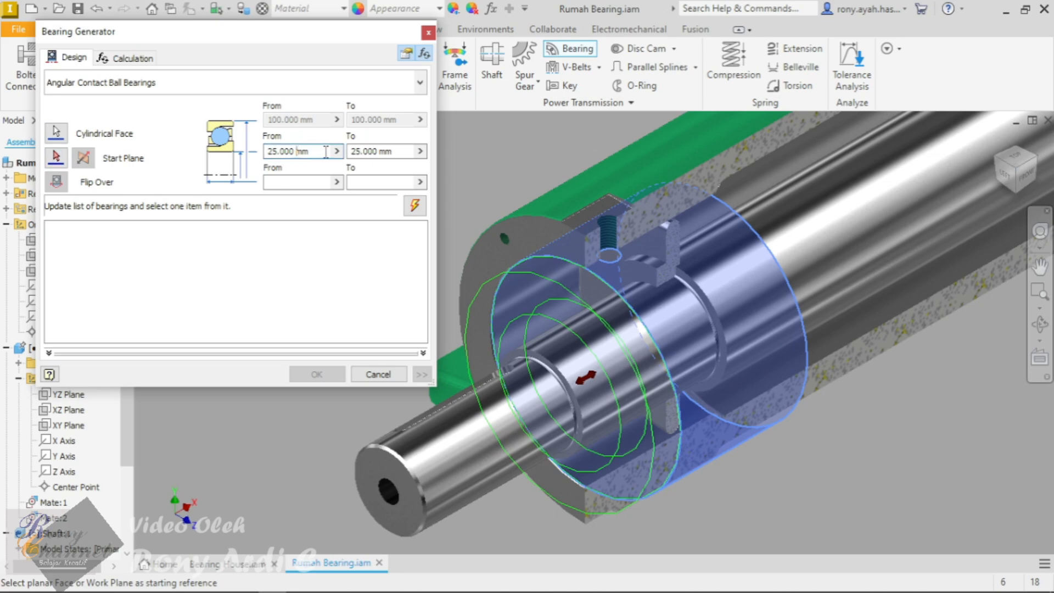
left_click(56, 132)
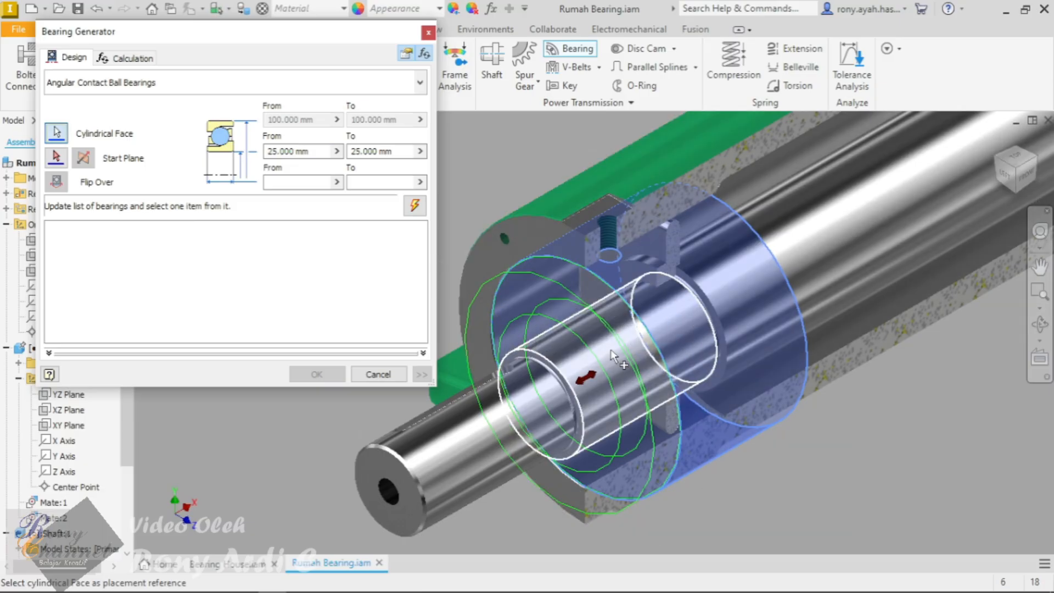
left_click(613, 356)
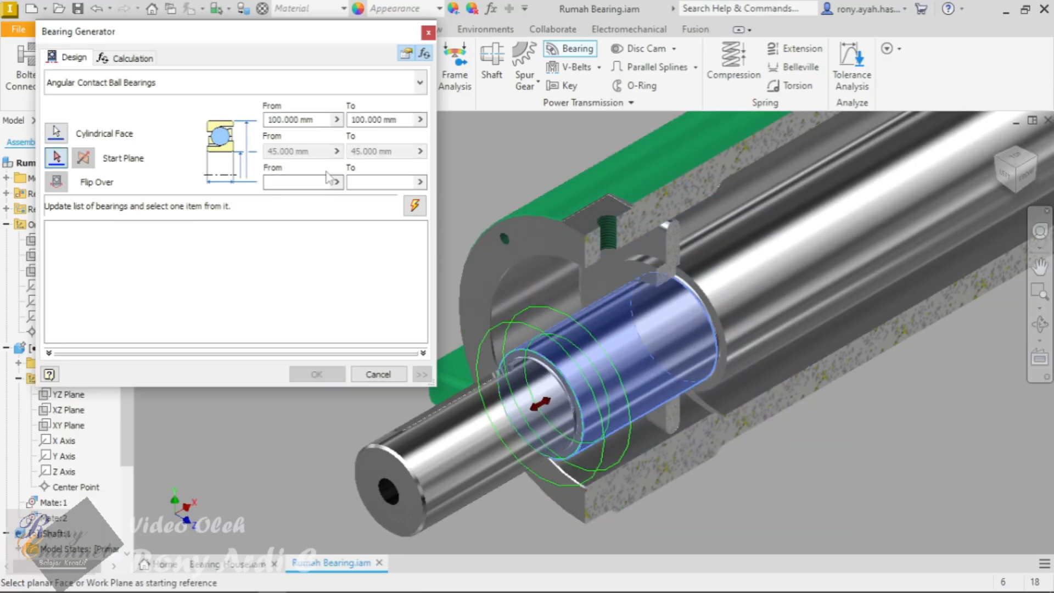
Step: Set the second bearing's width range from 20 to 60 mm and use the Deep Groove Ball Bearings family
left_click(309, 181)
left_click(375, 183)
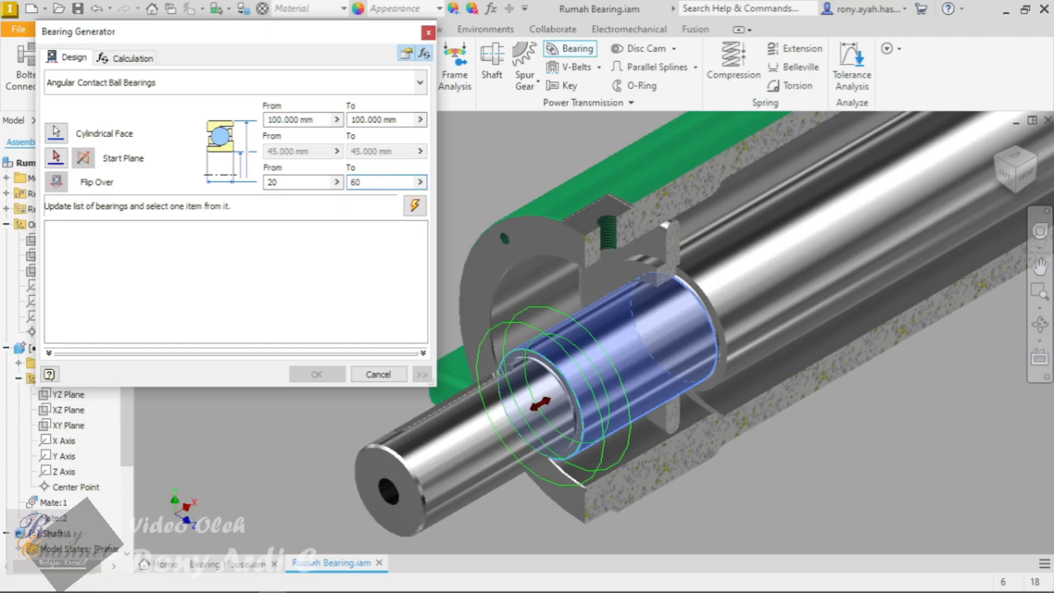
left_click(156, 88)
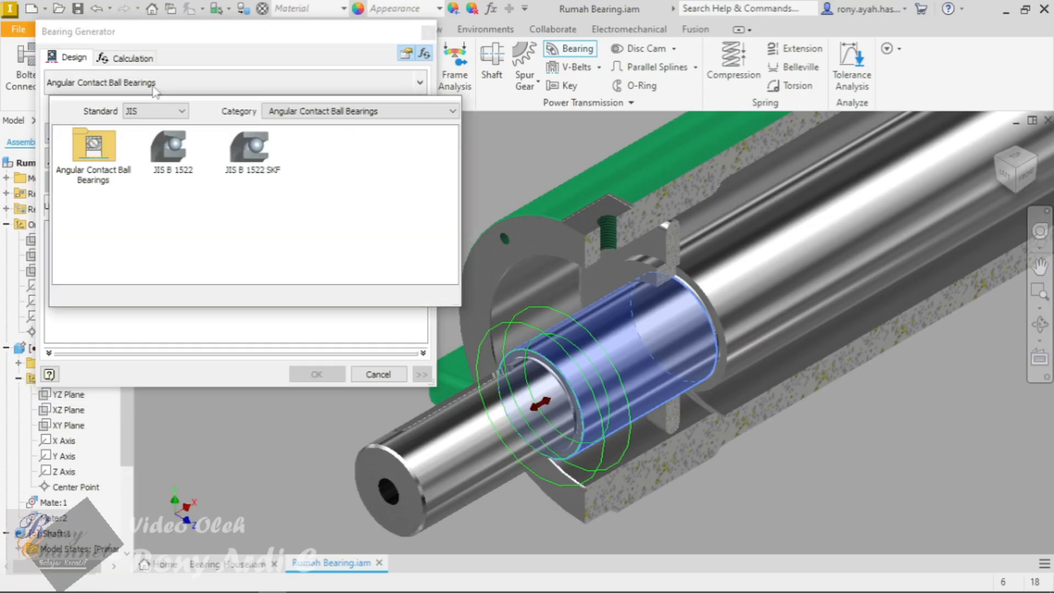
left_click(310, 112)
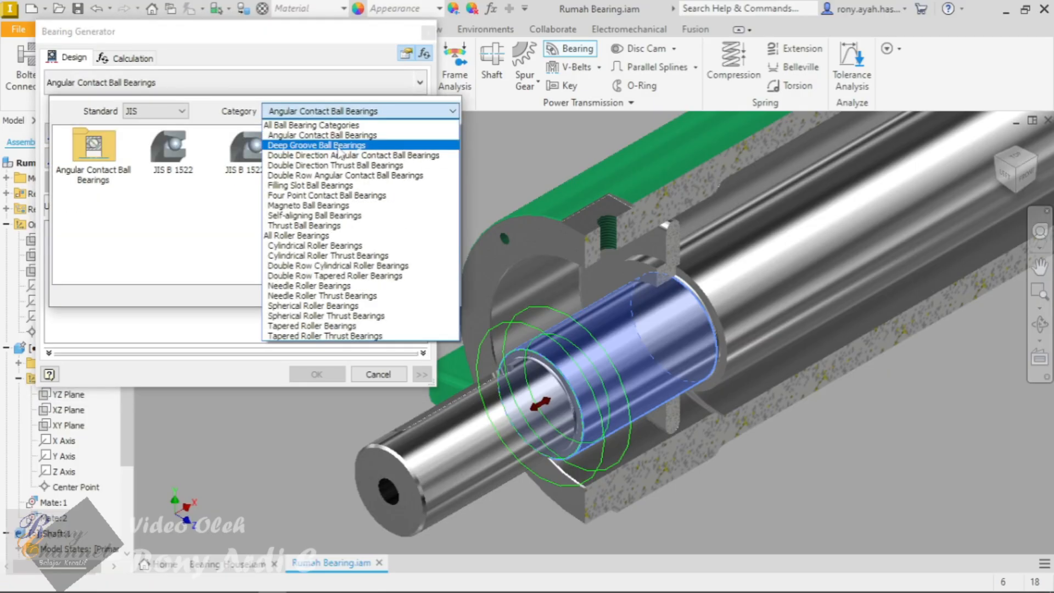
left_click(338, 146)
left_click(96, 154)
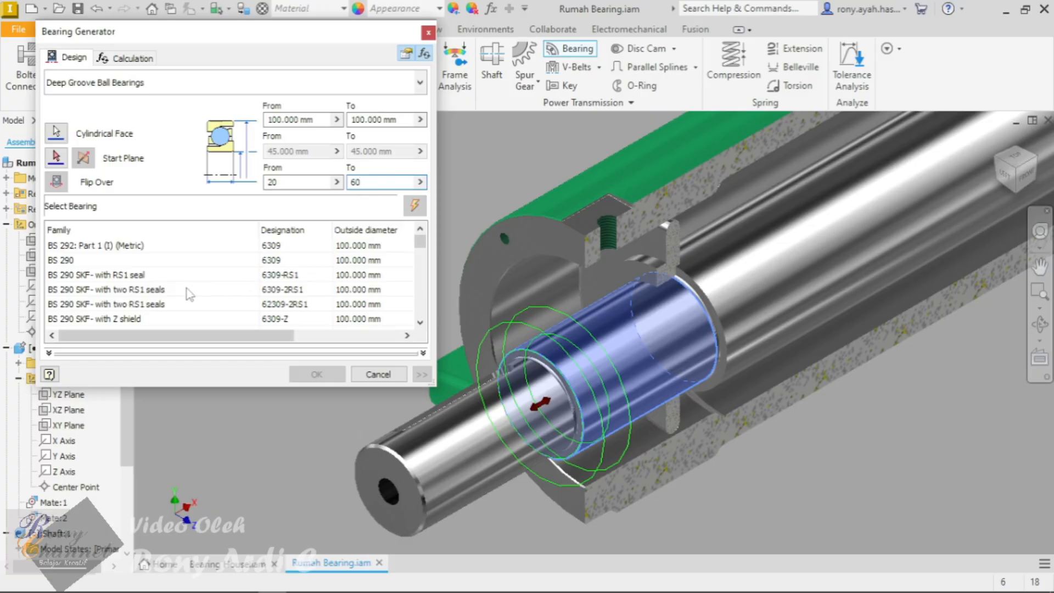
scroll(189, 293, "down", 1)
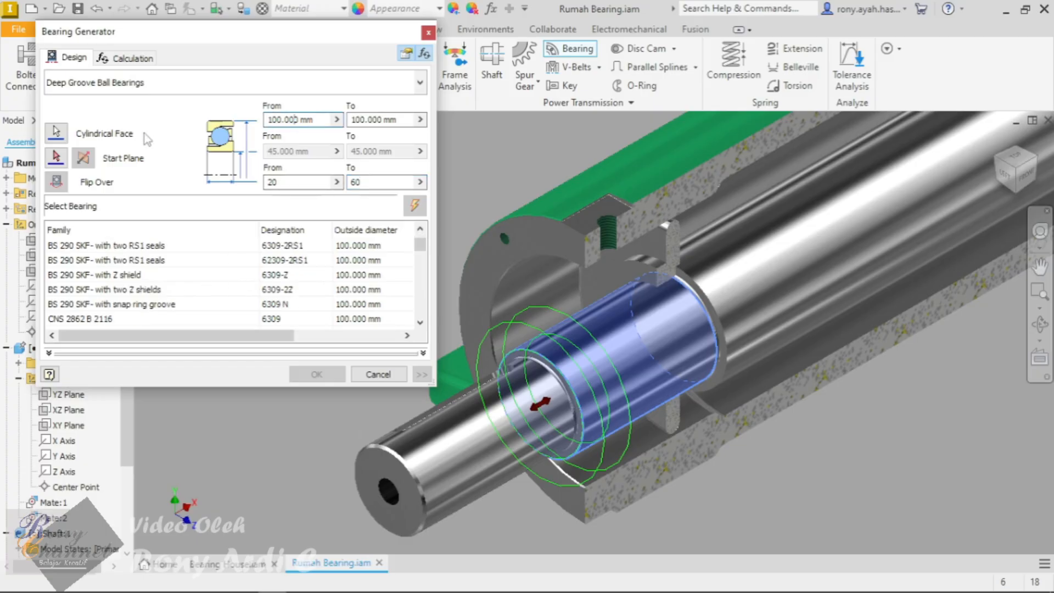
Step: Pick the housing bore as the second bearing's cylindrical face, use the spacer's outer face as start plane, and reverse the bearing's direction
left_click(69, 133)
left_click(523, 291)
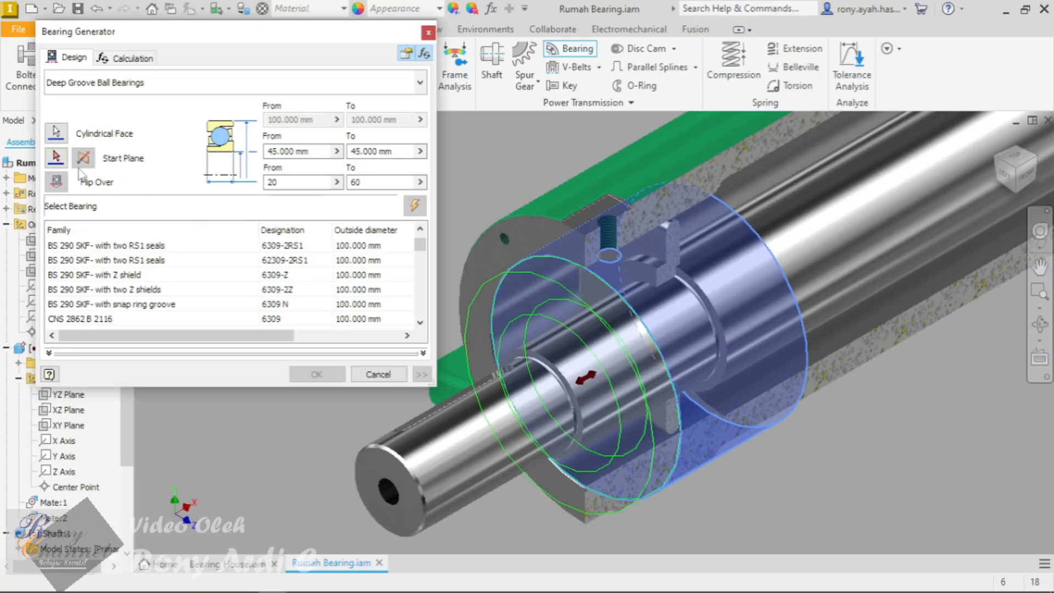
left_click(56, 158)
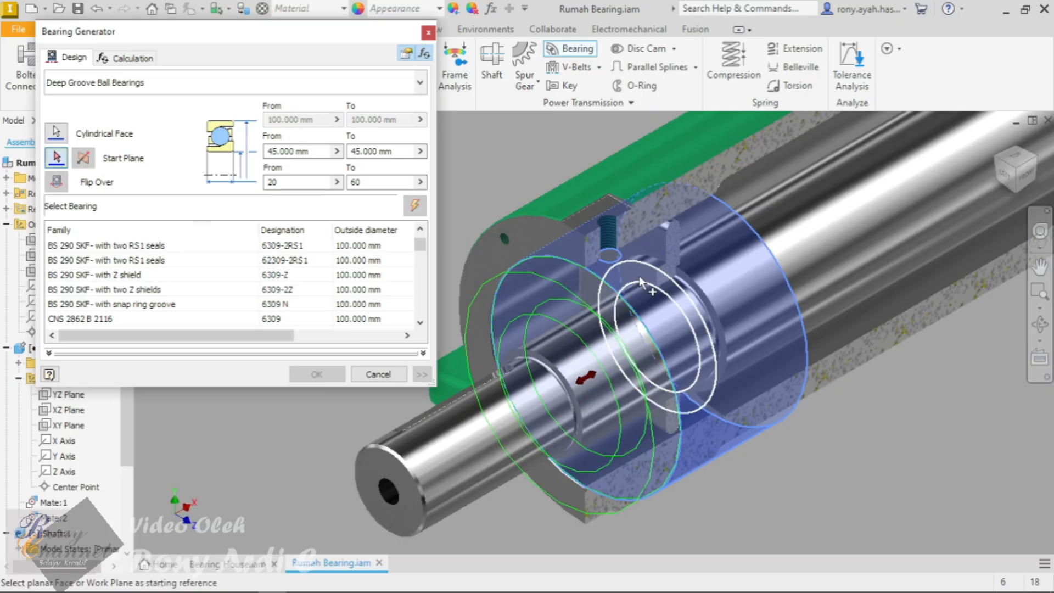
left_click(640, 282)
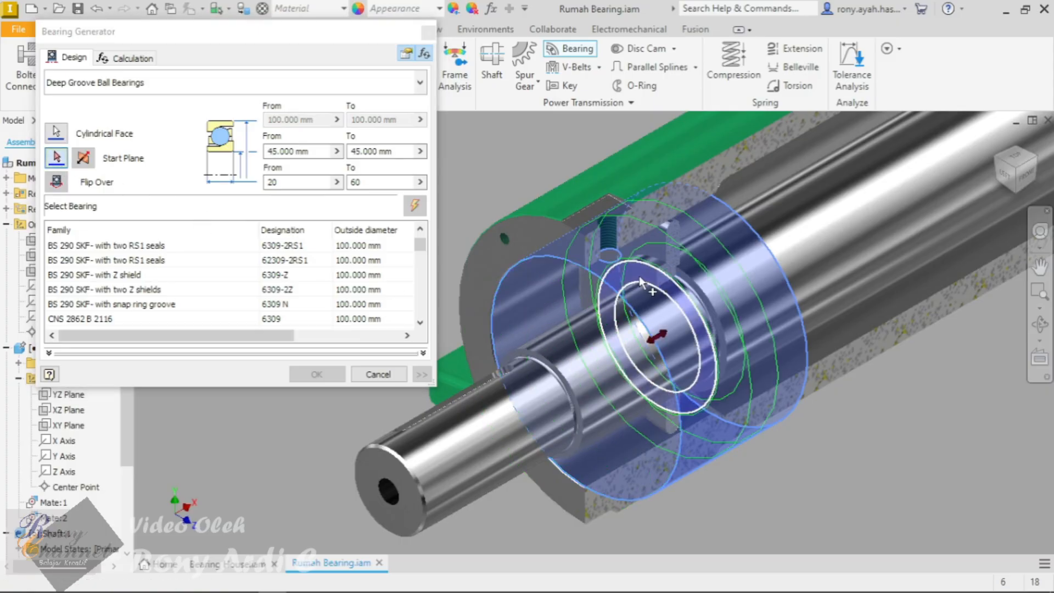
left_click(1025, 177)
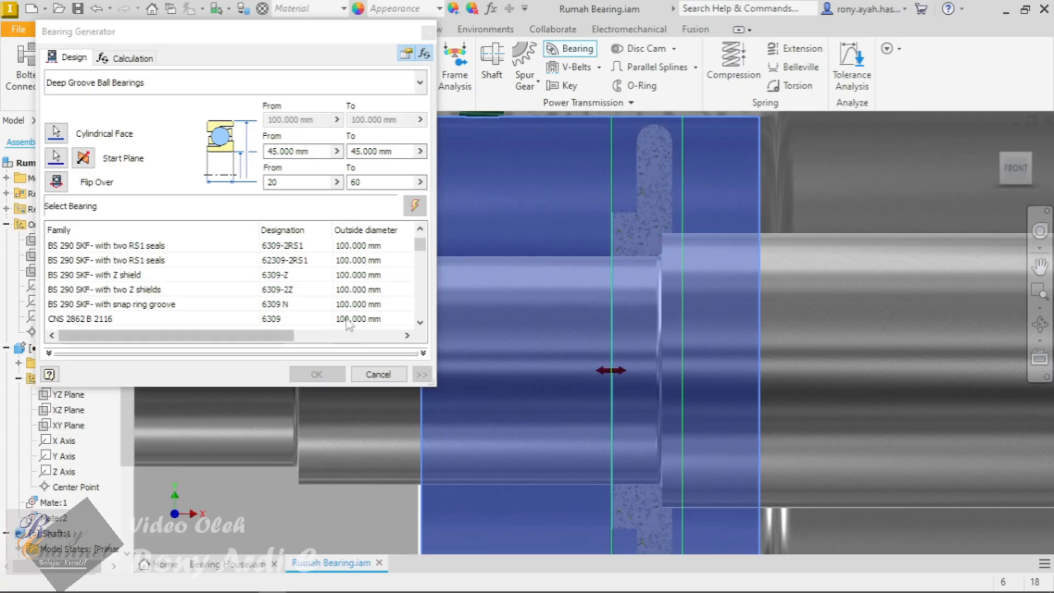
left_click(82, 159)
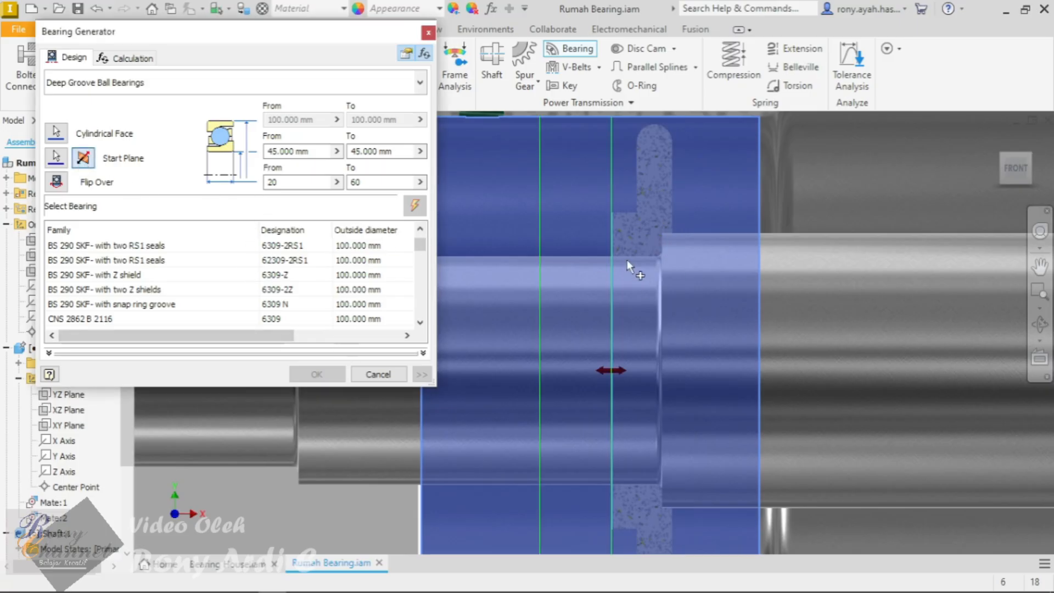
Step: Choose the SKF single row ball bearing 6309 for the second bearing and generate it with the proposed file name
scroll(627, 259, "down", 2)
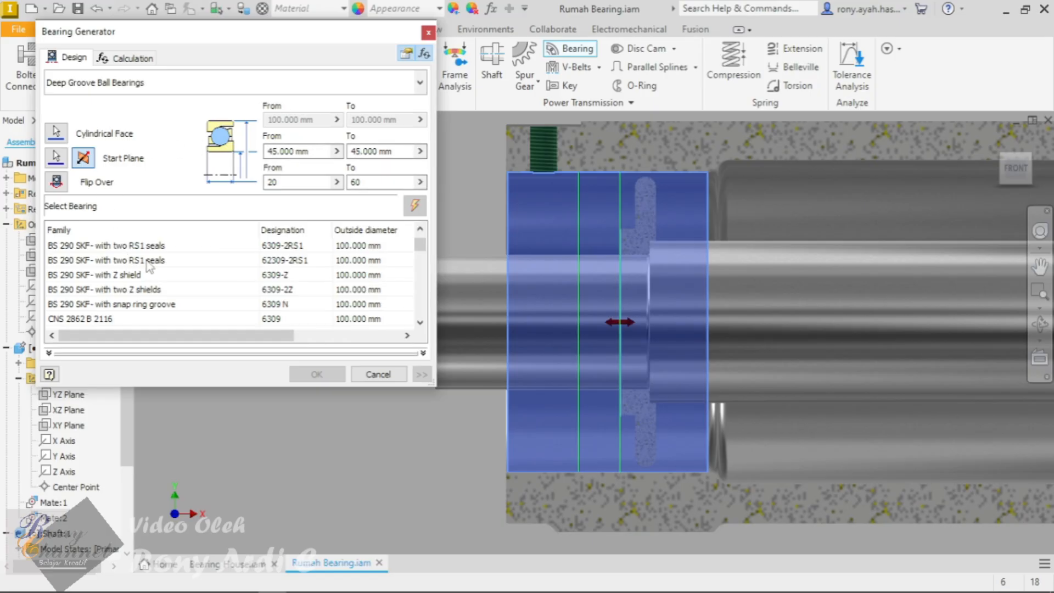
scroll(148, 267, "down", 3)
scroll(149, 269, "down", 3)
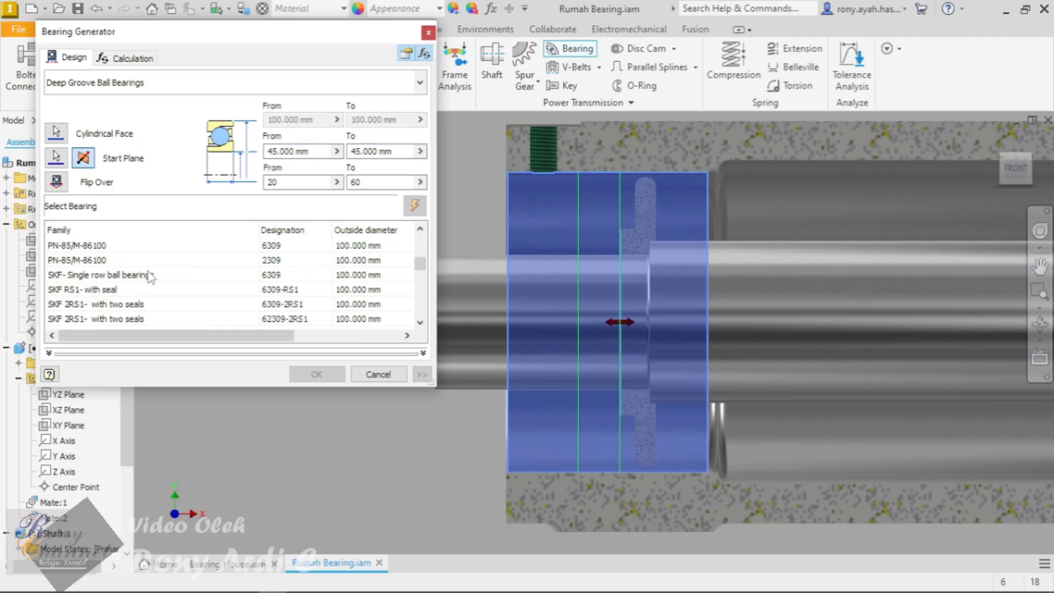
left_click(149, 275)
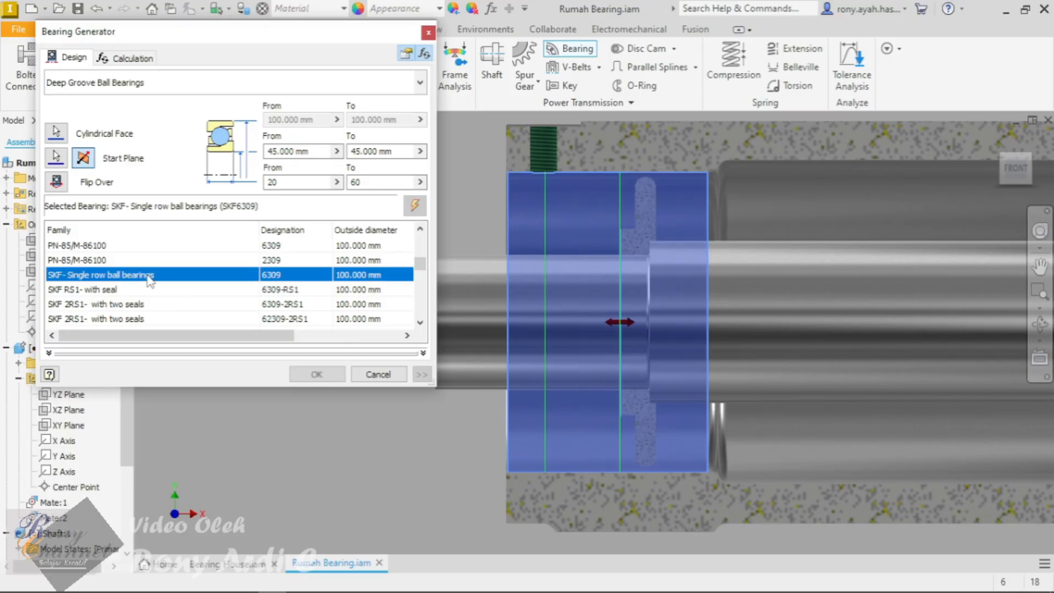
left_click(316, 374)
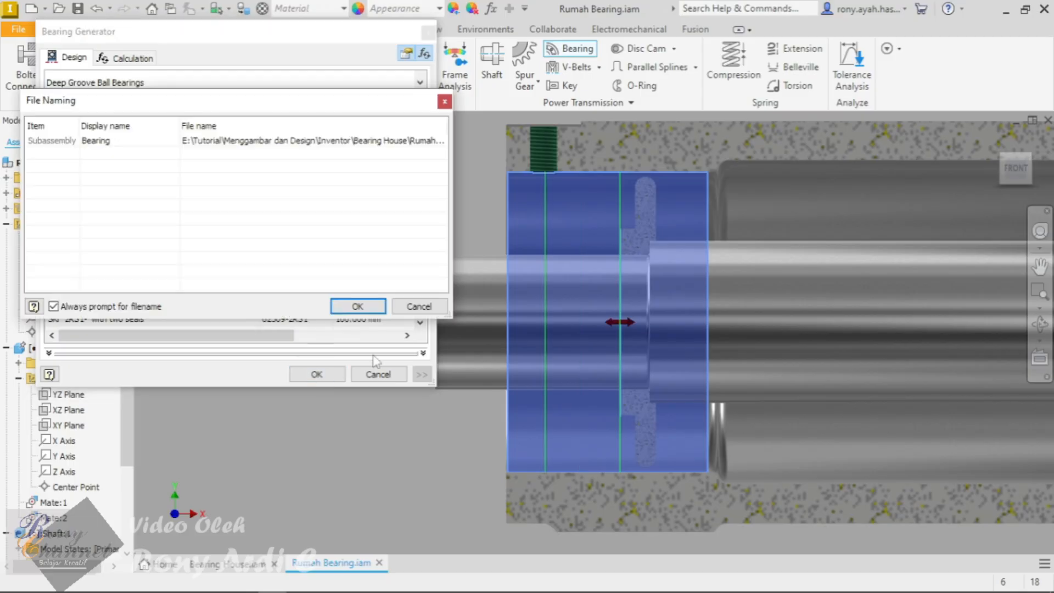
left_click(371, 309)
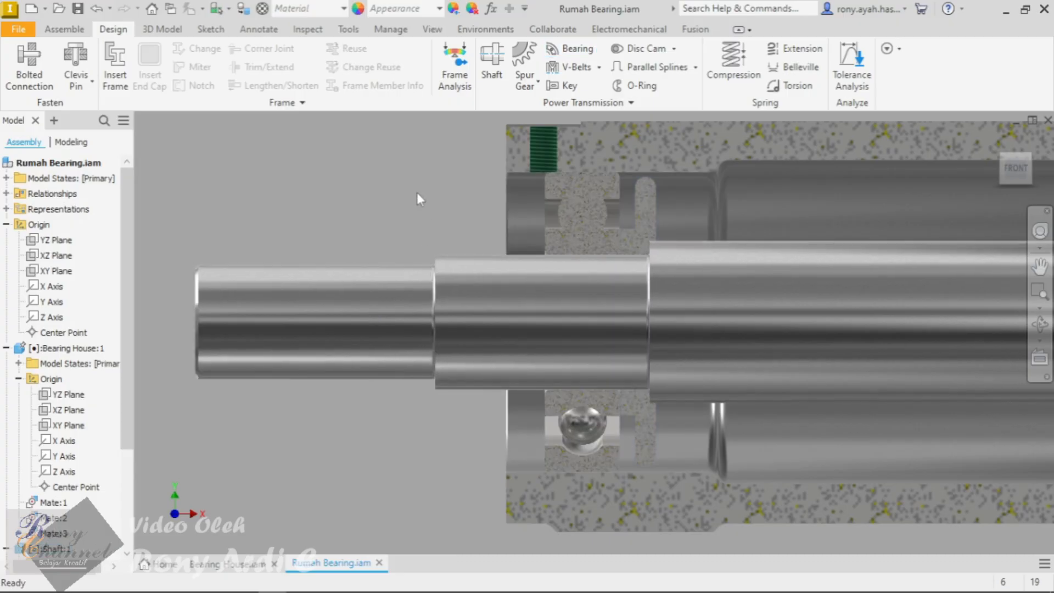
Step: Inspect both bearings in the sectioned housing from the front and isometrically, nudging the shaft to check its fit
scroll(415, 189, "up", 3)
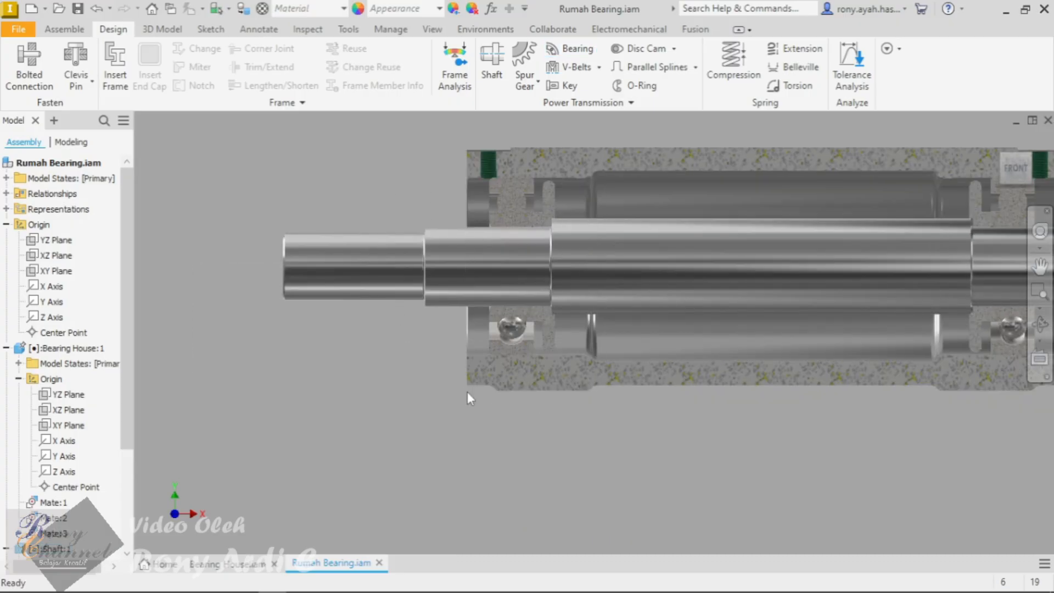
middle_click_drag(403, 391, 439, 393, "shift")
left_click(1025, 166)
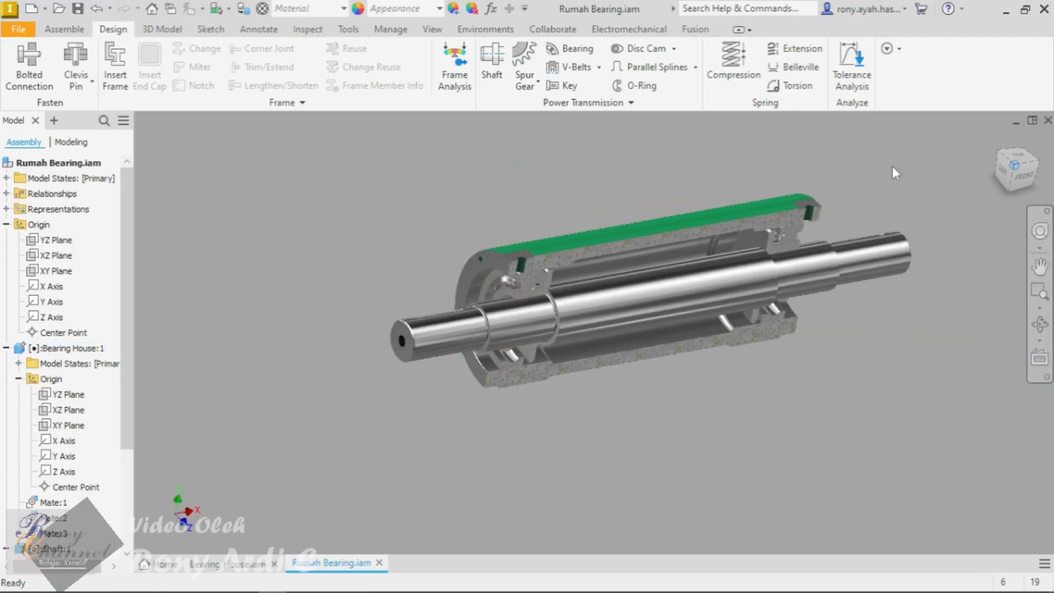
scroll(518, 401, "down", 5)
scroll(341, 310, "up", 3)
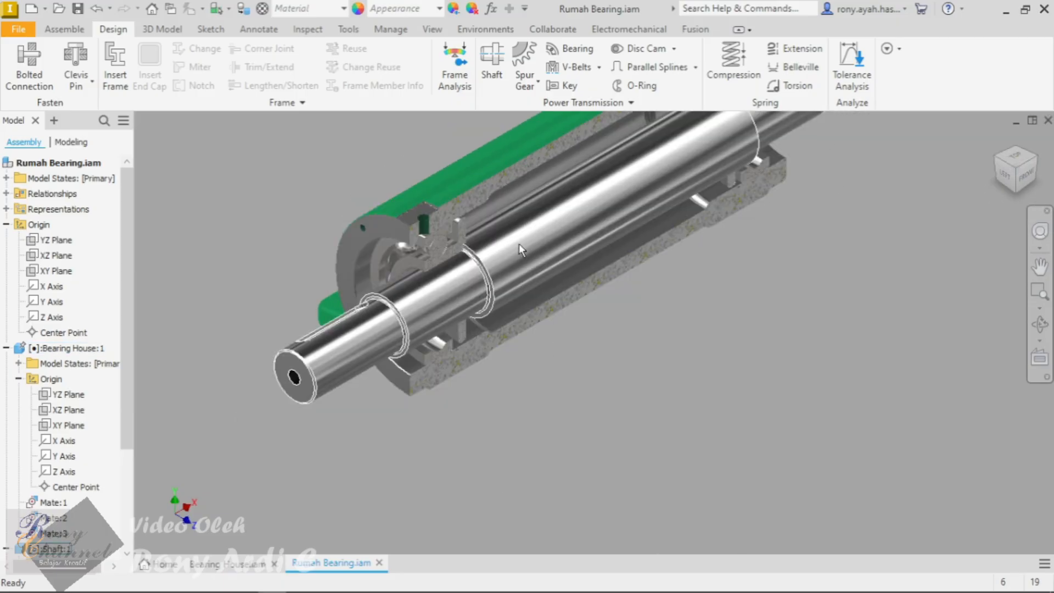
scroll(395, 225, "down", 3)
scroll(441, 200, "up", 6)
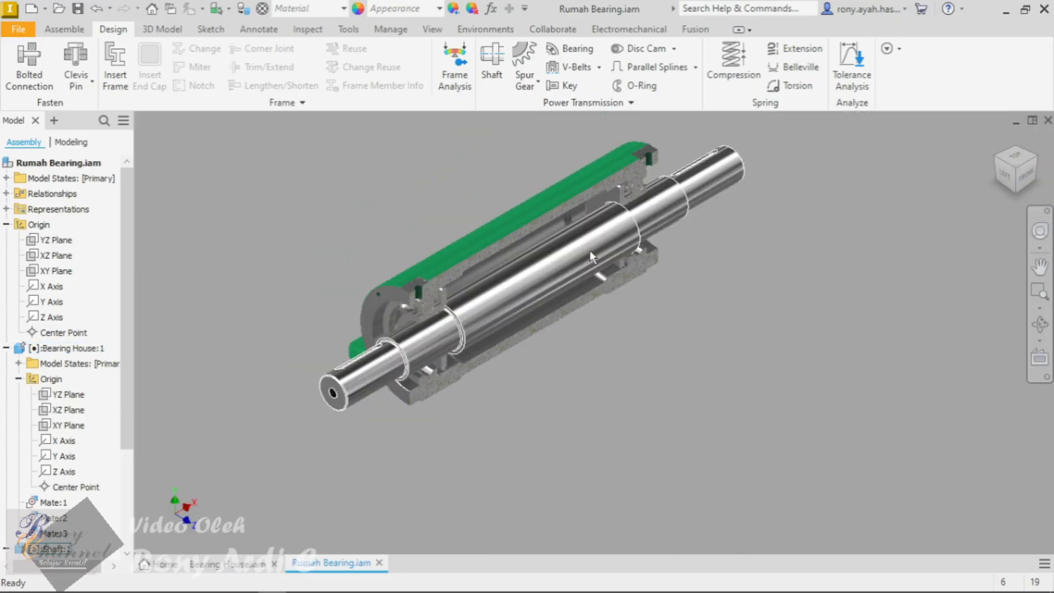
scroll(677, 167, "down", 8)
mouse_move(730, 302)
left_mouse_down()
mouse_move(669, 338)
mouse_move(723, 317)
mouse_move(723, 304)
left_mouse_up()
scroll(755, 235, "up", 5)
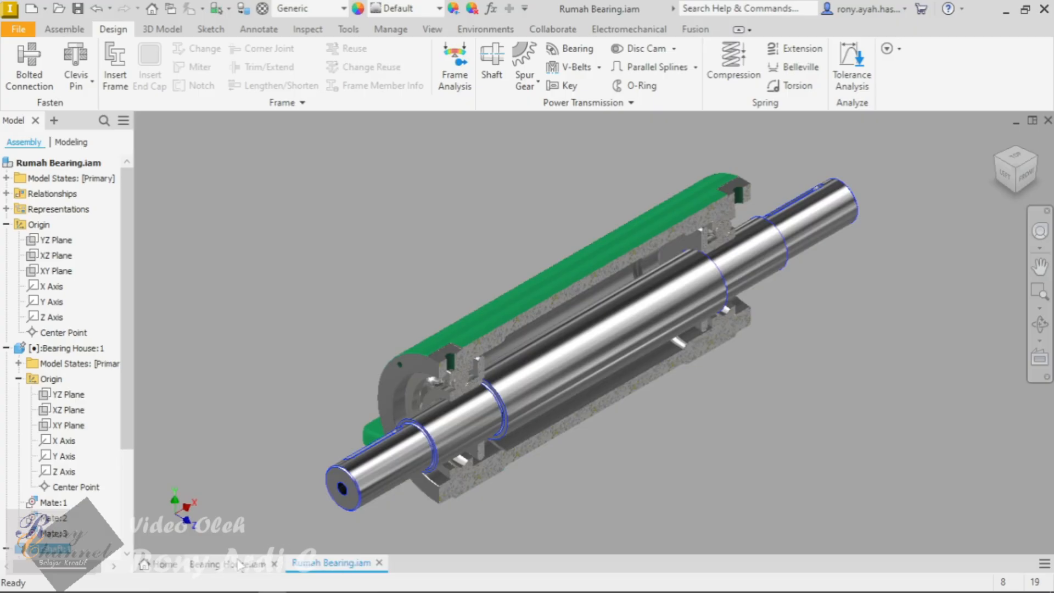
Step: Examine the finished Bearing House.iam assembly to identify the part between the bearing and the end cover
left_click(227, 563)
scroll(454, 199, "up", 4)
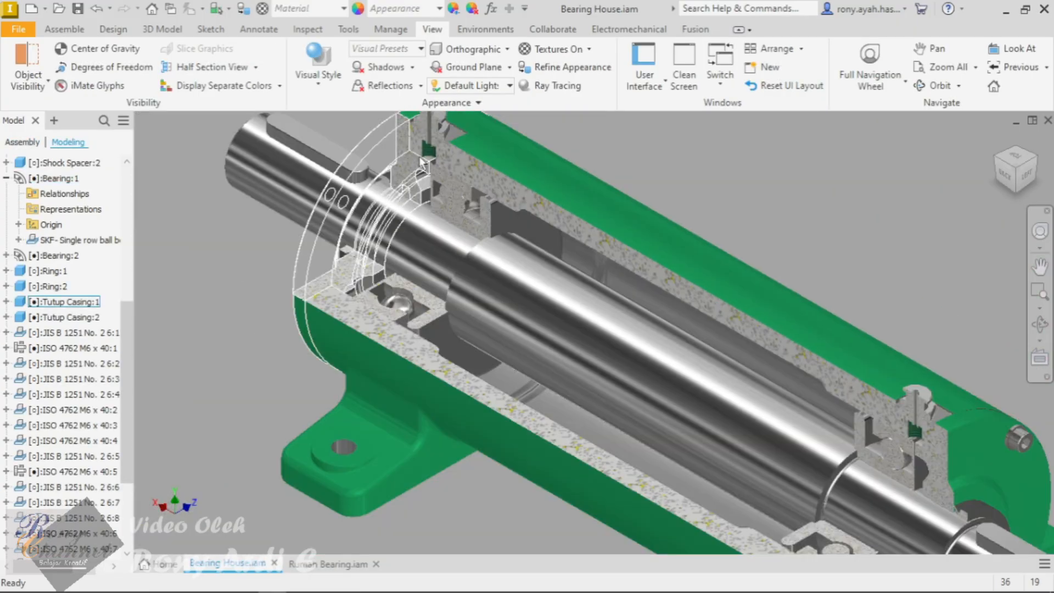
scroll(417, 157, "down", 6)
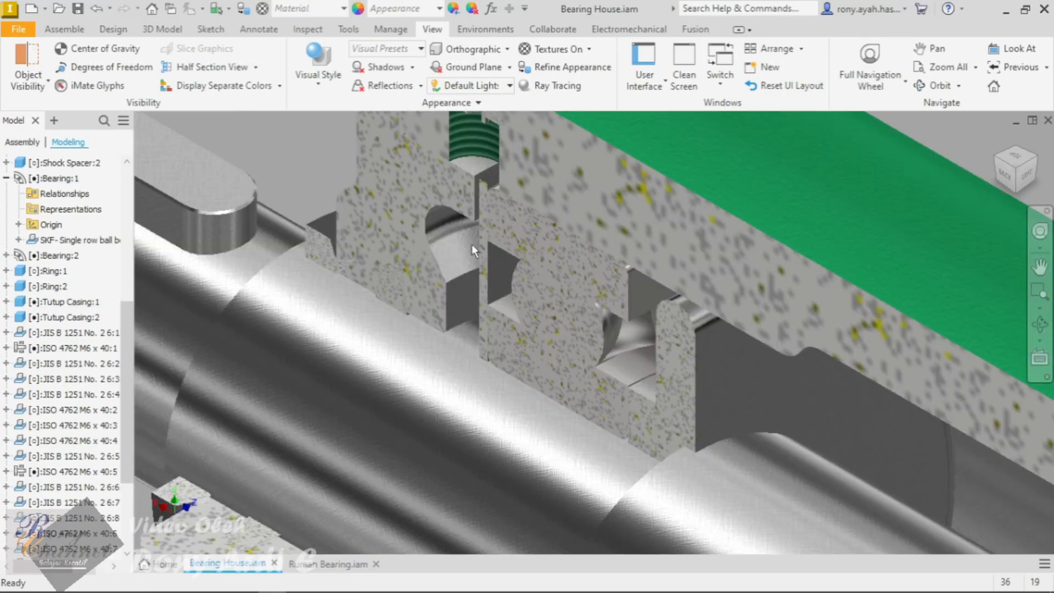
left_click(496, 278)
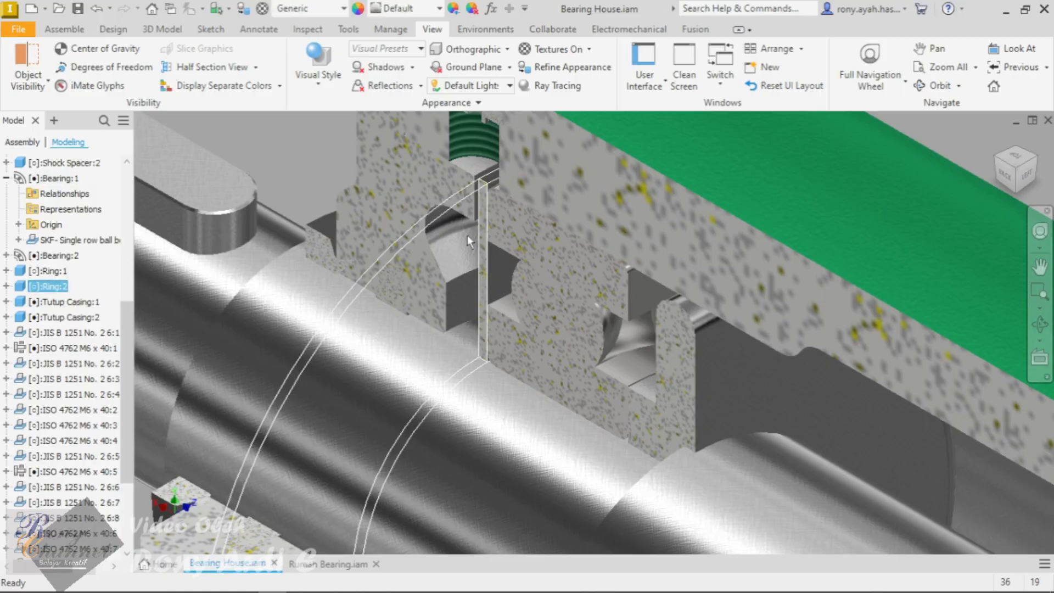
scroll(466, 235, "up", 10)
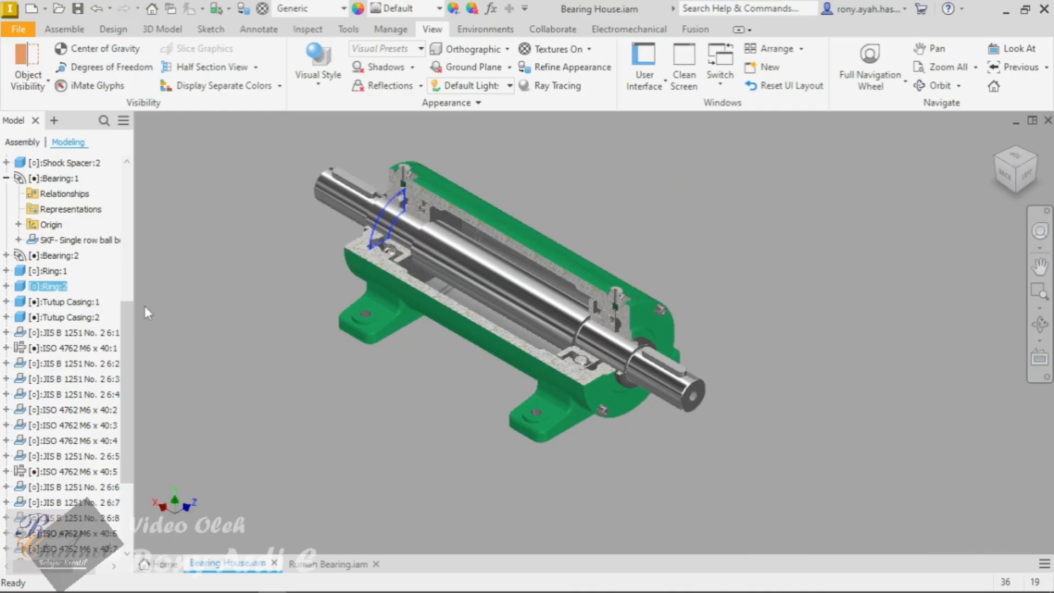
left_click(387, 422)
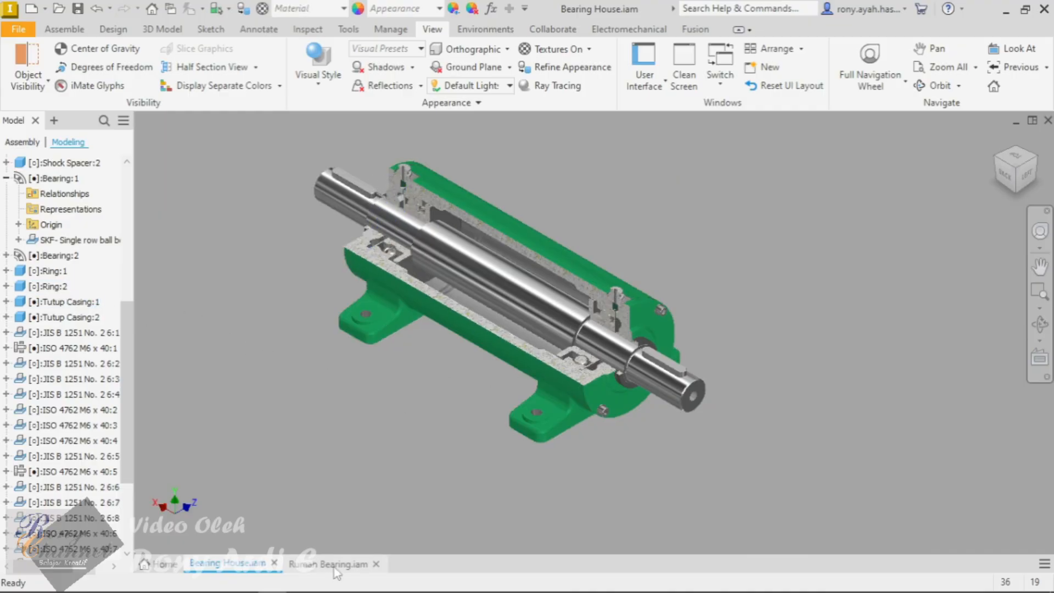
Step: Return to Rumah Bearing.iam, adjust the shaft along its axis, and insert Ring.ipt from the Bearing House folder
left_click(334, 569)
scroll(486, 416, "down", 5)
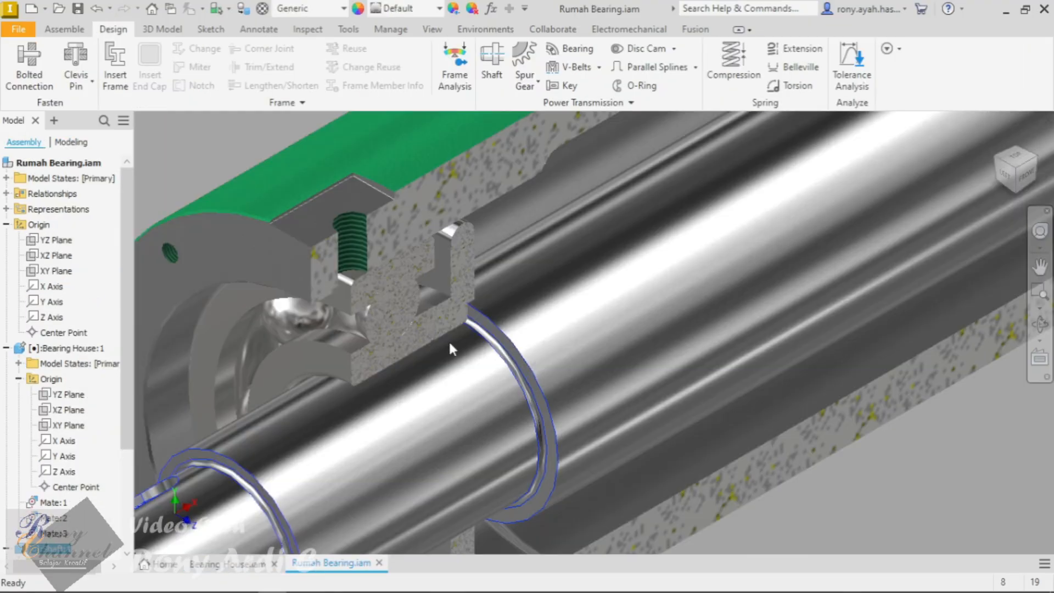
scroll(585, 271, "up", 3)
left_click_drag(449, 385, 420, 408)
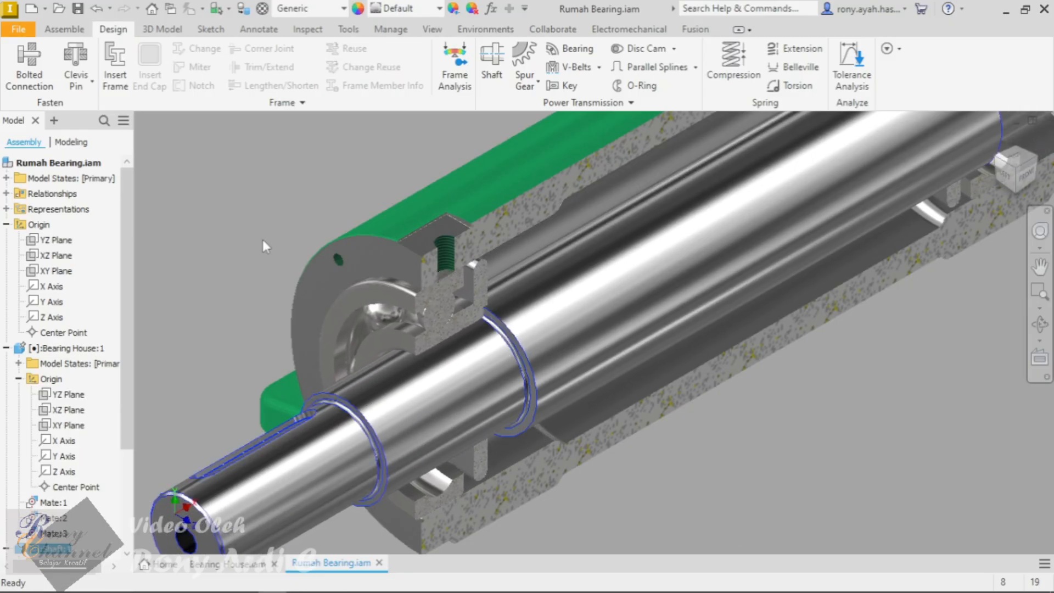
left_click(64, 29)
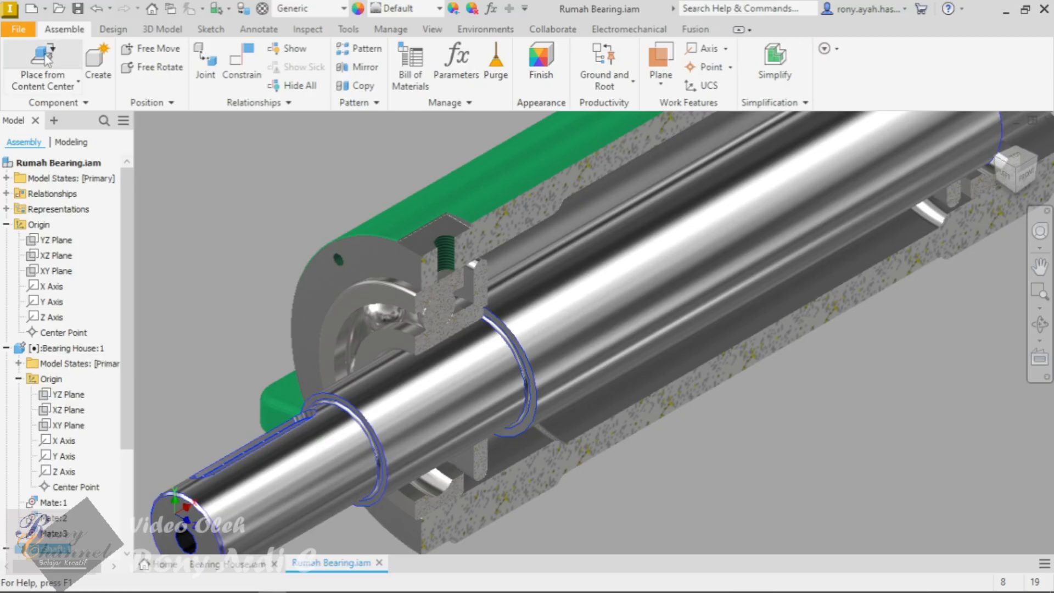
left_click(41, 88)
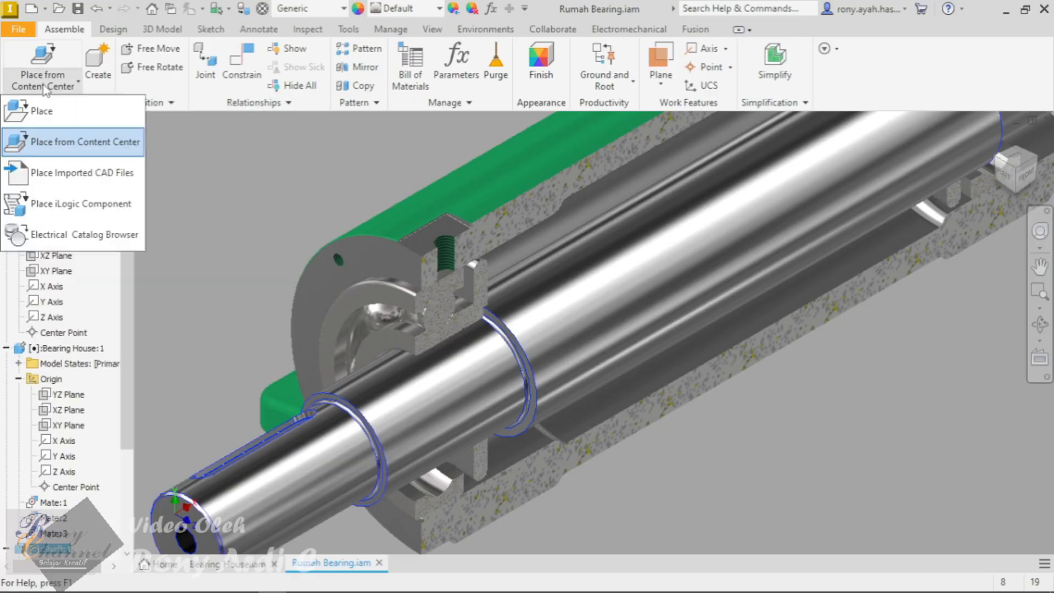
left_click(54, 112)
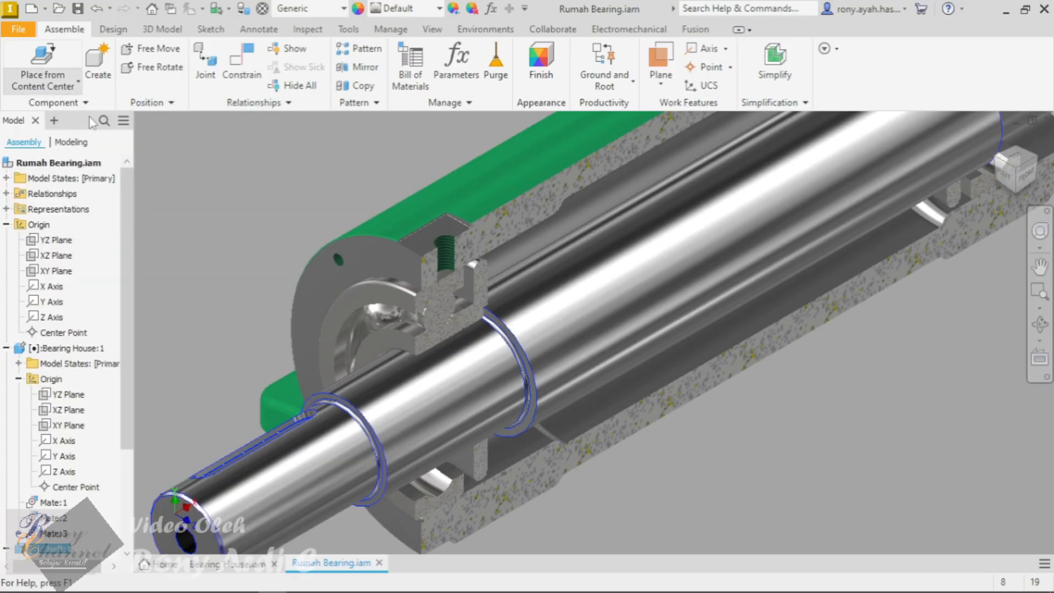
double_click(810, 241)
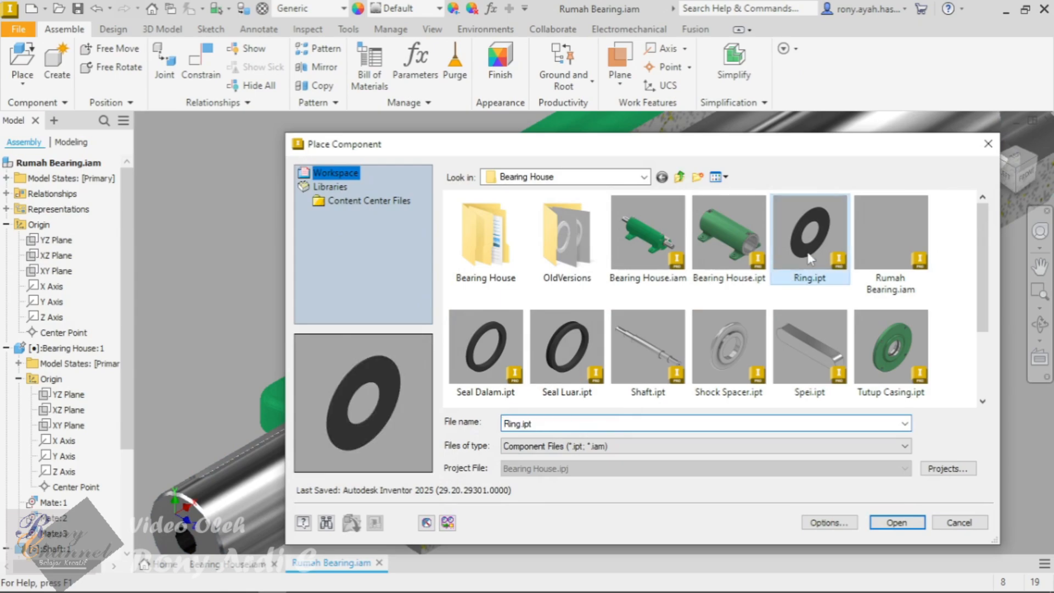
Step: Place two instances of Ring.ipt beside the bearing housing and position the second ring near the far end of the shaft
scroll(471, 235, "down", 5)
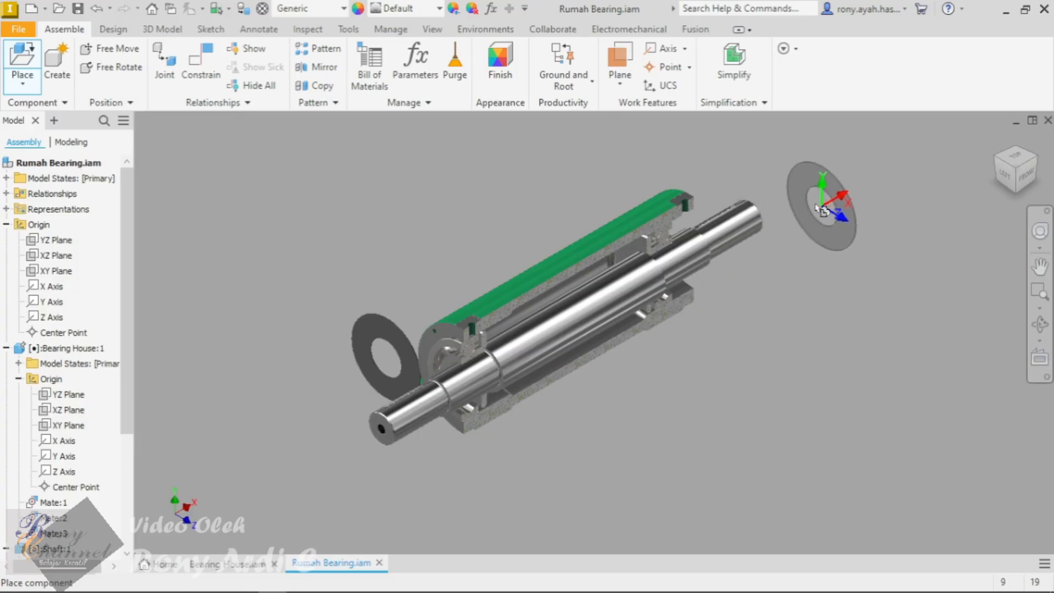
right_click(471, 184)
left_click(529, 203)
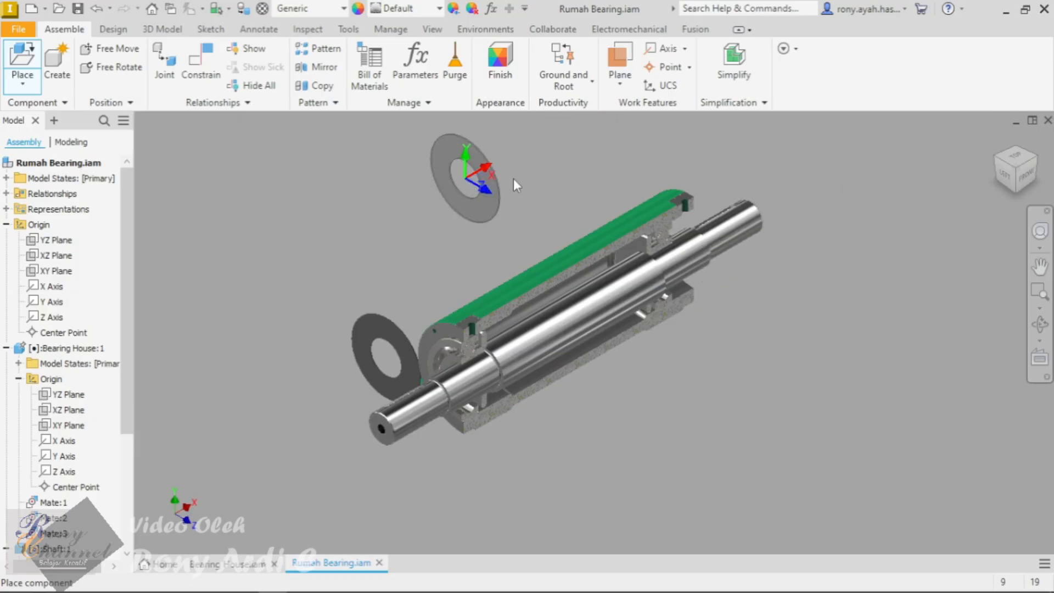
scroll(39, 432, "down", 4)
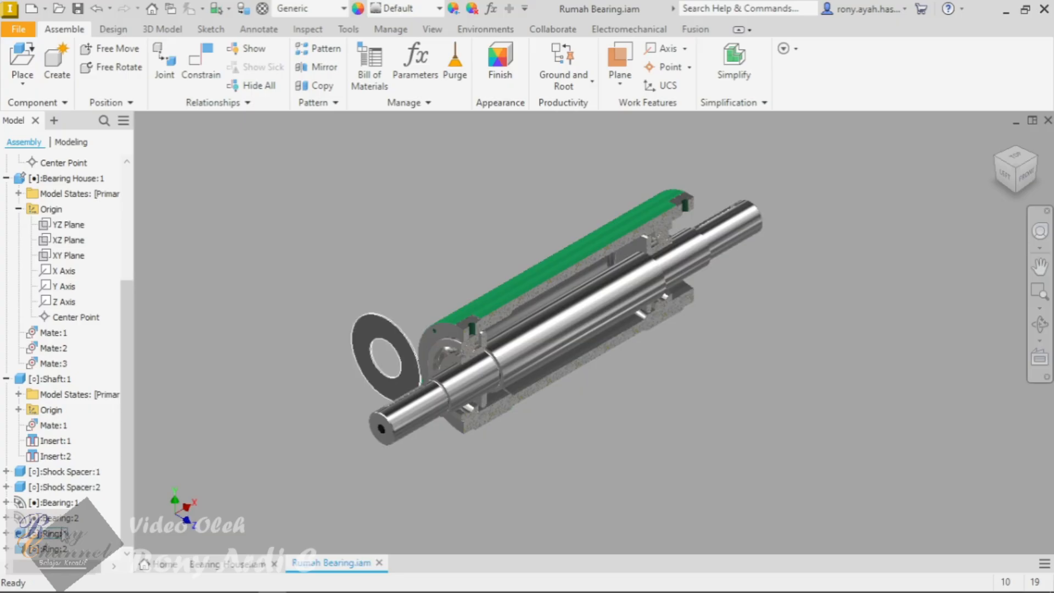
left_click(56, 549)
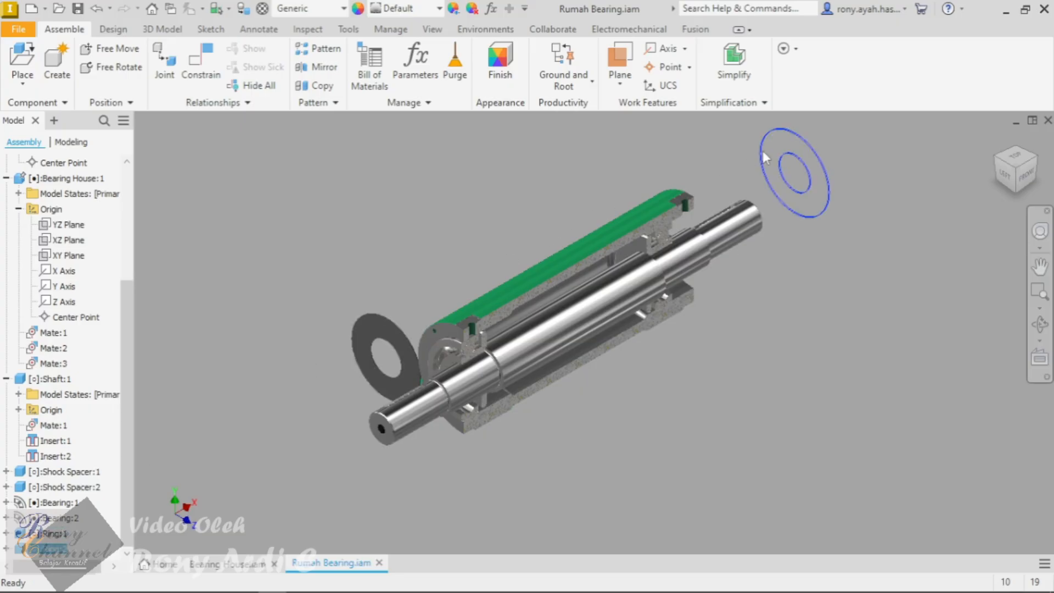
left_click(795, 323)
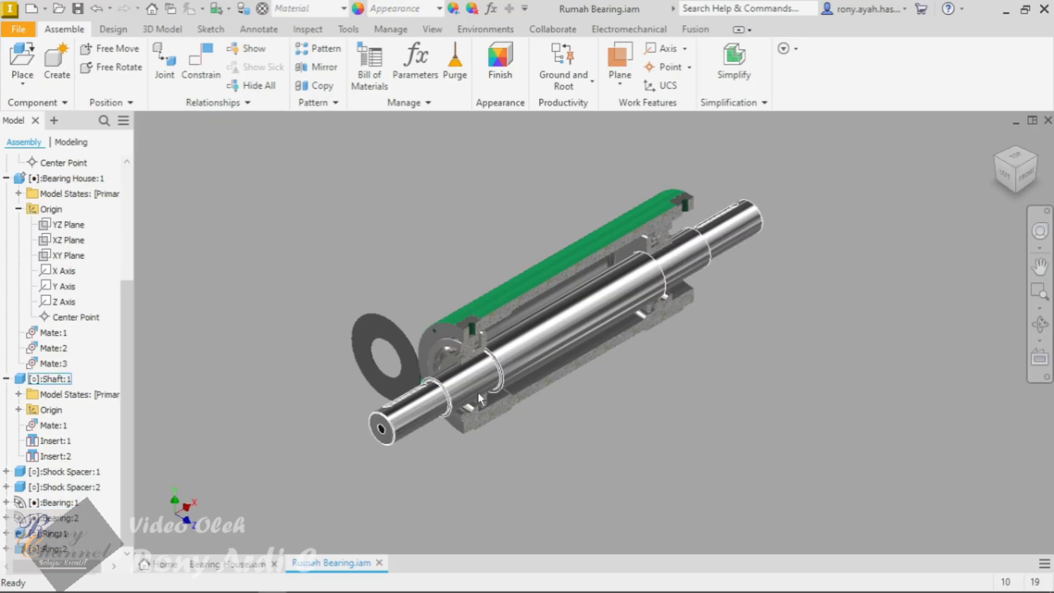
Step: Delete the half section view so the complete bearing housing is displayed
scroll(461, 373, "up", 3)
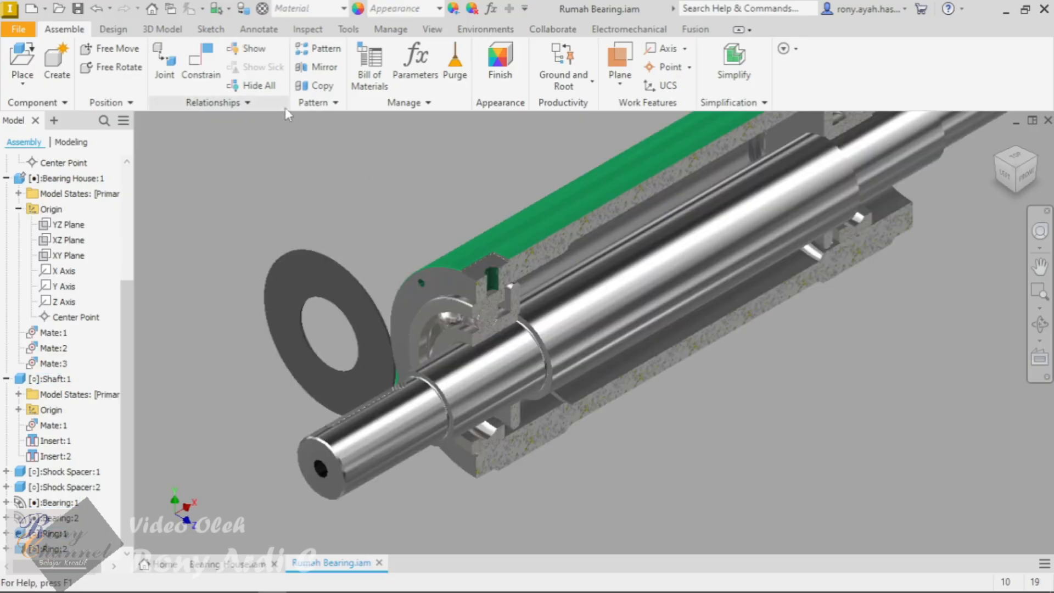
left_click(431, 30)
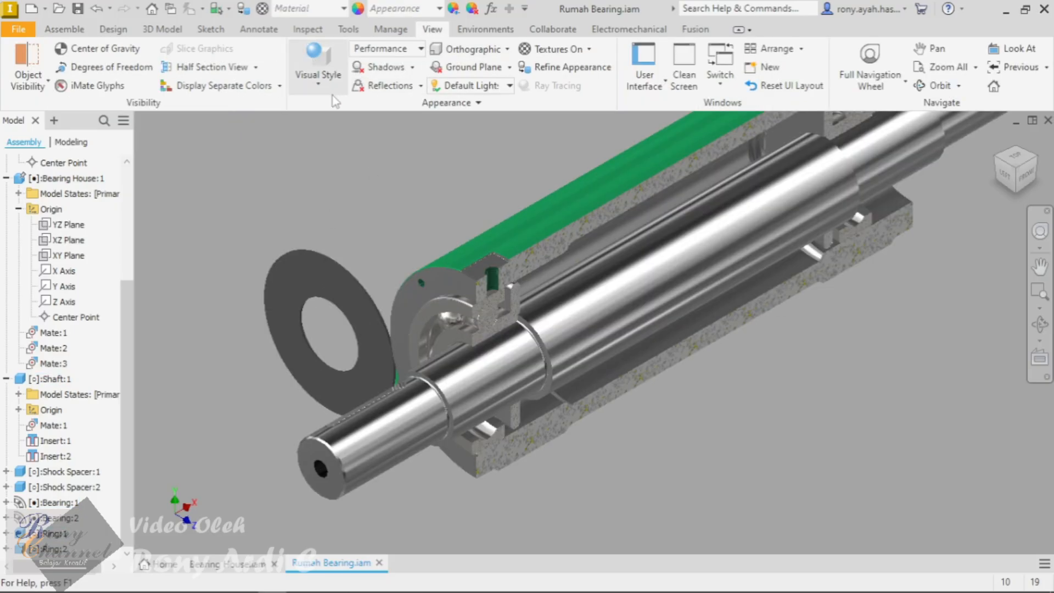
left_click(256, 67)
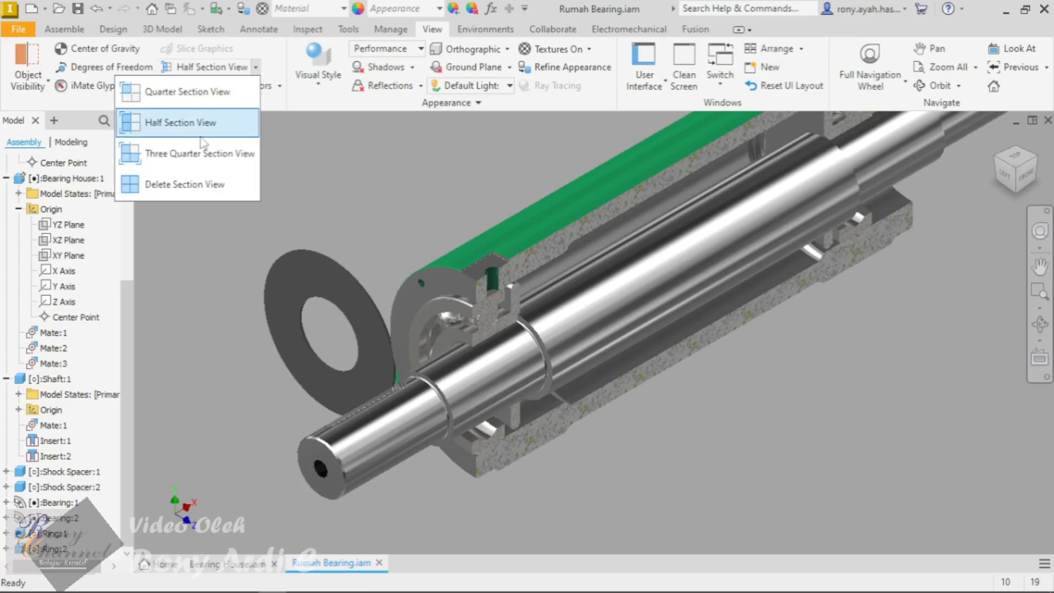
left_click(181, 184)
scroll(313, 309, "down", 2)
scroll(313, 319, "up", 4)
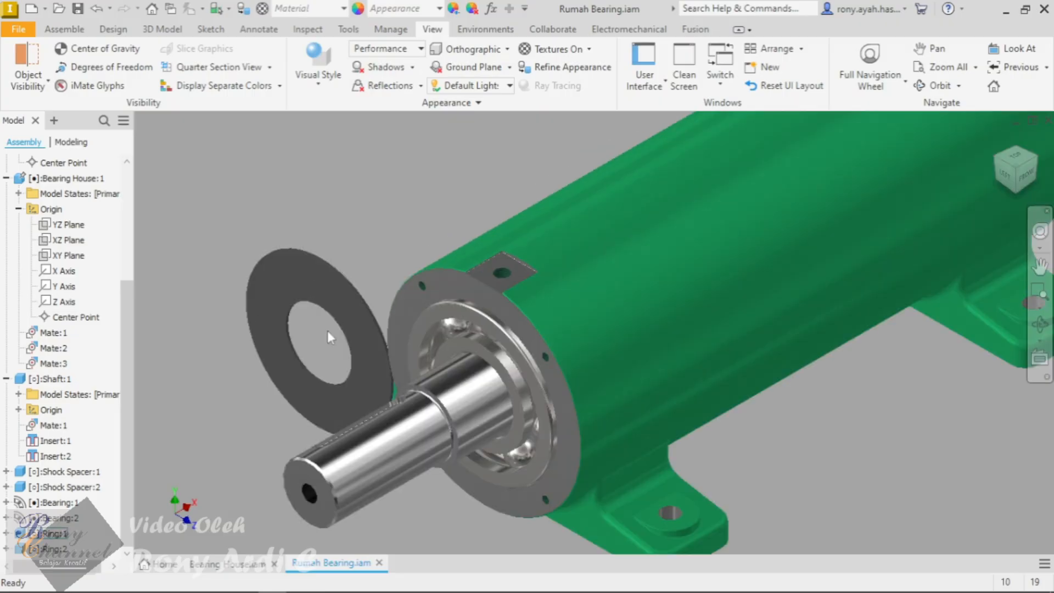
Step: Use Assemble to constrain the first ring's bore edge to the near bearing's inner race edge with a 0 mm offset
left_click(66, 30)
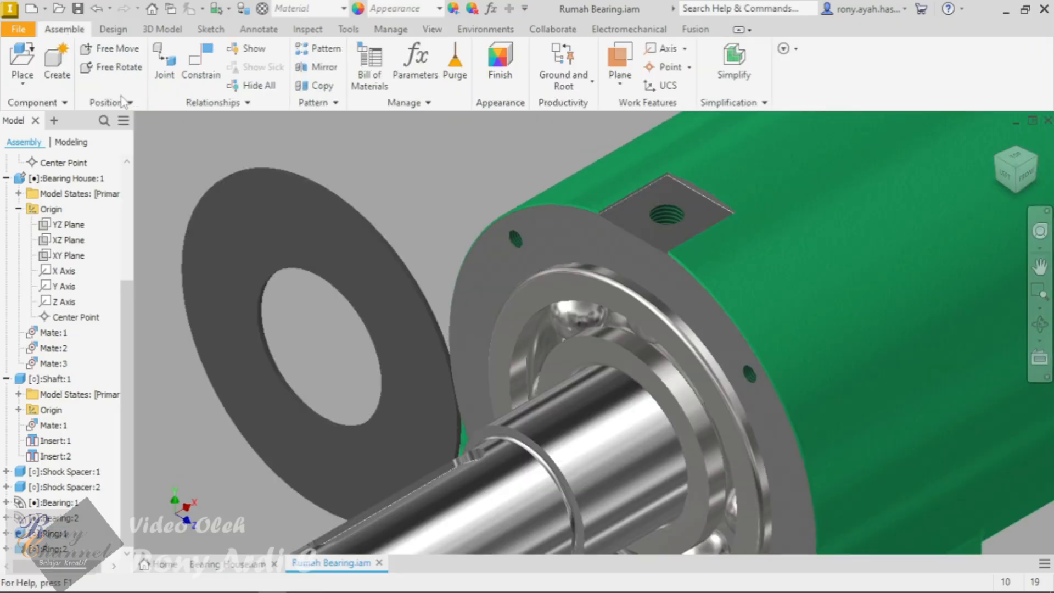
left_click(206, 106)
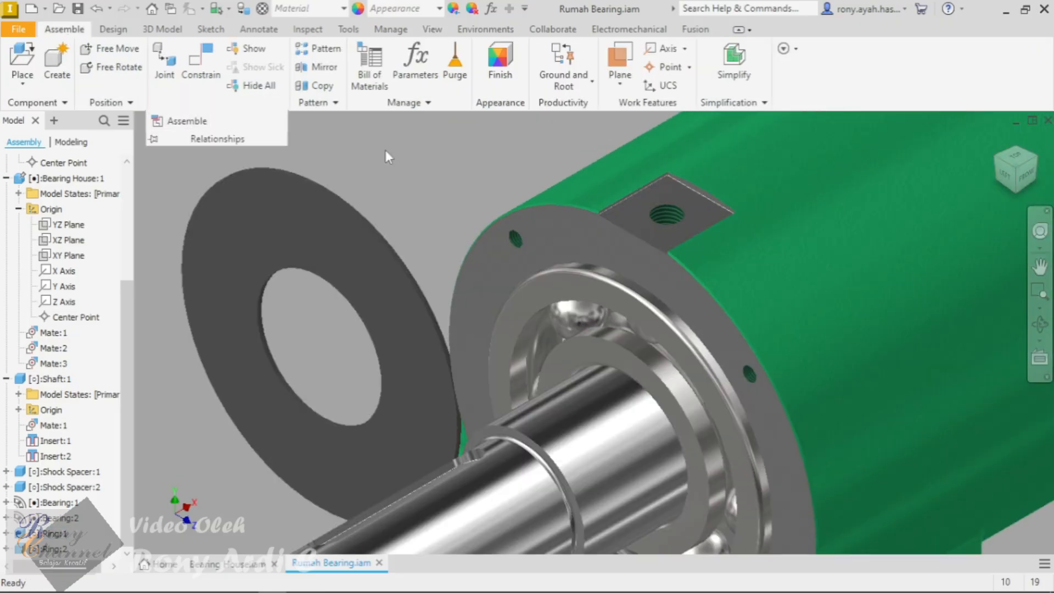
left_click(233, 105)
left_click(198, 128)
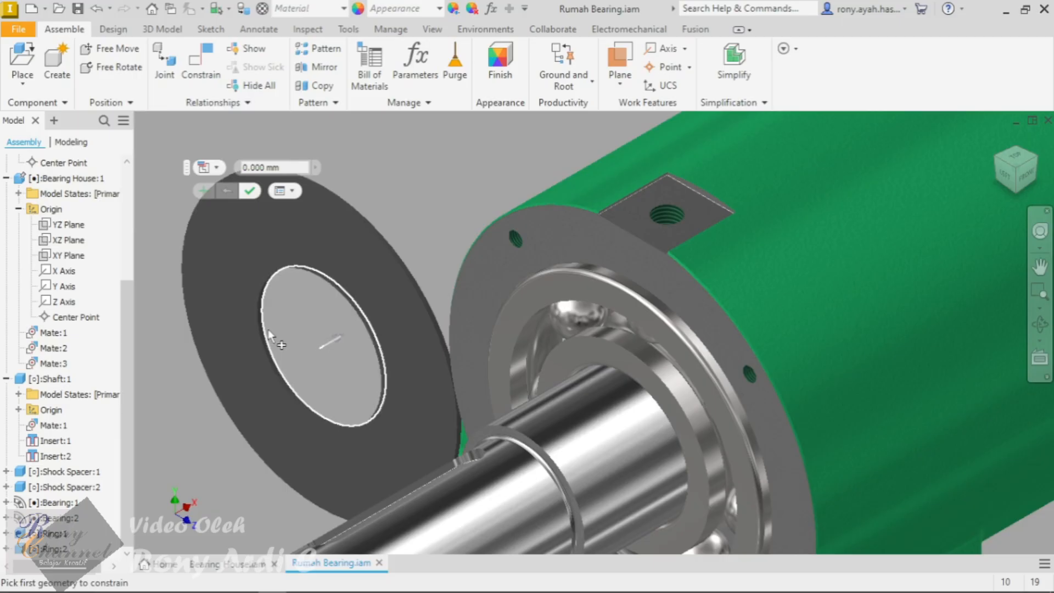
left_click(269, 331)
scroll(361, 302, "down", 3)
scroll(536, 348, "up", 8)
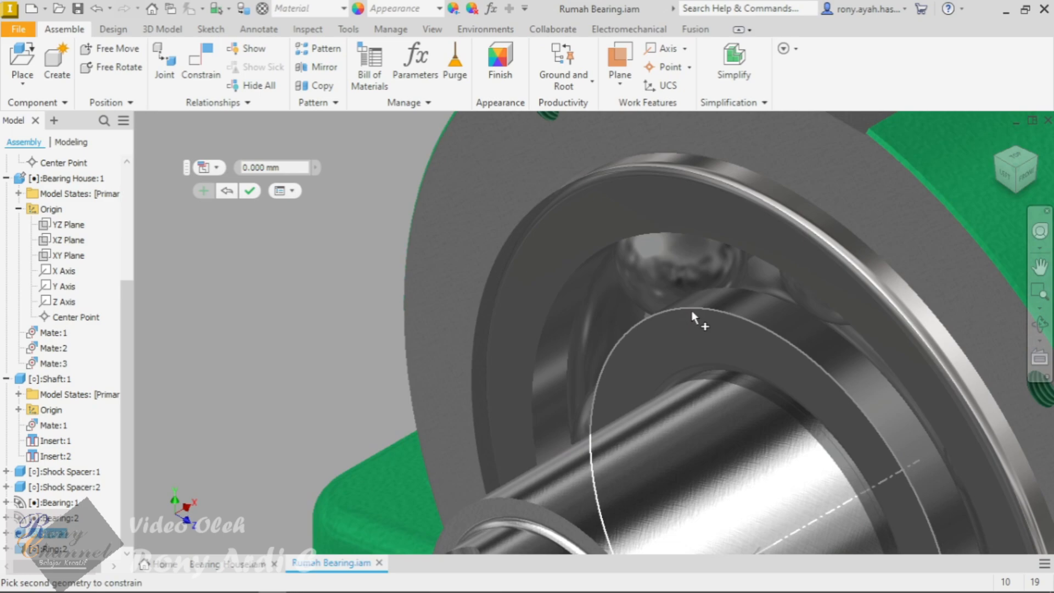
left_click(693, 313)
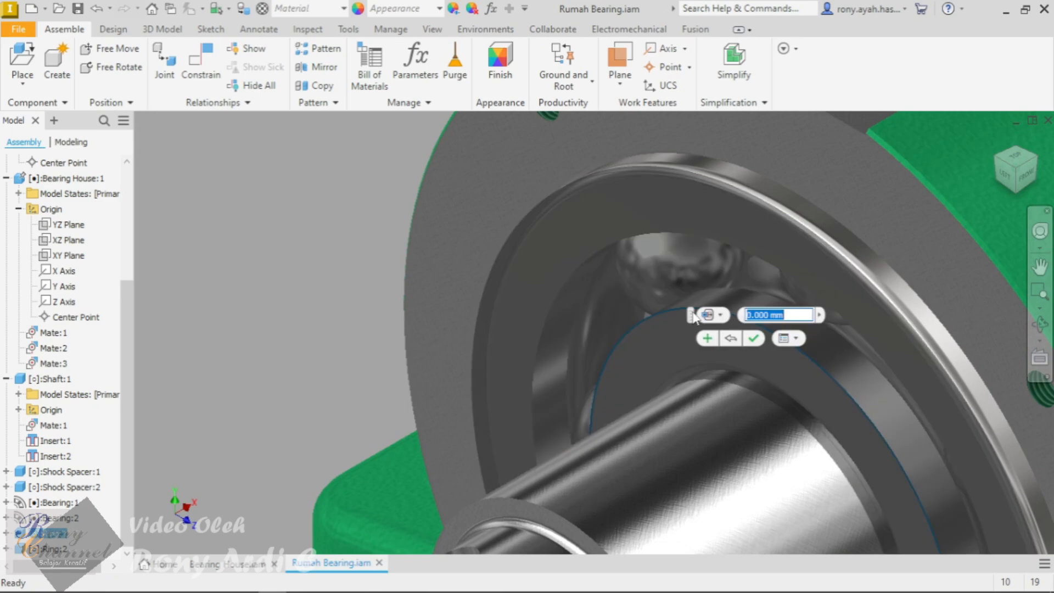
left_click(752, 338)
scroll(338, 329, "down", 8)
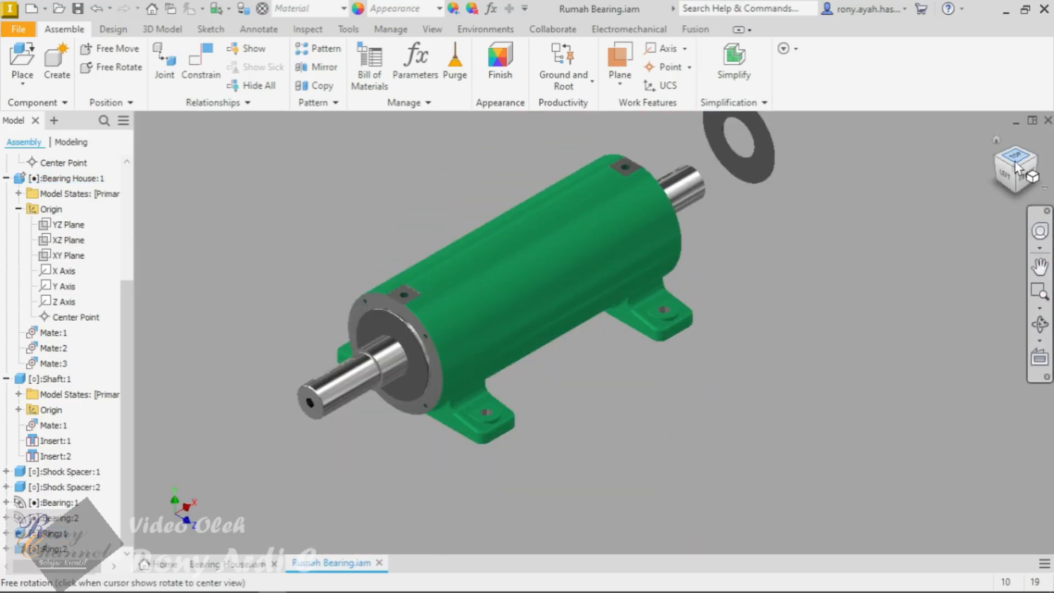
scroll(739, 140, "up", 8)
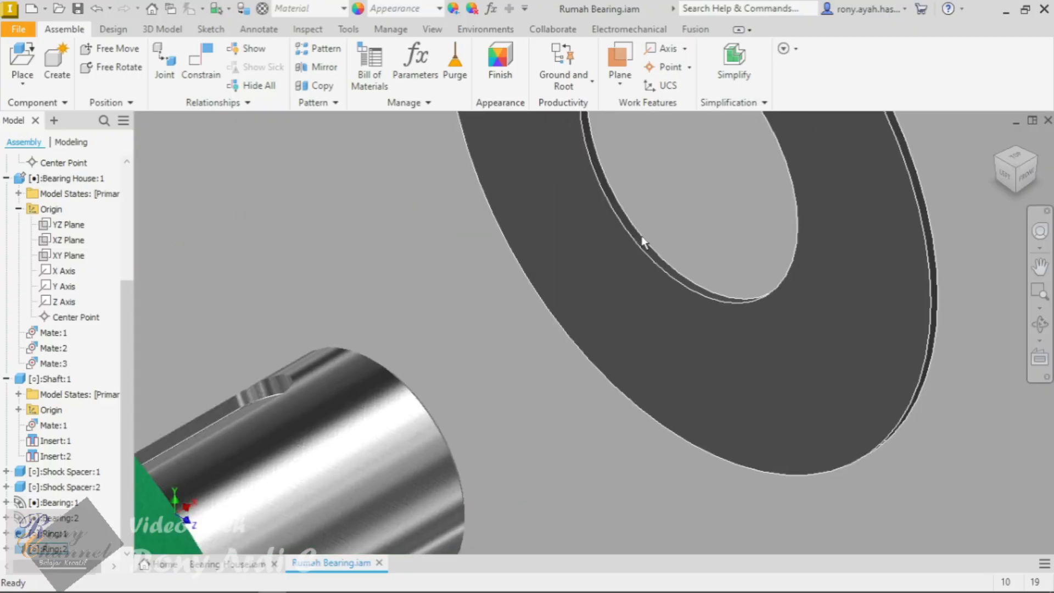
left_click(201, 64)
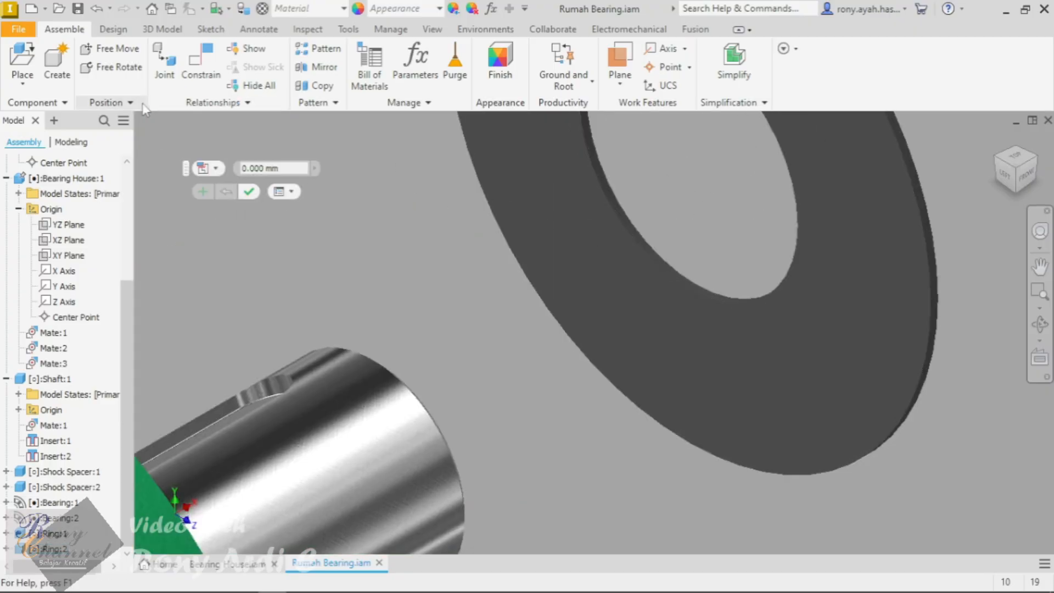
left_click(618, 220)
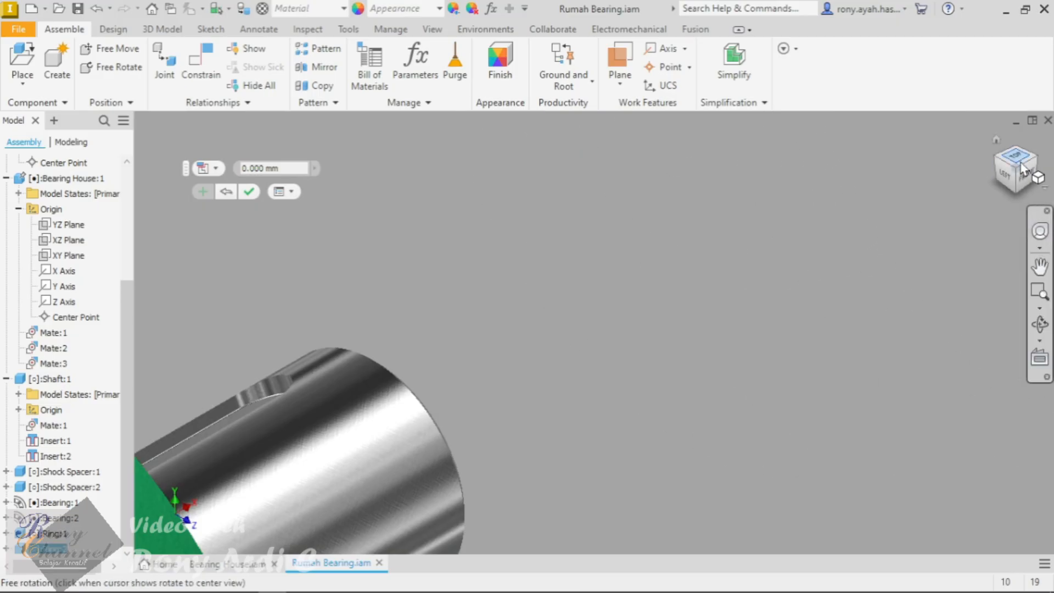
left_click(1035, 160)
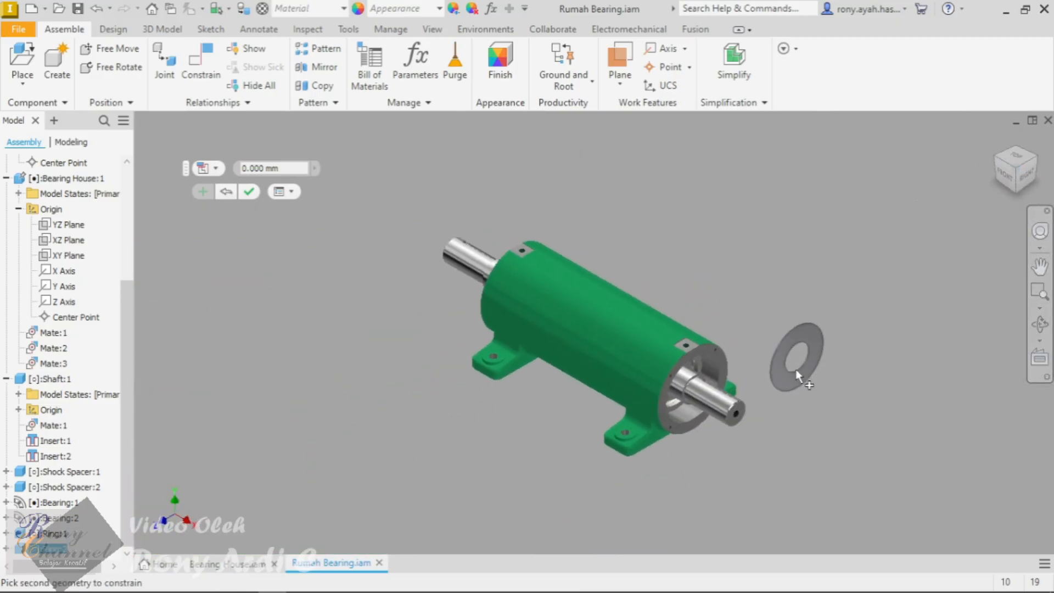
scroll(732, 385, "down", 5)
scroll(424, 150, "down", 3)
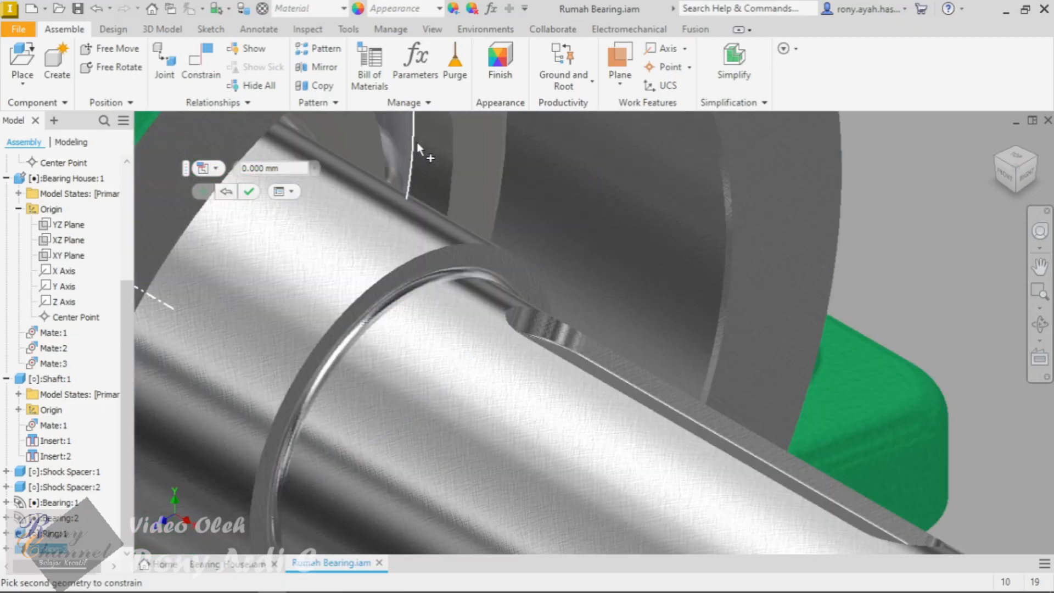
scroll(445, 226, "up", 6)
left_click_drag(689, 239, 755, 249)
right_click(755, 250)
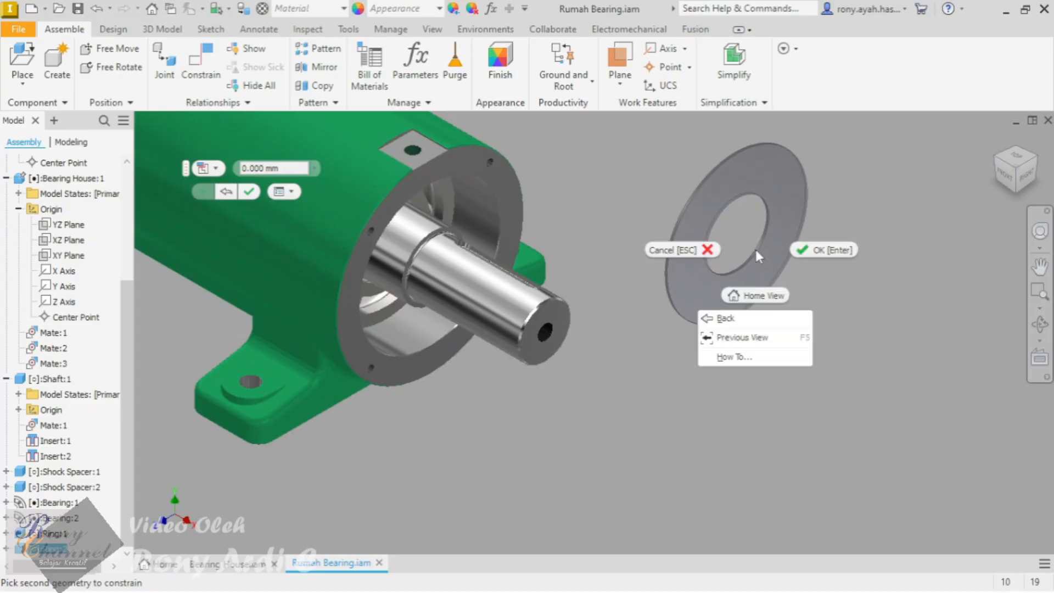
left_click(816, 251)
Step: Slide the shaft outward to expose the bearing at the other end and move the second ring clear of the housing
left_click_drag(482, 282, 535, 313)
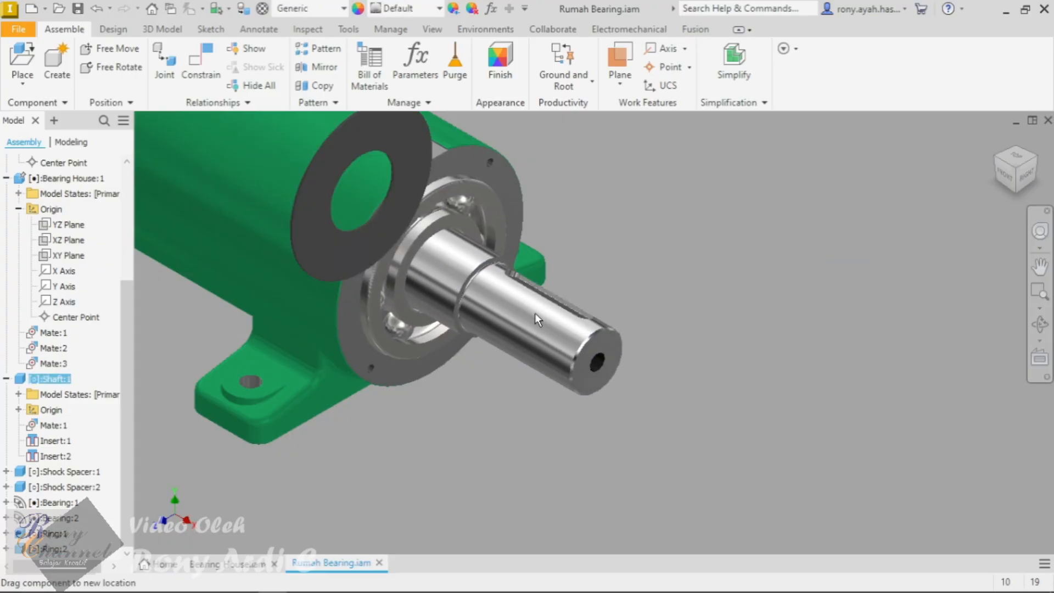
scroll(403, 196, "up", 5)
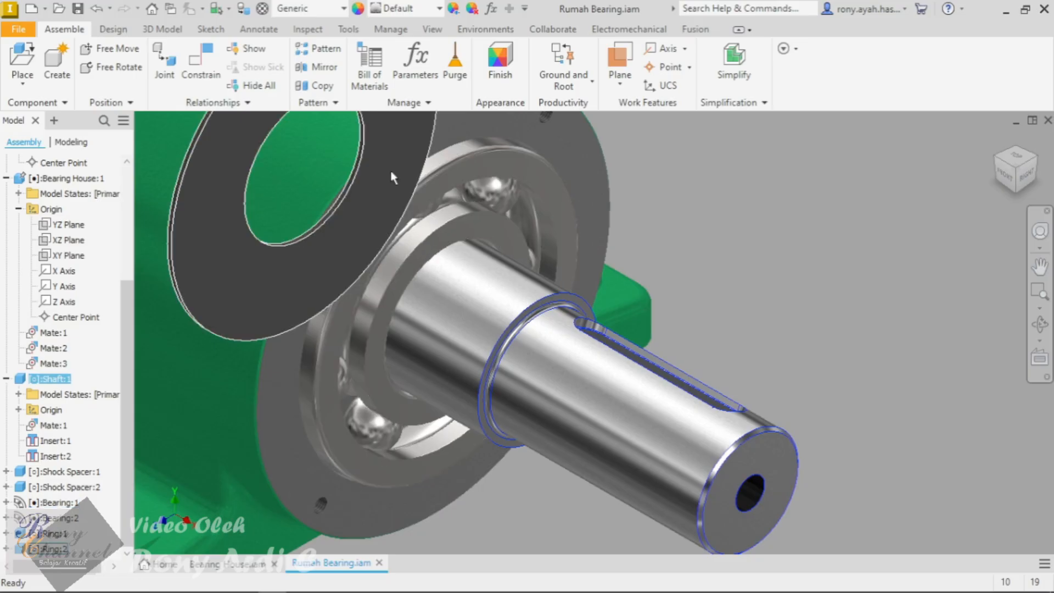
left_click_drag(393, 178, 697, 180)
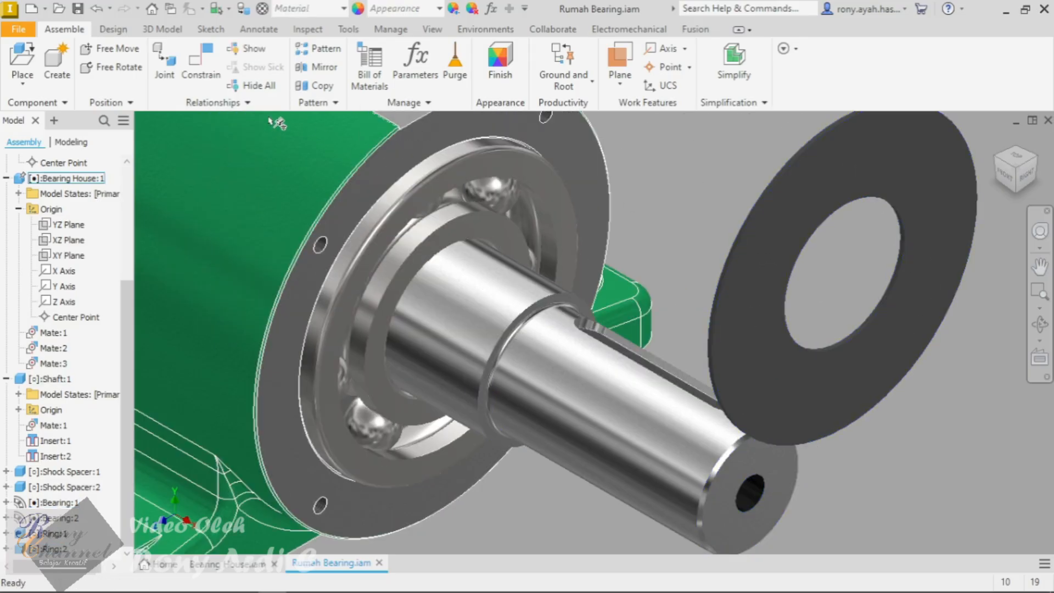
Step: Constrain the second ring's bore edge to the exposed bearing's inner race edge with a 0 mm offset
key("c")
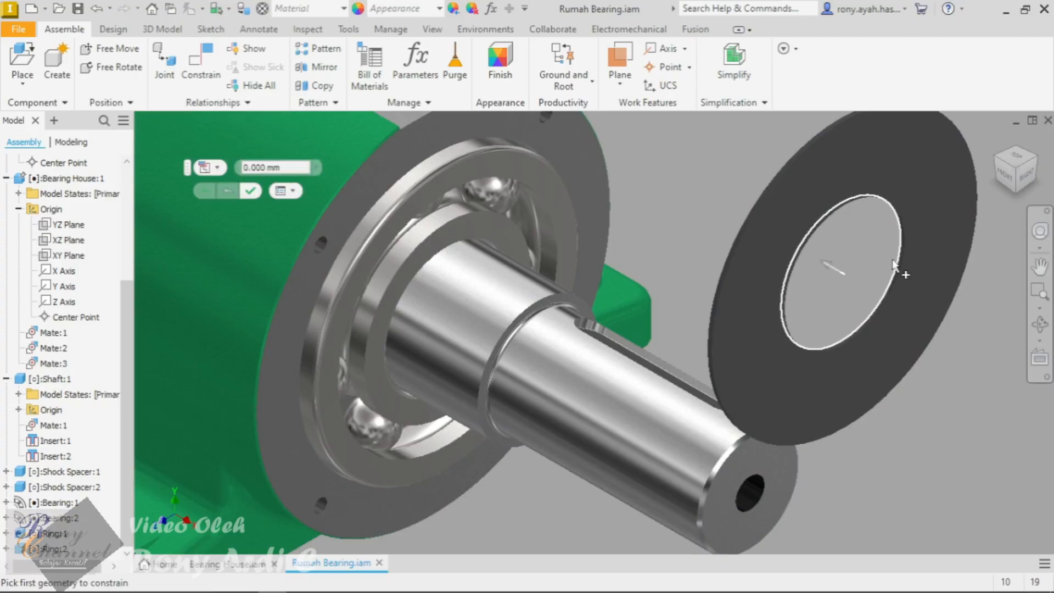
left_click(894, 266)
scroll(538, 232, "up", 6)
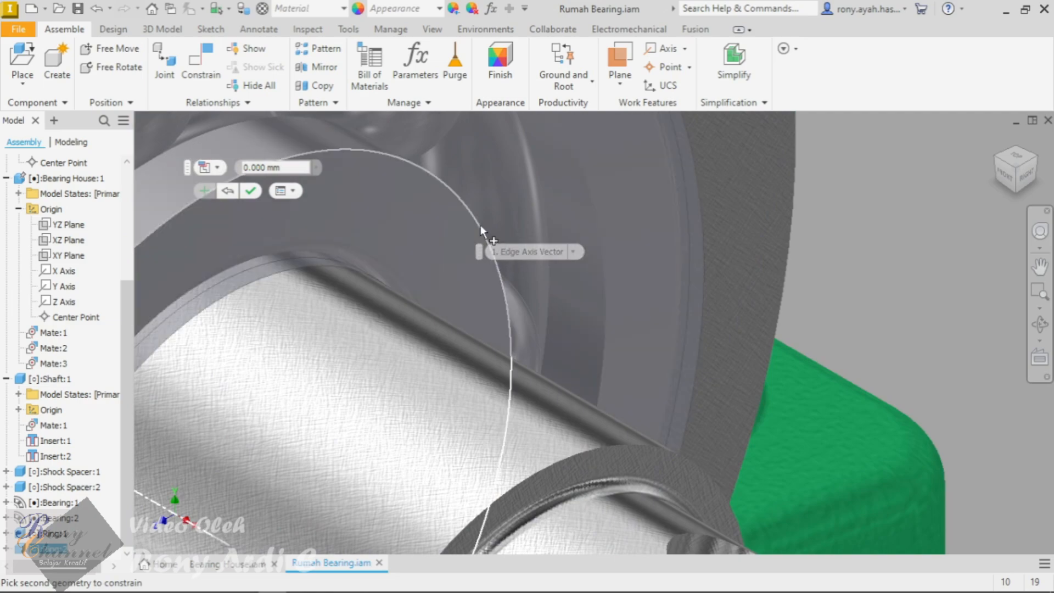
left_click(481, 227)
scroll(545, 266, "down", 2)
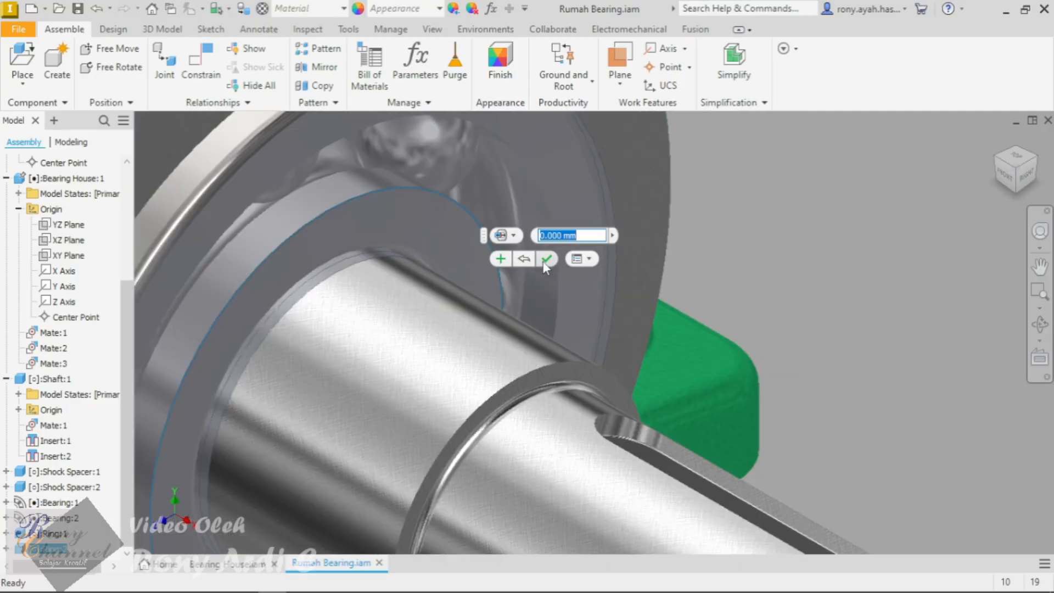
left_click(548, 260)
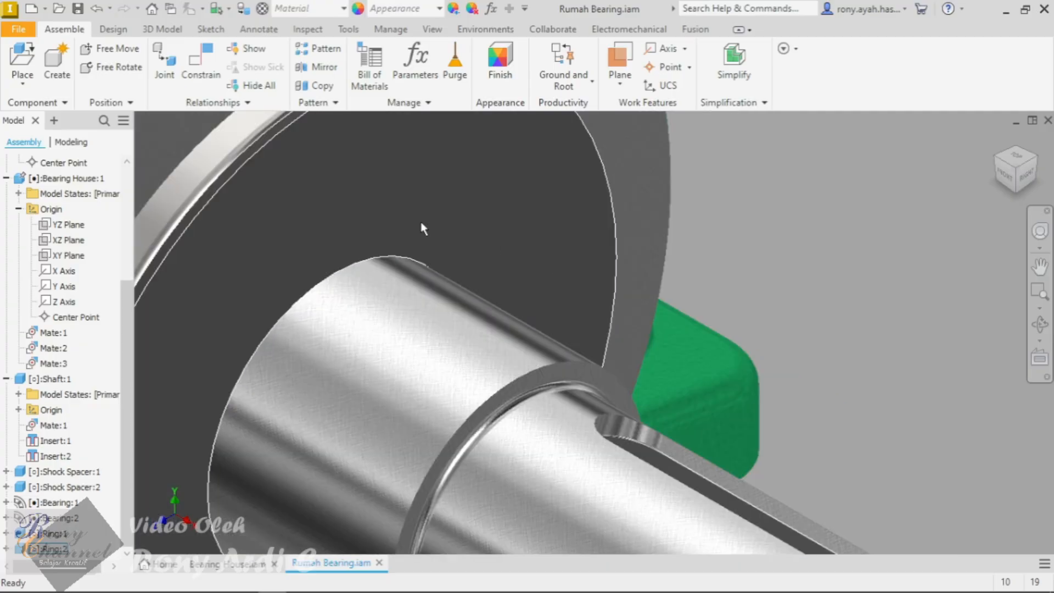
Step: Slide the shaft with its bearings and rings along the housing axis and leave the second ring inside the housing bore
scroll(430, 203, "down", 4)
left_click_drag(525, 281, 589, 315)
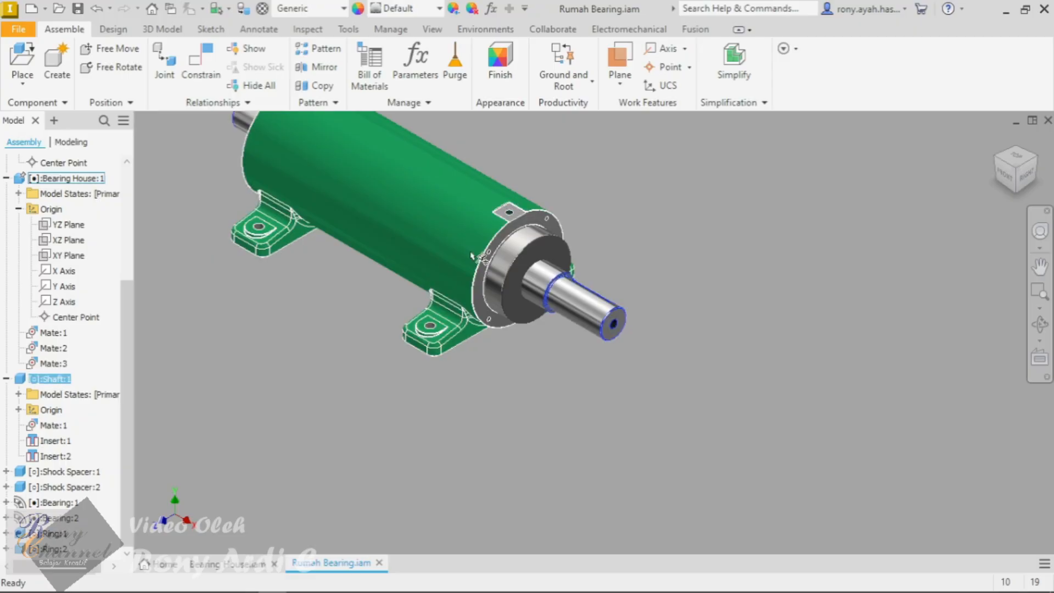
scroll(465, 225, "up", 5)
scroll(683, 297, "down", 4)
left_click_drag(767, 382, 729, 371)
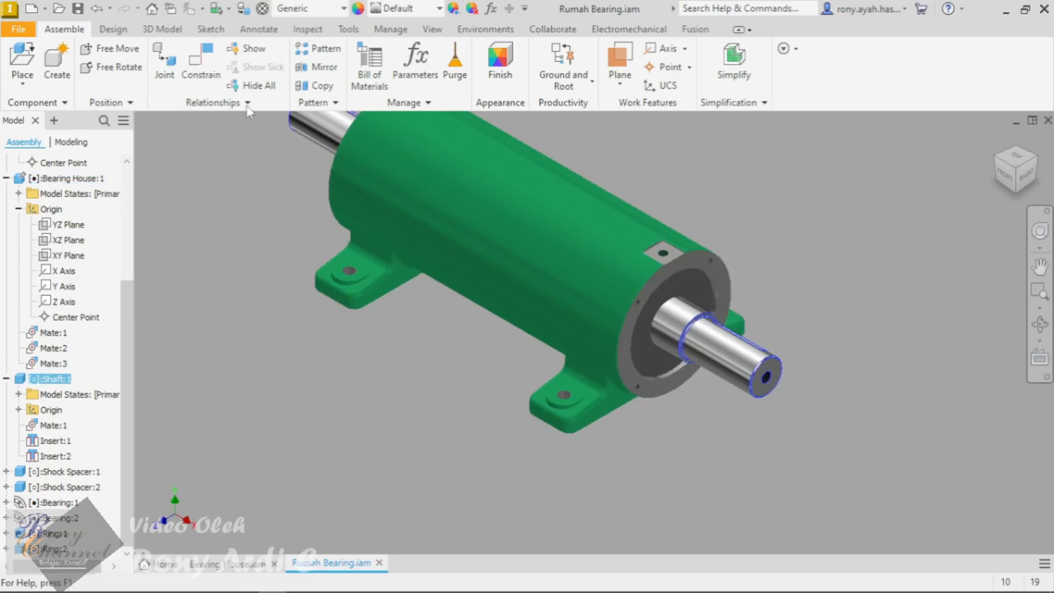
Step: Place two instances of Tutup Casing.ipt, one beside the exposed shaft end and one behind the housing
left_click(26, 65)
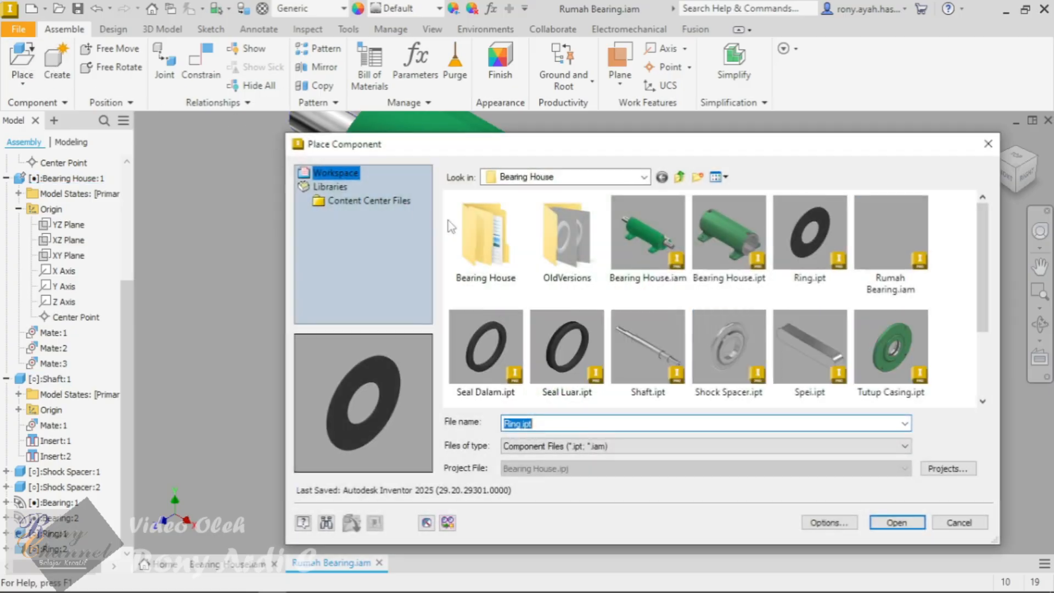
left_click(895, 351)
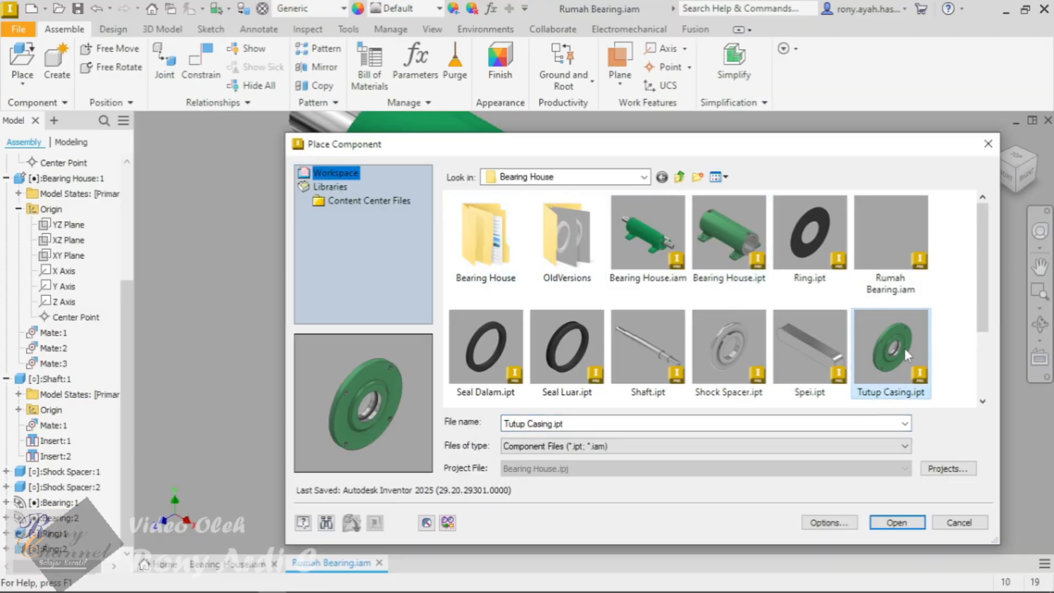
double_click(904, 348)
left_click(889, 323)
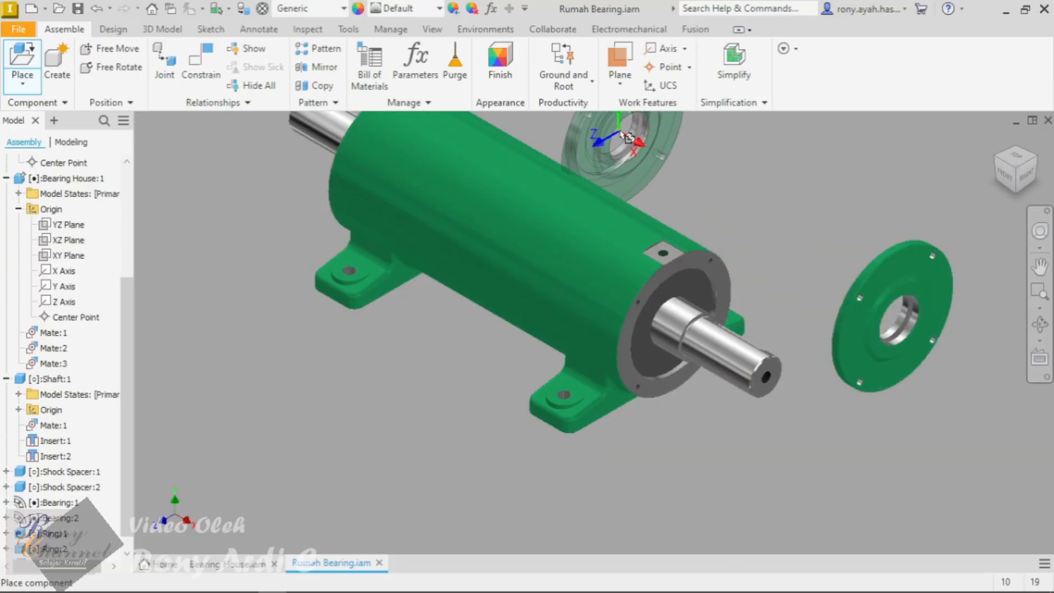
left_click(625, 142)
right_click(828, 149)
left_click(877, 148)
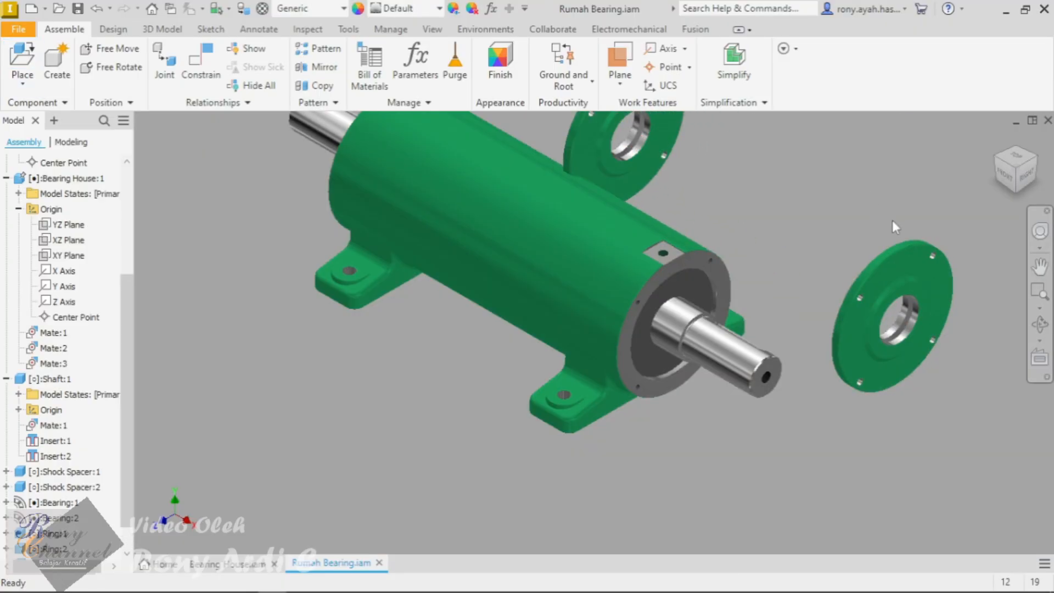
scroll(891, 220, "down", 5)
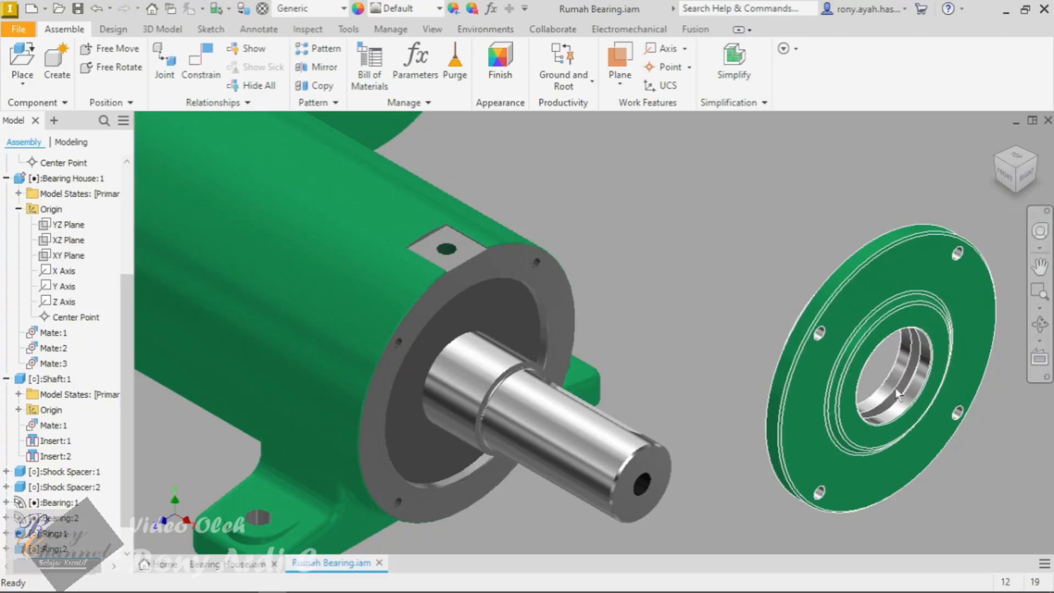
Step: Place two instances of Seal Dalam.ipt, one beside each end cover
scroll(796, 355, "up", 3)
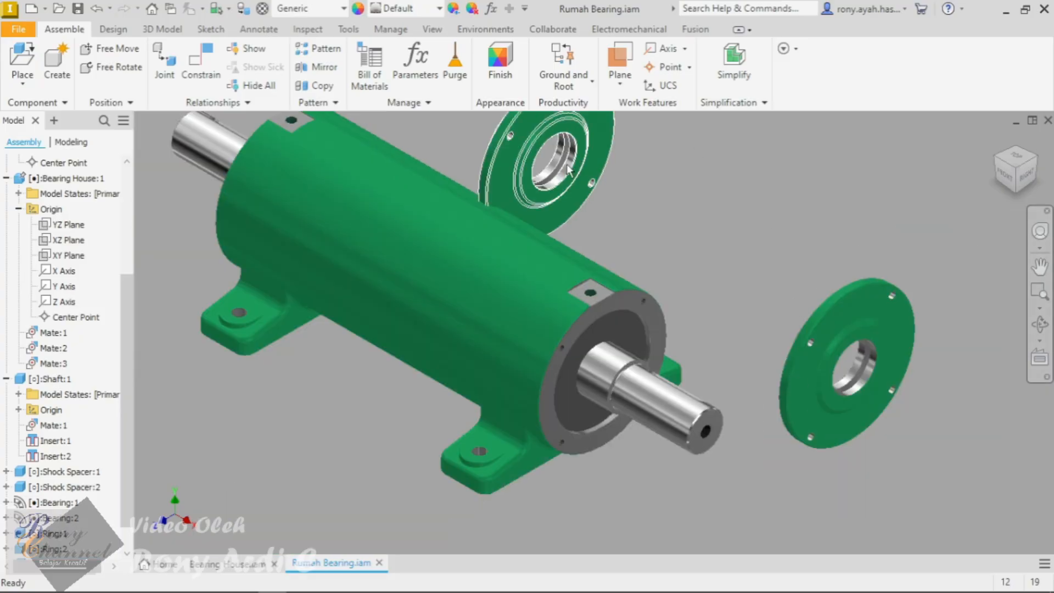
scroll(862, 375, "down", 3)
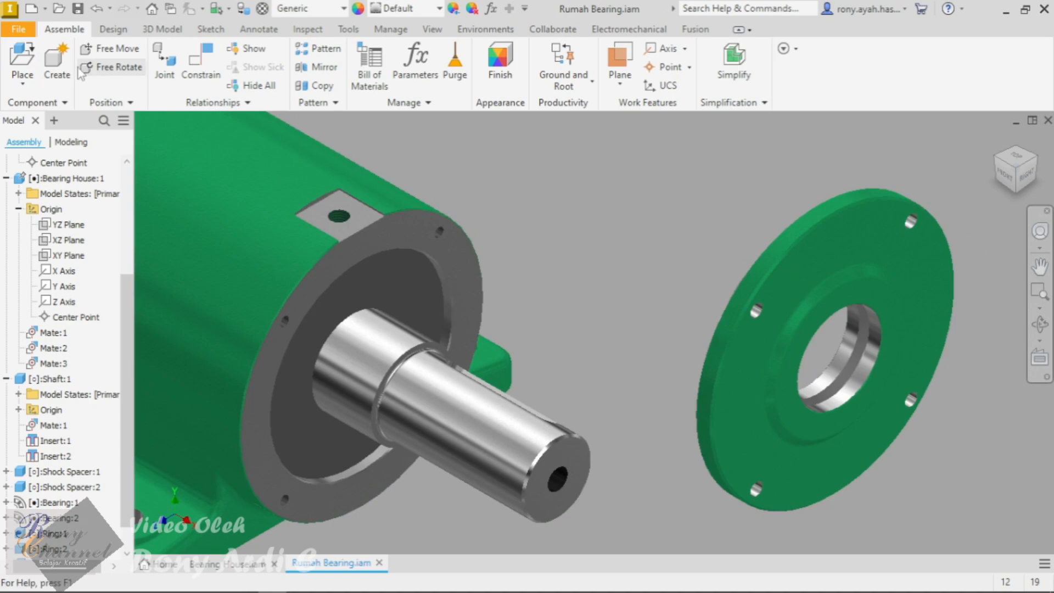
left_click(22, 59)
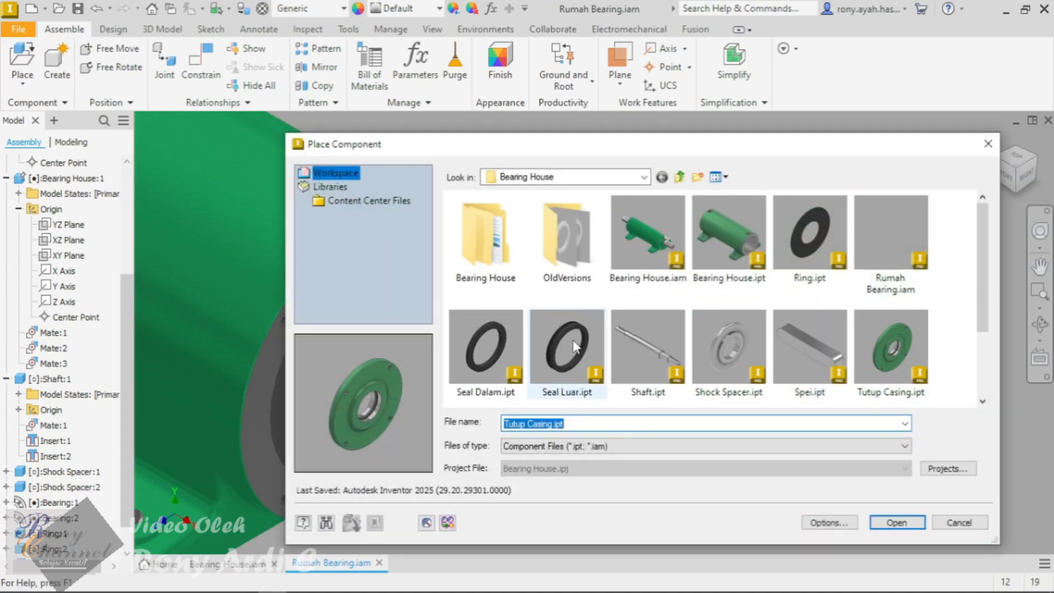
left_click(481, 348)
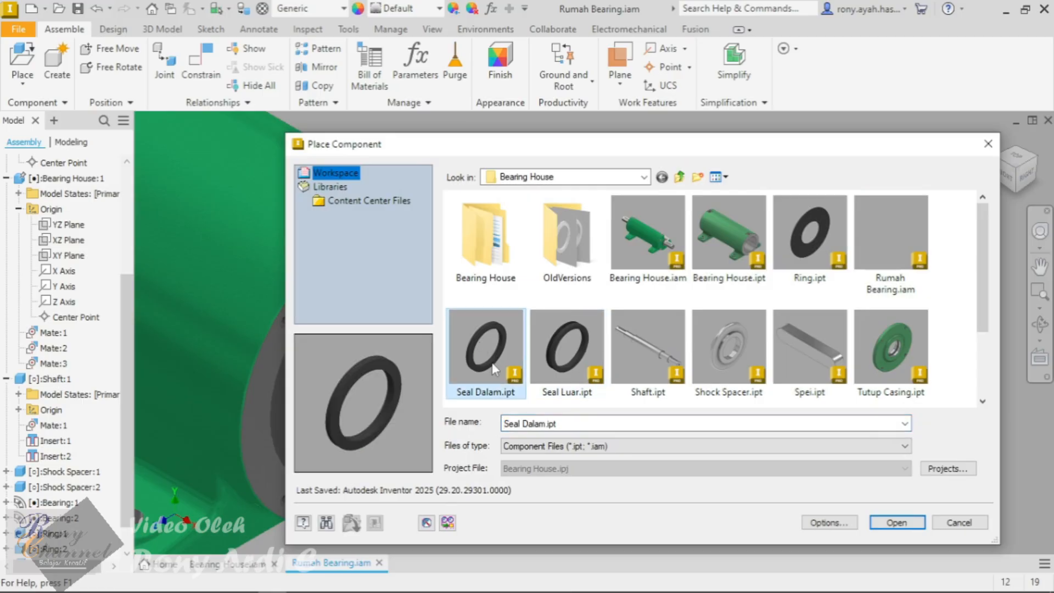
double_click(486, 344)
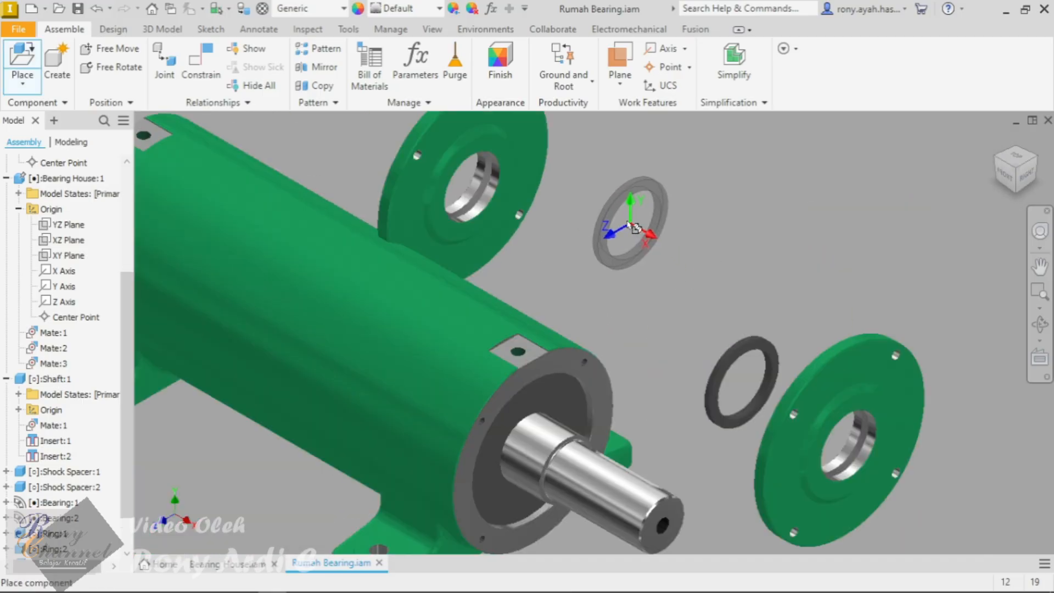
left_click(628, 224)
right_click(716, 157)
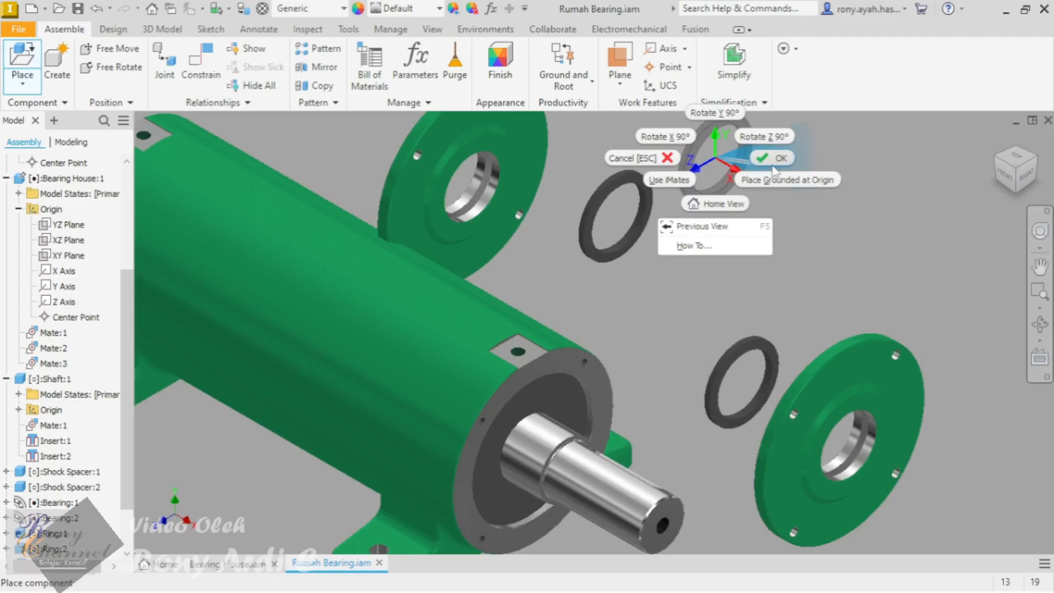
left_click(773, 159)
Step: Insert the first seal into the cover beside the shaft end, matching its circular edge to the bore groove edge with 0 mm offset
scroll(857, 478, "down", 3)
scroll(860, 418, "down", 3)
scroll(539, 439, "up", 3)
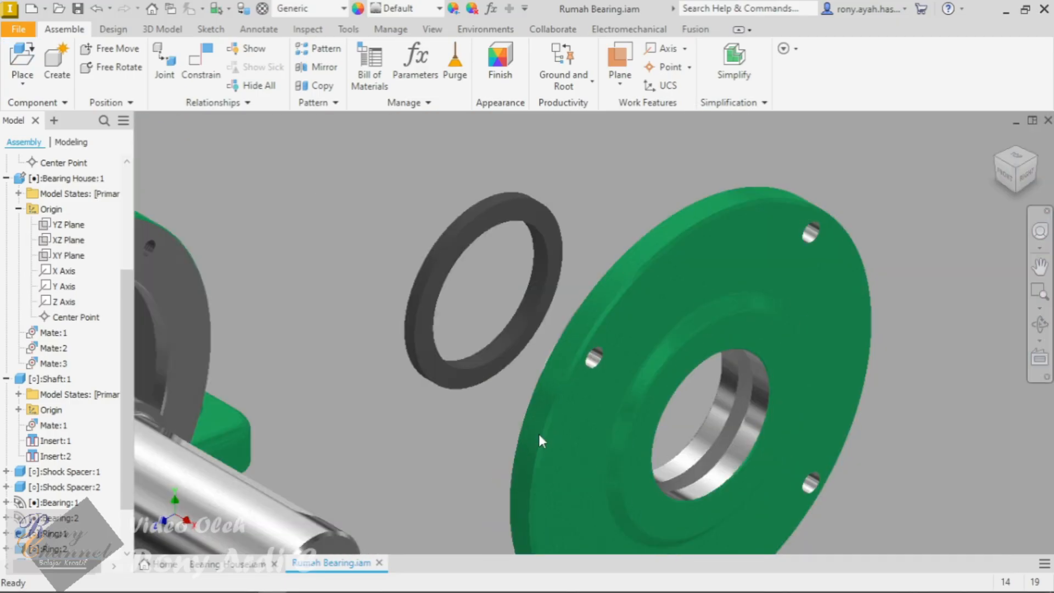
left_click(201, 61)
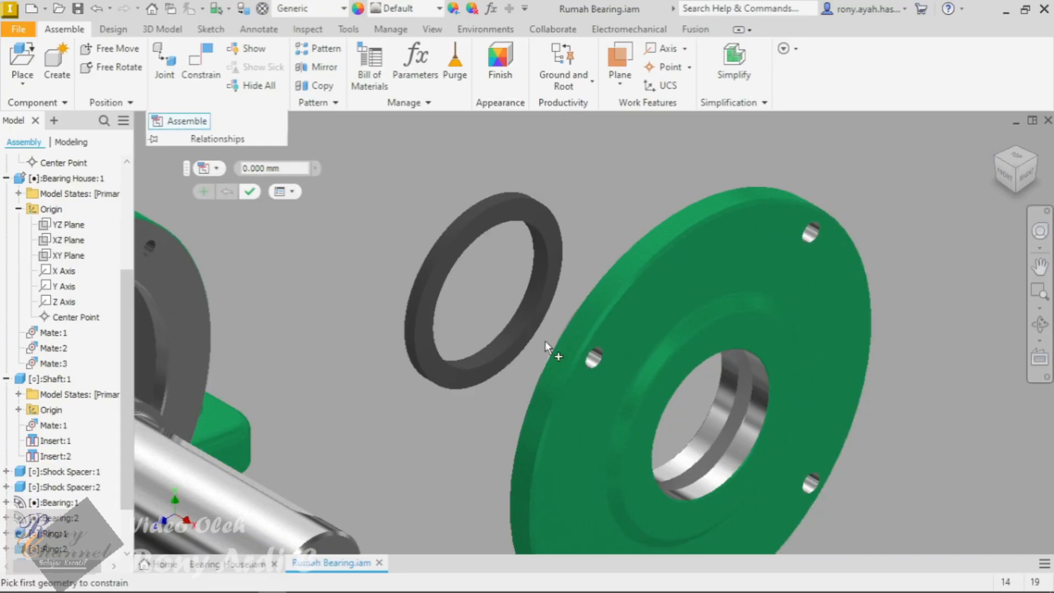
left_click(523, 330)
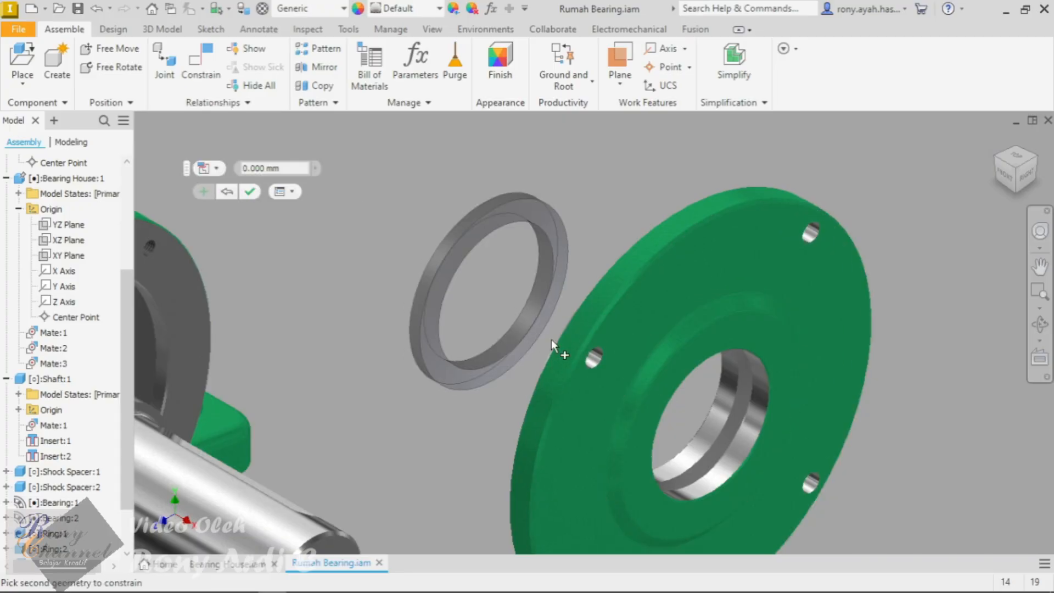
left_click(747, 424)
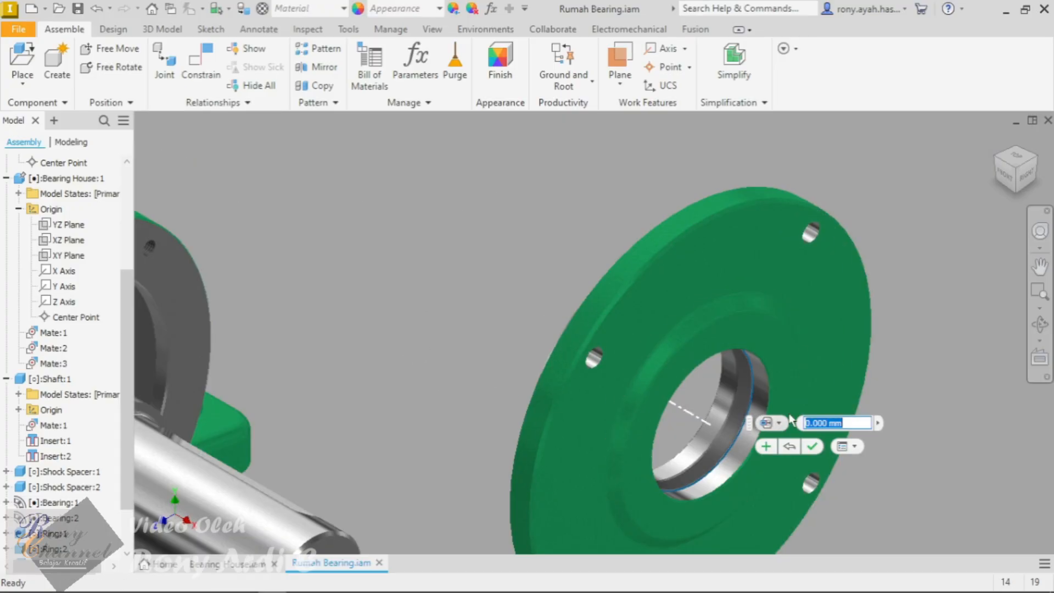
left_click(812, 446)
Step: Insert the second seal into the cover behind the housing, matching its circular edge to the bore groove edge with 0 mm offset
scroll(741, 415, "down", 4)
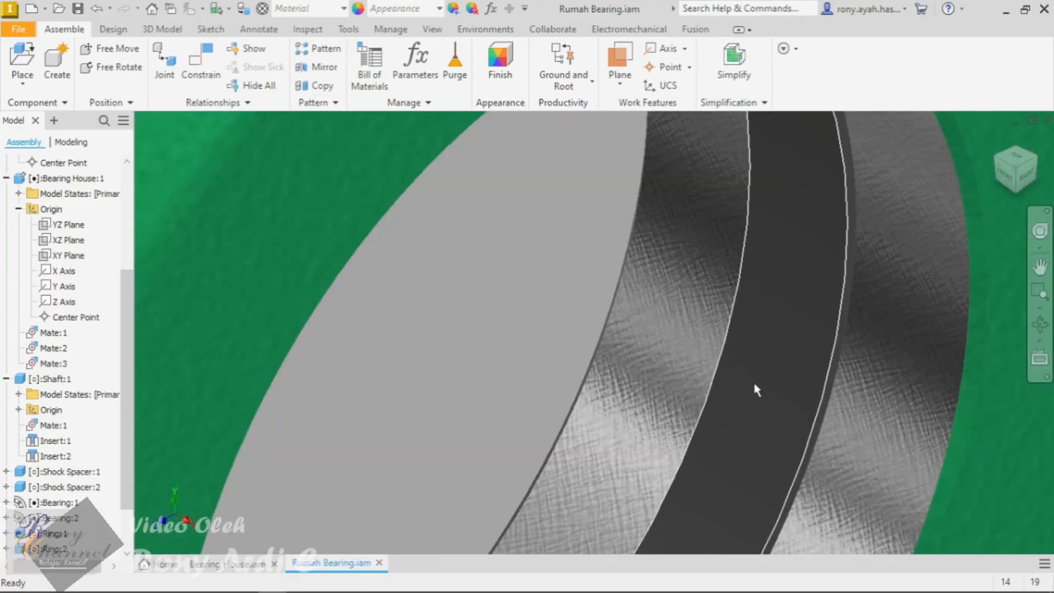
scroll(827, 464, "up", 6)
scroll(419, 154, "down", 5)
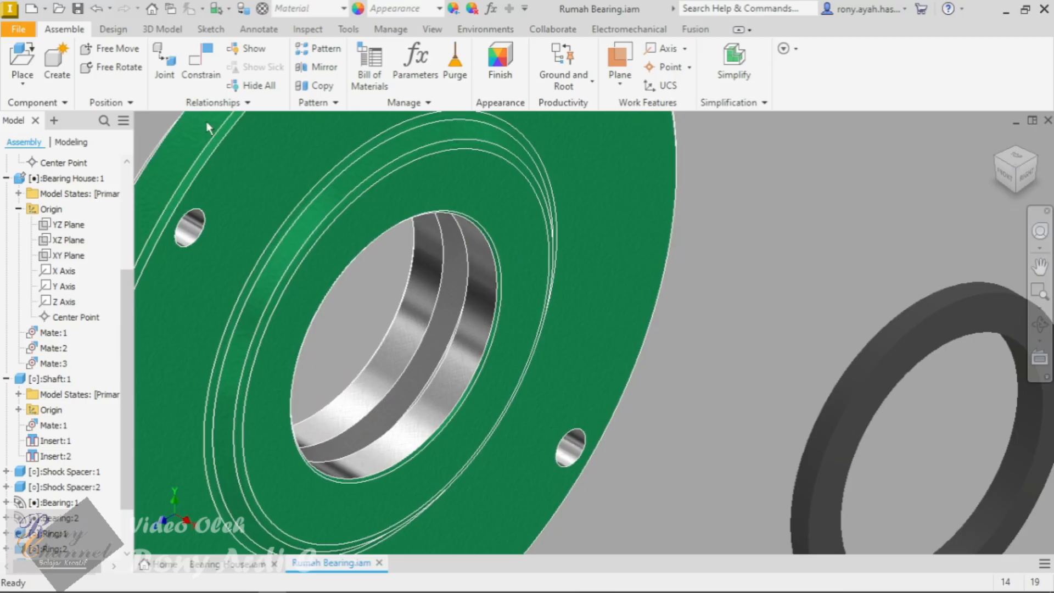
key("c")
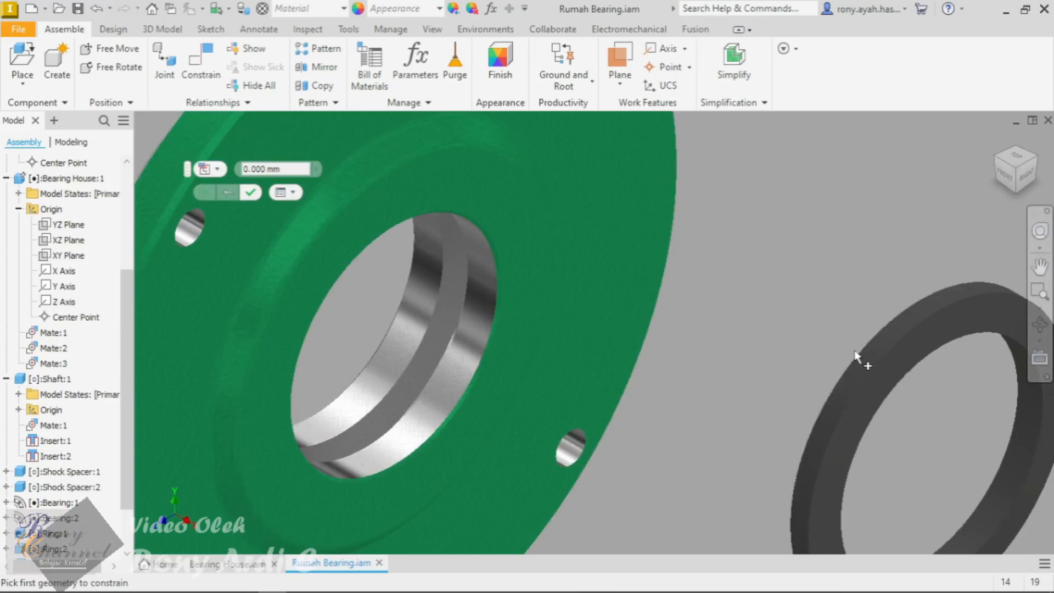
left_click(854, 354)
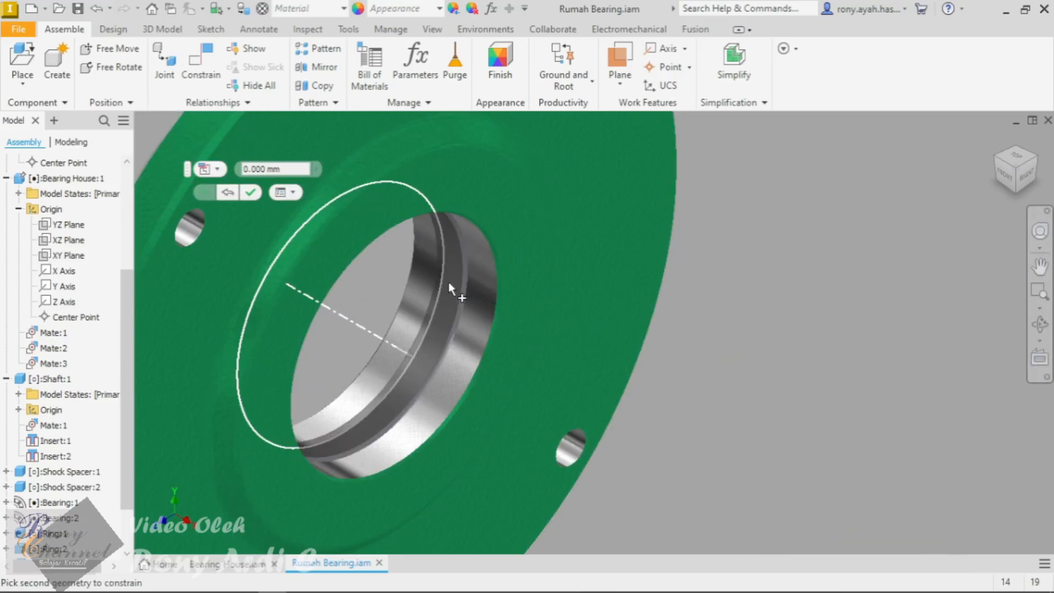
left_click(448, 283)
left_click(515, 312)
Step: Slide the shaft outward toward the cover beside its end so that the ring protrudes from the housing
scroll(497, 270, "up", 5)
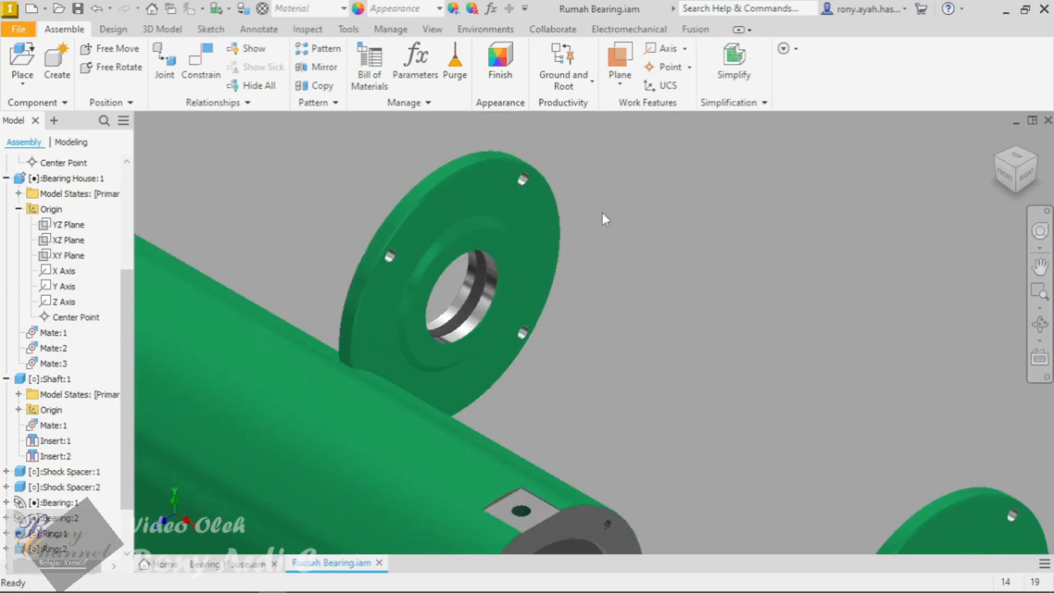
scroll(600, 230, "up", 5)
scroll(597, 252, "down", 2)
scroll(614, 255, "up", 1)
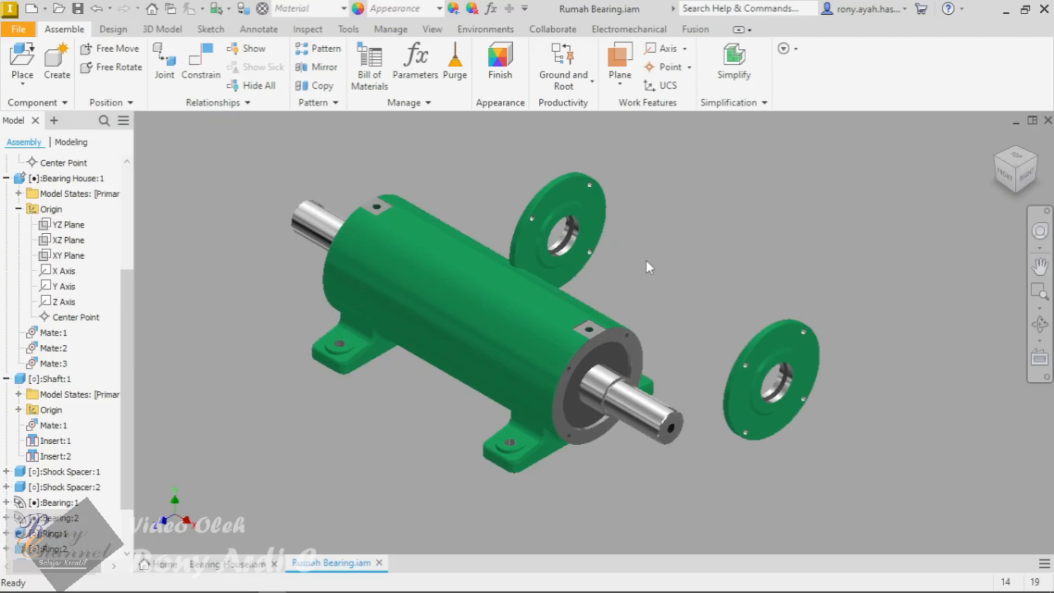
left_click_drag(636, 412, 663, 426)
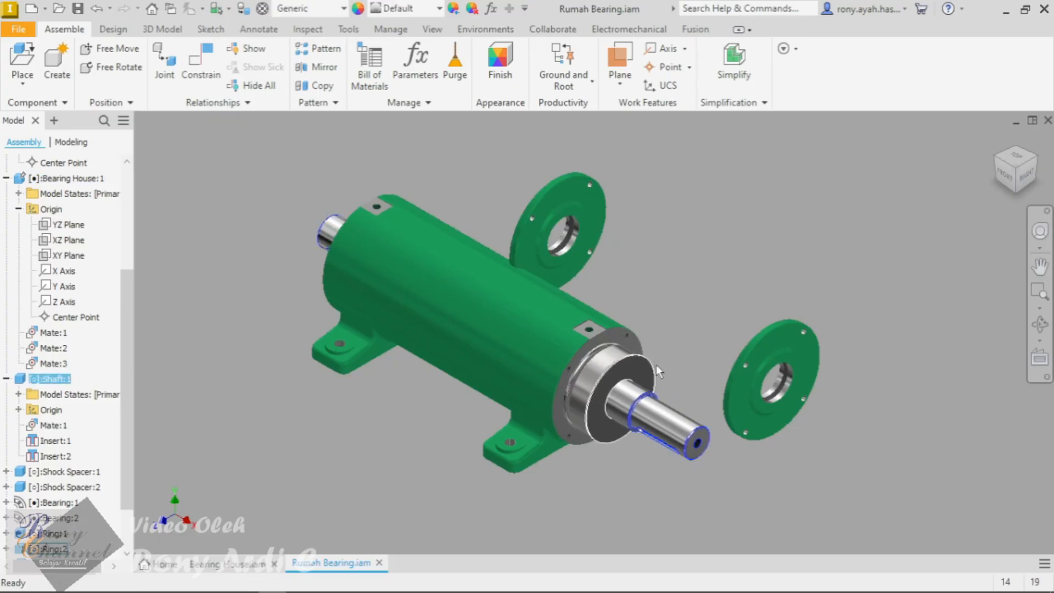
key("Escape")
Step: Examine the inner side of the end covers and the fit of the seal in the bore
left_click(996, 160)
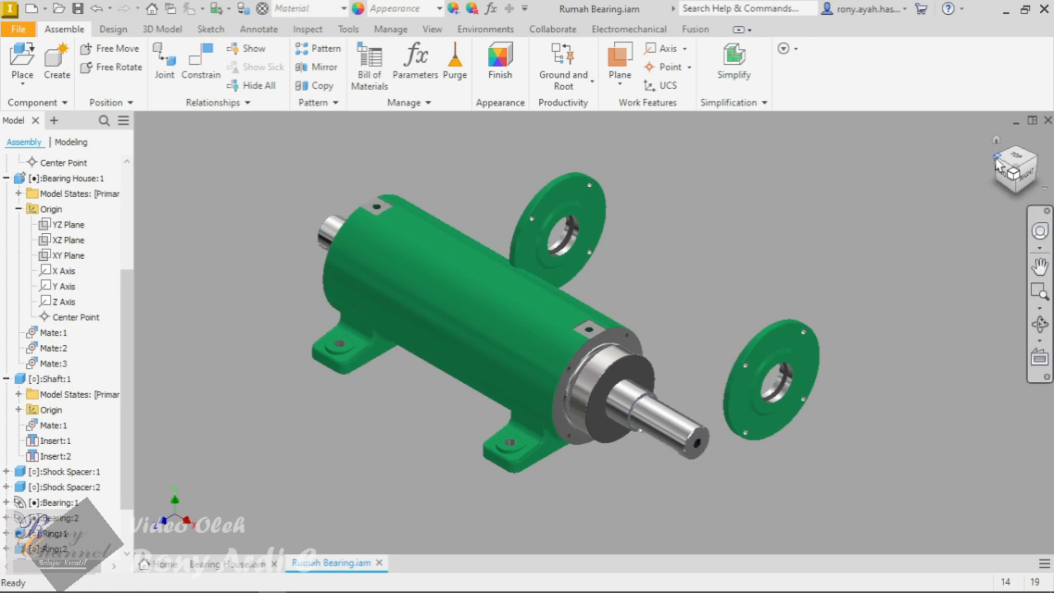
scroll(686, 246, "down", 5)
scroll(450, 357, "down", 3)
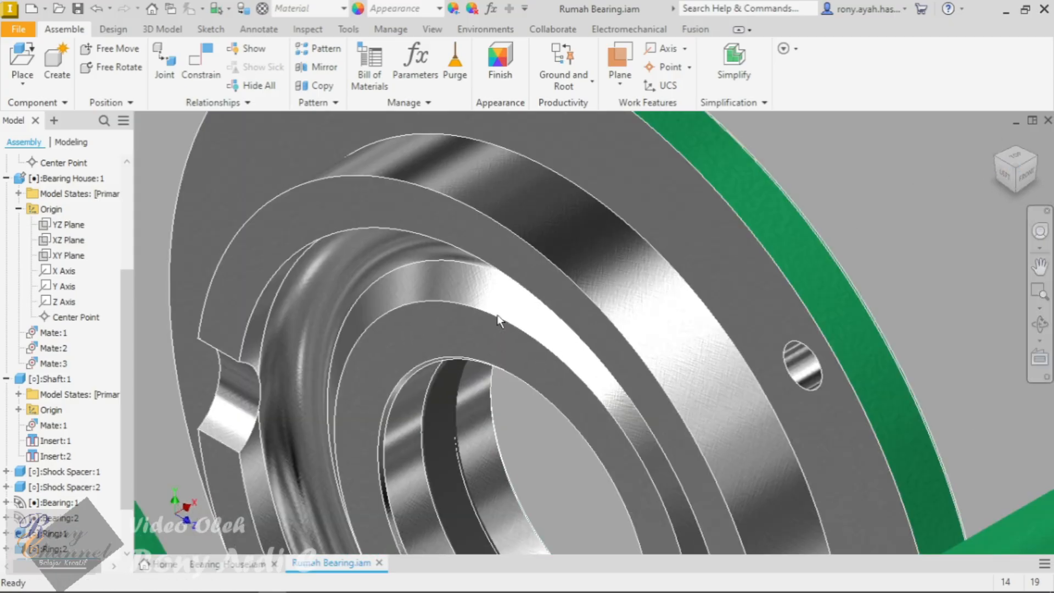
scroll(563, 192, "up", 3)
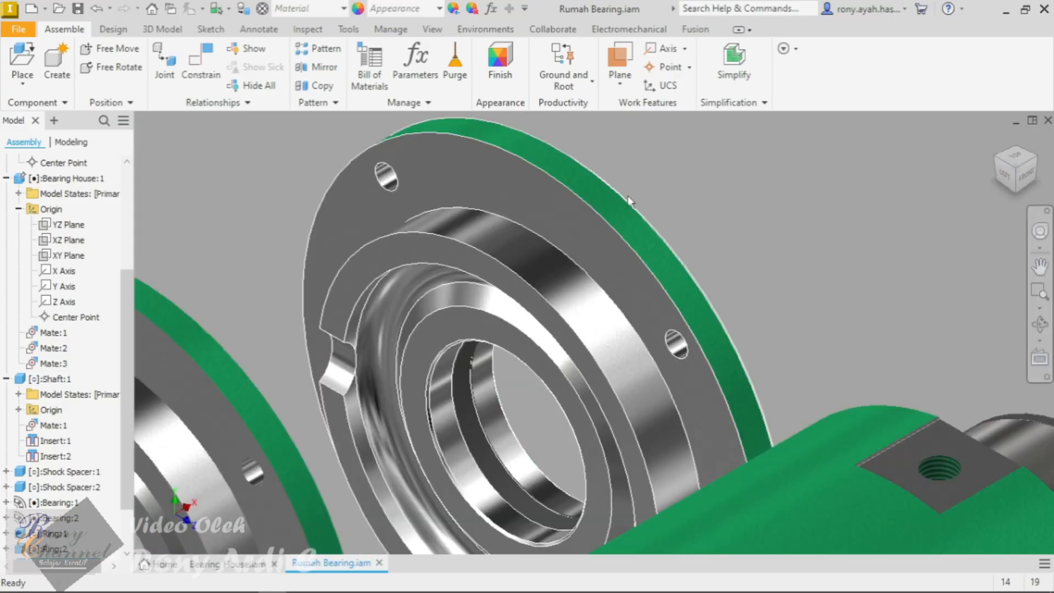
left_click(1043, 163)
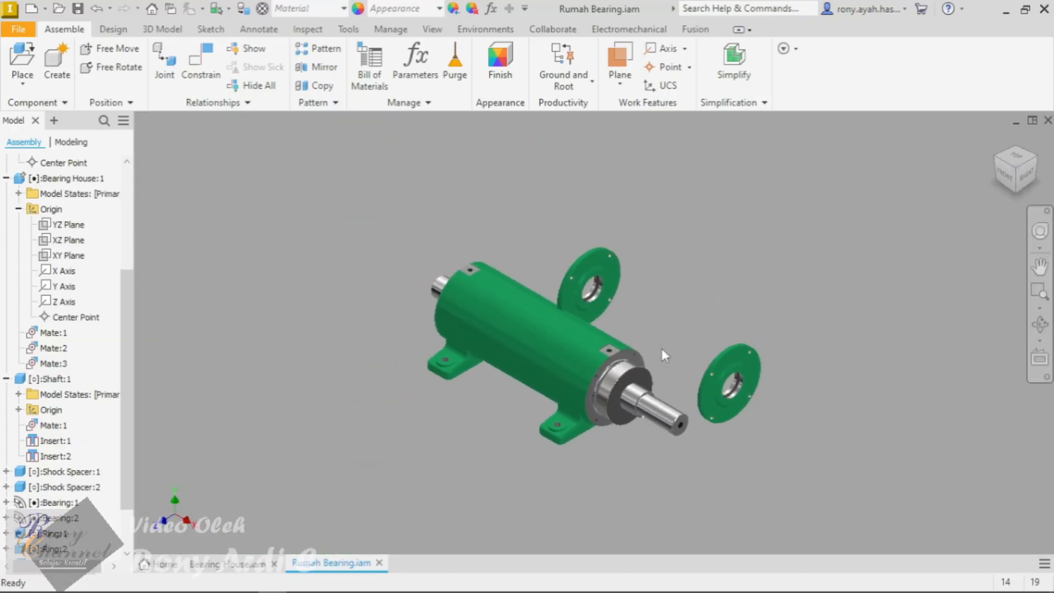
scroll(835, 336, "down", 5)
scroll(396, 321, "up", 4)
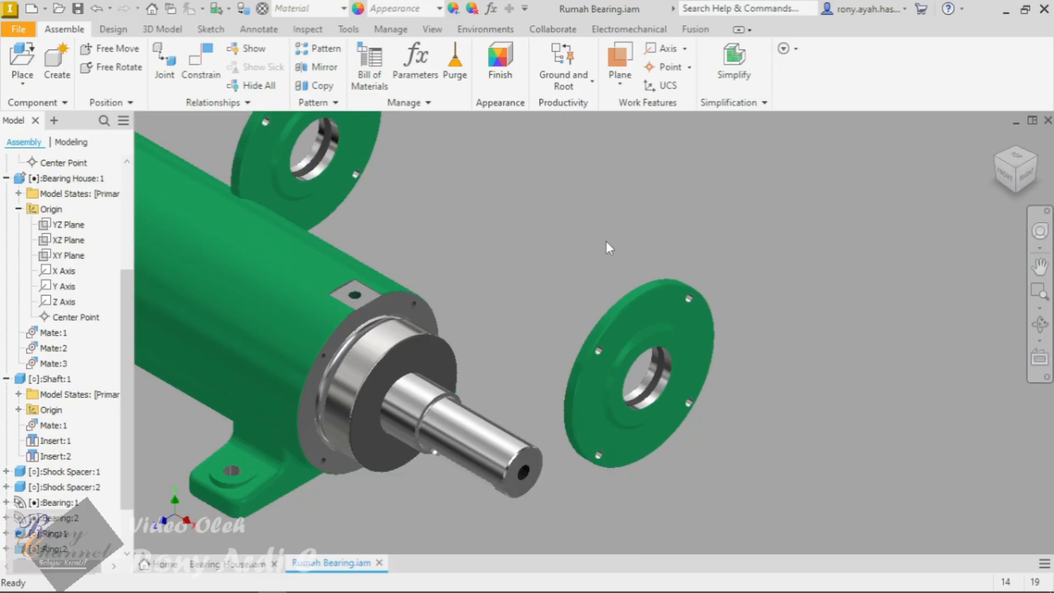
Step: Constrain the outer rim edge of the cover beside the shaft end to the housing's end face edge with a 0 mm insert offset
left_click(215, 103)
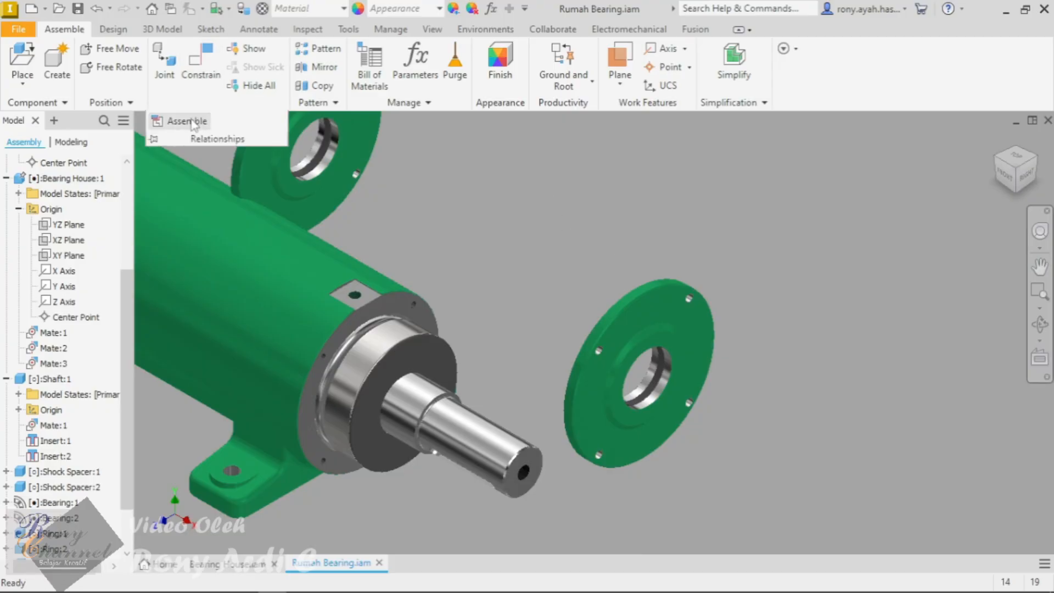
left_click(192, 123)
scroll(624, 301, "up", 8)
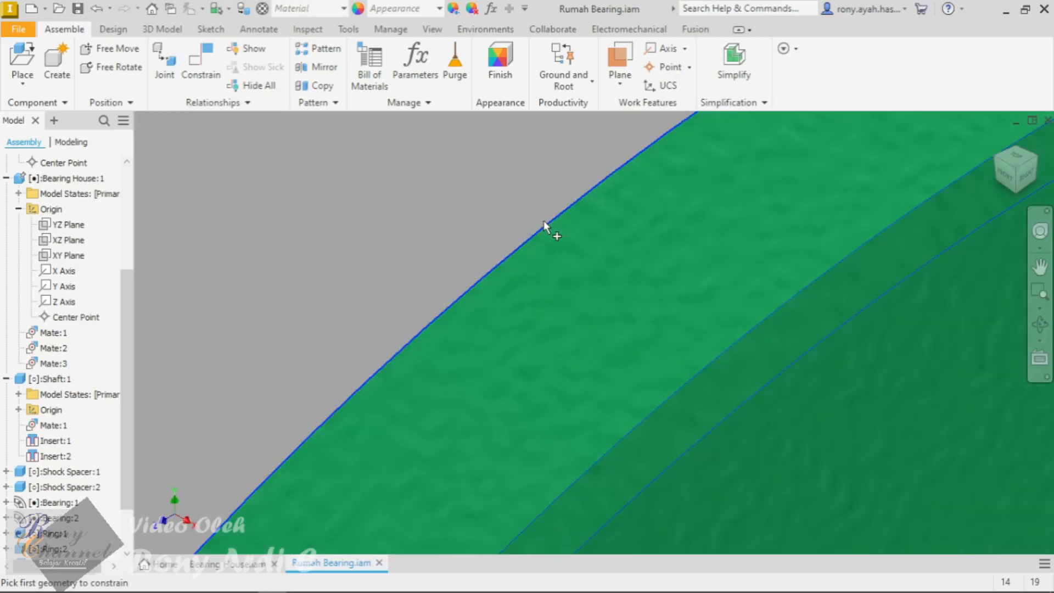
left_click(544, 225)
scroll(544, 225, "down", 8)
scroll(620, 288, "up", 8)
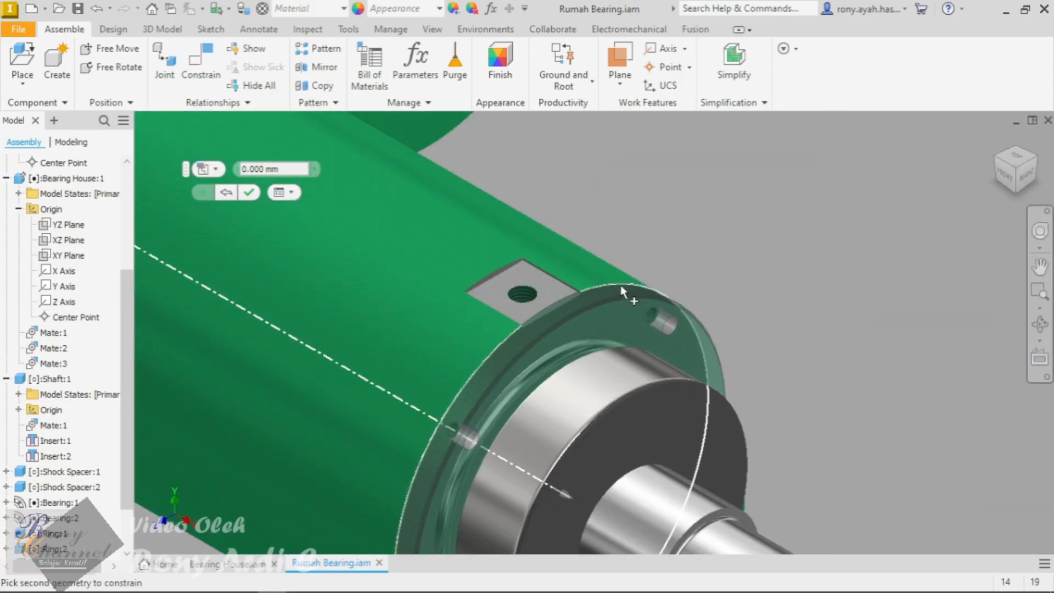
scroll(620, 285, "down", 3)
scroll(630, 266, "up", 8)
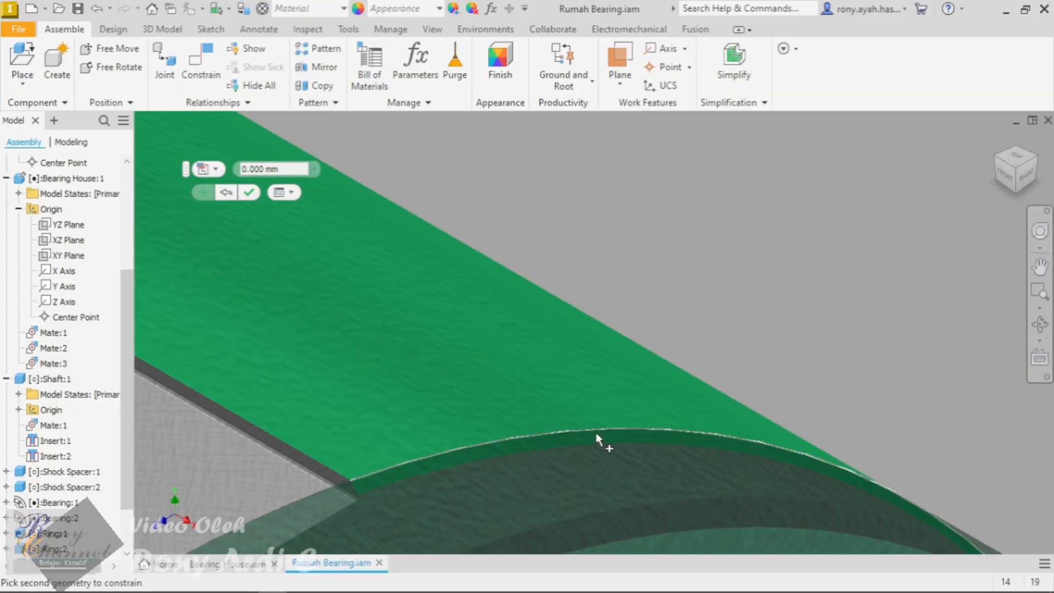
left_click(599, 439)
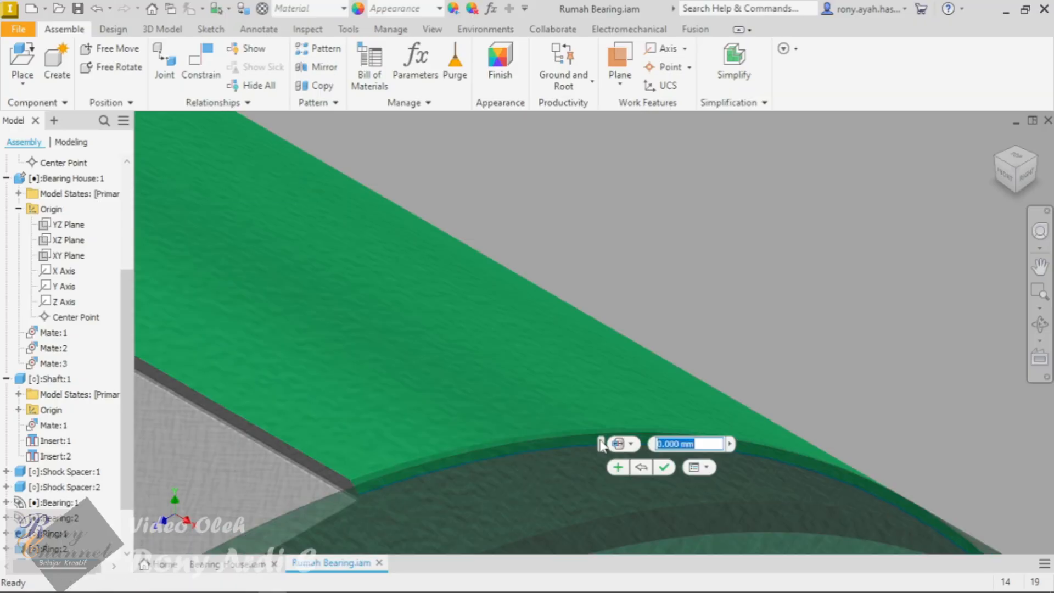
left_click(663, 466)
Step: Constrain the remaining cover's inner-face rim edge to the edge of the housing's opposite end with a 0 mm insert offset
key("F6")
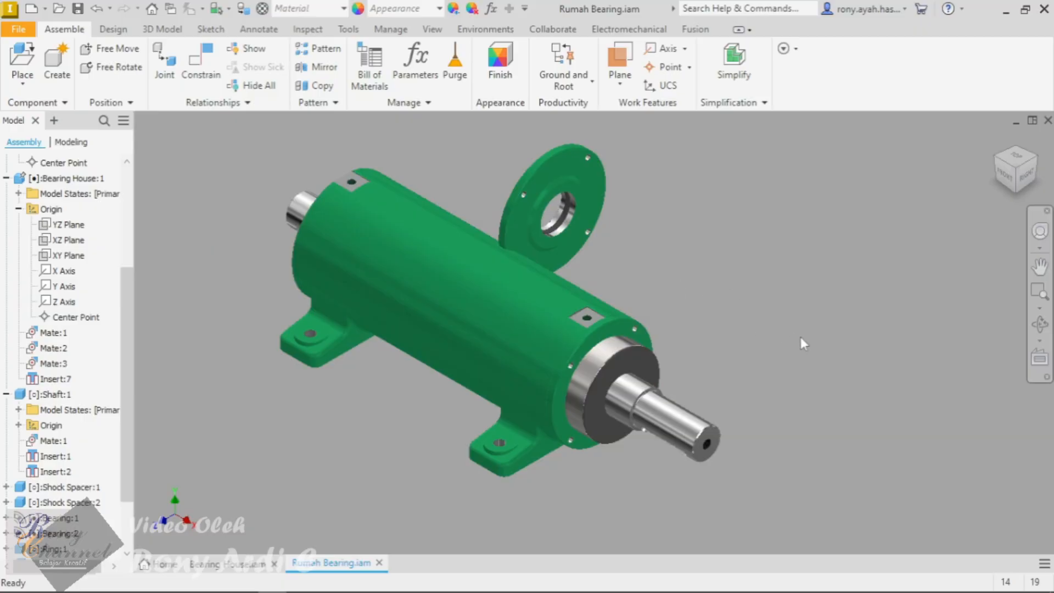
middle_click_drag(357, 423, 435, 449, "shift")
scroll(548, 141, "down", 4)
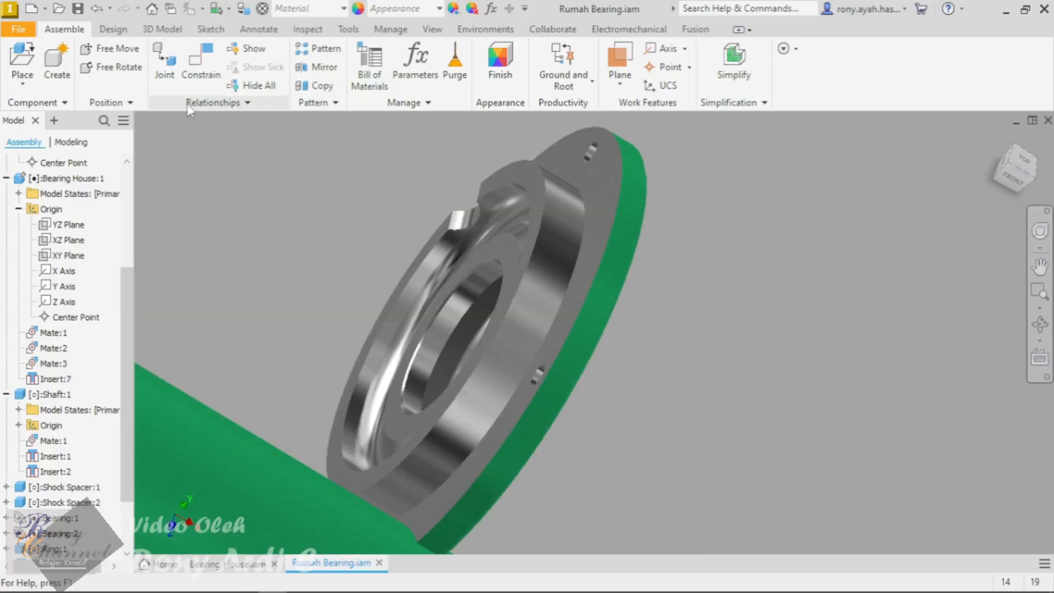
left_click(201, 62)
left_click(624, 159)
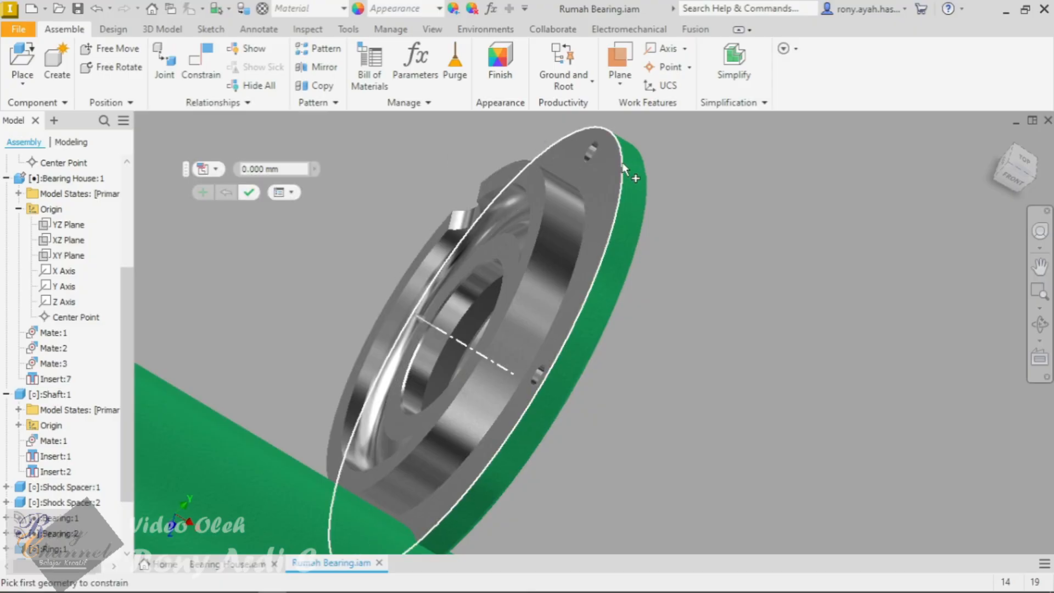
key("F6")
scroll(567, 216, "down", 5)
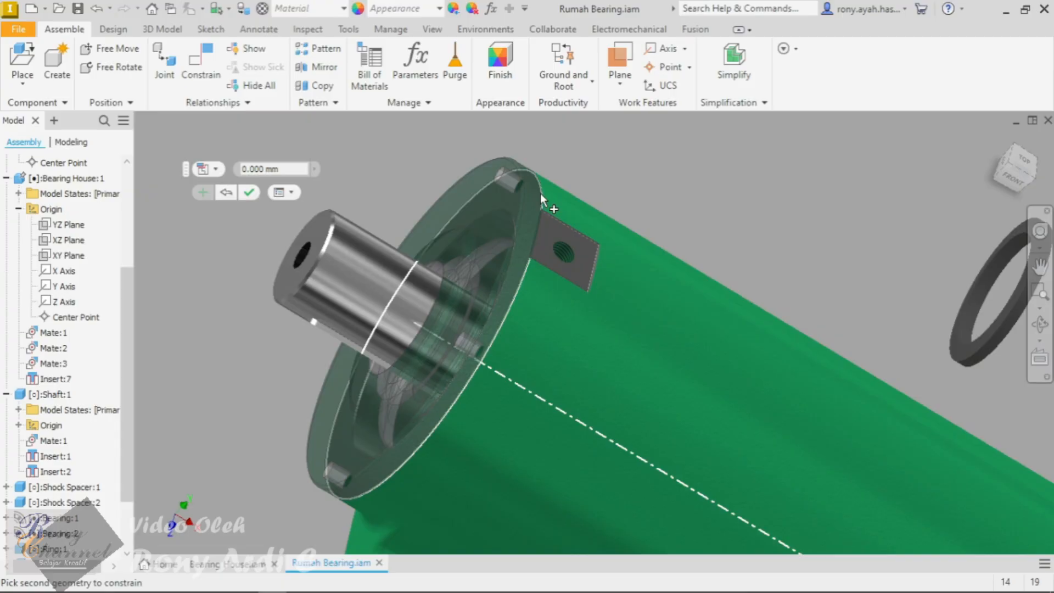
scroll(541, 196, "down", 5)
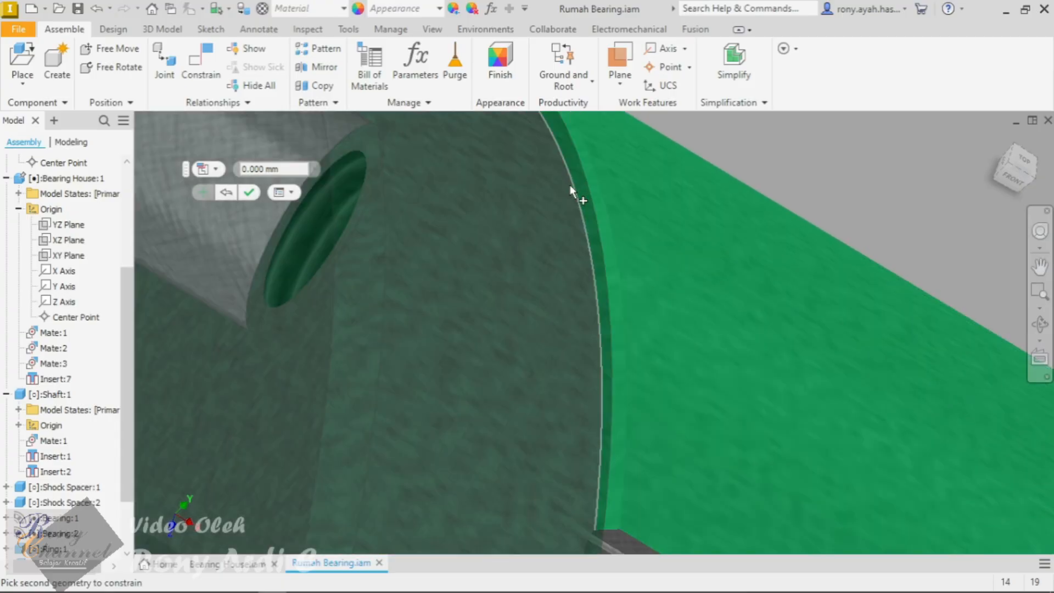
left_click(570, 189)
left_click(630, 210)
scroll(578, 197, "up", 6)
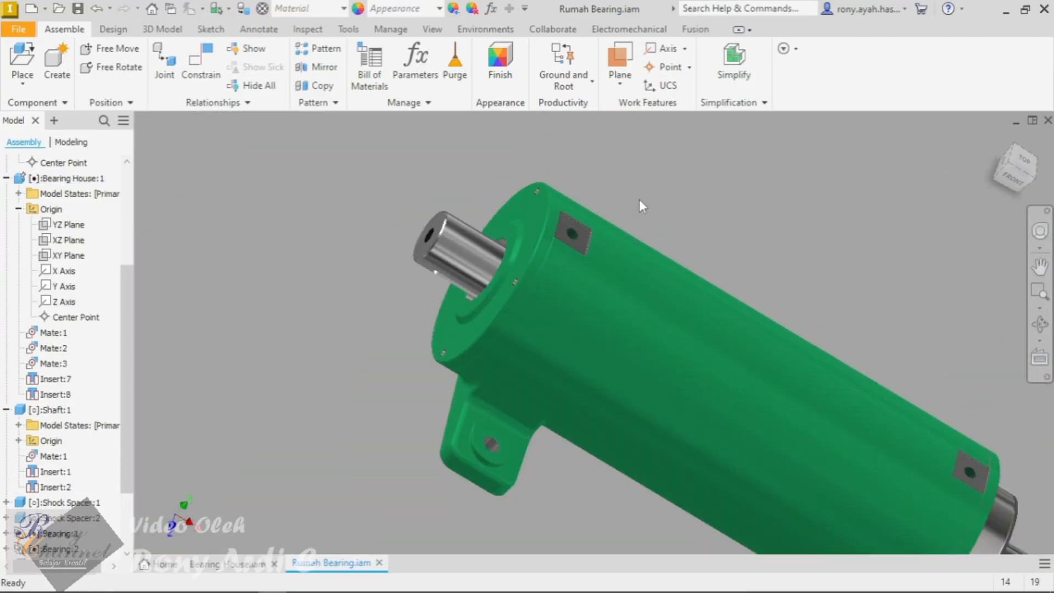
scroll(486, 171, "down", 2)
scroll(485, 172, "up", 3)
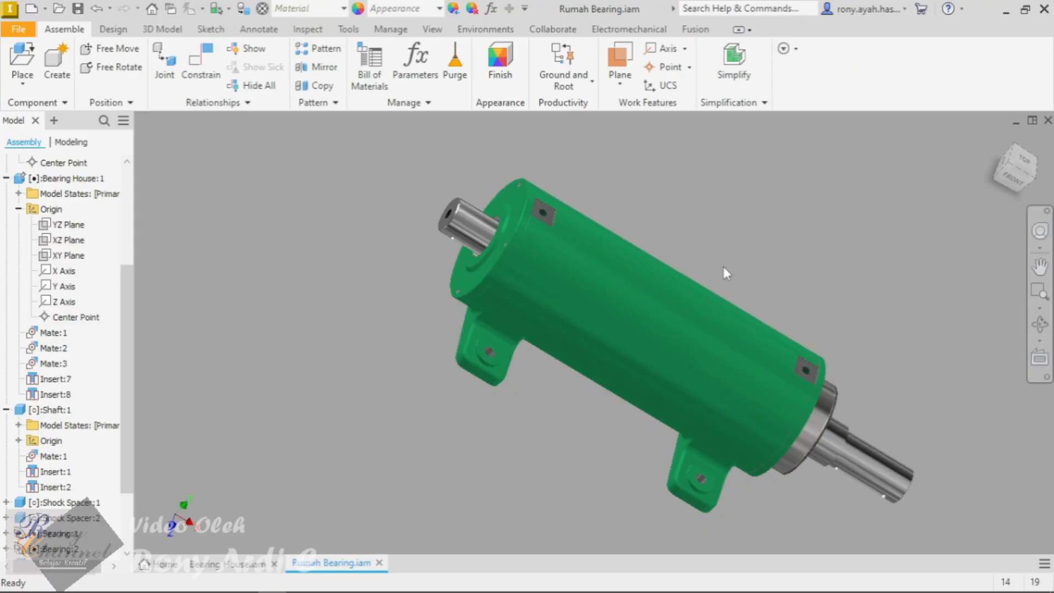
left_click(1032, 178)
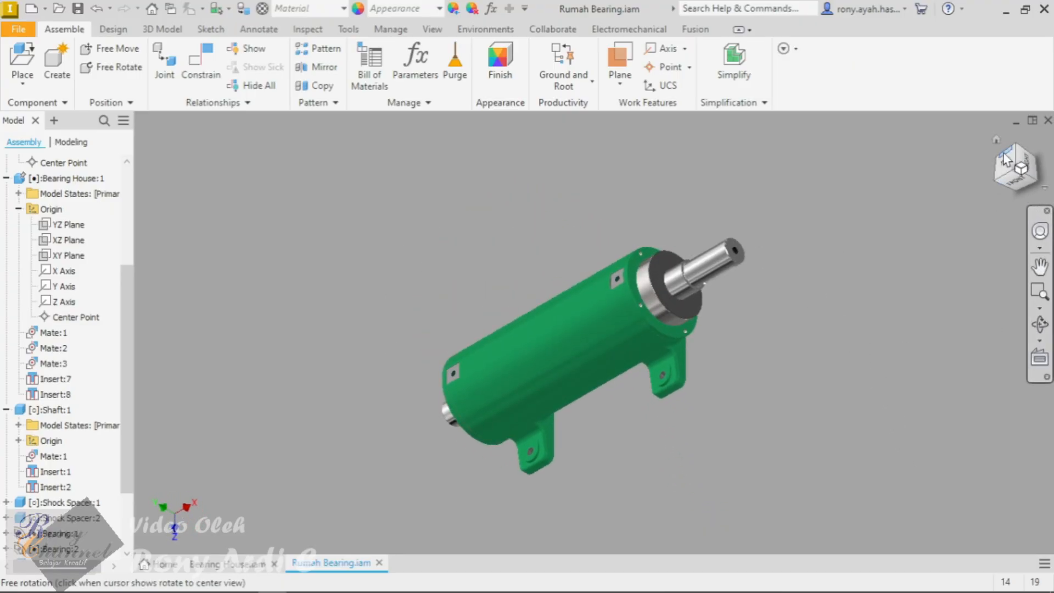
Step: Apply a Three Quarter Section View to the assembly using its origin XZ and XY planes, both at 0 mm offset
left_click(995, 142)
scroll(771, 430, "down", 3)
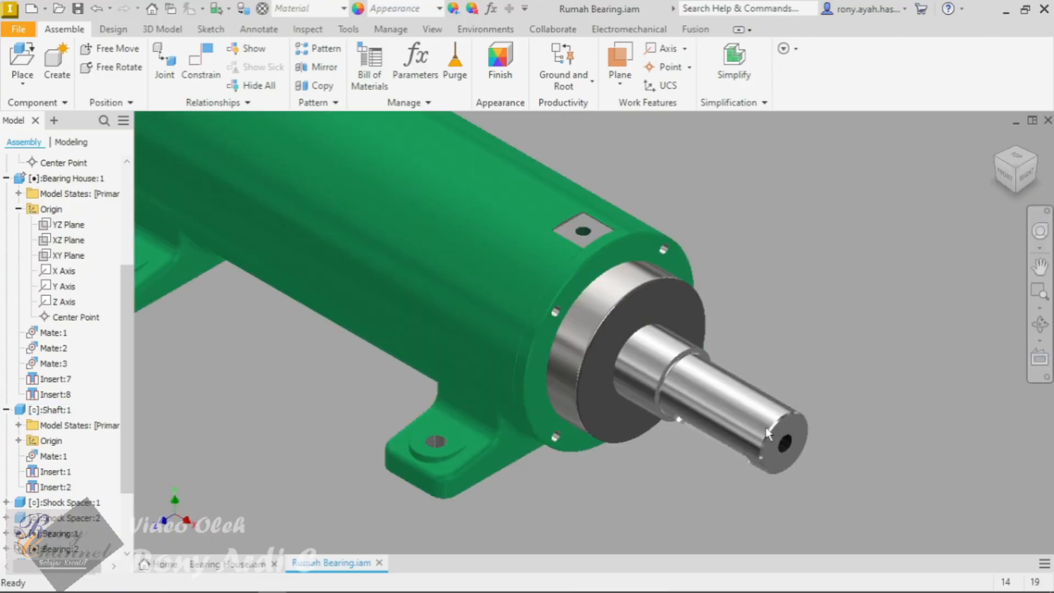
scroll(724, 387, "up", 2)
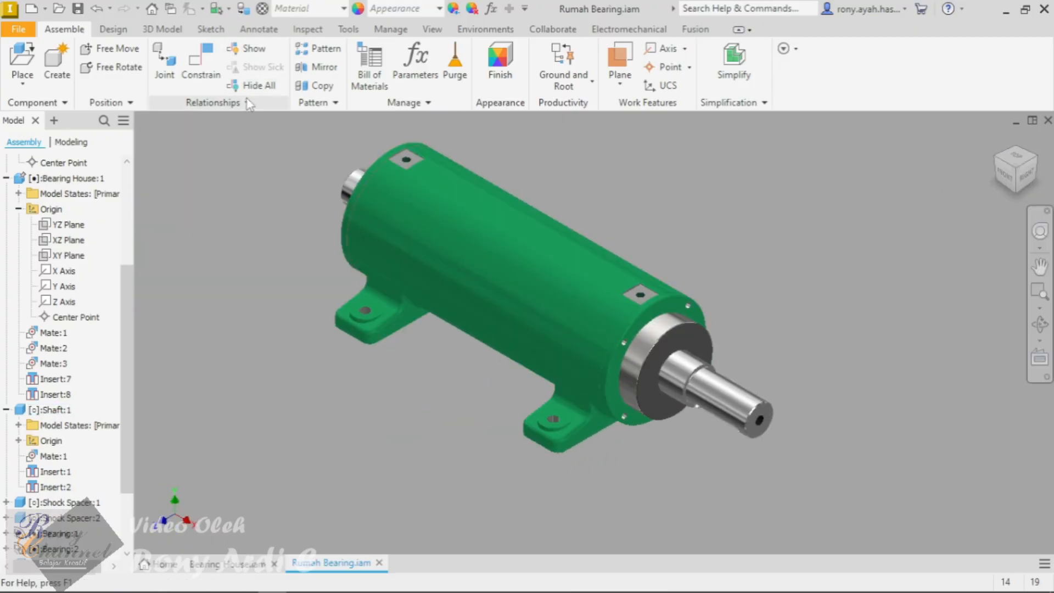
left_click(433, 34)
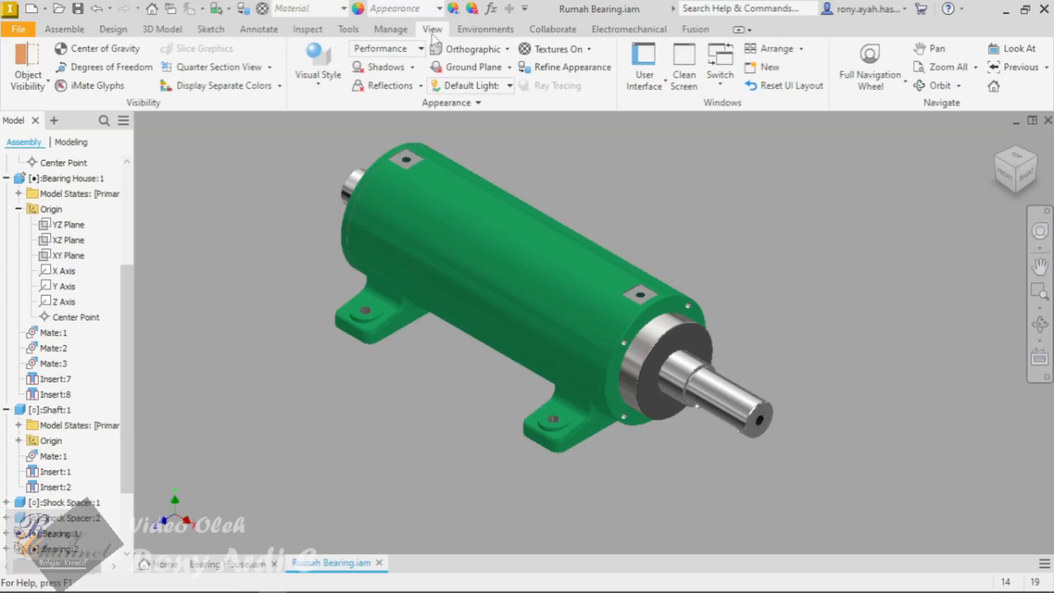
left_click(270, 67)
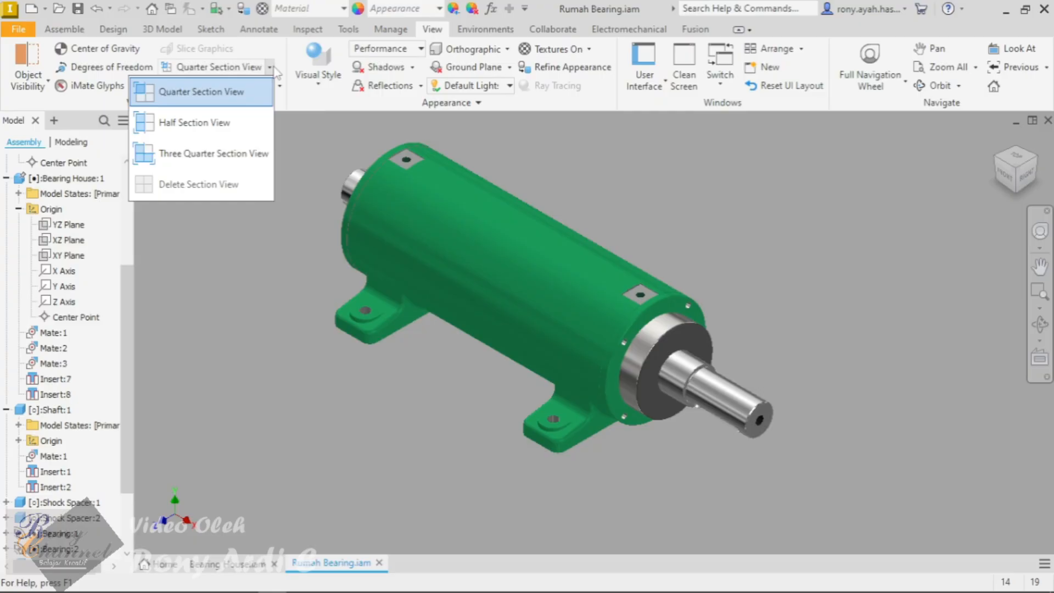
left_click(194, 155)
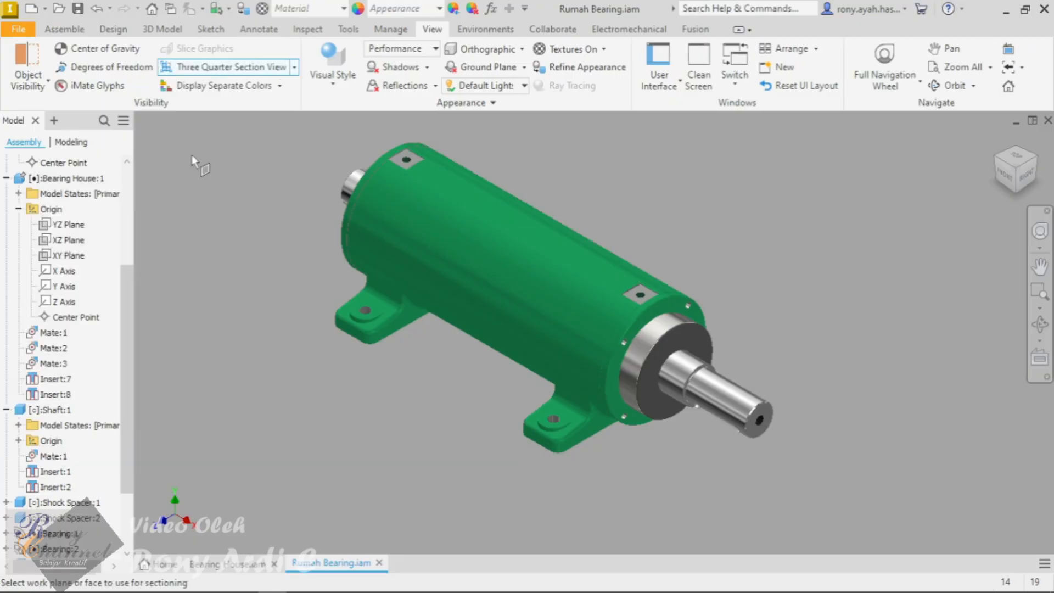
scroll(71, 236, "up", 4)
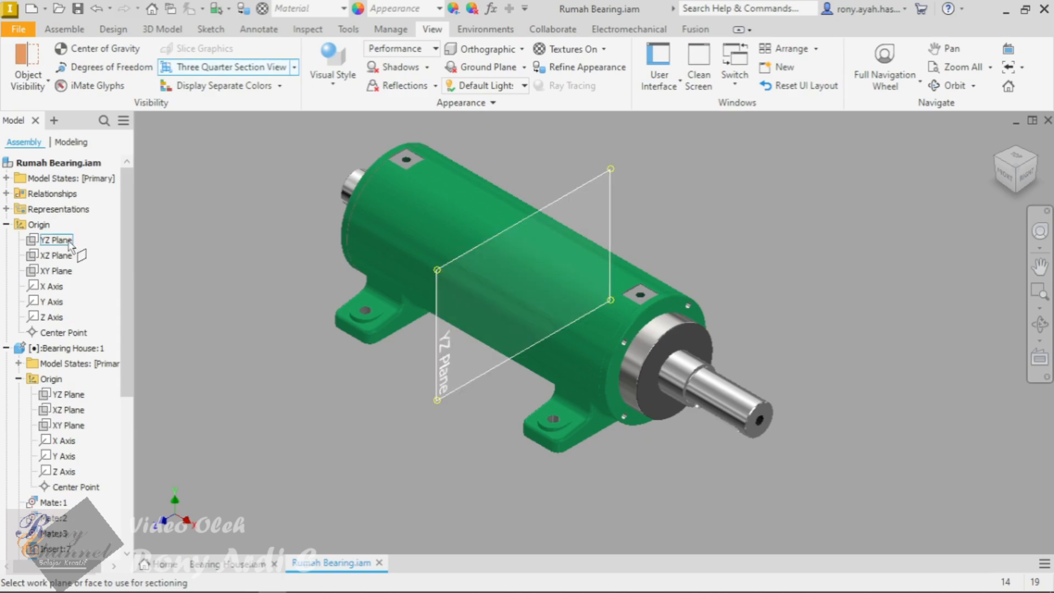
left_click(60, 255)
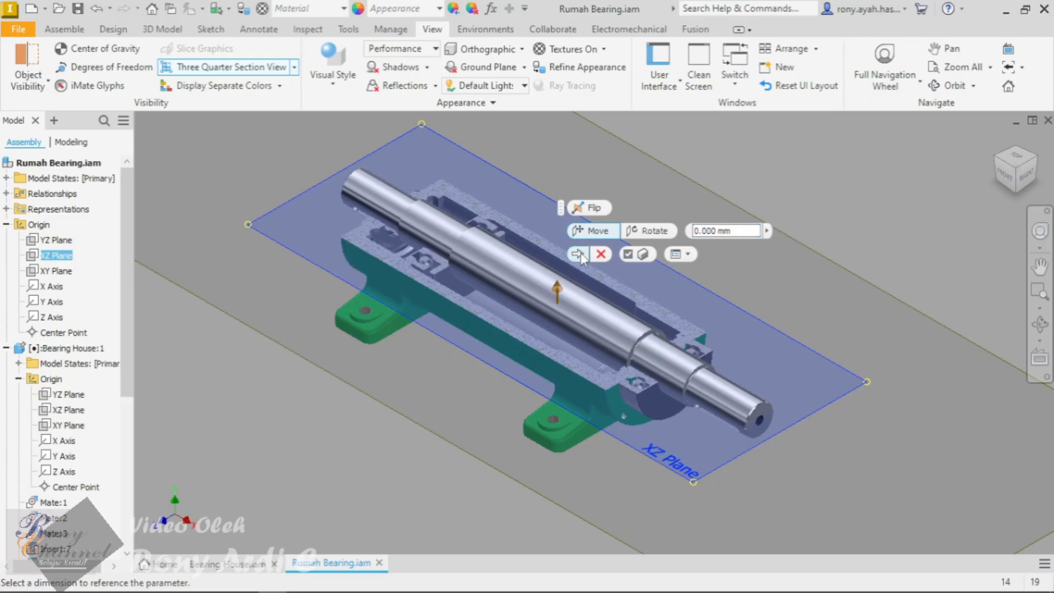
left_click(579, 254)
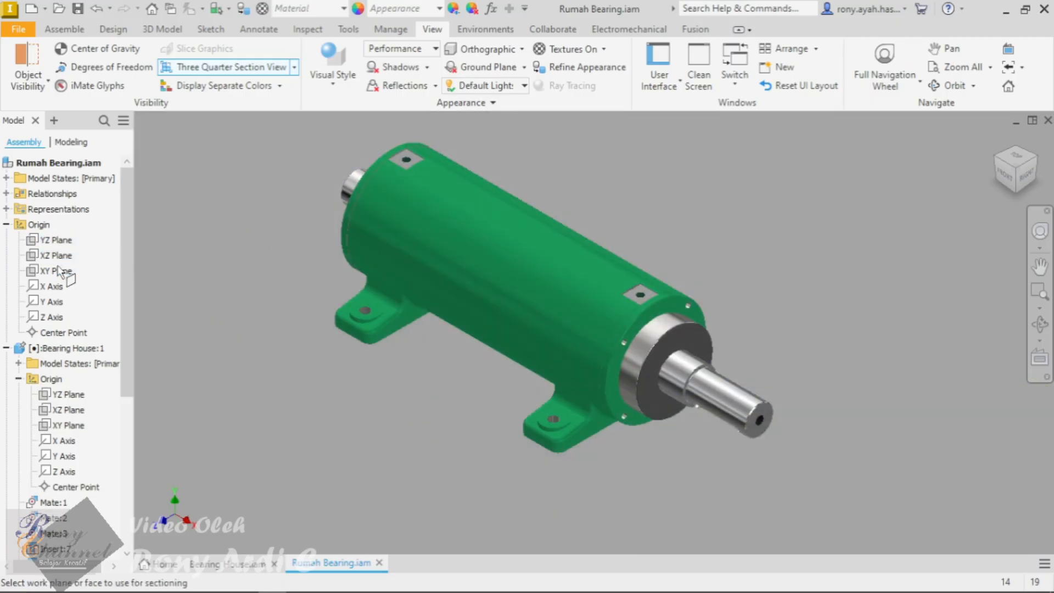
left_click(57, 270)
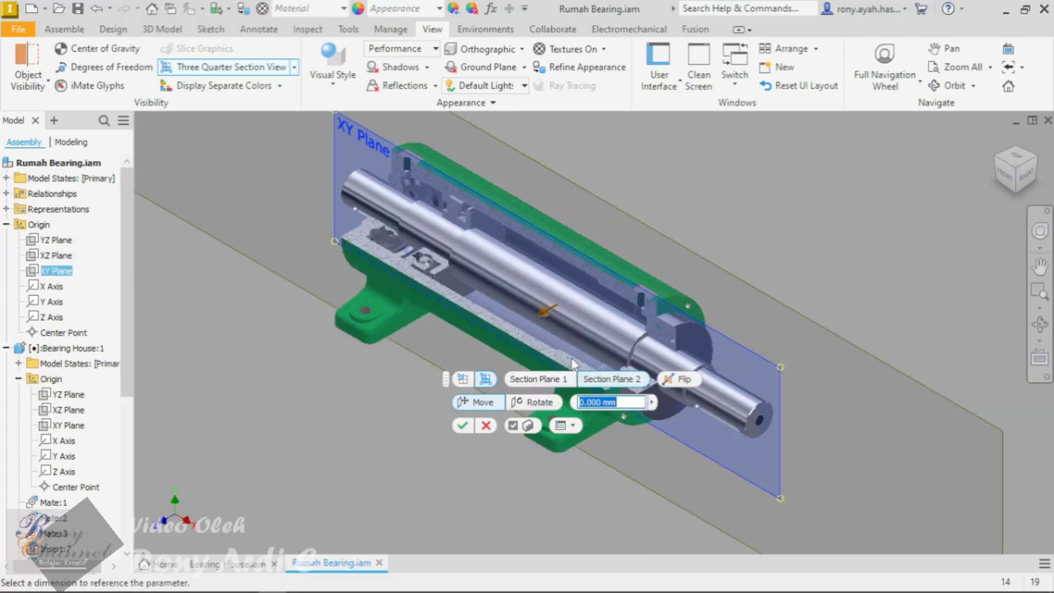
left_click(461, 427)
Step: Constrain the outer edge of the ring at the housing's far end to the end cover's inner rim edge with a 0 mm insert offset
scroll(807, 271, "up", 5)
left_click_drag(807, 271, 795, 387)
scroll(863, 424, "down", 4)
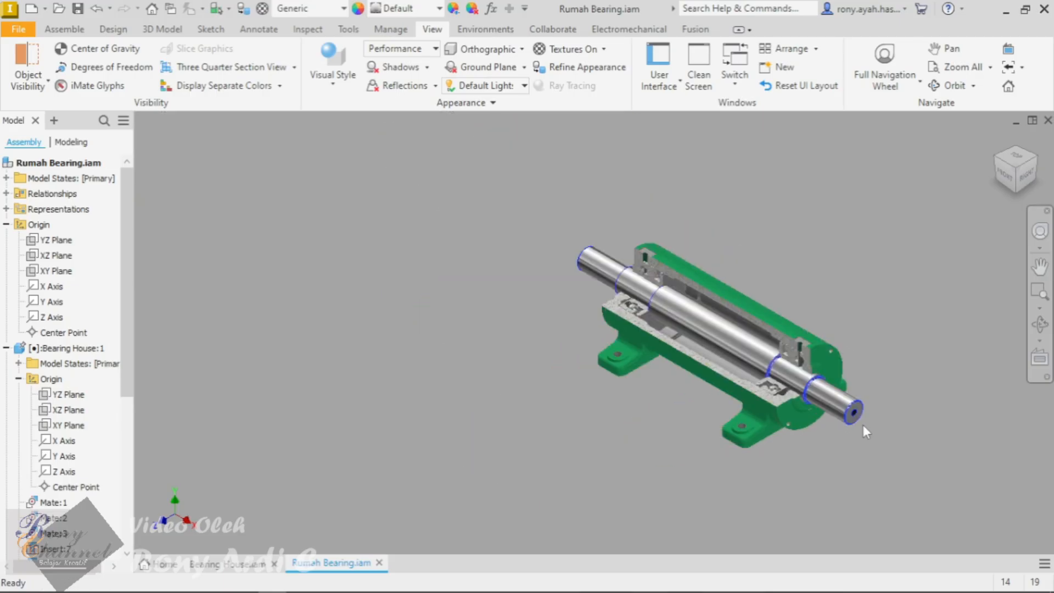
scroll(649, 257, "up", 7)
mouse_move(413, 301)
left_mouse_down()
mouse_move(470, 330)
mouse_move(423, 314)
left_mouse_up()
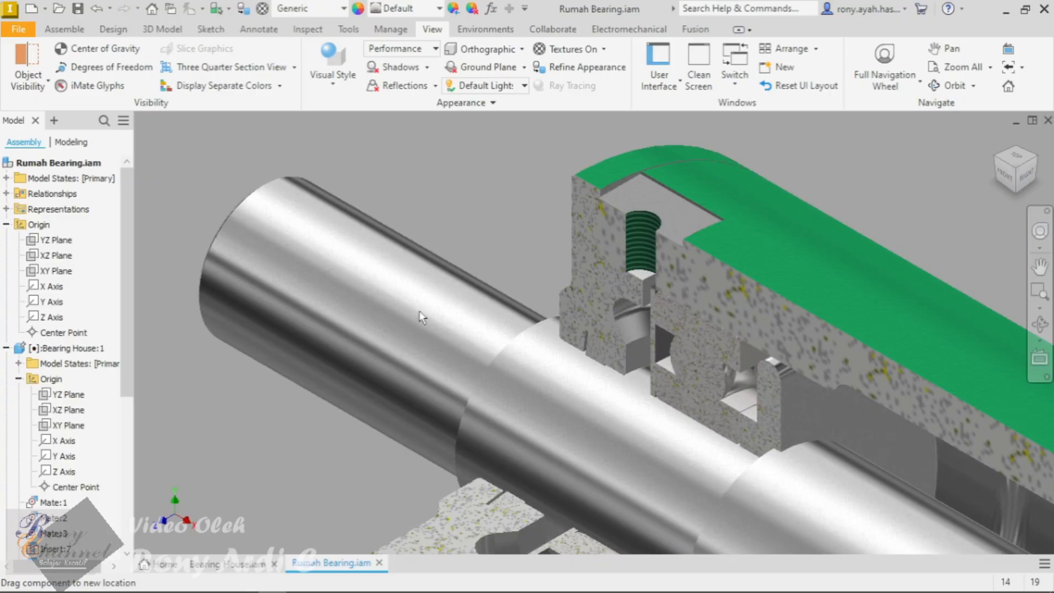
scroll(568, 305, "up", 4)
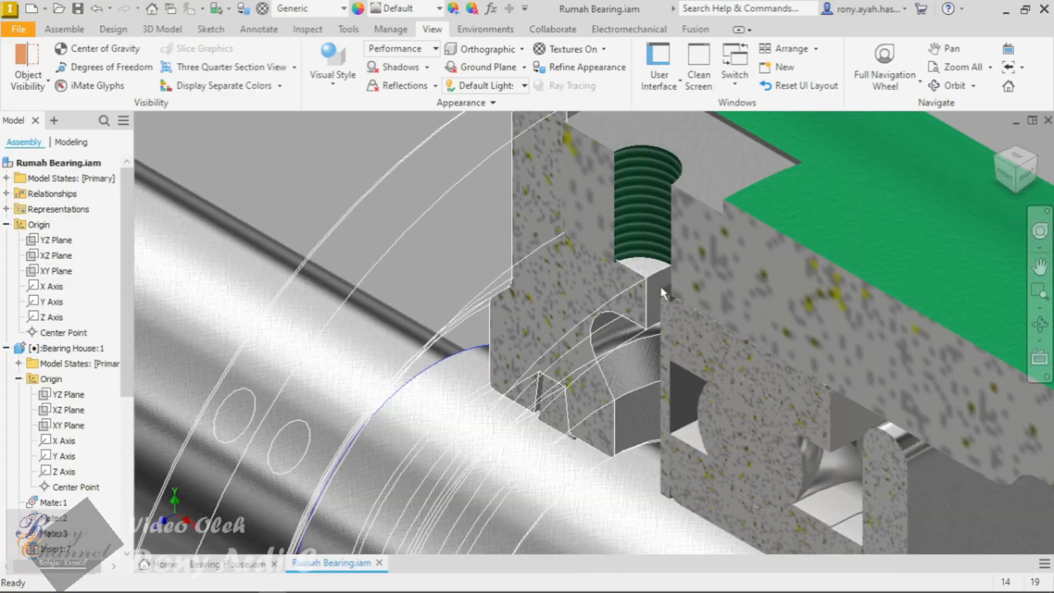
scroll(654, 269, "up", 3)
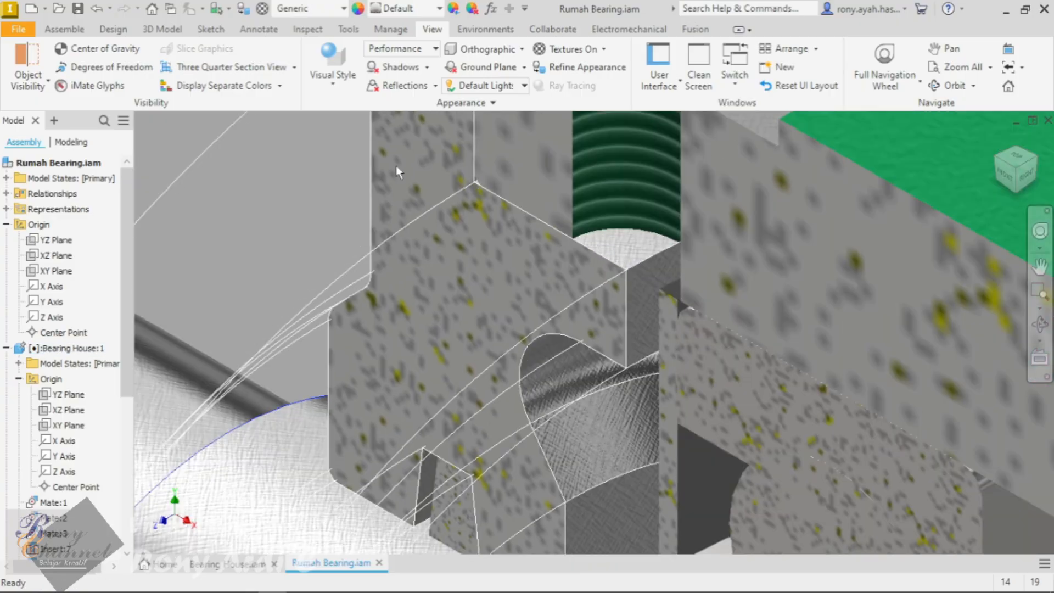
left_click(65, 29)
left_click(201, 72)
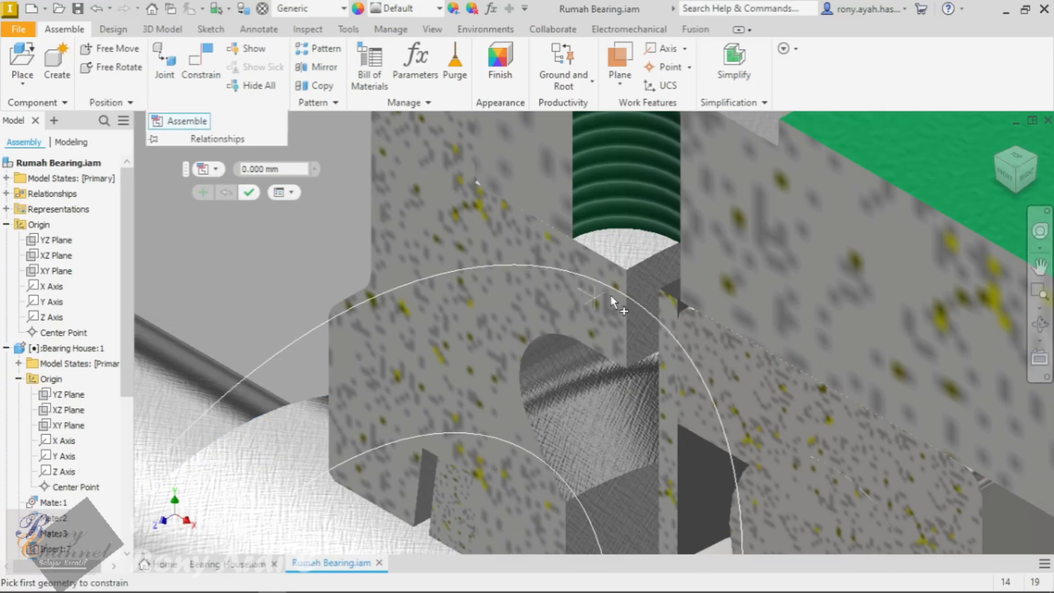
left_click(667, 290)
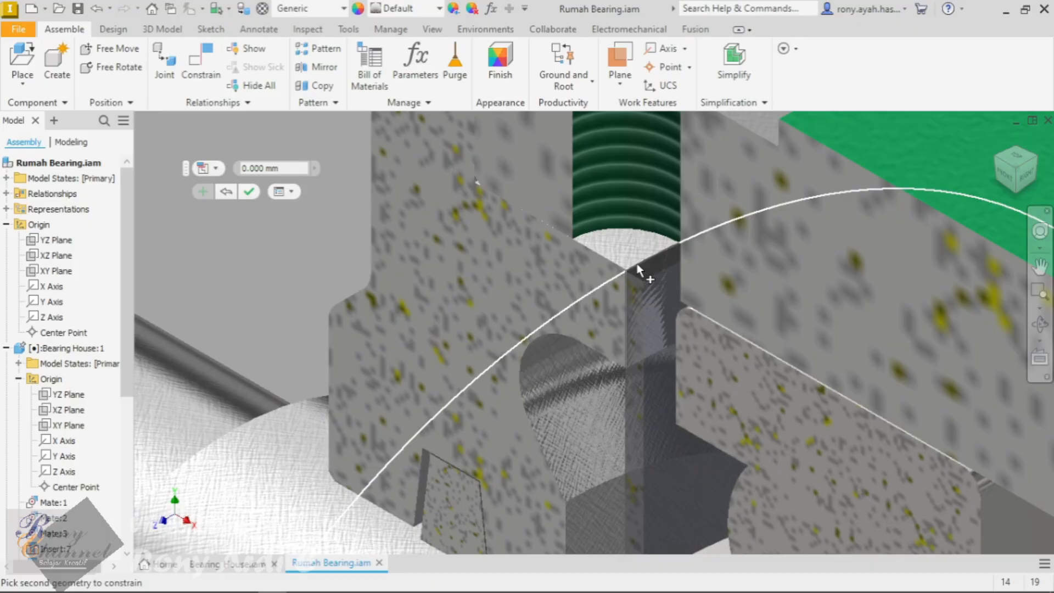
left_click(638, 270)
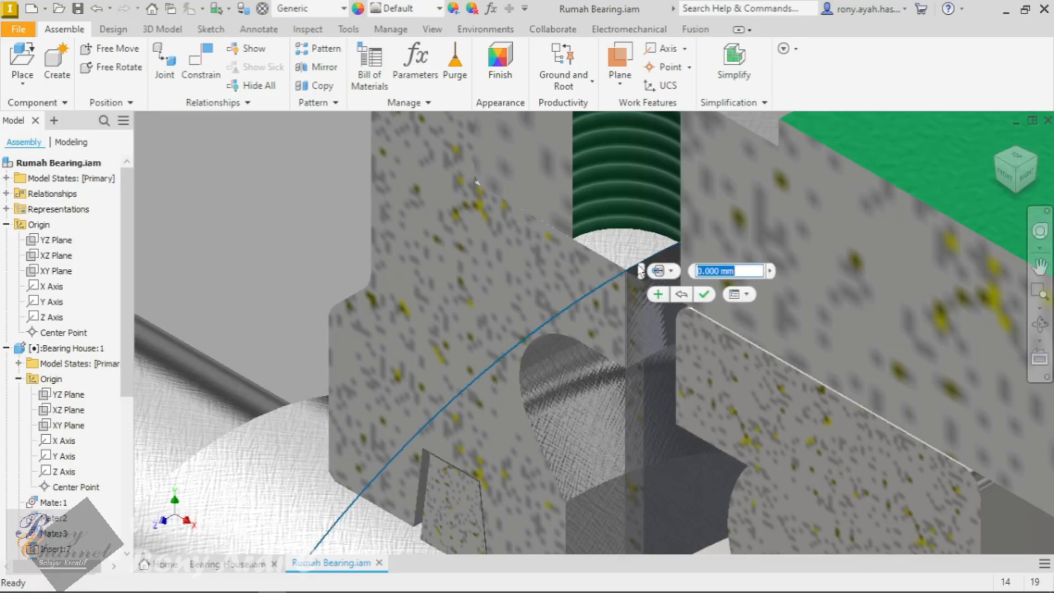
left_click(704, 294)
Step: Set the offset of the insert constraint between Ring:1 and its end cover to 0.5 mm
scroll(616, 263, "up", 8)
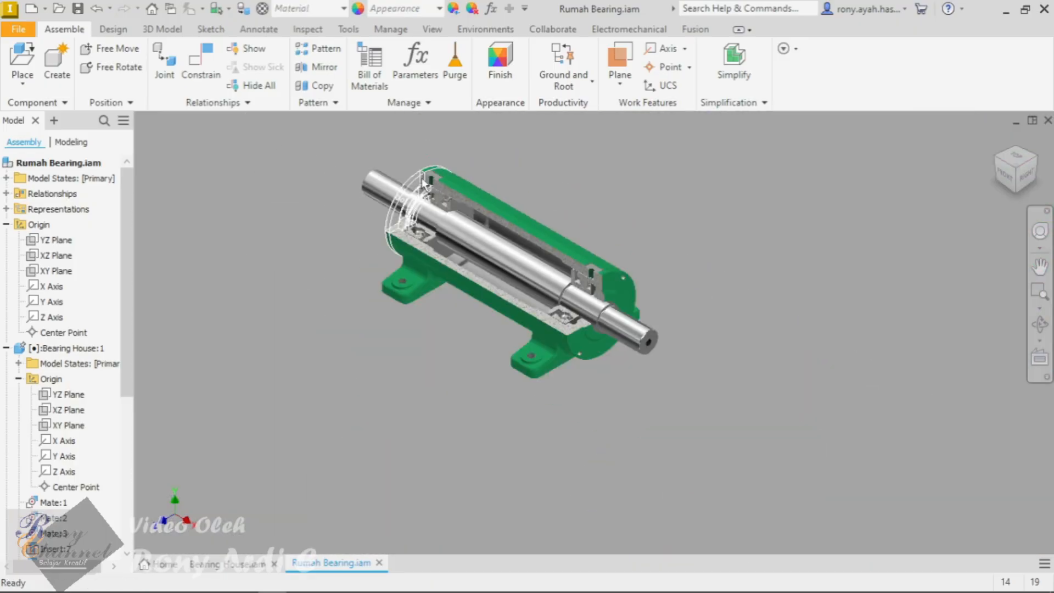
scroll(521, 209, "down", 5)
scroll(810, 466, "down", 5)
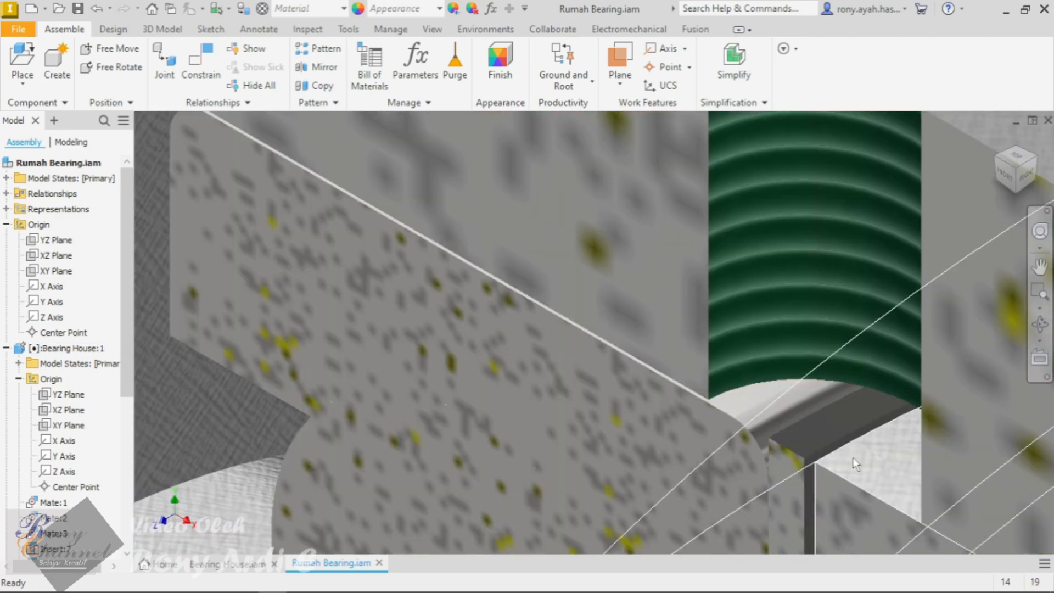
scroll(835, 461, "up", 8)
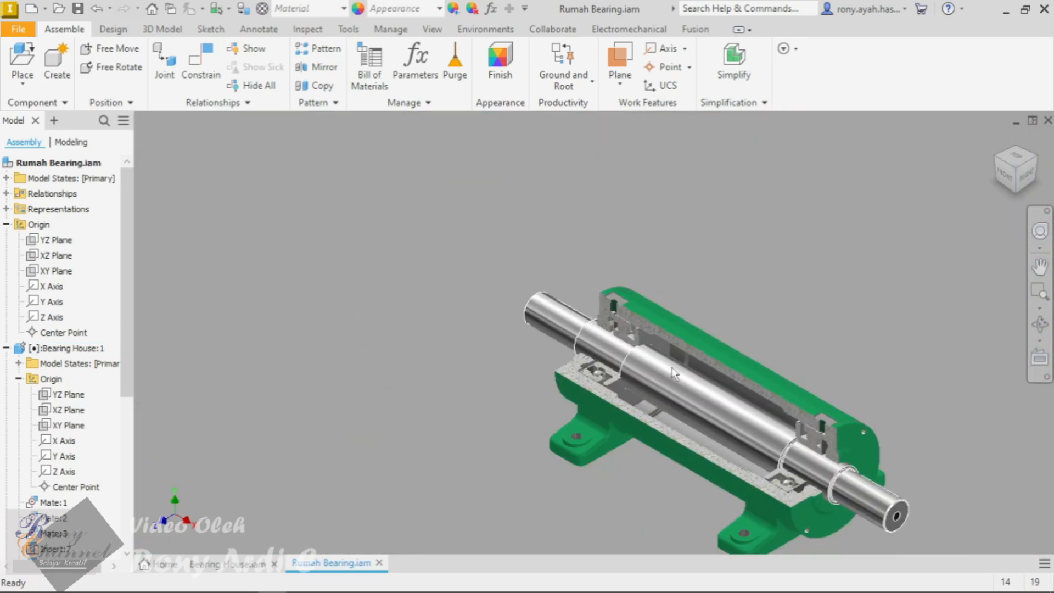
scroll(678, 349, "down", 6)
scroll(637, 291, "down", 5)
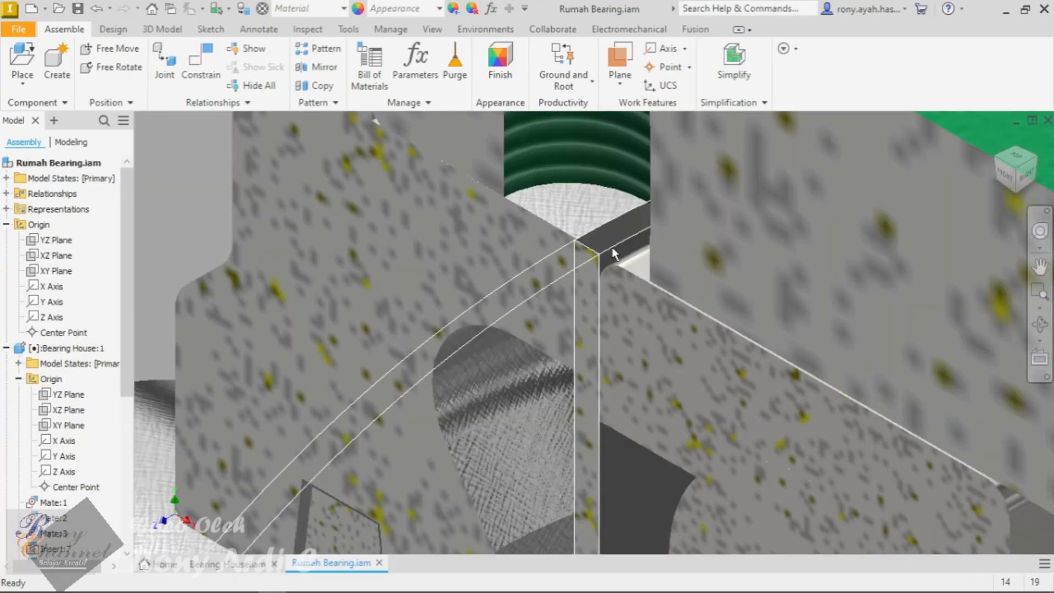
scroll(81, 389, "down", 6)
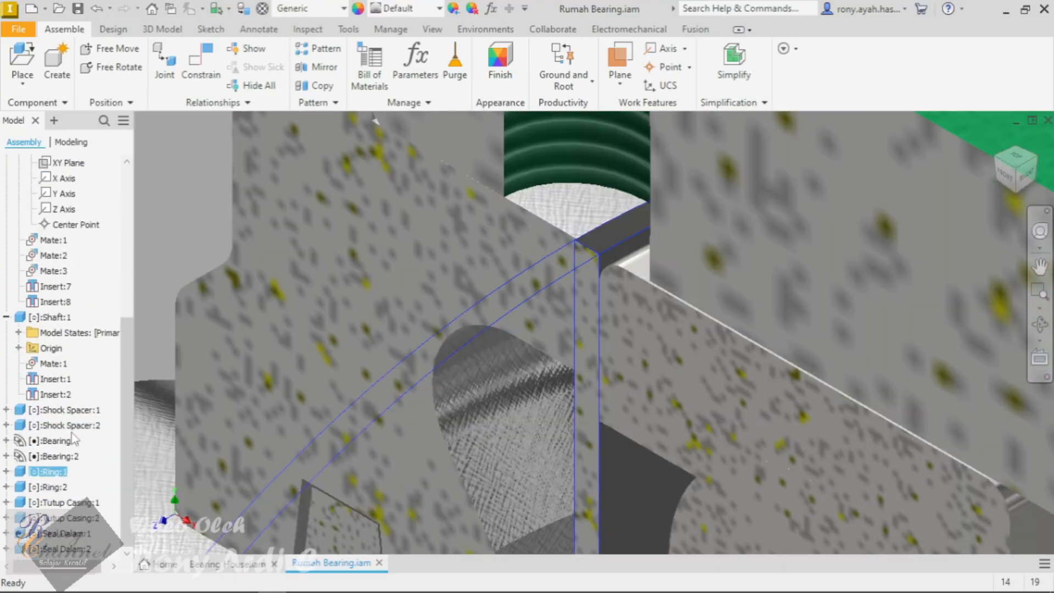
left_click(6, 471)
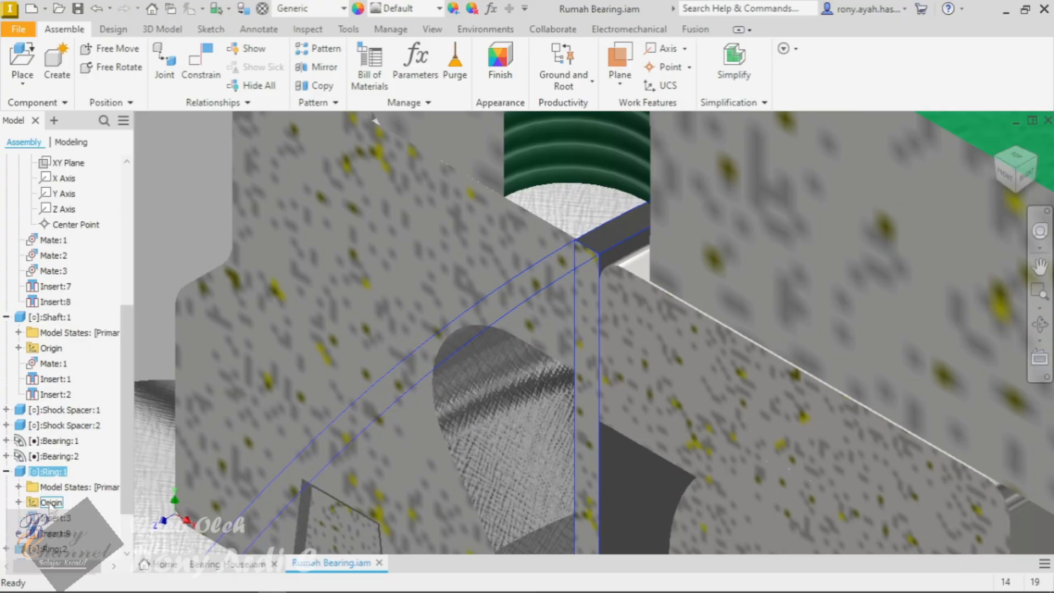
left_click(53, 533)
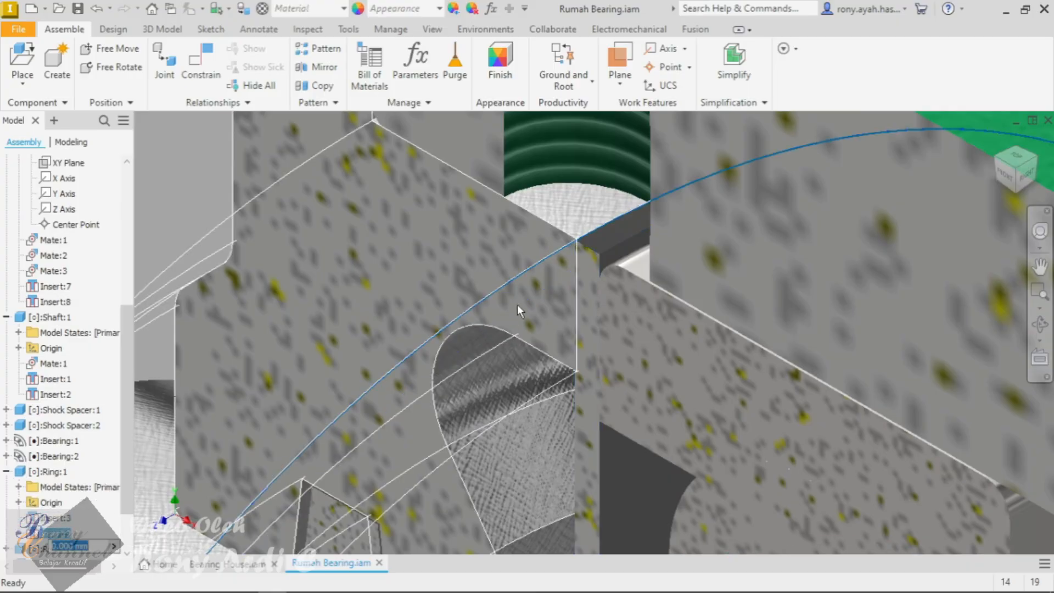
scroll(556, 203, "up", 2)
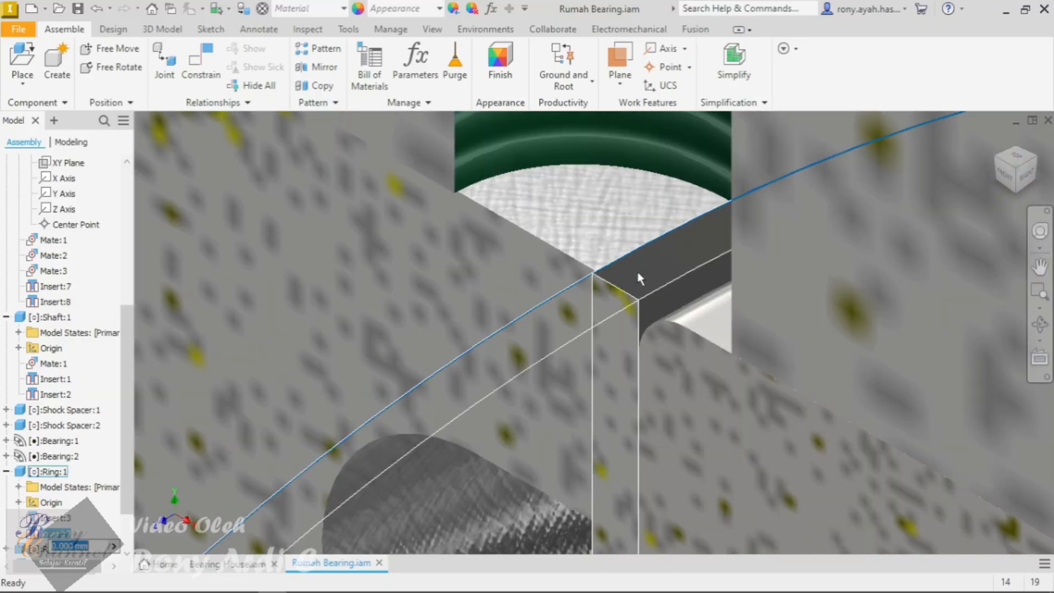
scroll(637, 271, "down", 3)
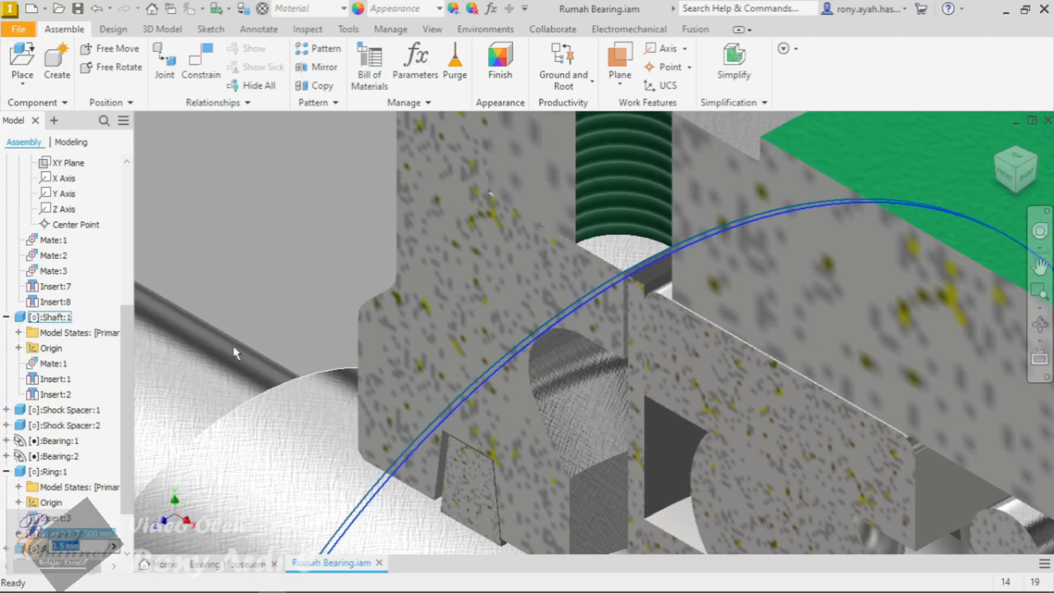
key("Return")
Step: Examine the gaps between the rings and end covers at both ends of the sectioned housing
scroll(608, 274, "up", 5)
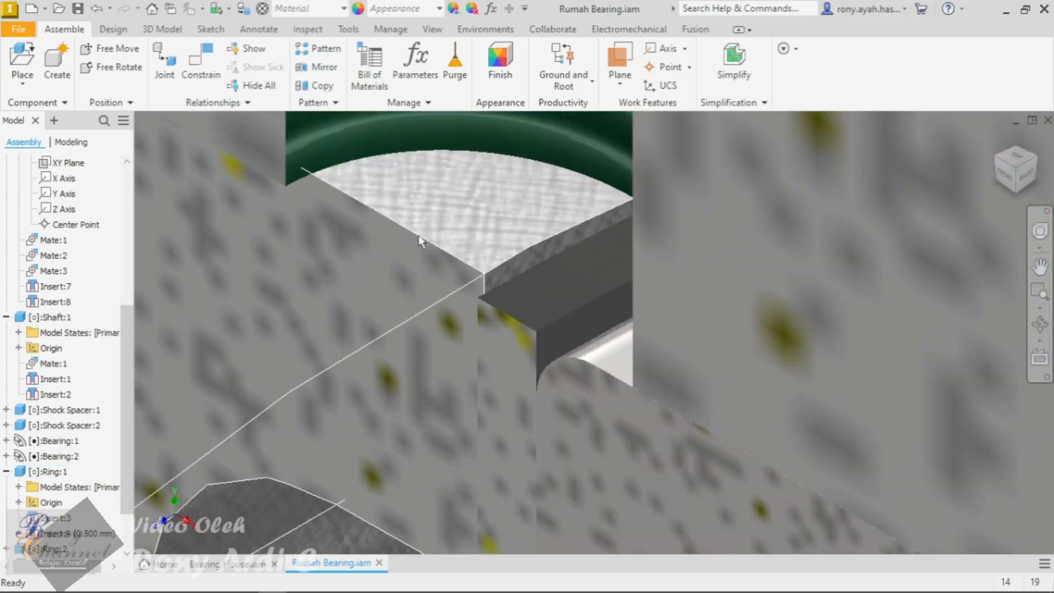
scroll(419, 242, "down", 8)
scroll(742, 343, "up", 8)
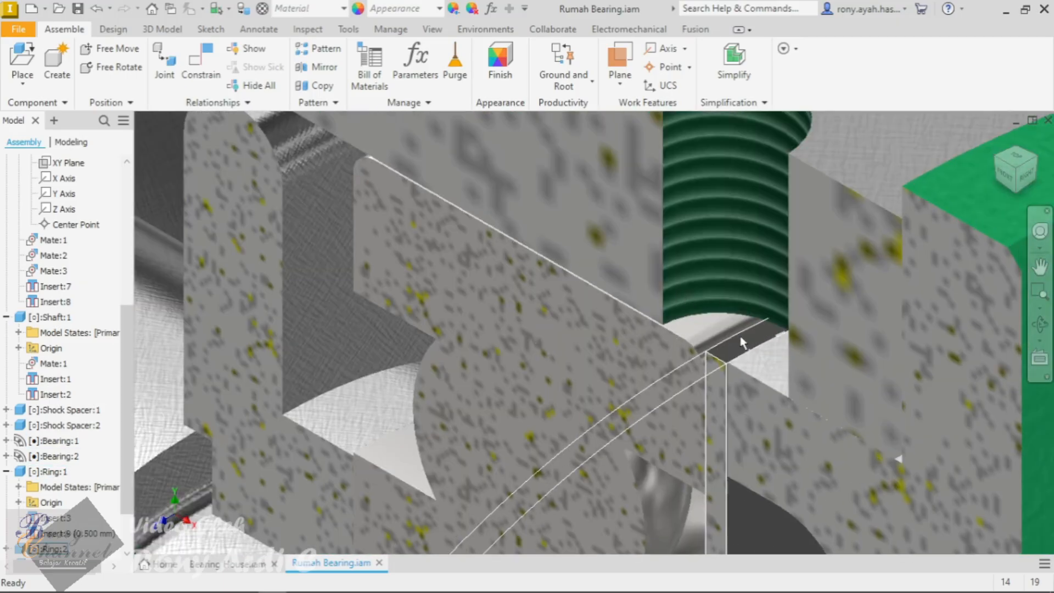
scroll(768, 417, "up", 4)
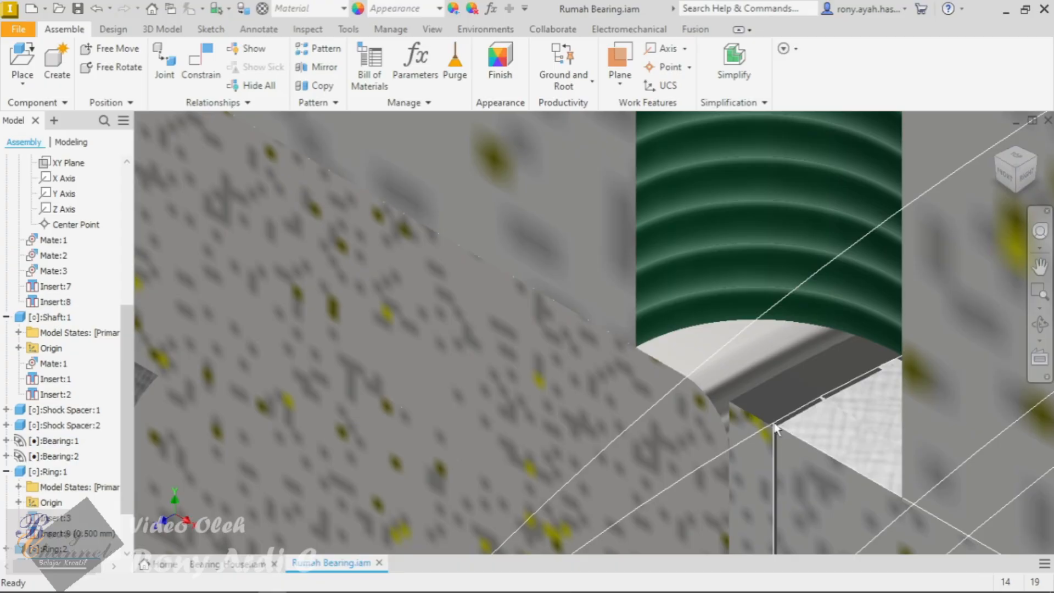
scroll(743, 395, "down", 4)
scroll(837, 336, "up", 2)
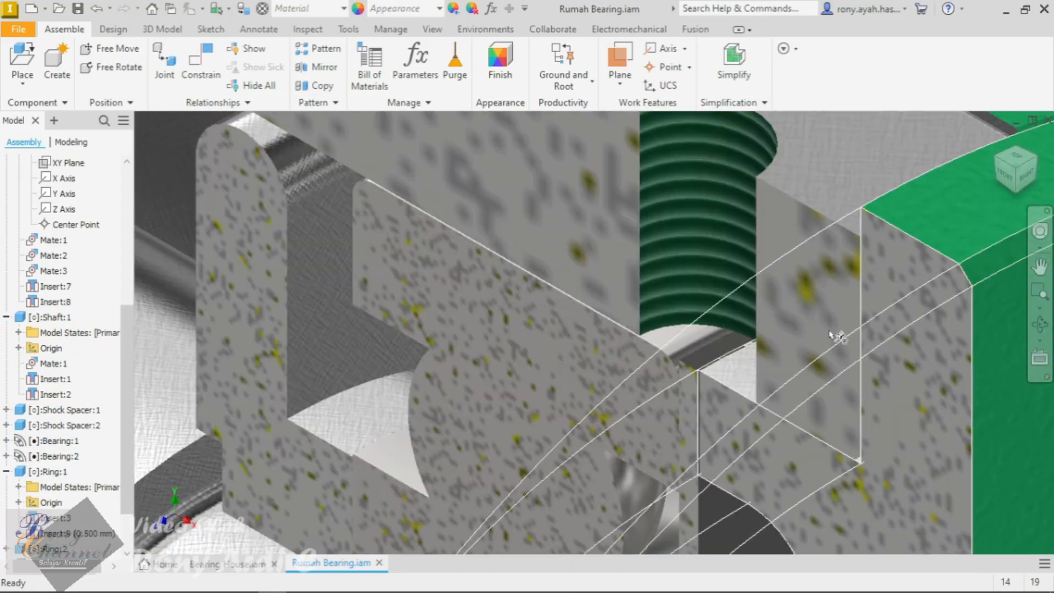
scroll(832, 333, "down", 5)
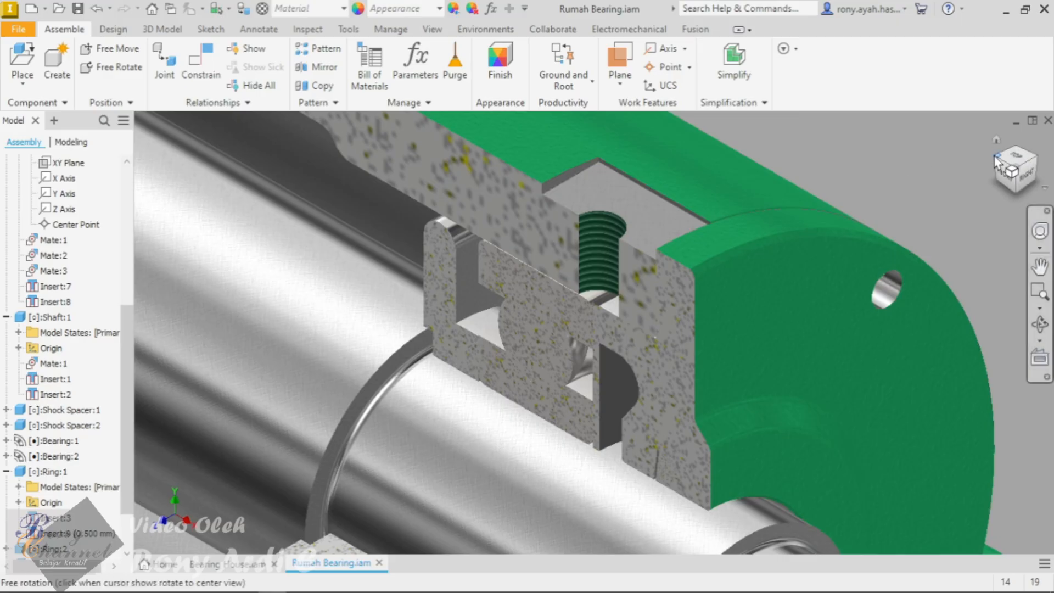
Step: Set the offset of the insert constraint between Ring:1 and its end cover to 0.1 mm
left_click(996, 161)
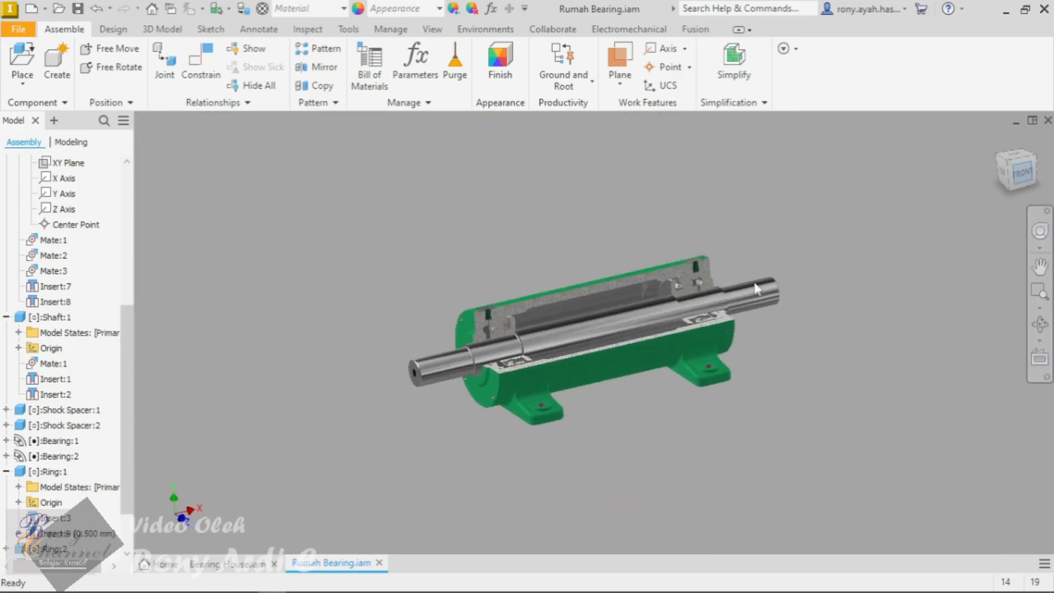
scroll(756, 192, "up", 10)
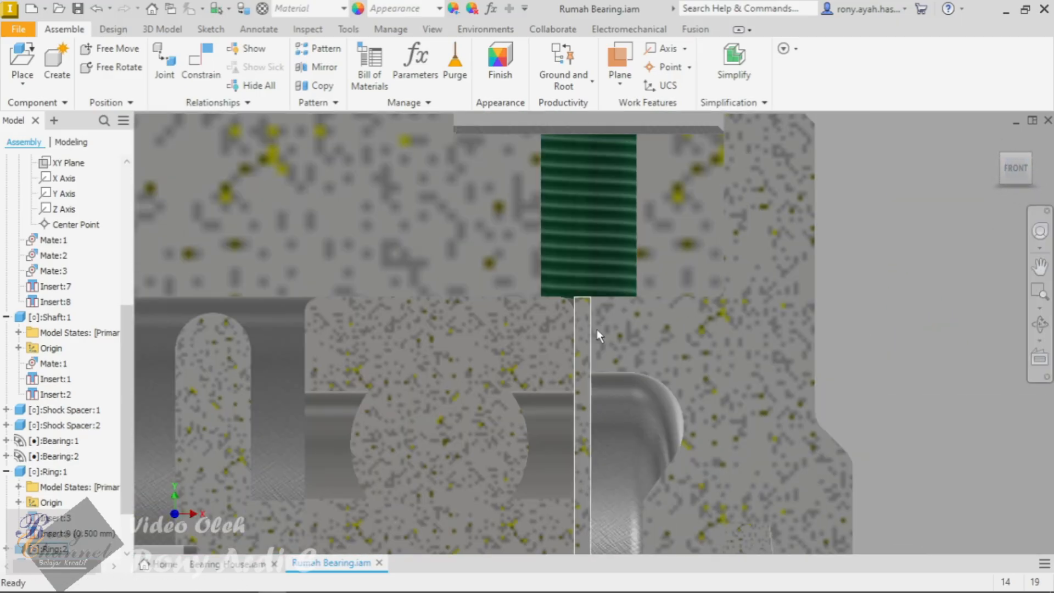
scroll(597, 328, "up", 3)
left_click(611, 302)
scroll(629, 308, "down", 2)
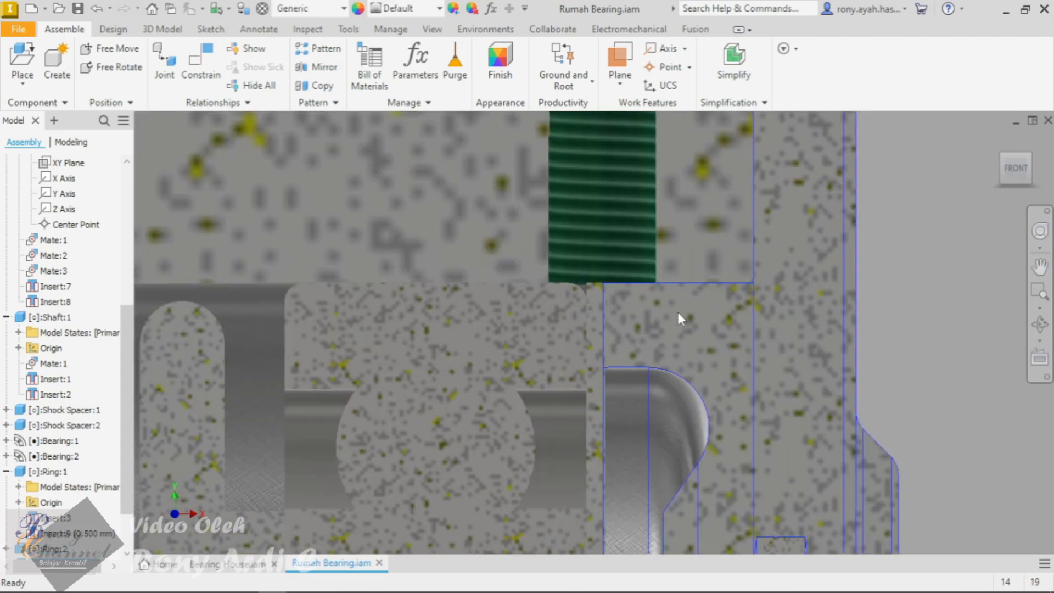
scroll(678, 318, "down", 6)
scroll(234, 324, "up", 6)
left_click(264, 318)
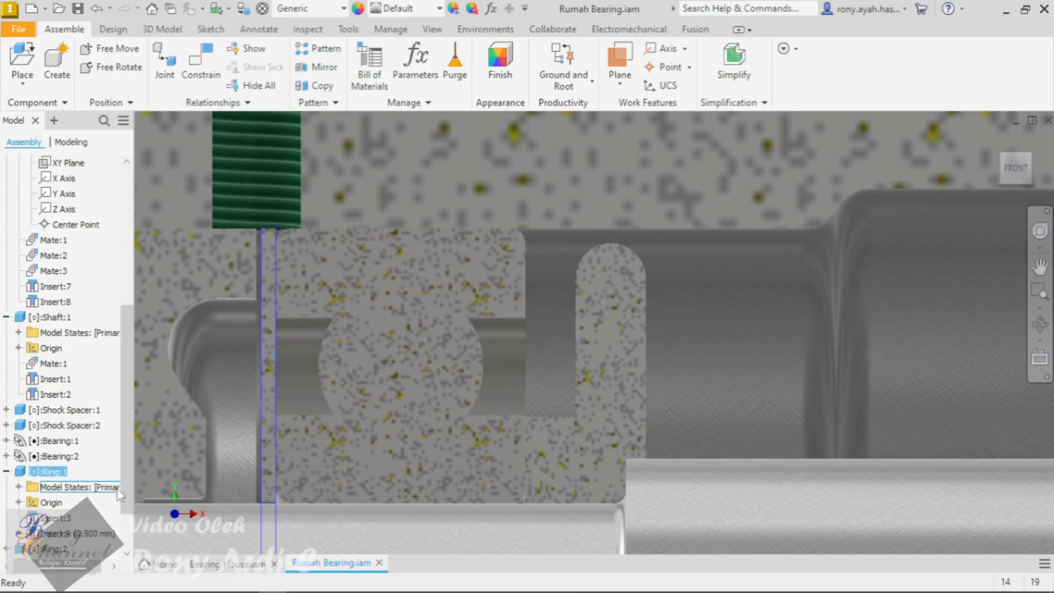
double_click(64, 533)
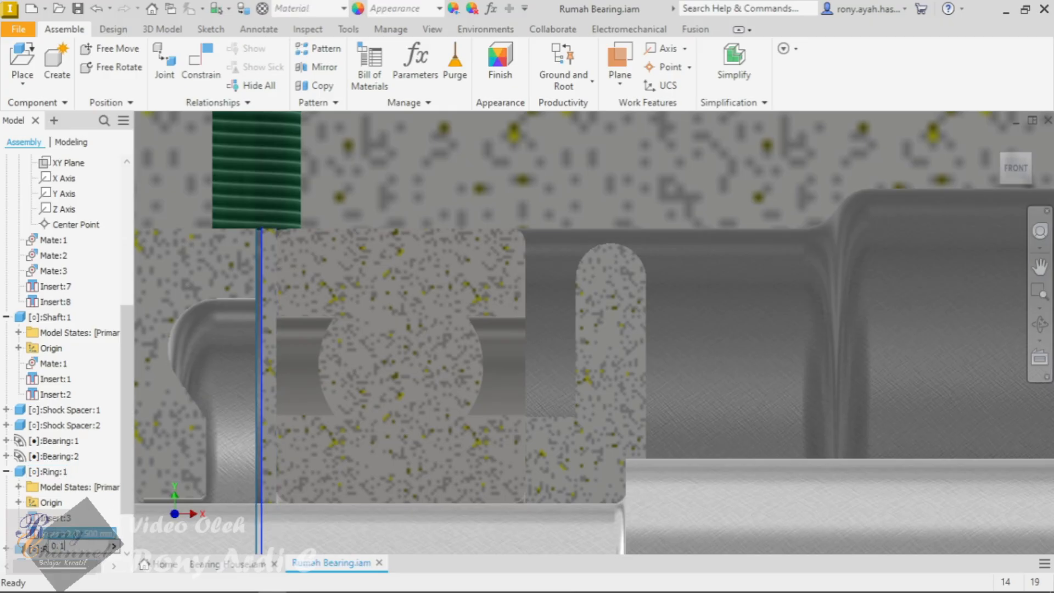
type("0.1")
key("Return")
Step: Examine the fit of the rings against the end covers at both ends of the sectioned housing
scroll(869, 351, "down", 4)
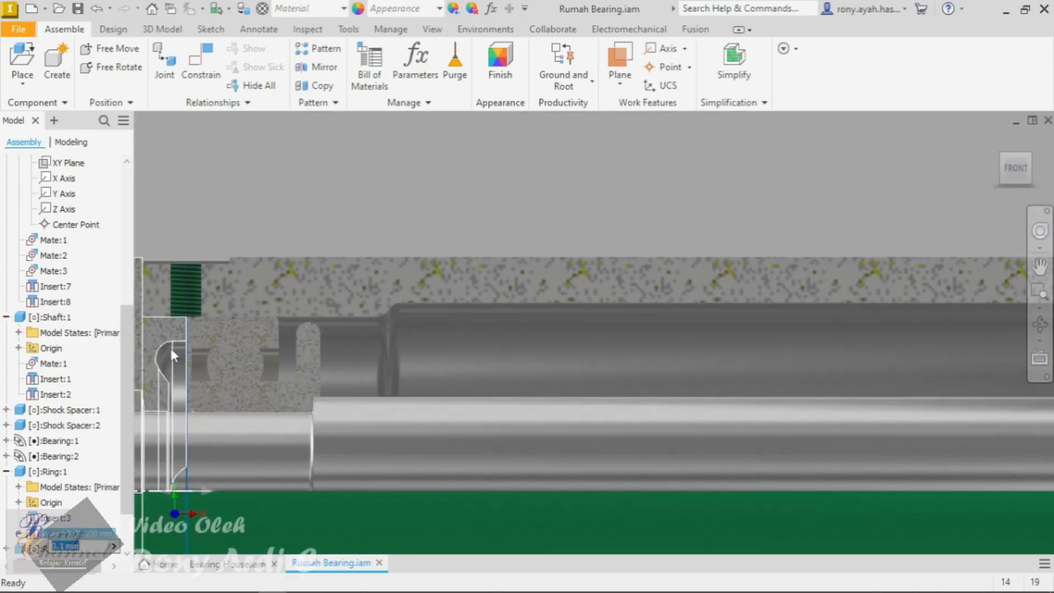
scroll(670, 306, "up", 8)
scroll(669, 306, "down", 4)
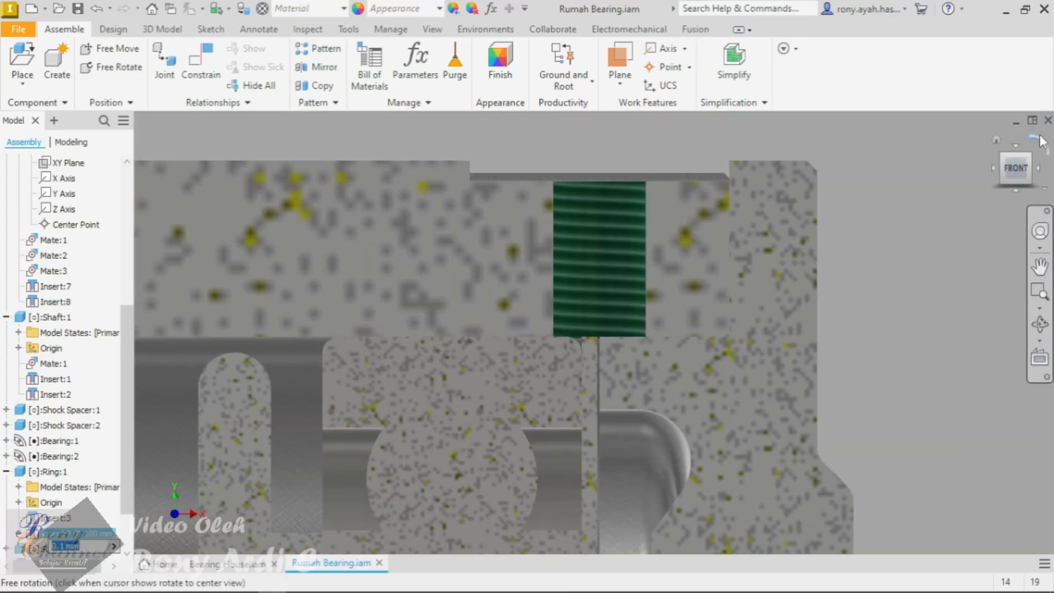
left_click(1030, 157)
scroll(798, 361, "up", 3)
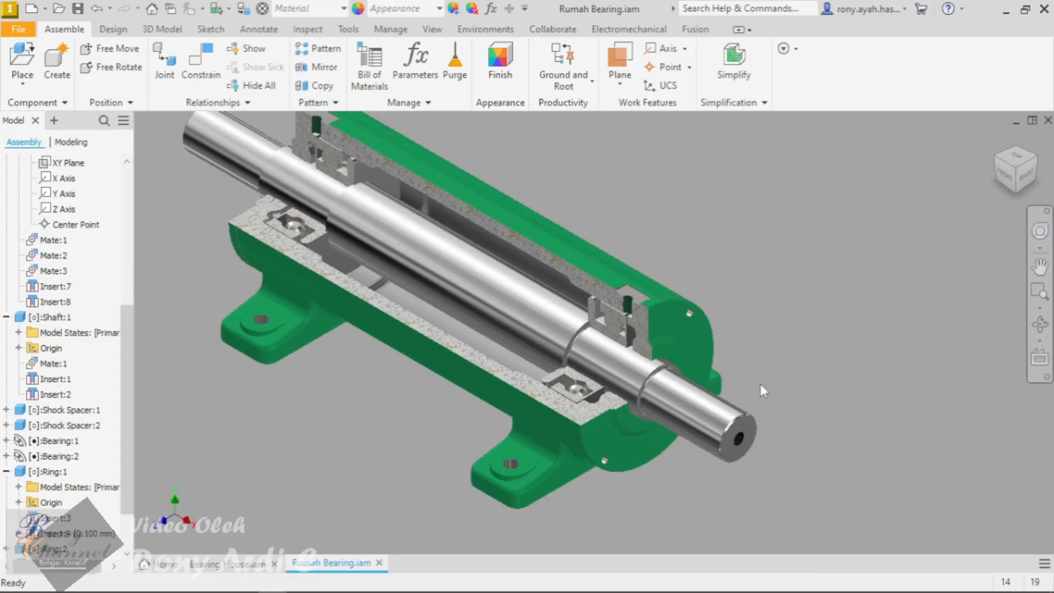
scroll(659, 364, "up", 4)
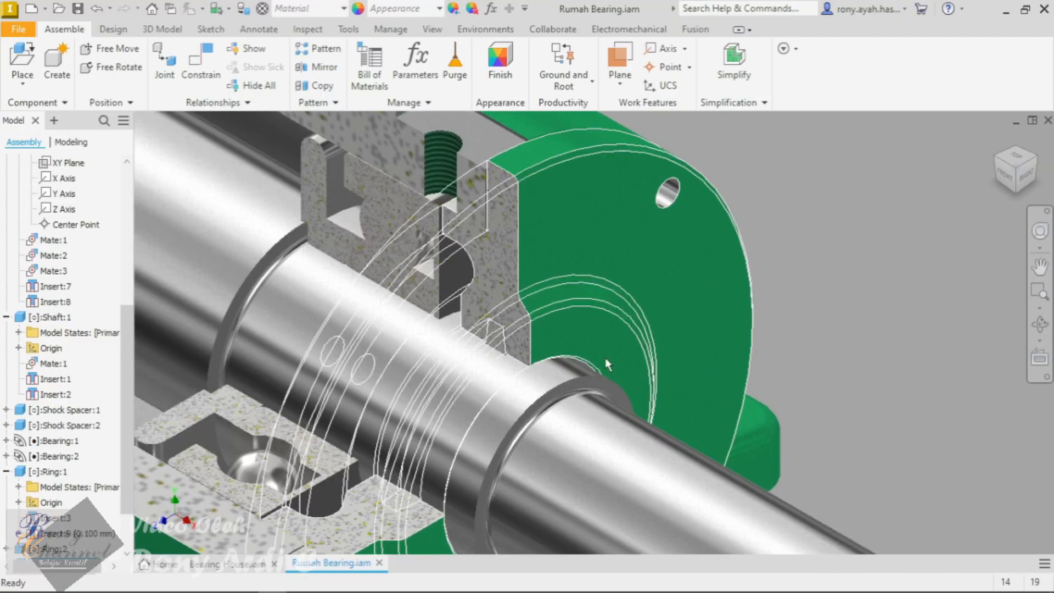
scroll(567, 377, "down", 5)
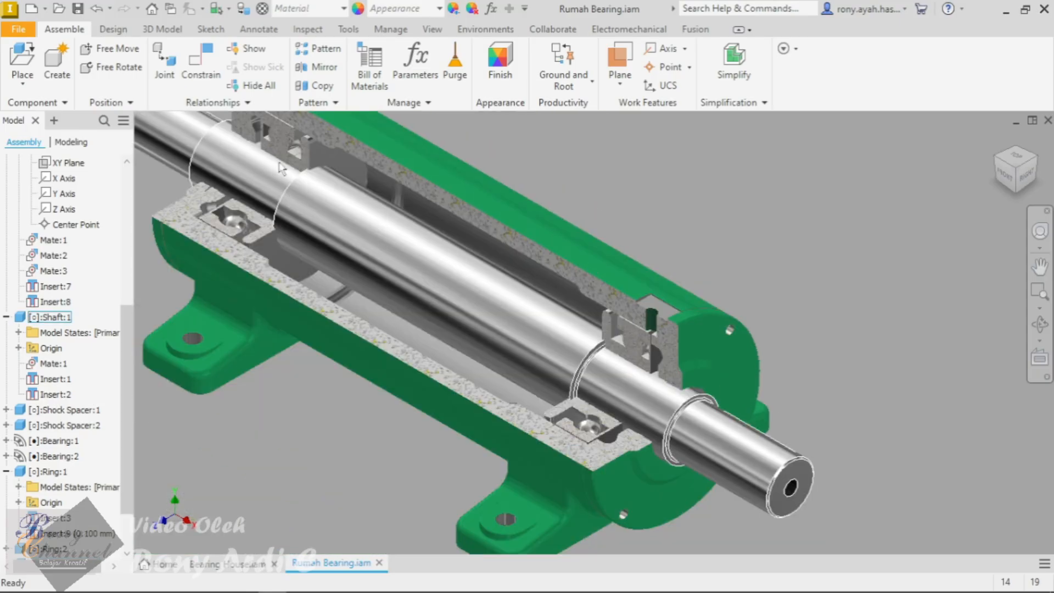
Step: Place two instances of Seal Luar.ipt in the free space beside the housing
left_click(33, 56)
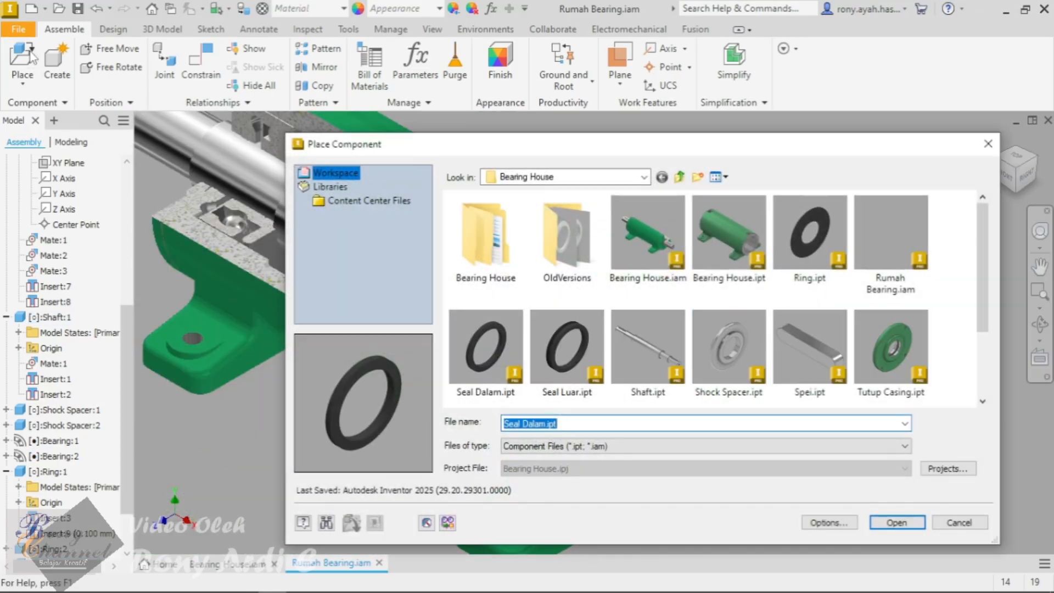
left_click(566, 350)
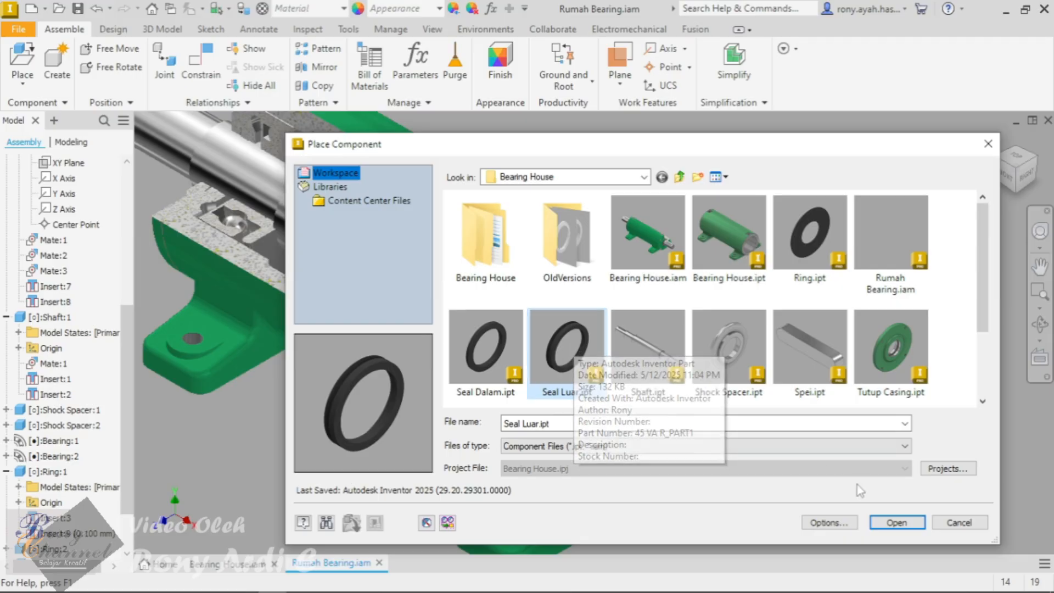
left_click(896, 522)
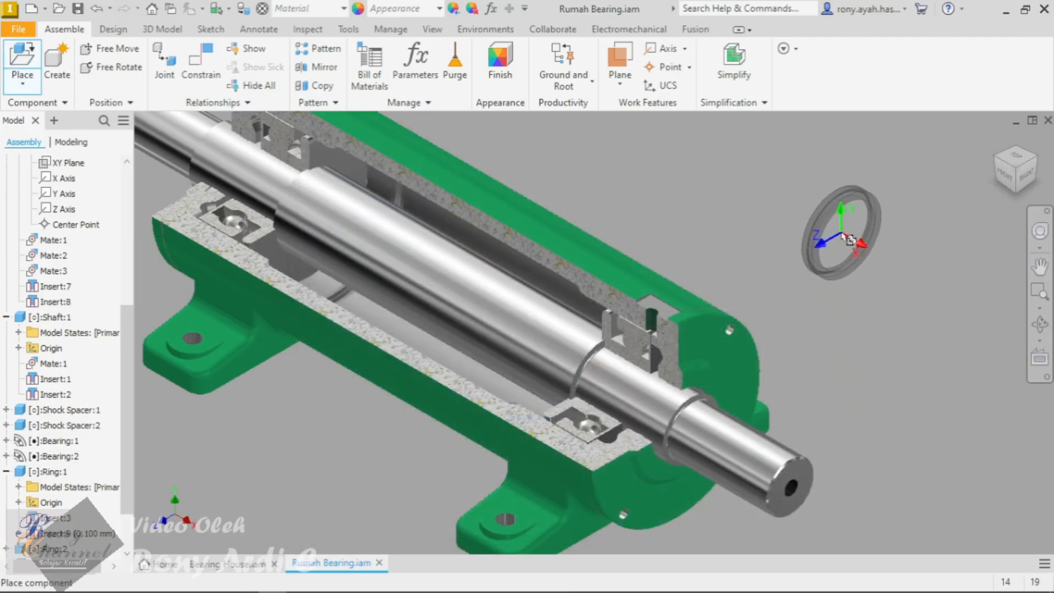
left_click(850, 236)
left_click(543, 140)
right_click(655, 197)
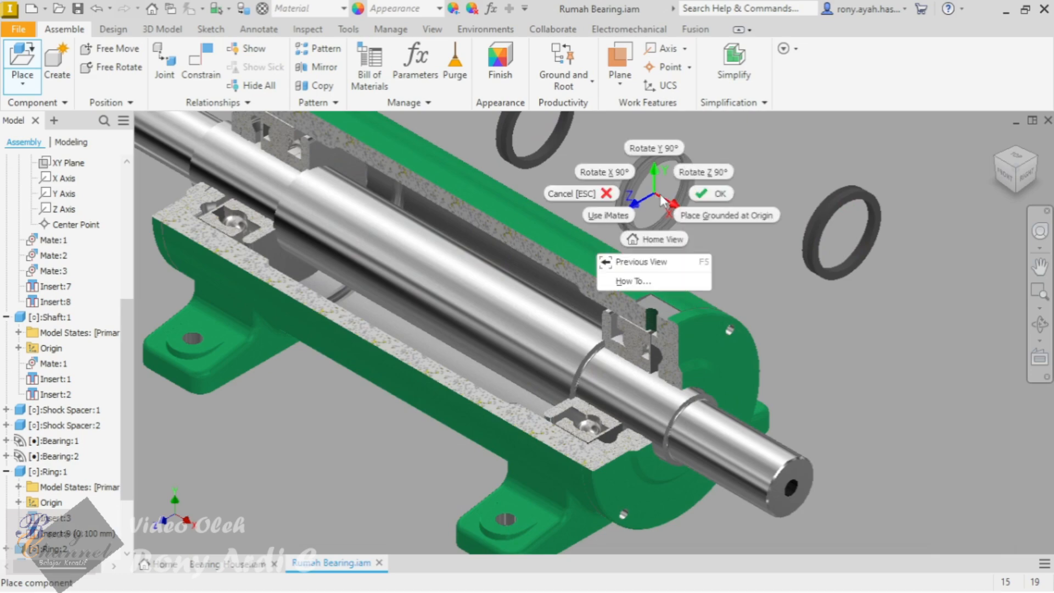
left_click(712, 195)
Step: Examine the outer seal's profile from the front to tell its angled lip side from its flat side
scroll(847, 230, "up", 6)
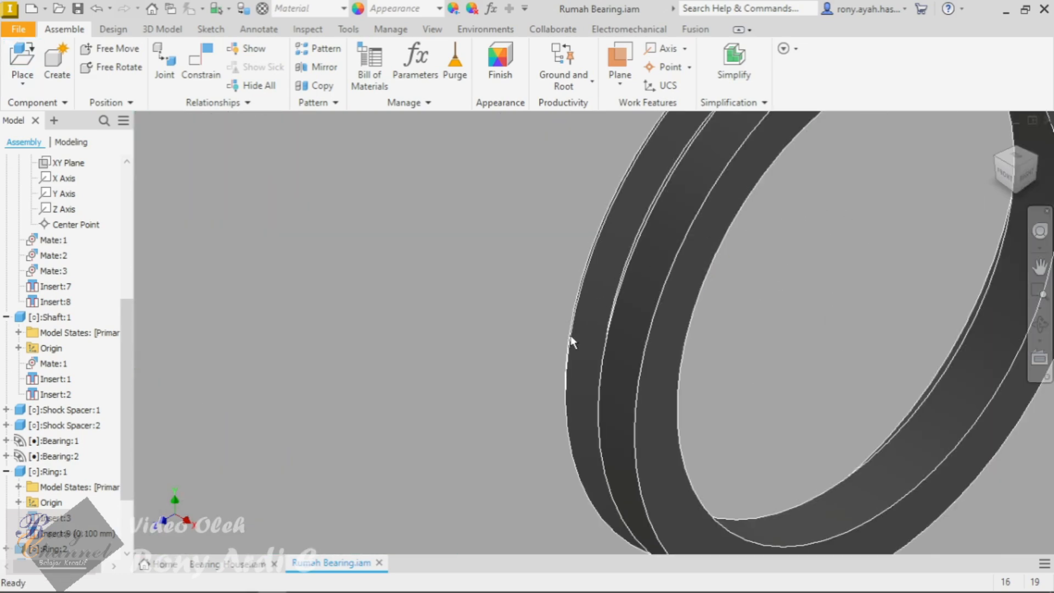
scroll(570, 337, "down", 5)
left_click(1008, 179)
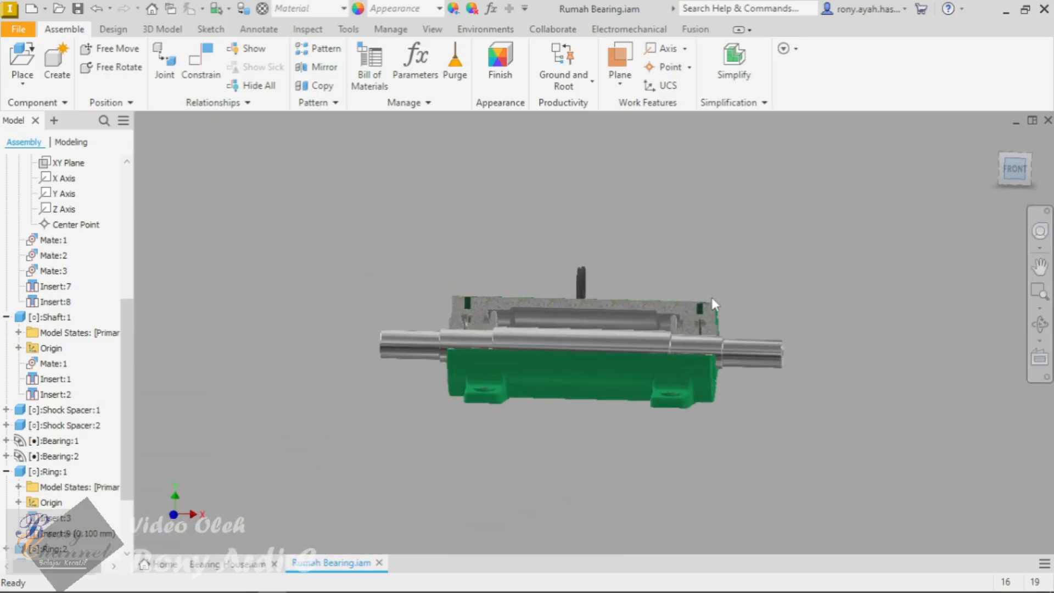
scroll(711, 298, "up", 5)
scroll(310, 226, "up", 5)
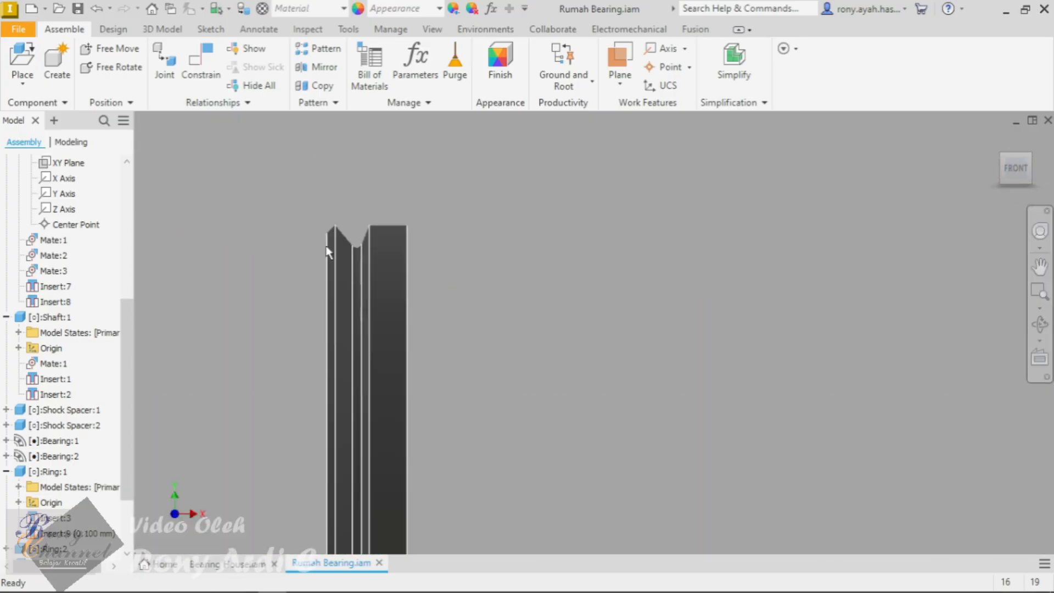
scroll(327, 252, "down", 5)
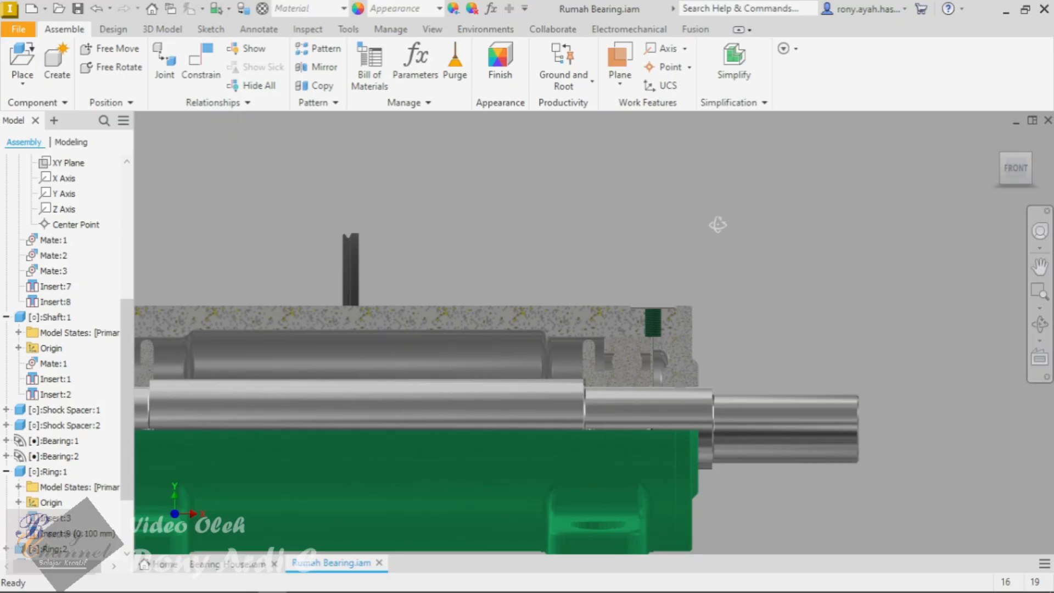
scroll(593, 249, "up", 5)
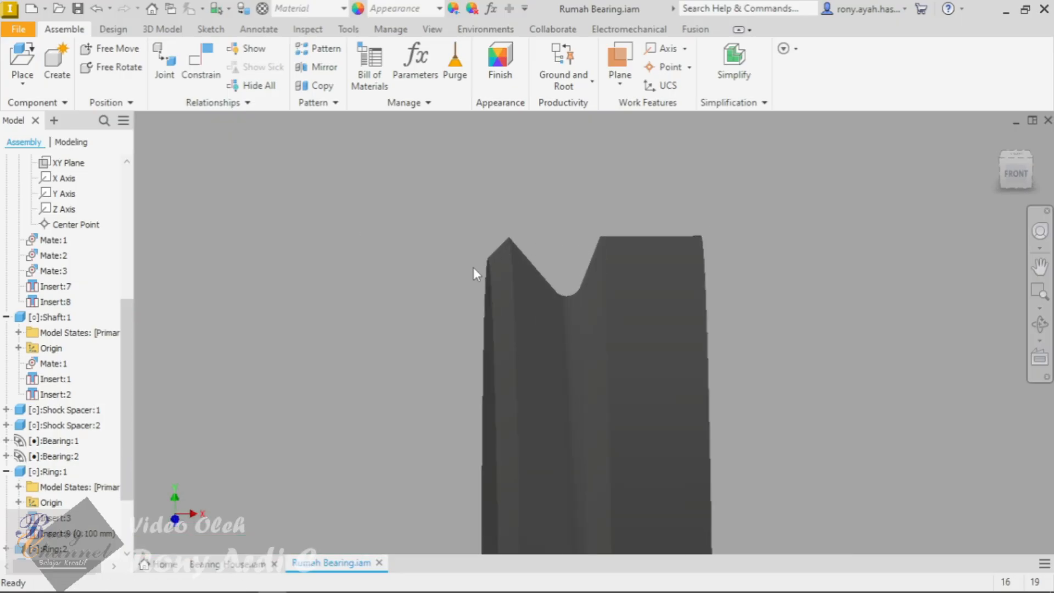
scroll(473, 268, "down", 5)
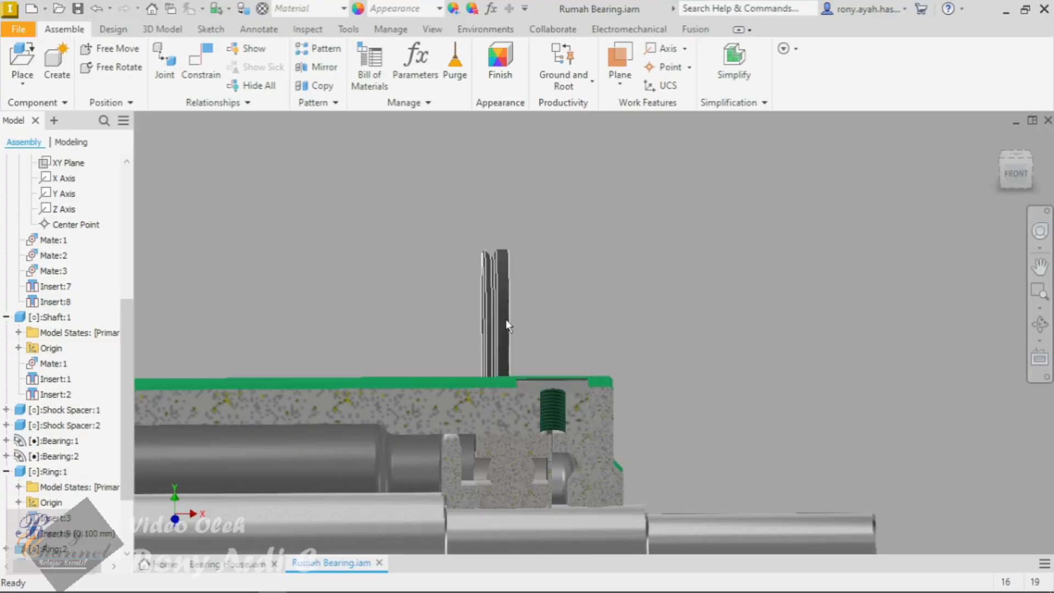
scroll(506, 323, "up", 5)
Step: Constrain one outer seal's lip edge to the outer boss edge of the +X end cover with an aligned insert at 0 mm offset
left_click(196, 106)
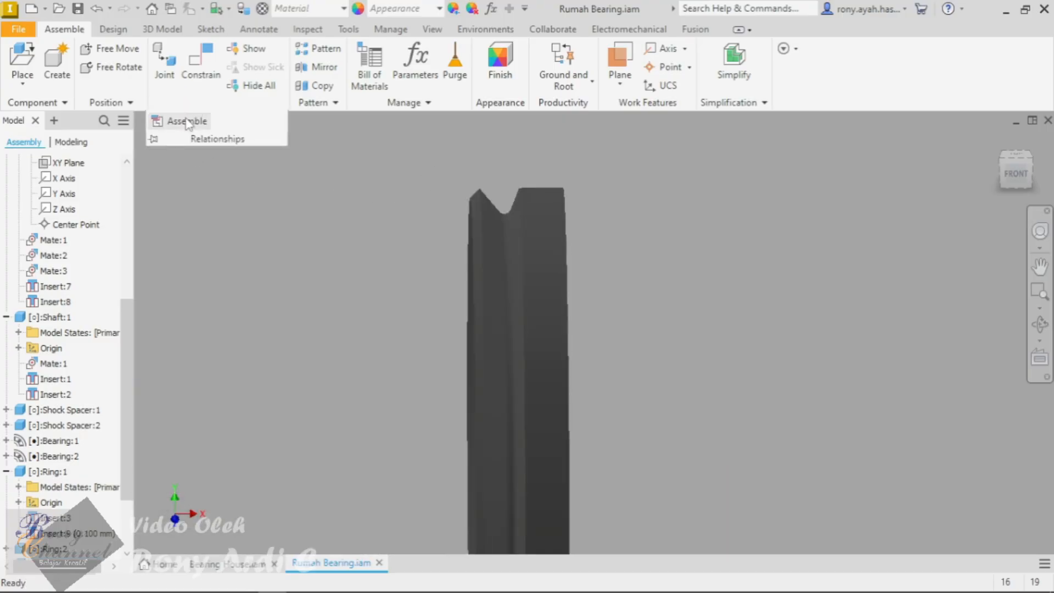
left_click(181, 121)
left_click(469, 211)
scroll(469, 212, "down", 5)
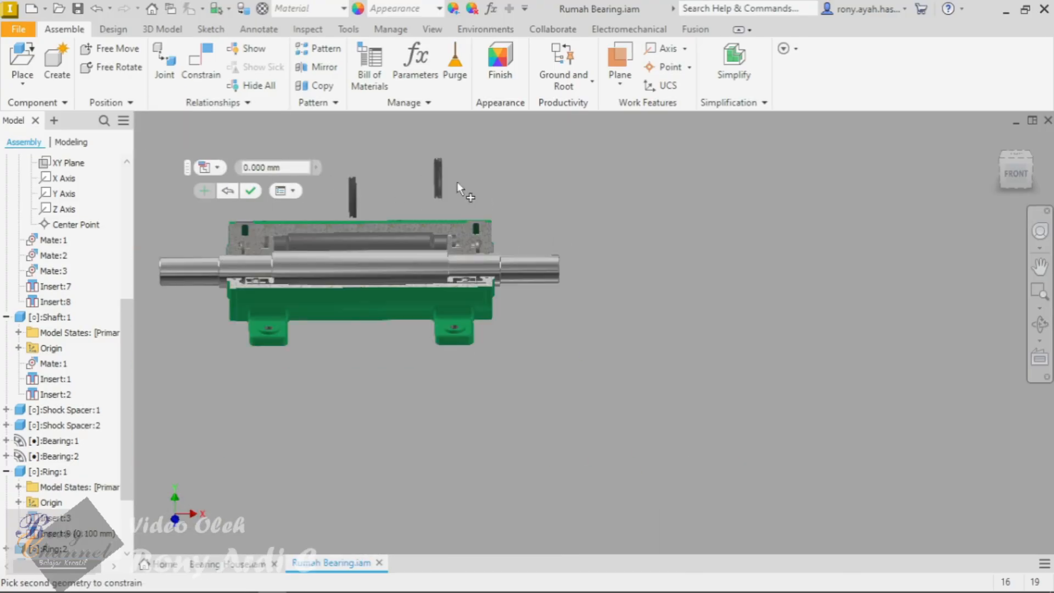
scroll(515, 212, "up", 5)
scroll(444, 397, "up", 5)
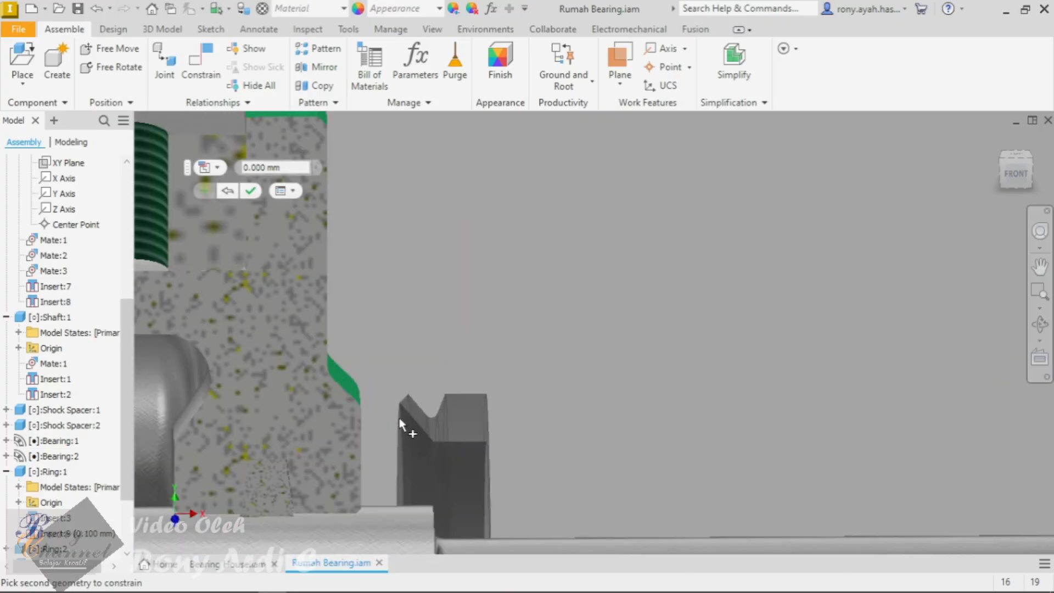
left_click(328, 384)
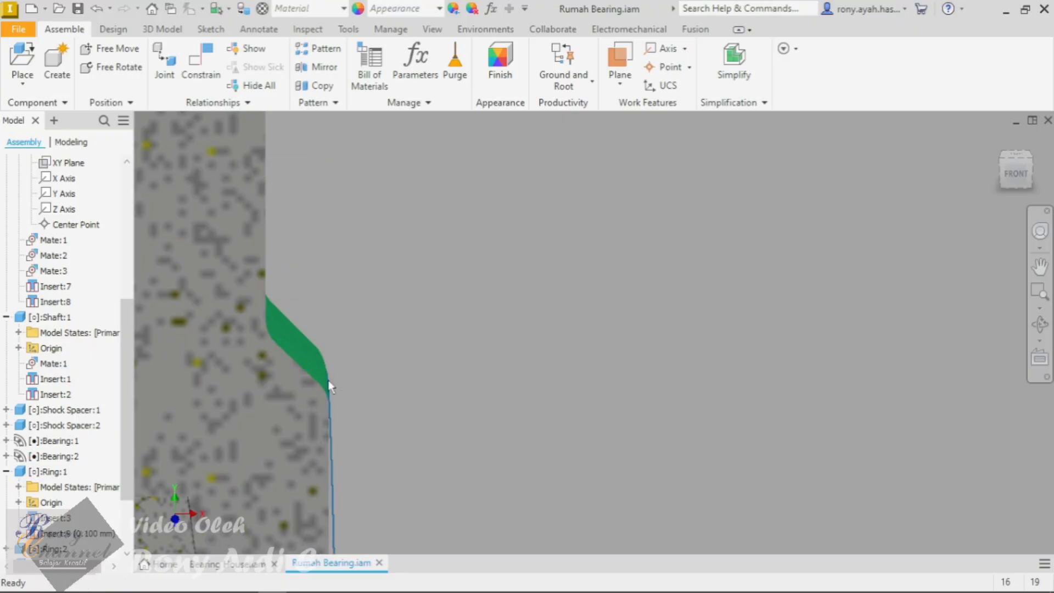
scroll(418, 238, "down", 5)
scroll(431, 255, "down", 2)
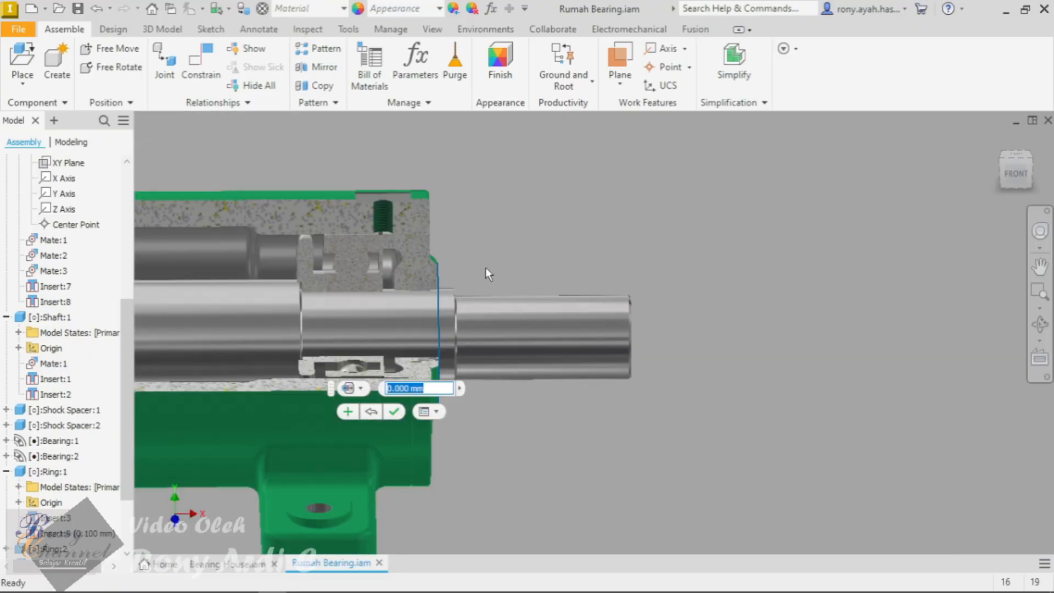
left_click(354, 388)
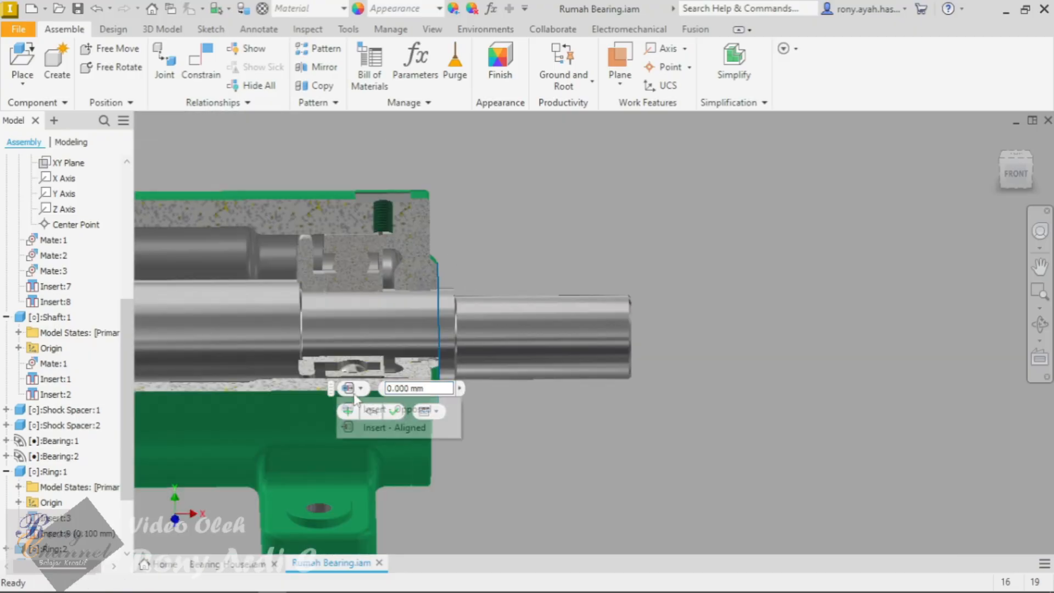
left_click(385, 426)
scroll(444, 286, "up", 5)
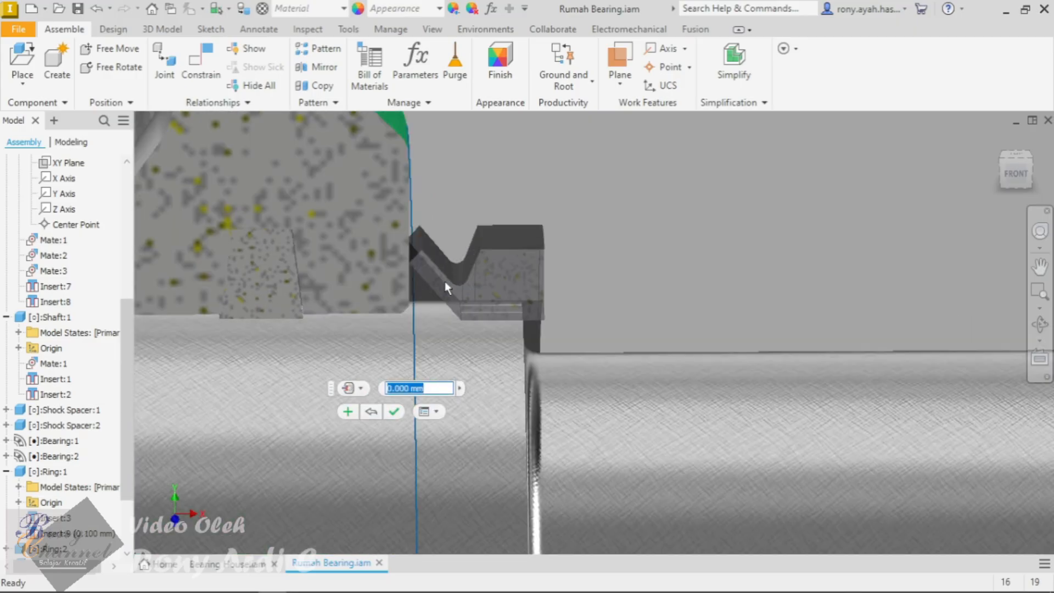
left_click(396, 415)
Step: Constrain the second outer seal's lip edge to the outer boss edge of the -X end cover with an aligned insert at 0 mm offset
scroll(709, 333, "down", 5)
scroll(753, 323, "down", 3)
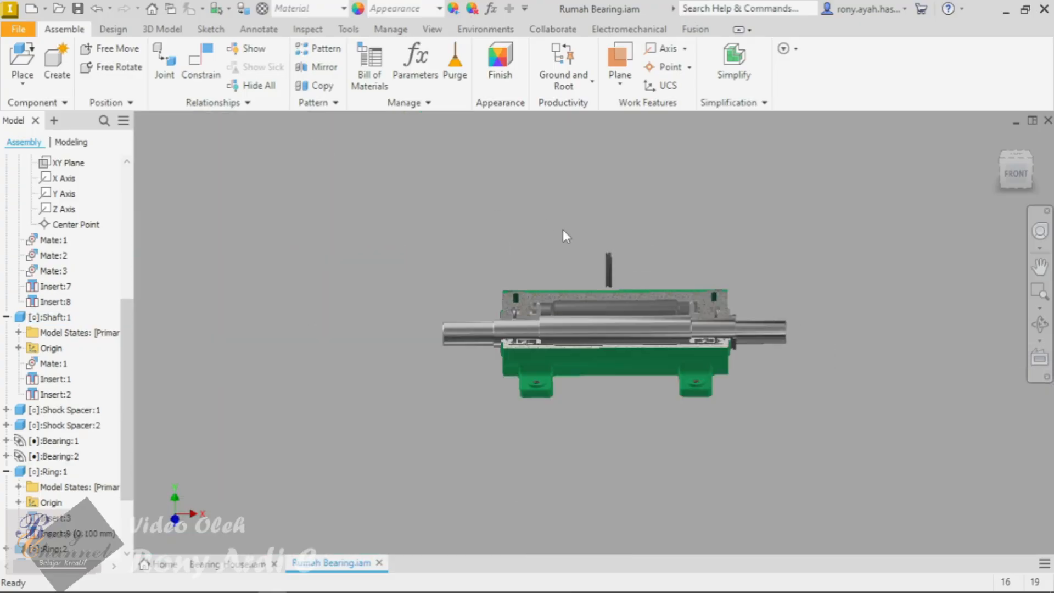
scroll(508, 239, "up", 10)
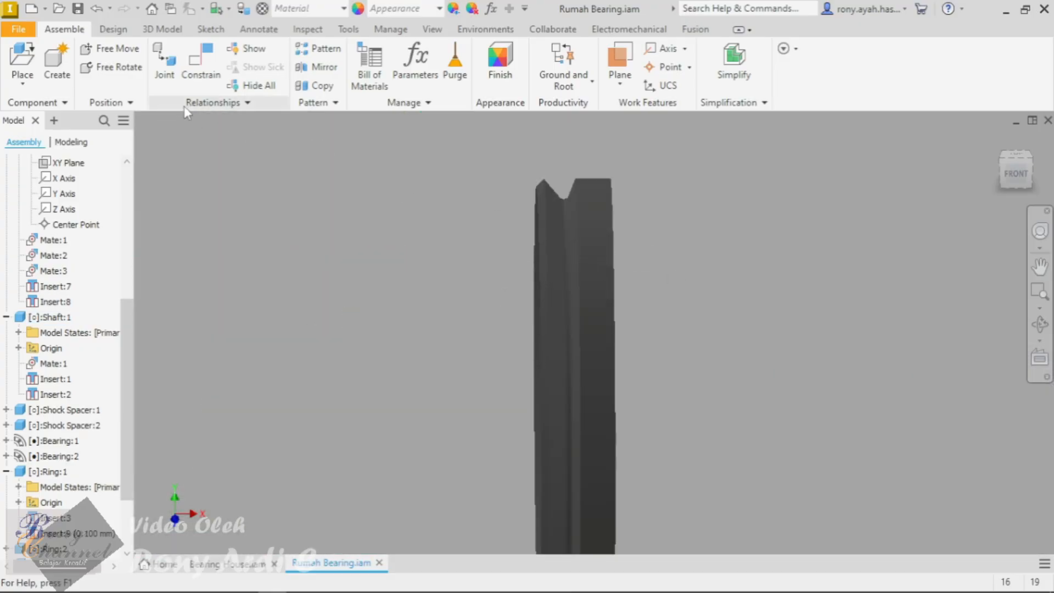
key("c")
left_click(535, 189)
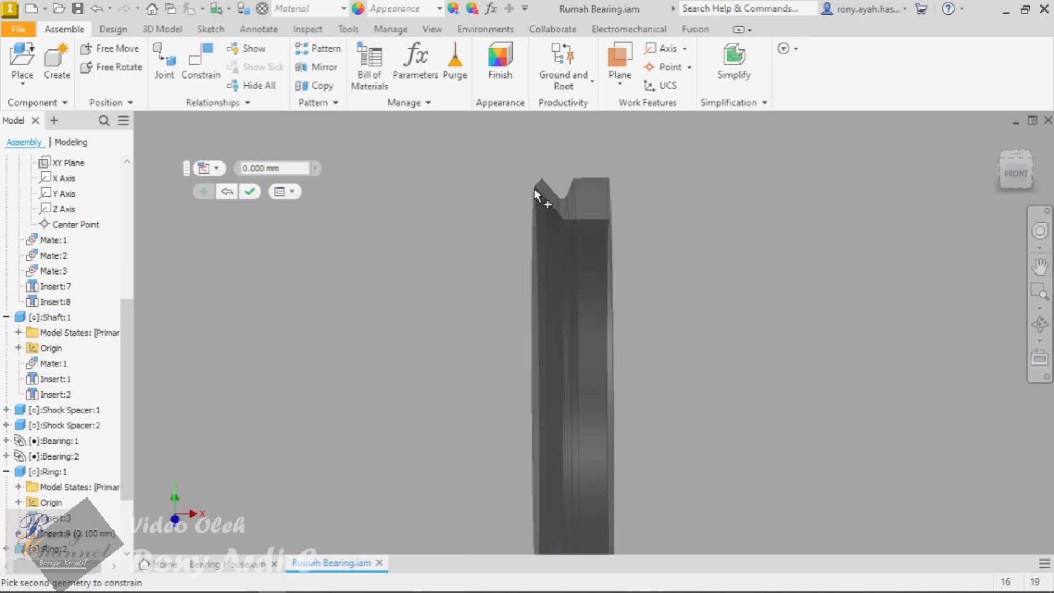
scroll(535, 189, "down", 6)
scroll(518, 305, "up", 6)
scroll(515, 312, "down", 2)
scroll(459, 460, "up", 2)
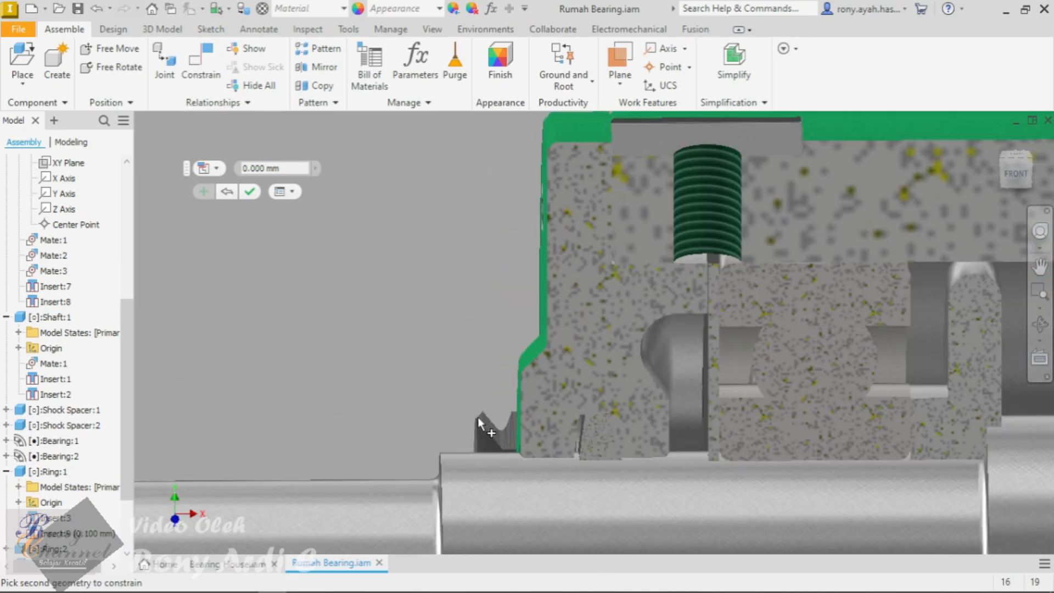
left_click(516, 368)
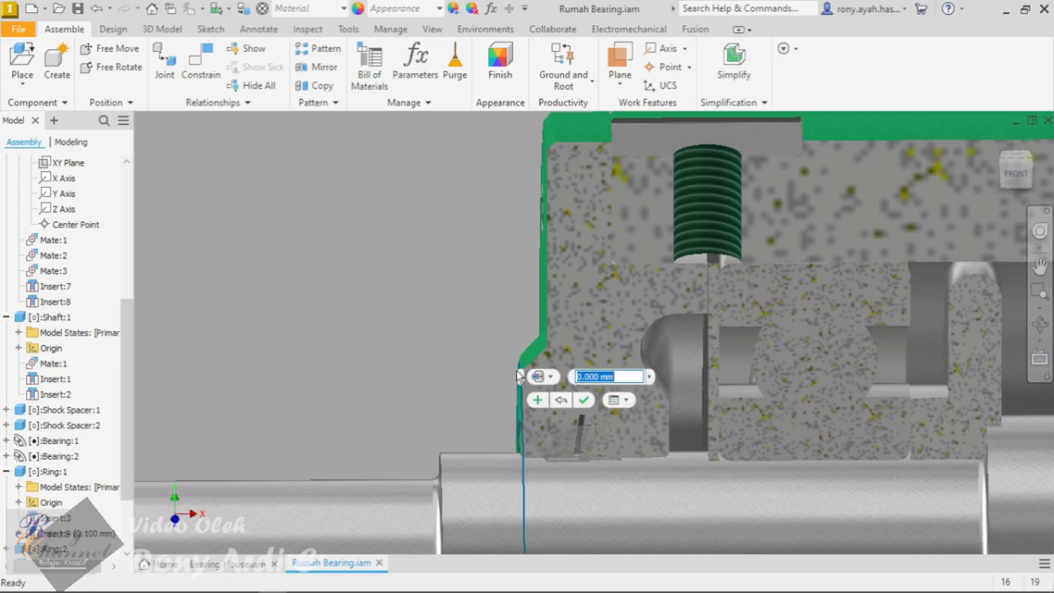
left_click(540, 377)
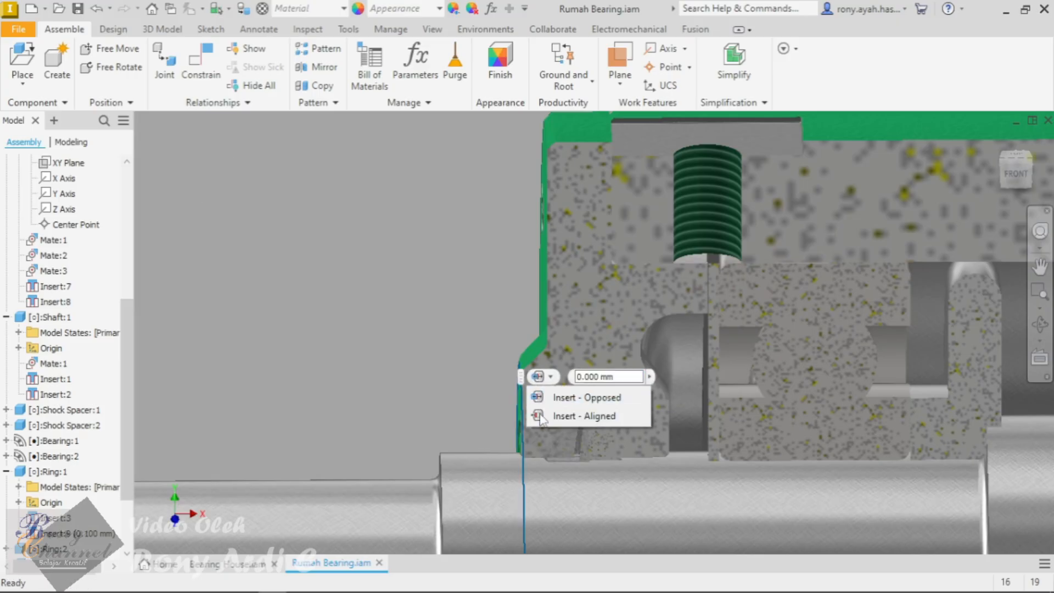
left_click(549, 415)
left_click(584, 401)
scroll(425, 357, "down", 5)
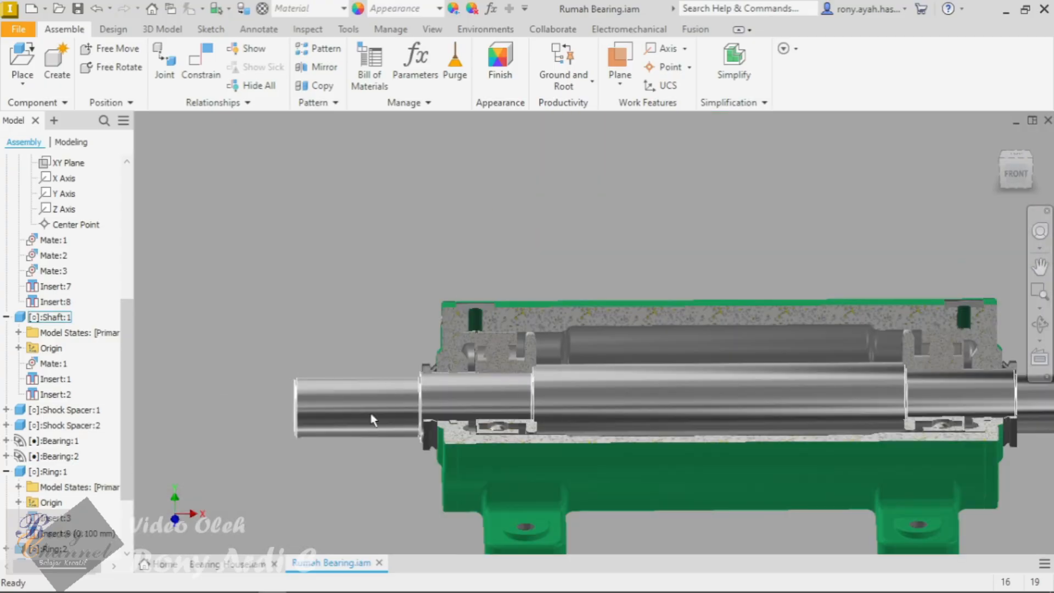
left_click_drag(372, 417, 391, 406)
scroll(417, 379, "up", 4)
scroll(320, 270, "down", 5)
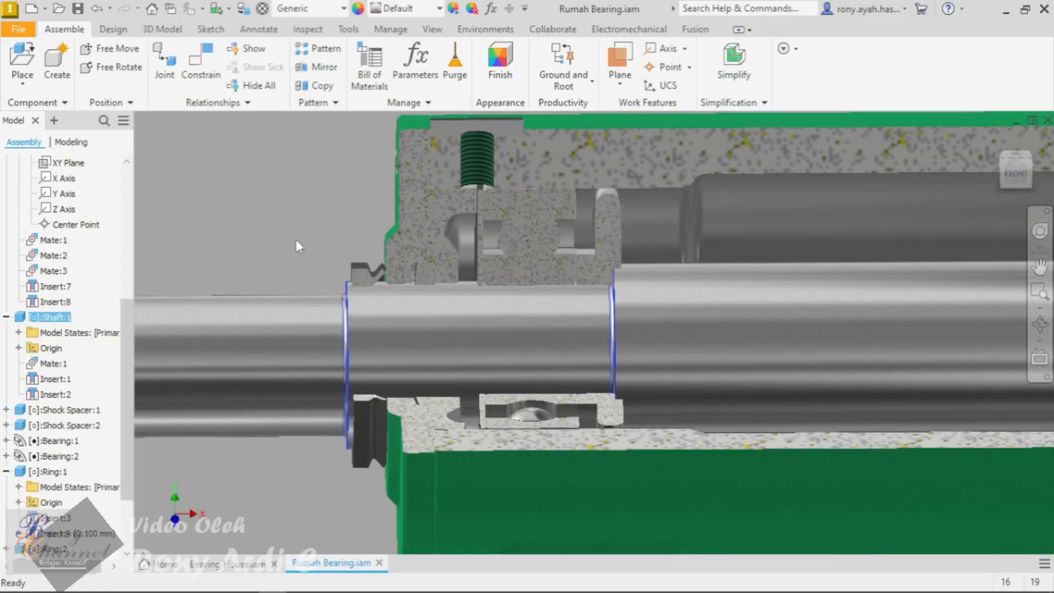
Step: Examine the sectioned -X end of the housing, including the outer seal, end cover, bearing and set screw
scroll(363, 205, "up", 5)
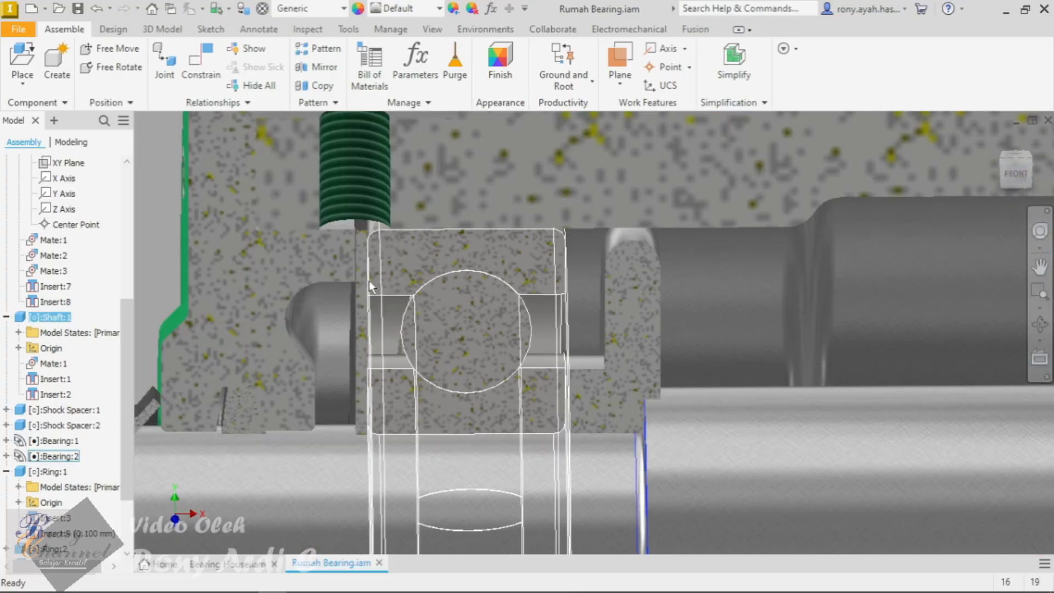
scroll(496, 274, "down", 4)
scroll(364, 345, "up", 3)
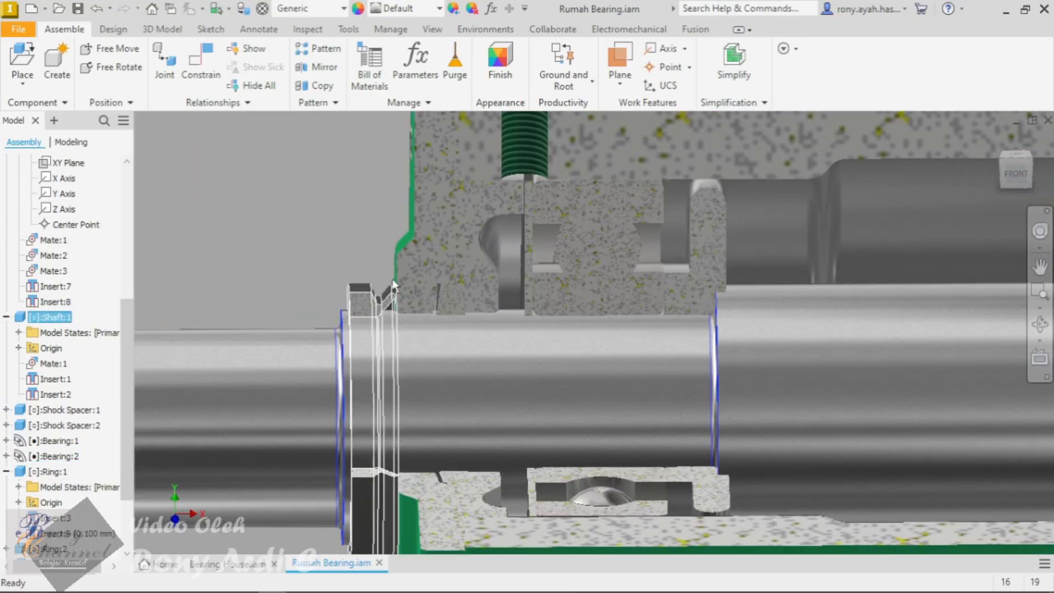
scroll(393, 284, "down", 4)
scroll(376, 210, "up", 6)
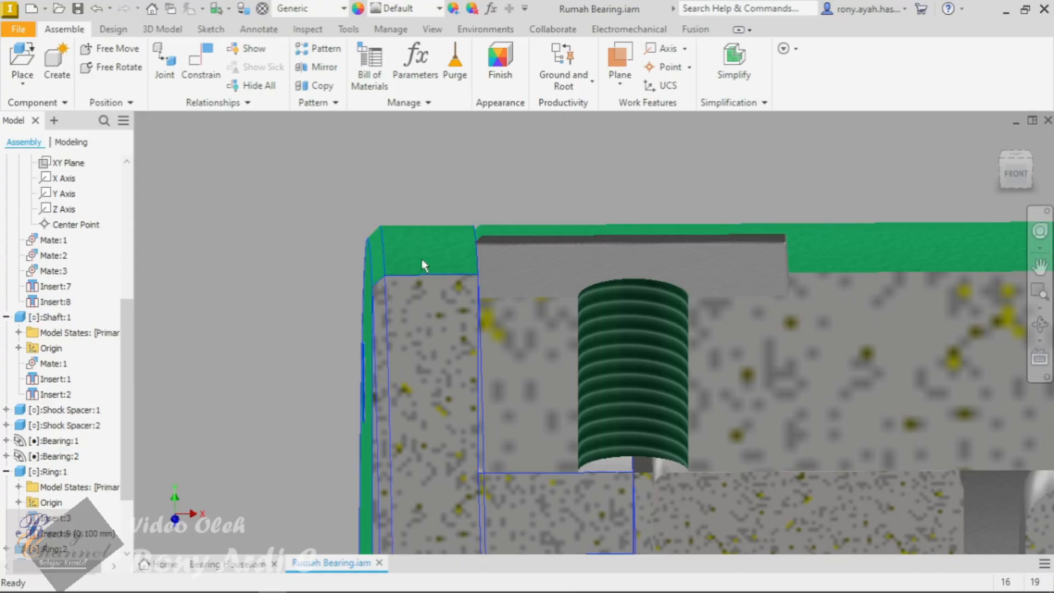
scroll(422, 265, "down", 8)
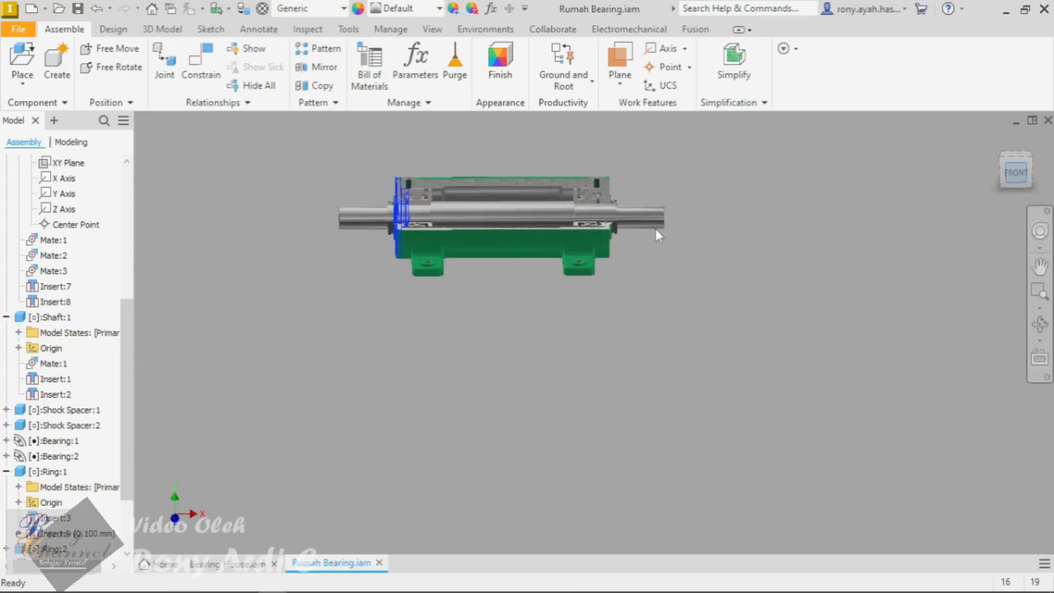
Step: Examine the sectioned +X end, checking the seal against the end cover and the gap between ring and cover below the set screw
scroll(656, 232, "up", 5)
scroll(659, 236, "down", 5)
scroll(735, 246, "up", 7)
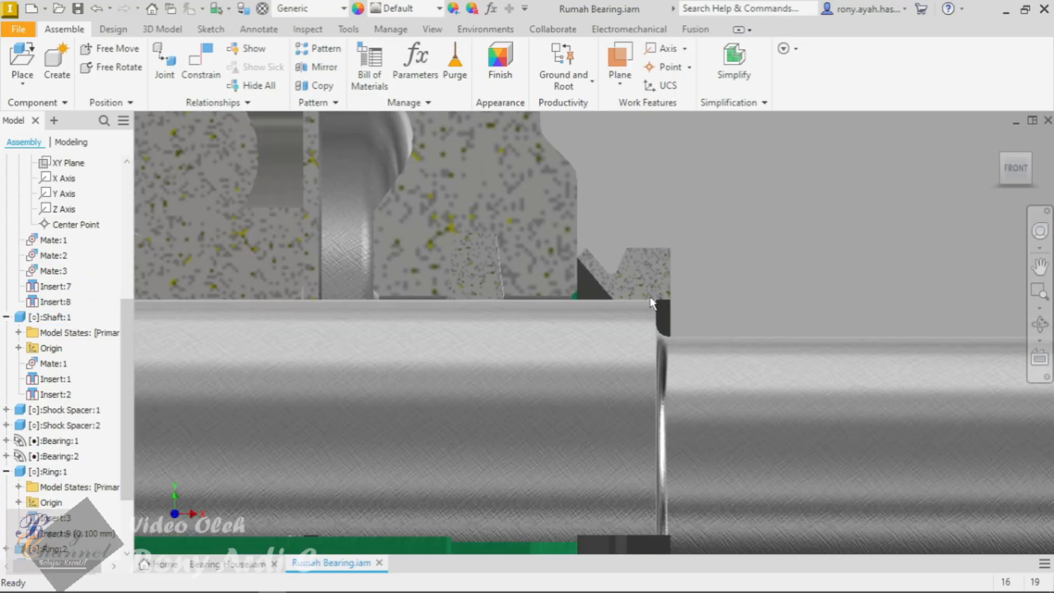
scroll(683, 301, "down", 2)
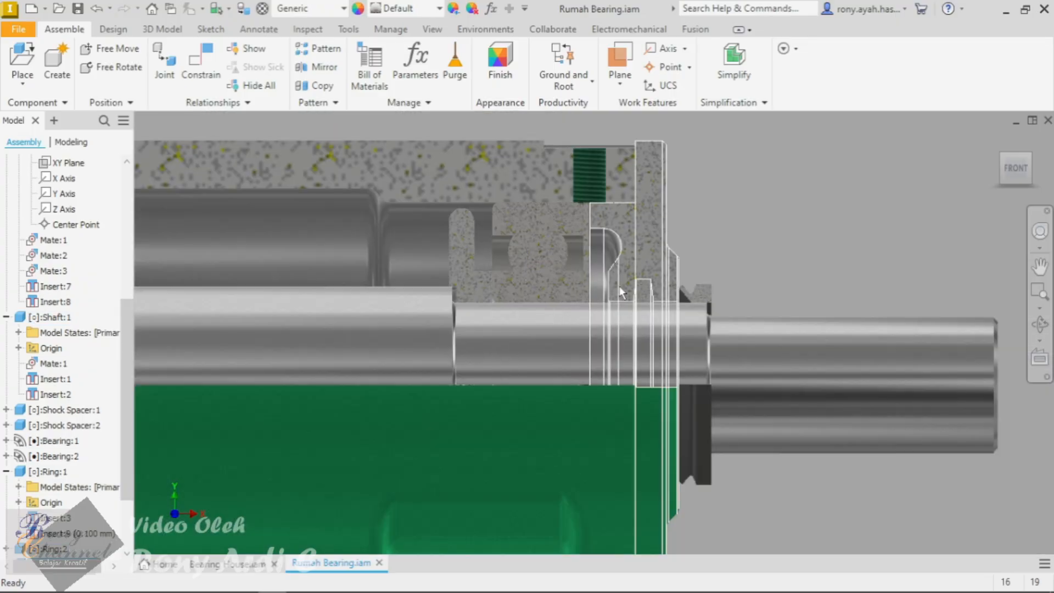
scroll(710, 304, "up", 5)
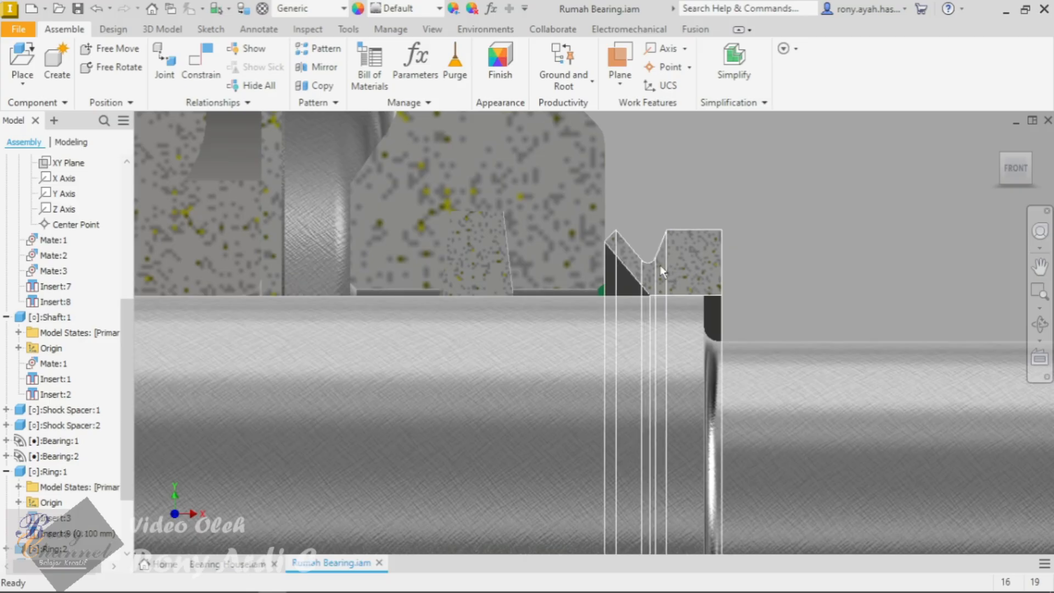
scroll(730, 266, "down", 4)
scroll(630, 201, "up", 6)
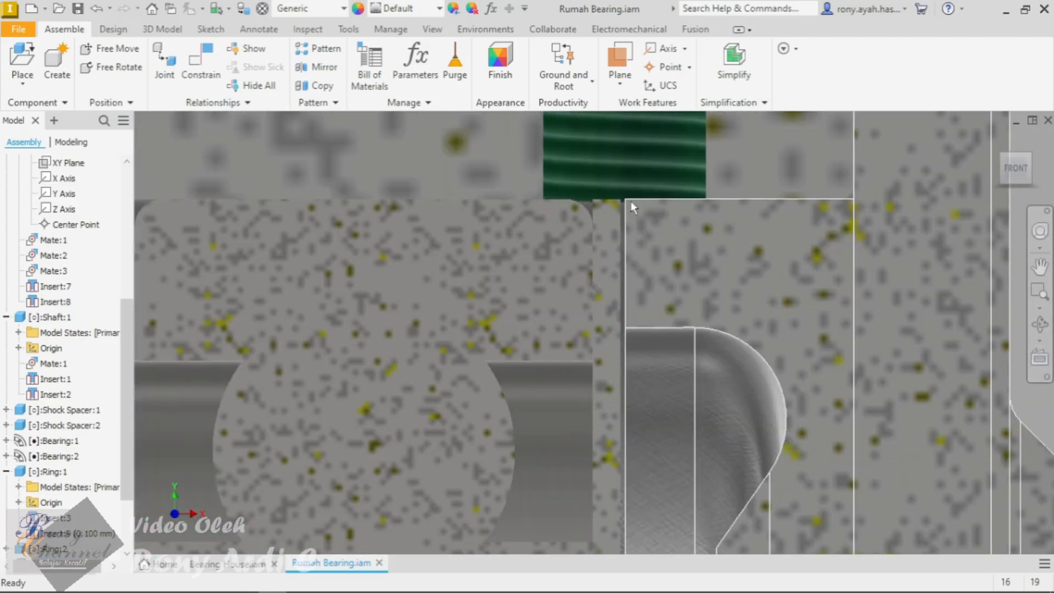
scroll(631, 238, "down", 4)
scroll(653, 235, "up", 5)
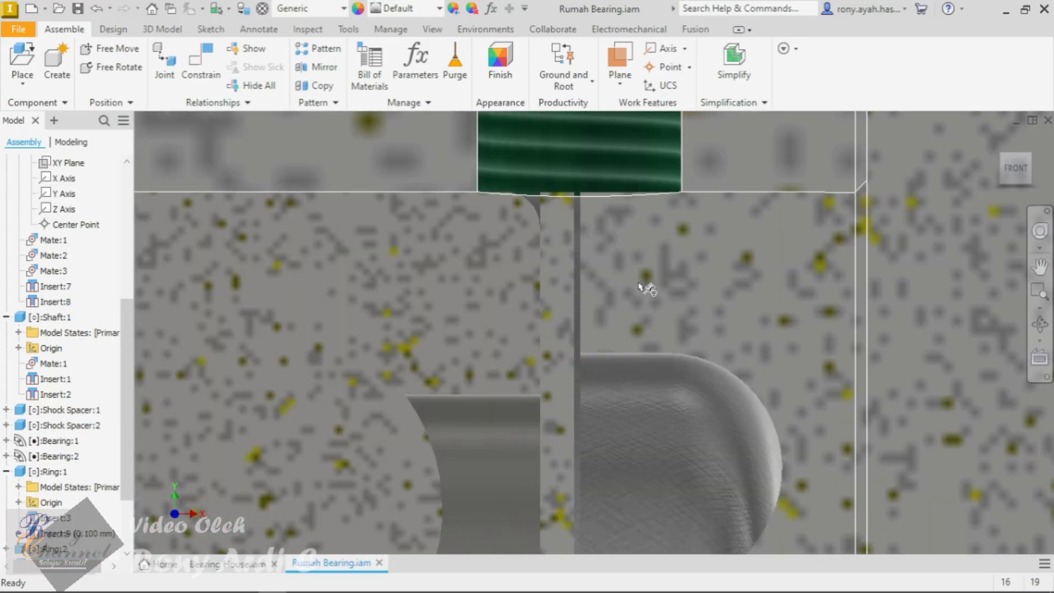
scroll(637, 287, "down", 4)
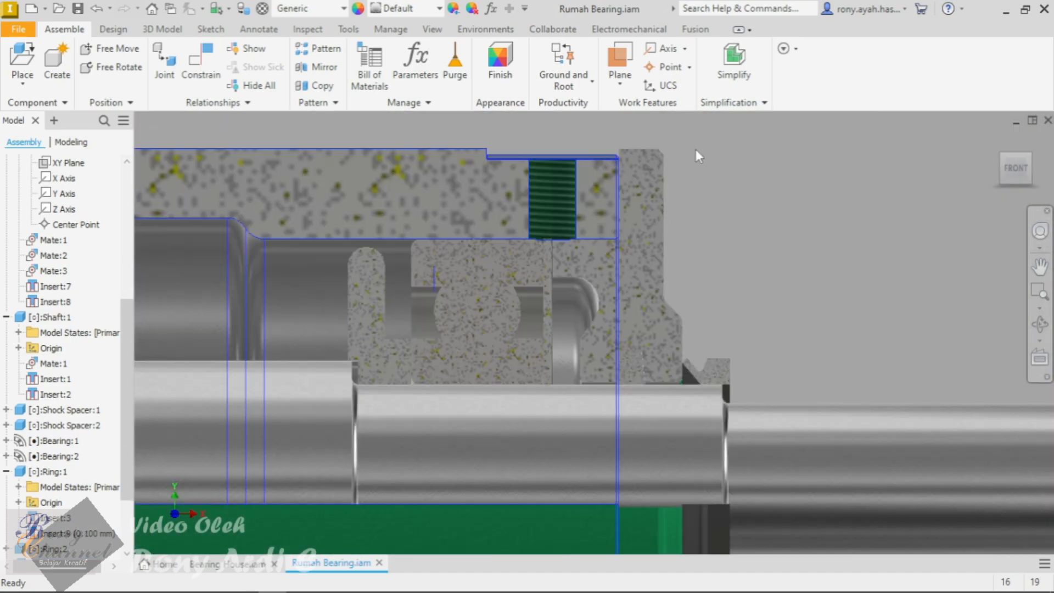
scroll(620, 141, "up", 5)
scroll(635, 207, "down", 4)
scroll(549, 310, "up", 5)
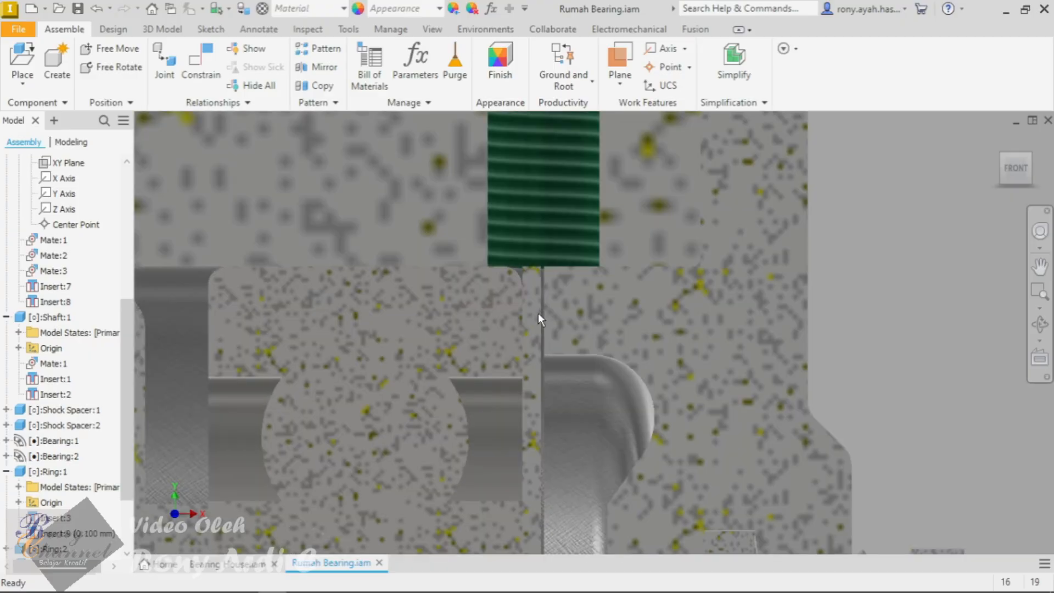
Step: Delete the 0.100 mm offset insert constraint from Ring:1 at the -X end
scroll(658, 327, "down", 4)
scroll(267, 381, "up", 5)
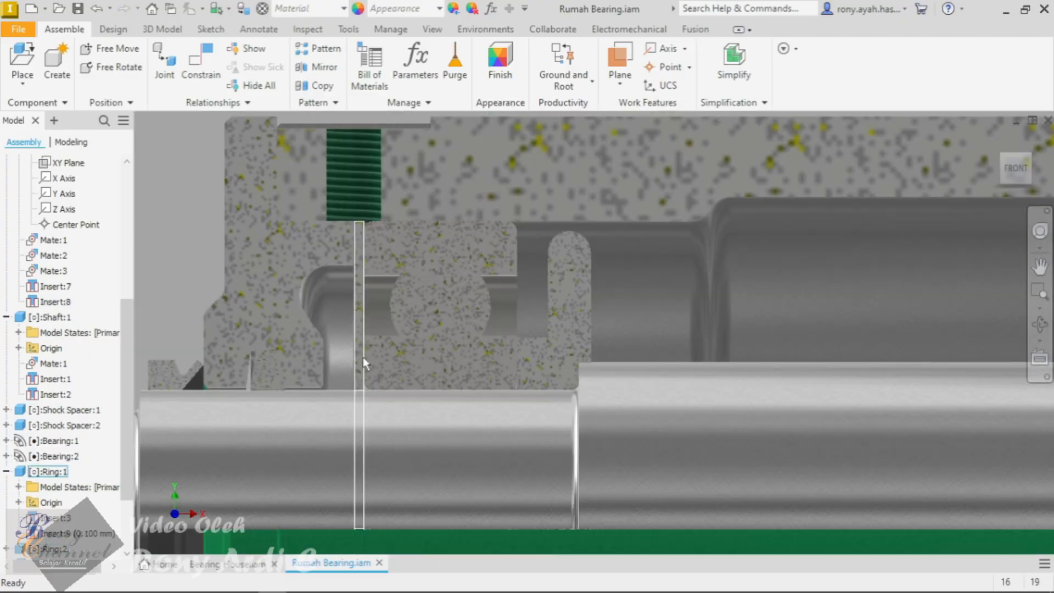
left_click_drag(267, 381, 371, 288)
left_click(363, 286)
left_click(91, 535)
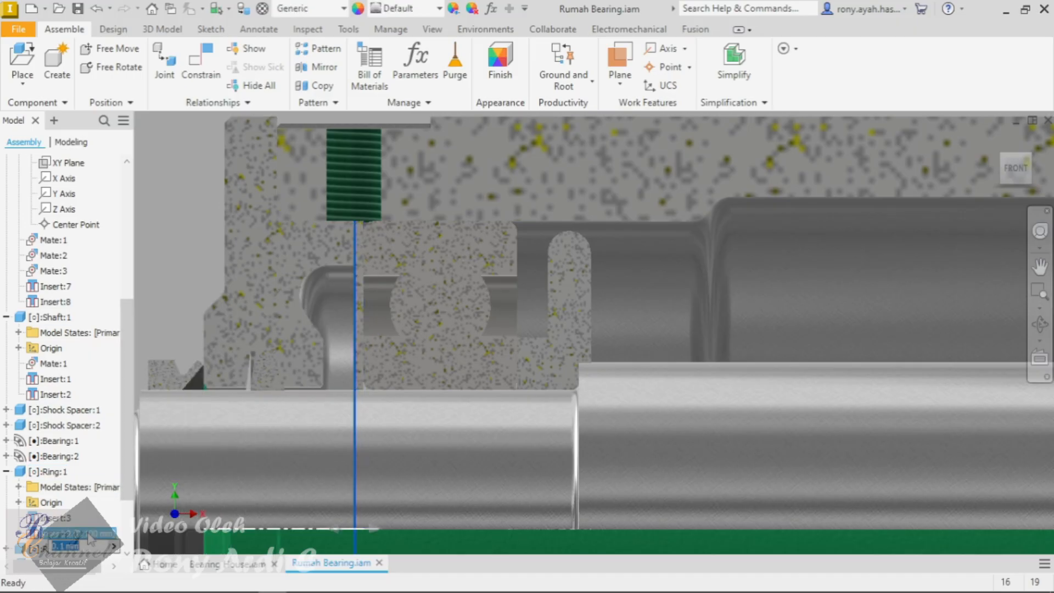
key("Delete")
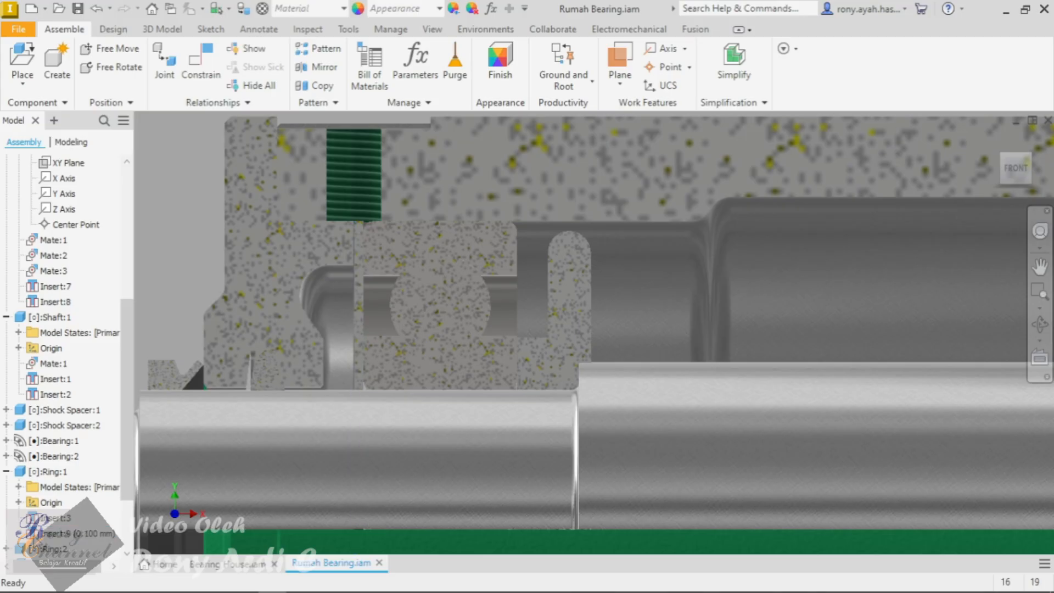
Step: Constrain the ring's circular edge at the +X end to the facing edge of the end cover with an insert at 0 mm offset
scroll(176, 412, "up", 8)
scroll(301, 417, "down", 4)
mouse_move(1005, 142)
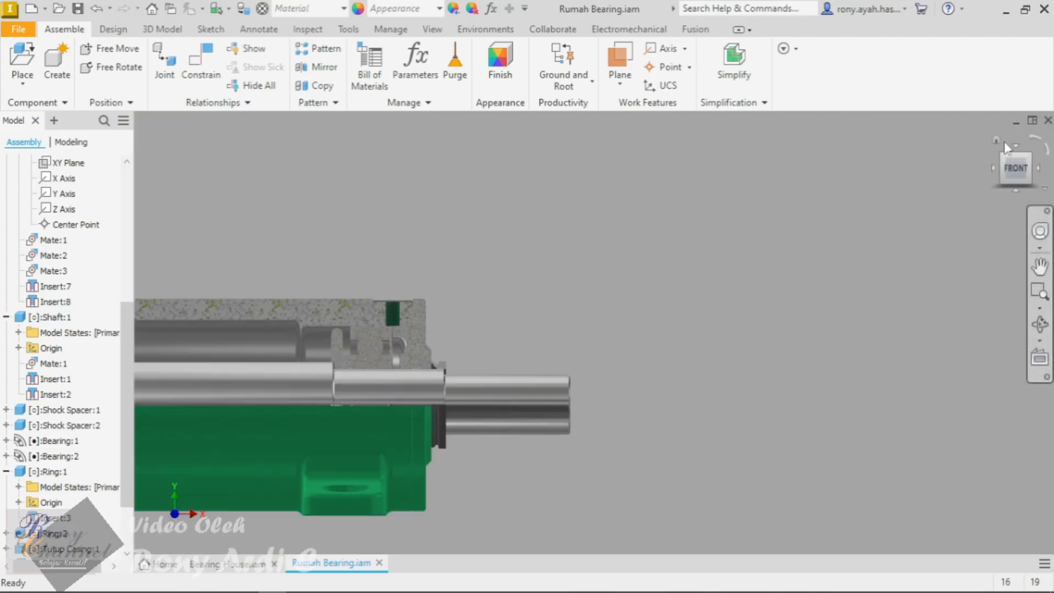
left_click(1002, 161)
scroll(720, 292, "down", 8)
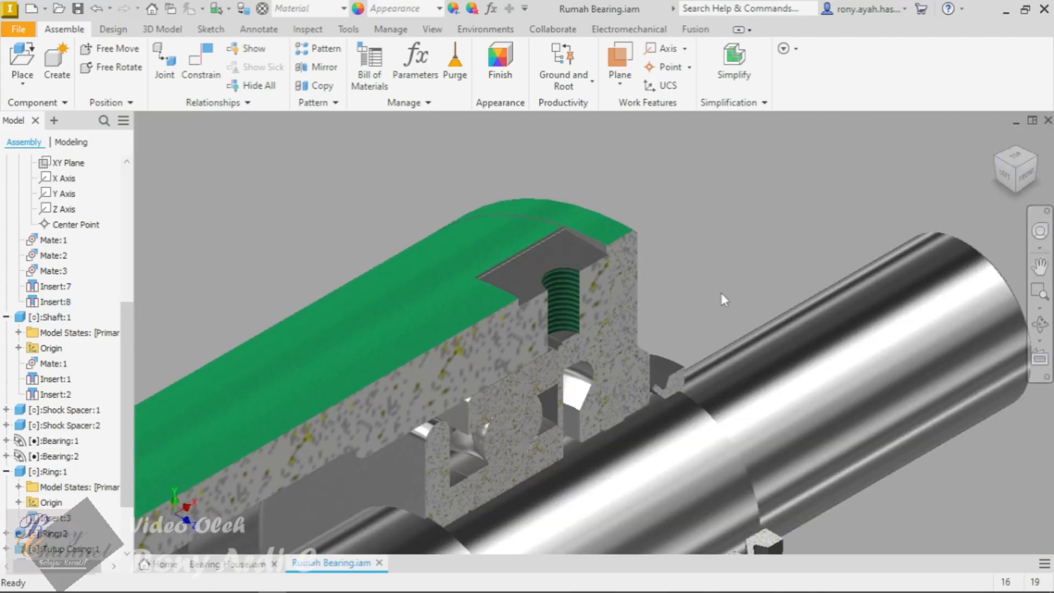
middle_click_drag(660, 402, 538, 187)
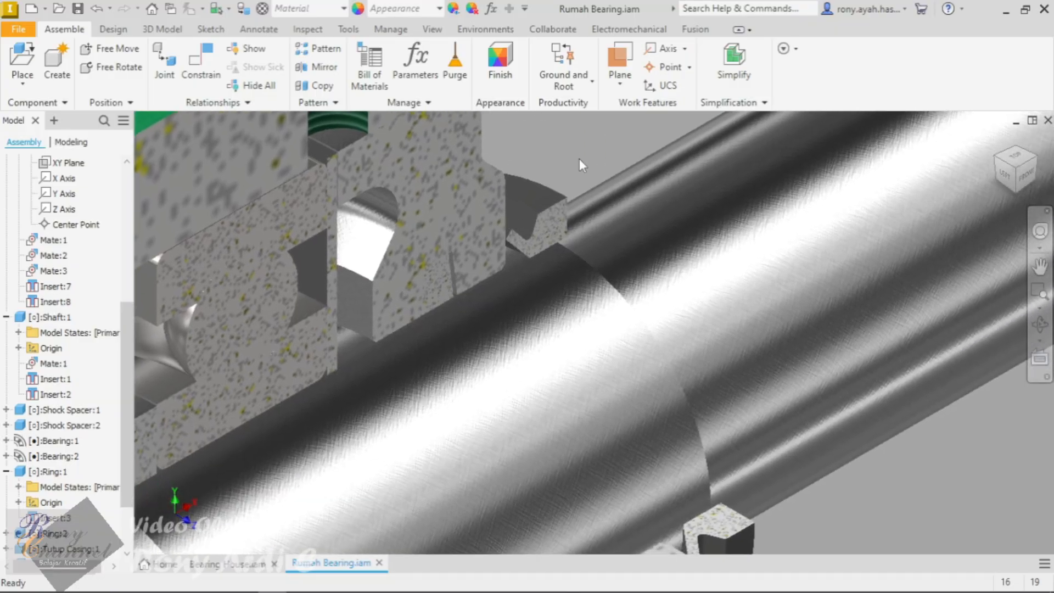
scroll(580, 158, "down", 3)
scroll(569, 243, "up", 4)
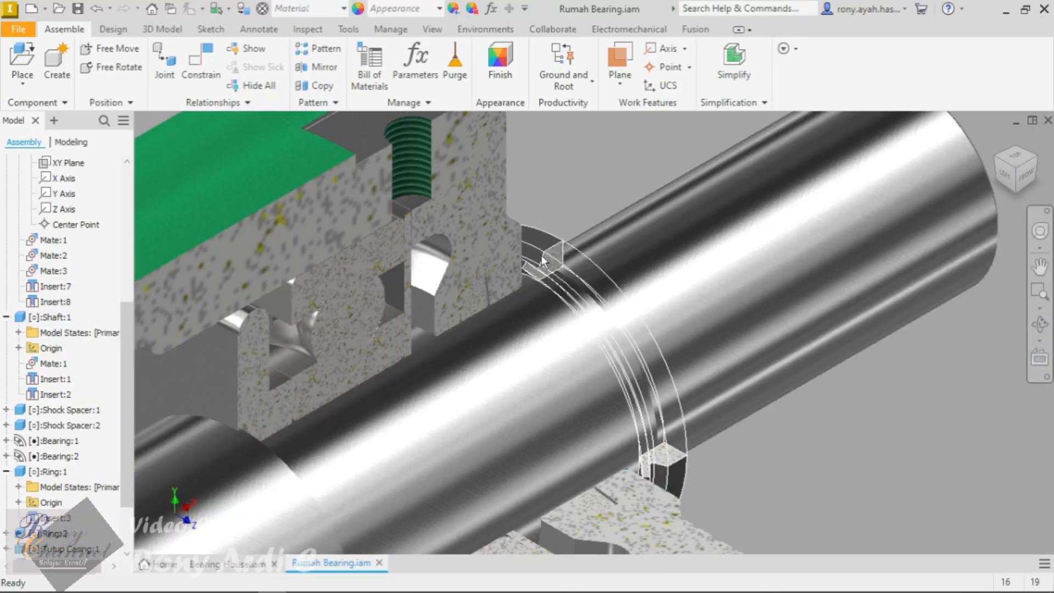
scroll(541, 261, "down", 8)
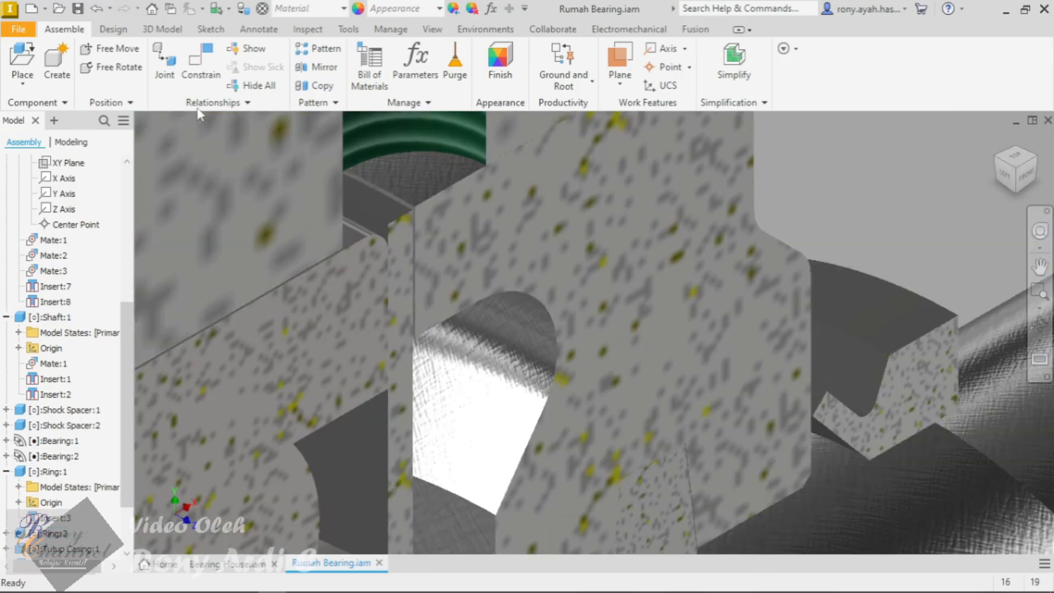
left_click(193, 103)
left_click(187, 121)
scroll(351, 177, "down", 3)
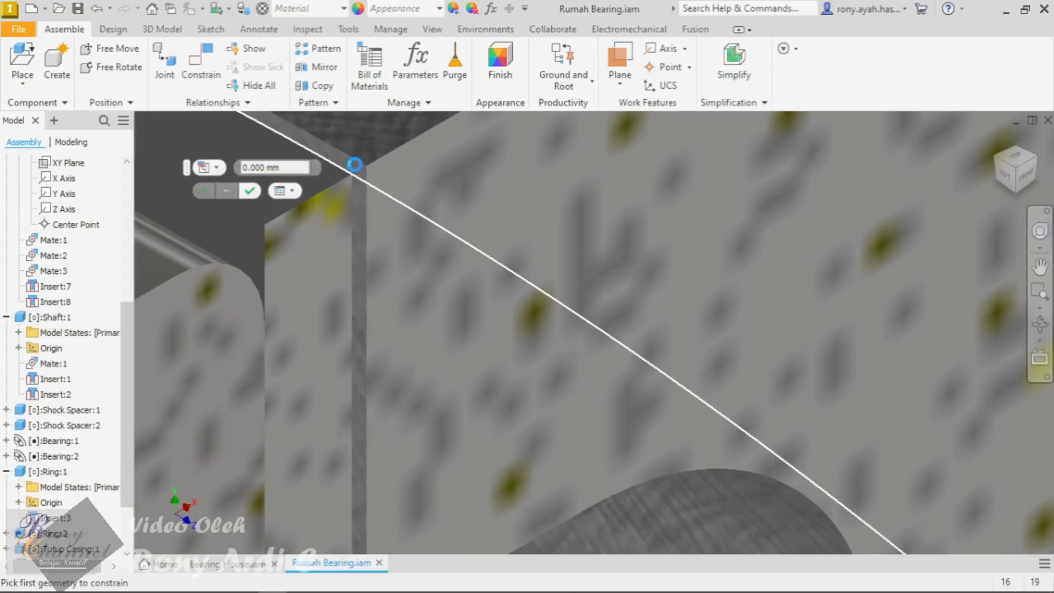
left_click(357, 163)
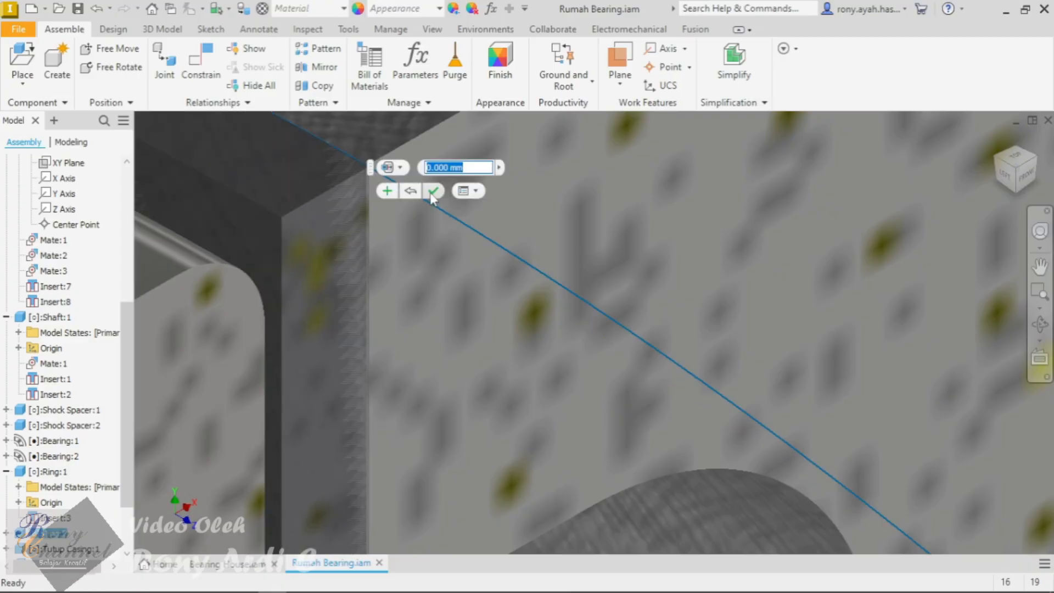
left_click(431, 196)
Step: Examine the +X end in front section, checking the outer seal, ring contact and Shock Spacer:2 seating against the shaft shoulder
scroll(598, 274, "up", 5)
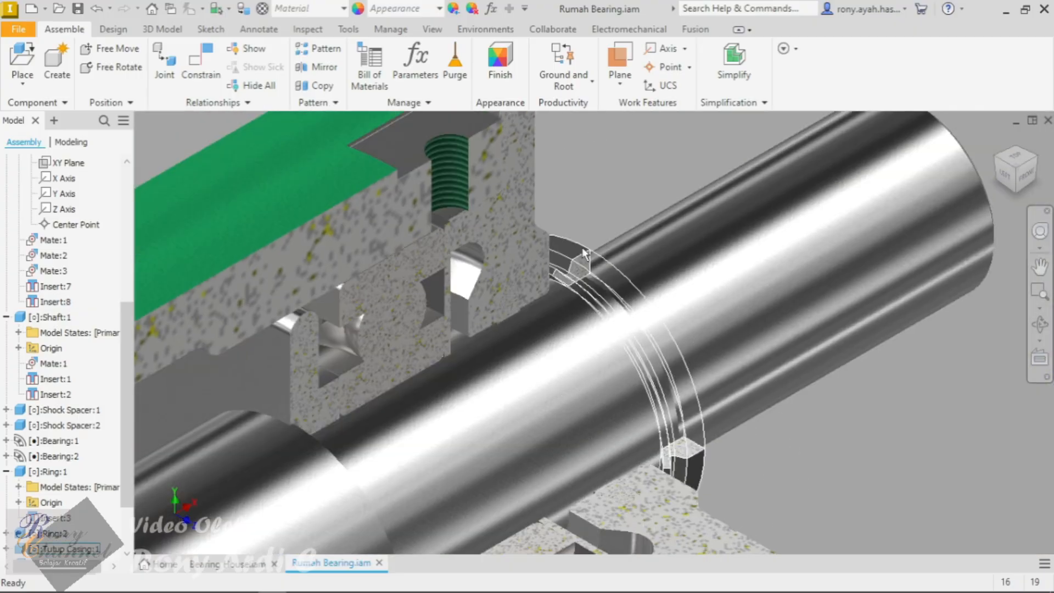
scroll(598, 206, "down", 3)
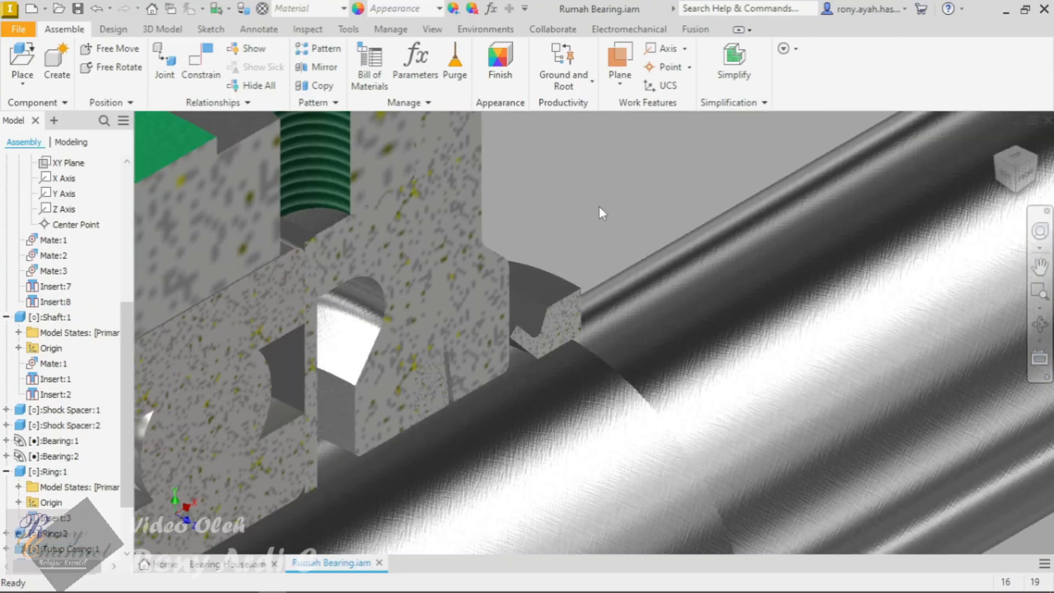
left_click(1026, 179)
scroll(755, 298, "down", 5)
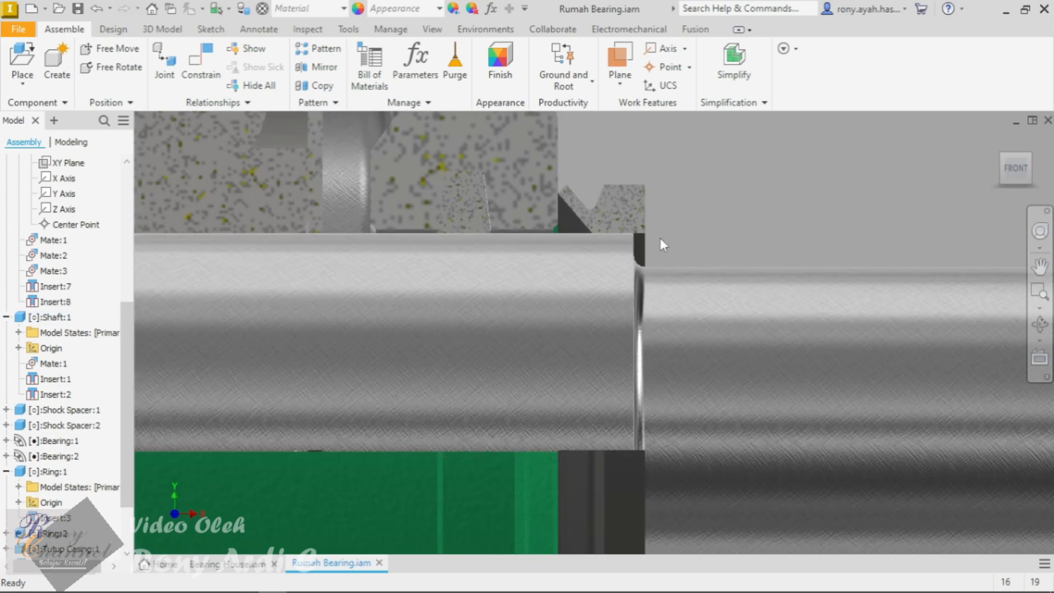
scroll(659, 238, "down", 2)
scroll(719, 251, "up", 3)
scroll(804, 277, "down", 8)
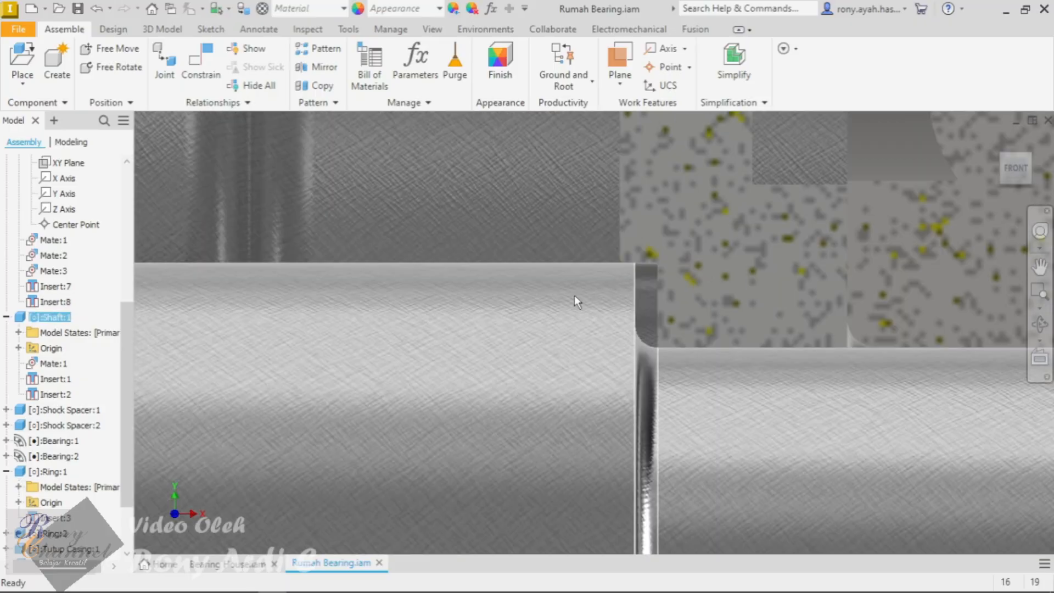
scroll(574, 295, "down", 3)
scroll(565, 269, "up", 5)
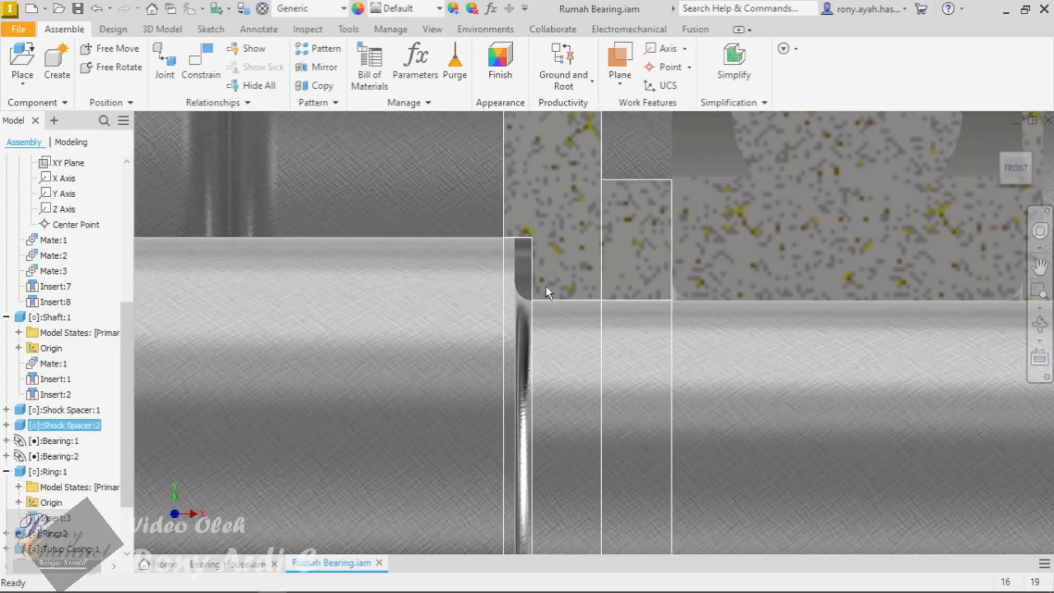
scroll(549, 360, "down", 1)
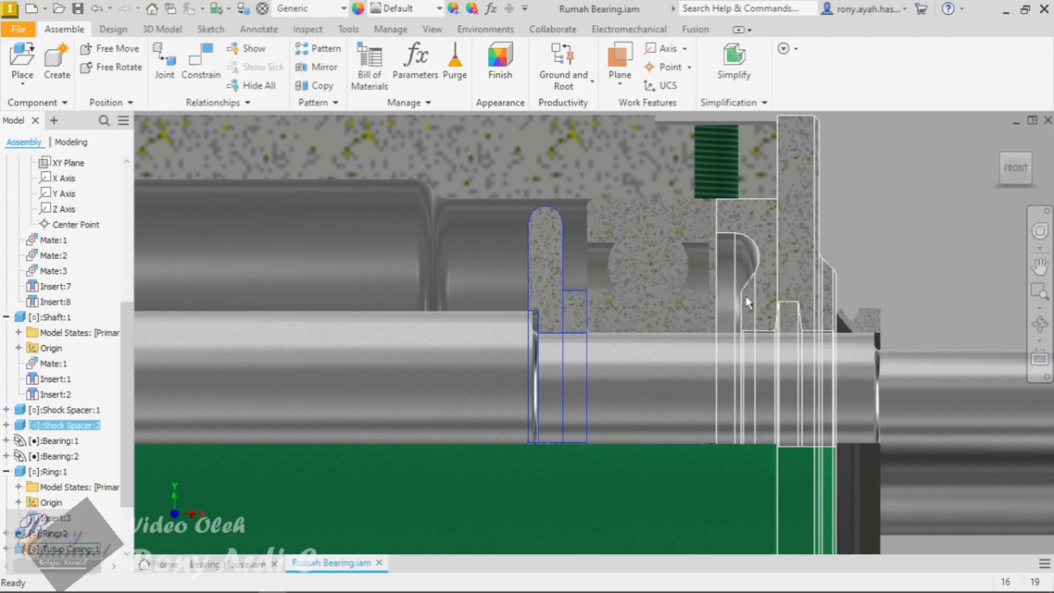
scroll(485, 308, "down", 4)
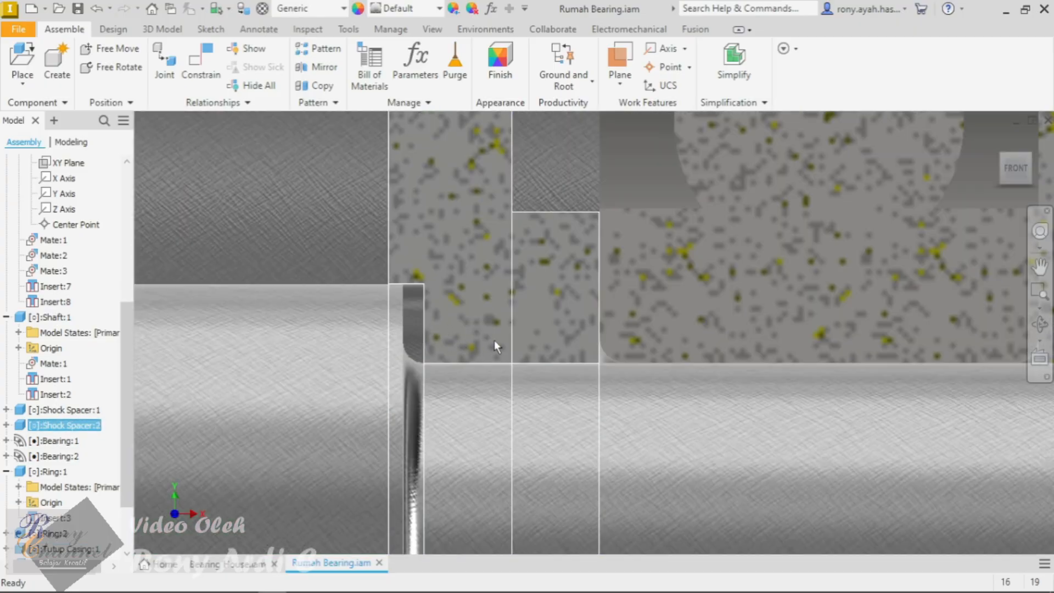
scroll(426, 264, "down", 2)
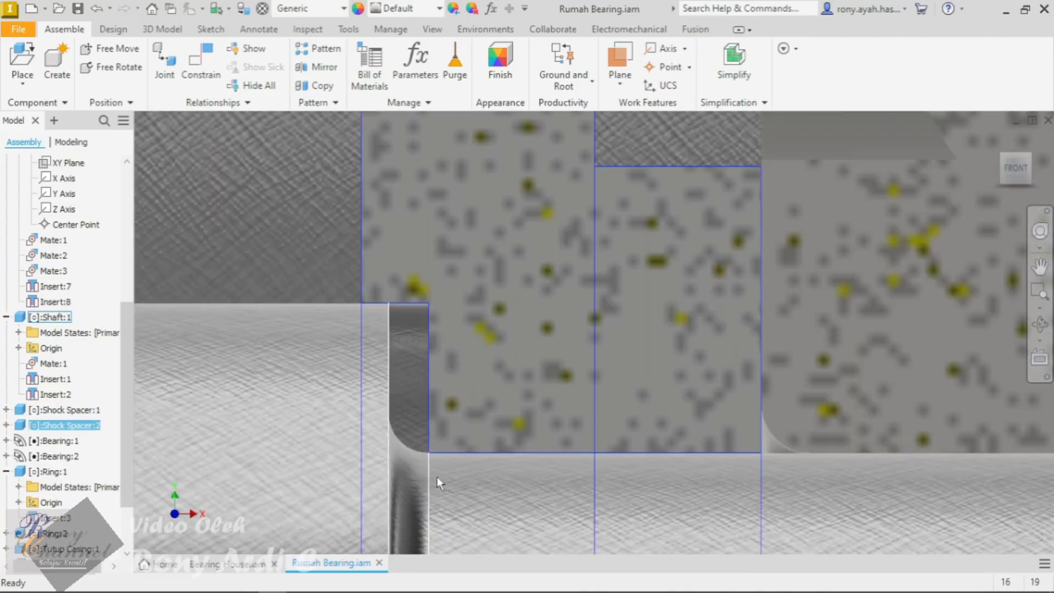
scroll(437, 478, "up", 3)
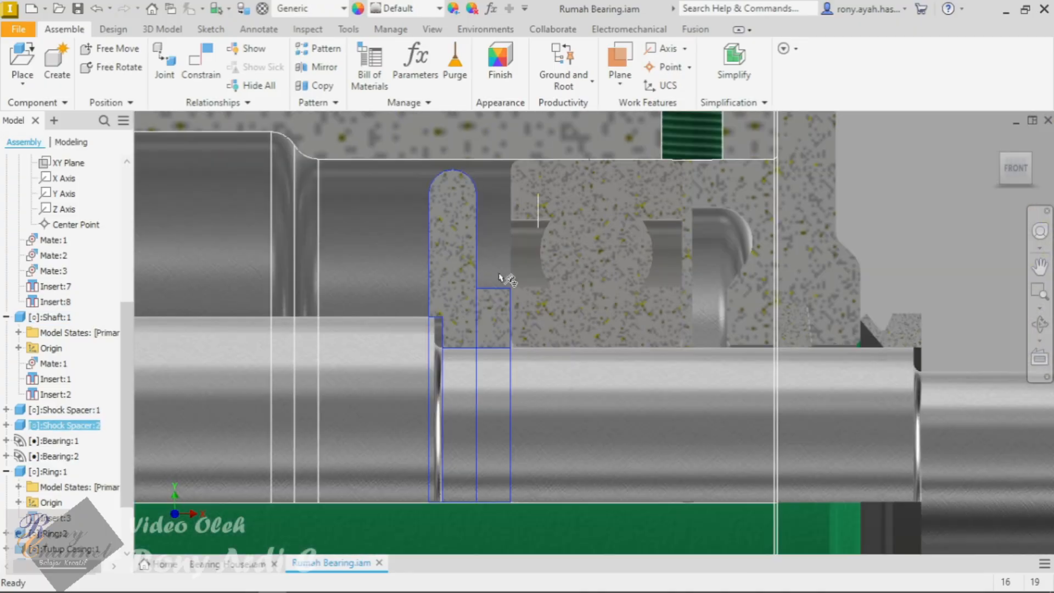
Step: Hide Bearing House:1 to expose the shaft, bearings, spacers and end covers in section
left_click(1029, 156)
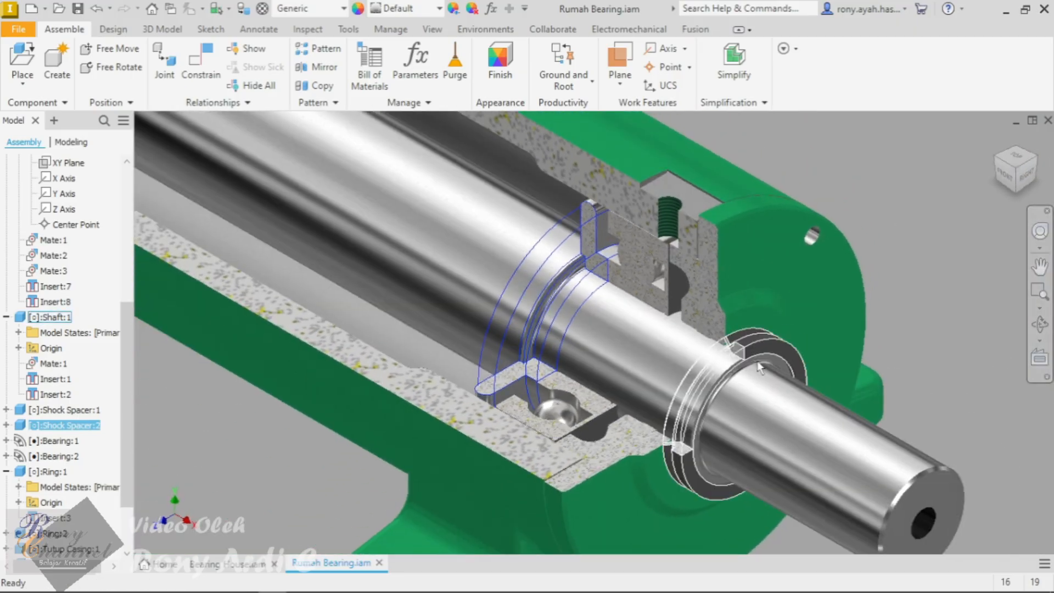
scroll(797, 376, "up", 3)
scroll(813, 232, "down", 5)
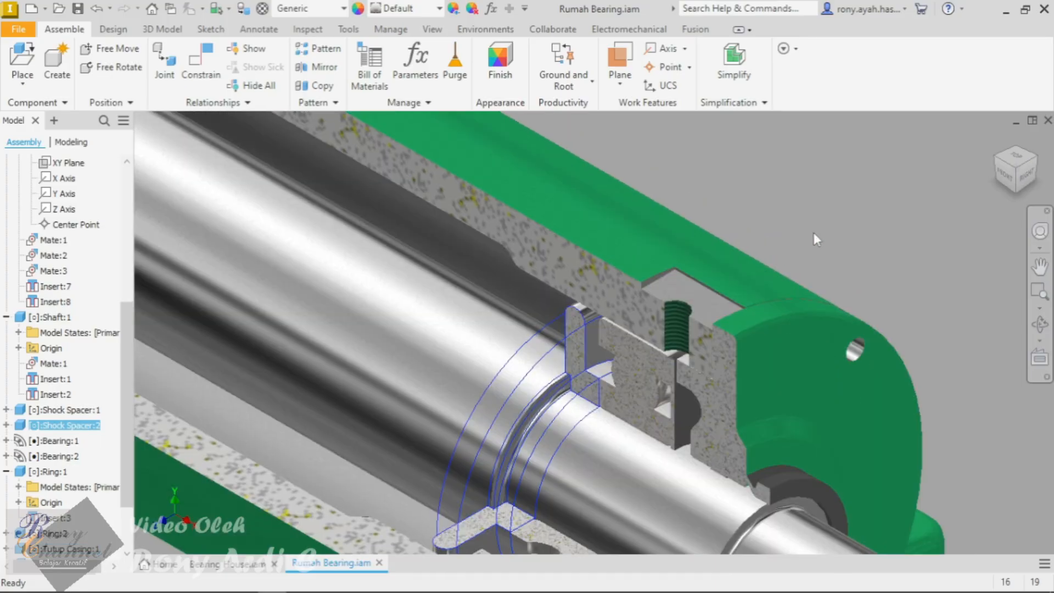
left_click(662, 240)
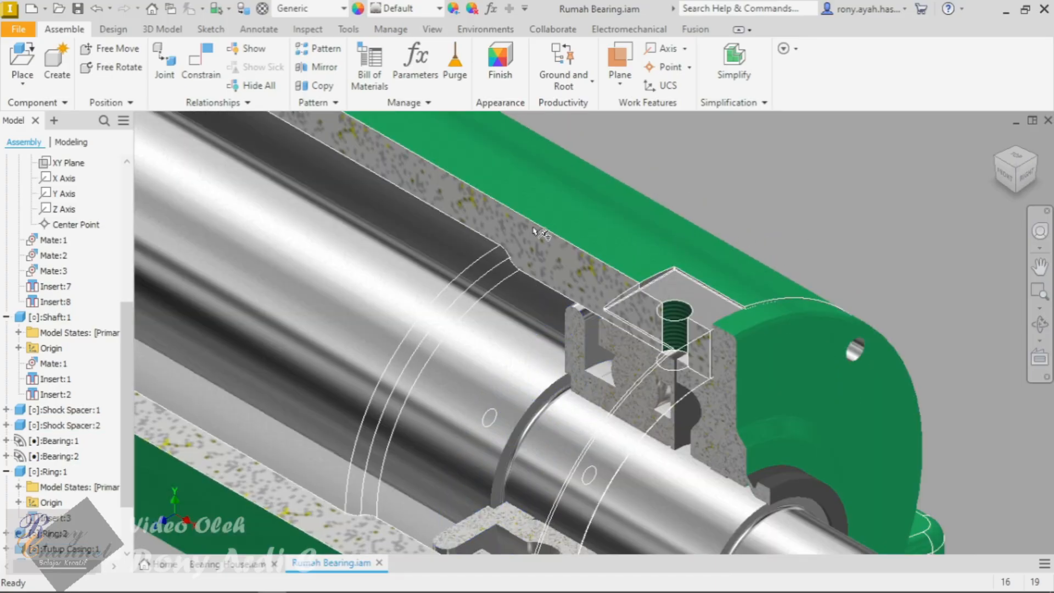
left_click_drag(587, 231, 560, 208)
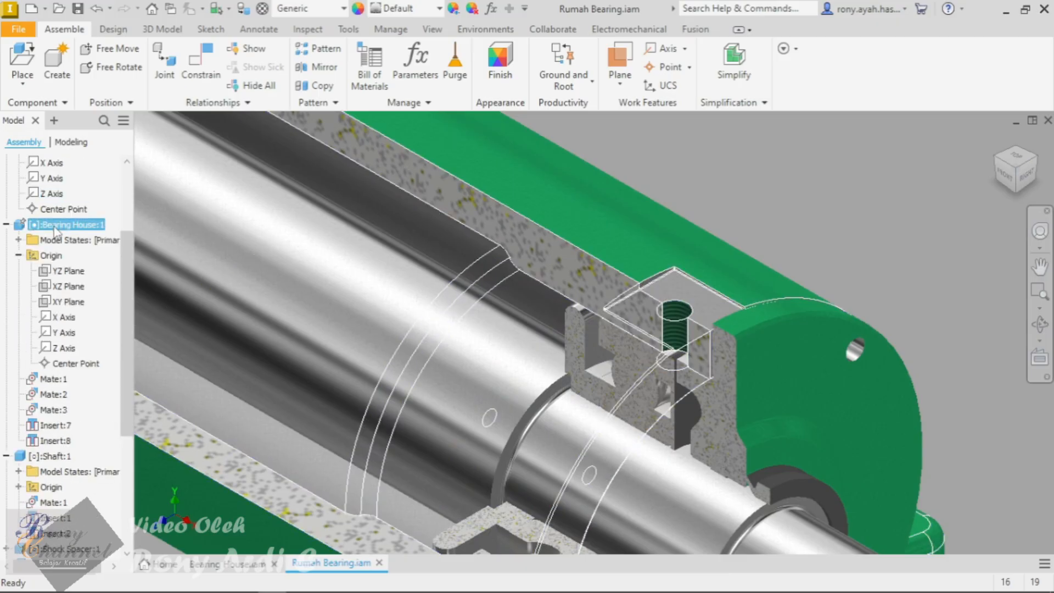
right_click(49, 225)
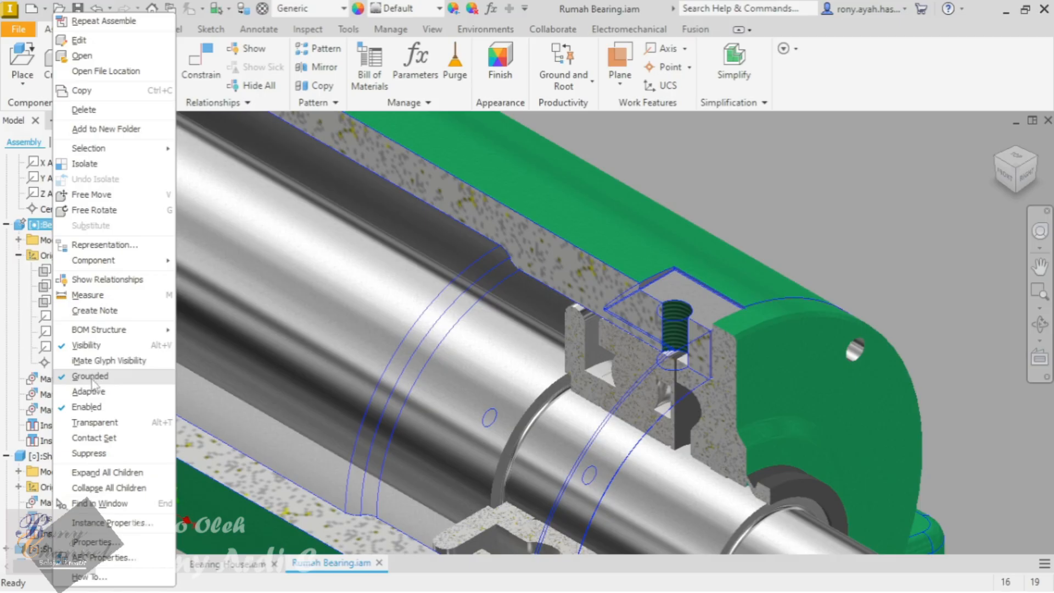
left_click(90, 345)
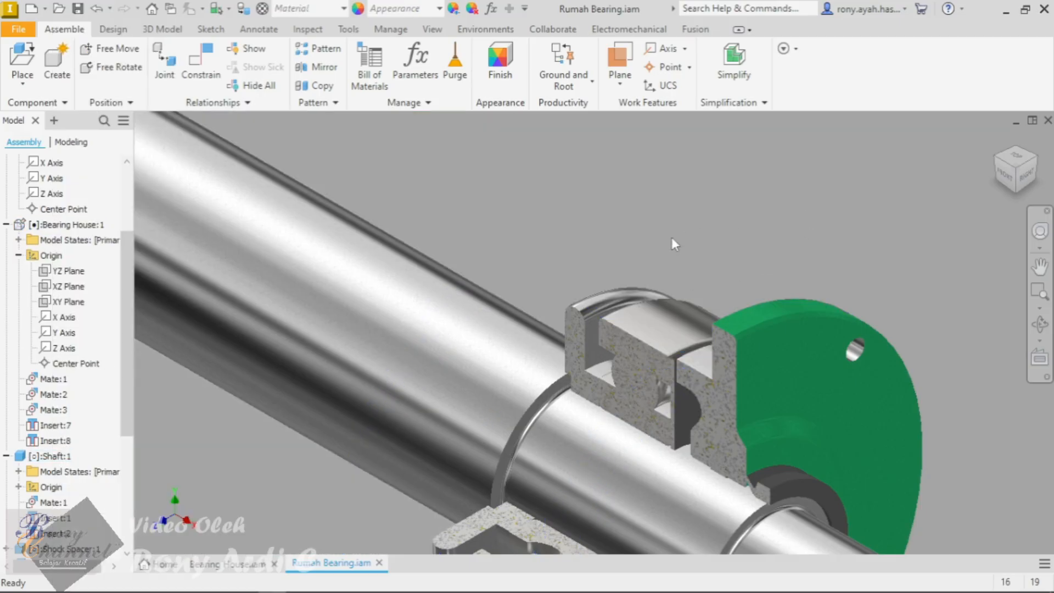
Step: Edit Shock Spacer:2's Insert:2 constraint, re-picking the second selection on the shaft shoulder's outer edge at 0 mm offset, and accept the conflicting relationship
scroll(560, 351, "down", 4)
left_click(644, 387)
scroll(96, 377, "down", 4)
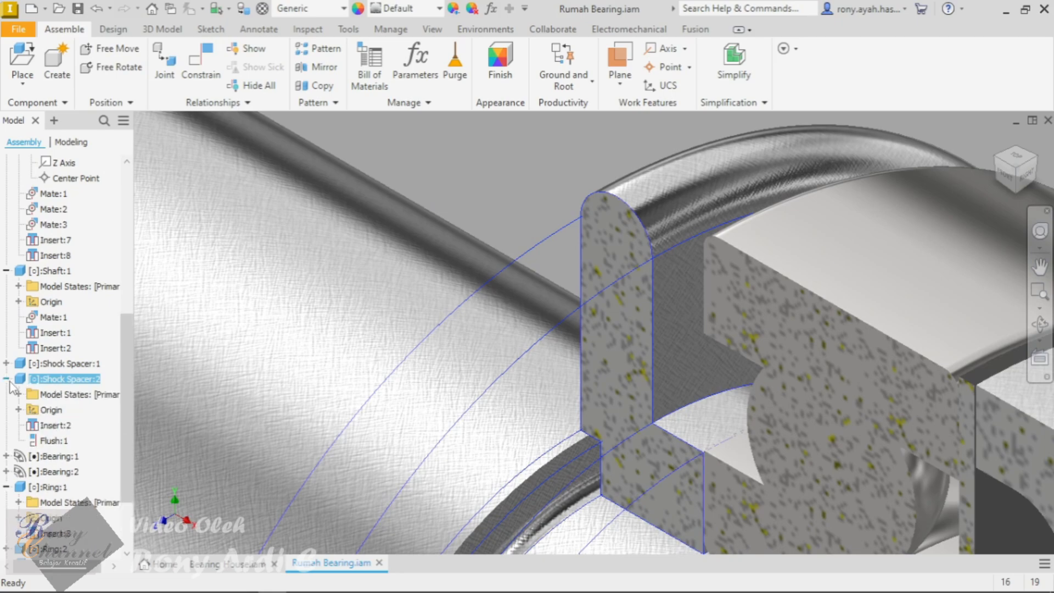
left_click(55, 425)
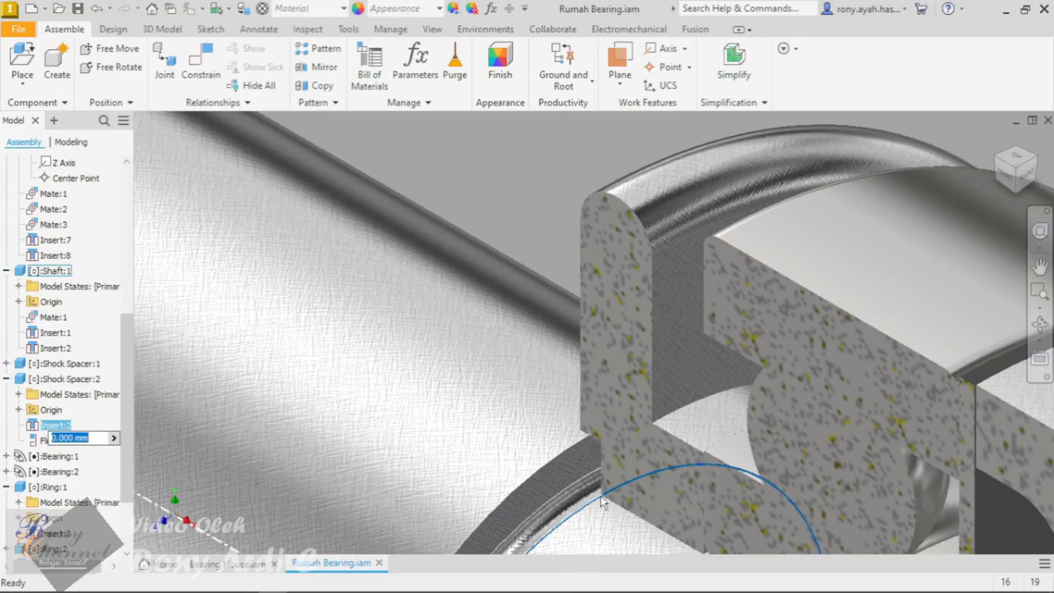
scroll(569, 316, "up", 4)
scroll(590, 409, "down", 2)
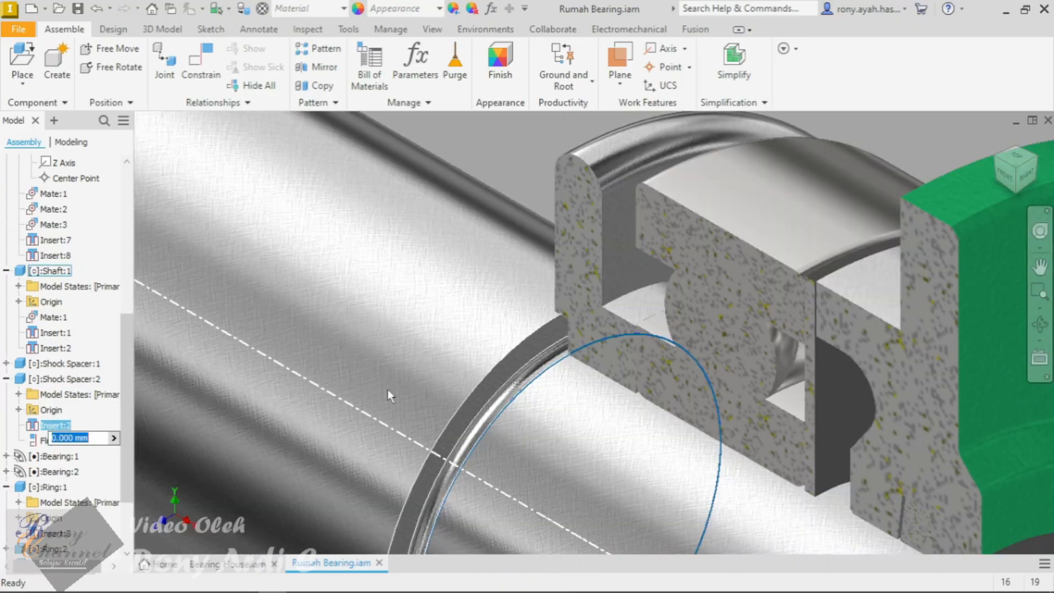
double_click(46, 428)
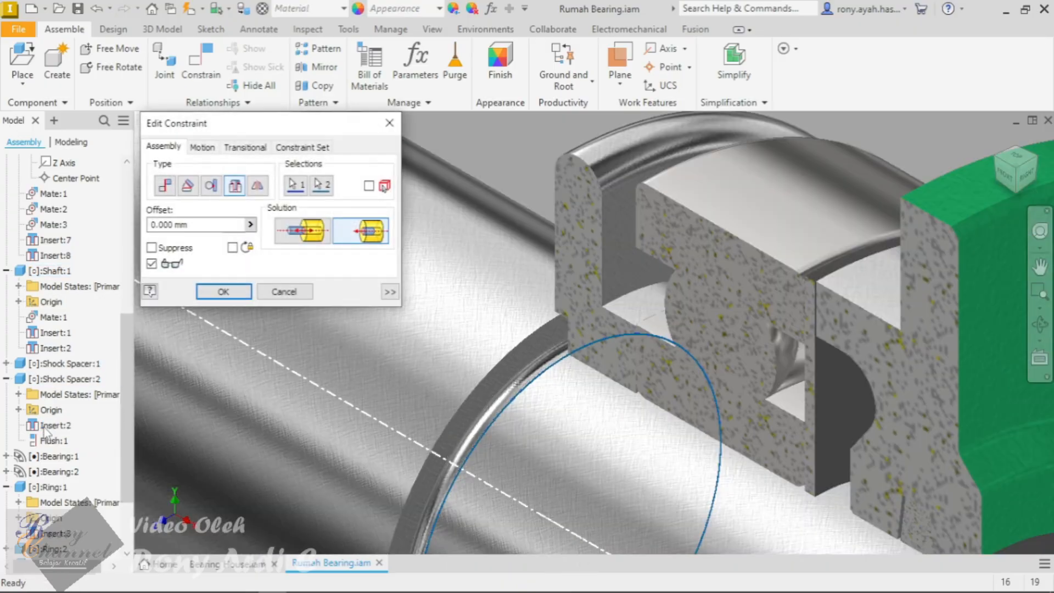
left_click(330, 192)
left_click(551, 316)
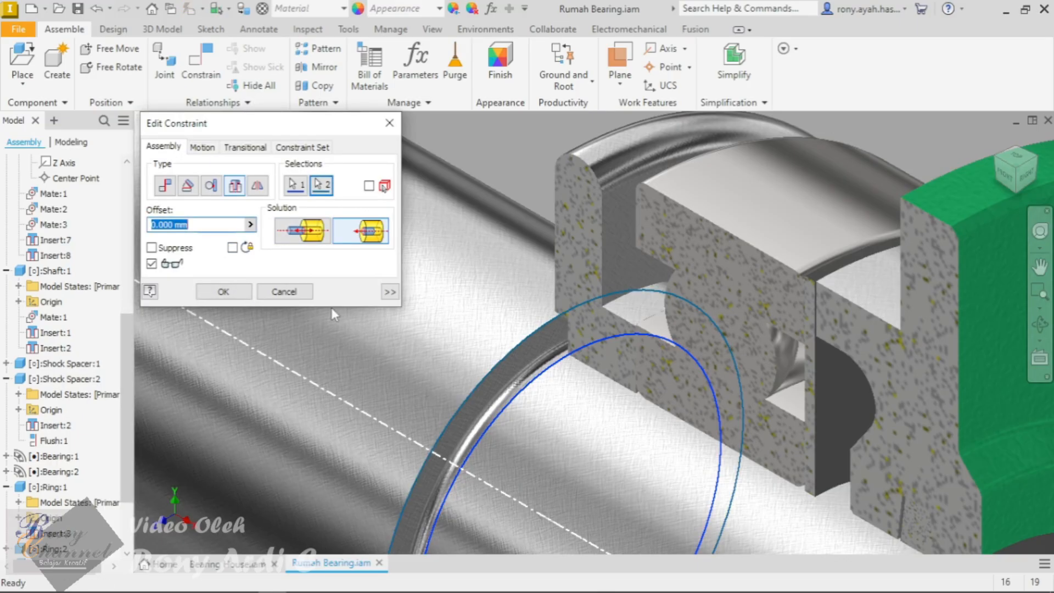
left_click(231, 295)
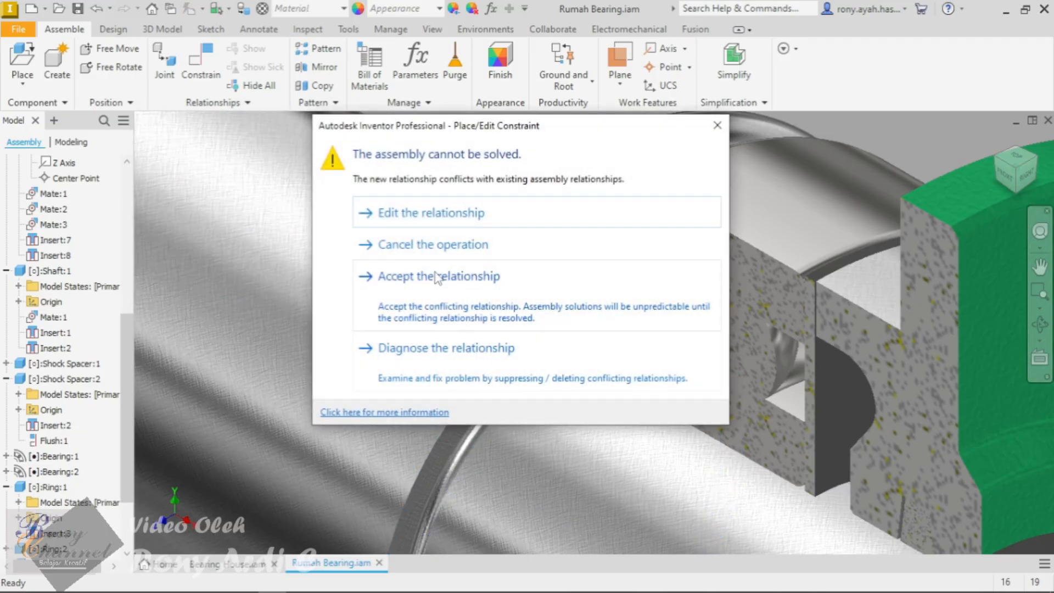
left_click(436, 277)
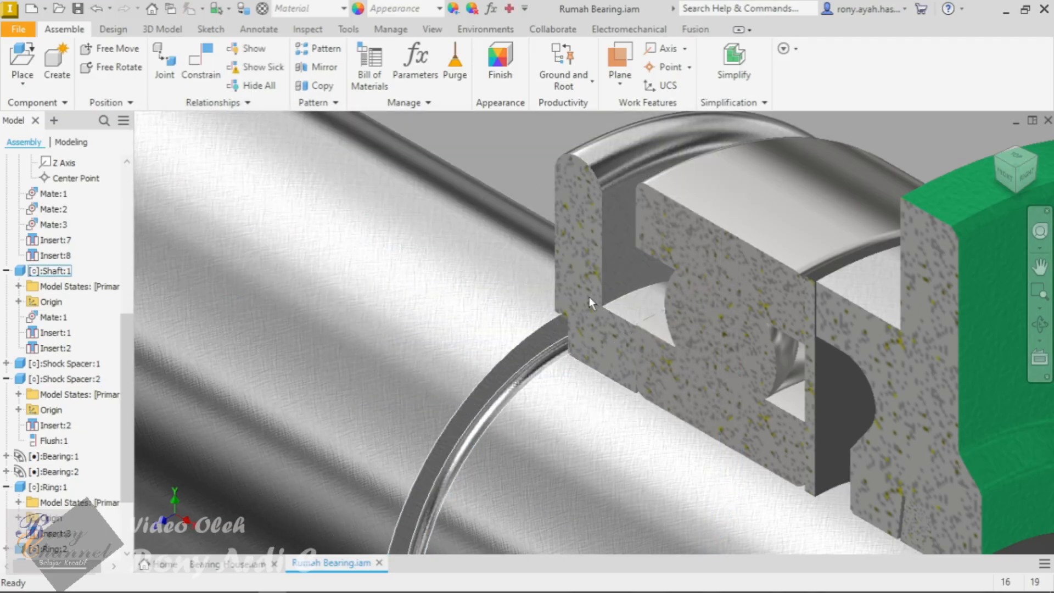
Step: Examine both shaft ends in front section, comparing how the shock spacers, bearings and end covers sit against the shaft shoulders
scroll(554, 310, "down", 4)
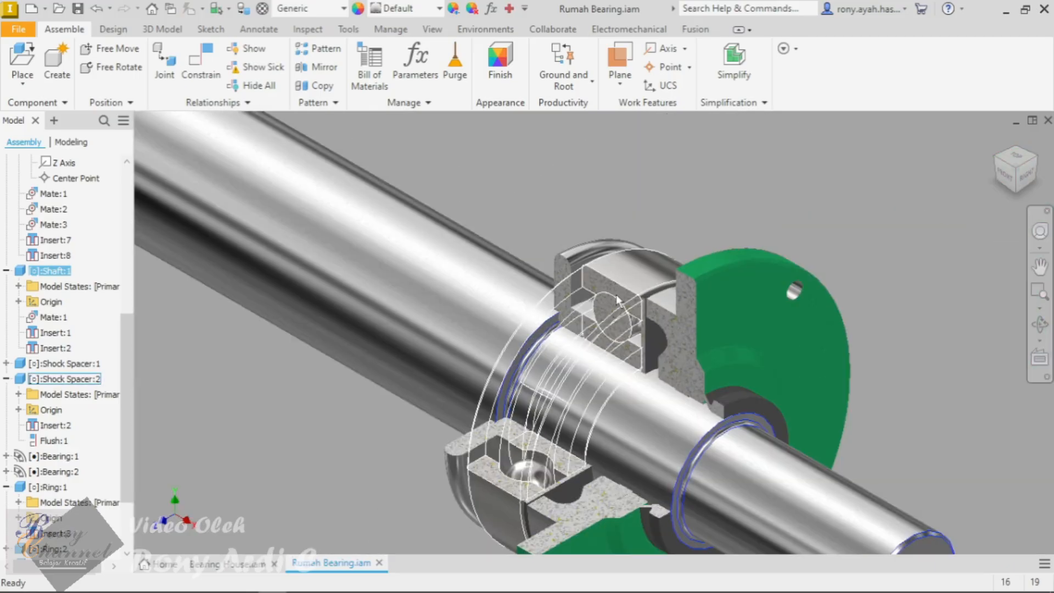
left_click(810, 214)
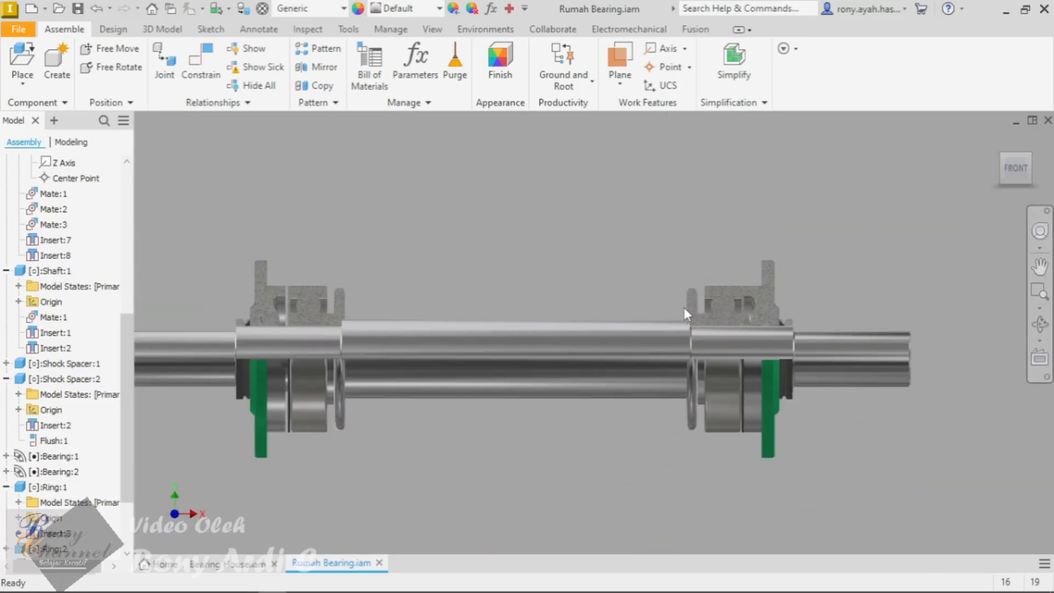
scroll(703, 338, "down", 5)
scroll(850, 324, "up", 4)
scroll(230, 327, "down", 4)
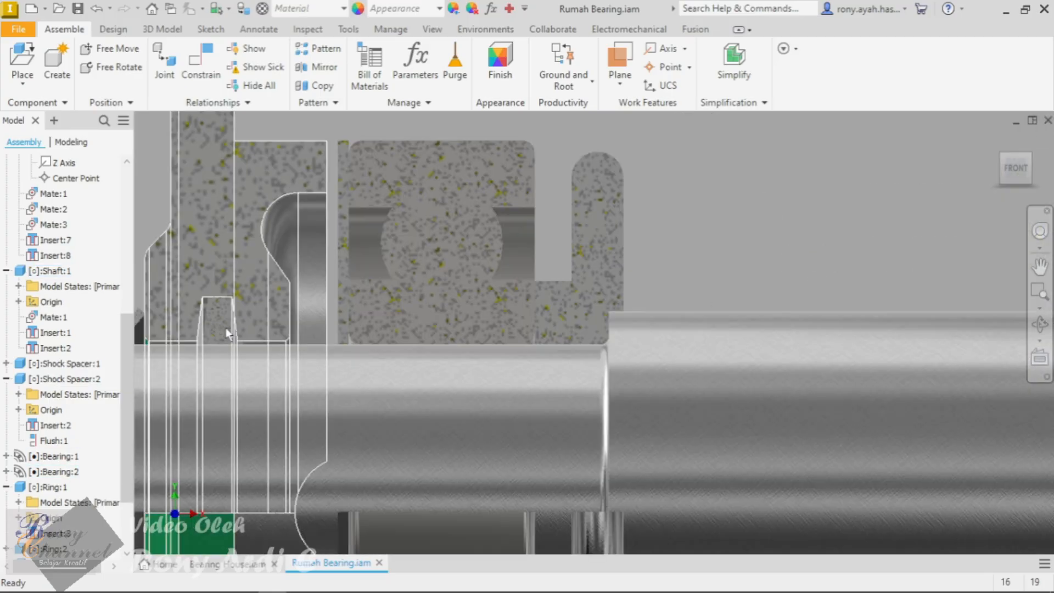
scroll(343, 324, "up", 5)
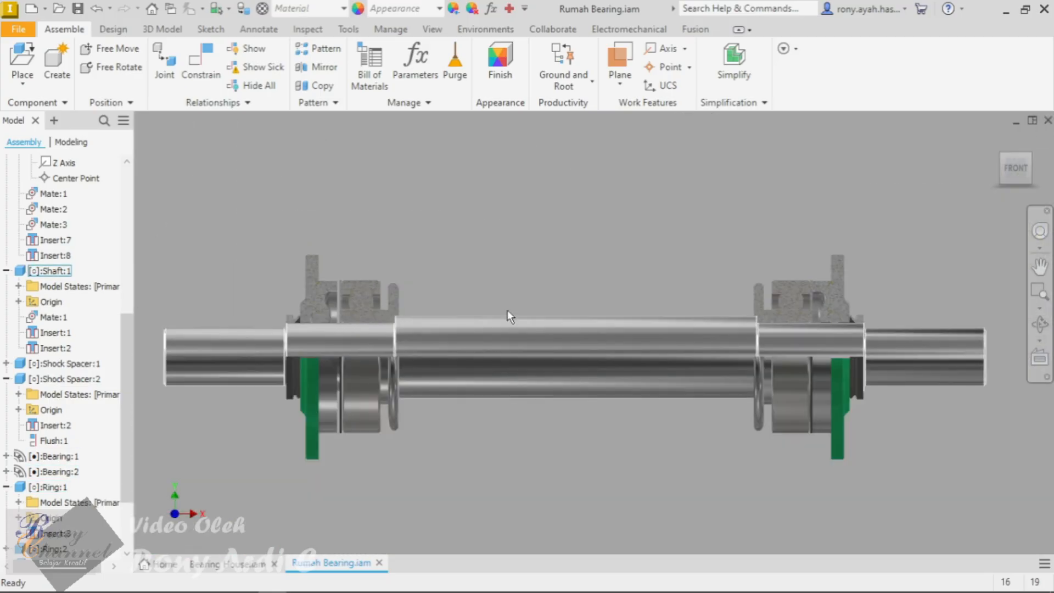
scroll(832, 298, "down", 5)
scroll(775, 279, "up", 5)
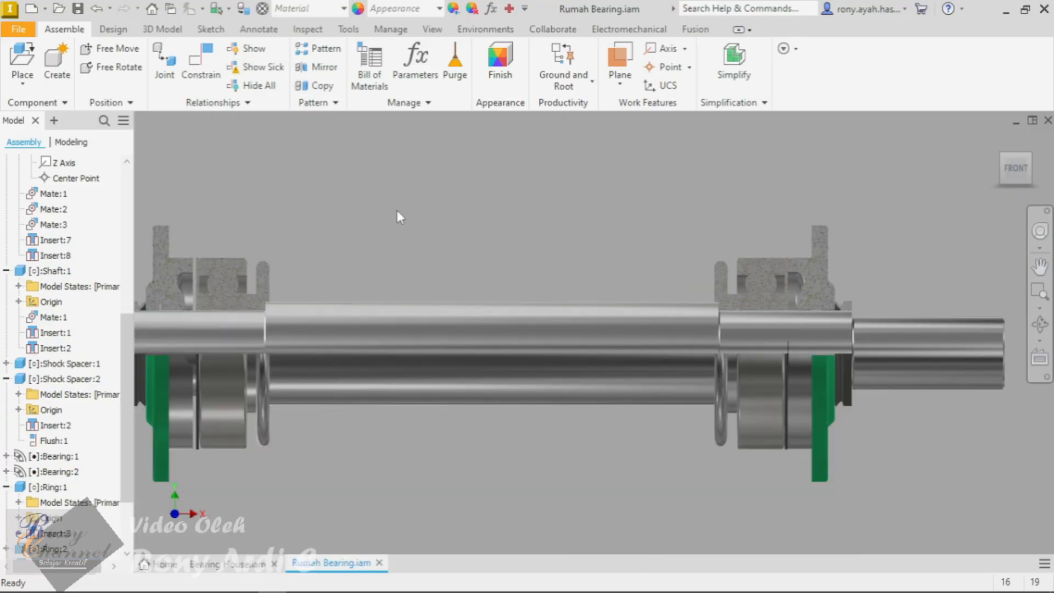
scroll(384, 272, "up", 4)
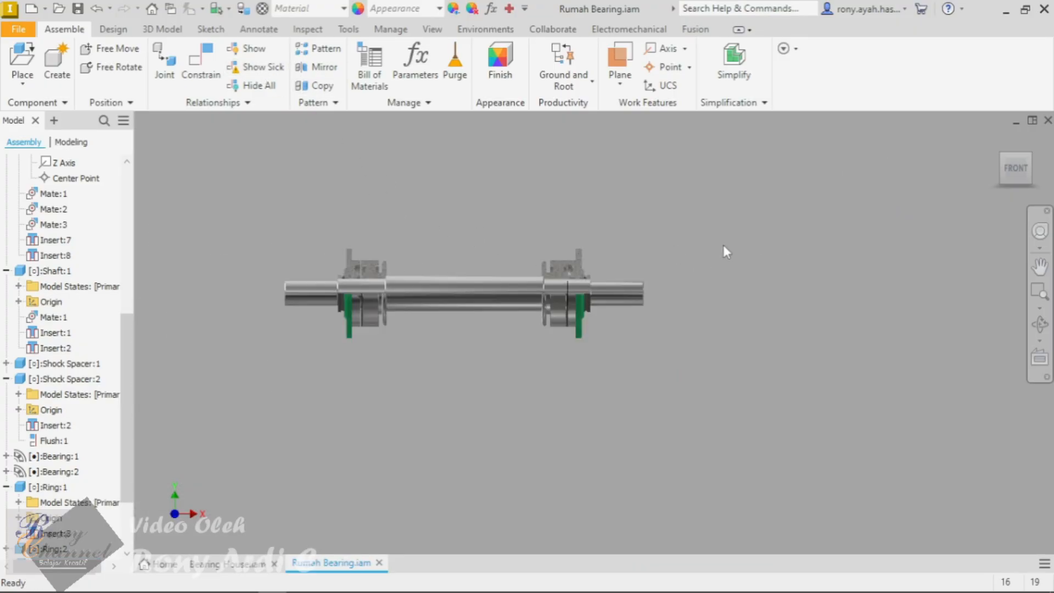
Step: Show the sick relationships and delete the conflicting insert constraint flagged near the +X end cover
left_click(1030, 159)
scroll(752, 404, "down", 6)
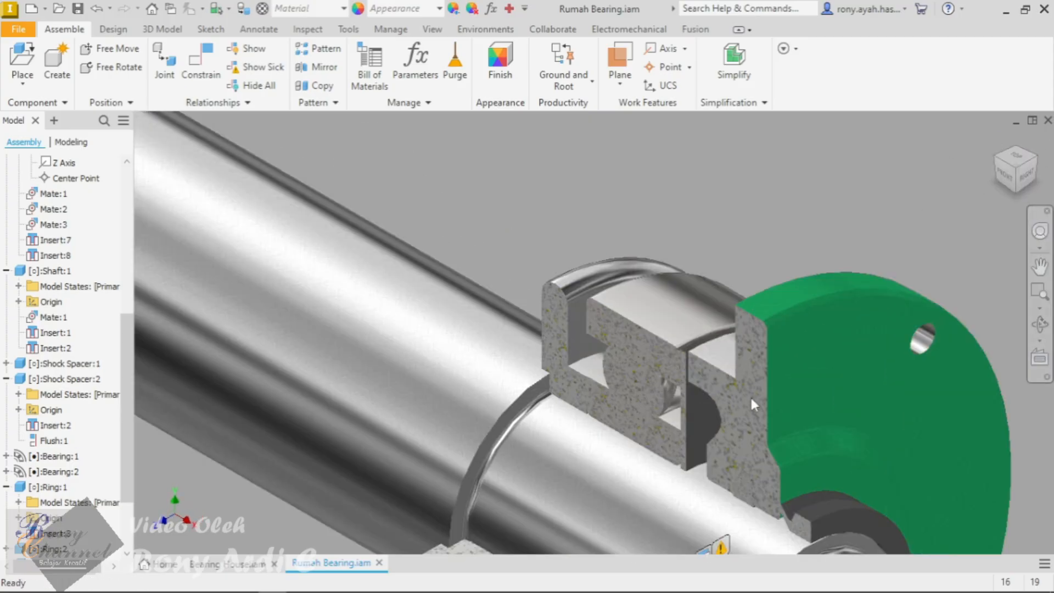
scroll(647, 251, "up", 6)
scroll(637, 379, "down", 6)
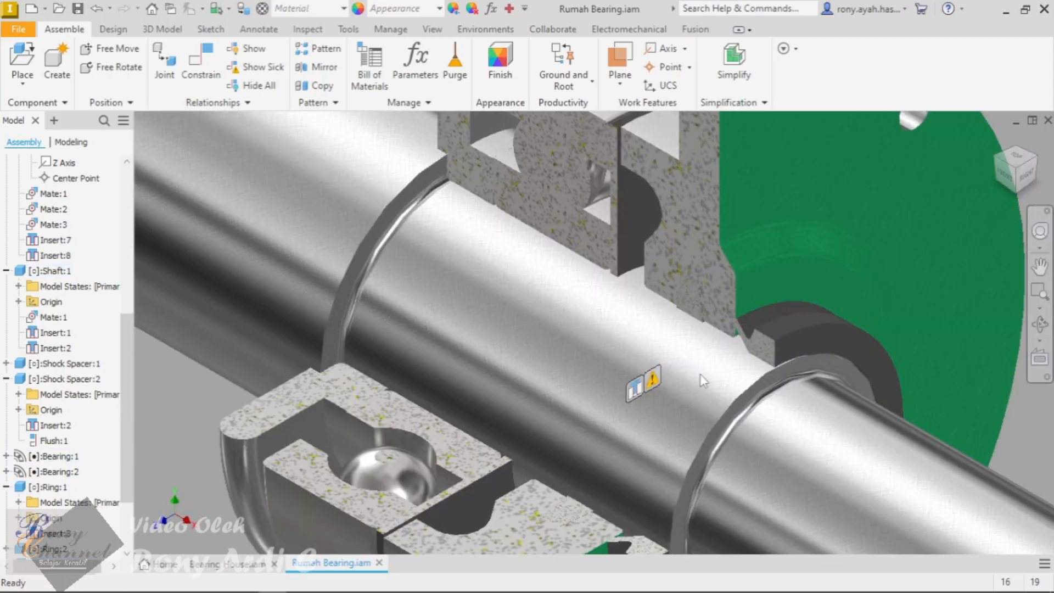
right_click(636, 386)
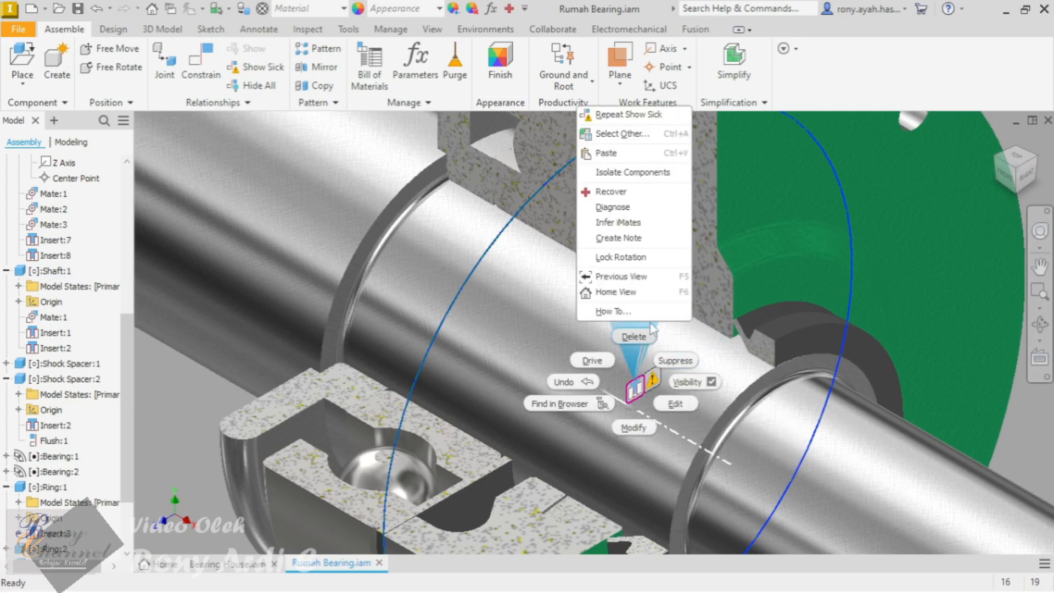
left_click(642, 337)
Step: Examine the -X shock spacer at its shaft shoulder, and compare the bearing and end cover positions at both ends
scroll(580, 305, "up", 4)
scroll(581, 305, "up", 5)
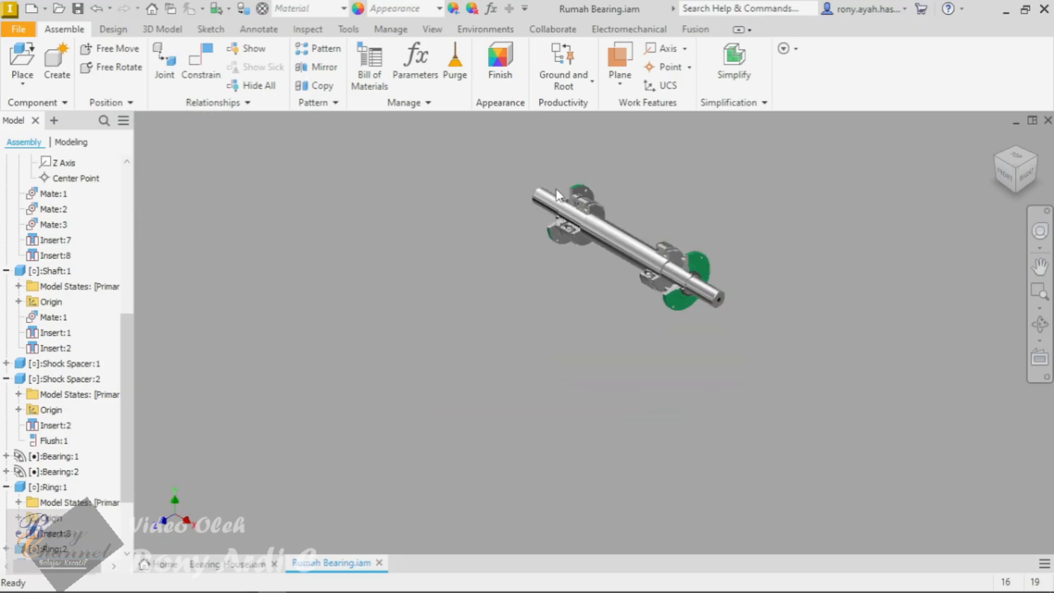
scroll(560, 237, "down", 6)
scroll(561, 237, "down", 5)
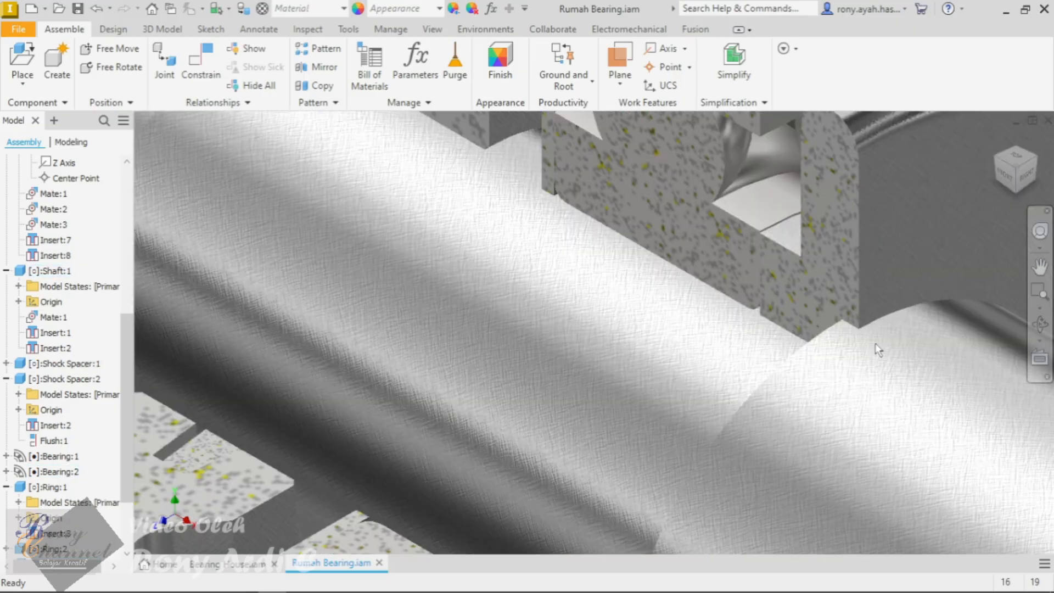
left_click(1003, 176)
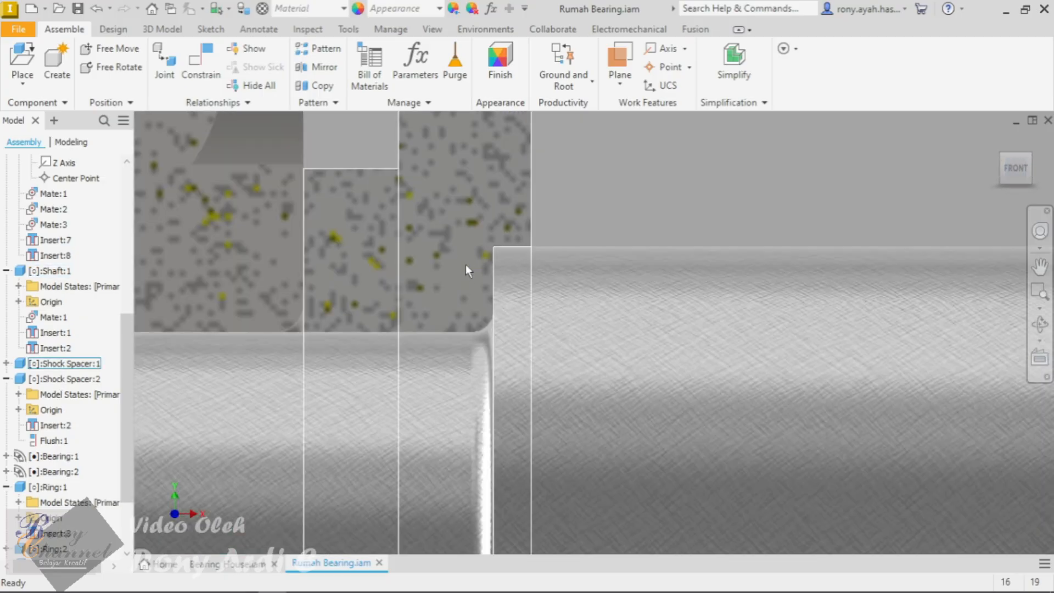
scroll(518, 221, "up", 5)
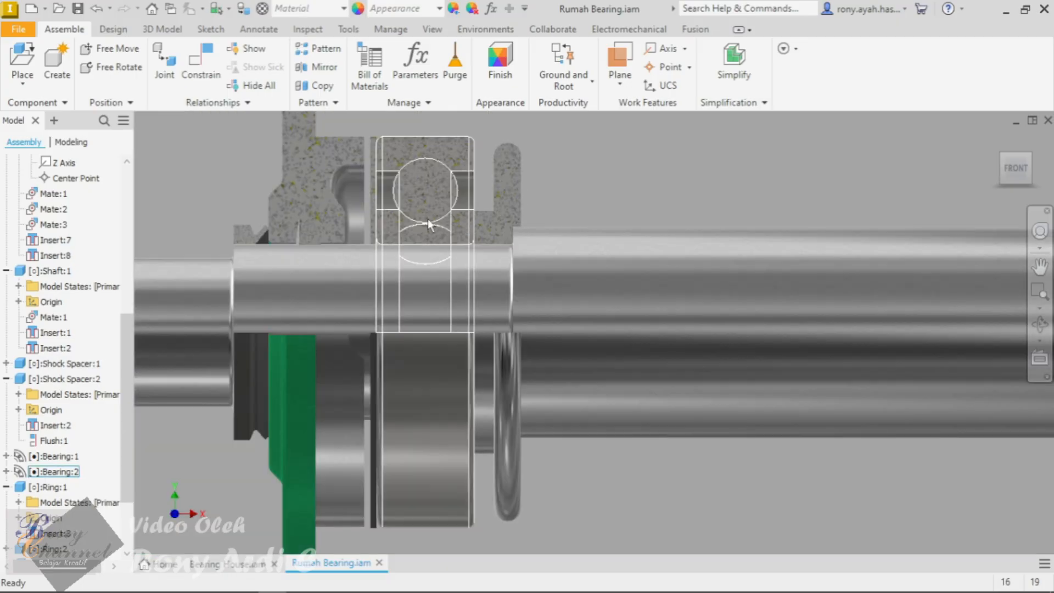
scroll(351, 165, "up", 5)
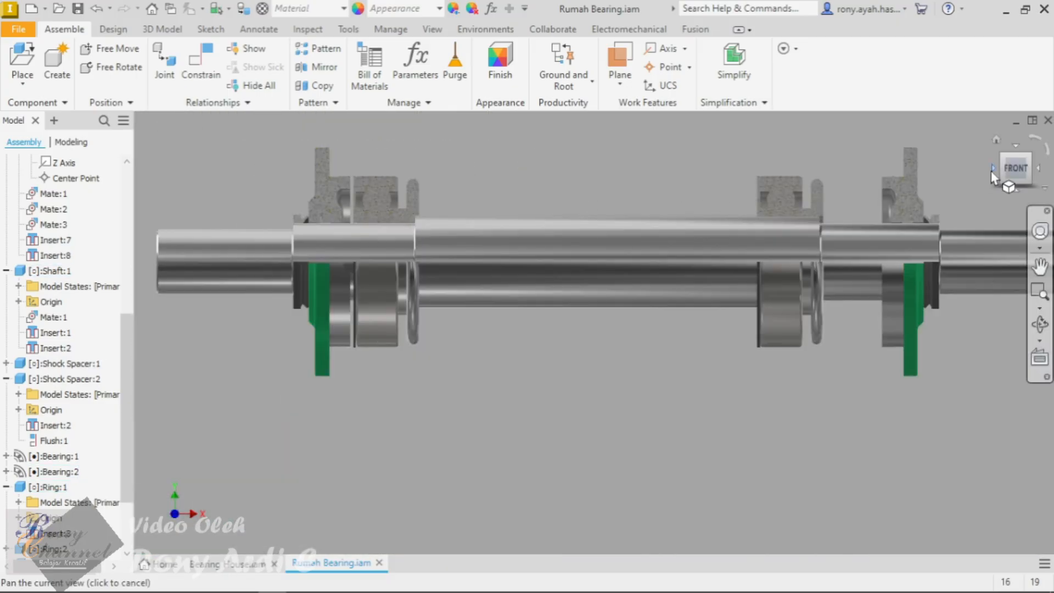
Step: Make Bearing House:1 visible again
left_click(1030, 157)
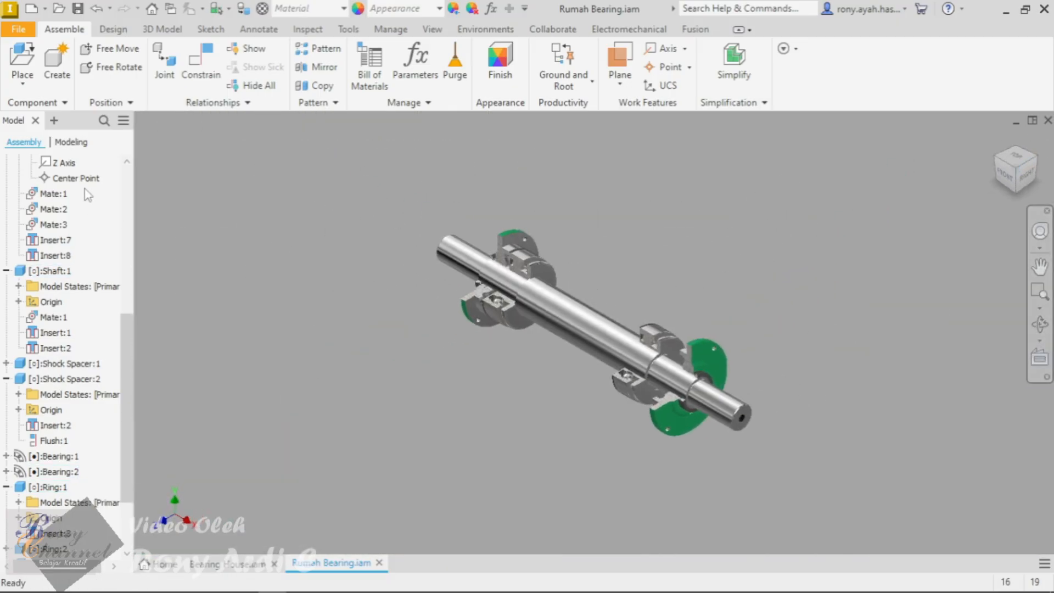
scroll(48, 213, "up", 5)
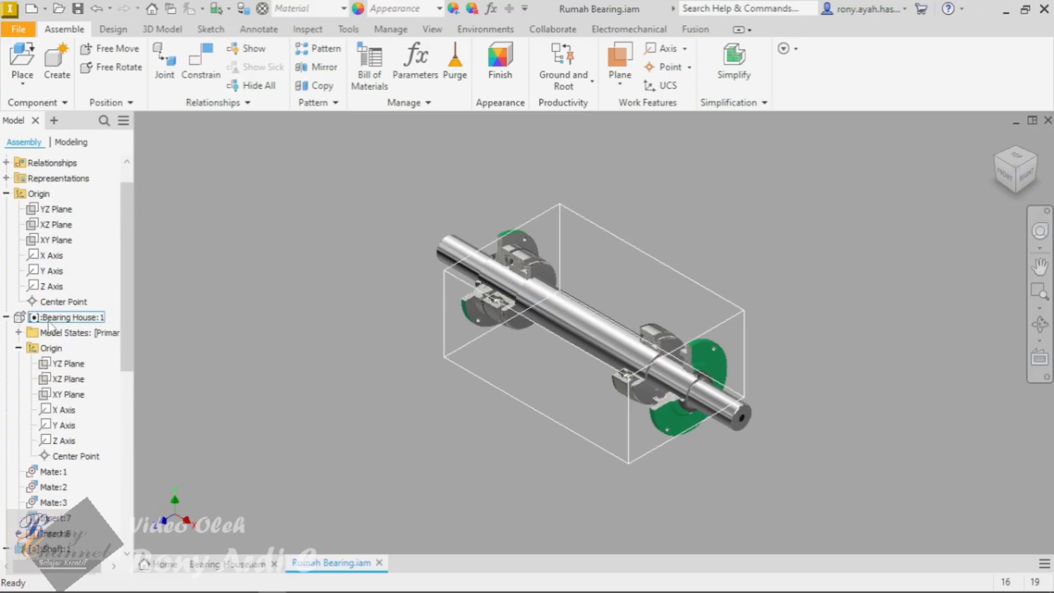
right_click(48, 321)
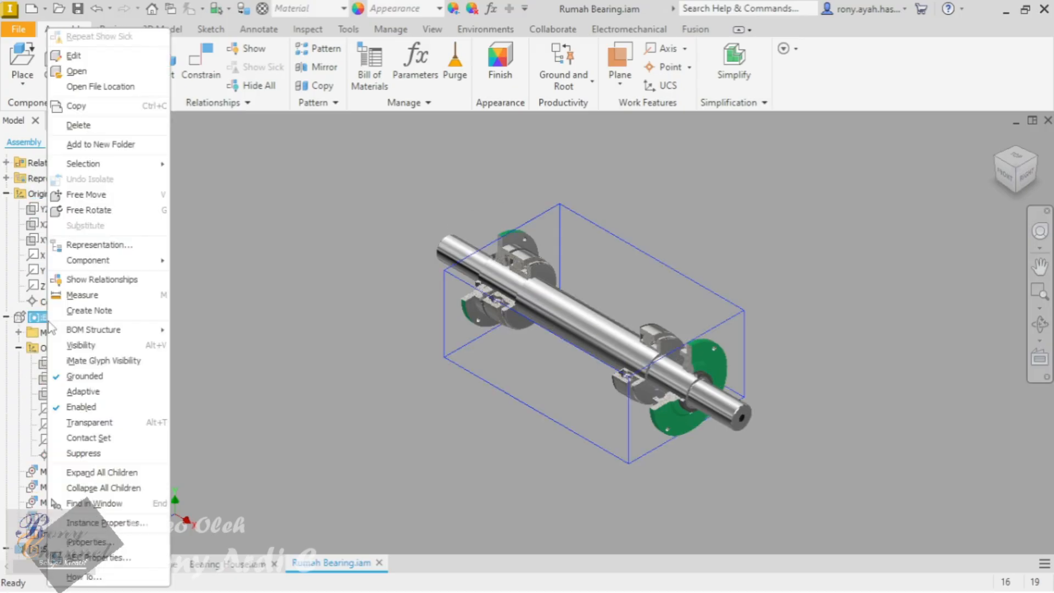
left_click(81, 345)
Step: Move the shaft assembly along its axis inside the housing to test its freedom, and inspect the +X shock spacer
scroll(660, 463, "up", 10)
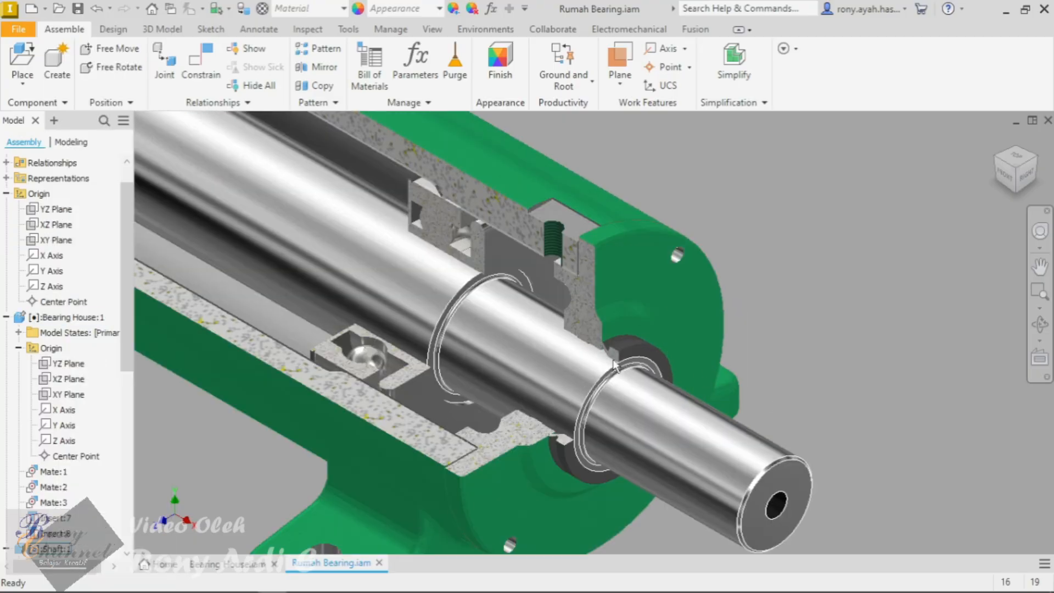
left_click_drag(660, 463, 708, 502)
scroll(791, 491, "down", 3)
left_click_drag(626, 418, 494, 356)
scroll(506, 261, "up", 5)
key("Escape")
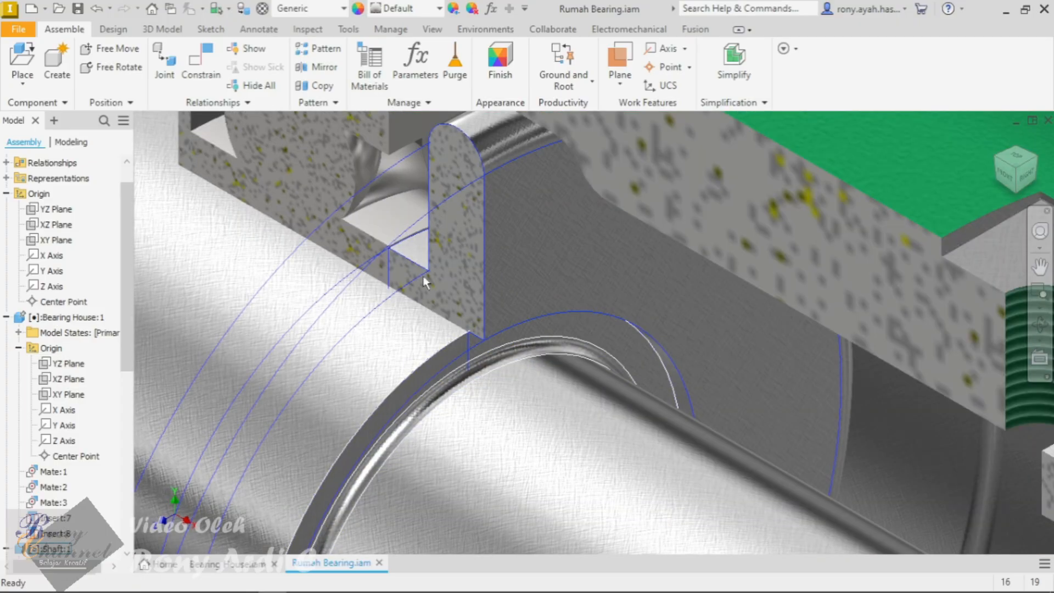
scroll(571, 280, "down", 5)
scroll(641, 233, "down", 5)
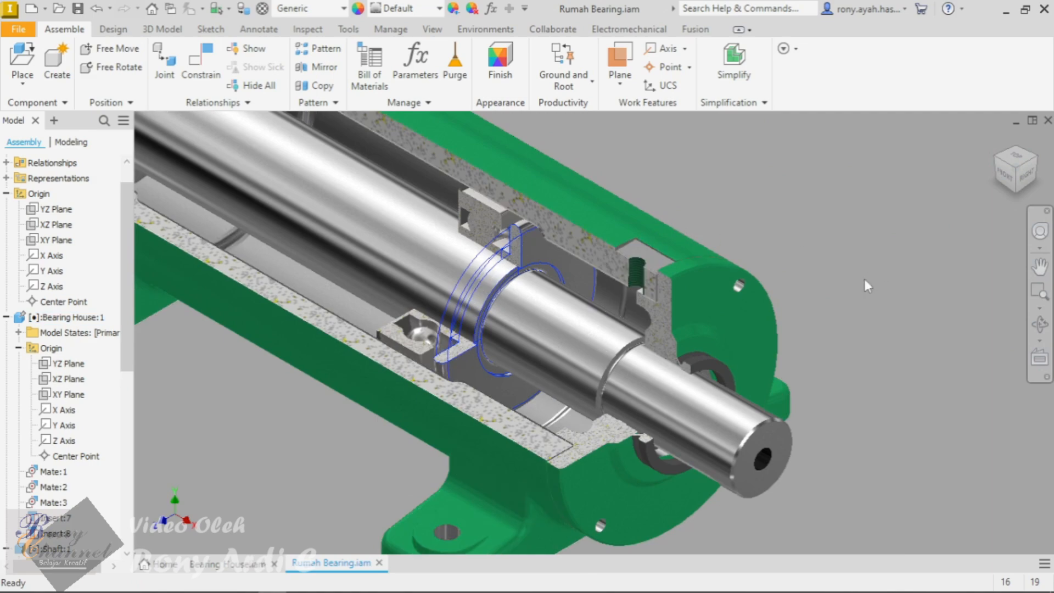
Step: Undo the shaft moves, the showing of Bearing House:1 and the deletion of the sick insert constraint
key("ctrl+z")
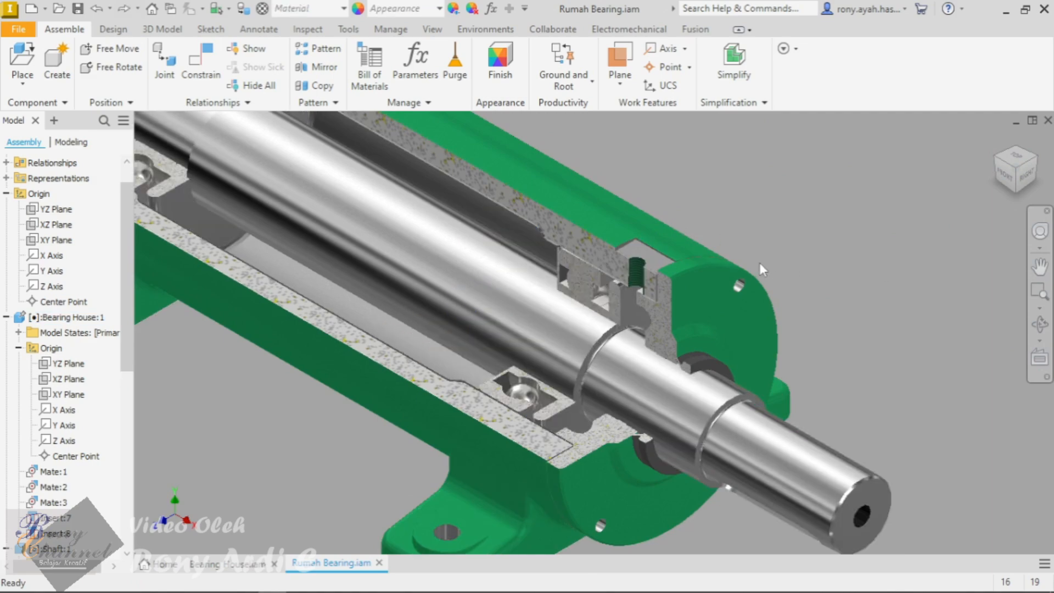
key("ctrl+z")
key("ctrl+z")
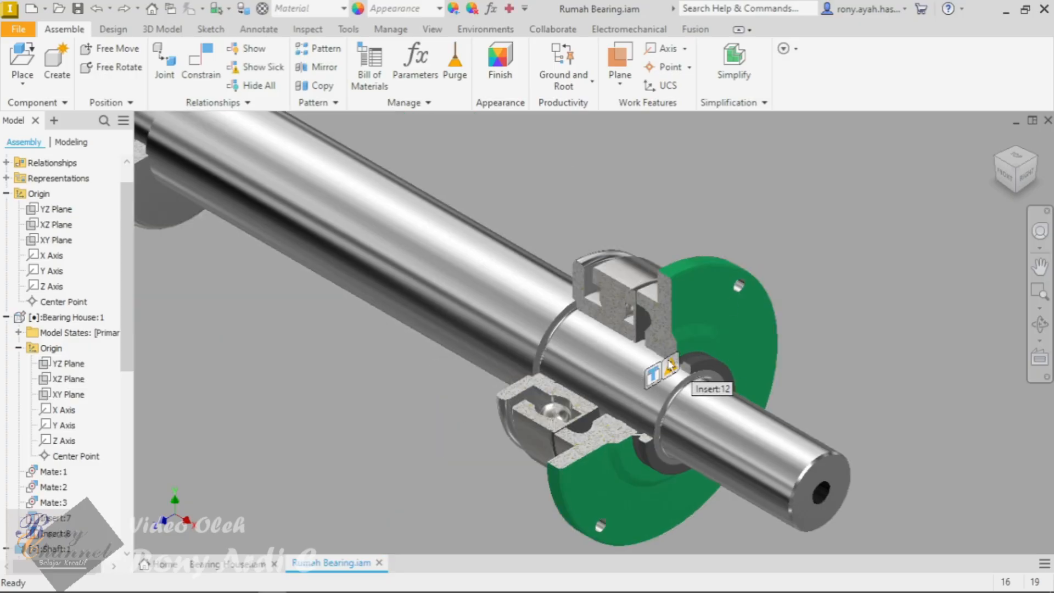
Step: Edit the +X shock spacer's insert constraint: reselect the shaft shoulder's outer edge as second reference and use the opposed solution
scroll(628, 353, "down", 3)
scroll(462, 251, "down", 3)
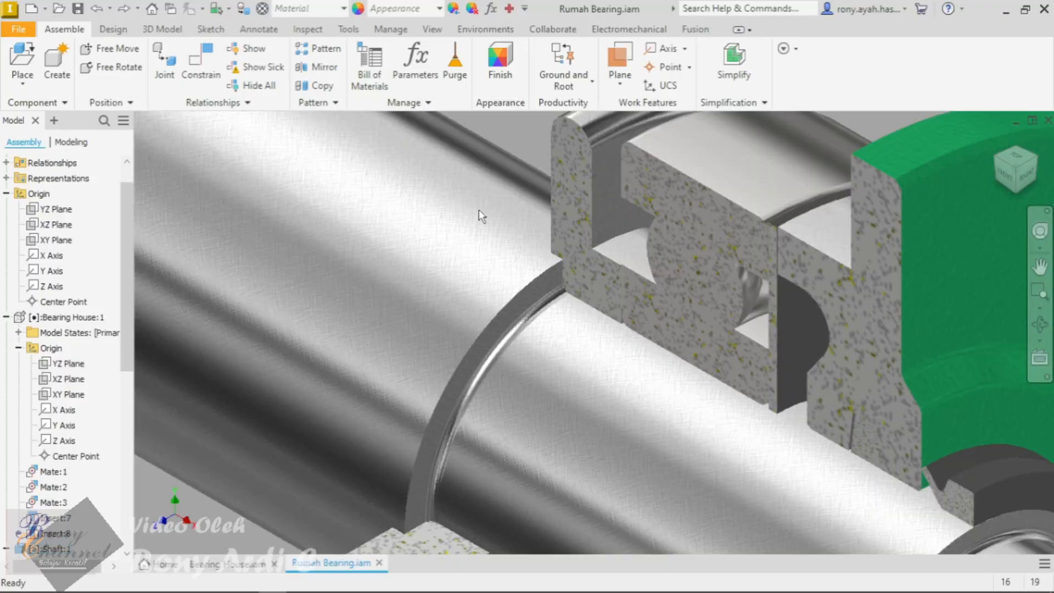
left_click(581, 222)
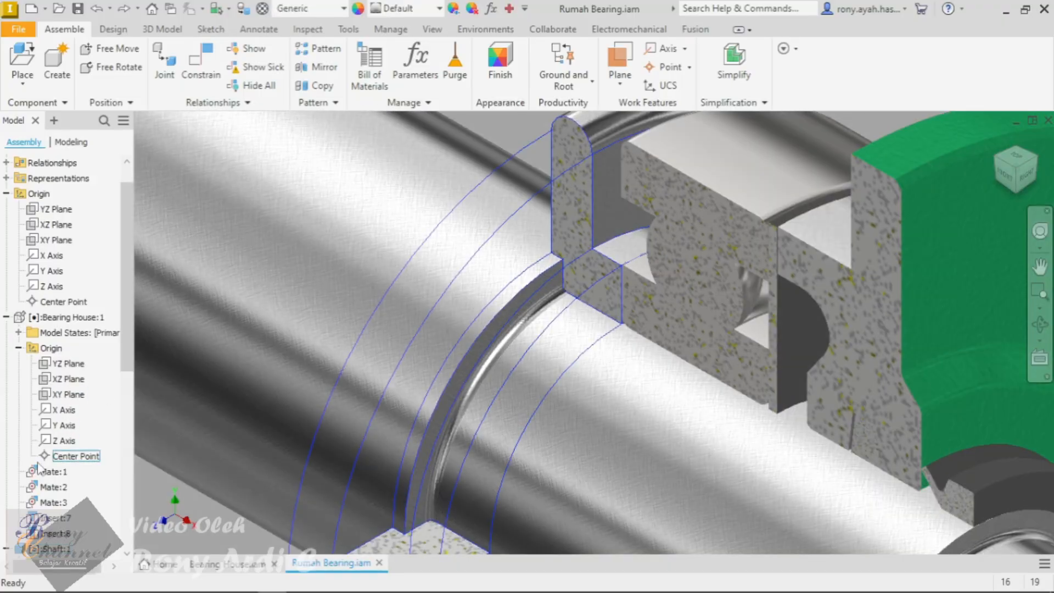
scroll(41, 471, "down", 2)
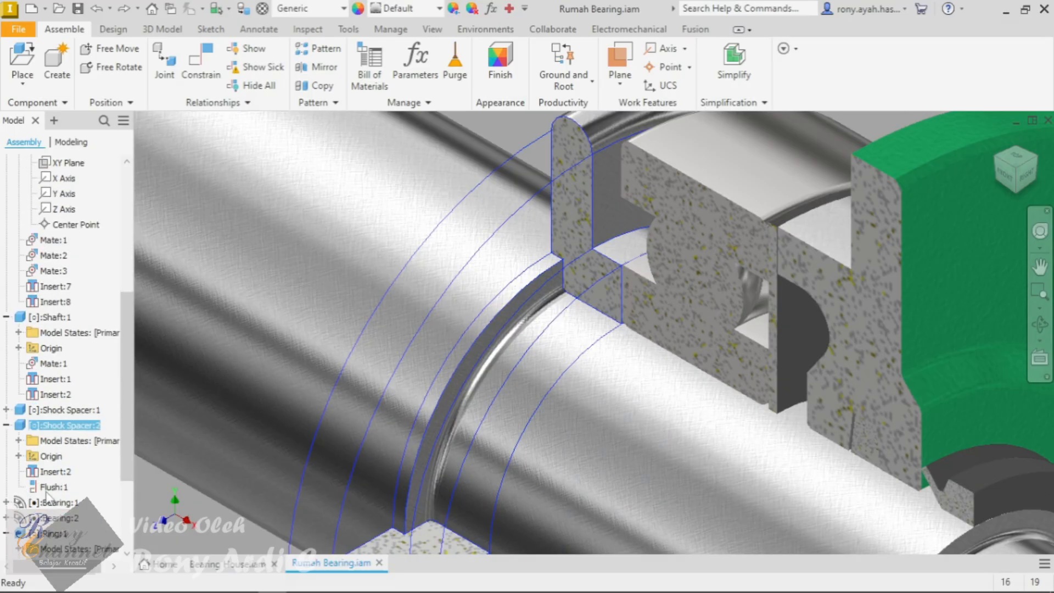
left_click(51, 473)
double_click(51, 473)
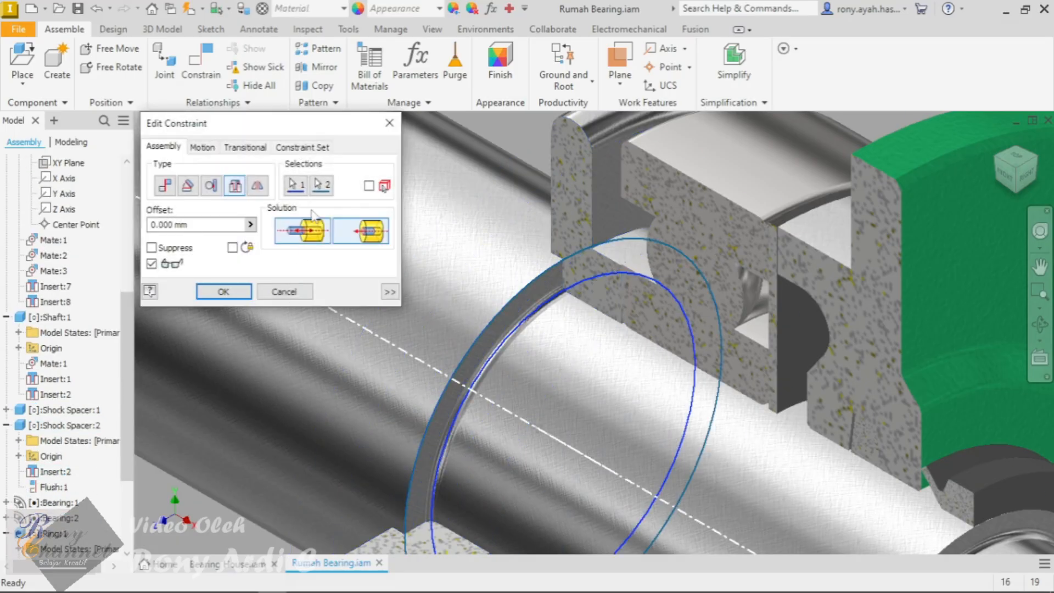
left_click(320, 188)
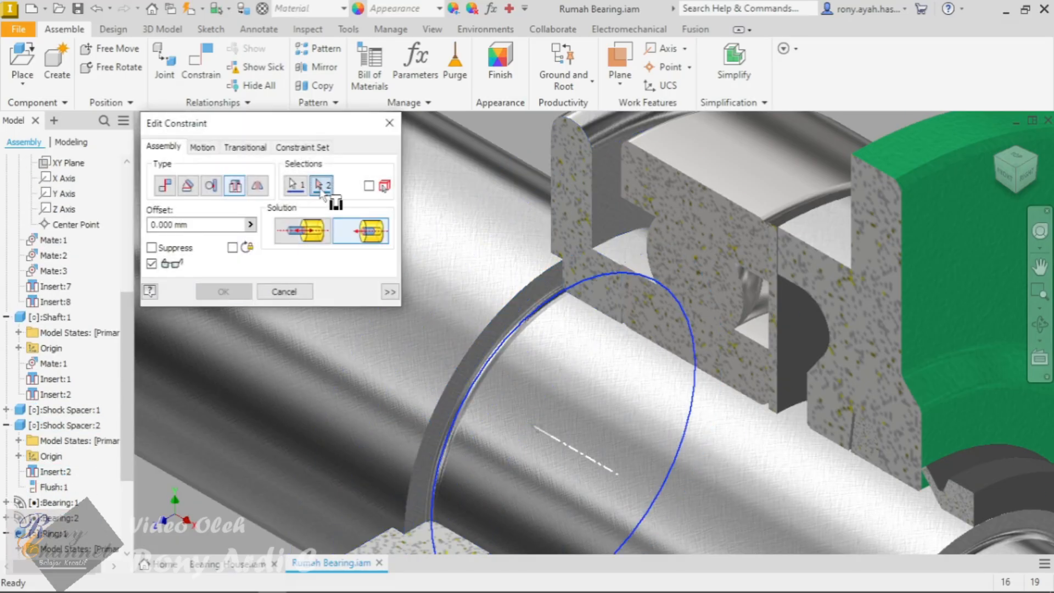
left_click(552, 269)
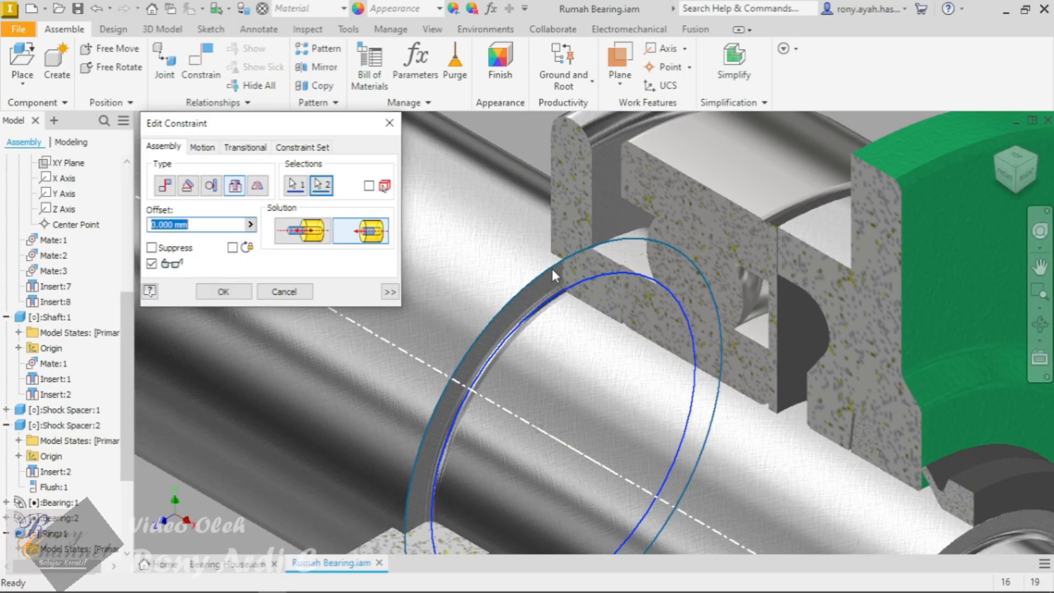
left_click(294, 242)
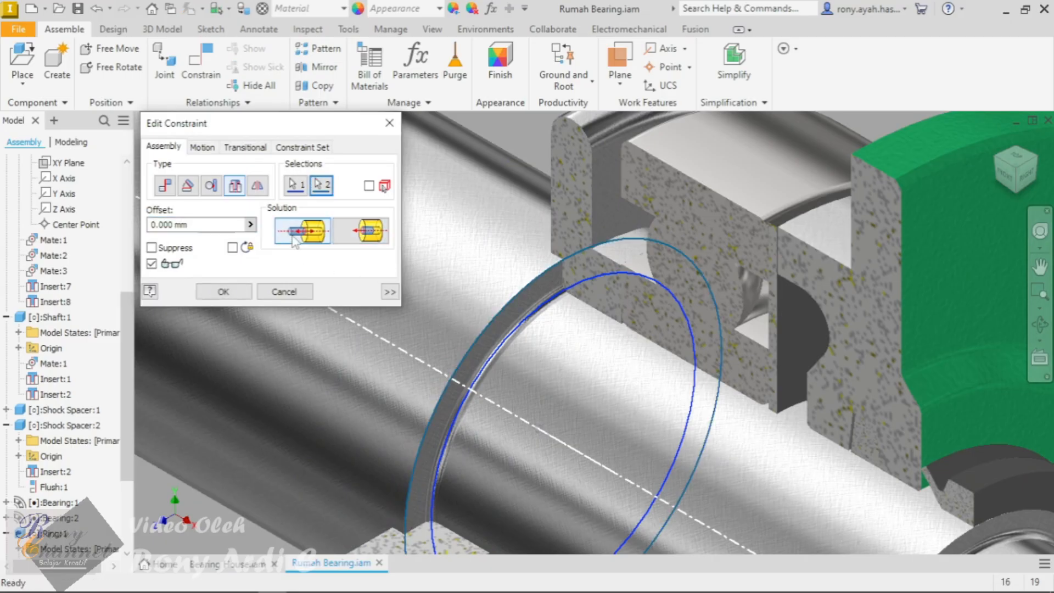
left_click(224, 290)
Step: Examine the +X shock spacer, bearing, end cover and seal against the shaft shoulders in the front view
scroll(549, 204, "down", 5)
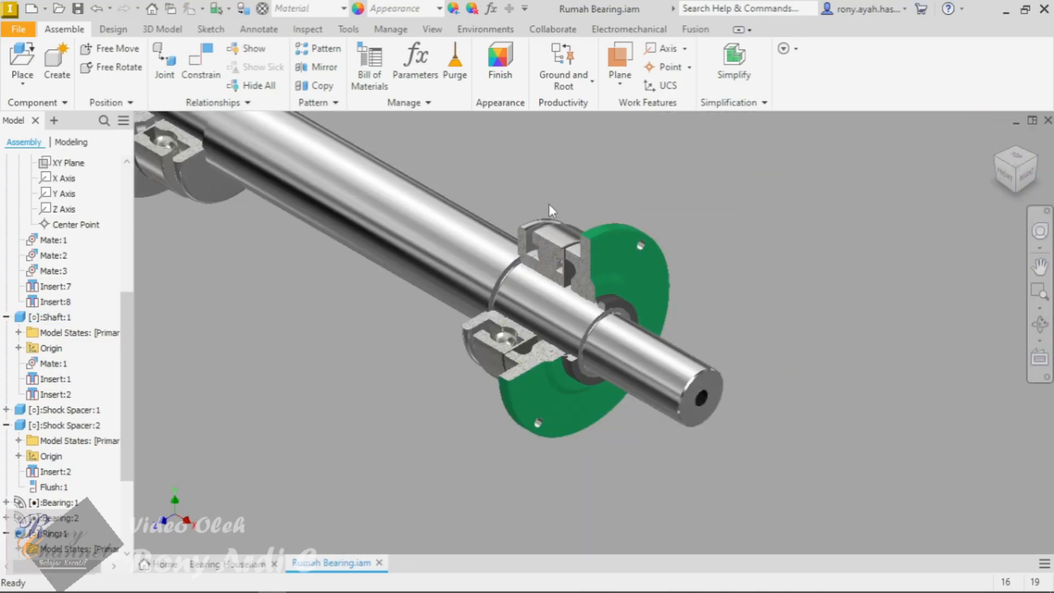
scroll(549, 203, "up", 4)
left_click(487, 272)
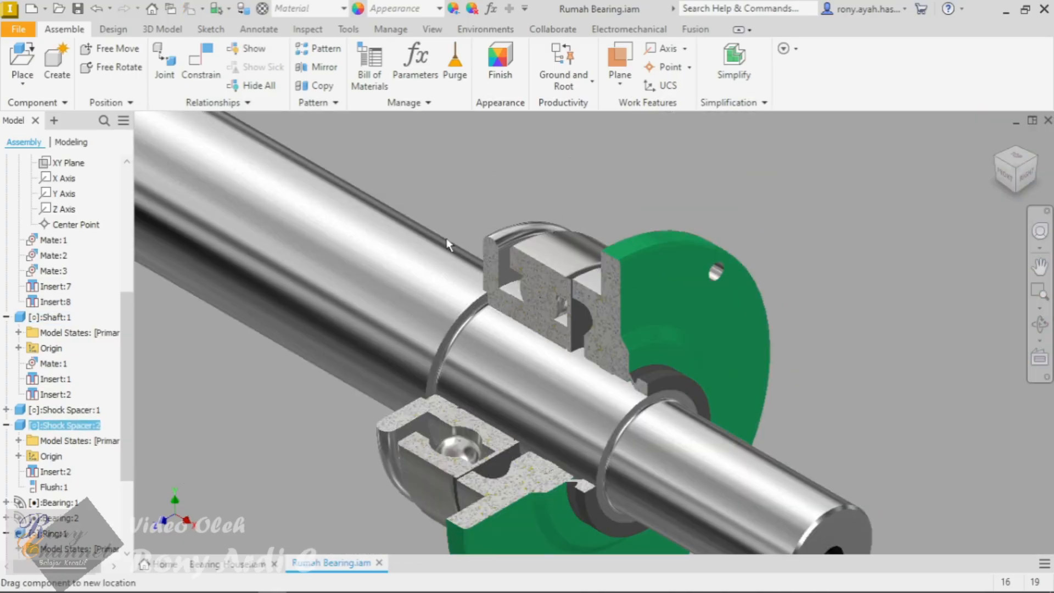
left_click(1001, 181)
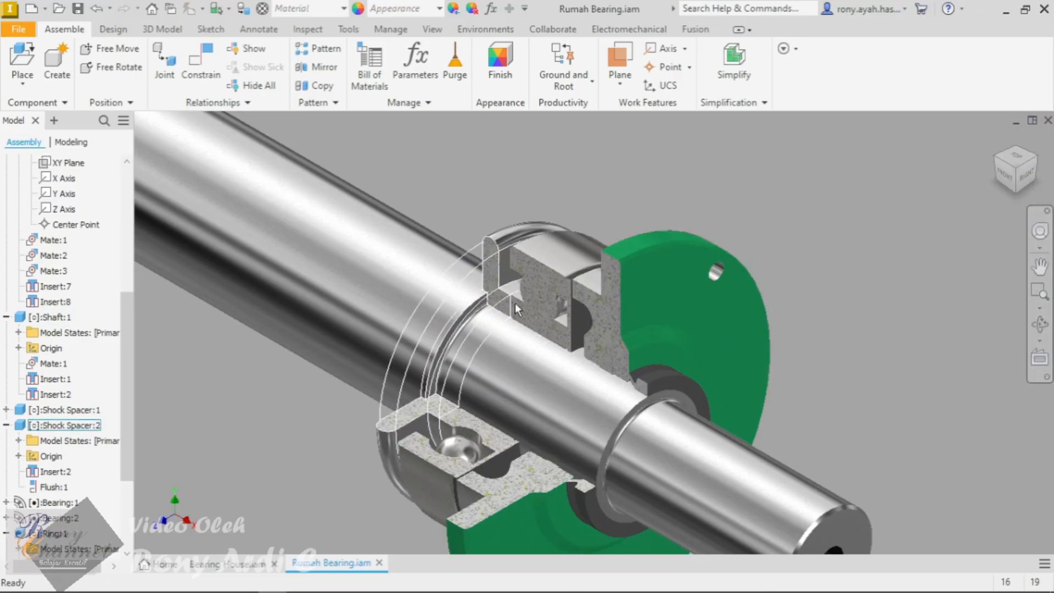
scroll(515, 303, "up", 3)
left_click(1009, 177)
scroll(696, 307, "up", 8)
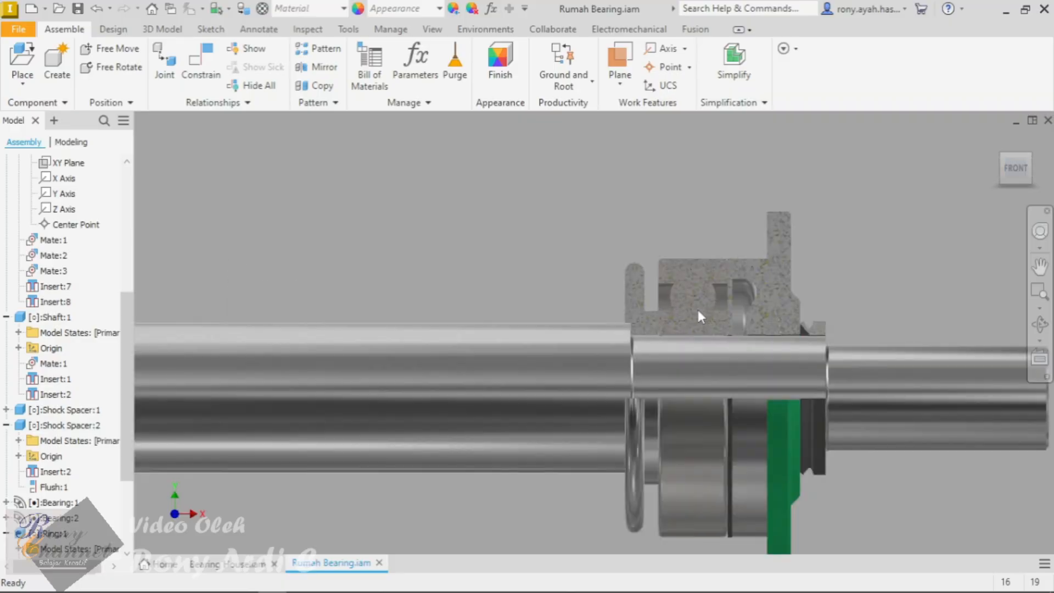
scroll(591, 338, "down", 5)
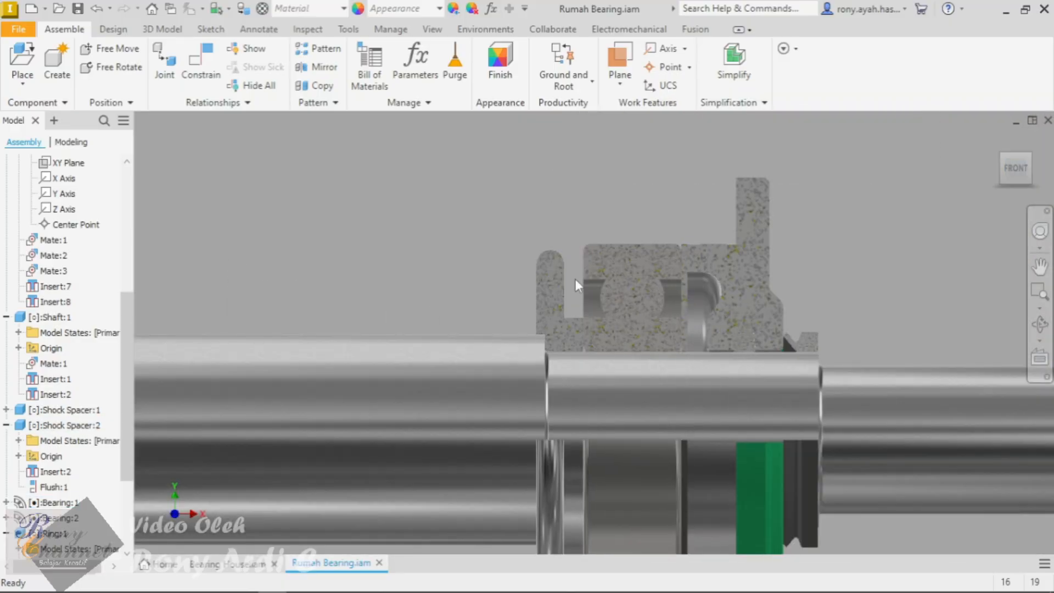
scroll(661, 255, "up", 4)
scroll(661, 255, "down", 6)
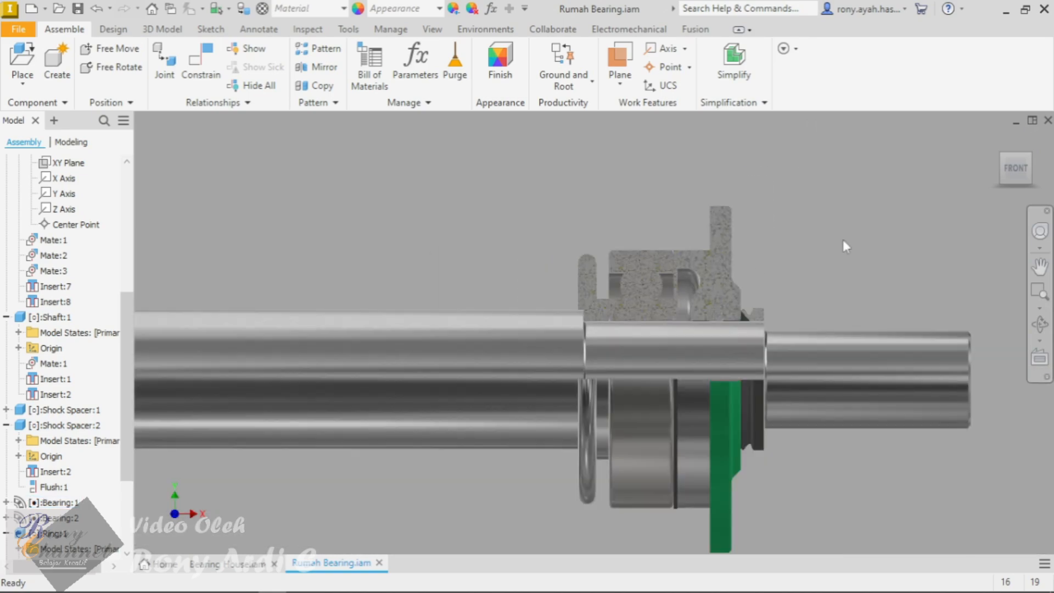
Step: Turn on the visibility of Bearing House:1
left_click(1030, 160)
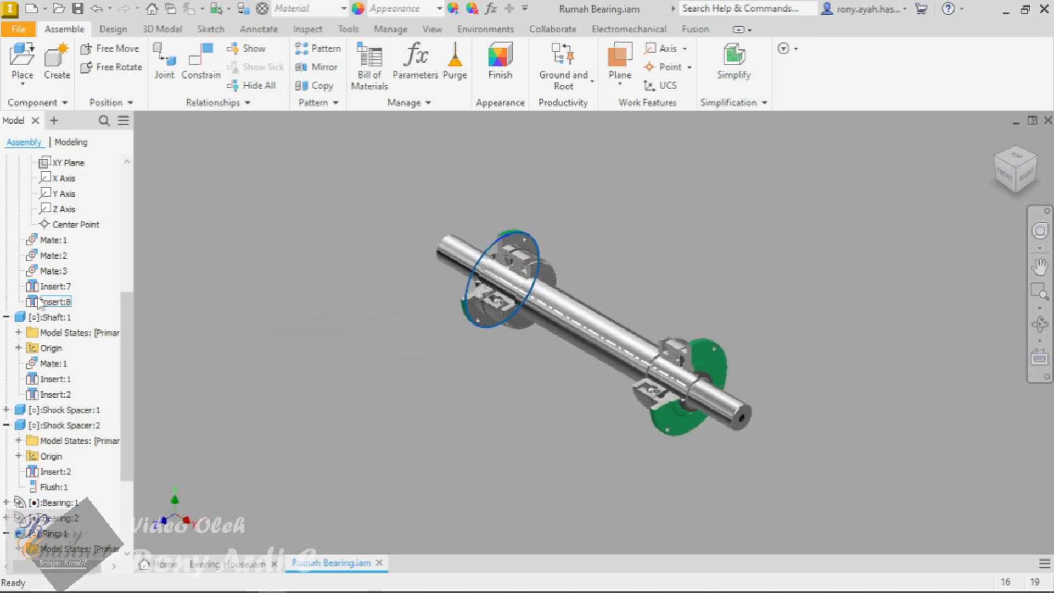
scroll(66, 236, "up", 3)
right_click(65, 227)
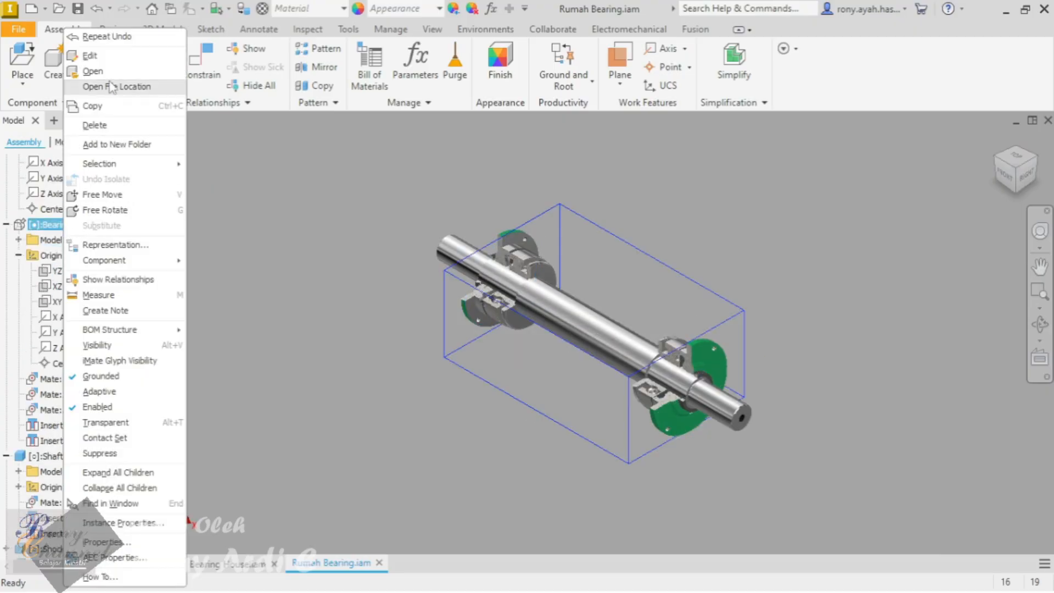
left_click(119, 353)
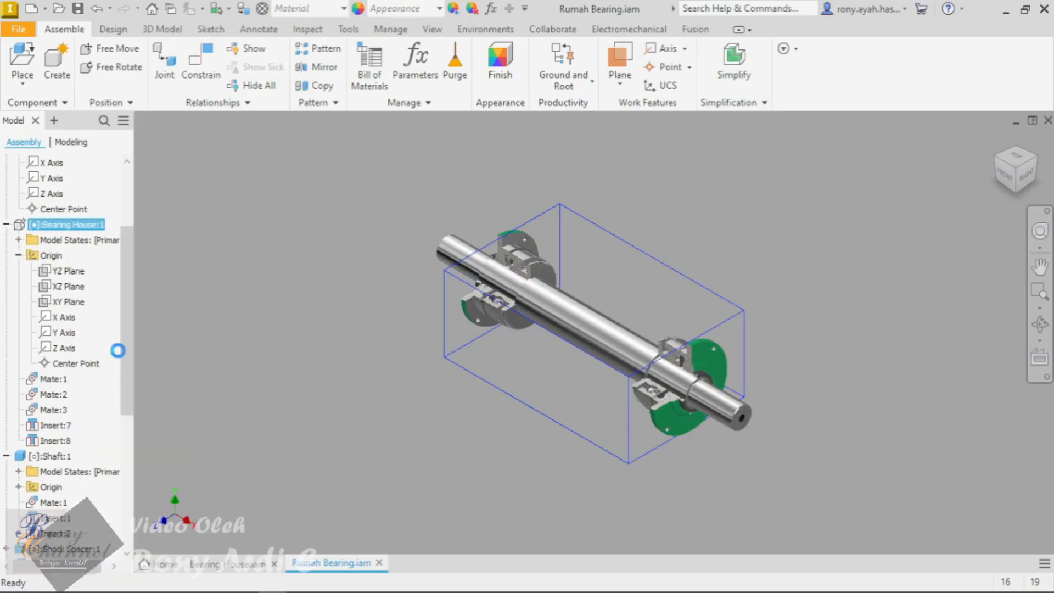
Step: Examine the sectioned housing from the front, checking the spacers, bearings, covers and seals at both shaft ends
scroll(611, 340, "down", 6)
left_click(653, 334)
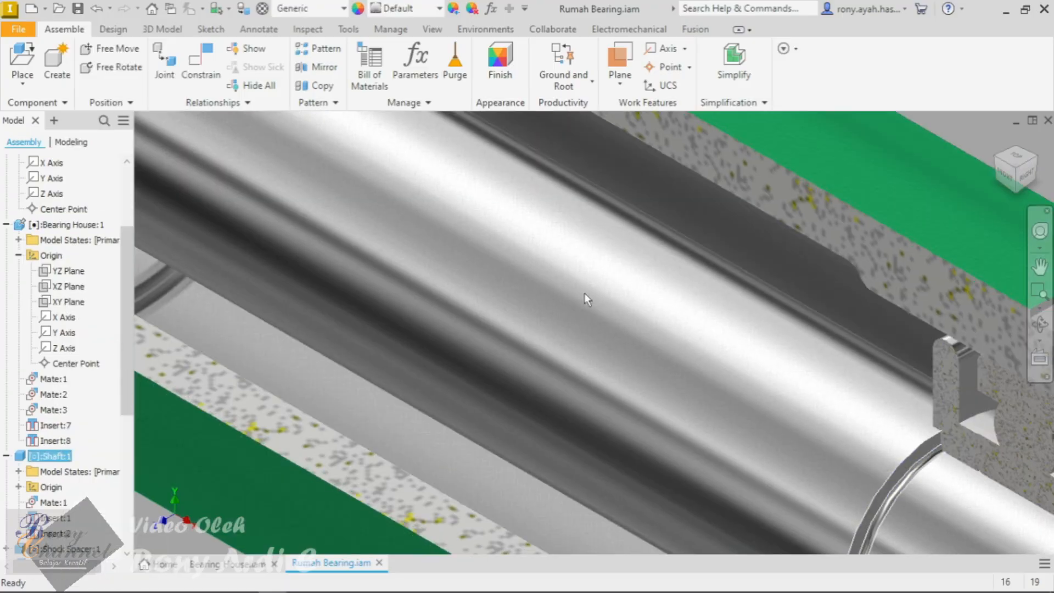
left_click(1005, 180)
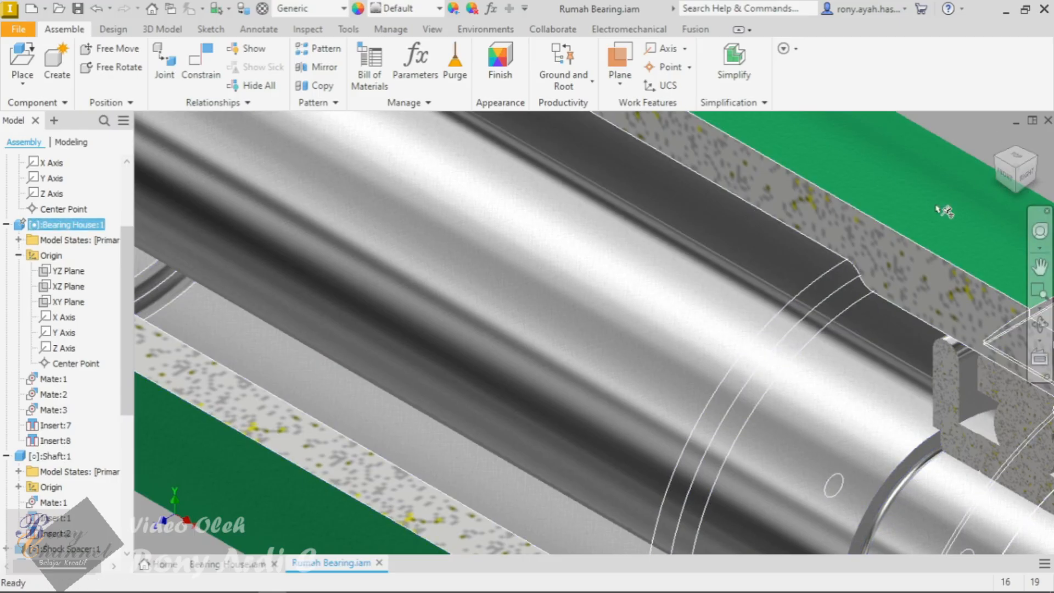
left_click(1005, 175)
scroll(812, 285, "up", 3)
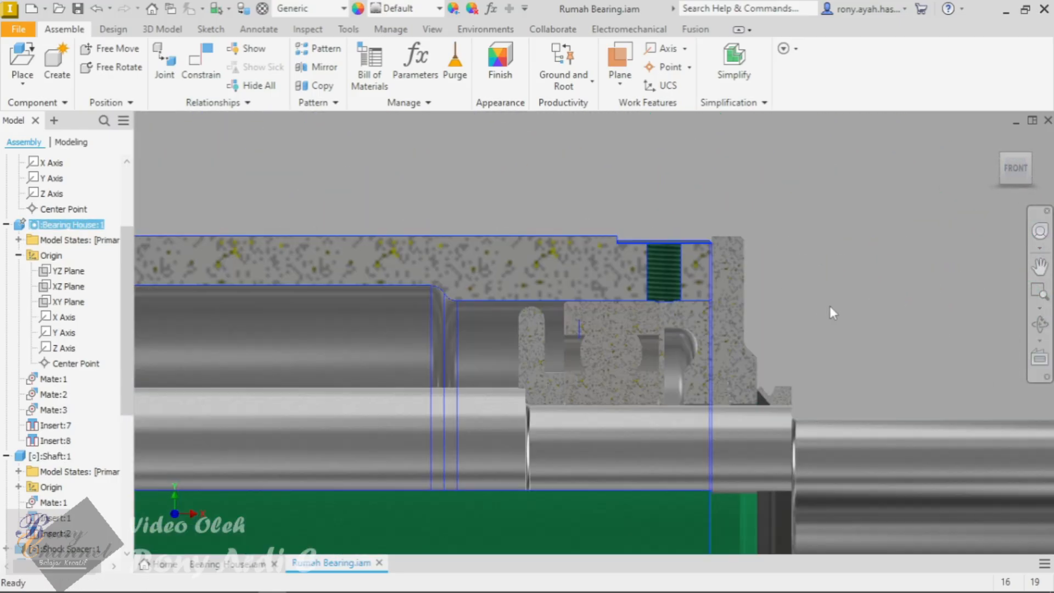
left_click(828, 306)
scroll(604, 285, "up", 4)
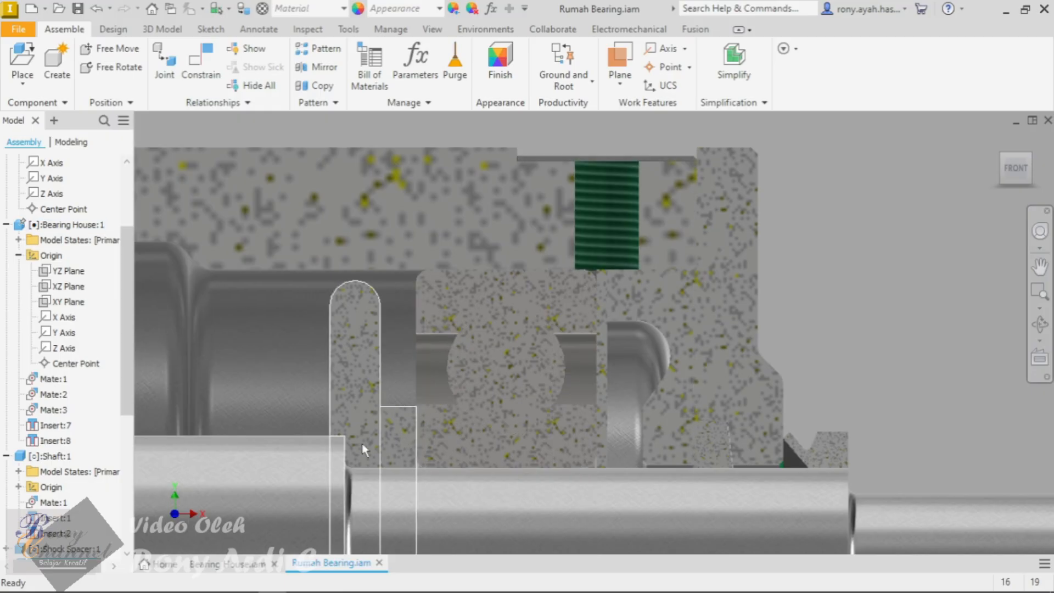
scroll(873, 466, "up", 6)
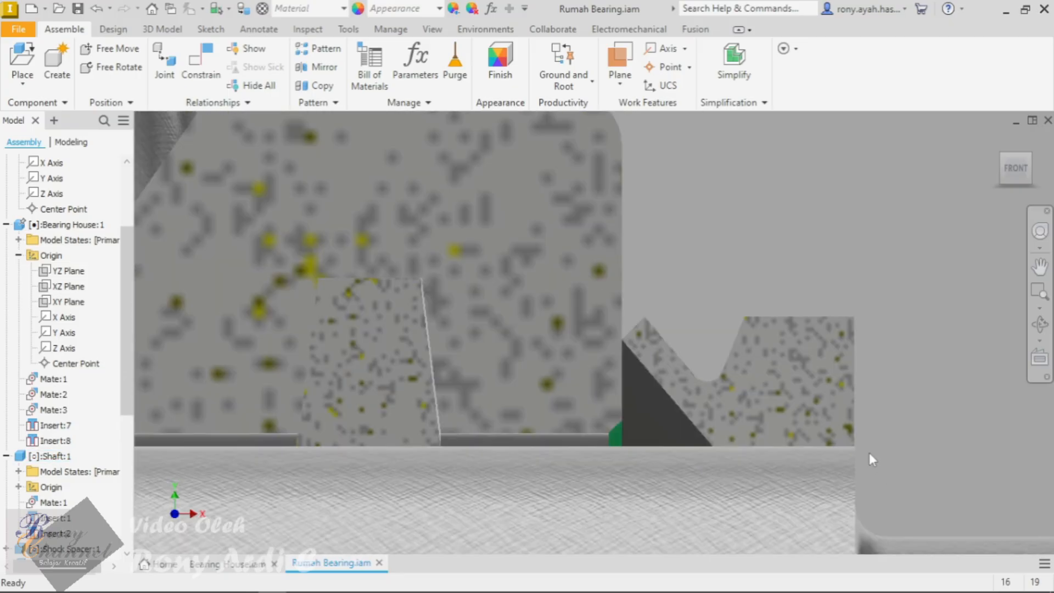
scroll(870, 388, "down", 8)
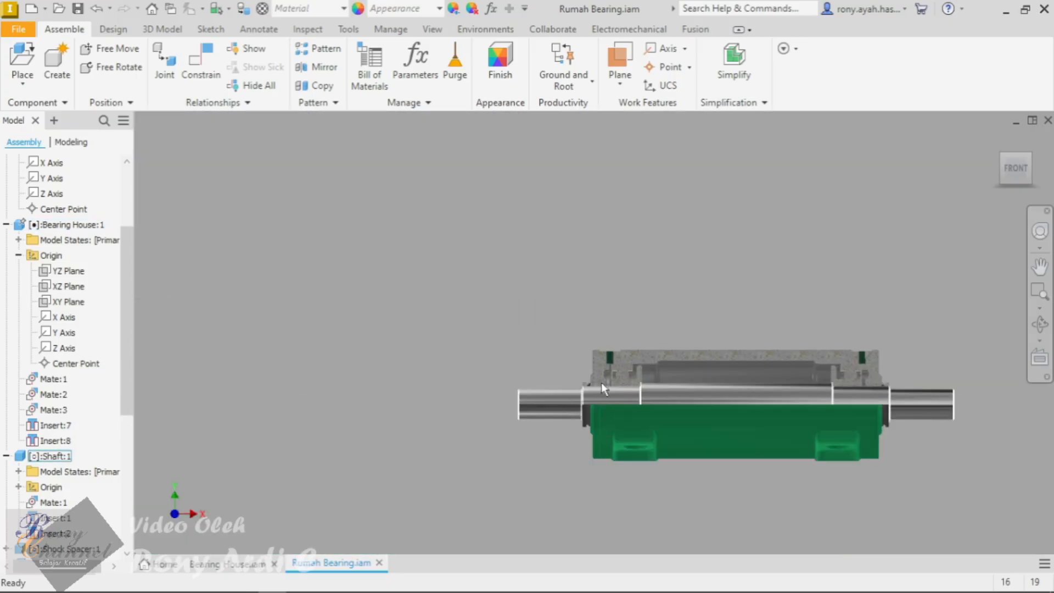
scroll(505, 385, "up", 8)
scroll(365, 347, "down", 6)
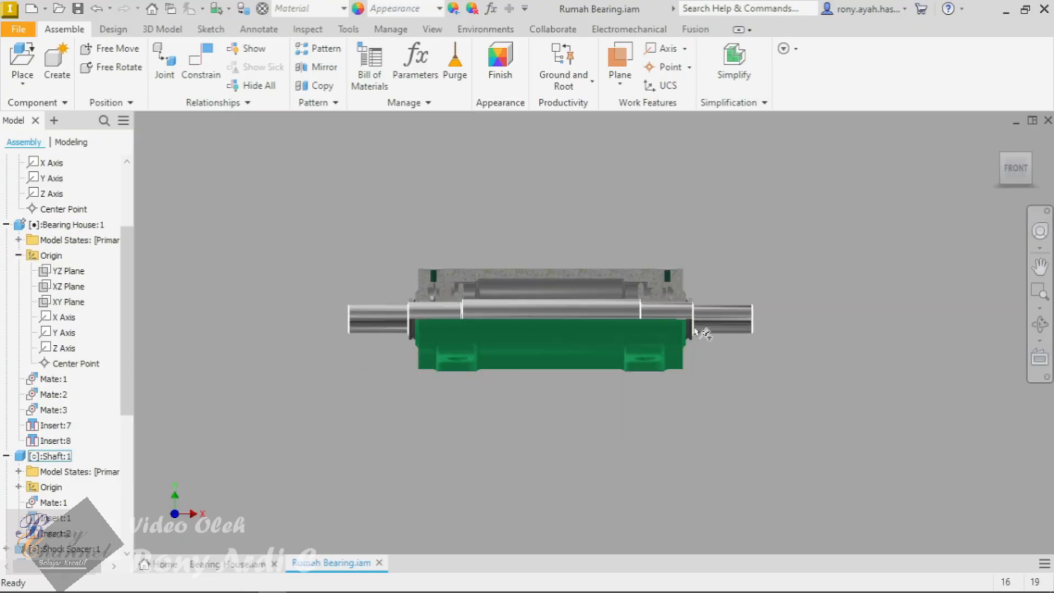
scroll(562, 275, "up", 6)
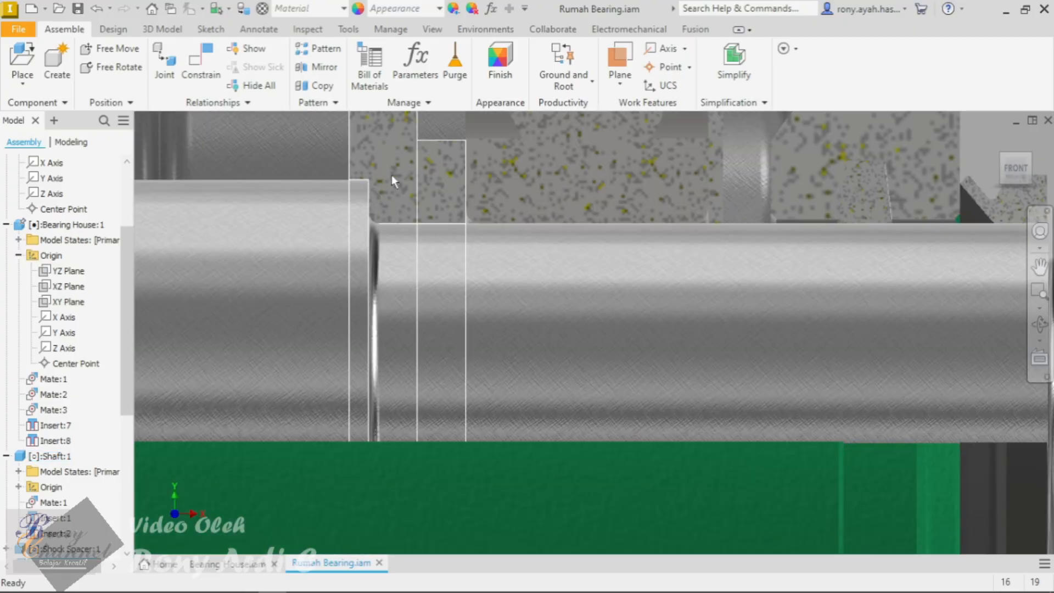
scroll(348, 180, "down", 5)
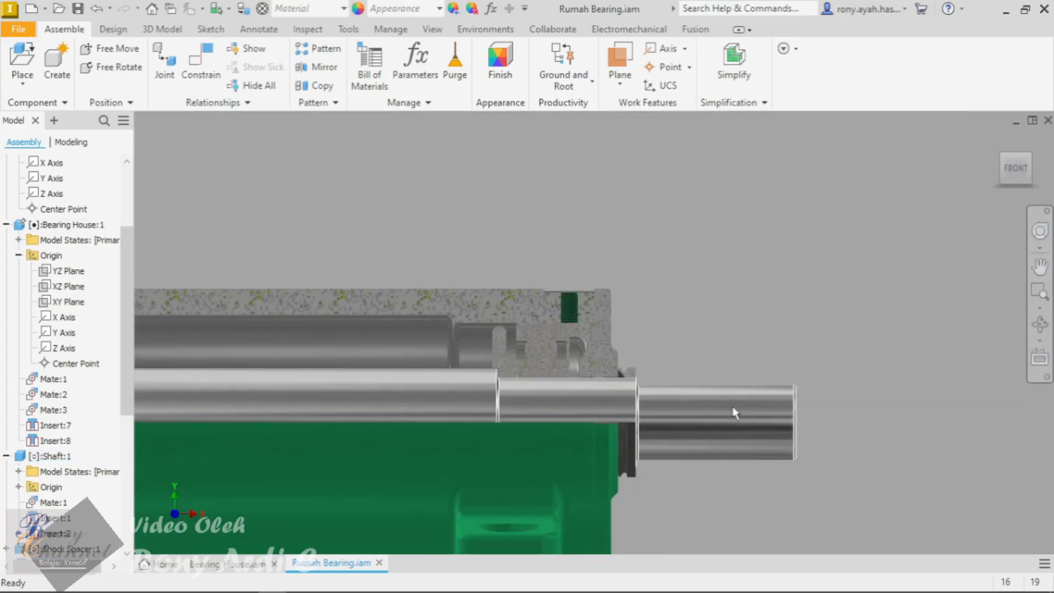
Step: Inspect the +X shock spacer's contact with the shaft shoulder and review the references of its insert constraint
left_click(1029, 161)
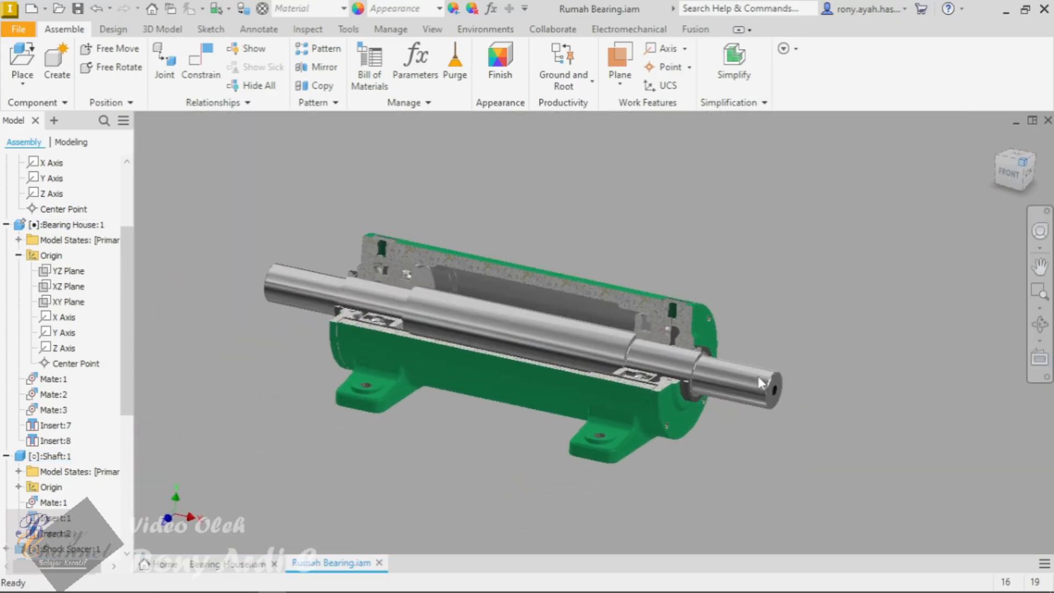
scroll(759, 377, "up", 8)
scroll(586, 351, "down", 6)
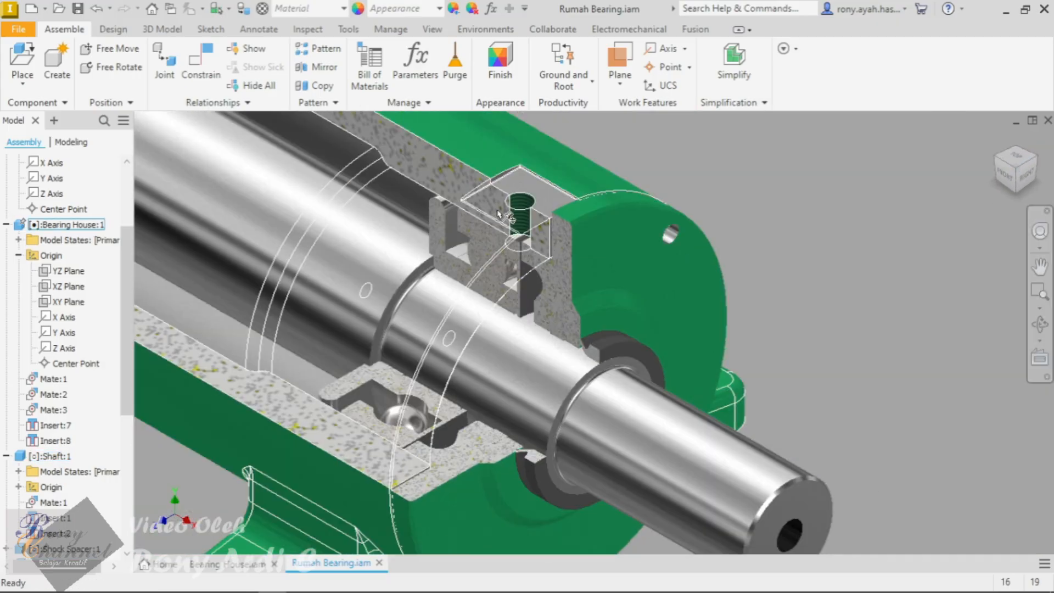
scroll(422, 268, "up", 10)
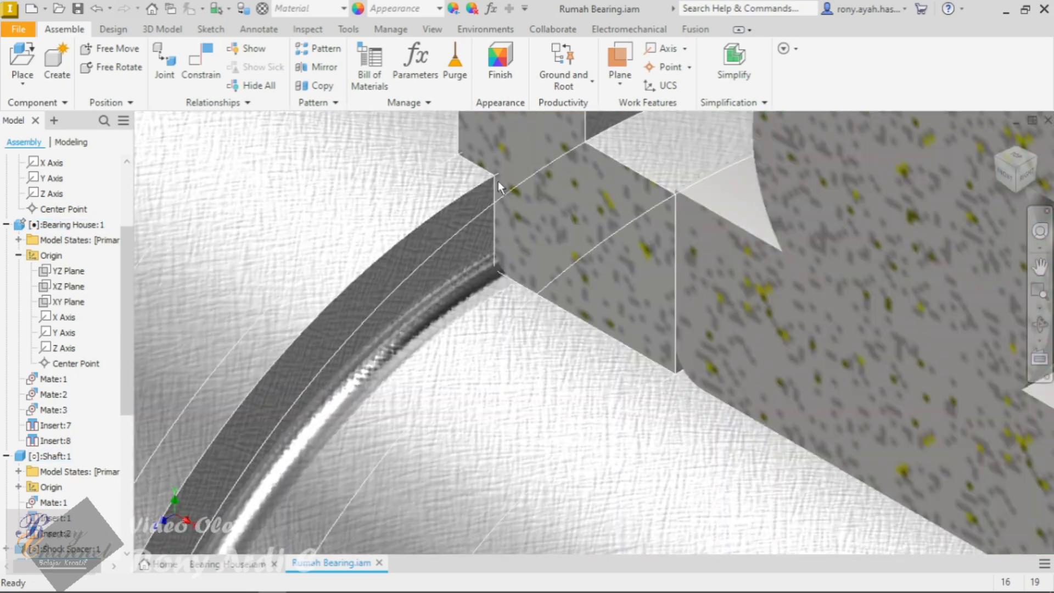
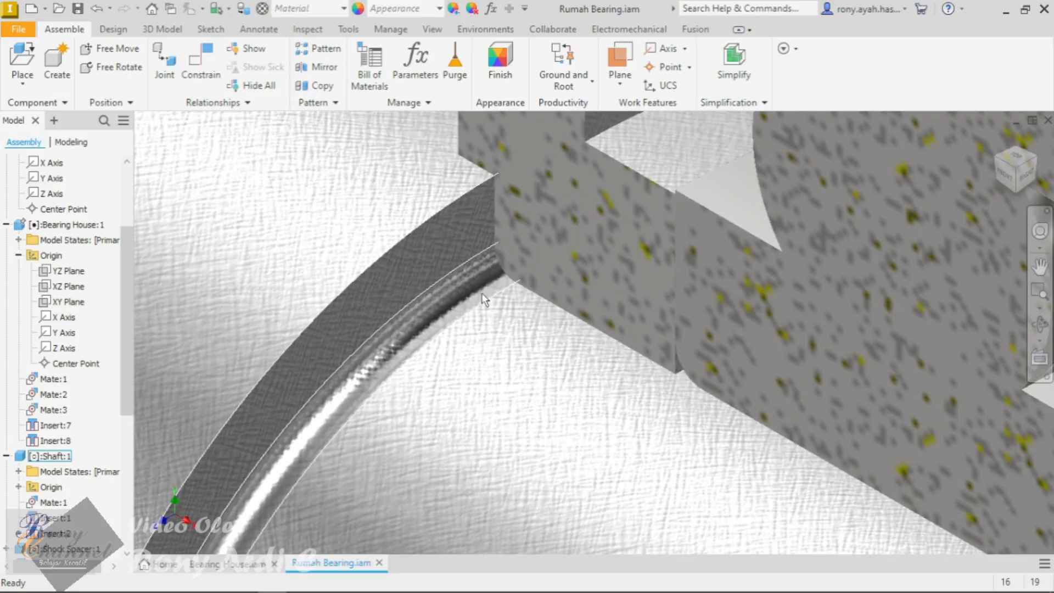
left_click(483, 137)
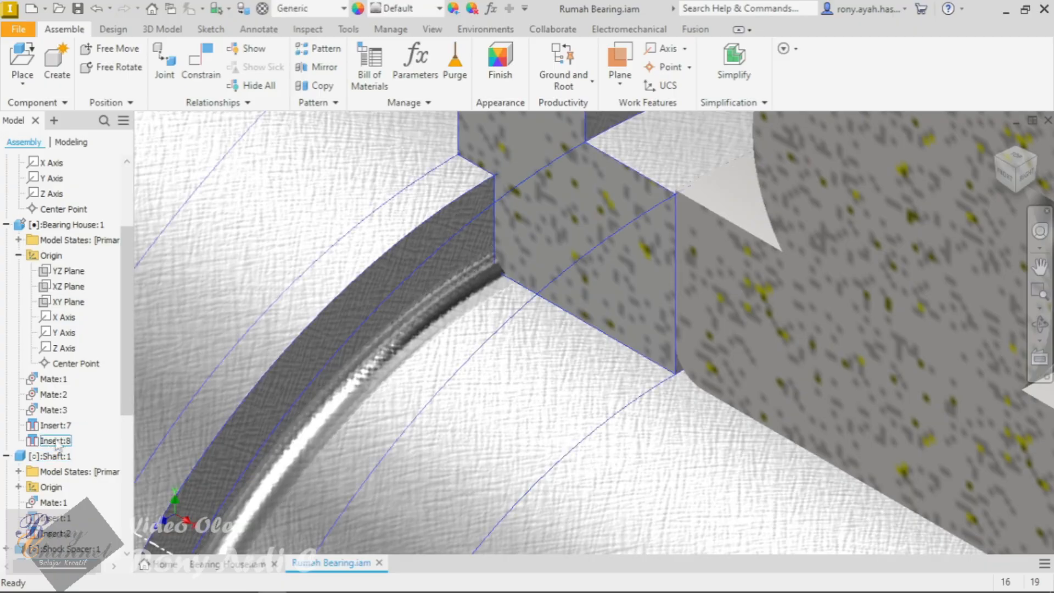
left_click(338, 298)
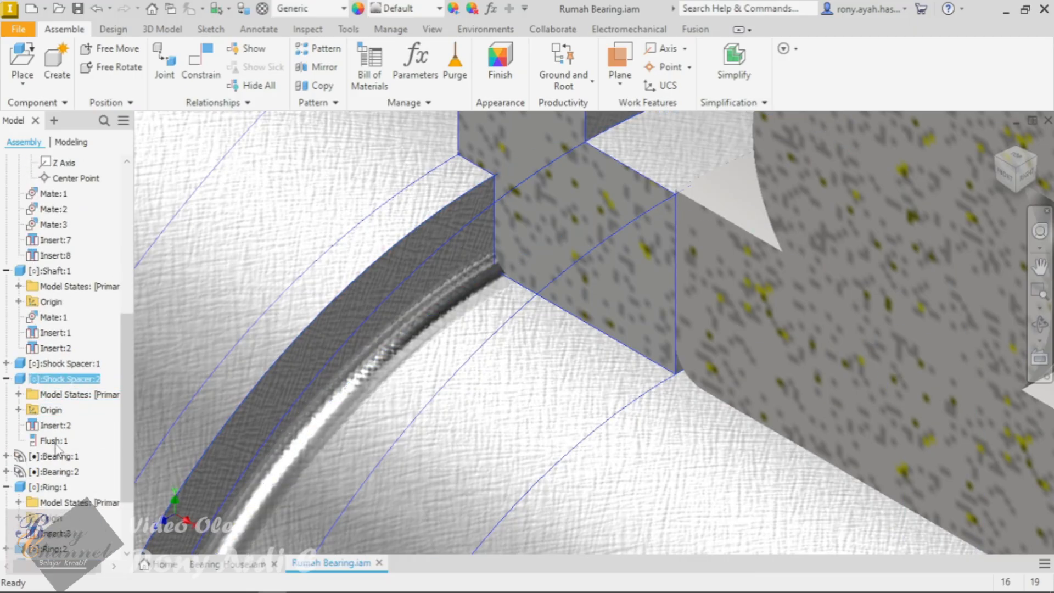
double_click(53, 440)
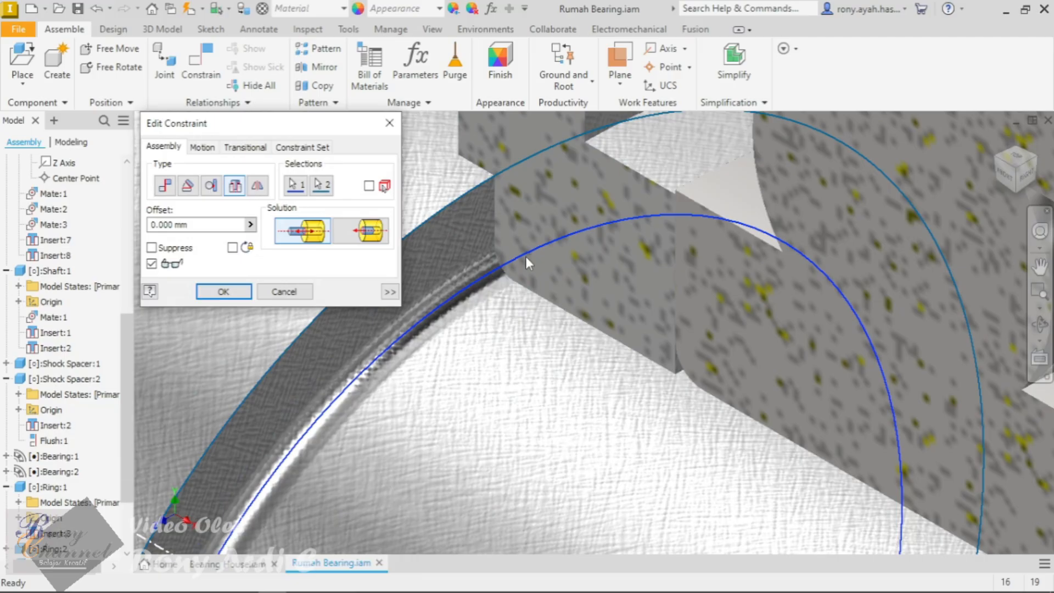
left_click(248, 291)
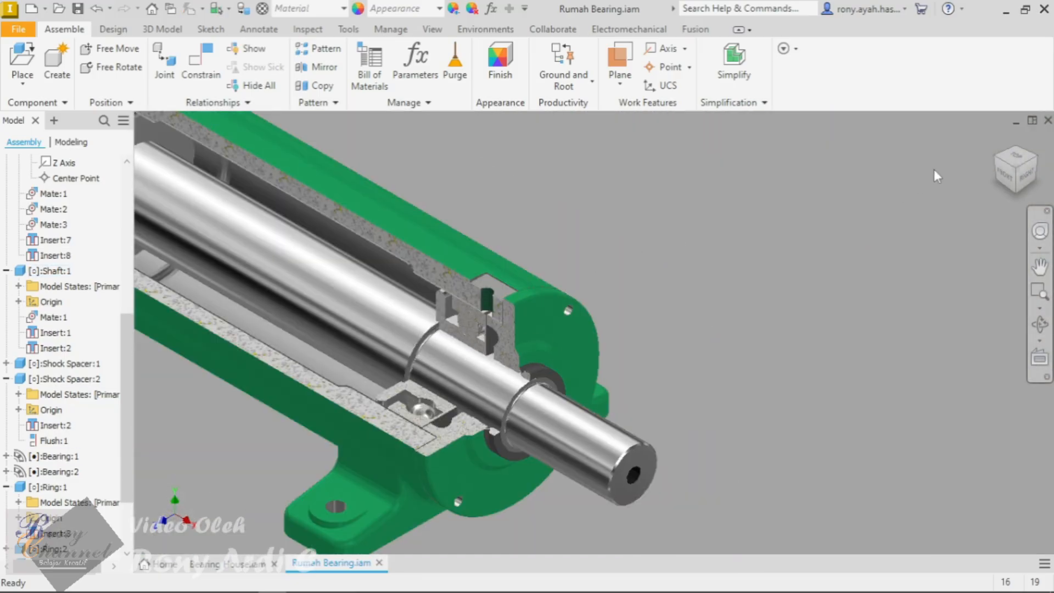
Step: Examine both sectioned housing ends and turn the +X end cover to check whether it can still rotate
left_click(994, 167)
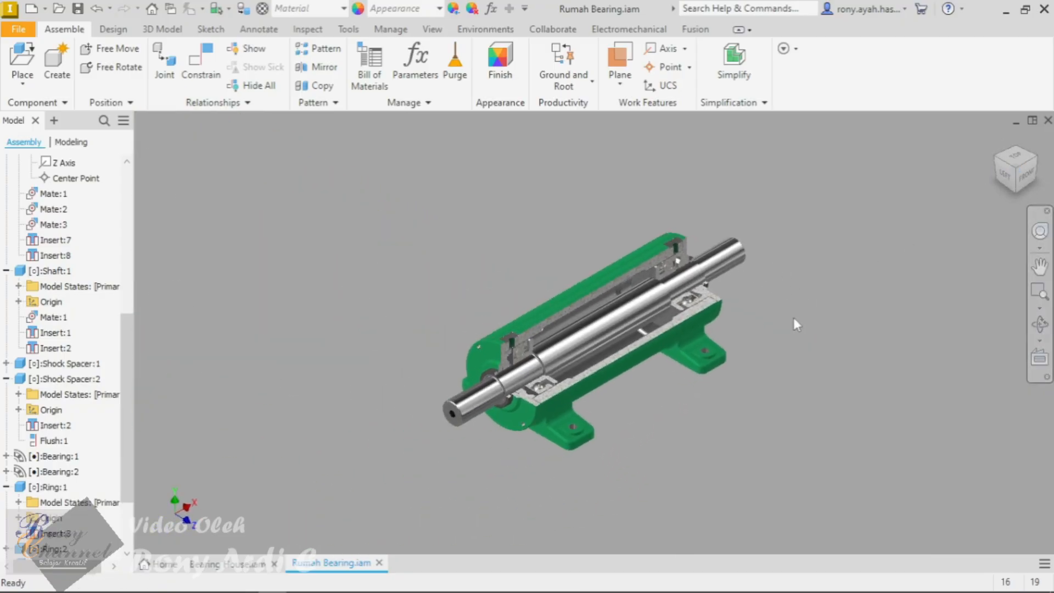
scroll(211, 361, "down", 5)
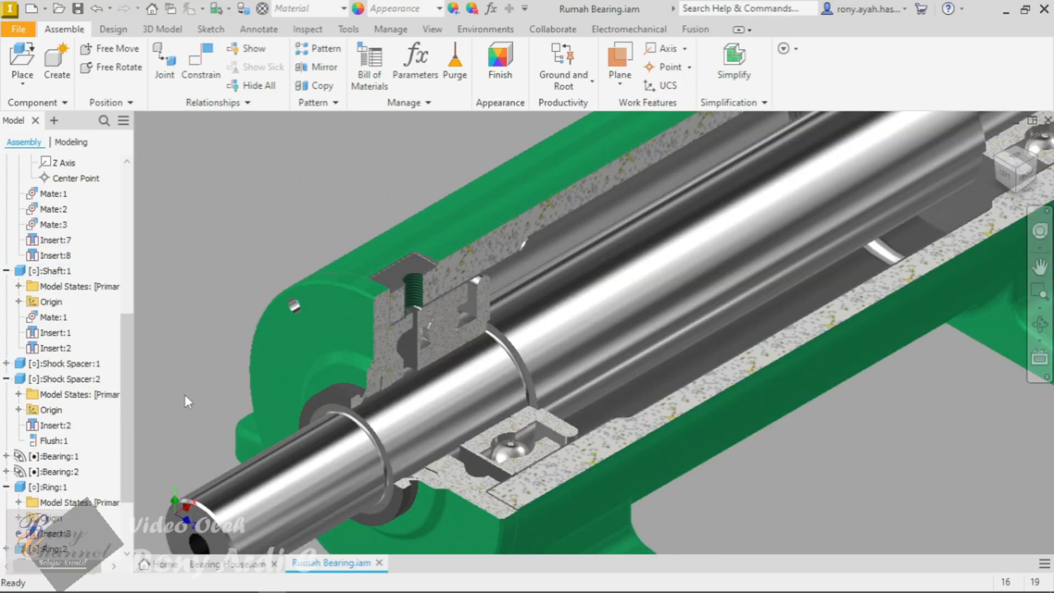
scroll(184, 395, "up", 5)
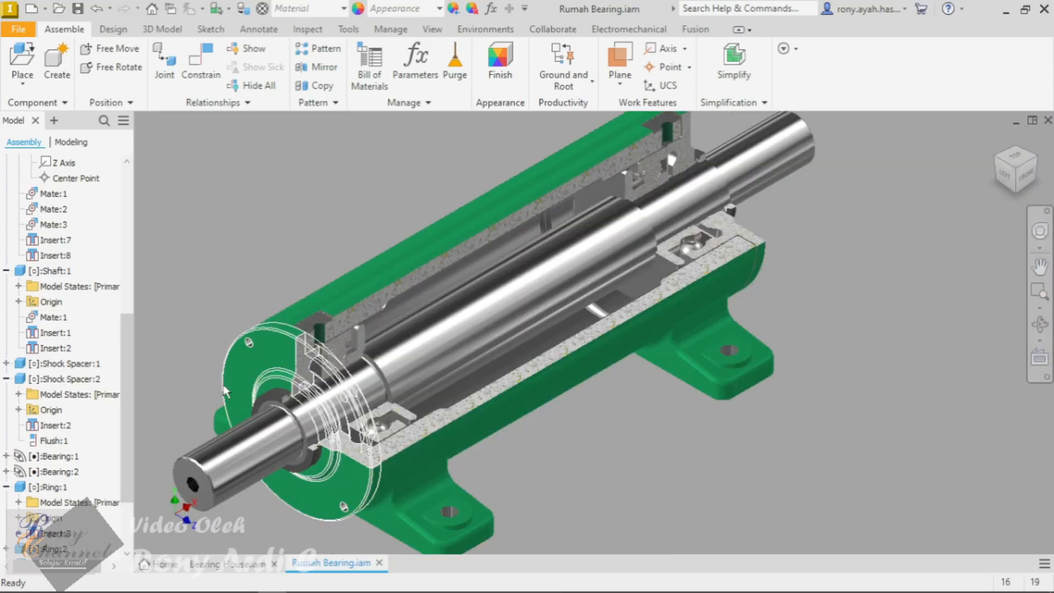
left_click(1040, 164)
scroll(662, 352, "down", 5)
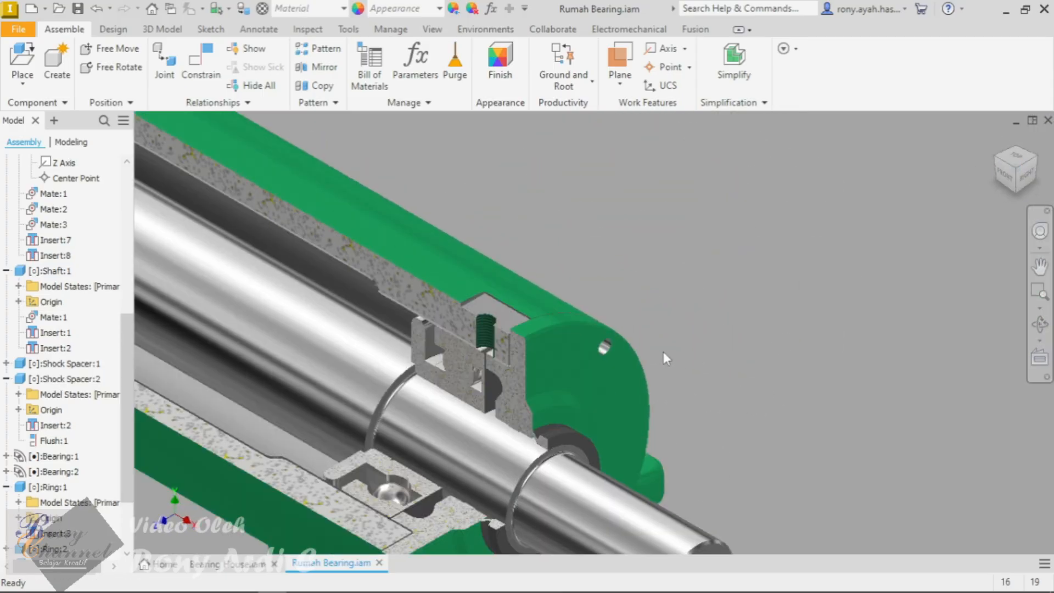
left_click(608, 387)
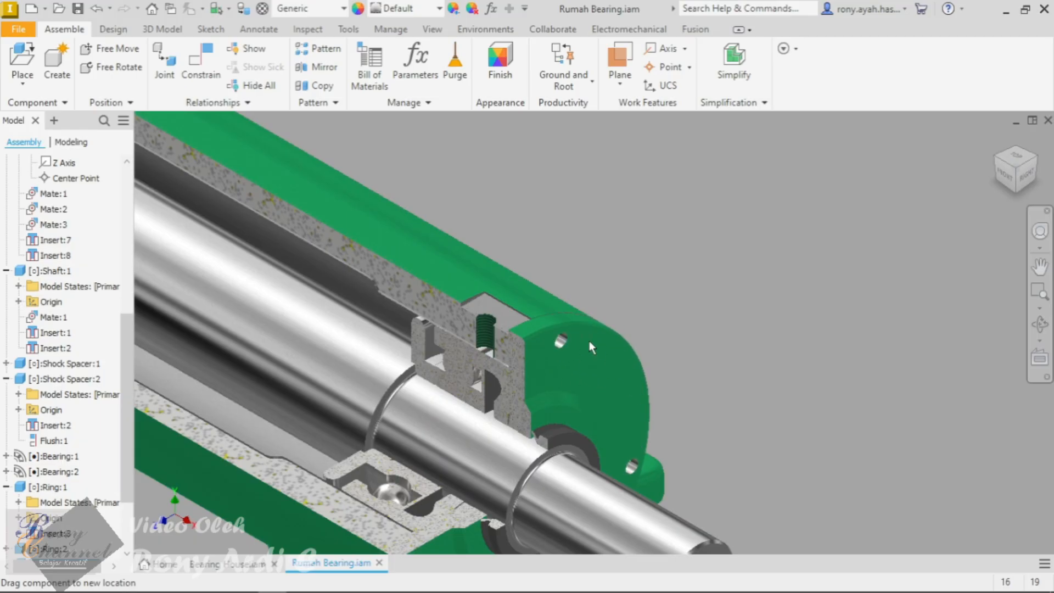
left_click(620, 356)
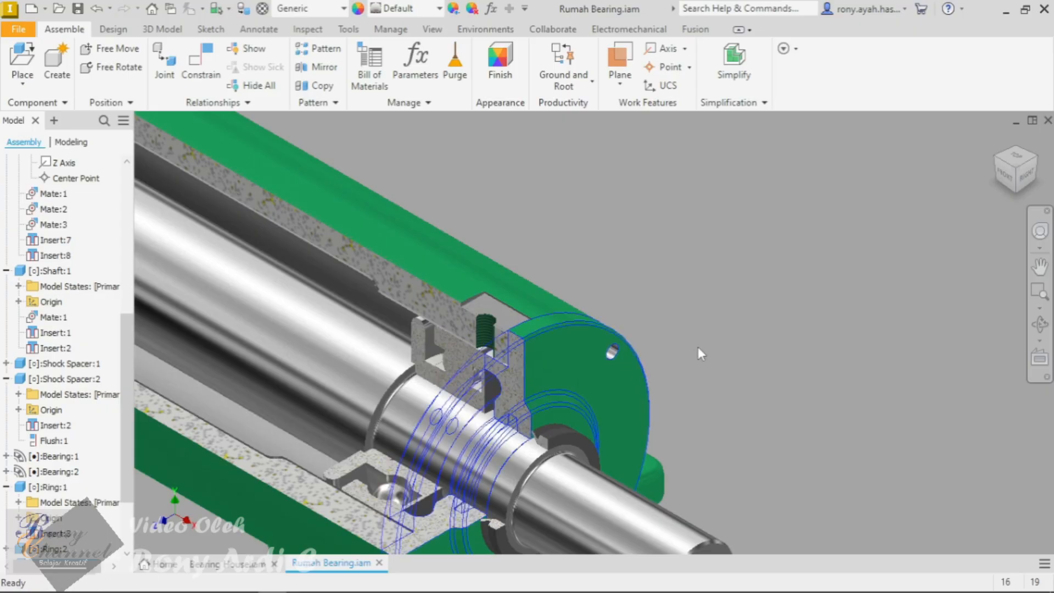
scroll(697, 347, "up", 3)
left_click(665, 277)
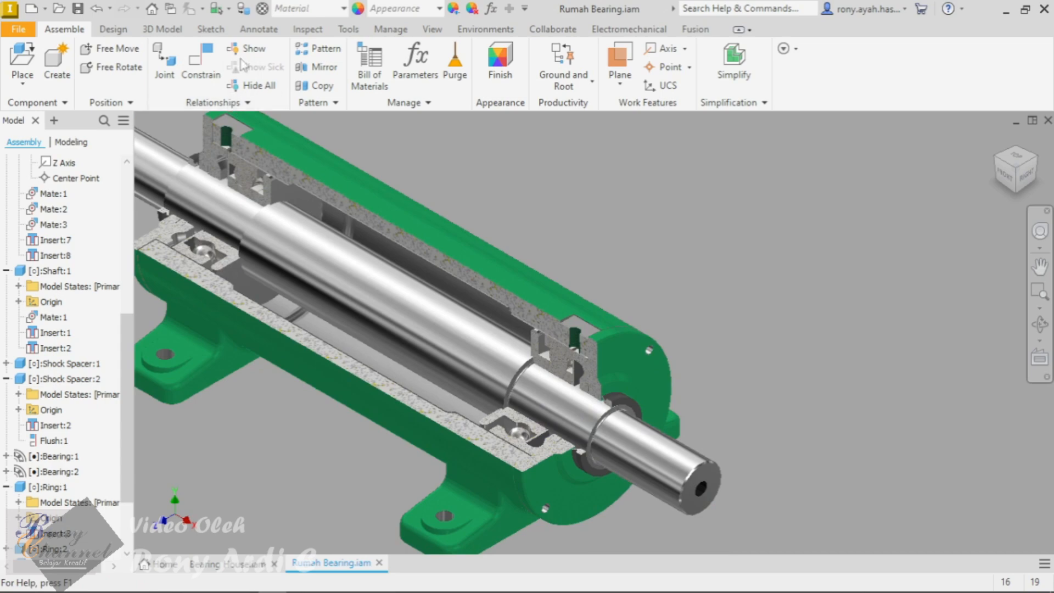
left_click(431, 29)
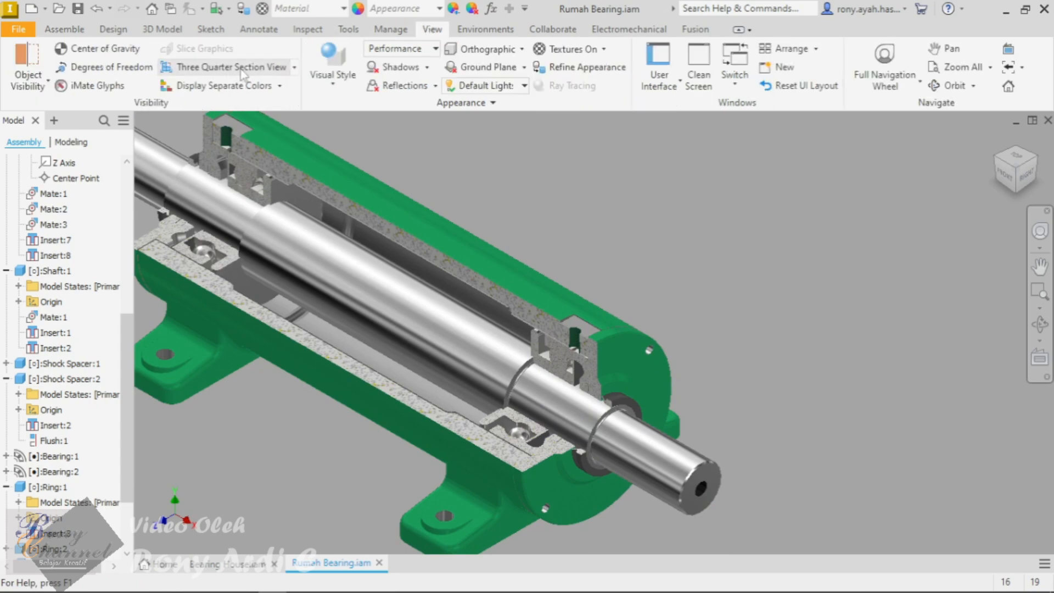
left_click(294, 66)
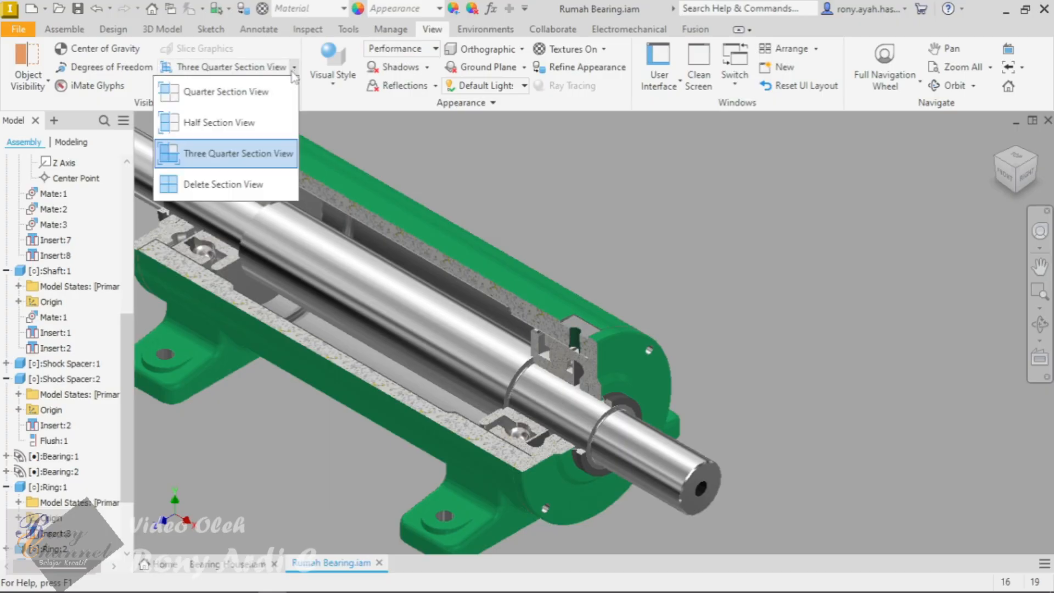
left_click(214, 122)
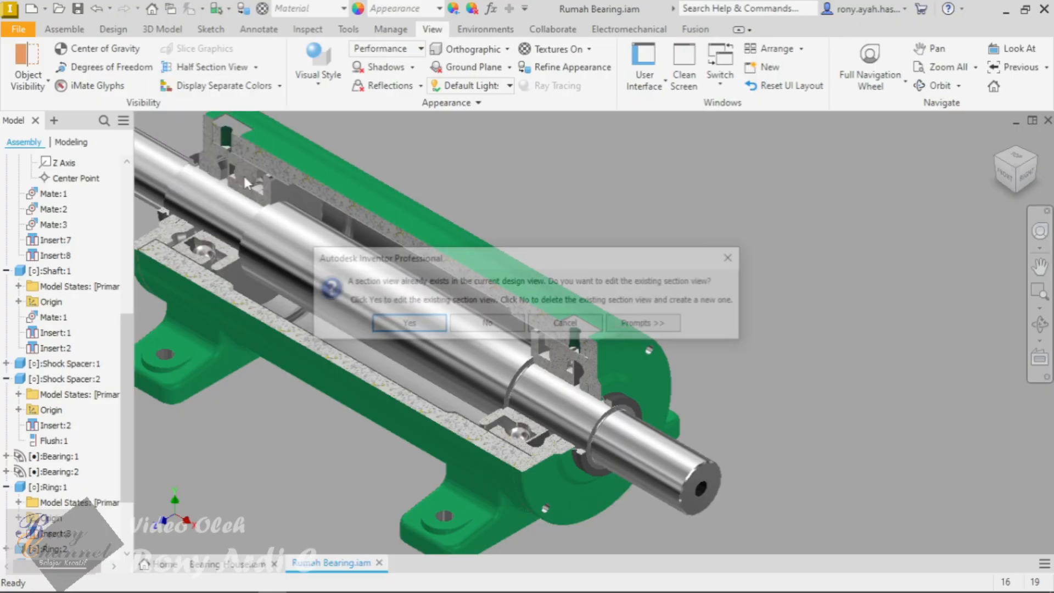
left_click(406, 324)
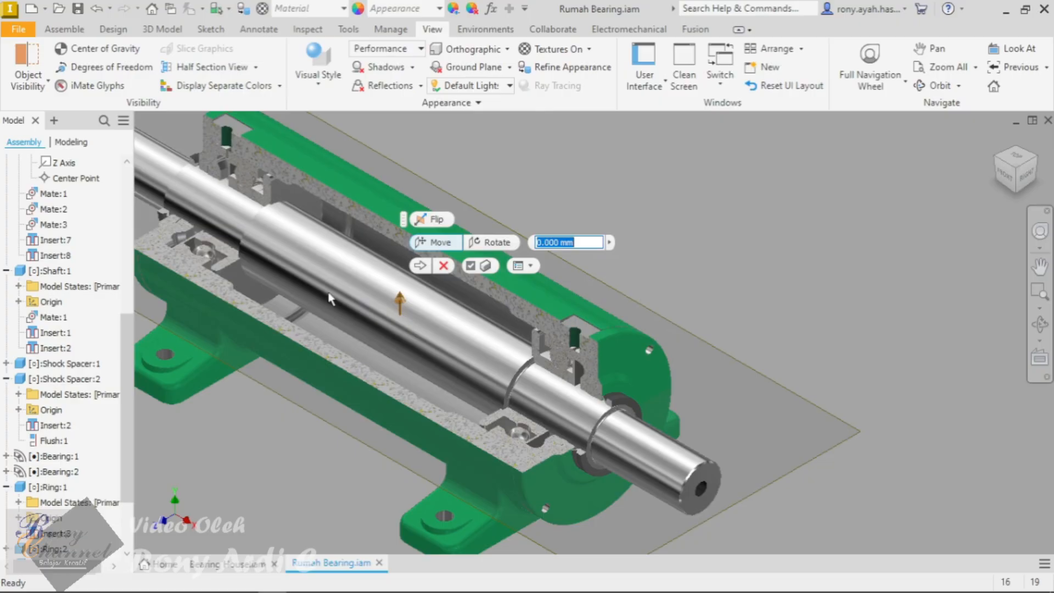
scroll(126, 244, "up", 3)
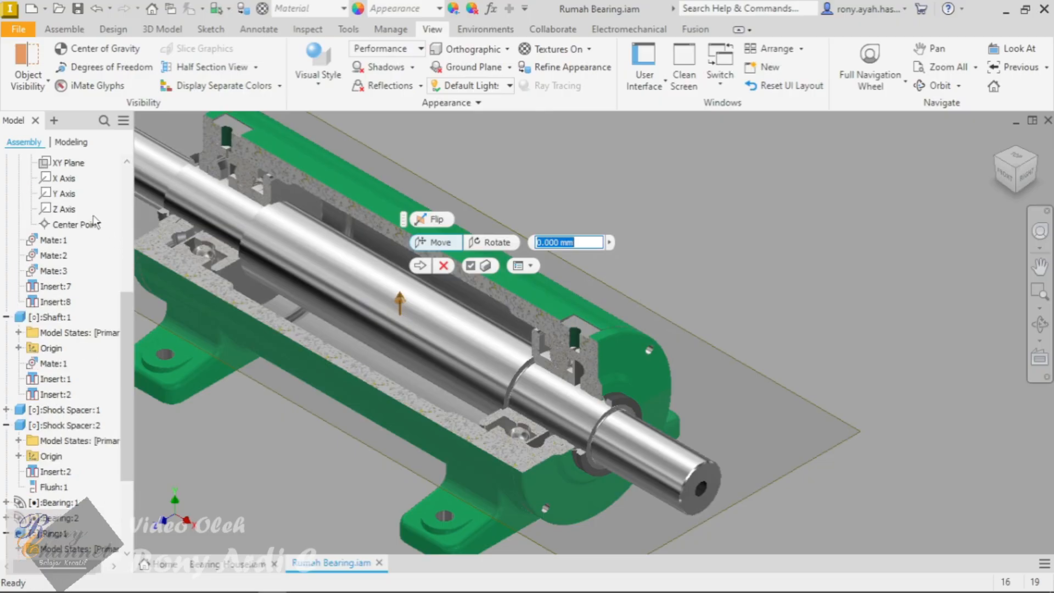
left_click(435, 266)
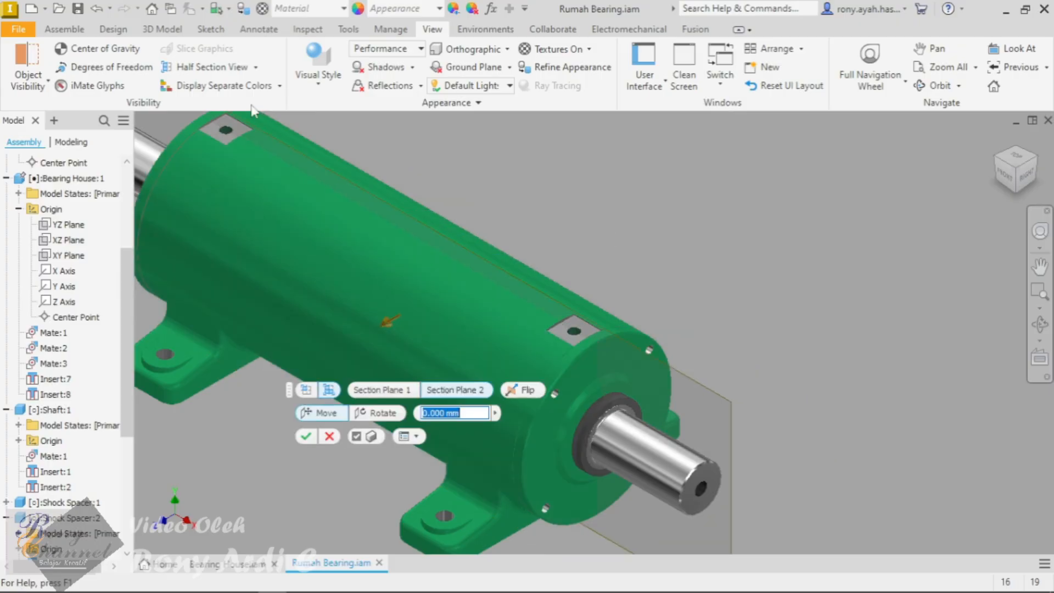
Step: Delete the existing section view and create a half section on the assembly's XY plane, offset 42 mm
left_click(256, 67)
left_click(177, 187)
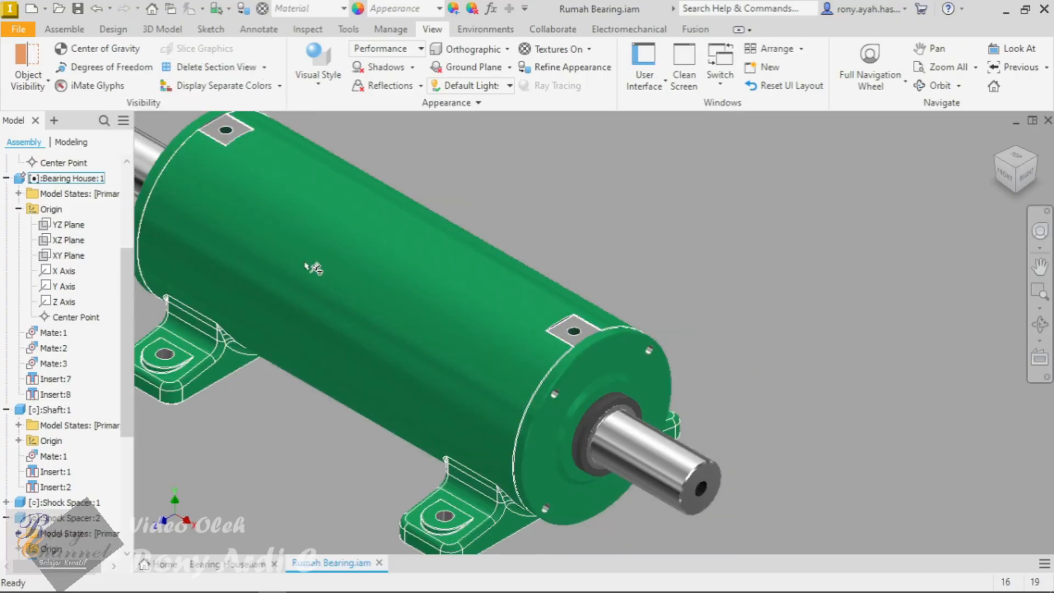
left_click(269, 67)
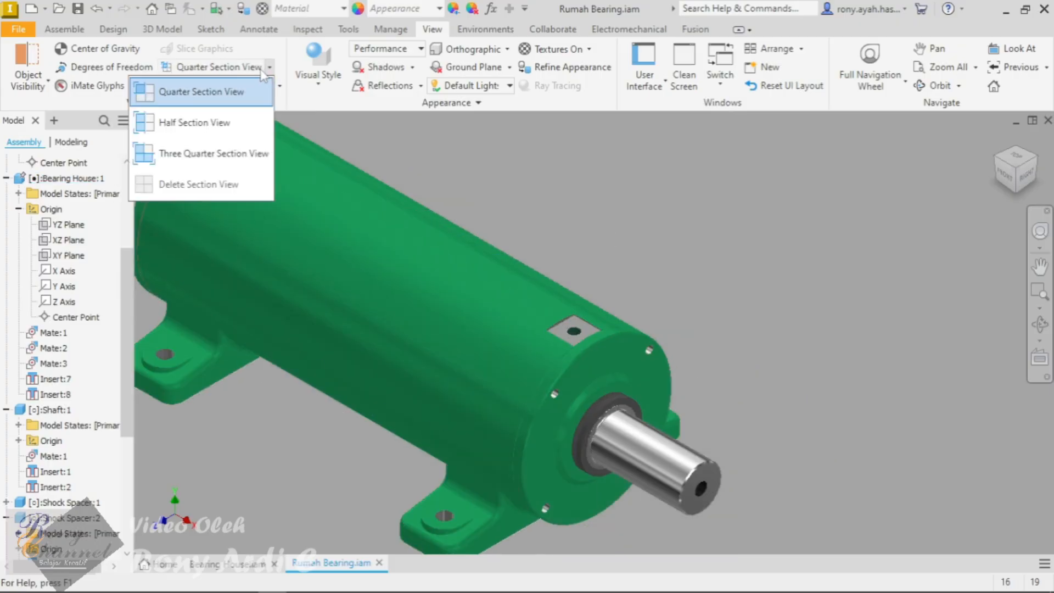
left_click(190, 136)
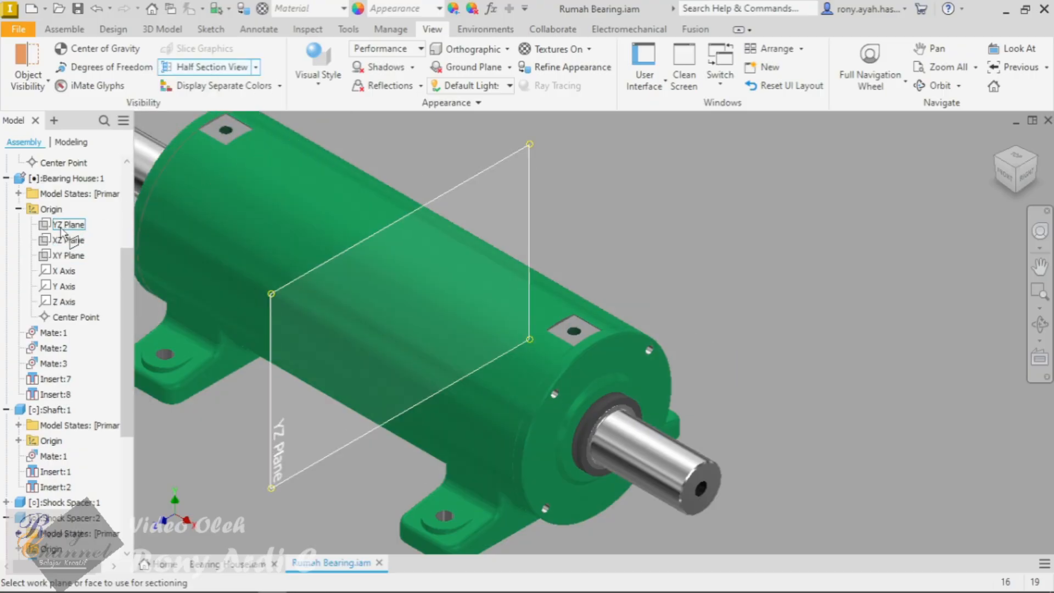
scroll(60, 214, "up", 5)
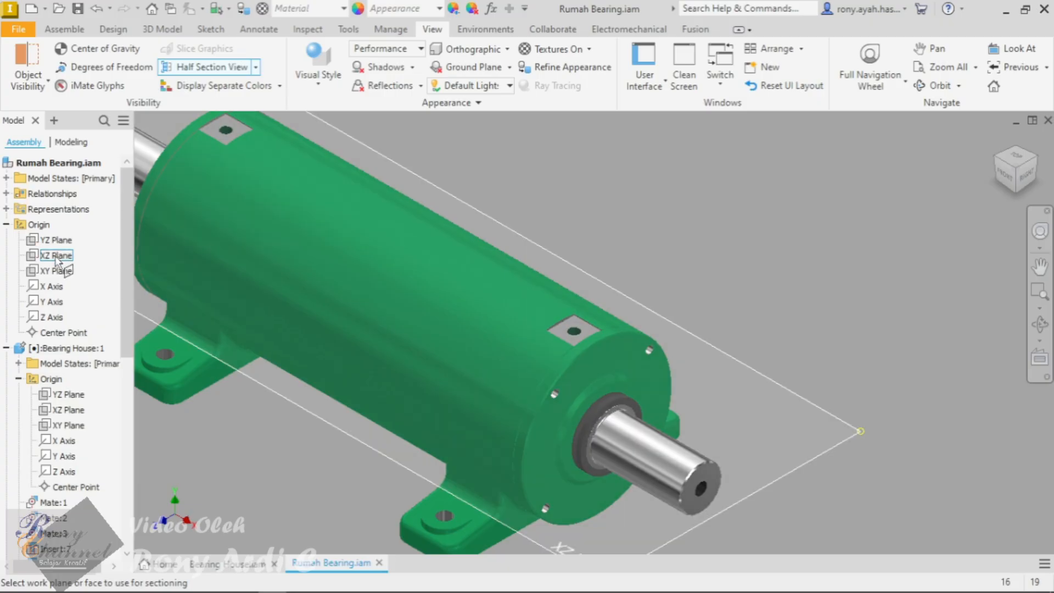
left_click(55, 270)
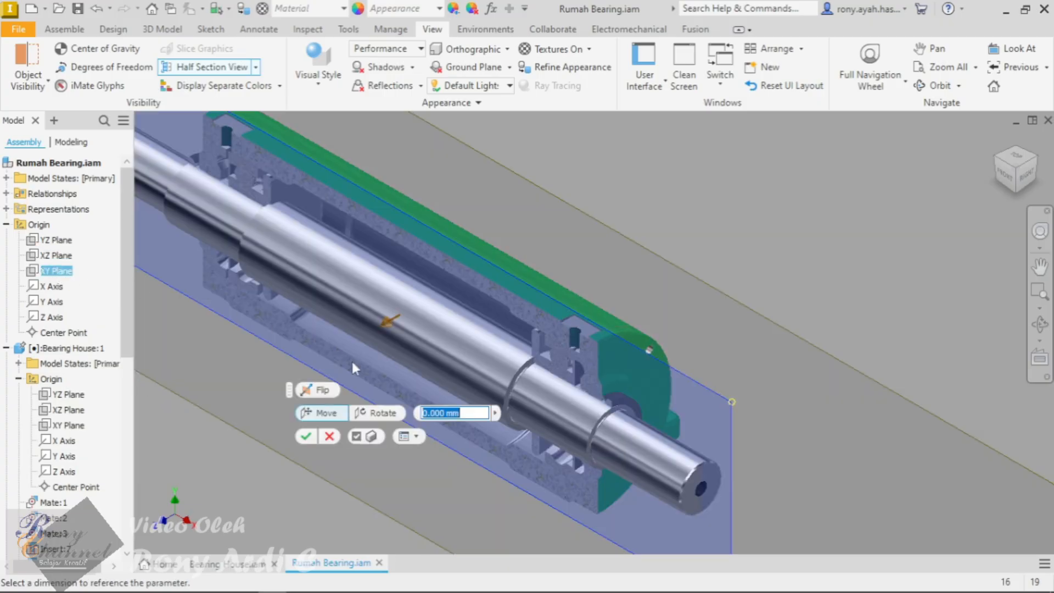
scroll(521, 262, "down", 3)
scroll(483, 312, "up", 3)
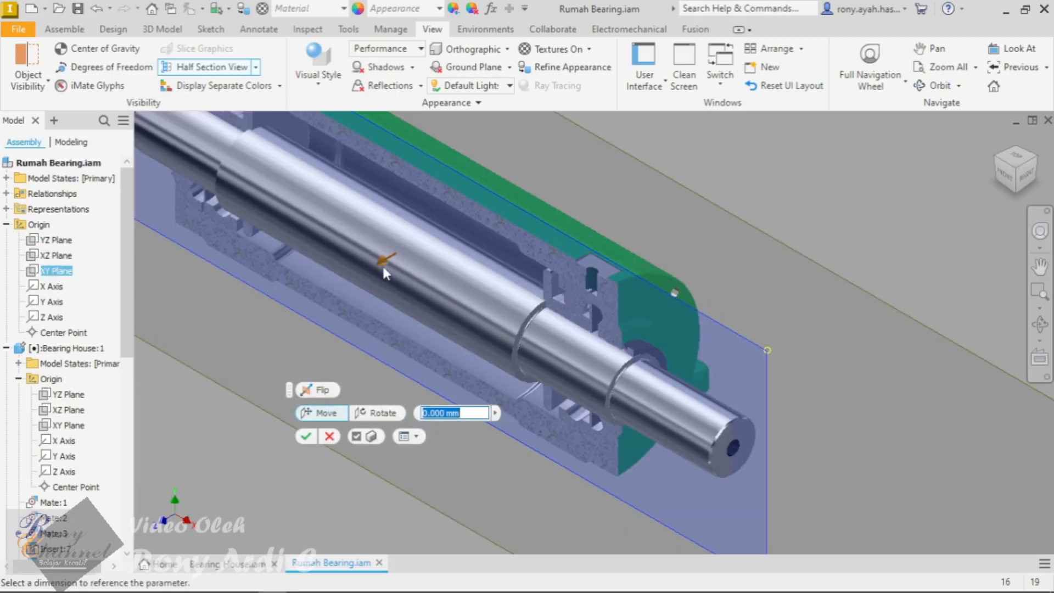
left_click_drag(382, 264, 329, 290)
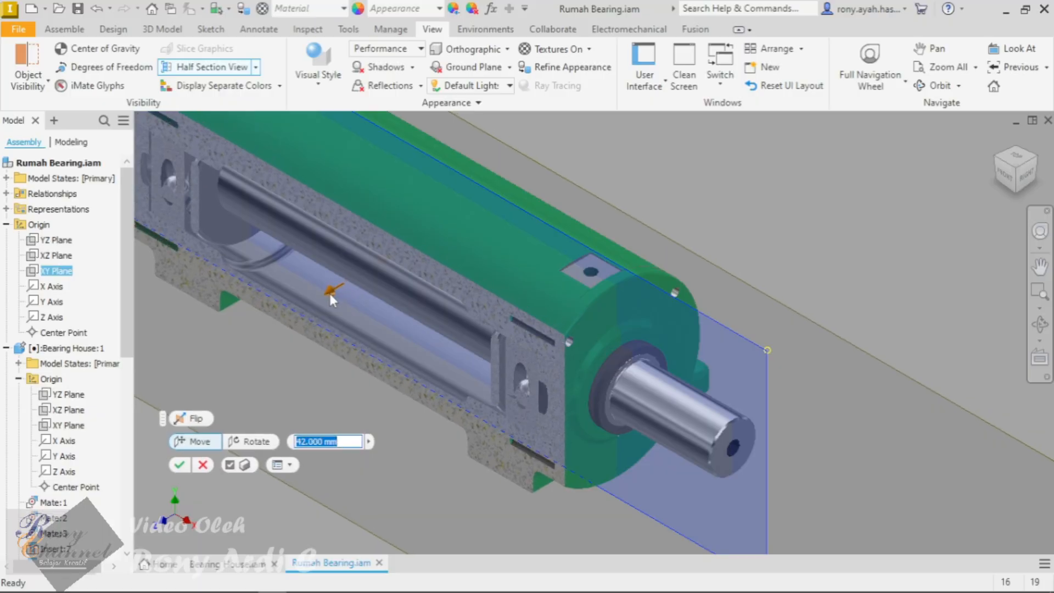
left_click(179, 465)
Step: Rotate the +X end cover so its bolt hole sits close to the housing's sectioned threaded hole
scroll(590, 315, "up", 5)
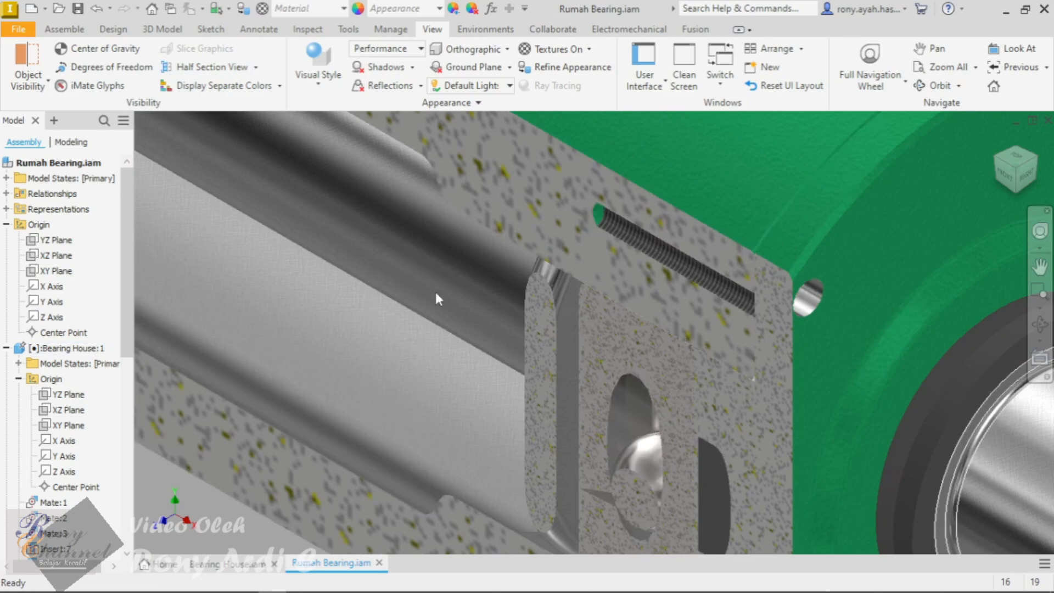
scroll(435, 293, "down", 3)
scroll(692, 263, "up", 3)
left_click(694, 277)
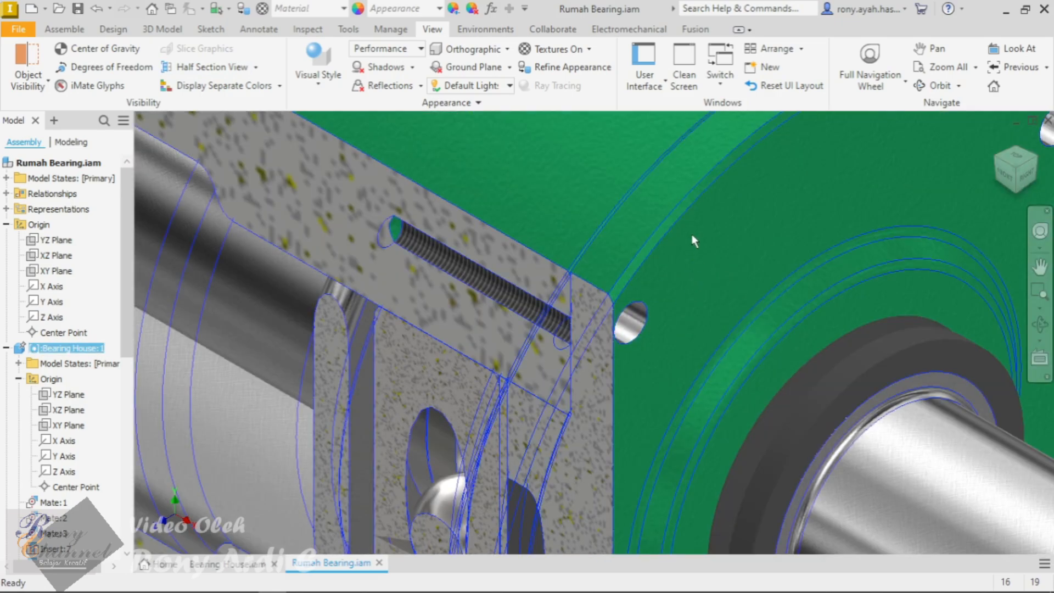
scroll(694, 252, "down", 3)
left_click_drag(718, 212, 762, 198)
scroll(566, 278, "up", 3)
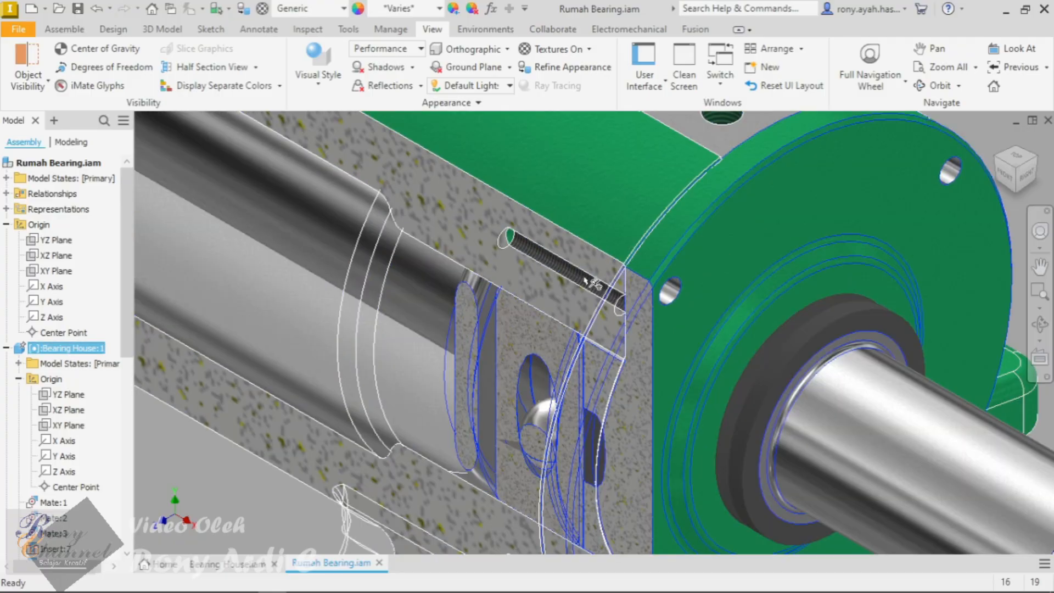
scroll(521, 329, "down", 2)
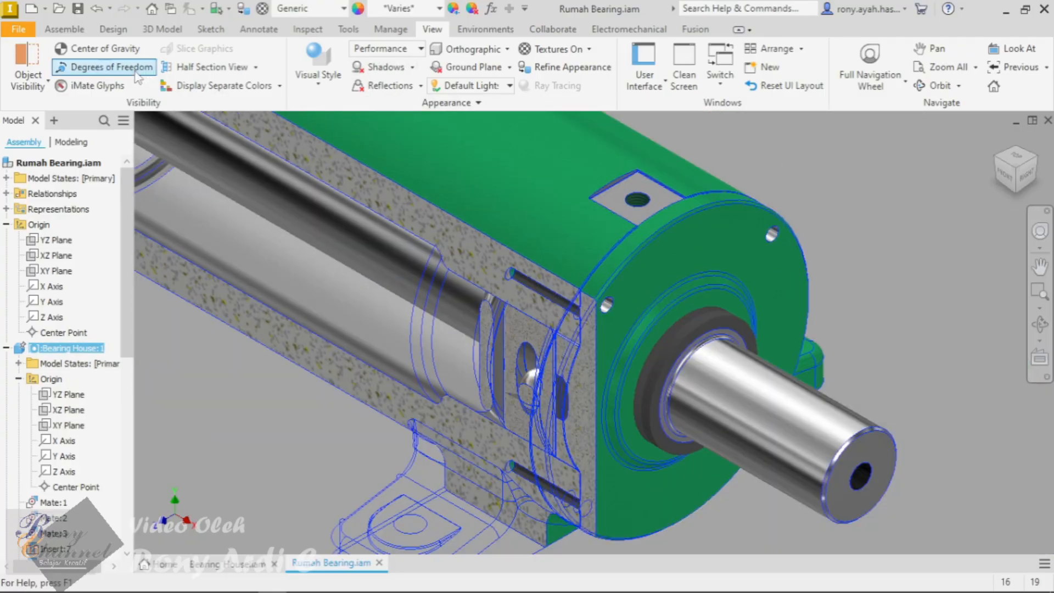
Step: Mate the +X end cover's bolt hole axis to the housing's threaded hole axis with 0 mm offset
left_click(65, 30)
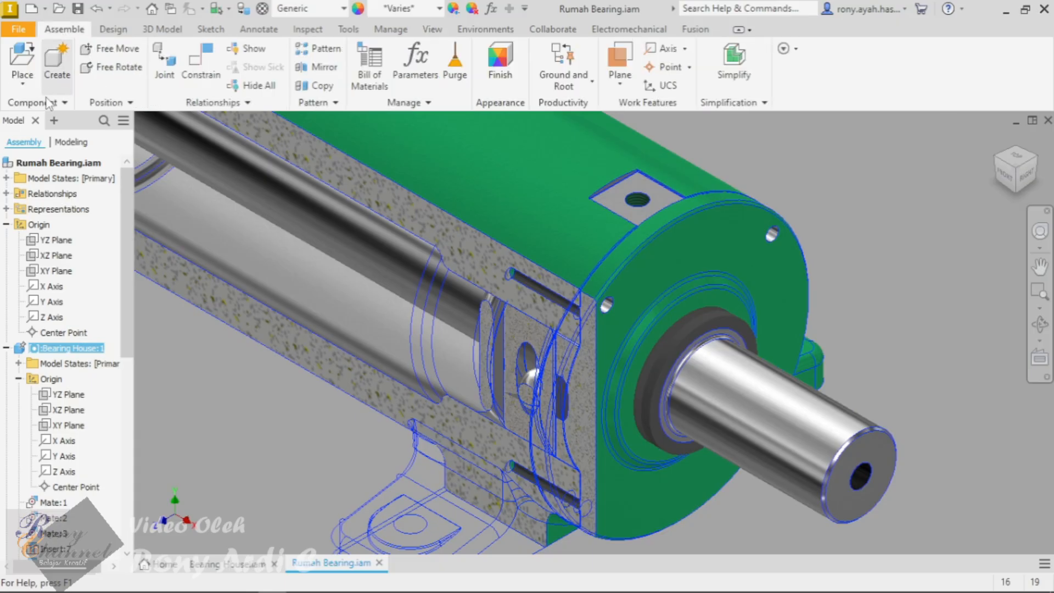
left_click(176, 103)
left_click(213, 60)
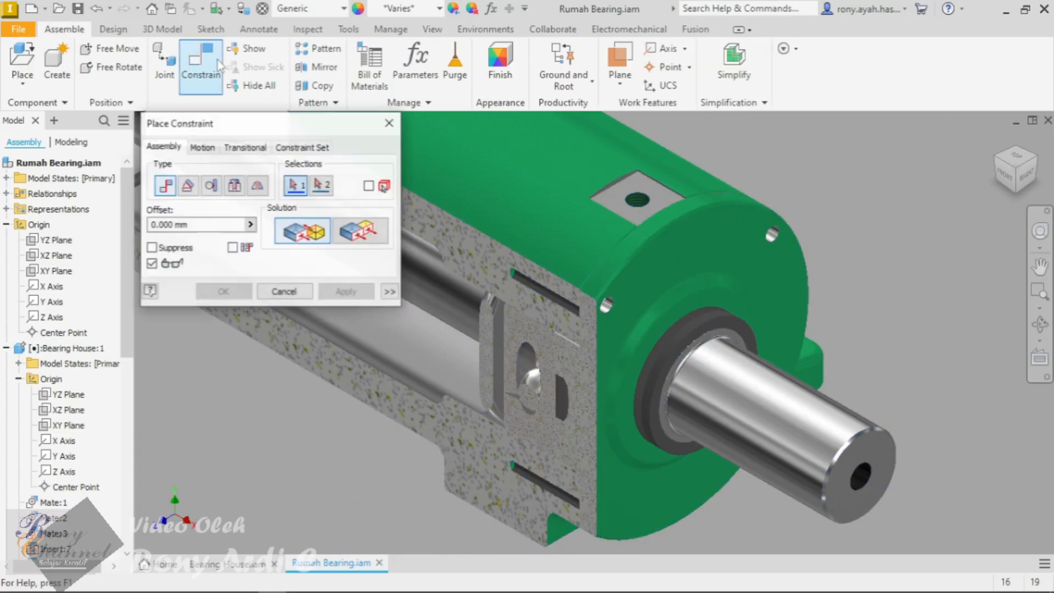
scroll(613, 292, "up", 5)
left_click(614, 292)
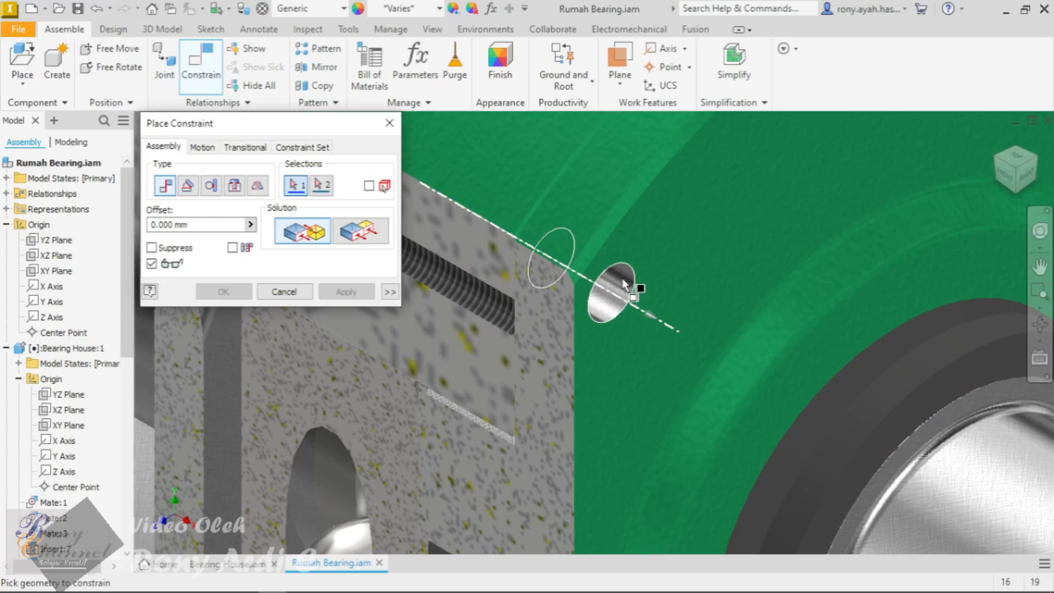
left_click(485, 294)
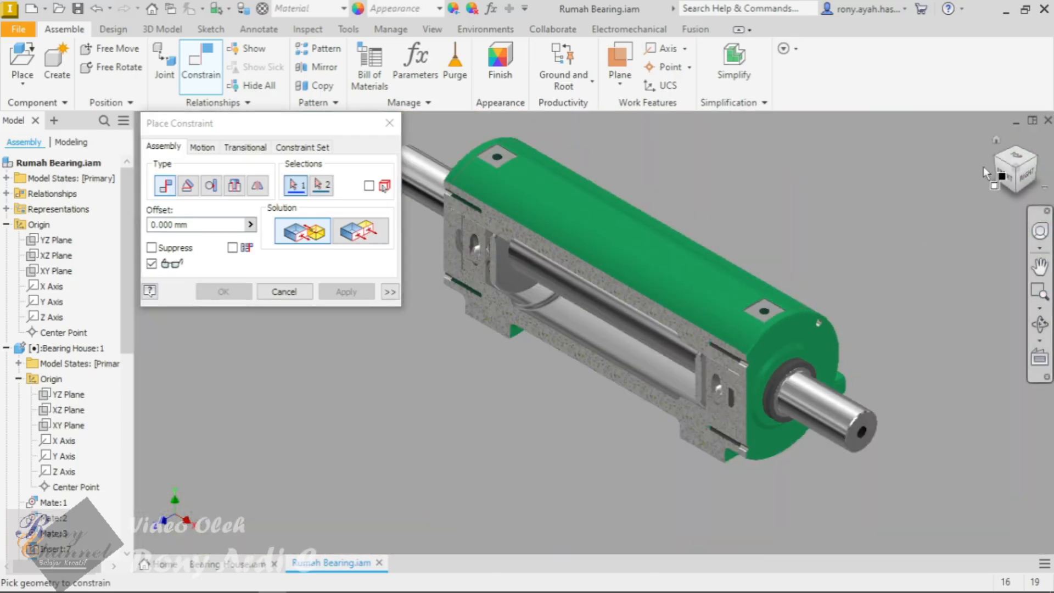
Step: Mate the -X end cover's bolt hole axis to the housing's threaded hole axis with 0 mm offset
left_click(996, 163)
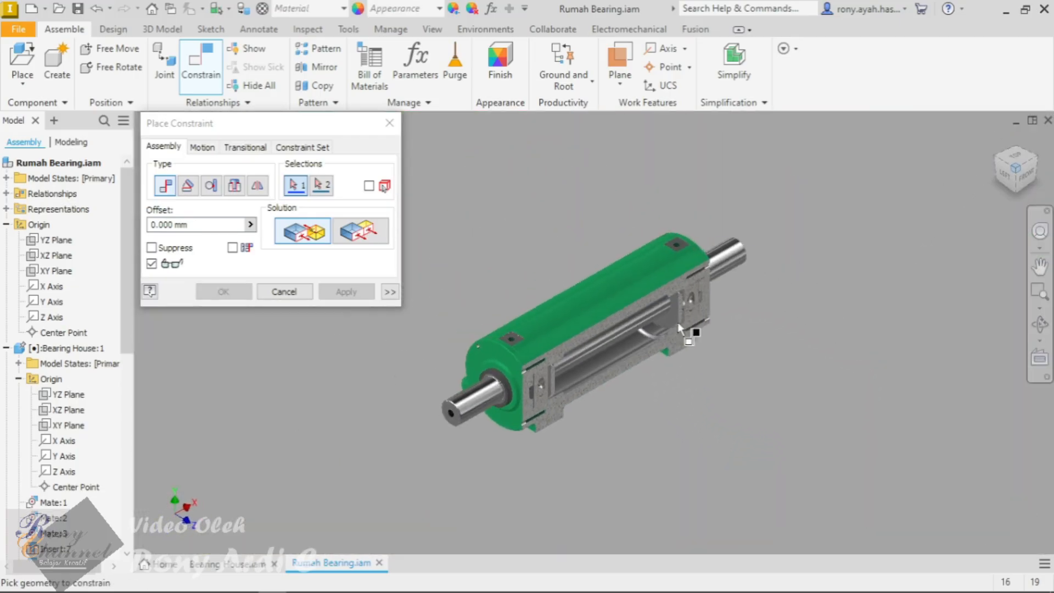
scroll(483, 384, "up", 5)
left_click(500, 347)
scroll(555, 368, "up", 5)
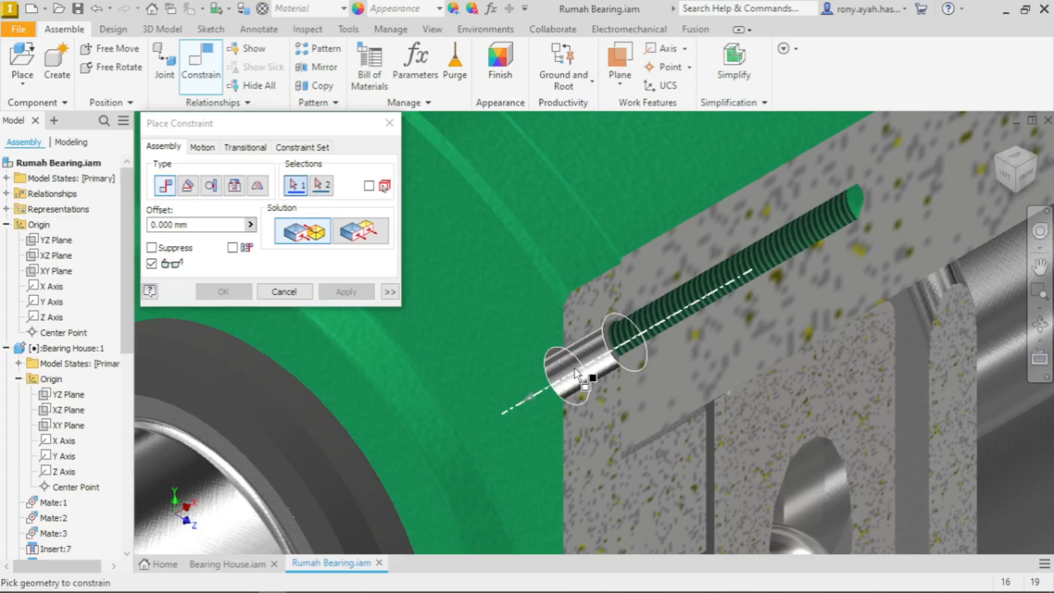
left_click(684, 305)
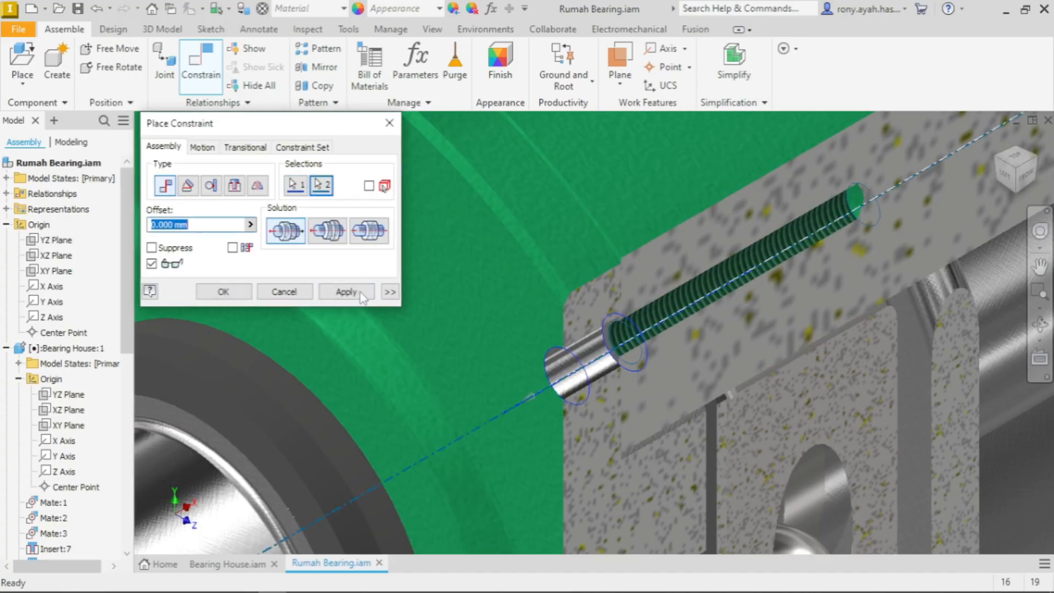
left_click(346, 292)
left_click(283, 292)
Step: Try turning the end covers at both shaft ends to check their rotation, and inspect the bolt hole alignment
scroll(407, 326, "down", 8)
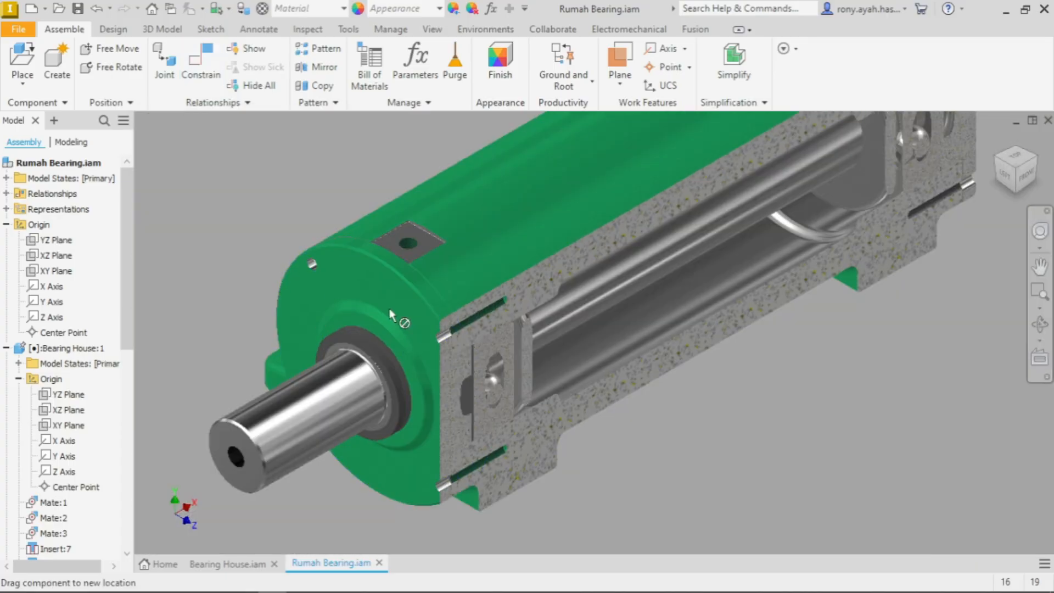
scroll(708, 189, "up", 6)
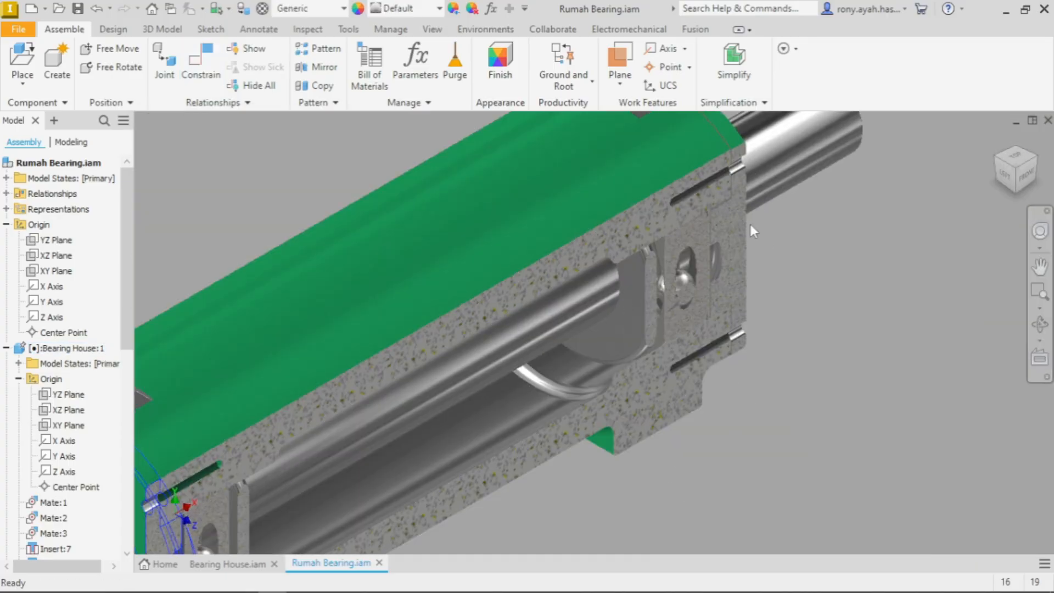
mouse_move(750, 237)
left_mouse_down()
mouse_move(762, 266)
mouse_move(752, 245)
left_mouse_up()
scroll(784, 266, "down", 4)
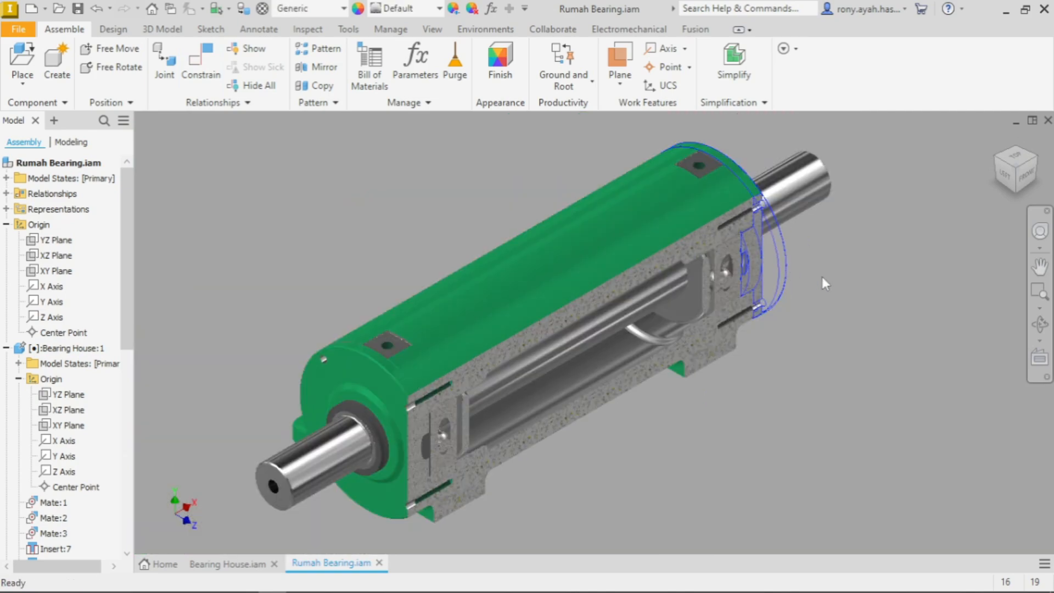
left_click(864, 304)
scroll(690, 173, "up", 5)
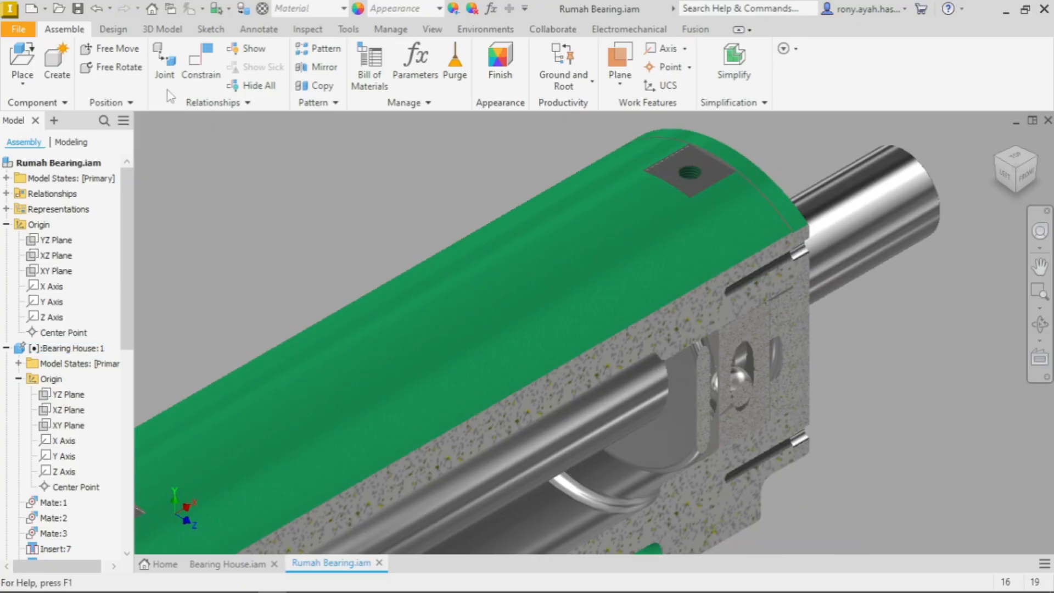
Step: Place two copies of Tutup Oli.ipt in the free space beside the housing
left_click(22, 64)
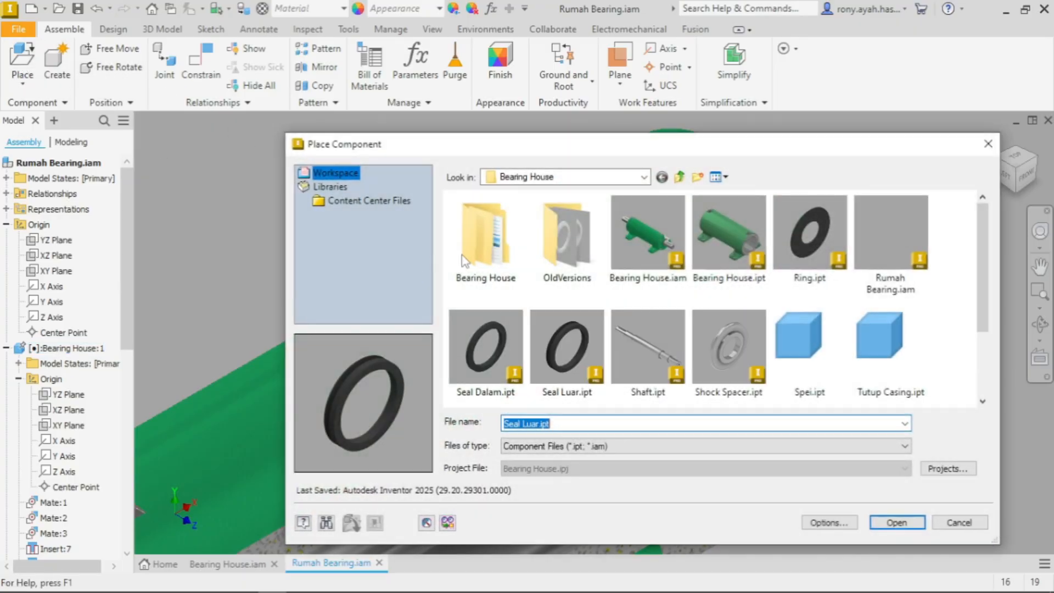
scroll(794, 315, "down", 3)
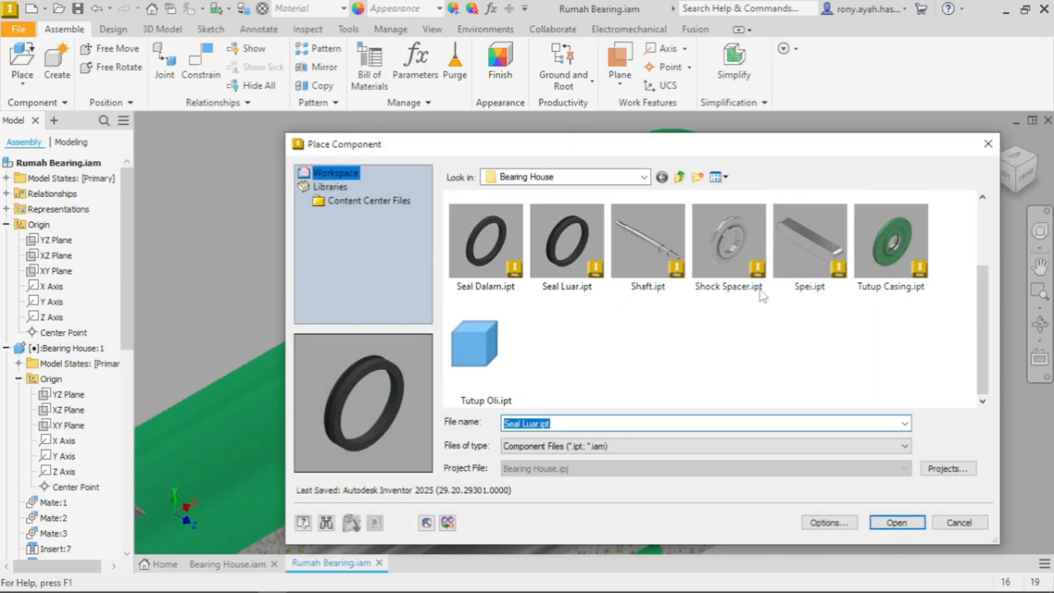
double_click(485, 341)
left_click(387, 195)
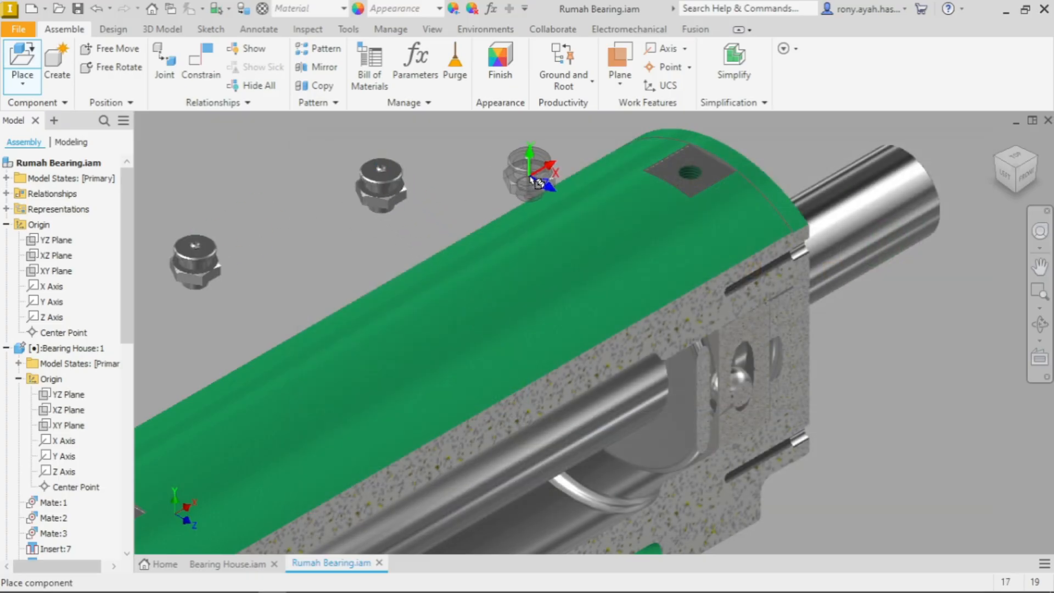
right_click(538, 172)
left_click(458, 173)
scroll(440, 173, "up", 4)
scroll(527, 220, "down", 5)
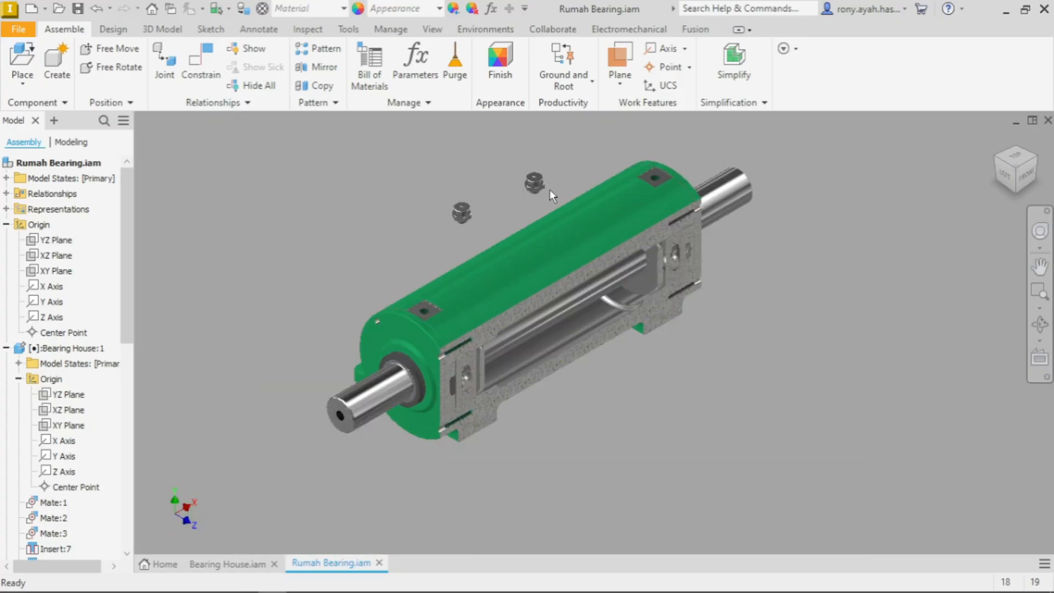
middle_click_drag(910, 198, 548, 263, "shift")
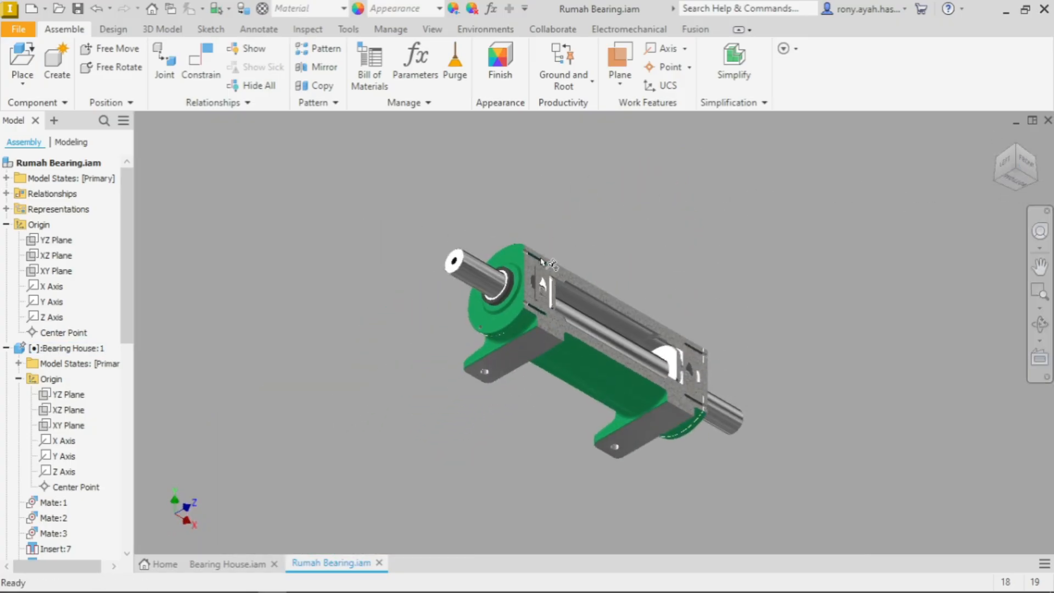
middle_click_drag(541, 221, 610, 217, "shift")
scroll(552, 283, "up", 6)
scroll(325, 466, "down", 3)
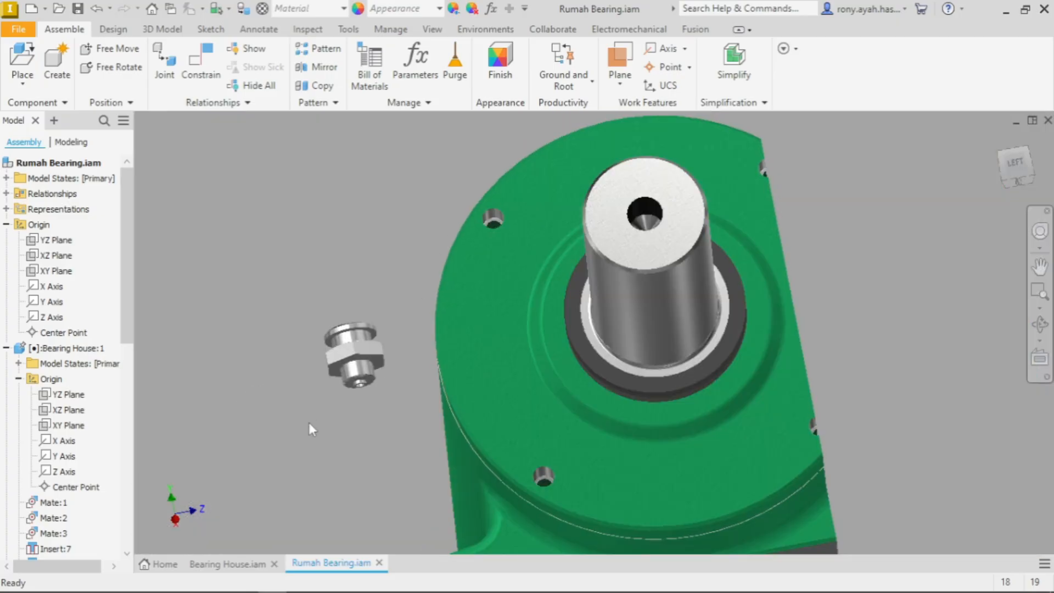
scroll(324, 393, "up", 5)
left_click(217, 102)
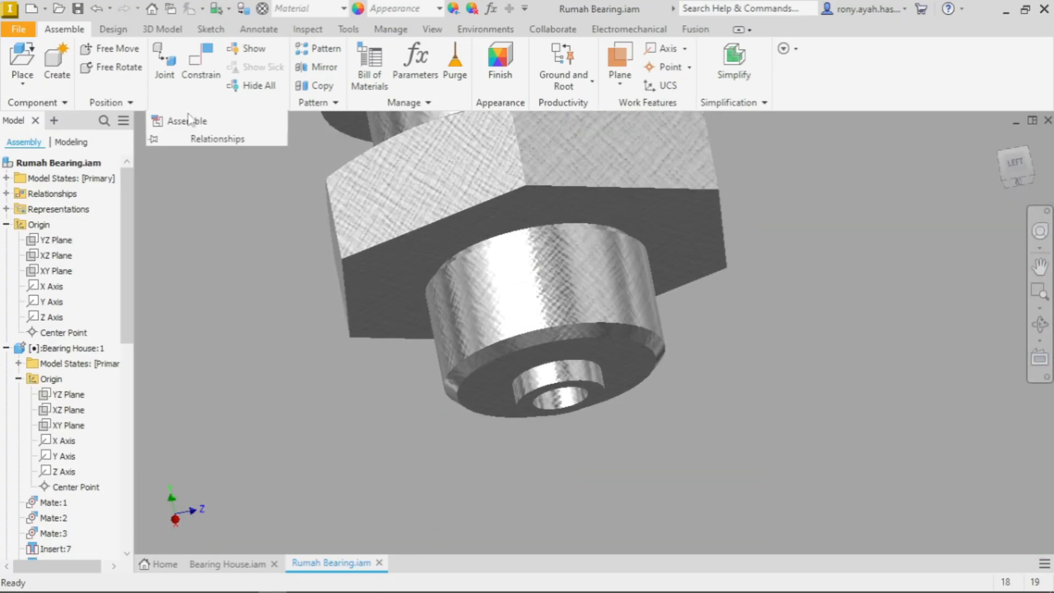
left_click(186, 122)
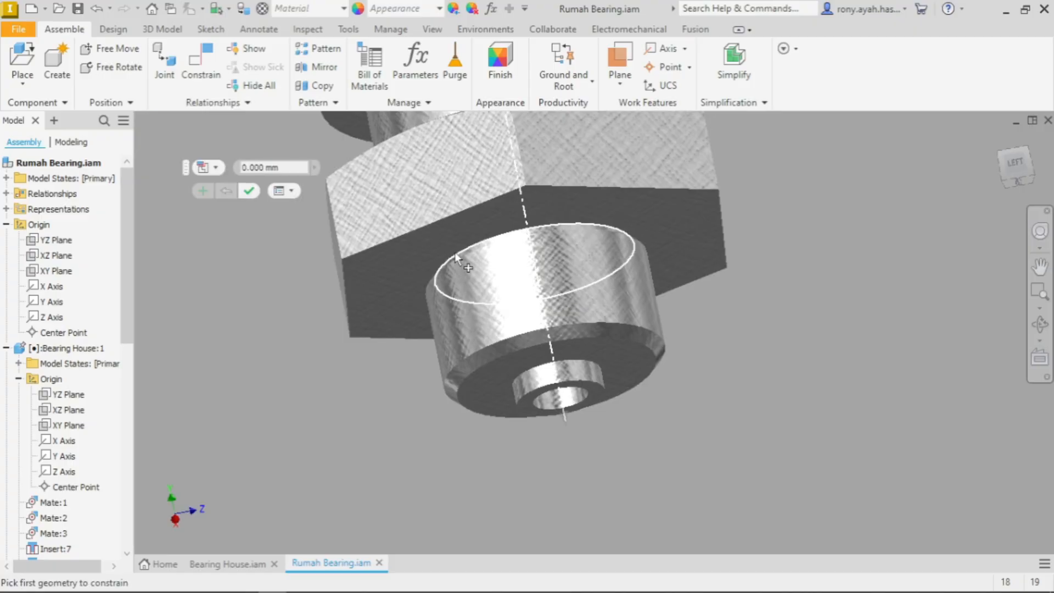
scroll(453, 255, "up", 5)
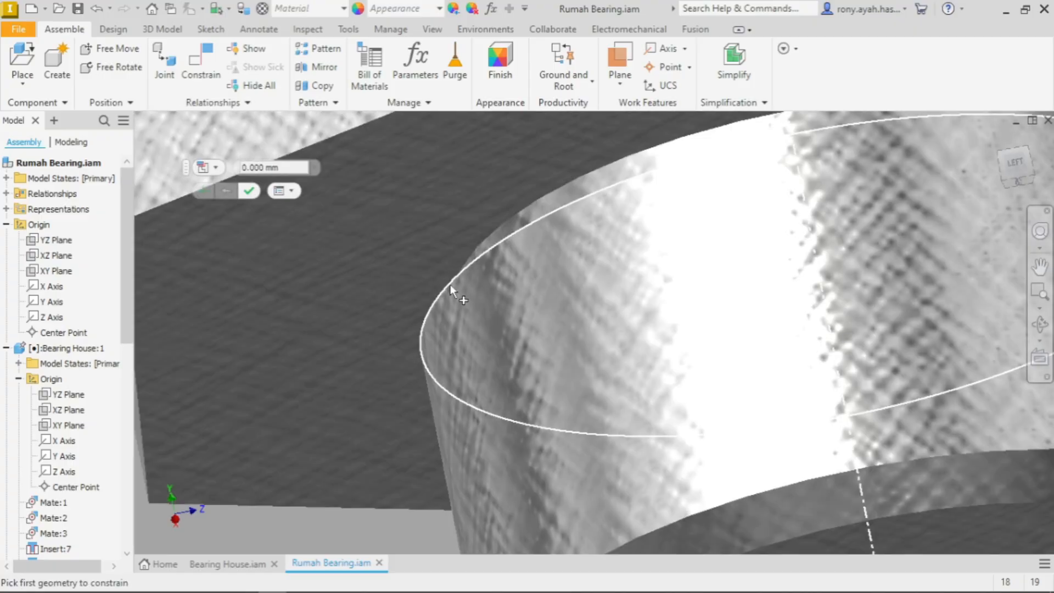
left_click(449, 278)
scroll(396, 310, "down", 5)
mouse_move(449, 234)
middle_mouse_down("shift")
mouse_move(414, 266)
mouse_move(420, 240)
mouse_move(453, 219)
middle_mouse_up("shift")
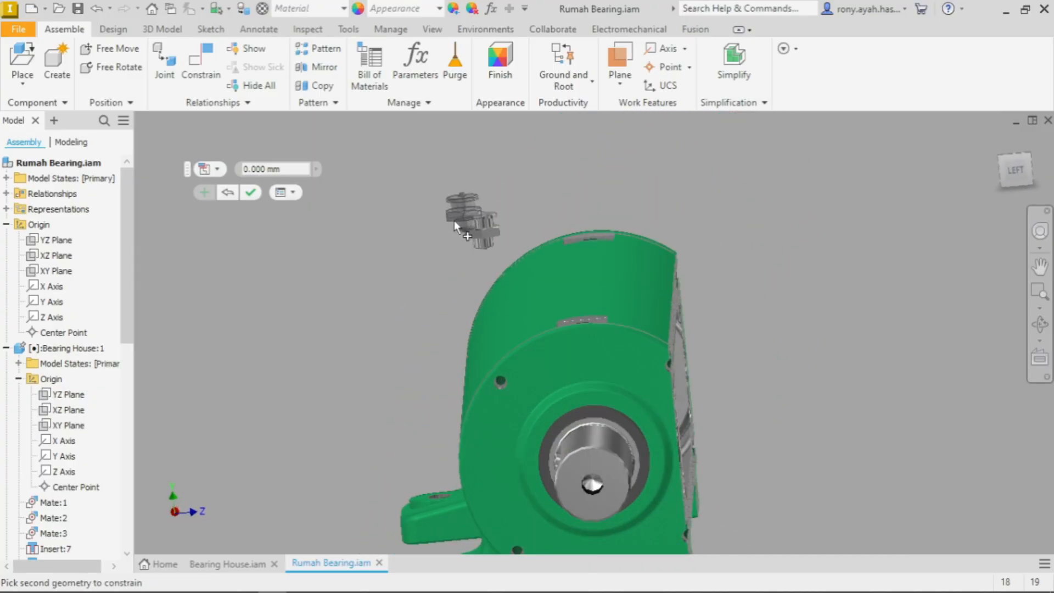
scroll(417, 263, "up", 6)
key("Escape")
Step: Constrain one oil cap's lower shank edge to the housing's top threaded hole at the -X end with 0 mm offset
scroll(496, 242, "down", 4)
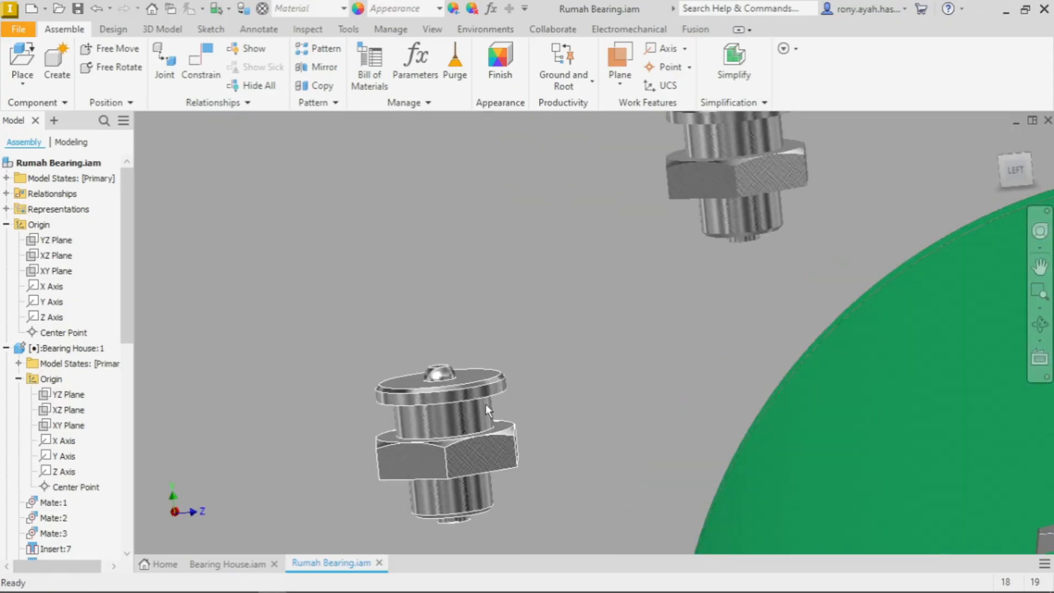
mouse_move(538, 338)
middle_mouse_down("shift")
mouse_move(548, 325)
mouse_move(548, 337)
middle_mouse_up("shift")
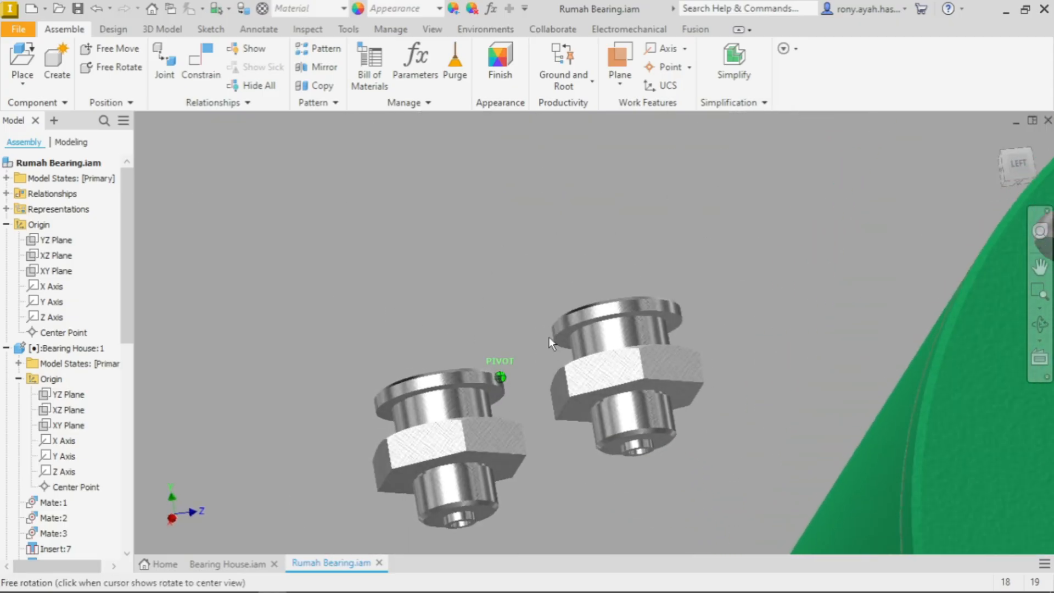
scroll(548, 337, "up", 4)
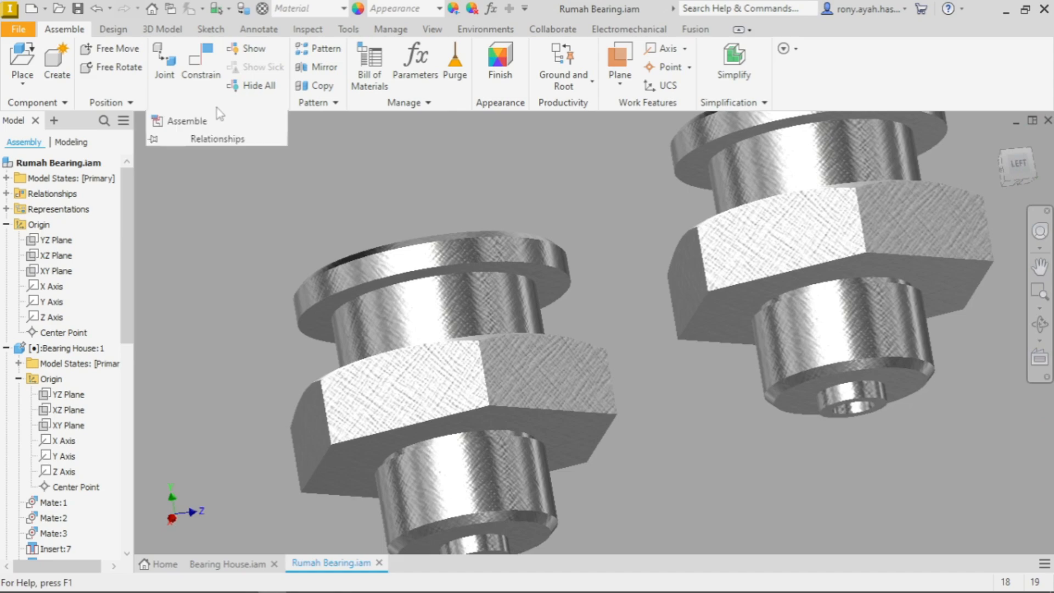
left_click(184, 120)
scroll(453, 439, "up", 4)
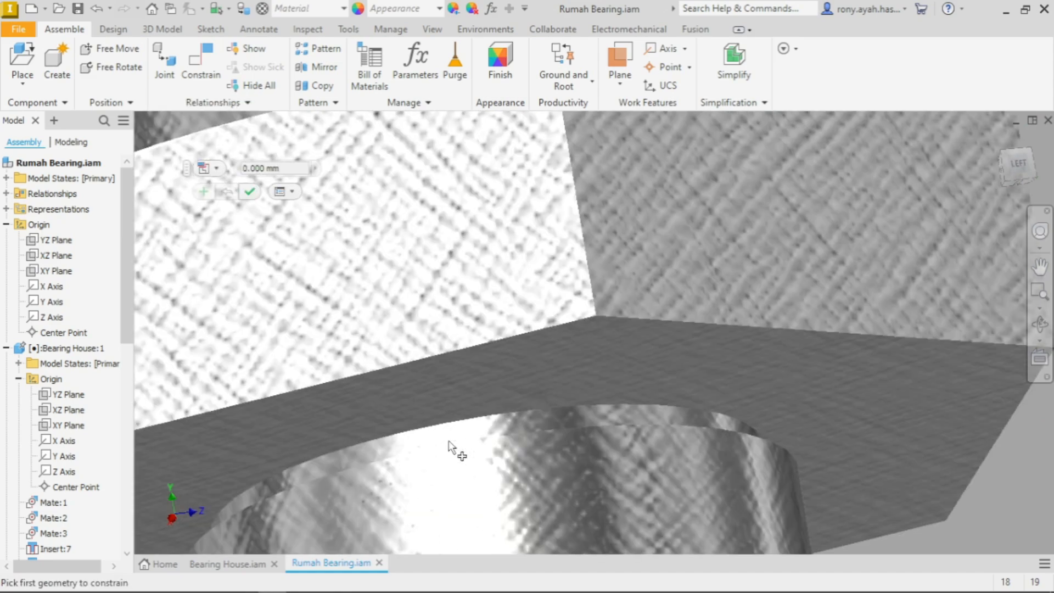
left_click(446, 449)
scroll(439, 412, "down", 8)
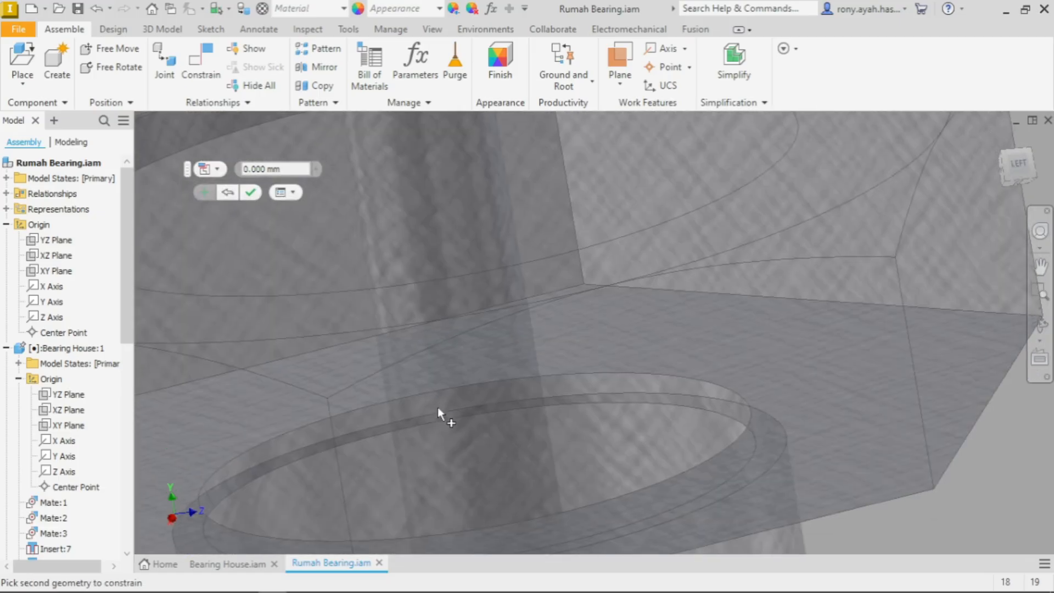
scroll(525, 369, "up", 5)
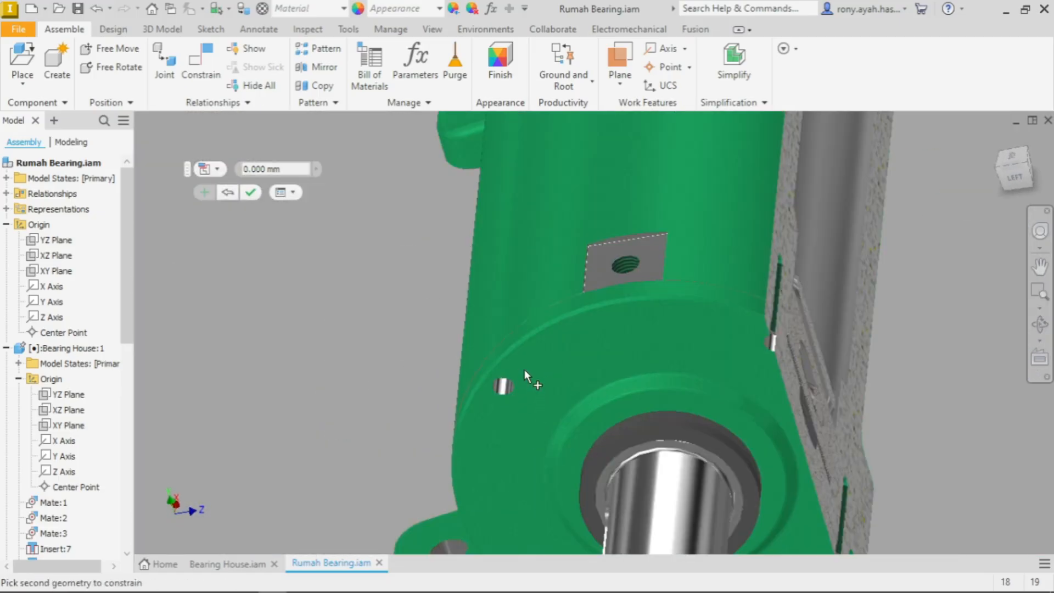
left_click(698, 192)
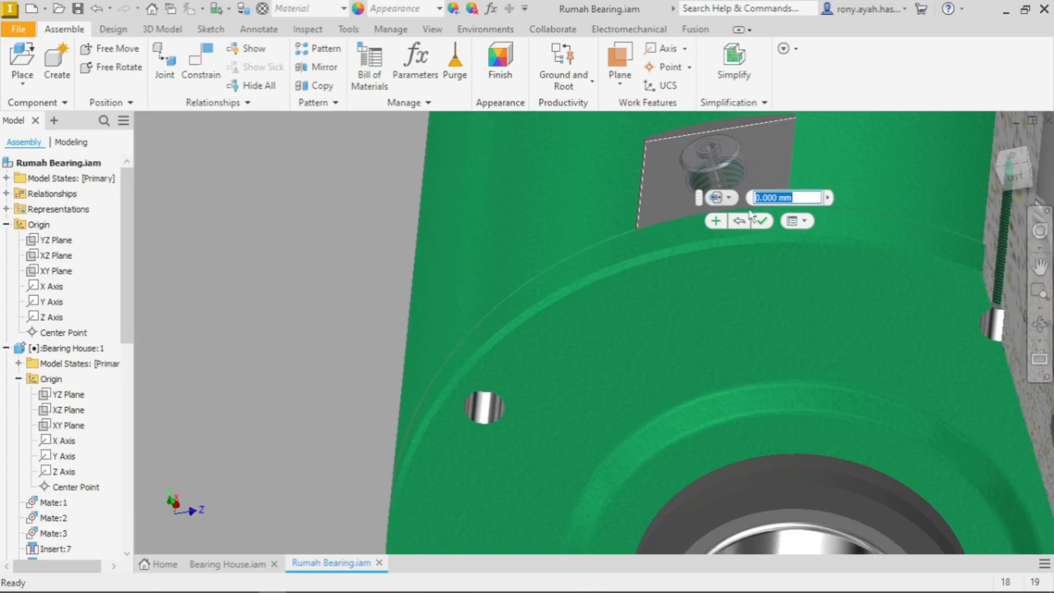
left_click(755, 220)
Step: Seat the remaining oil cap in the housing's top threaded hole at the +X end
scroll(778, 279, "down", 4)
middle_click_drag(720, 267, 814, 275, "shift")
scroll(813, 275, "down", 4)
scroll(708, 212, "up", 3)
scroll(673, 238, "down", 2)
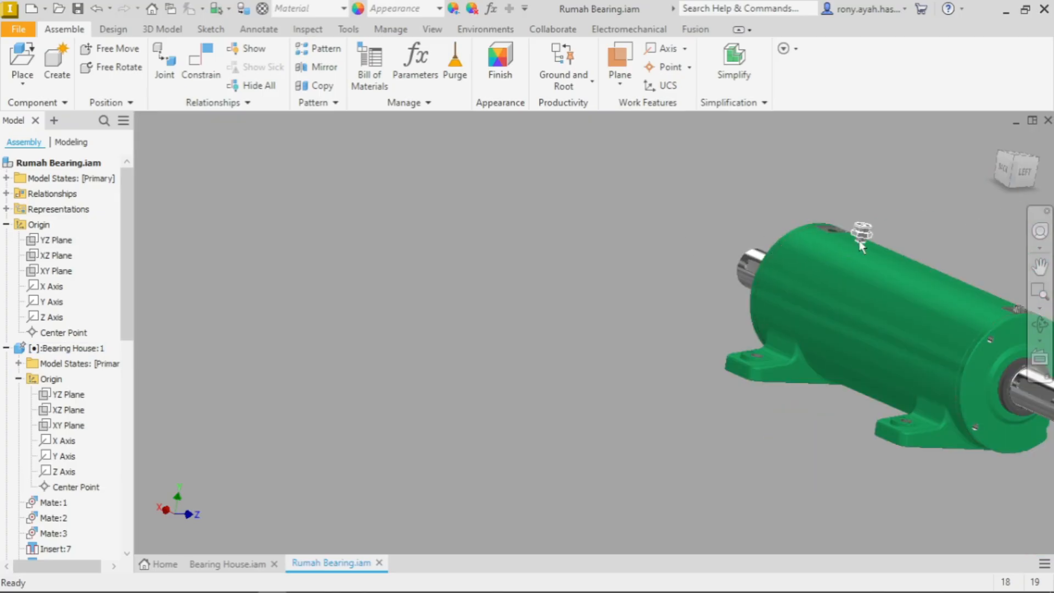
Step: Constrain the grease fitting's threaded shank into the tapped hole on the bearing house's flat pad with an Insert constraint at 0 mm offset
scroll(866, 235, "up", 6)
middle_click_drag(898, 241, 917, 230, "shift")
key("c")
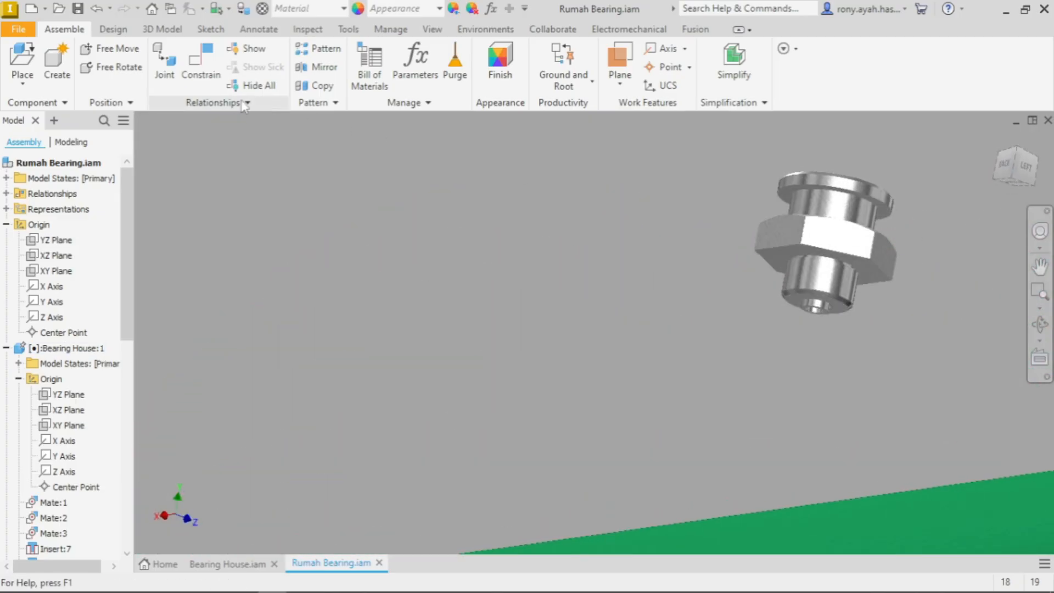
scroll(793, 277, "up", 4)
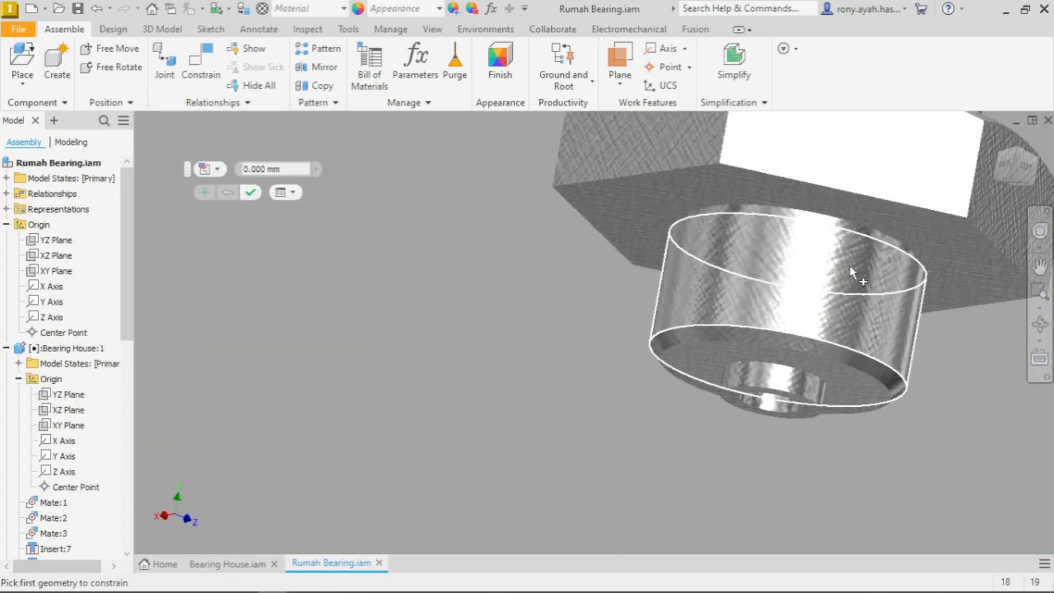
left_click(864, 236)
scroll(815, 268, "down", 6)
middle_click_drag(816, 268, 807, 181, "shift")
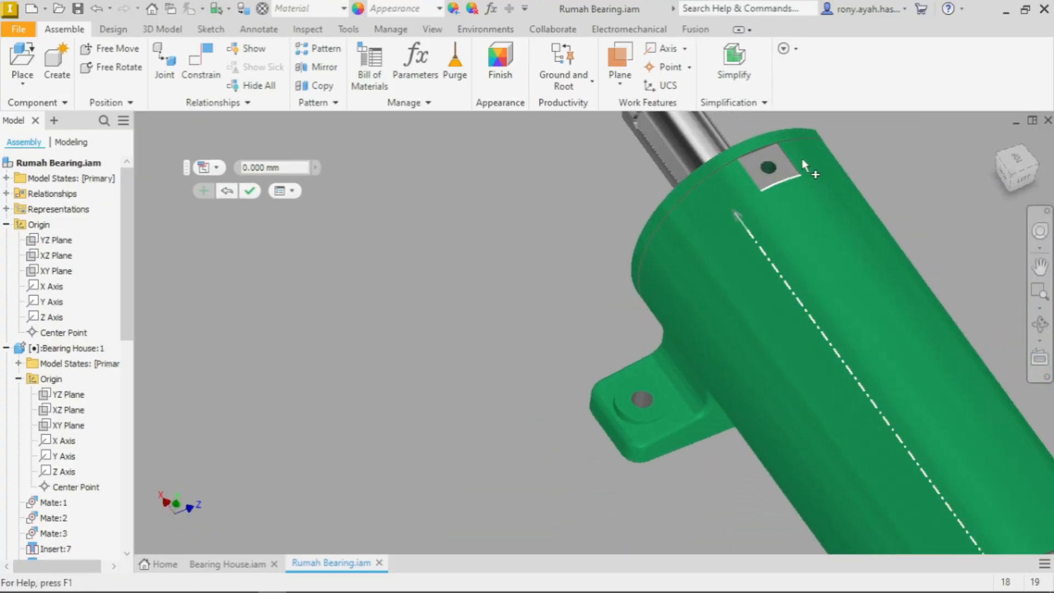
scroll(798, 159, "up", 6)
left_click(639, 237)
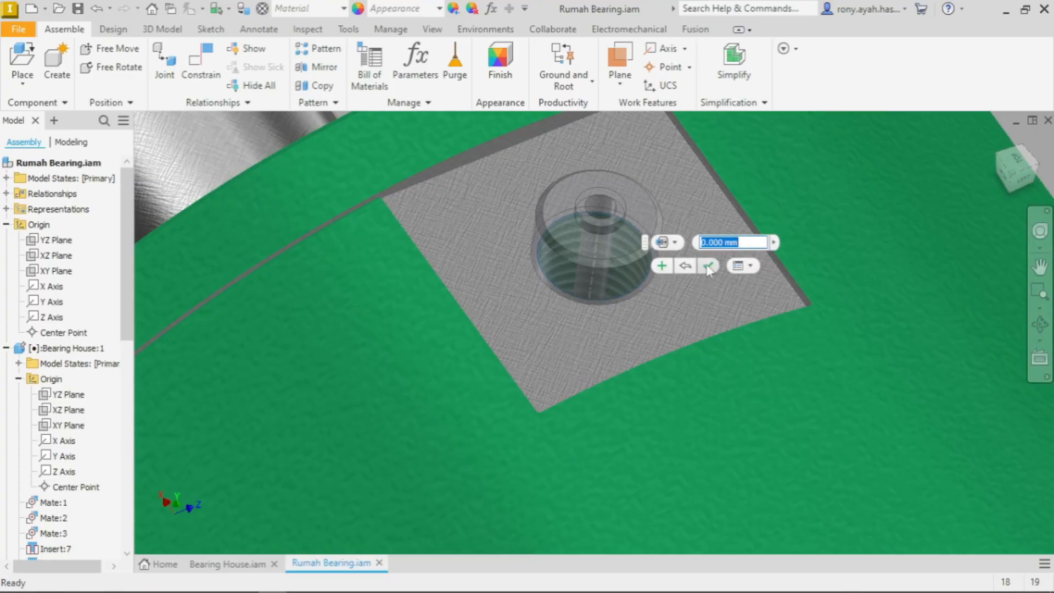
left_click(707, 265)
Step: Examine the sectioned bearing house around the shaft end, including its threaded holes and the bearing seat
scroll(431, 238, "down", 5)
middle_click_drag(718, 282, 620, 270, "shift")
scroll(653, 255, "down", 6)
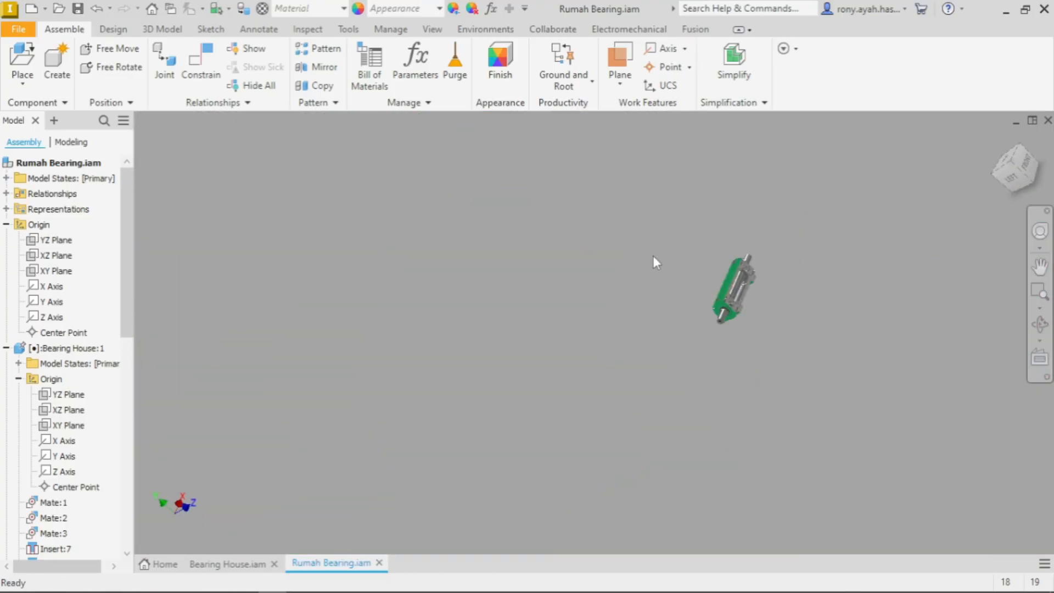
left_click(997, 147)
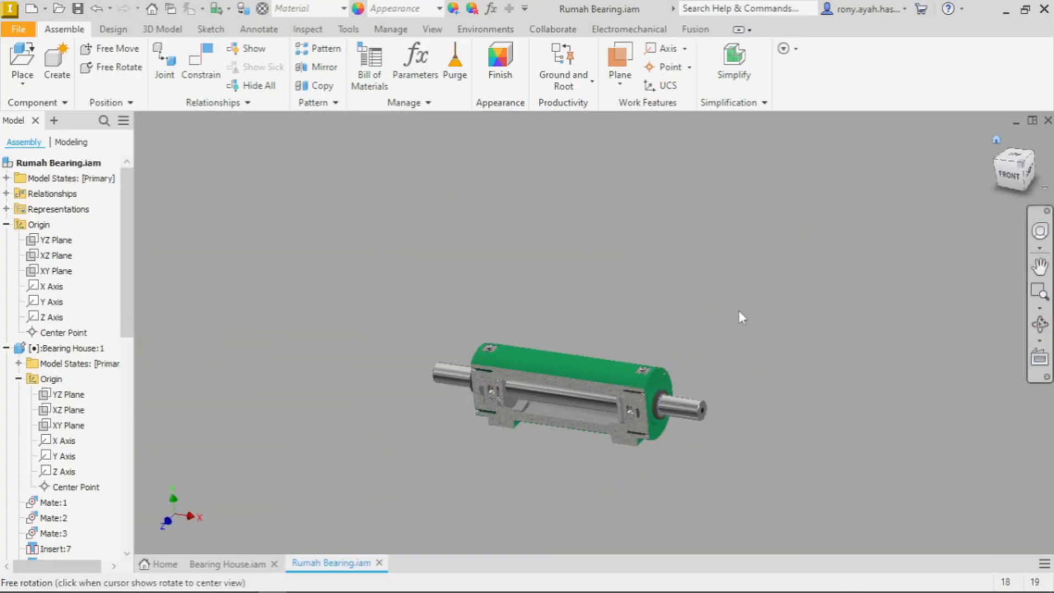
scroll(764, 409, "up", 5)
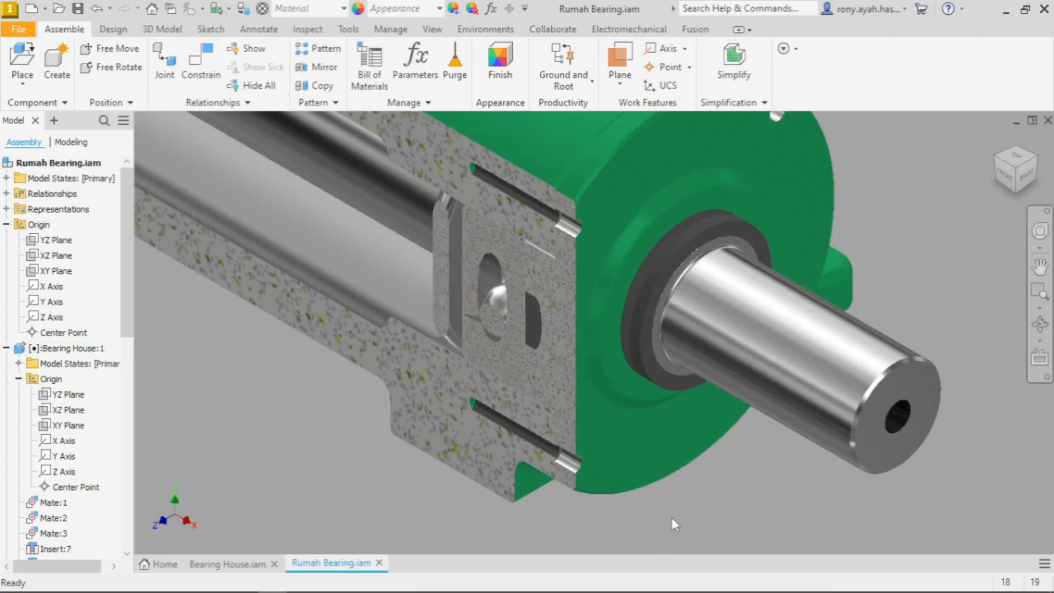
scroll(576, 236, "up", 4)
scroll(506, 382, "up", 2)
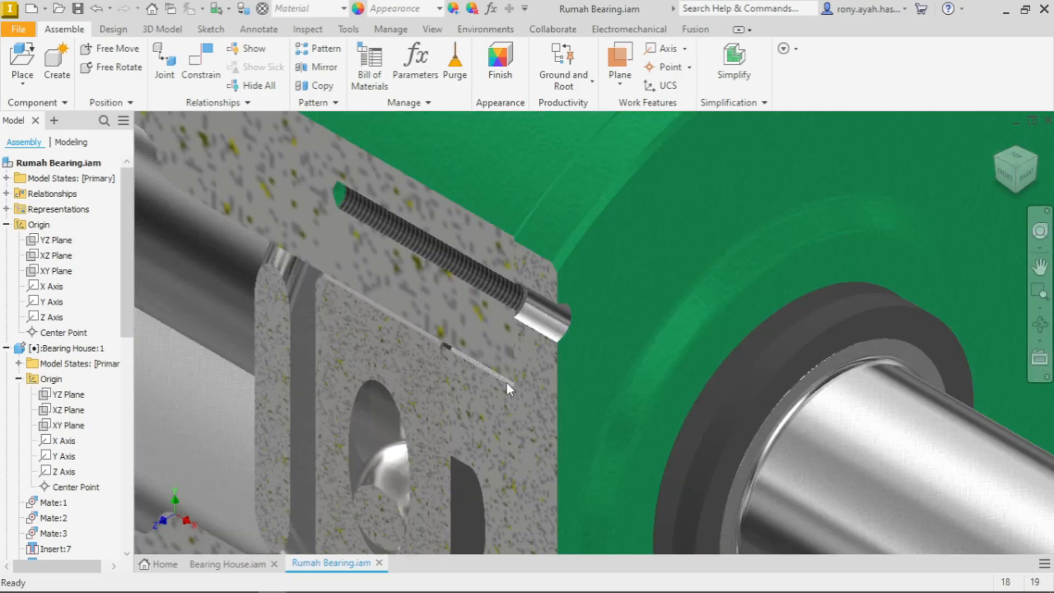
scroll(506, 381, "down", 3)
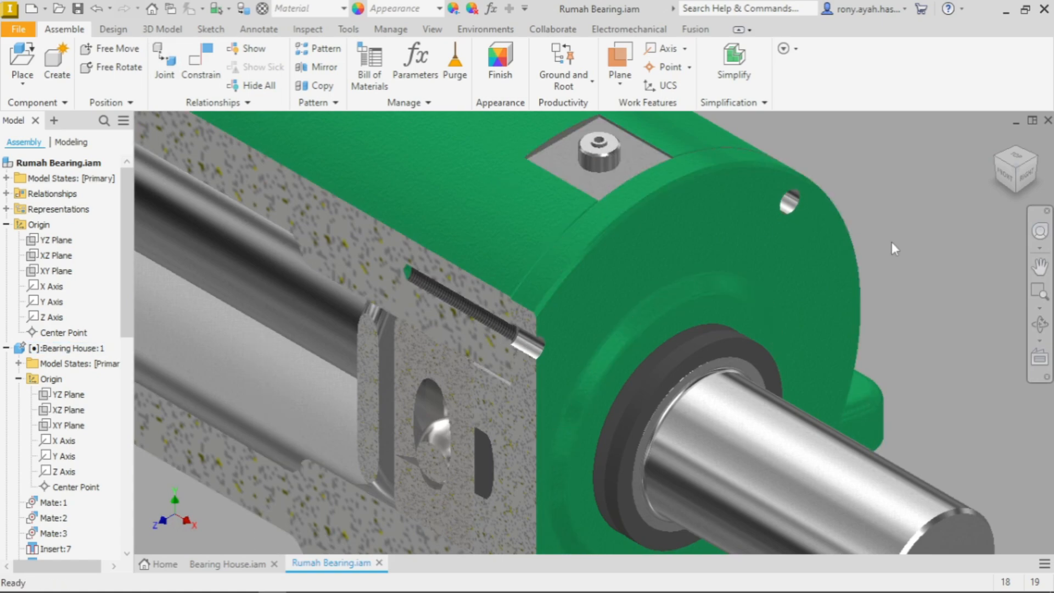
Step: Save Rumah Bearing.iam together with all of its changed dependent files
key("ctrl+s")
left_click(683, 451)
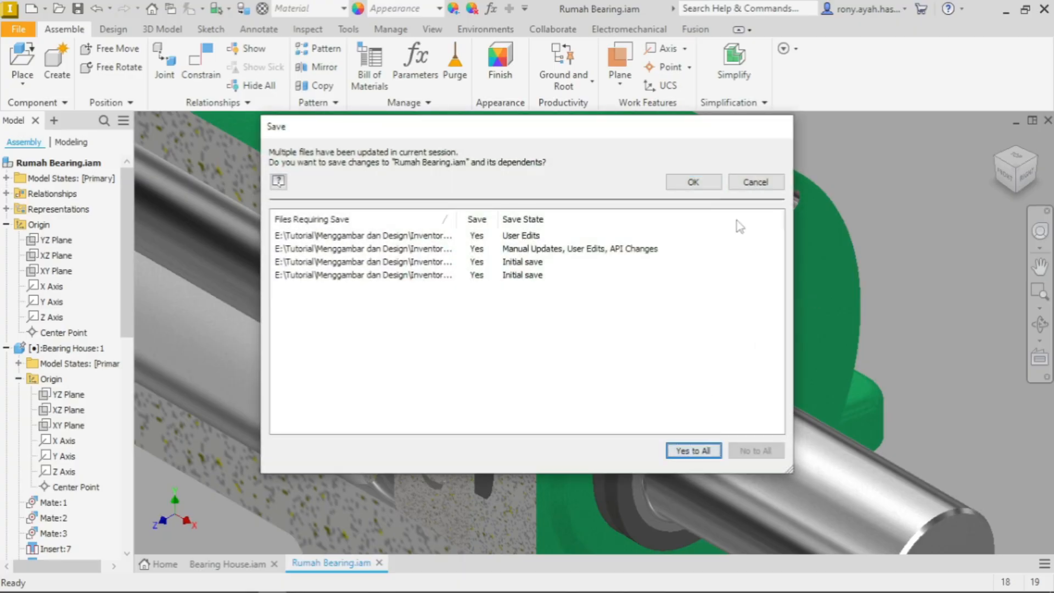
left_click(712, 186)
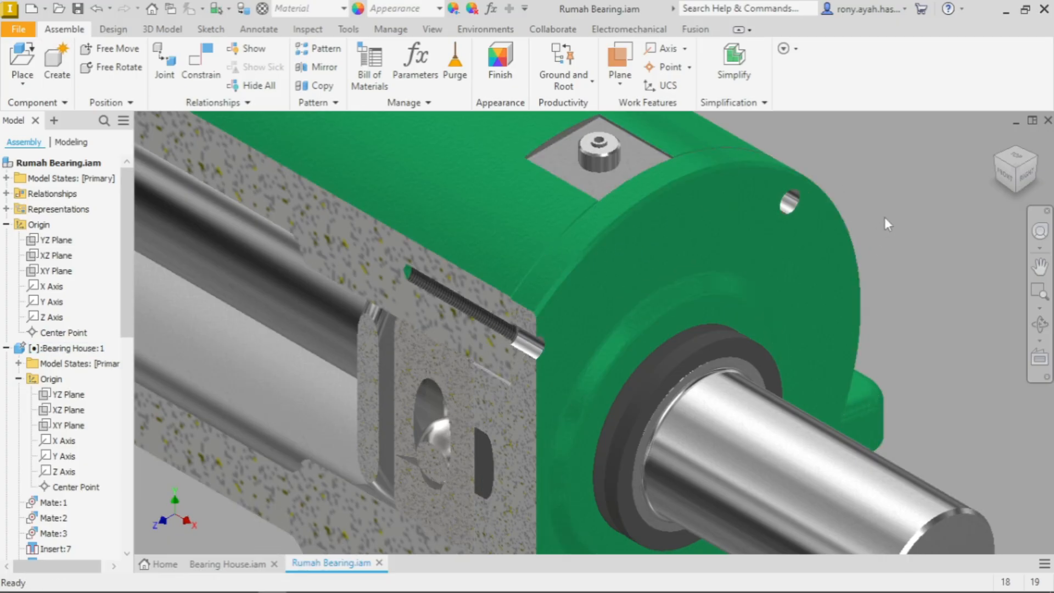
scroll(518, 305, "down", 3)
scroll(618, 225, "up", 3)
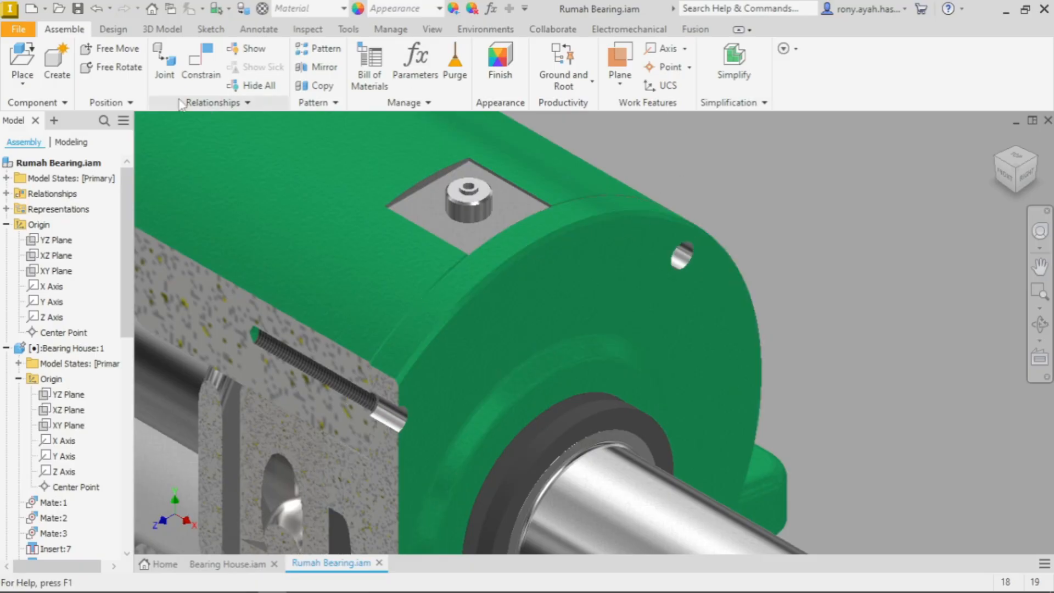
left_click(113, 29)
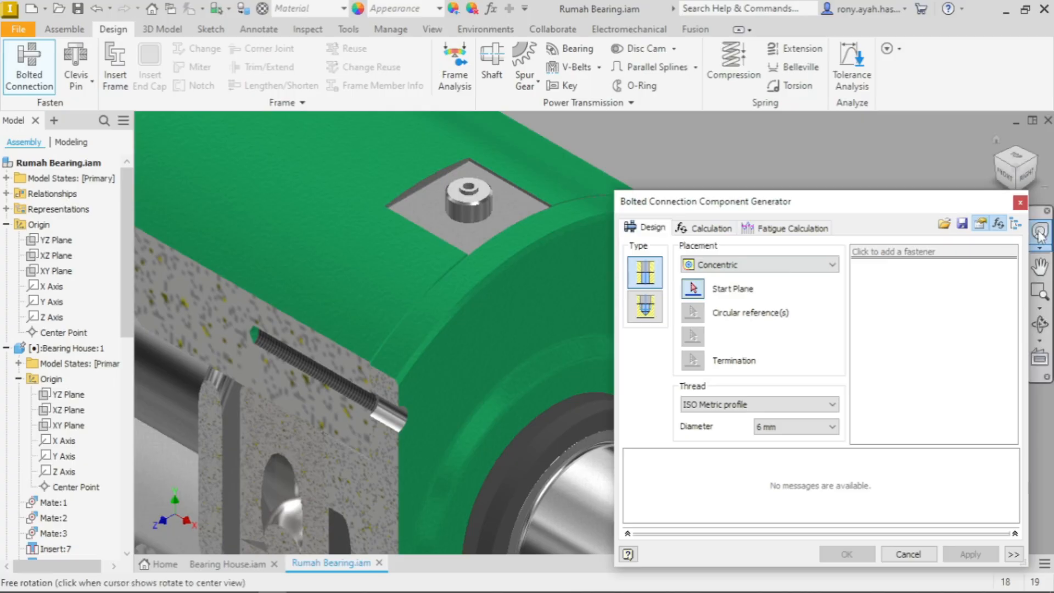
left_click(1018, 204)
left_click(64, 29)
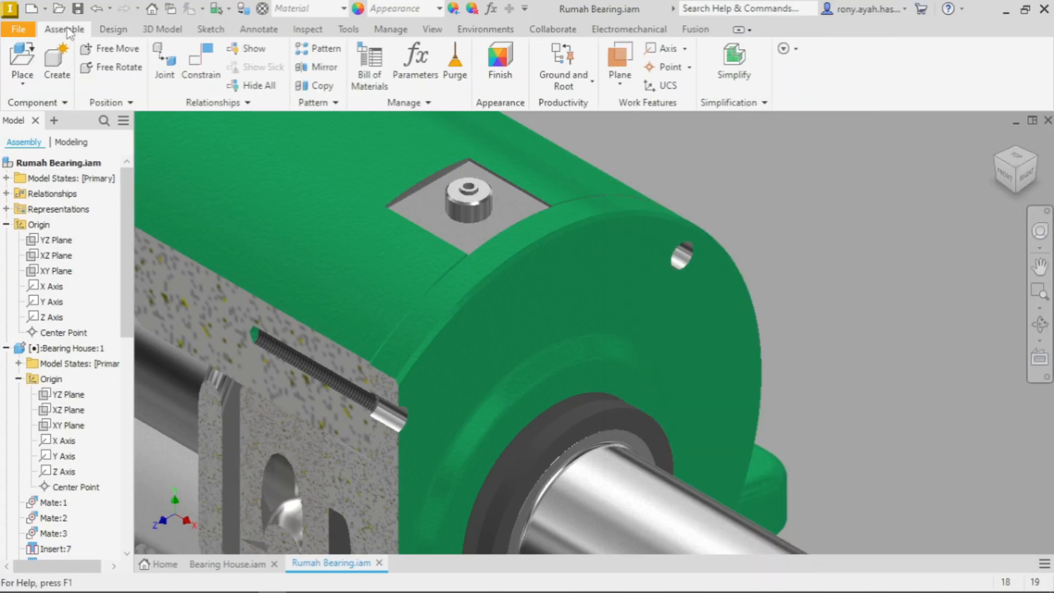
left_click(23, 84)
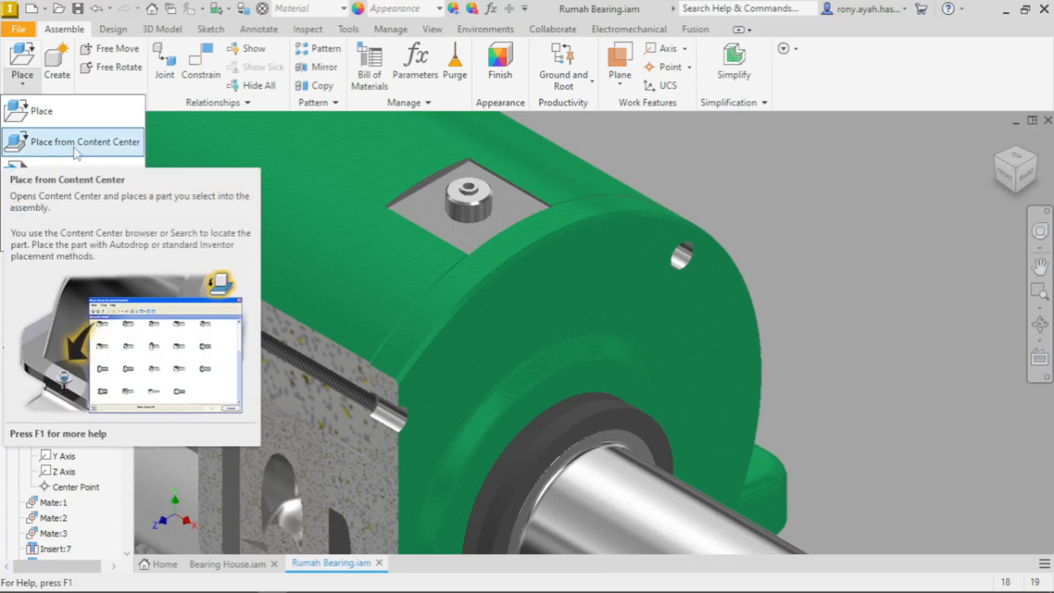
Step: Start a concentric bolted connection and set the bearing house's outer end face around the shaft as its start plane
left_click(114, 31)
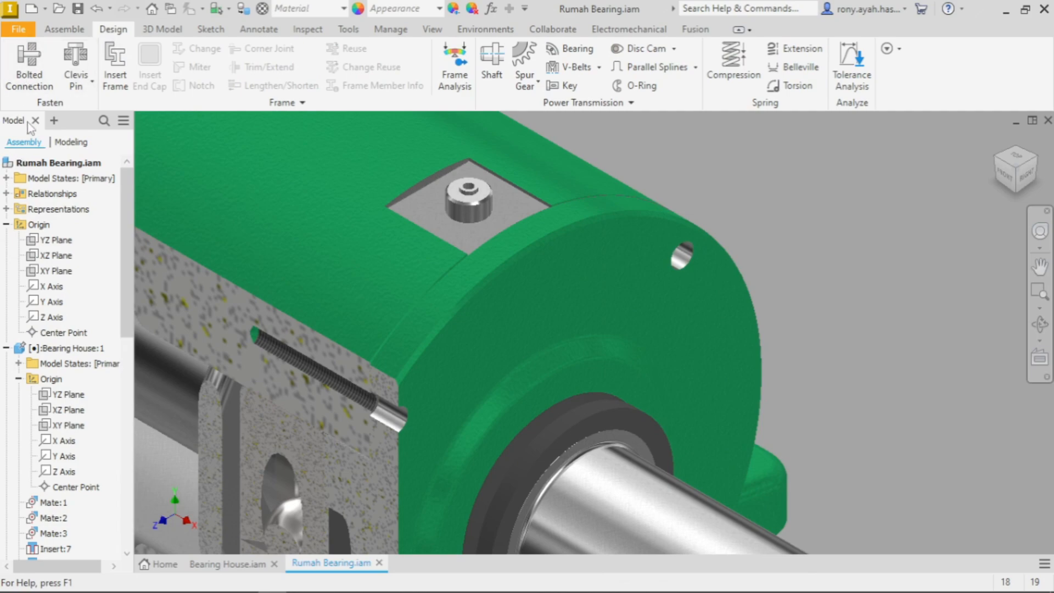
left_click(25, 76)
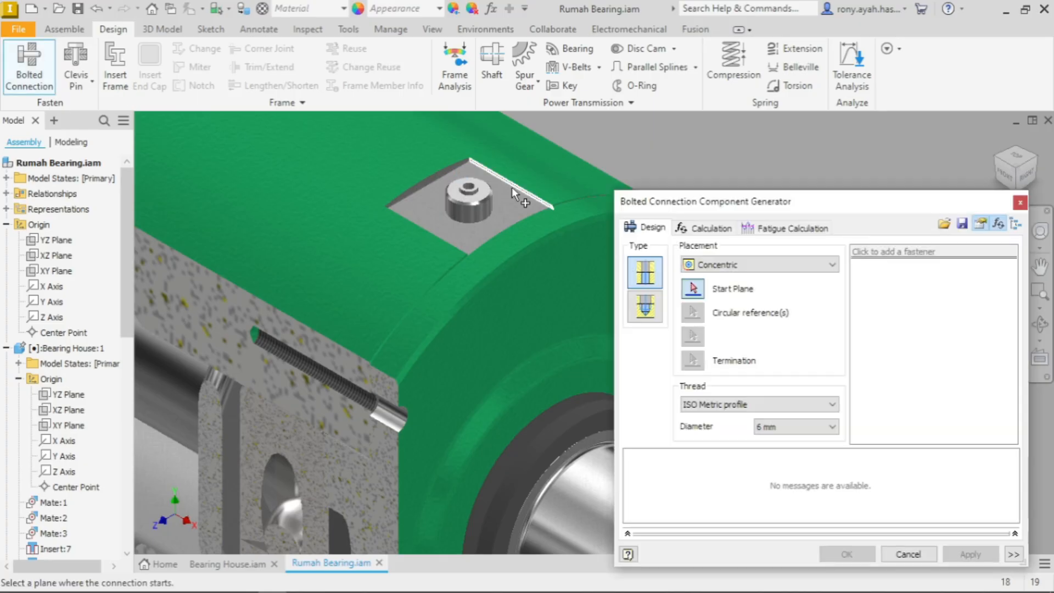
scroll(410, 144, "down", 5)
scroll(374, 141, "up", 5)
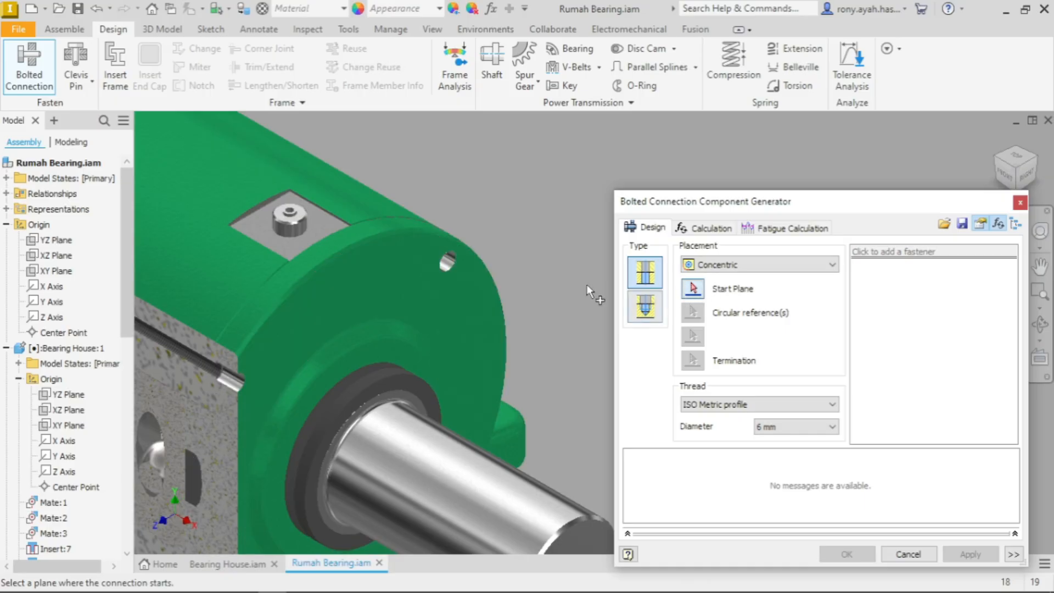
scroll(526, 220, "up", 3)
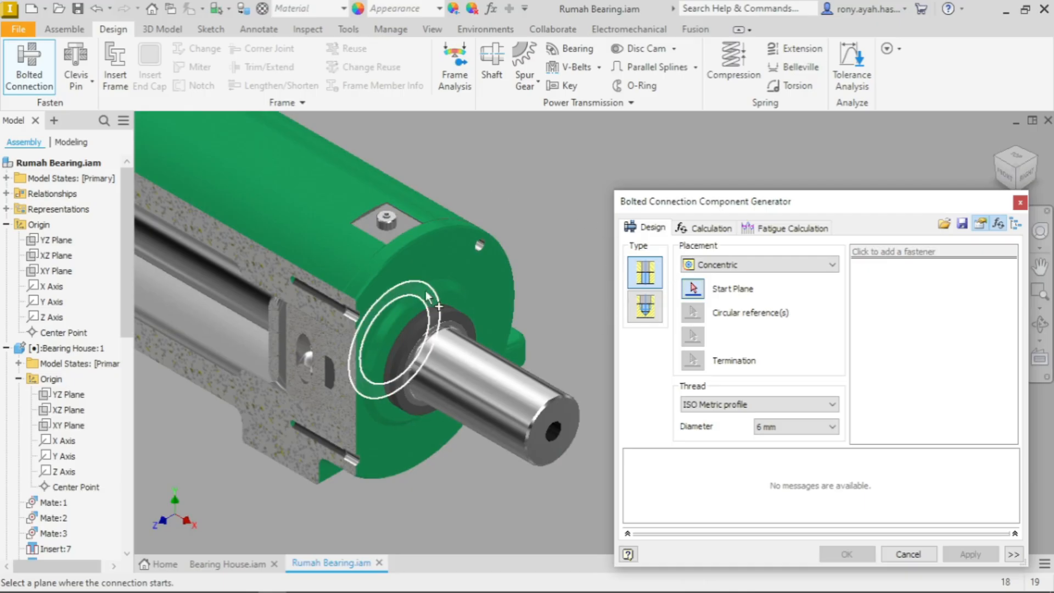
scroll(426, 292, "down", 3)
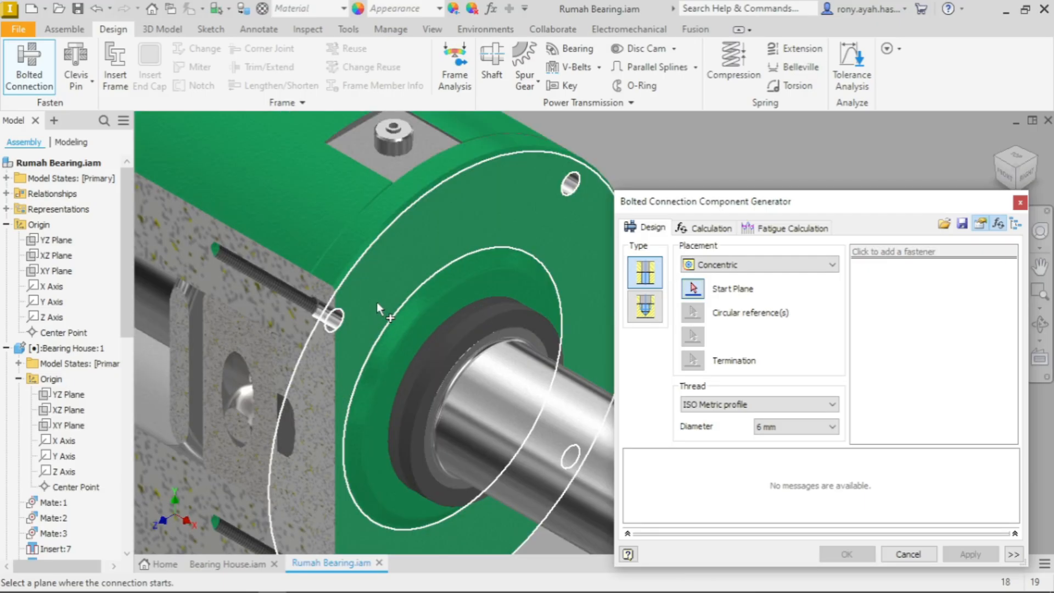
left_click(377, 303)
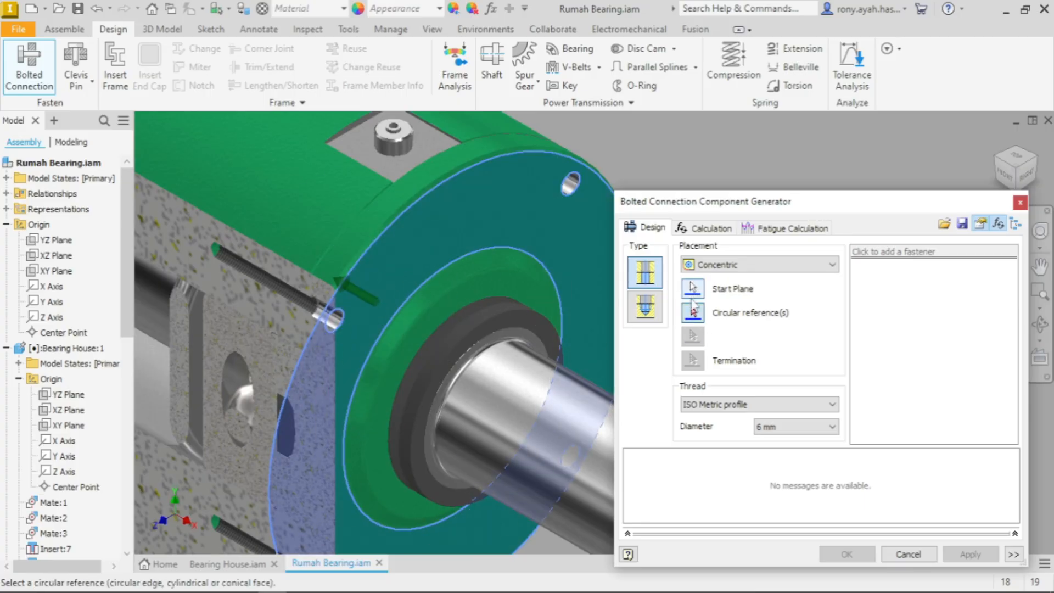
Step: Add the two upper holes in the bearing house's end face as circular references for the bolted connection
scroll(335, 330, "up", 5)
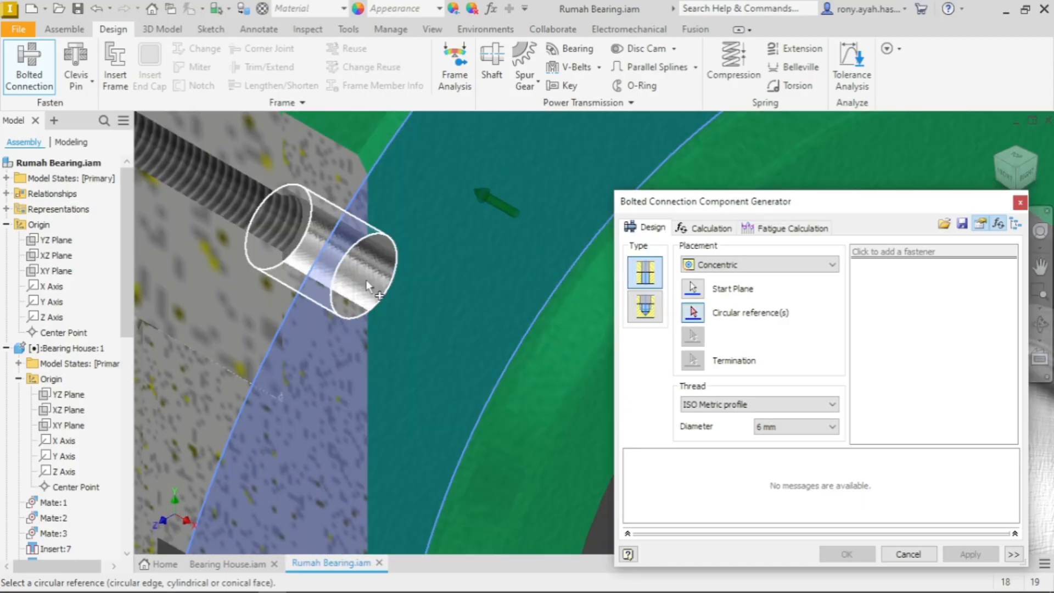
left_click(369, 286)
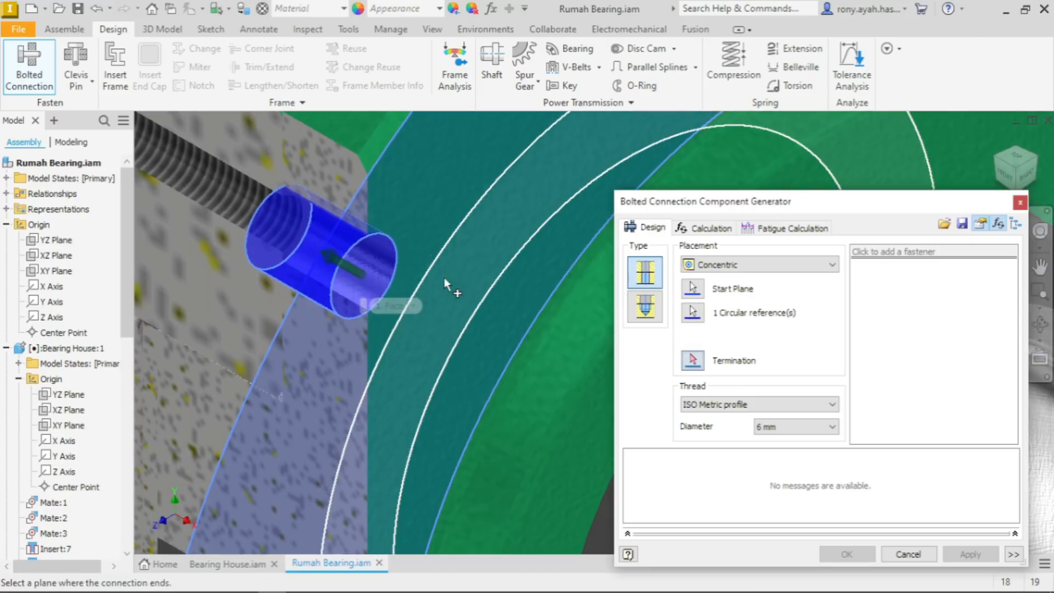
scroll(461, 254, "down", 4)
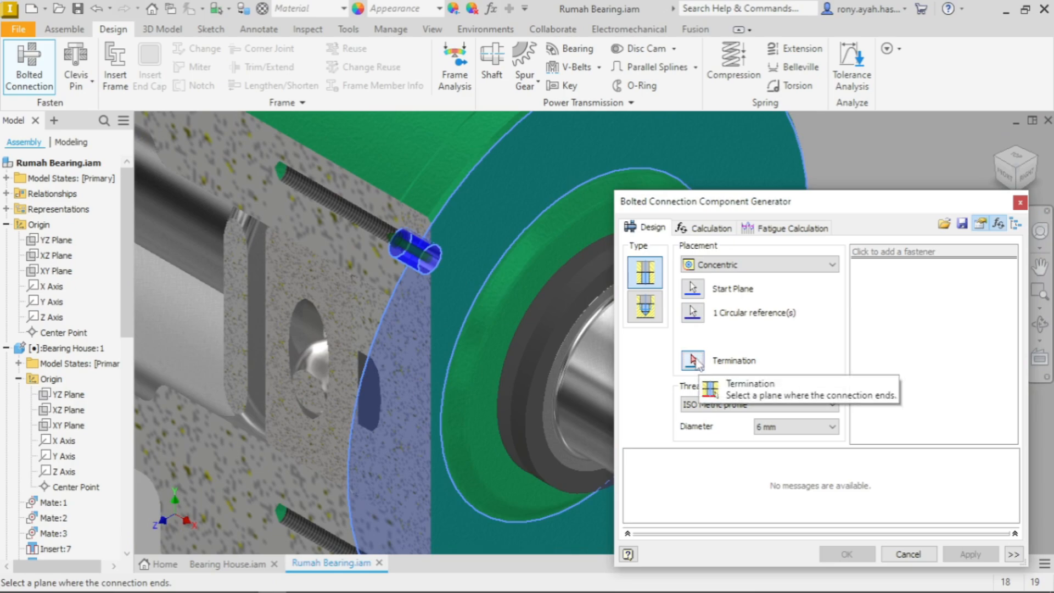
left_click(693, 312)
scroll(321, 288, "down", 4)
scroll(390, 277, "down", 5)
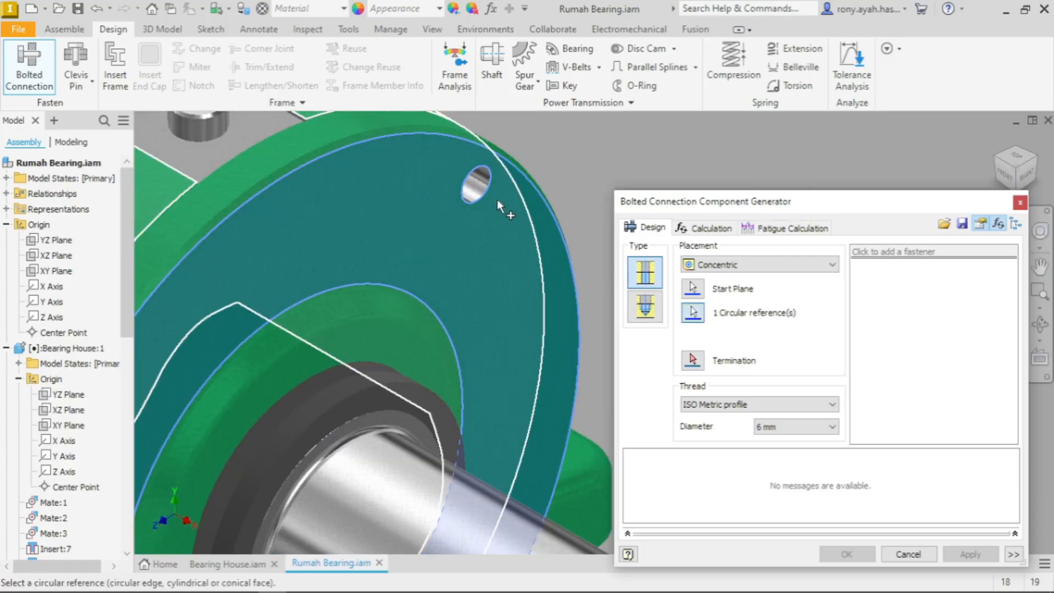
left_click(475, 184)
left_click(688, 315)
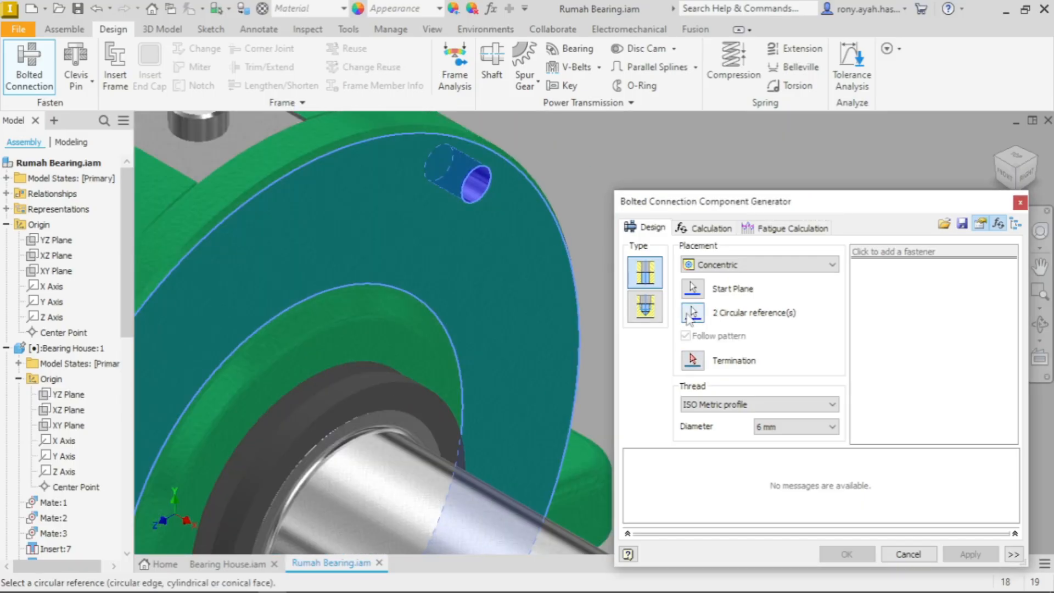
Step: Add the two lower holes in the bearing house's end face as circular references for the bolted connection
scroll(572, 221, "up", 4)
scroll(573, 333, "down", 3)
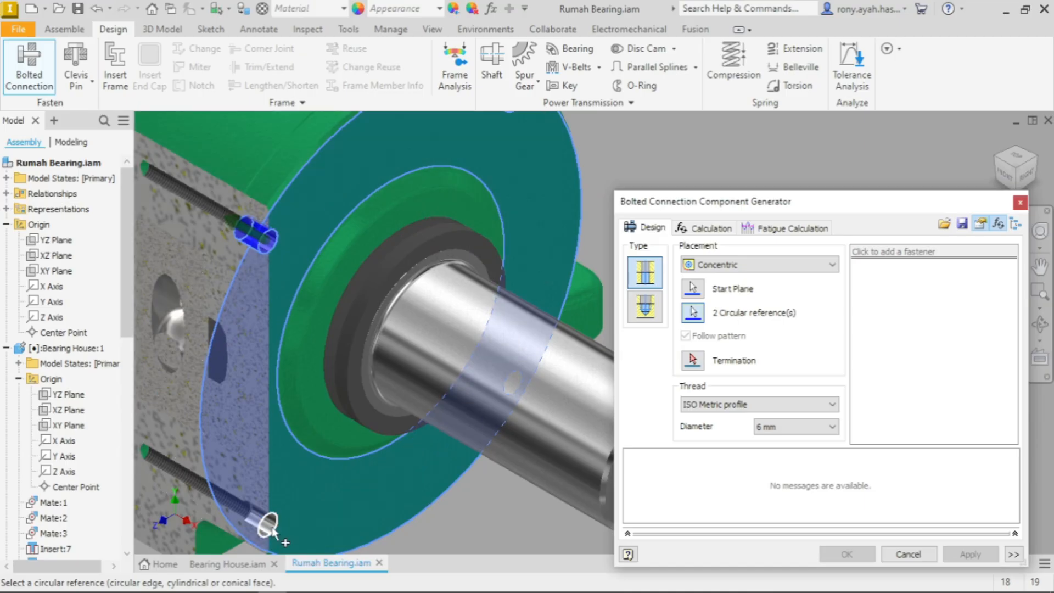
left_click(259, 499)
scroll(259, 500, "down", 3)
scroll(258, 511, "up", 3)
scroll(251, 409, "up", 4)
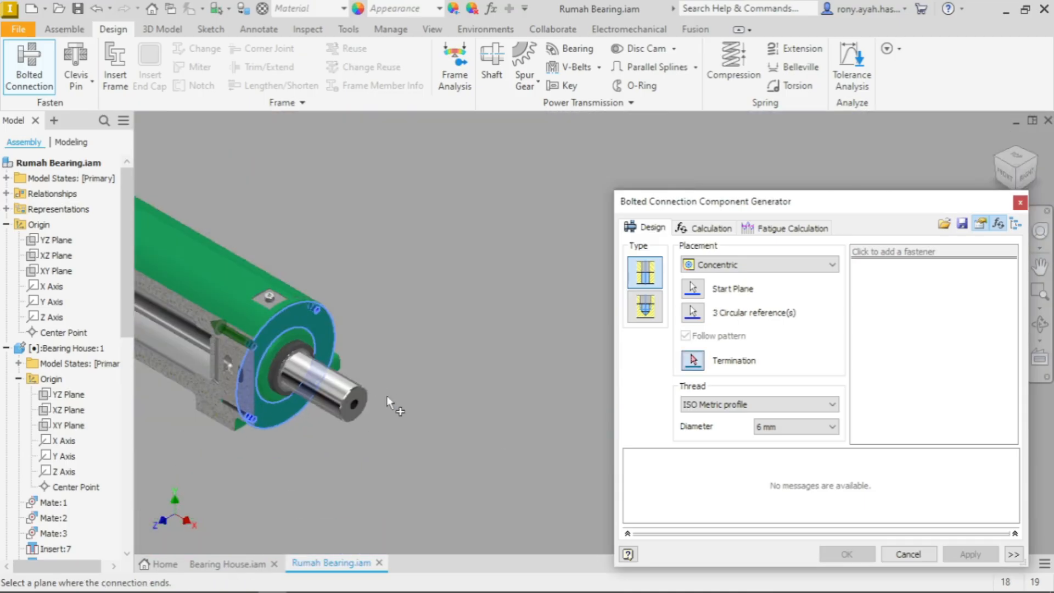
scroll(277, 459, "down", 2)
middle_click_drag(287, 427, 283, 396, "shift")
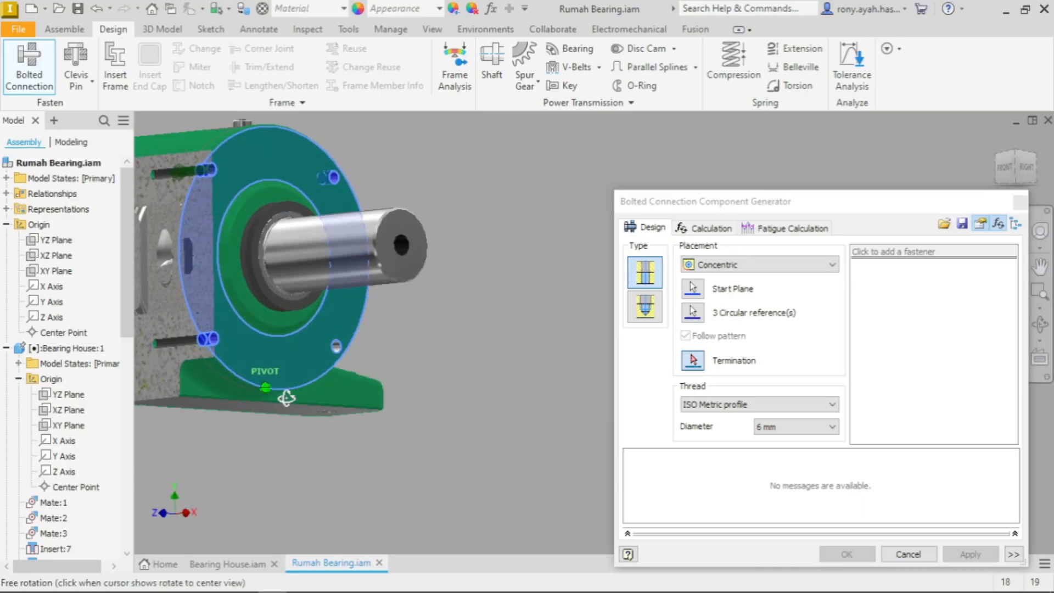
scroll(348, 353, "down", 5)
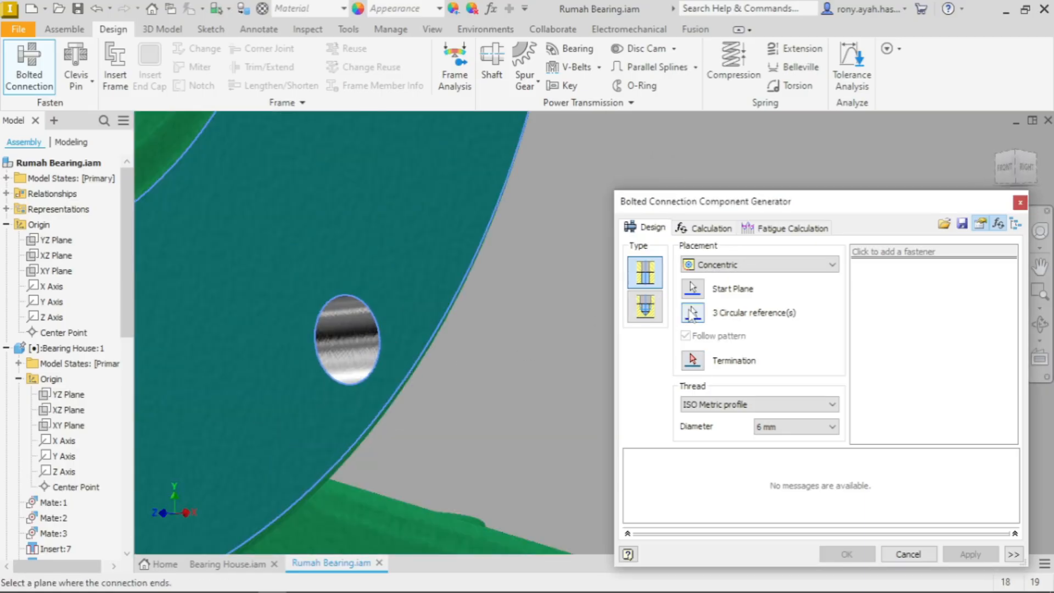
left_click(348, 338)
Step: Set the bearing house's internal shoulder face near the blind ends of the threaded holes as the connection's termination plane
scroll(380, 341, "up", 5)
middle_click_drag(479, 344, 585, 285, "shift")
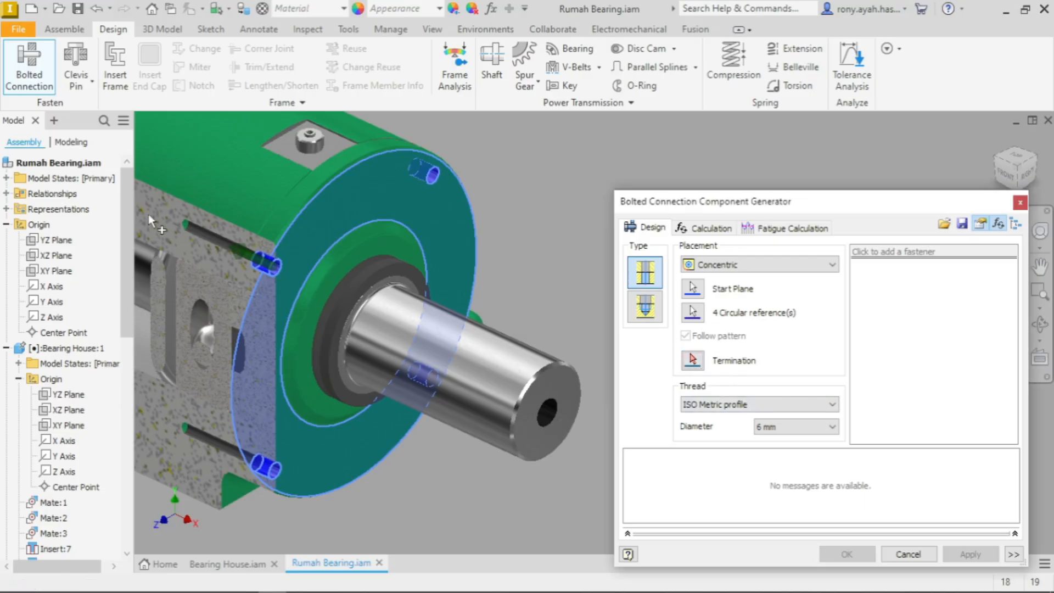
scroll(226, 243, "down", 5)
scroll(243, 275, "up", 5)
scroll(295, 315, "down", 4)
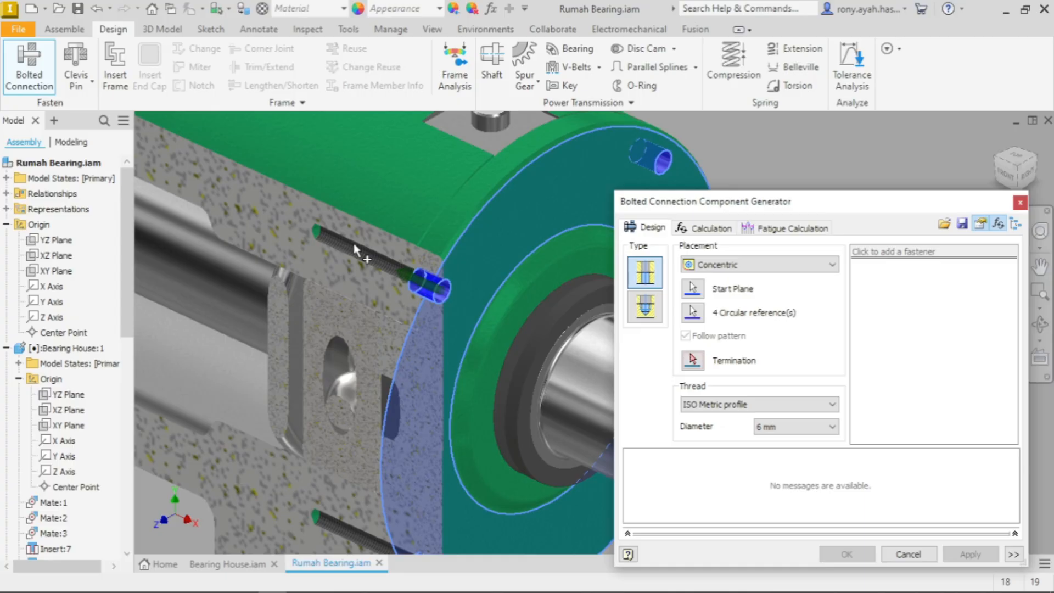
scroll(299, 250, "down", 2)
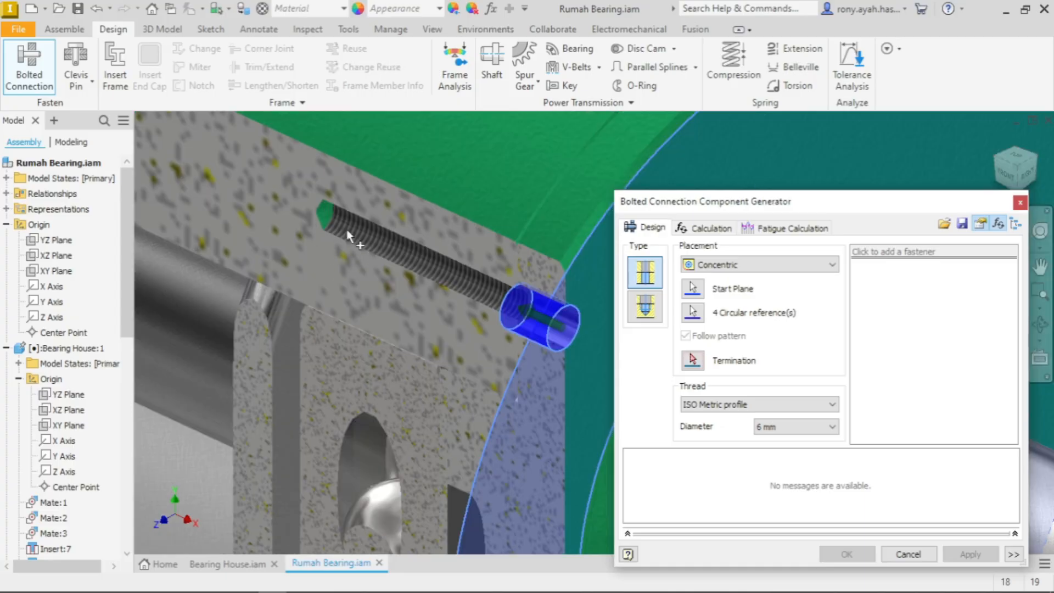
scroll(351, 247, "up", 2)
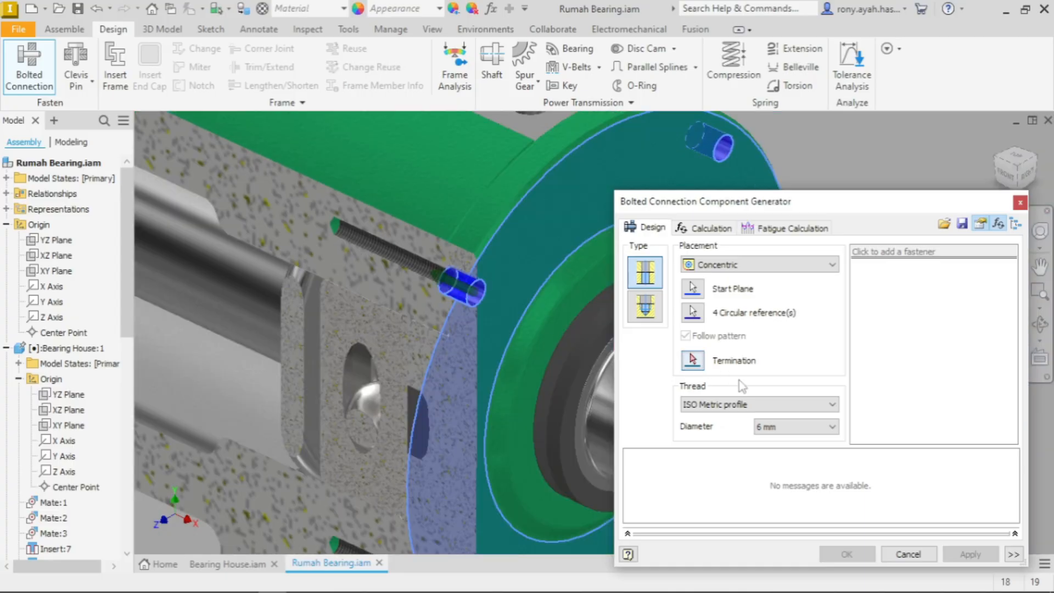
left_click(694, 364)
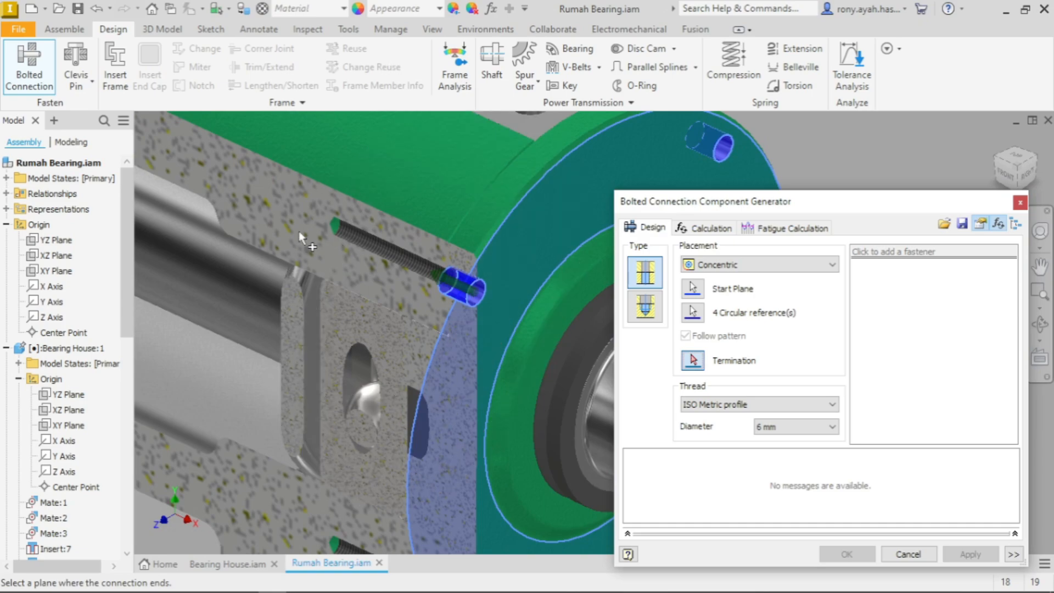
left_click(1004, 180)
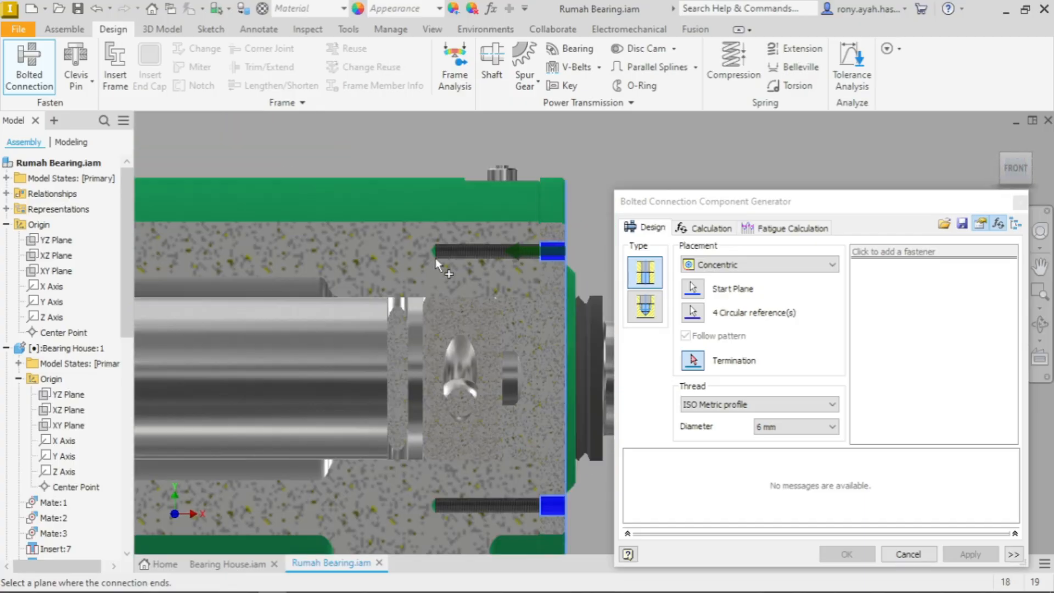
left_click(427, 261)
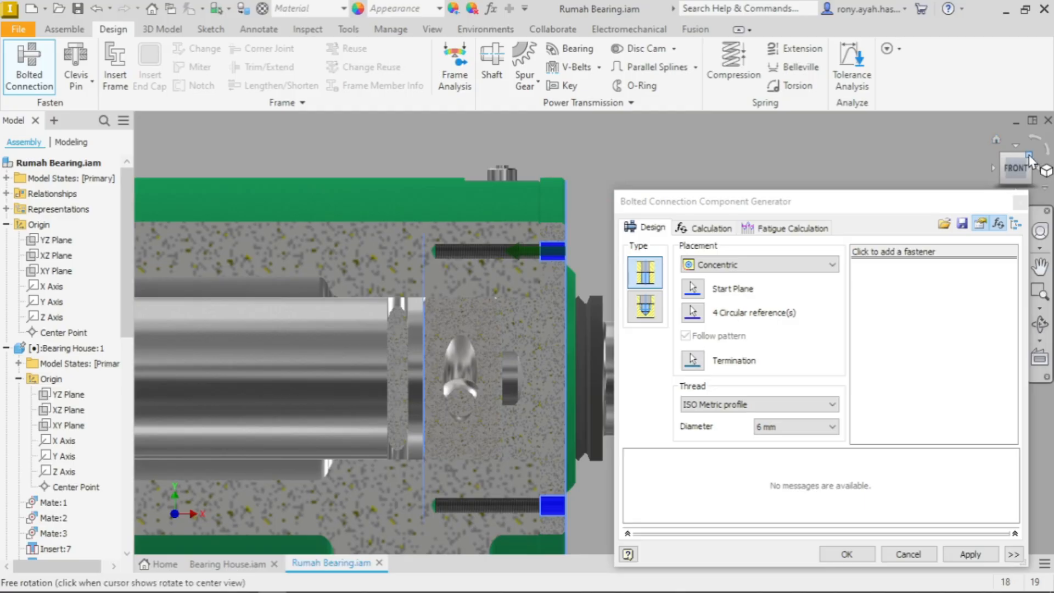
Step: Examine the start face, the termination face and the threaded holes around the shaft in the sectioned bearing house
left_click_drag(1028, 156, 1010, 161)
left_click(1011, 165)
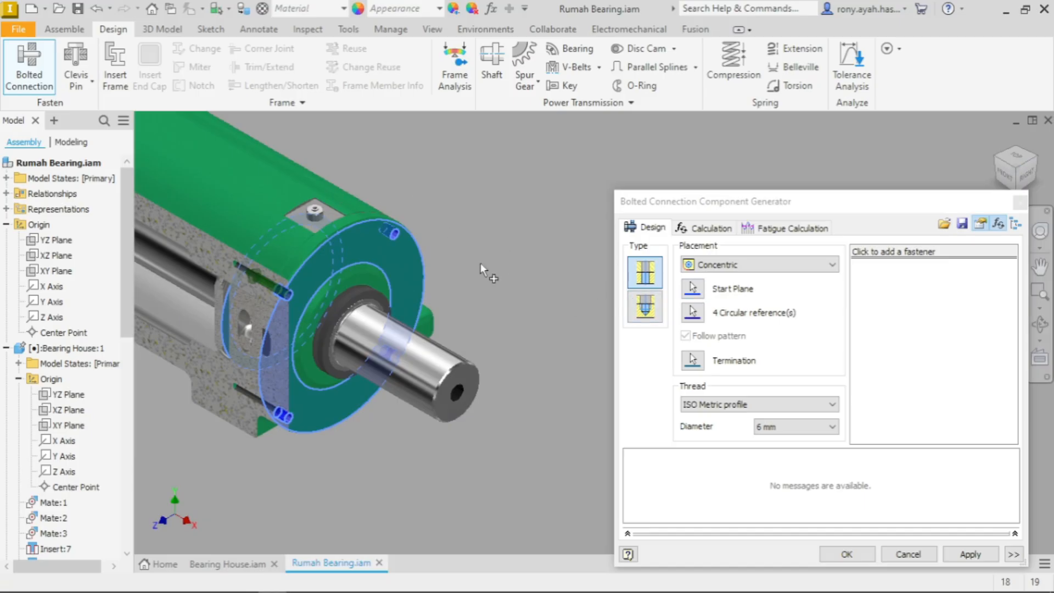
scroll(324, 242, "down", 4)
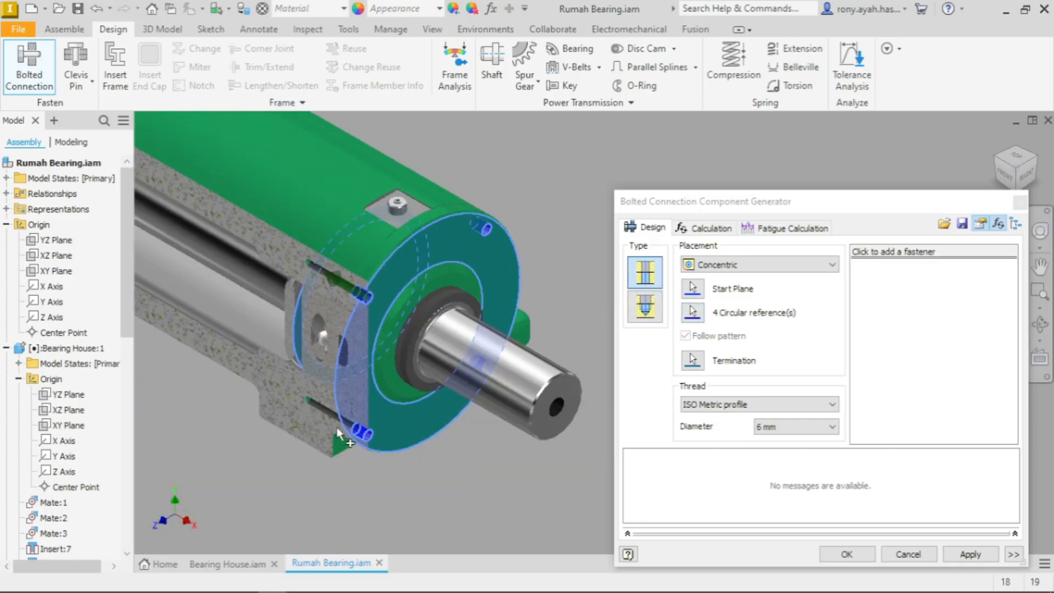
scroll(364, 308, "down", 3)
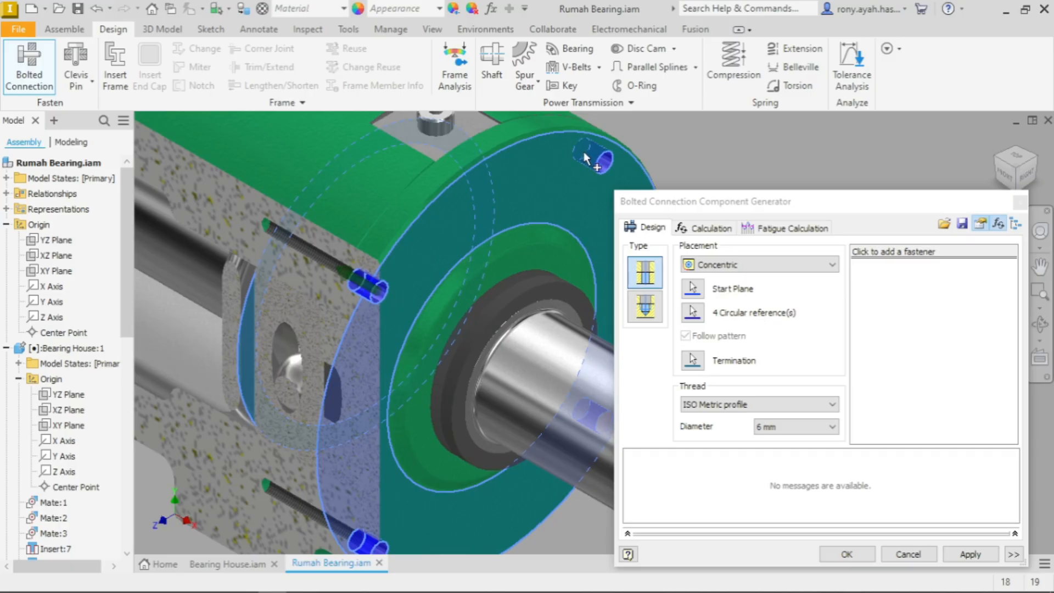
scroll(378, 242, "up", 2)
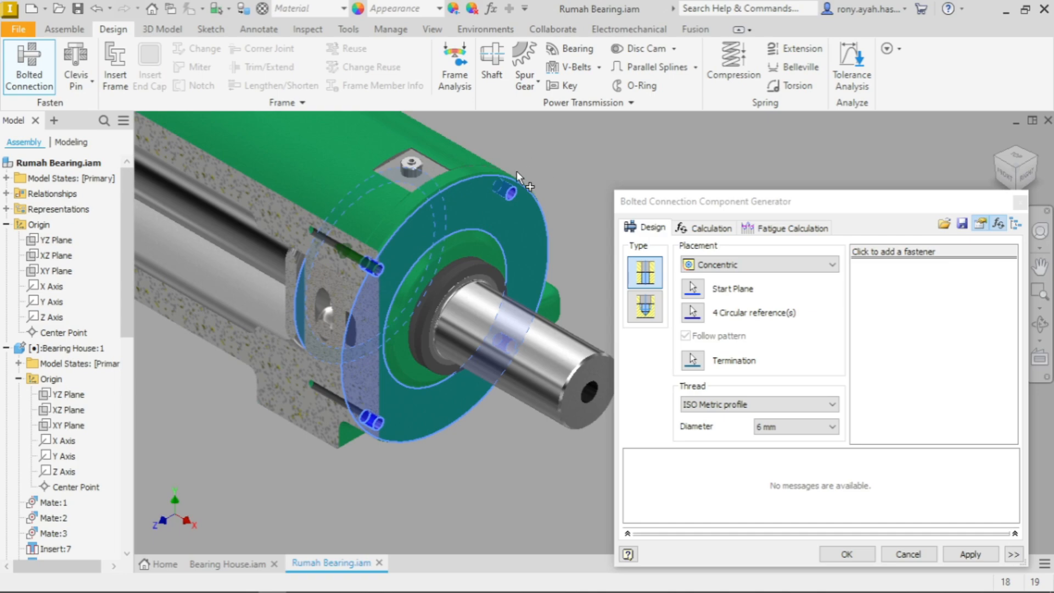
scroll(513, 175, "up", 3)
scroll(522, 201, "down", 3)
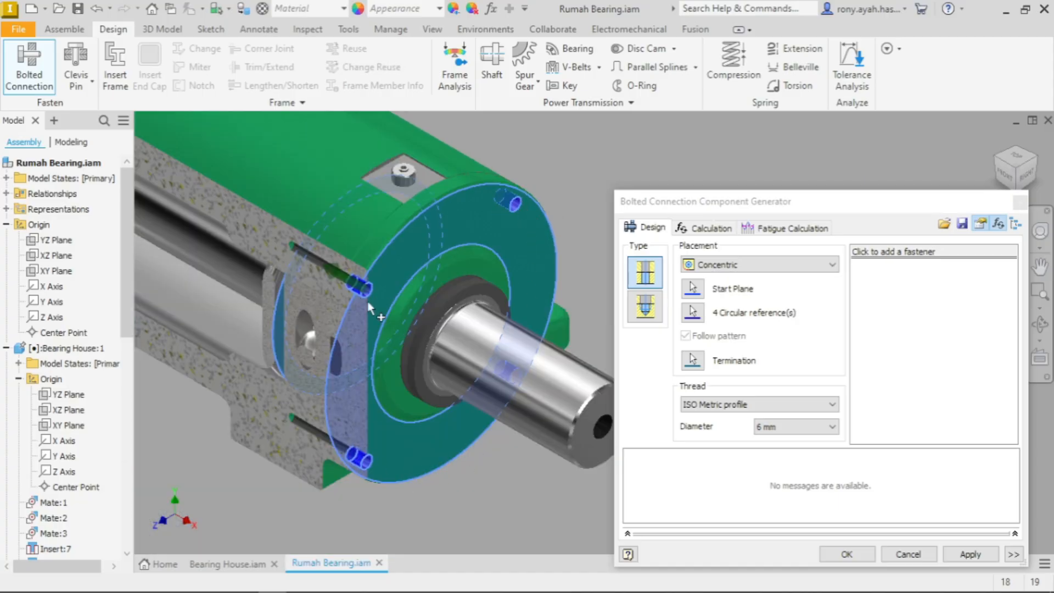
scroll(361, 292, "up", 3)
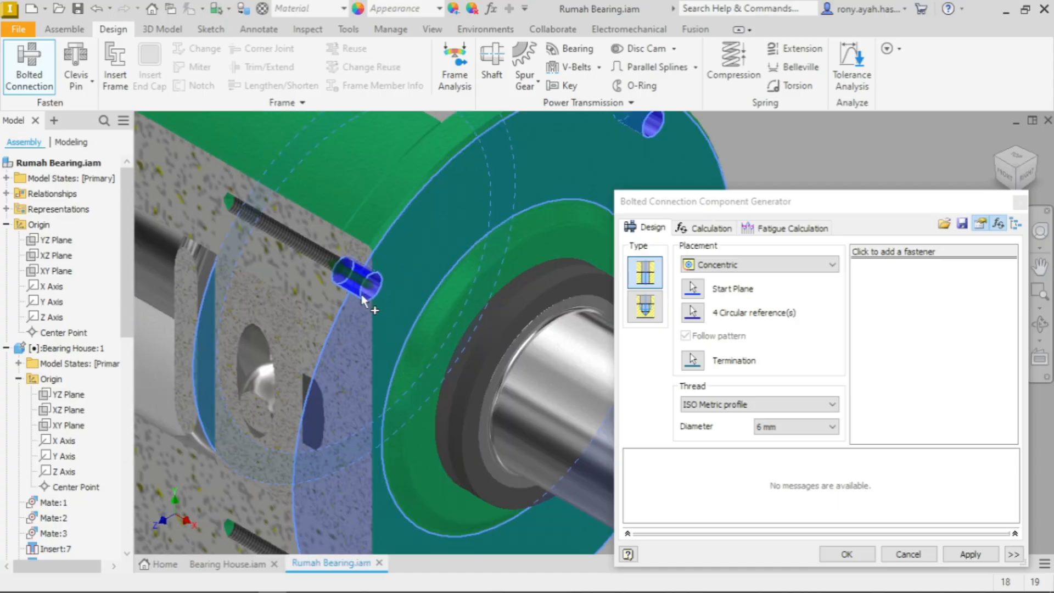
scroll(361, 291, "down", 2)
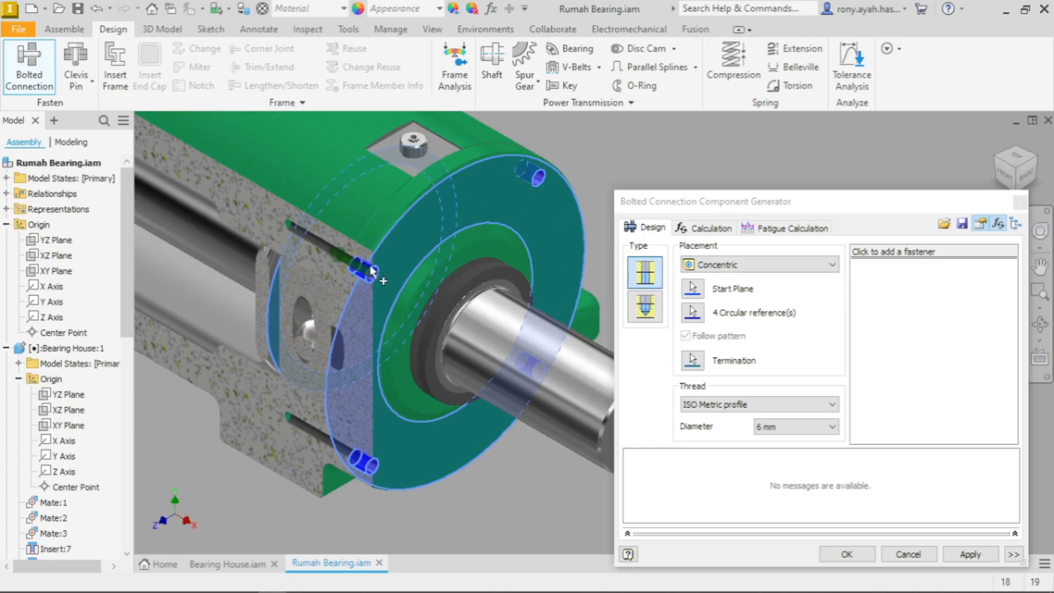
scroll(270, 222, "down", 3)
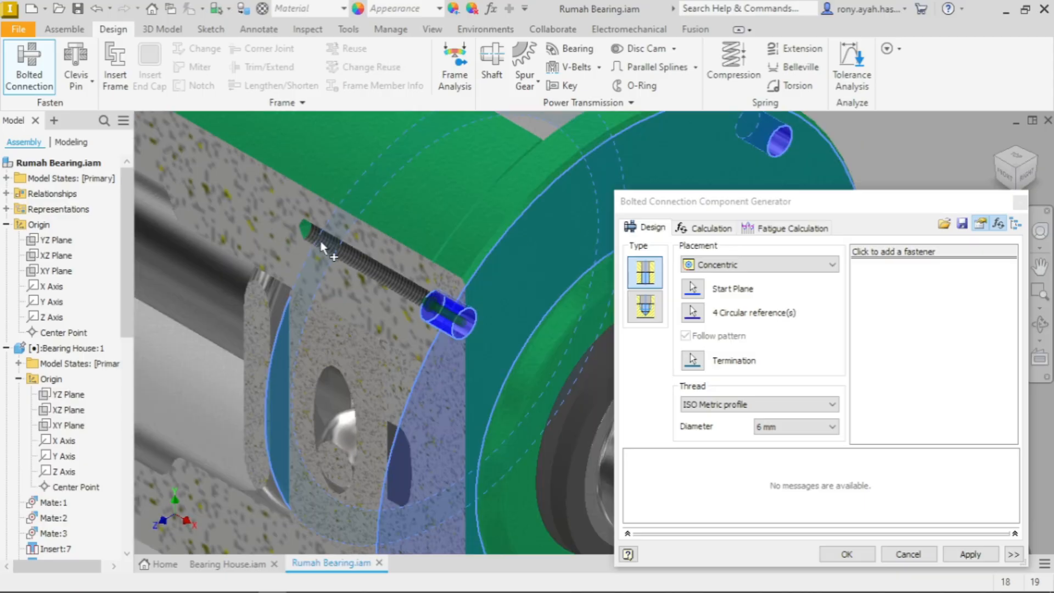
scroll(300, 242, "up", 3)
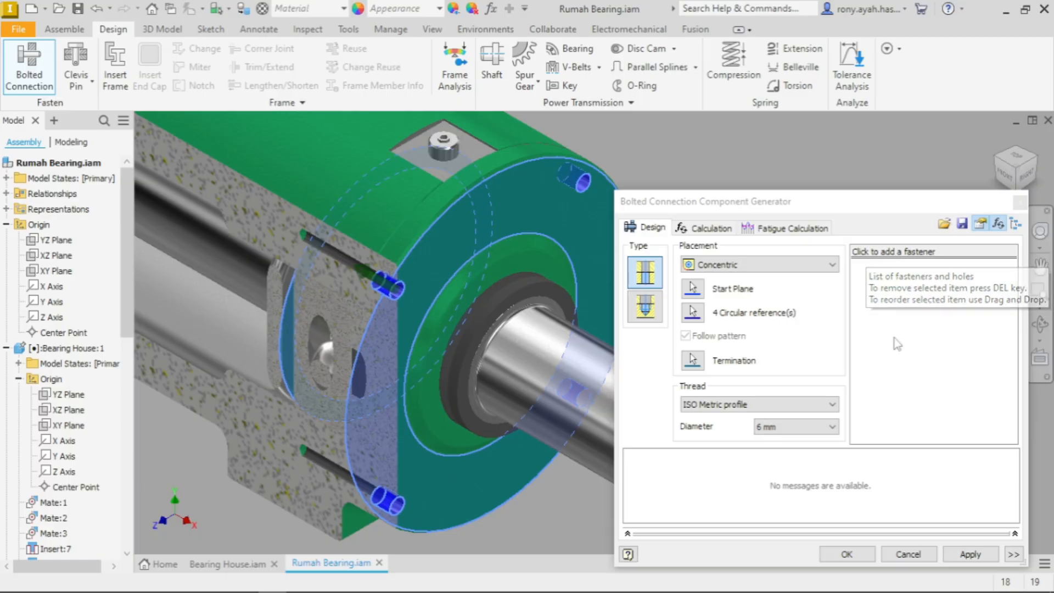
Step: Browse the JIS bolt types available as fasteners for the bolted connection
left_click(902, 252)
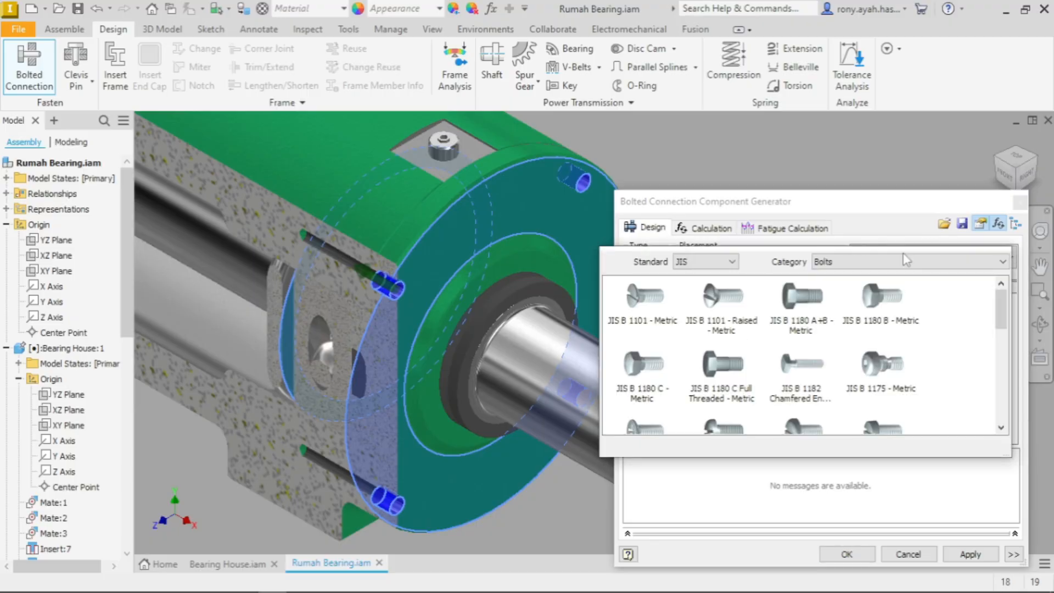
scroll(926, 378, "down", 3)
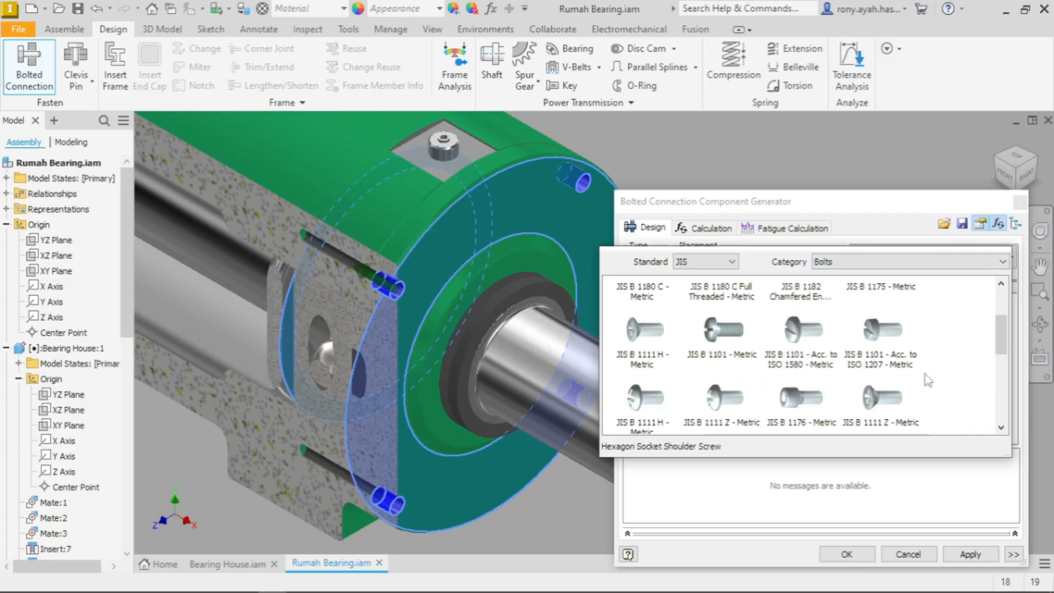
scroll(927, 378, "down", 2)
scroll(927, 378, "down", 2)
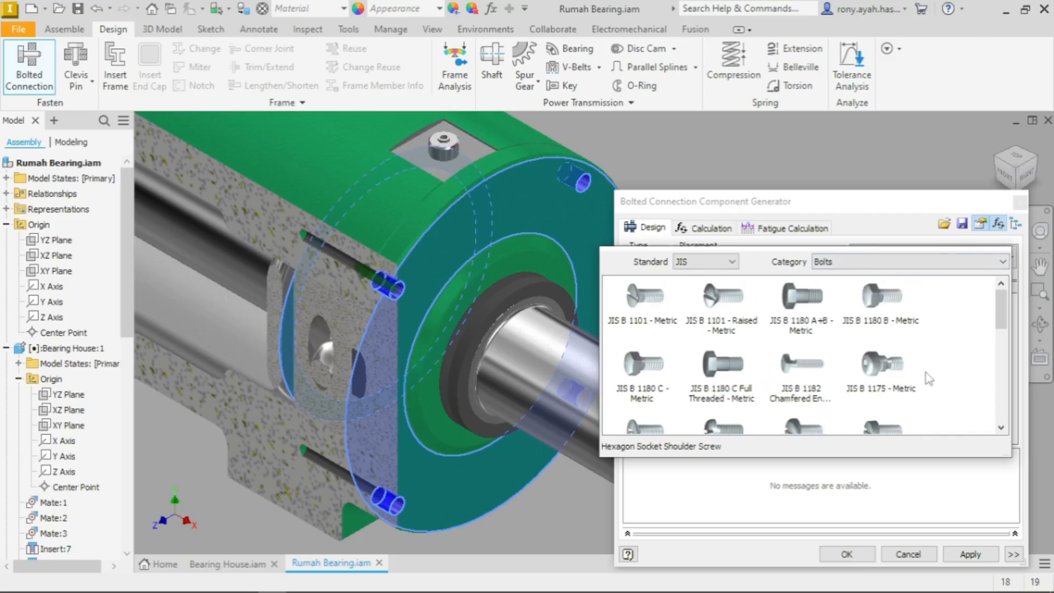
mouse_move(1001, 313)
left_mouse_down()
mouse_move(1000, 409)
mouse_move(1000, 293)
left_mouse_up()
left_click(880, 296)
left_click(801, 296)
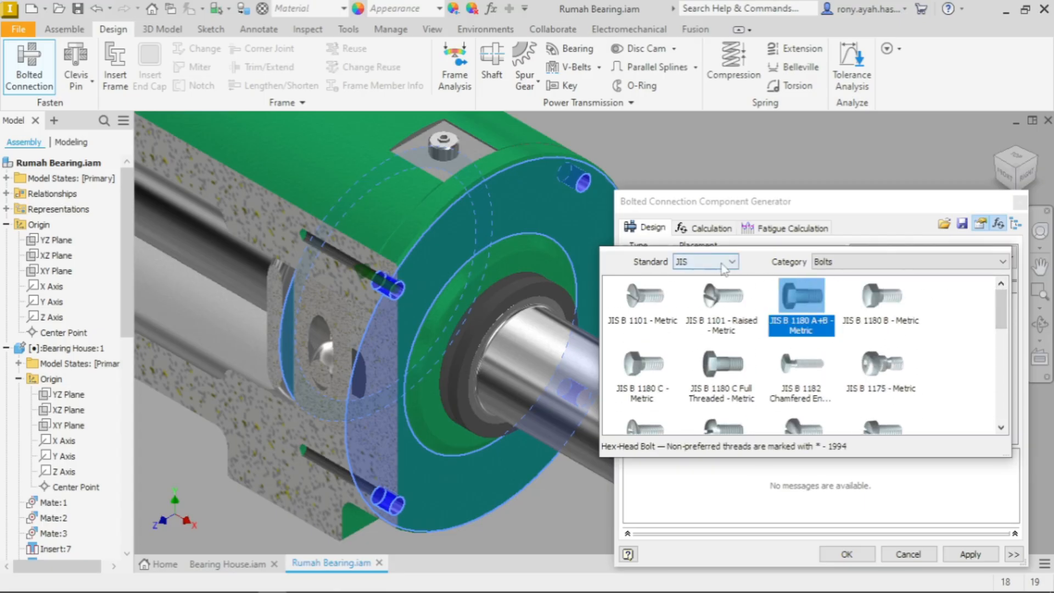
Step: List bolts from all standards and add an ISO 4762 hexagon socket head cap screw to the connection
left_click(731, 262)
left_click(723, 275)
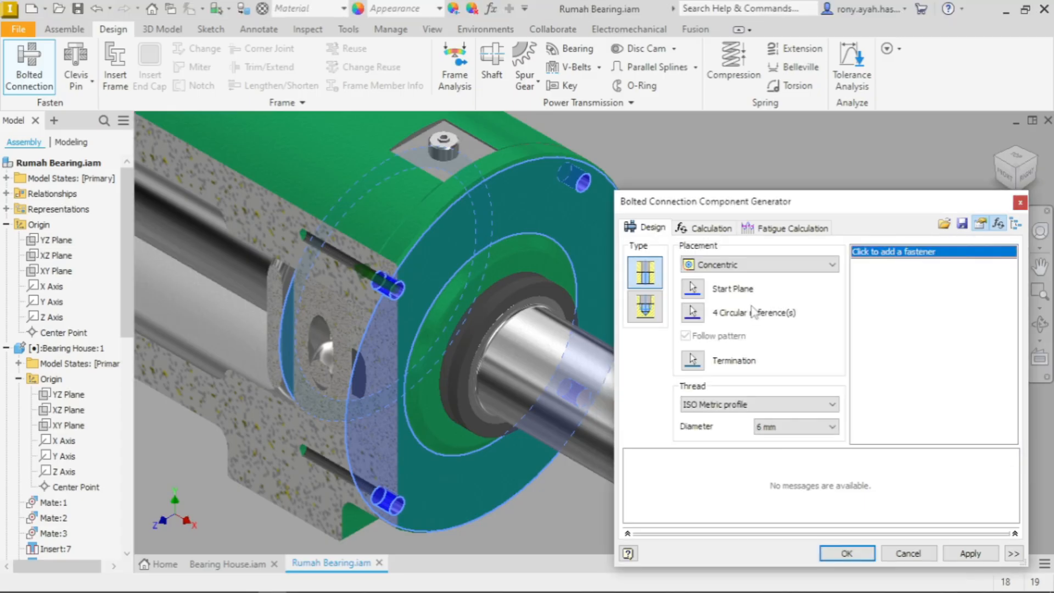
left_click(944, 254)
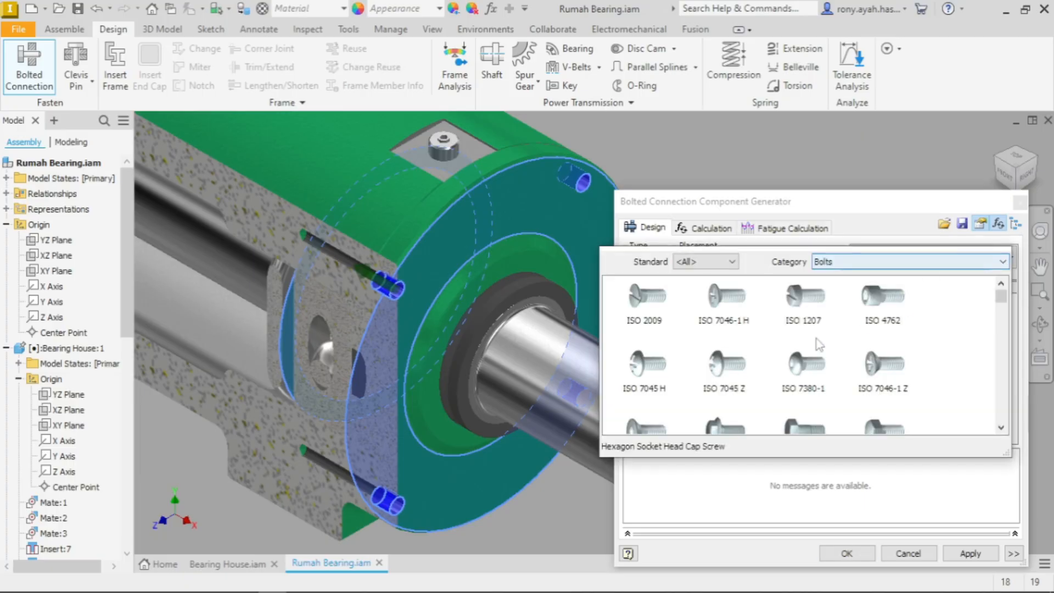
left_click(900, 327)
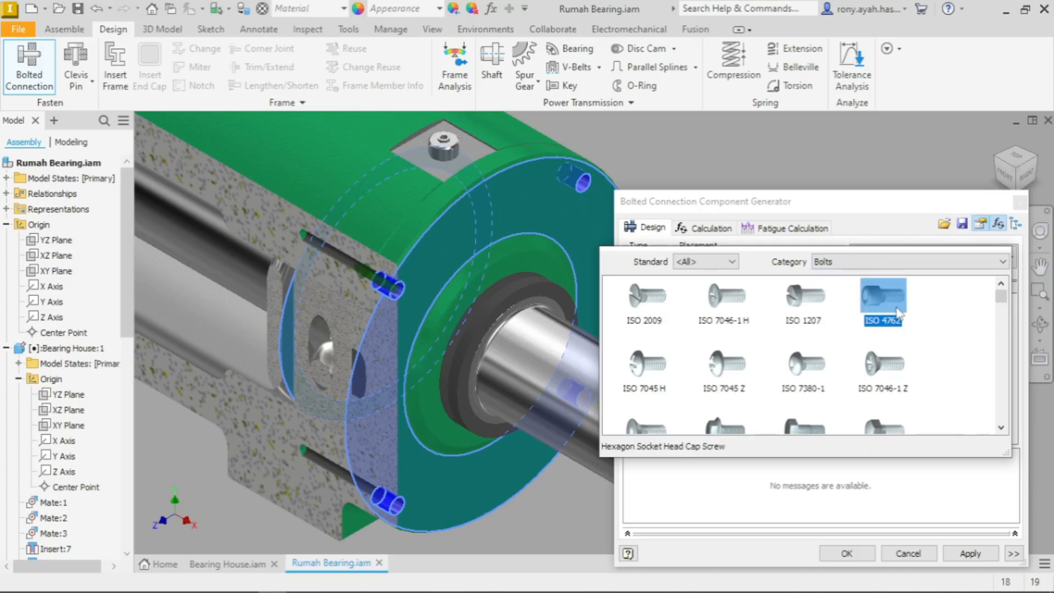
left_click(897, 310)
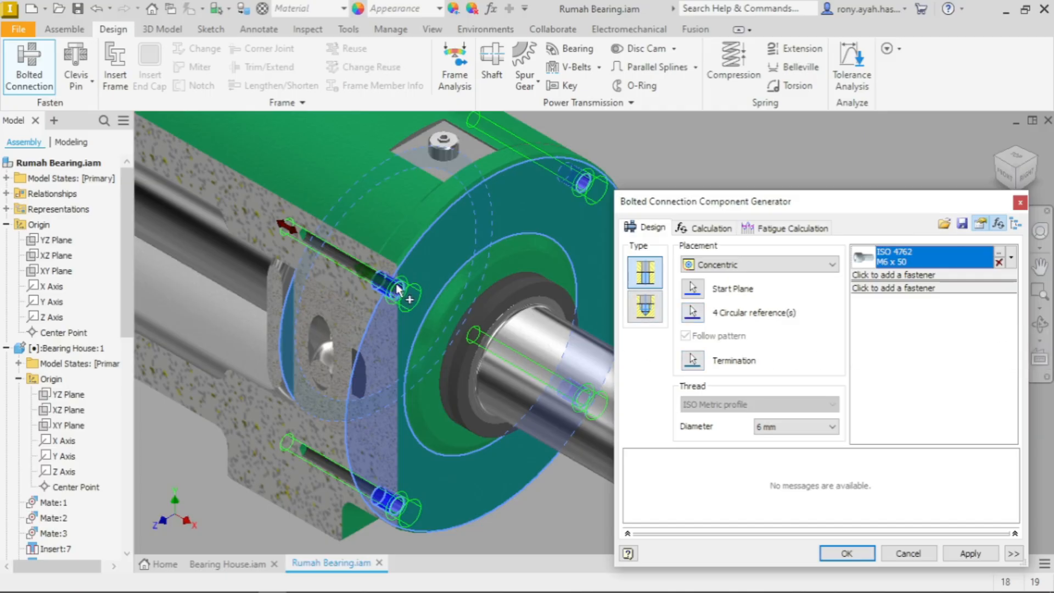
Step: Shorten the ISO 4762 screw to M6 x 40 to fit within the threaded hole's depth
scroll(401, 290, "down", 3)
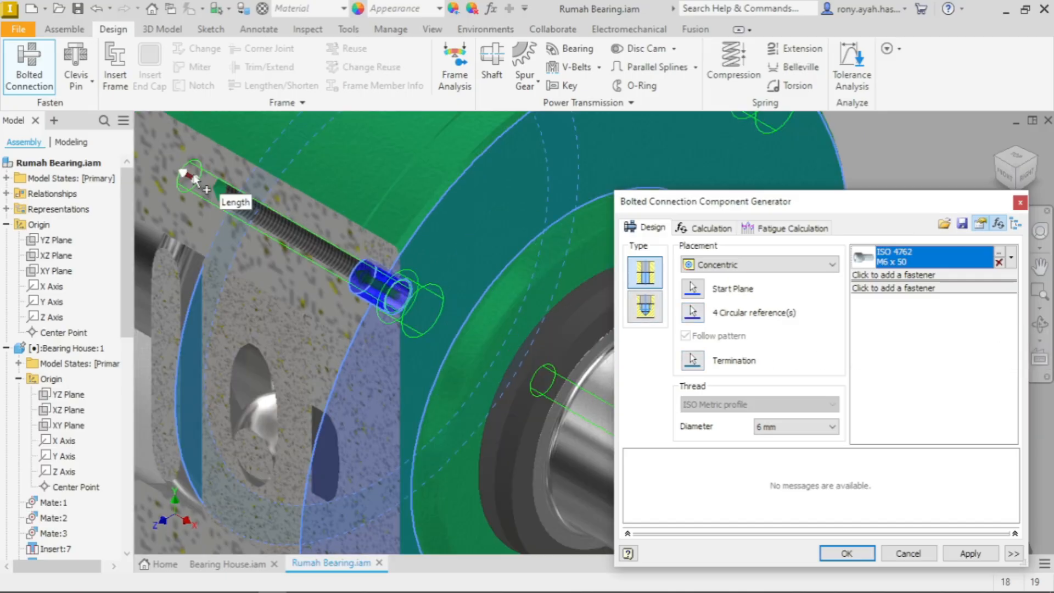
left_click(1005, 174)
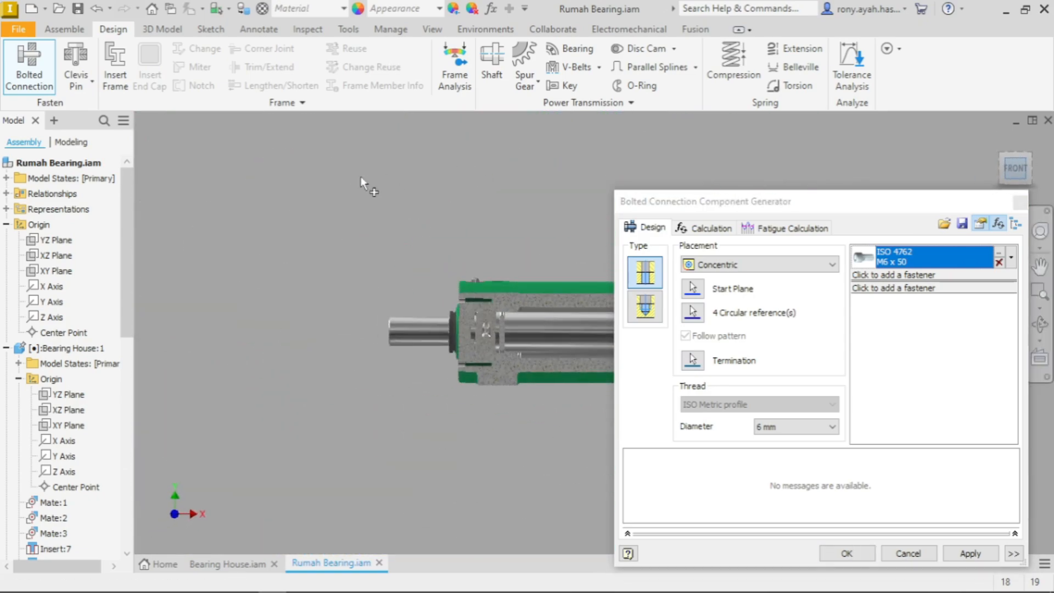
scroll(464, 226, "down", 5)
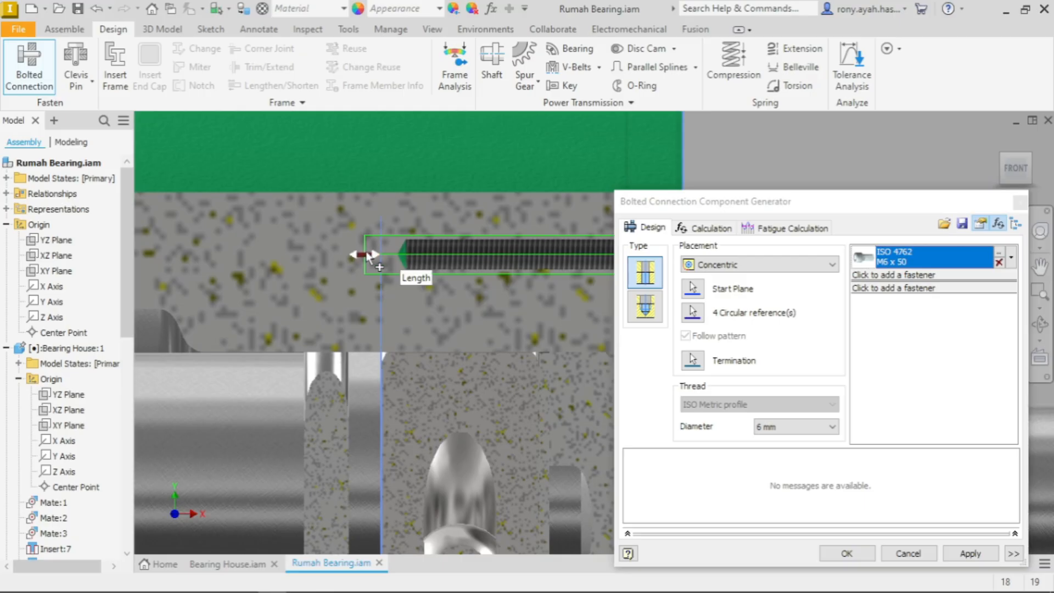
left_click_drag(365, 254, 398, 255)
scroll(476, 236, "up", 3)
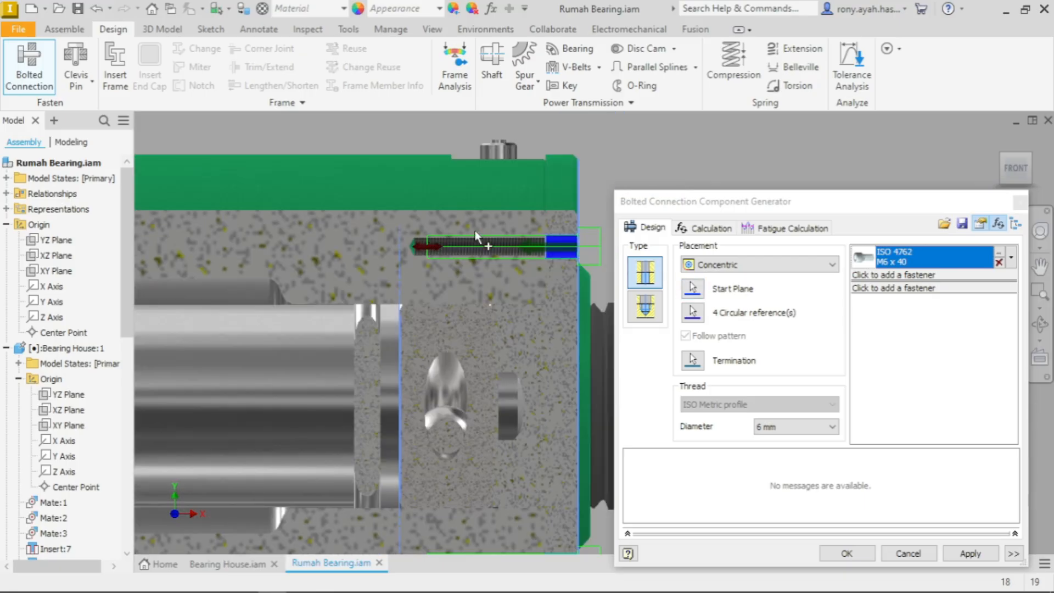
Step: Add a JIS B 1251 spring washer to the bolted connection beneath the ISO 4762 M6 x 40 screw
left_click(868, 275)
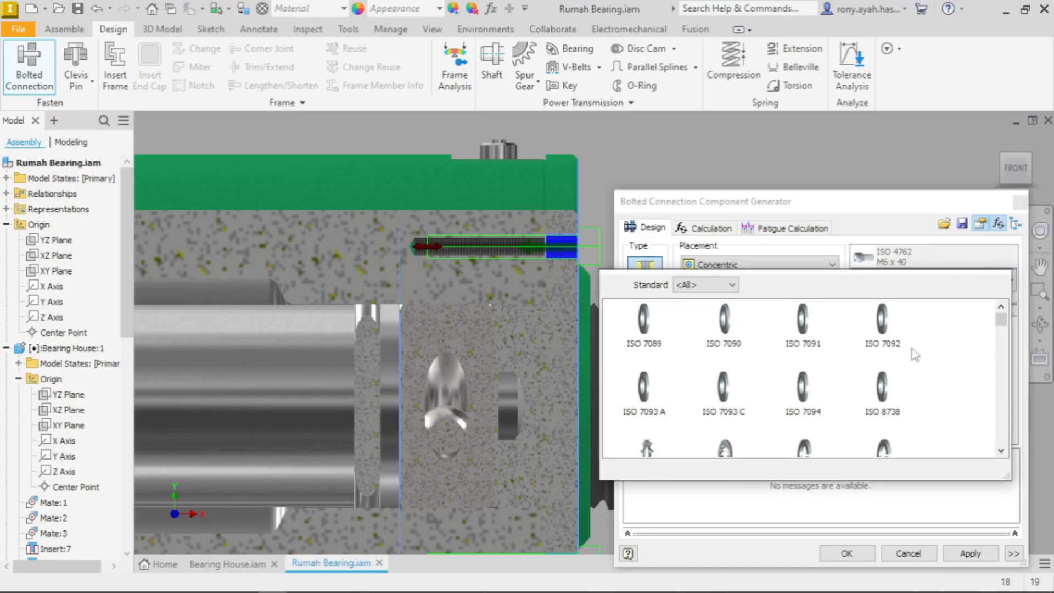
scroll(911, 348, "down", 2)
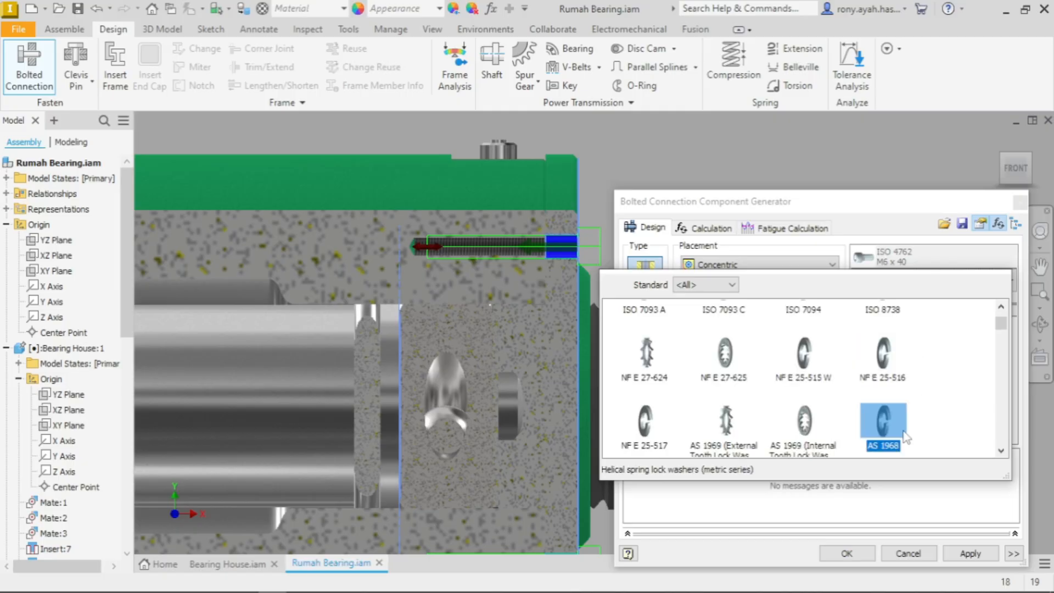
scroll(935, 382, "up", 2)
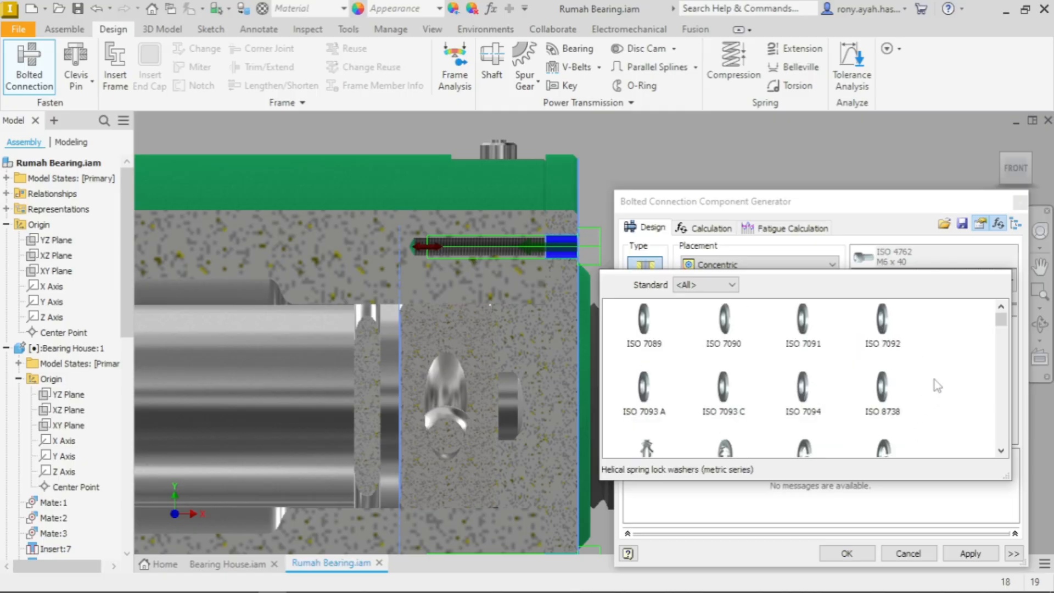
scroll(936, 386, "down", 2)
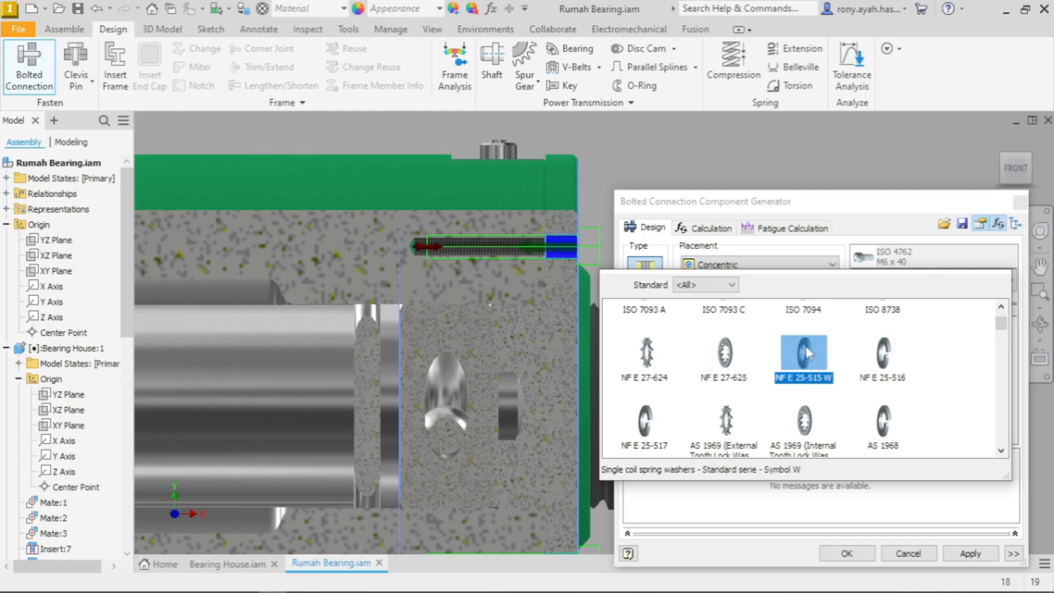
scroll(806, 353, "up", 2)
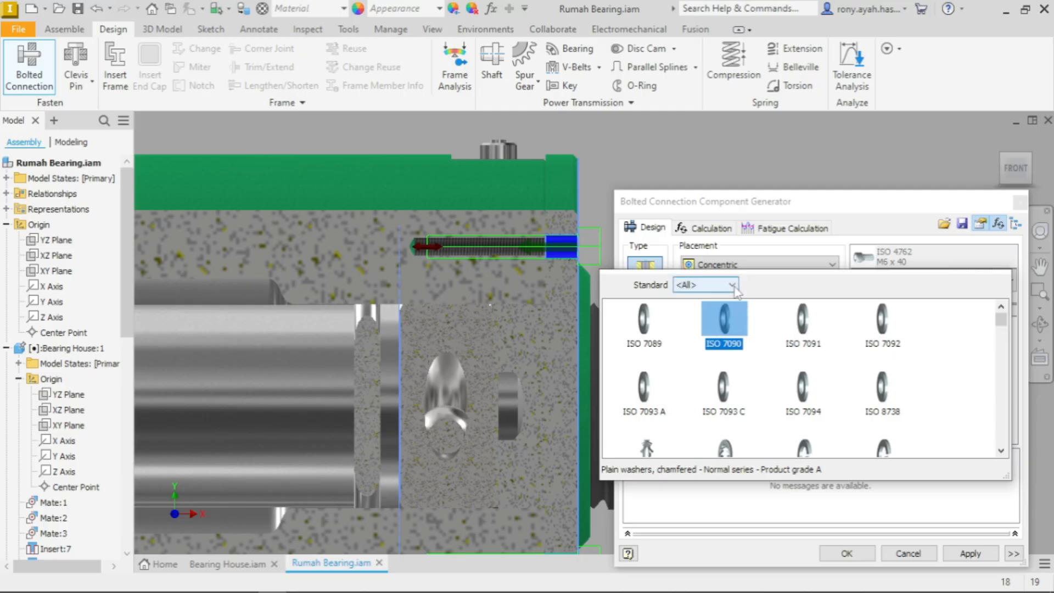
left_click(731, 285)
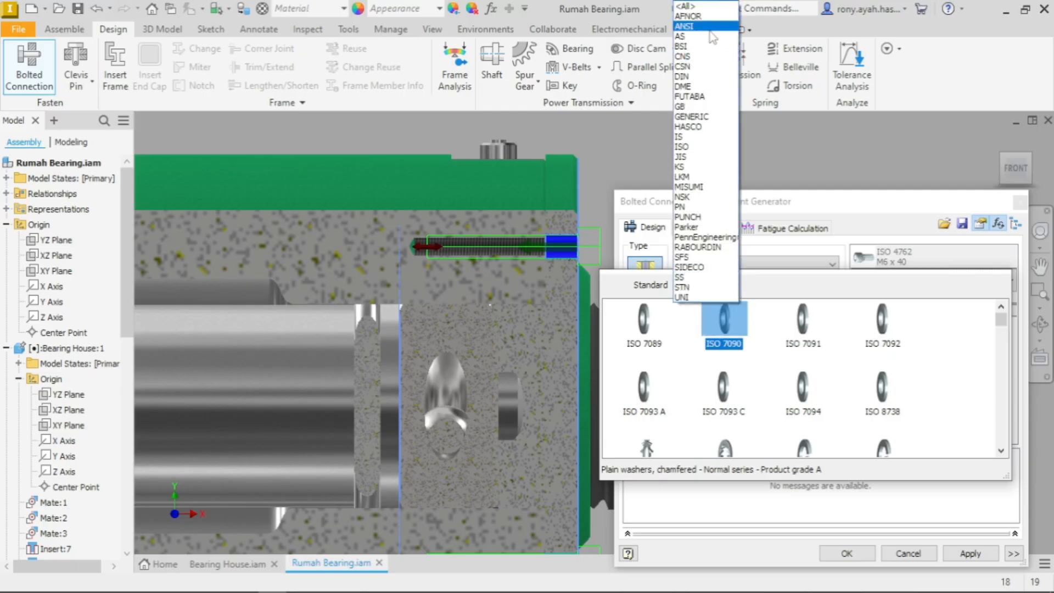
left_click(705, 158)
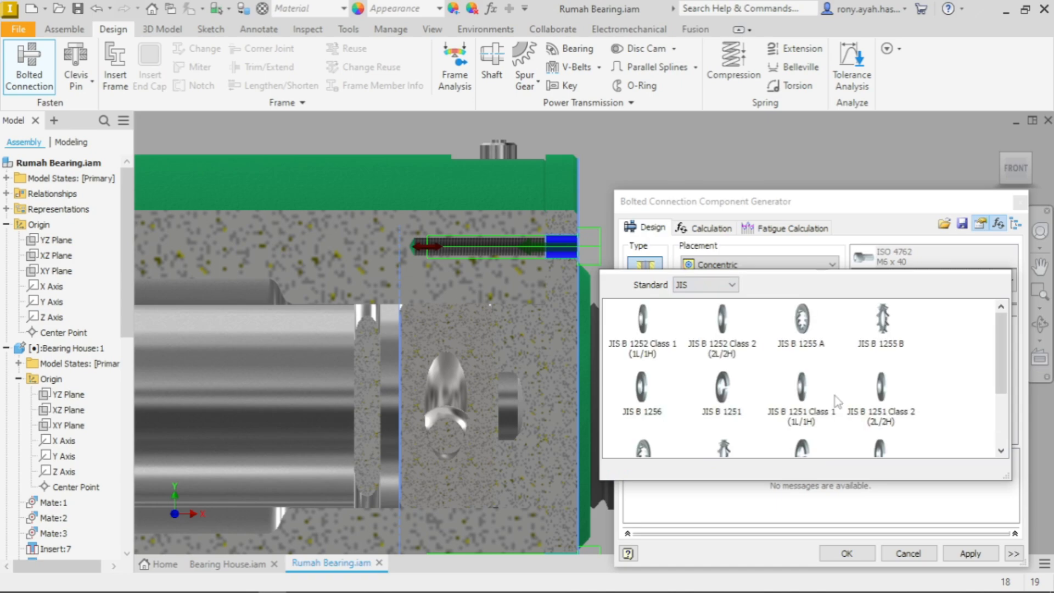
left_click(722, 398)
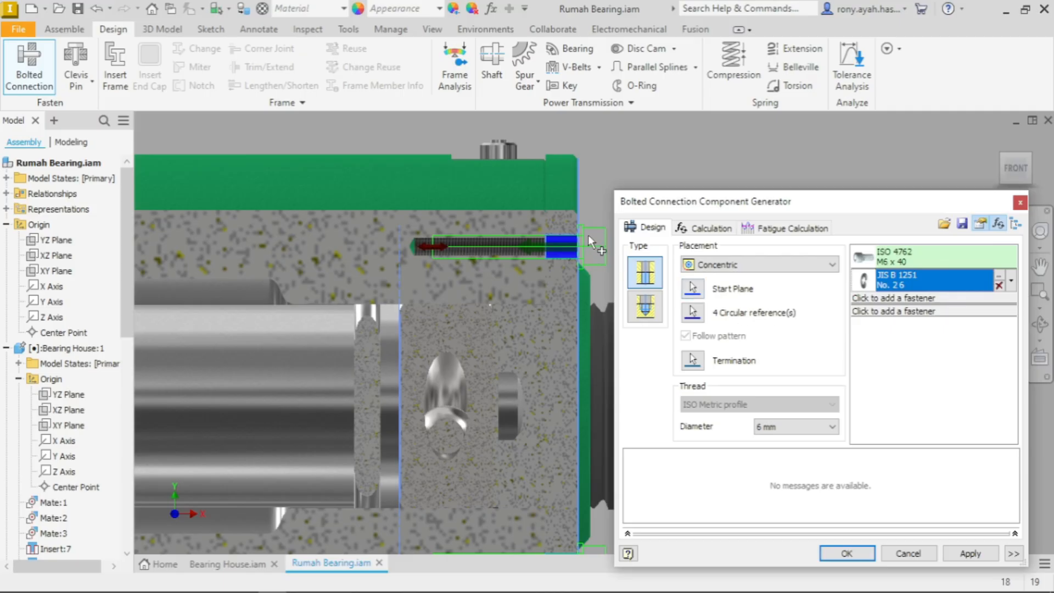
Step: Check the fastener preview in all four end-face holes and generate the bolted connection
scroll(473, 206, "down", 3)
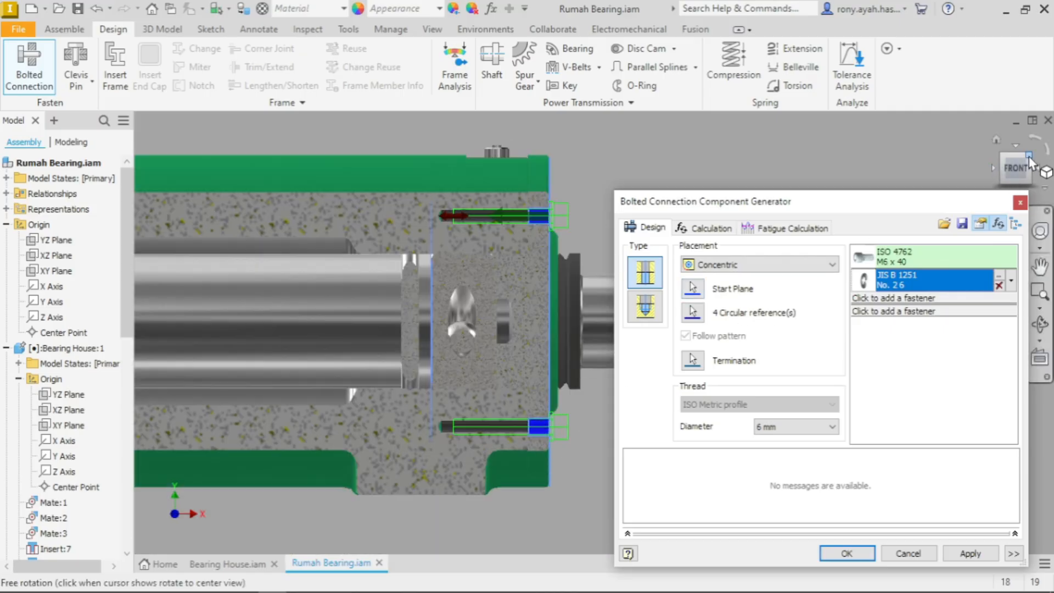
left_click(996, 140)
scroll(561, 253, "up", 3)
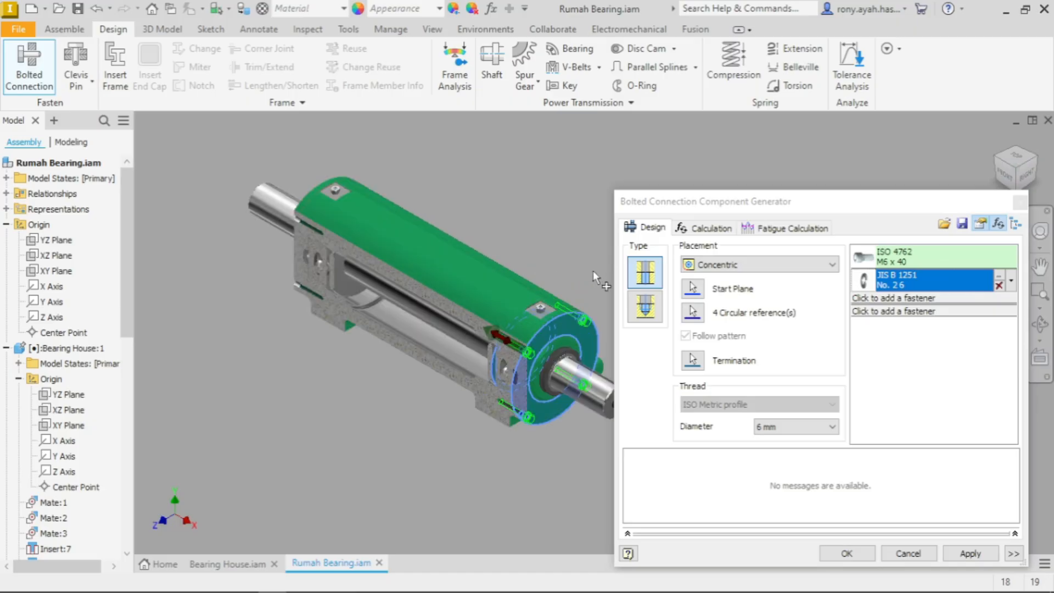
scroll(358, 200, "down", 2)
scroll(495, 233, "up", 4)
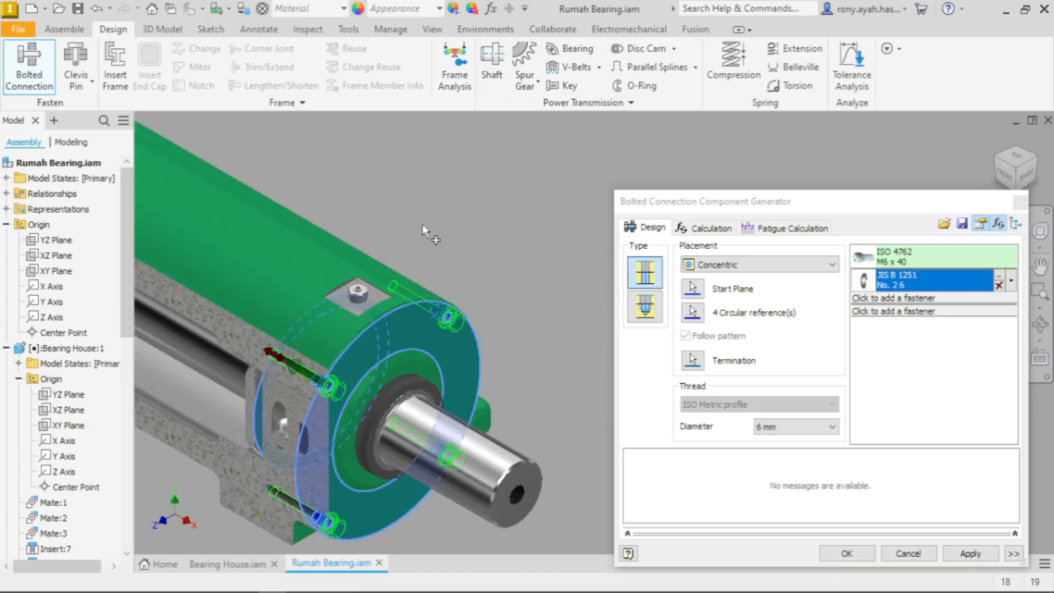
left_click(847, 553)
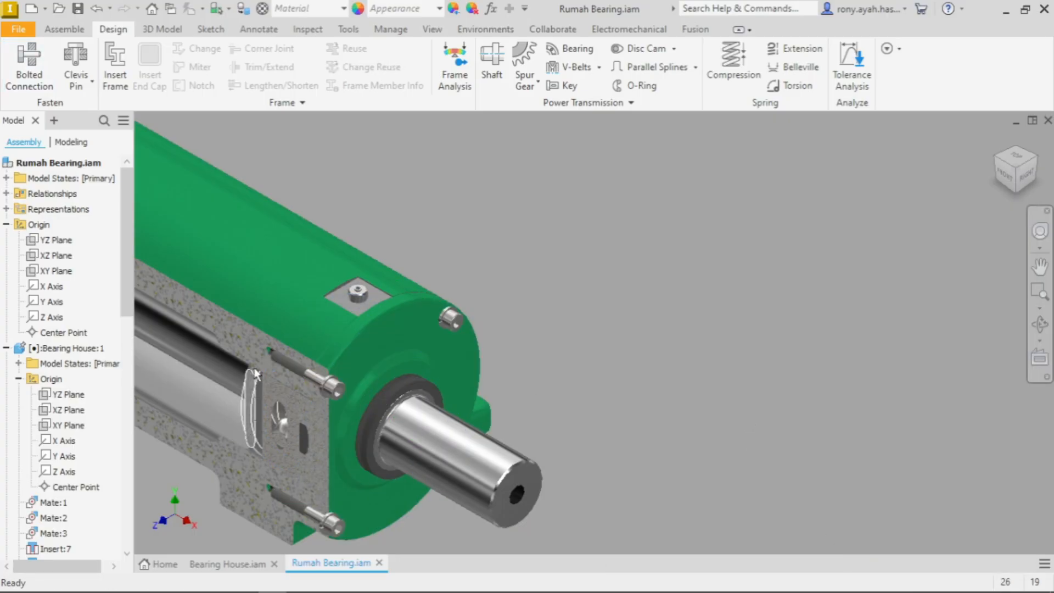
Step: Begin a second bolted connection with the outer end face at the opposite end of the bearing house as its start plane
scroll(250, 366, "up", 4)
scroll(801, 229, "down", 3)
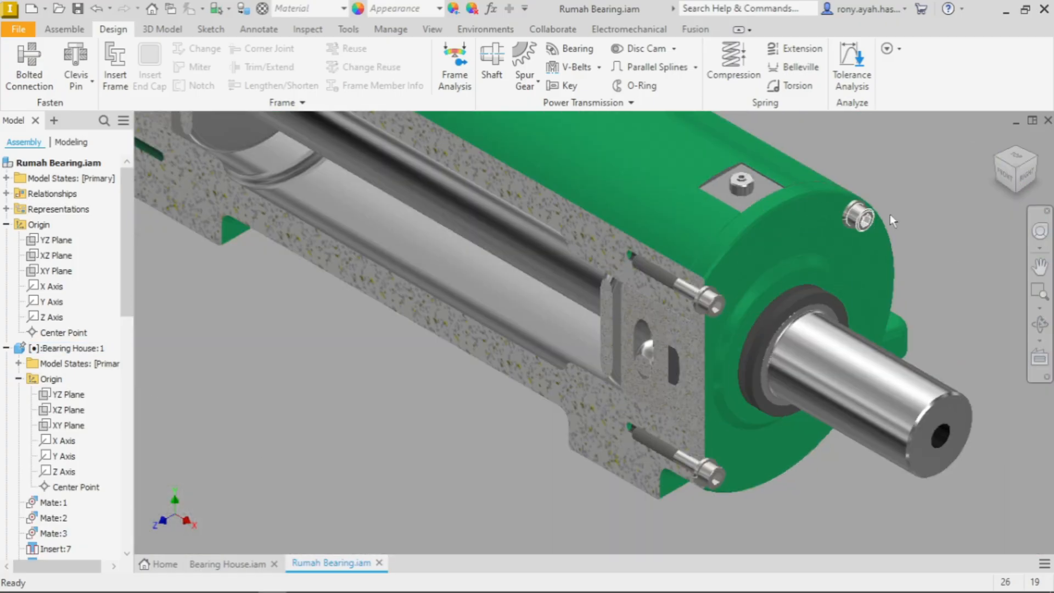
left_click(995, 159)
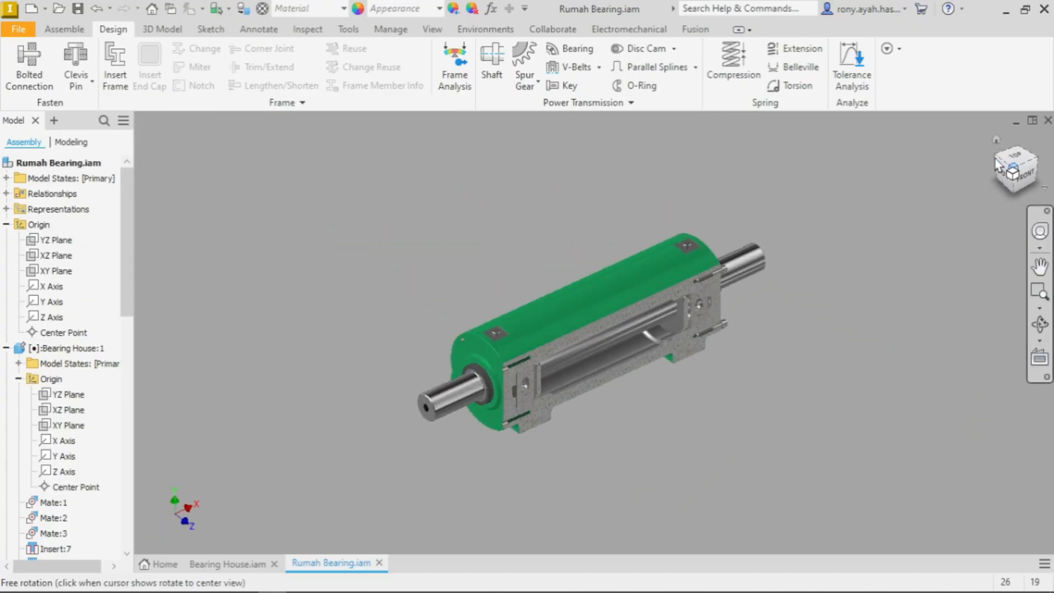
scroll(494, 373, "up", 5)
scroll(400, 279, "down", 4)
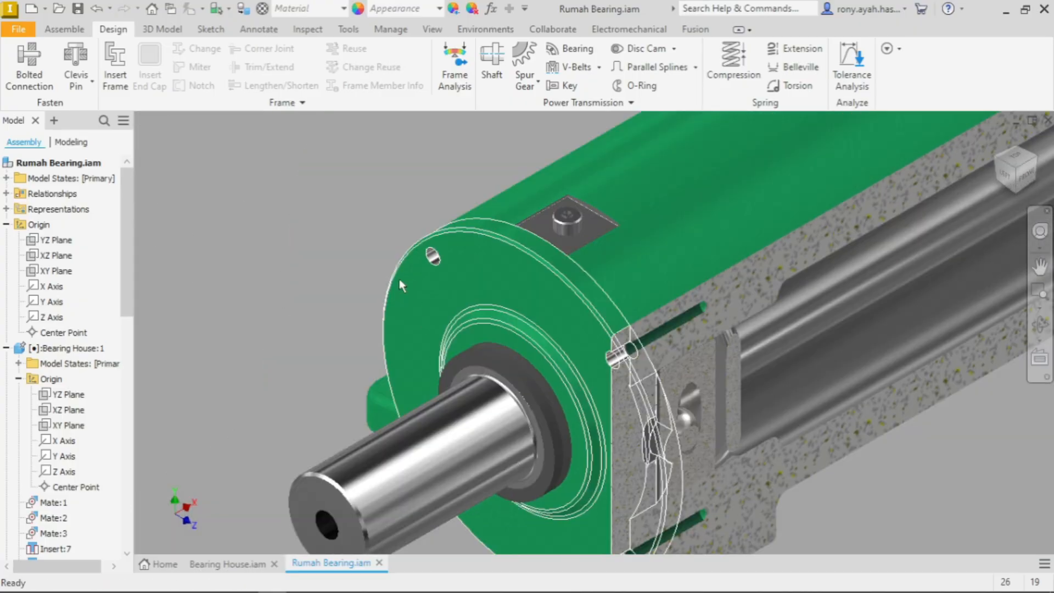
scroll(389, 227, "up", 3)
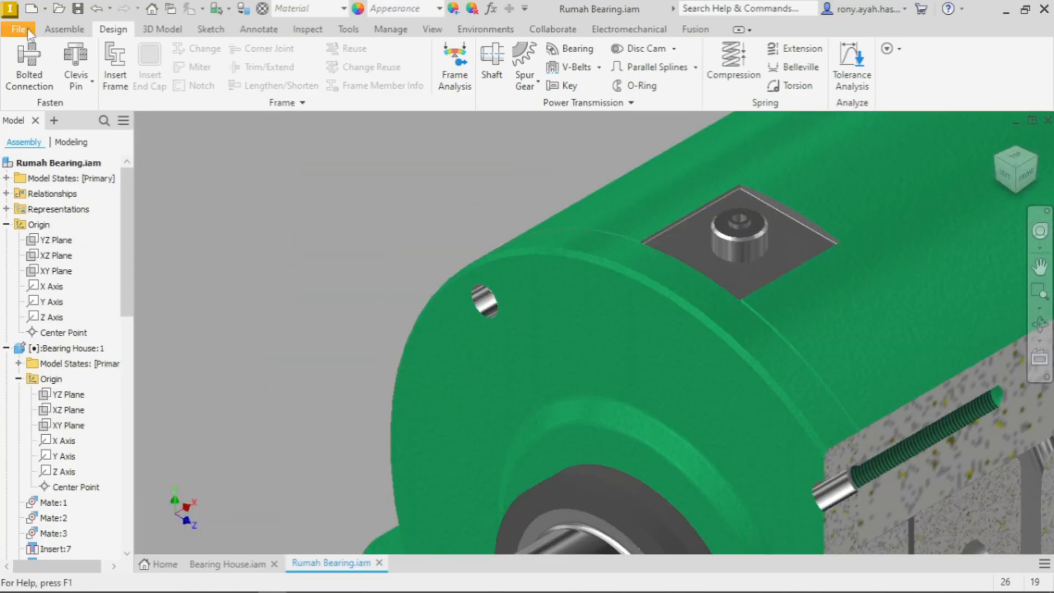
left_click(29, 66)
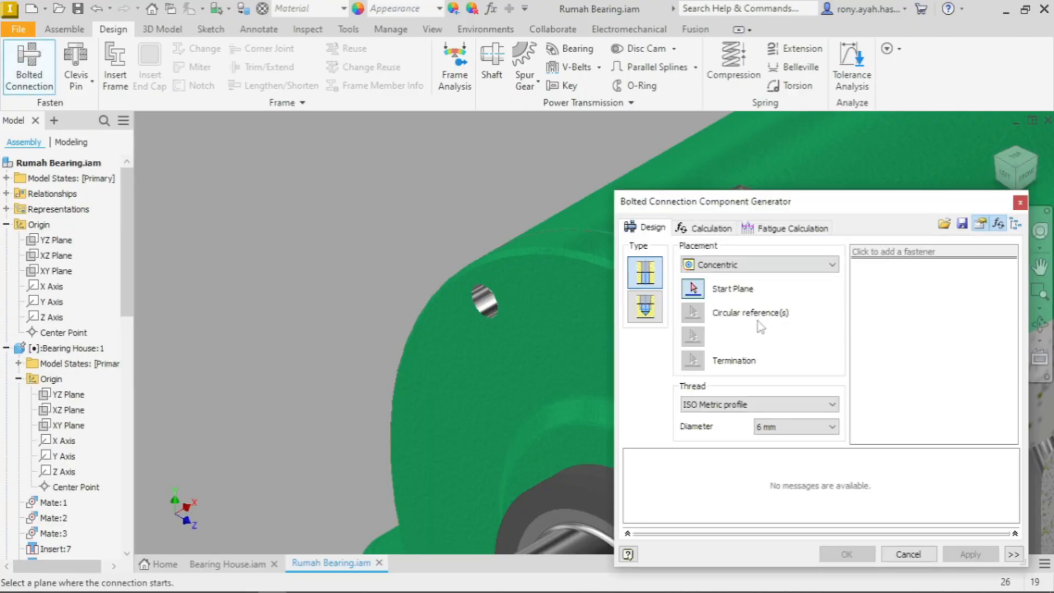
left_click(553, 343)
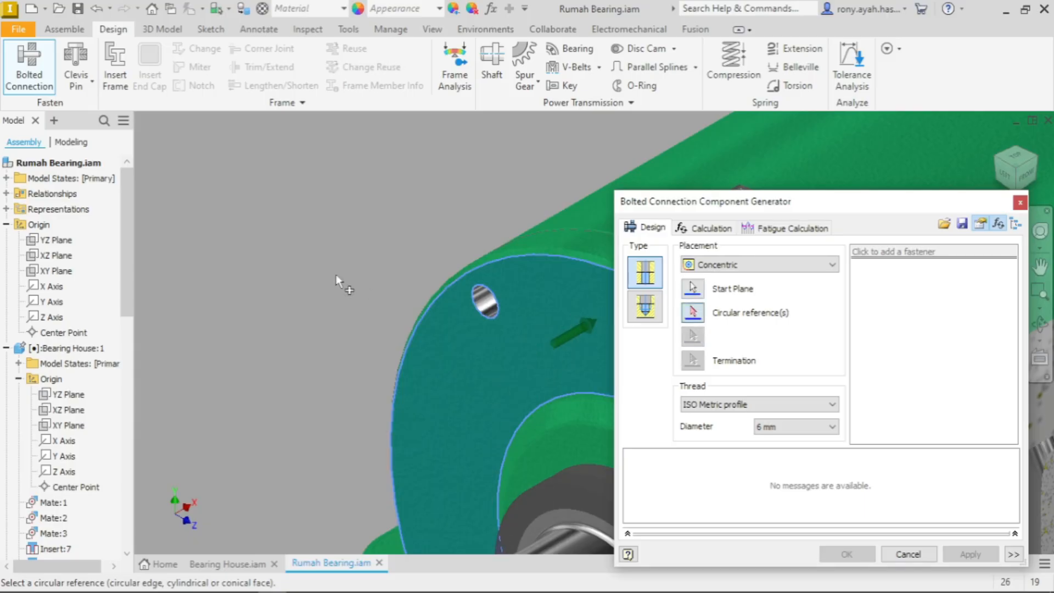
Step: Pick the two upper holes in the start face as circular references for the concentric placement
scroll(335, 275, "down", 3)
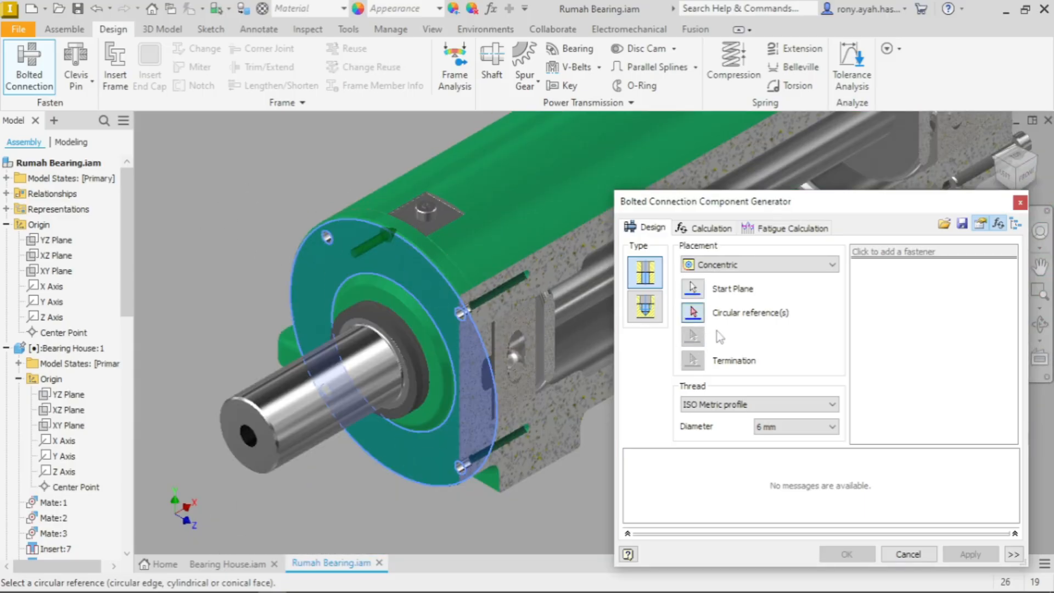
scroll(396, 251, "up", 2)
left_click(258, 227)
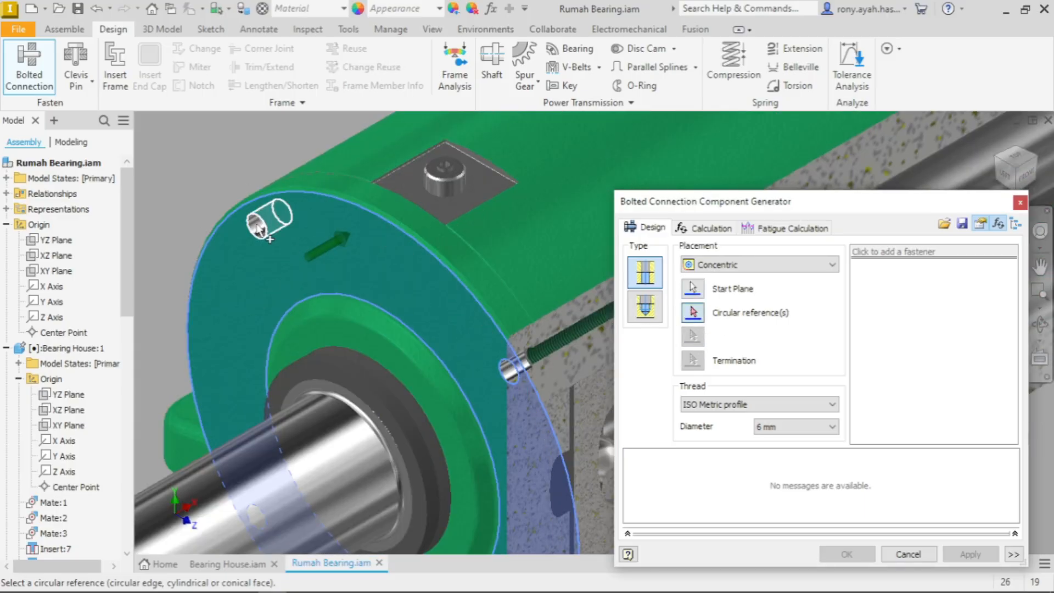
left_click(694, 311)
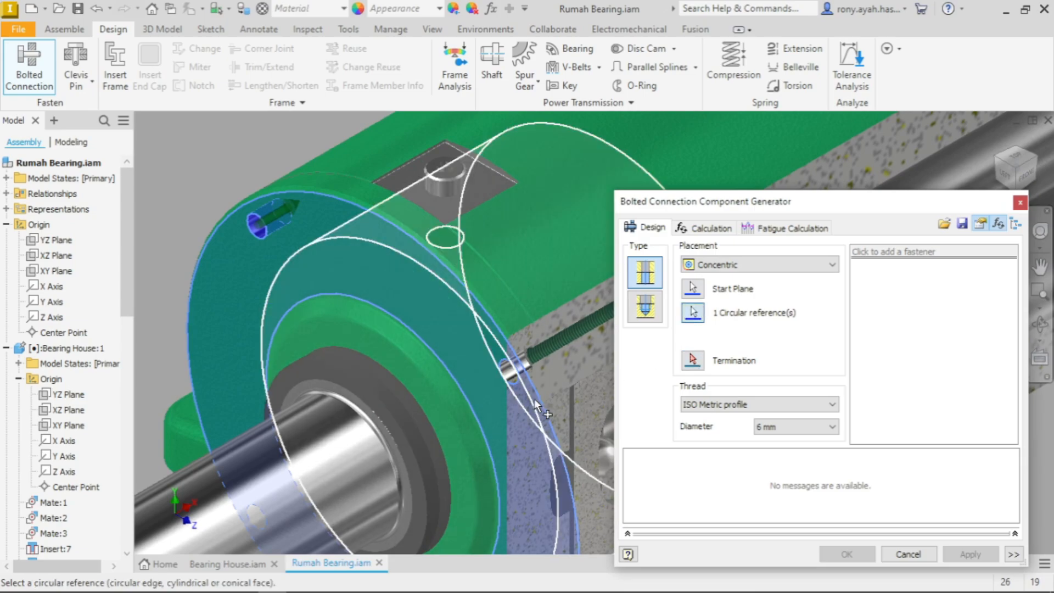
left_click(513, 369)
Step: Add the two lower holes in the start face as further circular references
left_click(691, 313)
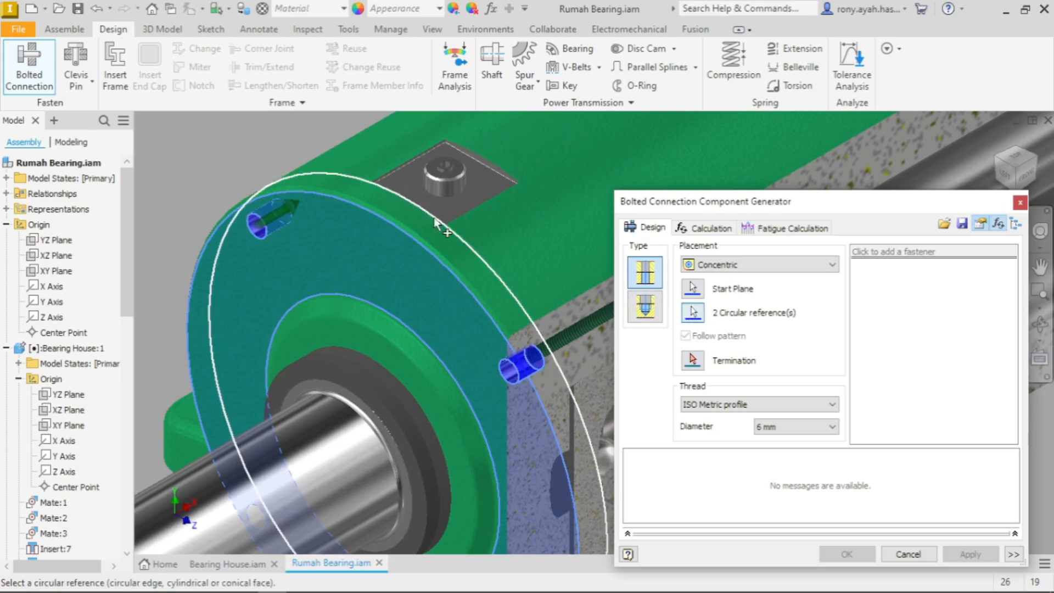
scroll(408, 362, "down", 4)
scroll(493, 354, "up", 8)
left_click(524, 343)
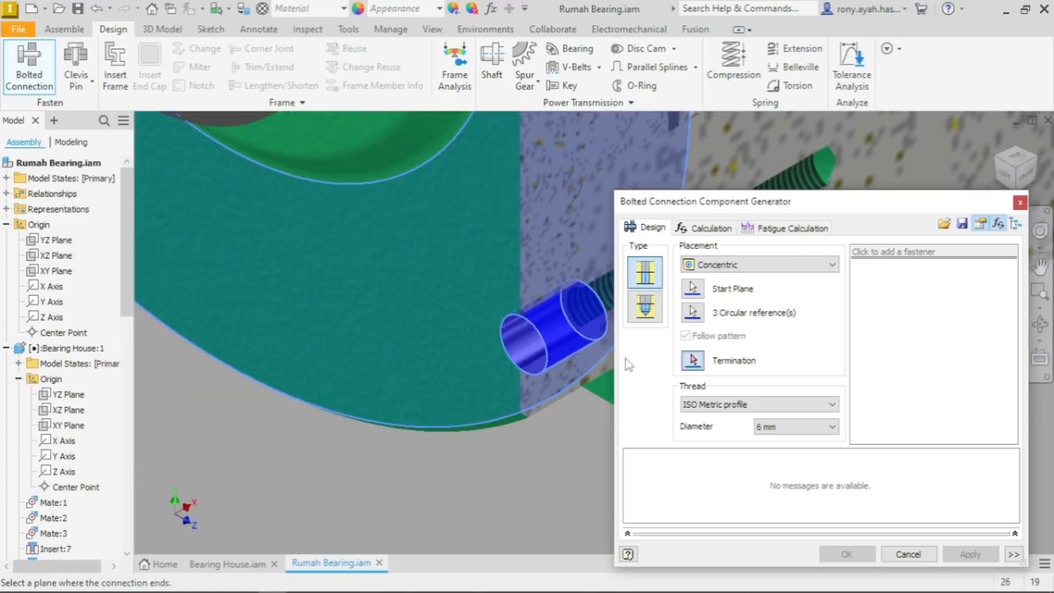
left_click(692, 318)
scroll(542, 475, "down", 5)
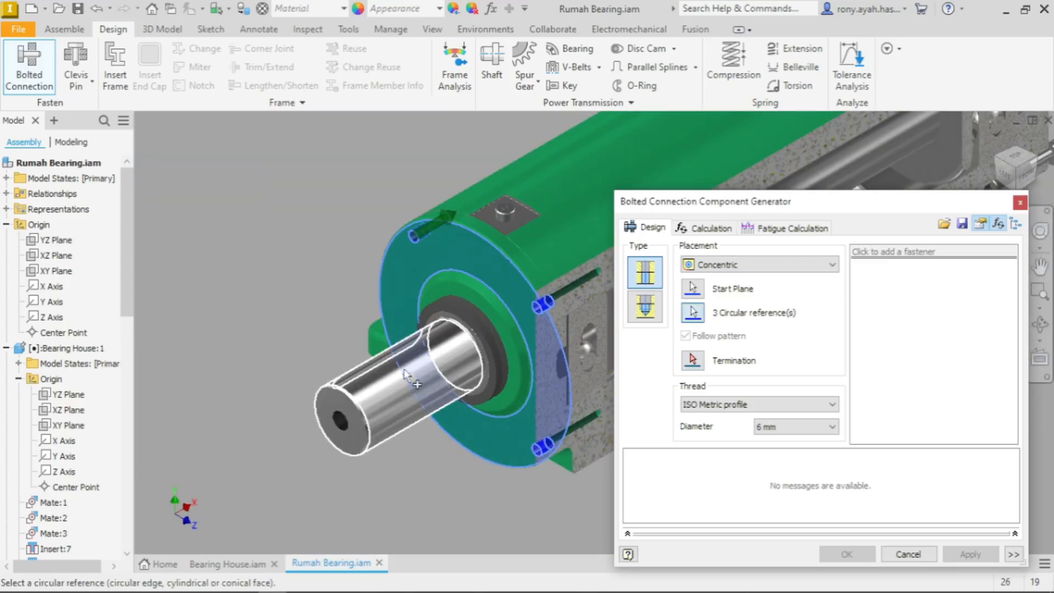
middle_click_drag(399, 469, 417, 437, "shift")
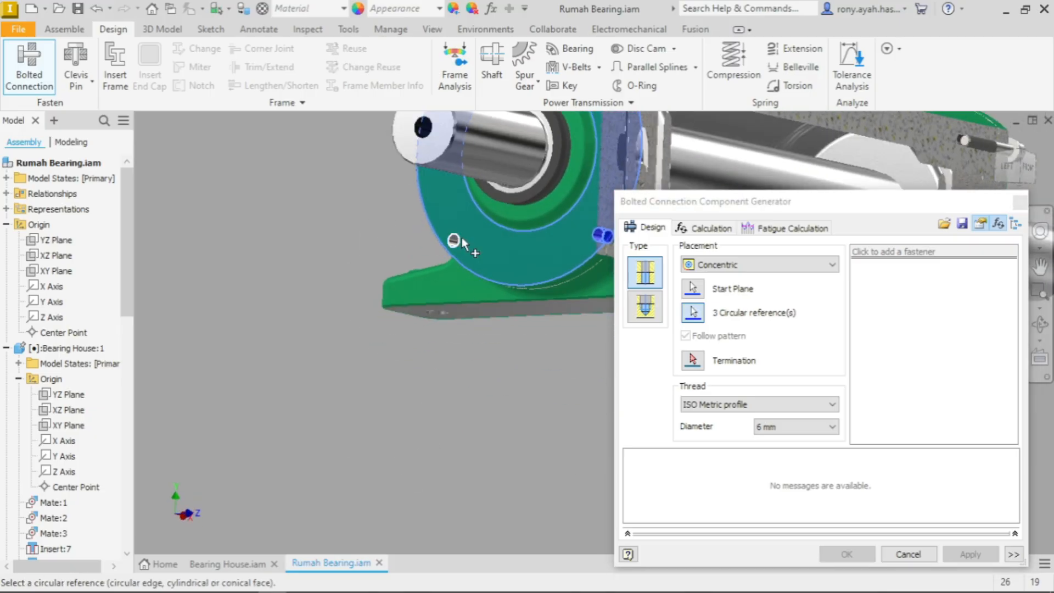
scroll(428, 248, "up", 5)
left_click(428, 248)
scroll(274, 364, "down", 4)
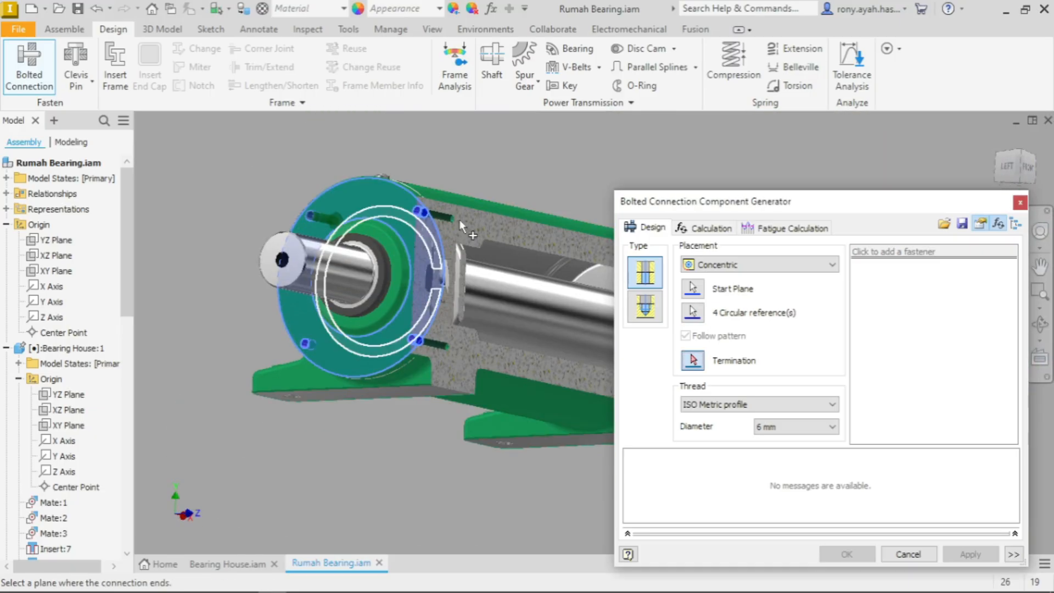
Step: Examine the four picked holes from several angles and the sectioned upper threaded hole from the front for a termination face
middle_click_drag(511, 160, 404, 178, "shift")
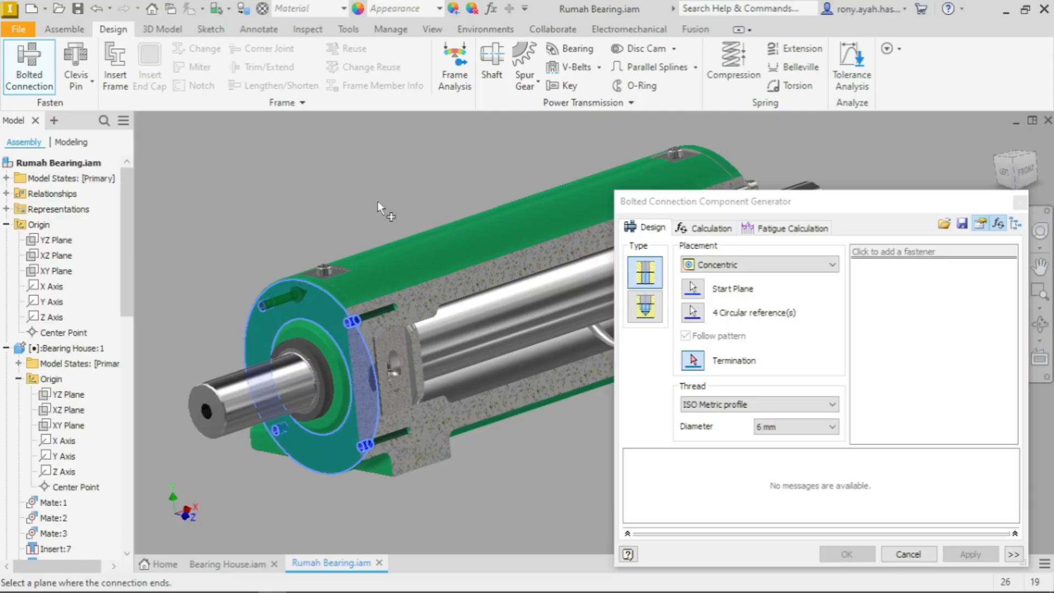
mouse_move(391, 191)
middle_mouse_down("shift")
mouse_move(382, 231)
mouse_move(395, 193)
mouse_move(413, 187)
middle_mouse_up("shift")
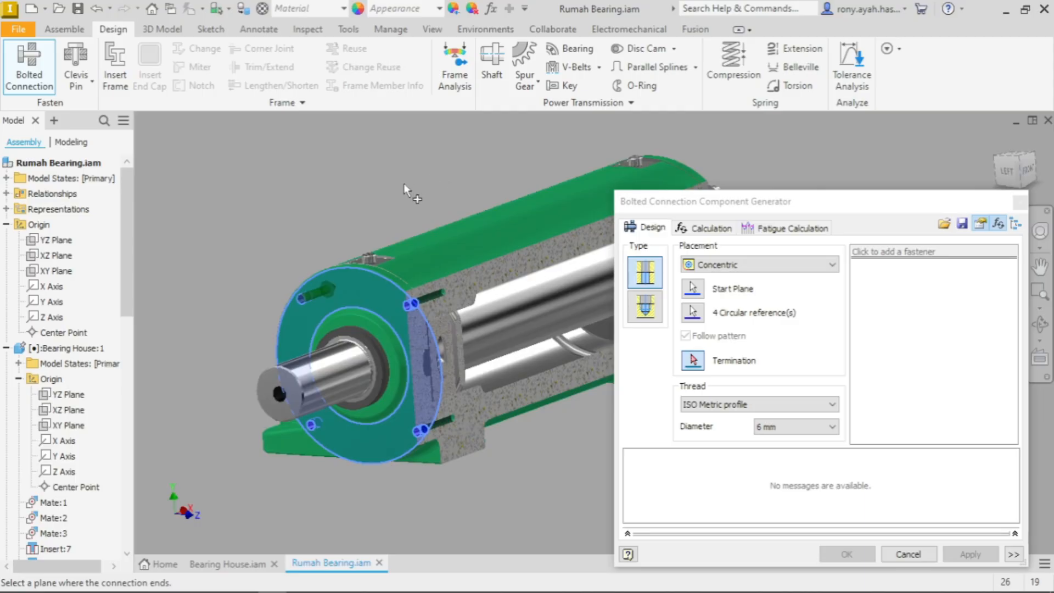
mouse_move(397, 190)
middle_mouse_down("shift")
mouse_move(376, 208)
mouse_move(404, 179)
mouse_move(425, 187)
mouse_move(375, 191)
mouse_move(378, 210)
middle_mouse_up("shift")
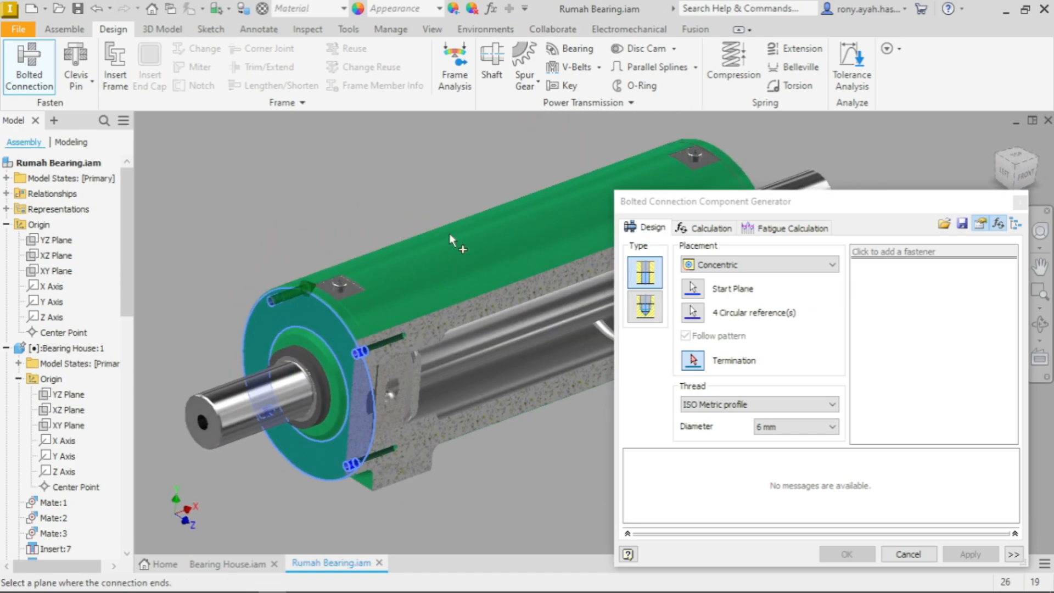
left_click(1040, 328)
left_click_drag(517, 287, 485, 263)
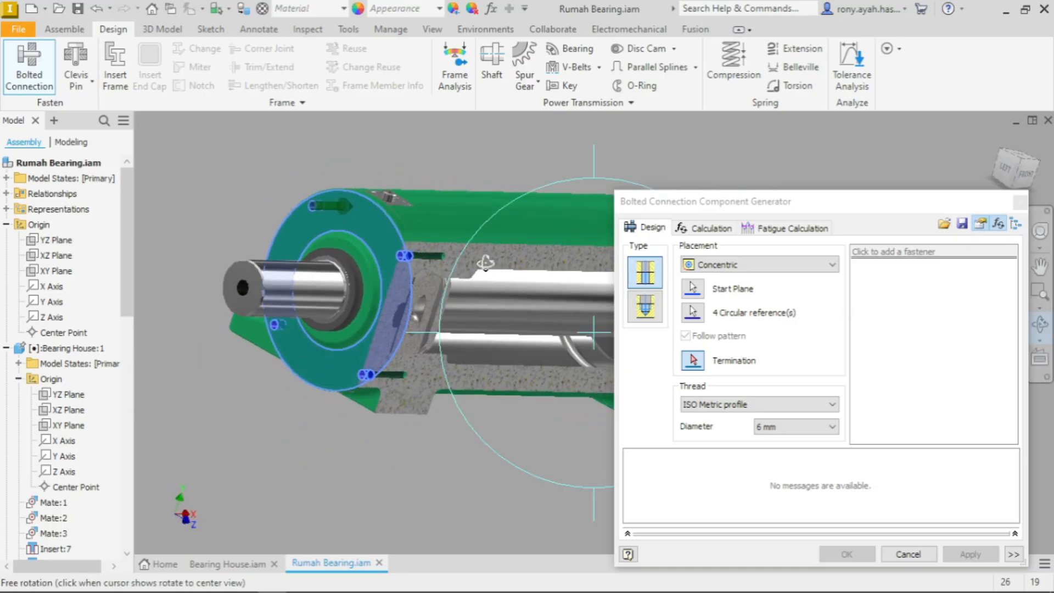
left_click(1042, 328)
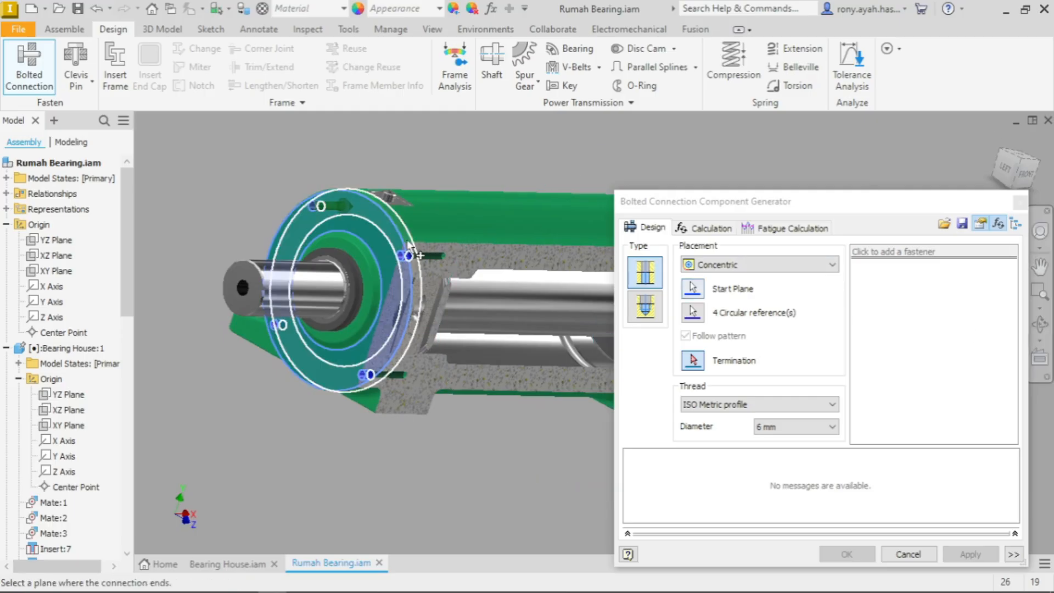
scroll(324, 212, "up", 3)
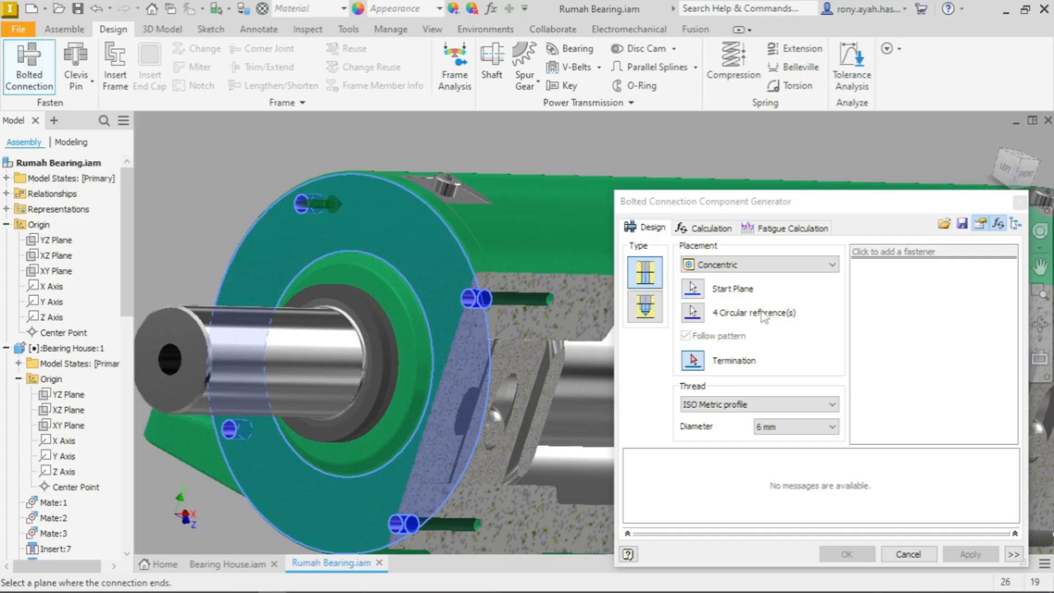
scroll(329, 204, "down", 3)
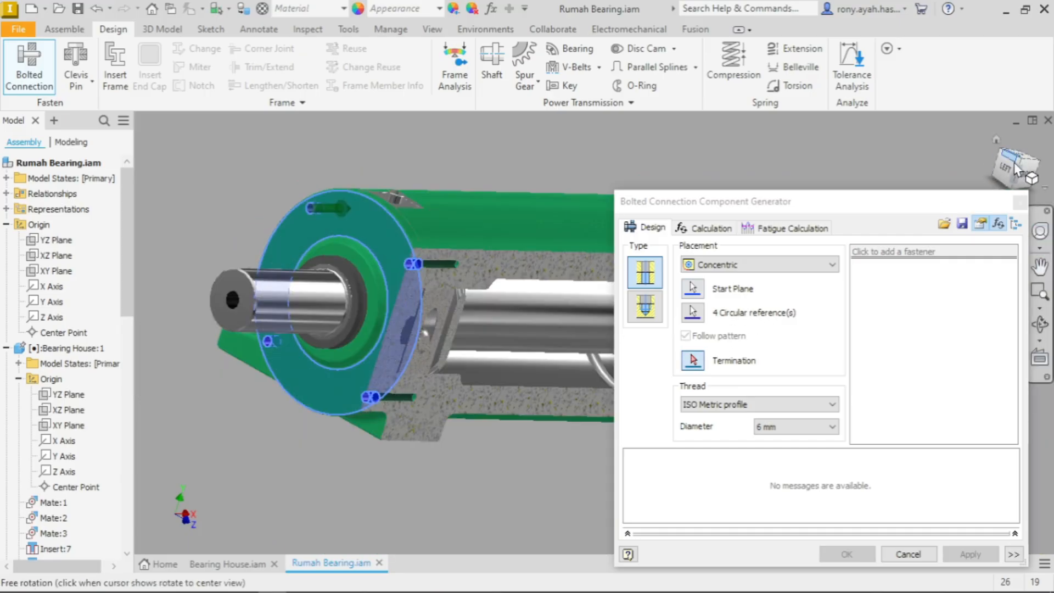
left_click(1026, 177)
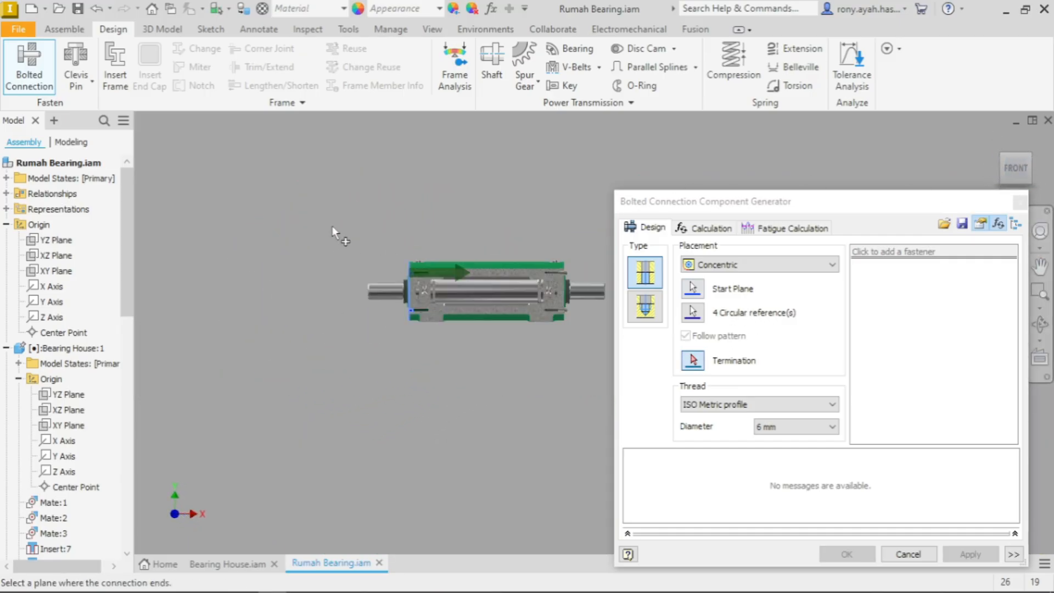
scroll(426, 274, "up", 5)
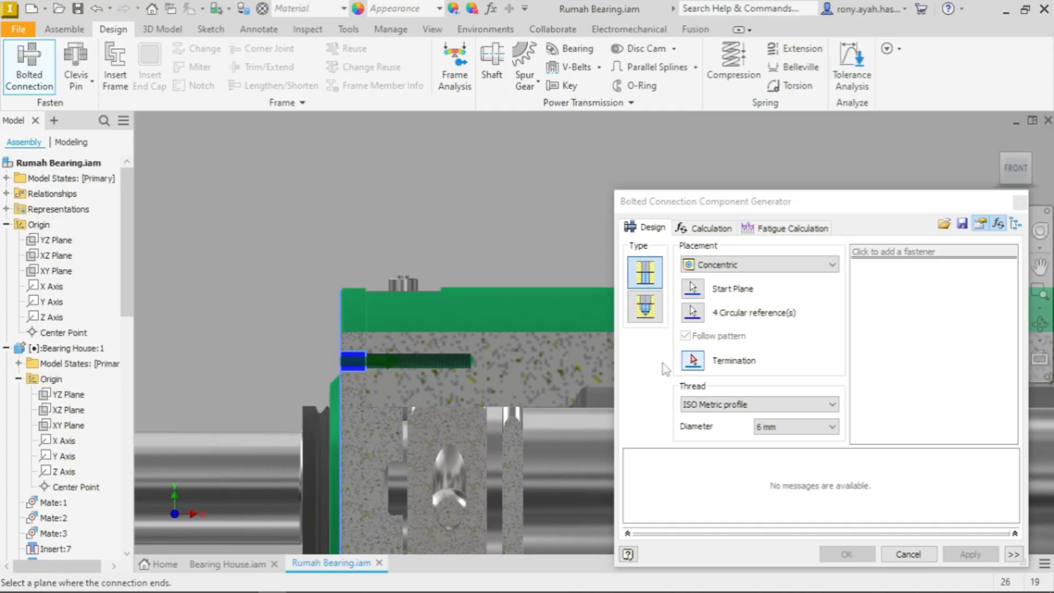
Step: Set the inner vertical face of the bearing house beyond the threaded holes as the bolted connection's termination
left_click(489, 368)
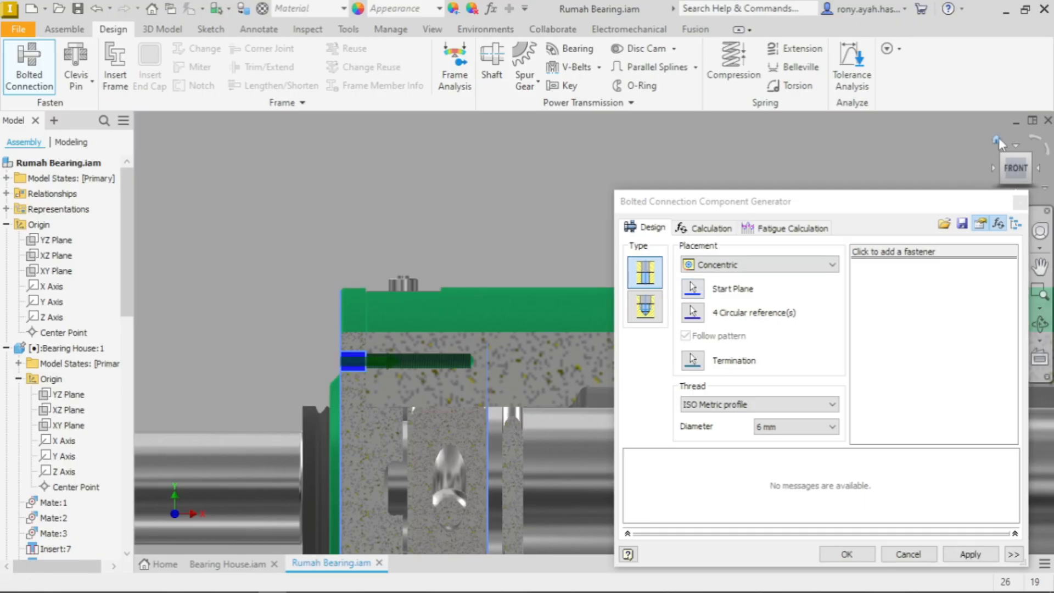
left_click(1003, 162)
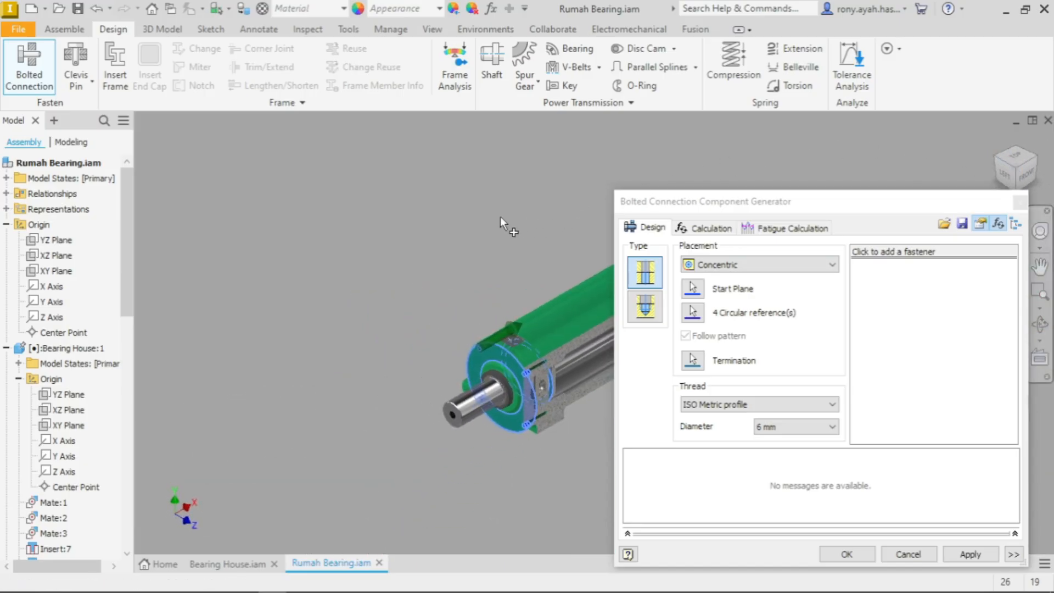
scroll(414, 232, "up", 5)
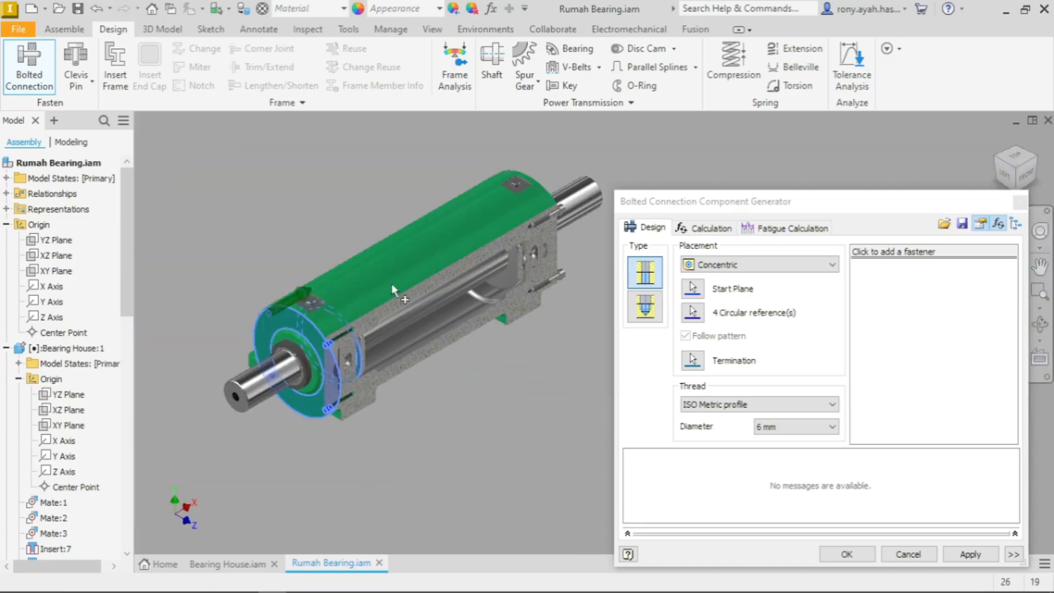
Step: Add an ISO 4762 hexagon socket head cap screw to the bolted connection
left_click(933, 252)
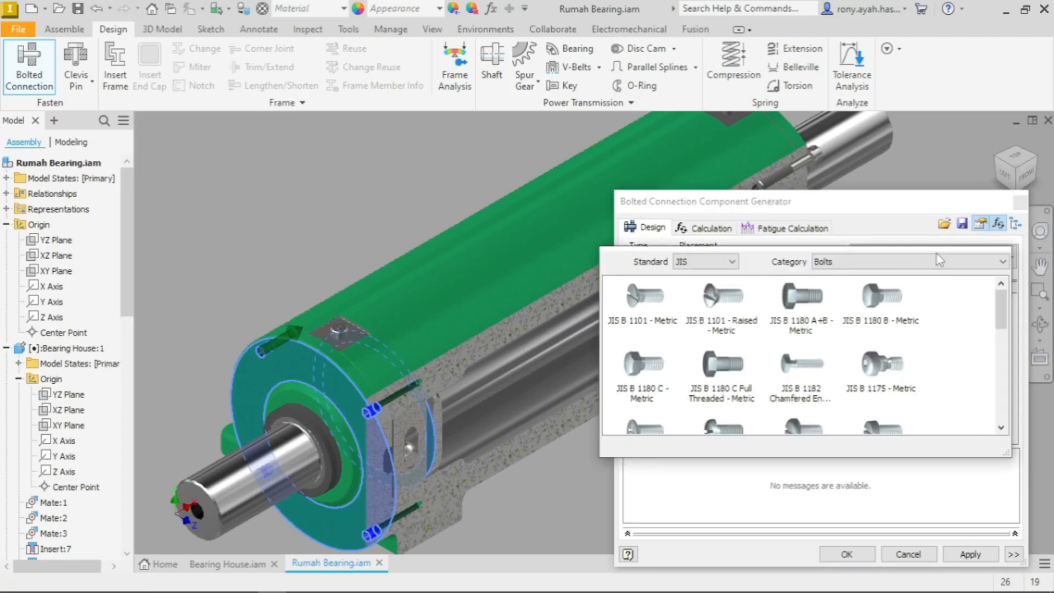
left_click(733, 263)
left_click(690, 417)
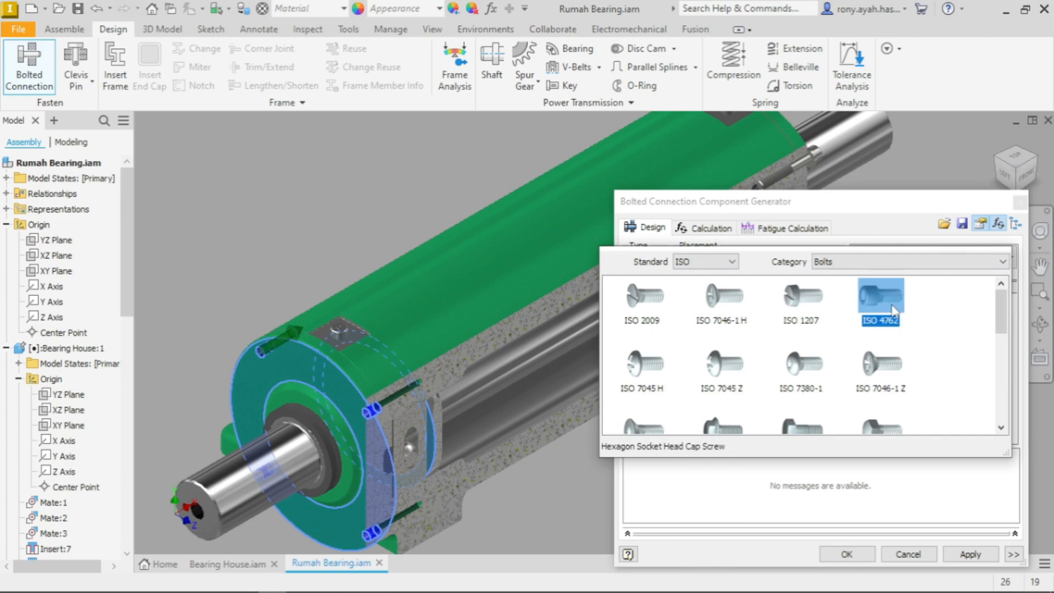
left_click(894, 311)
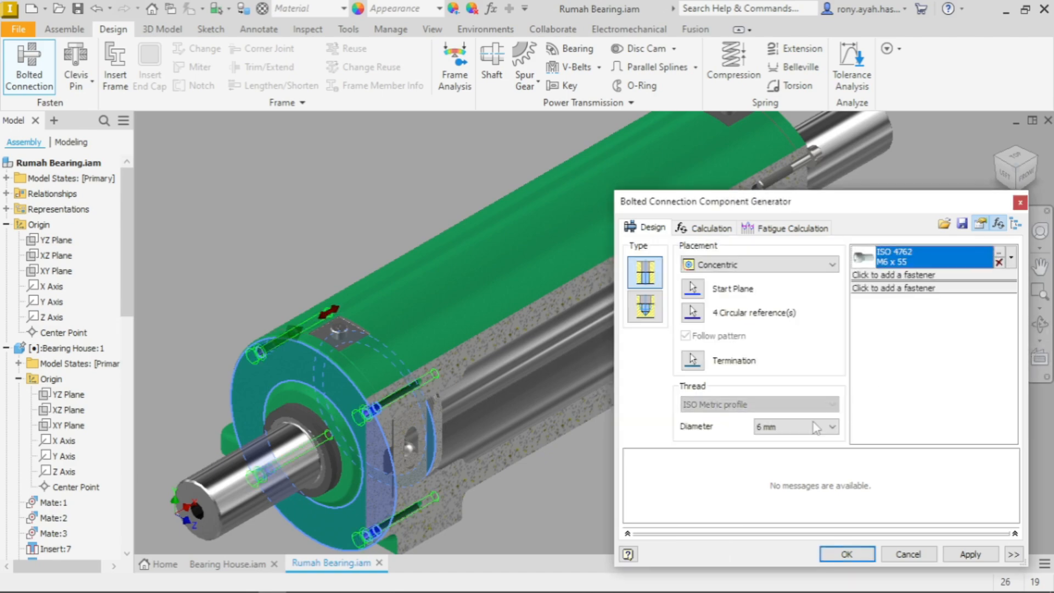
Step: Add a JIS B 1251 spring washer beneath the cap screw head
left_click(903, 276)
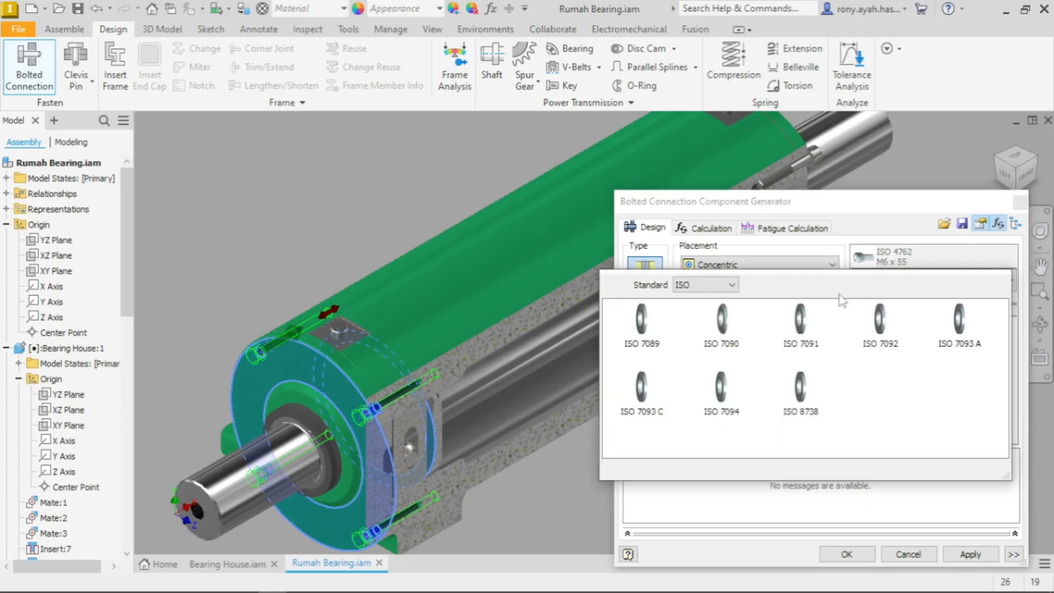
left_click(732, 286)
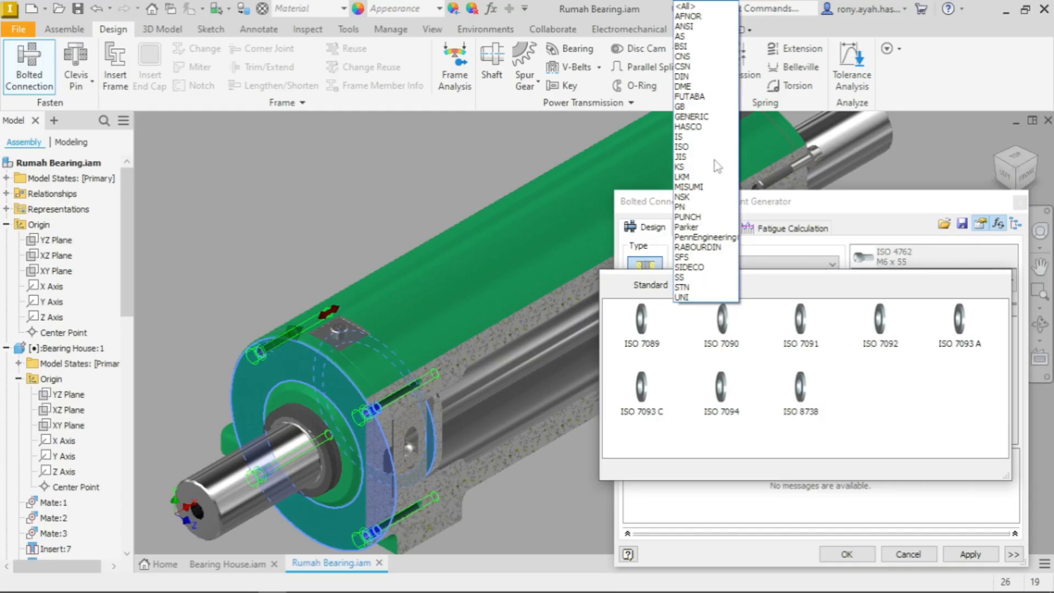
left_click(699, 158)
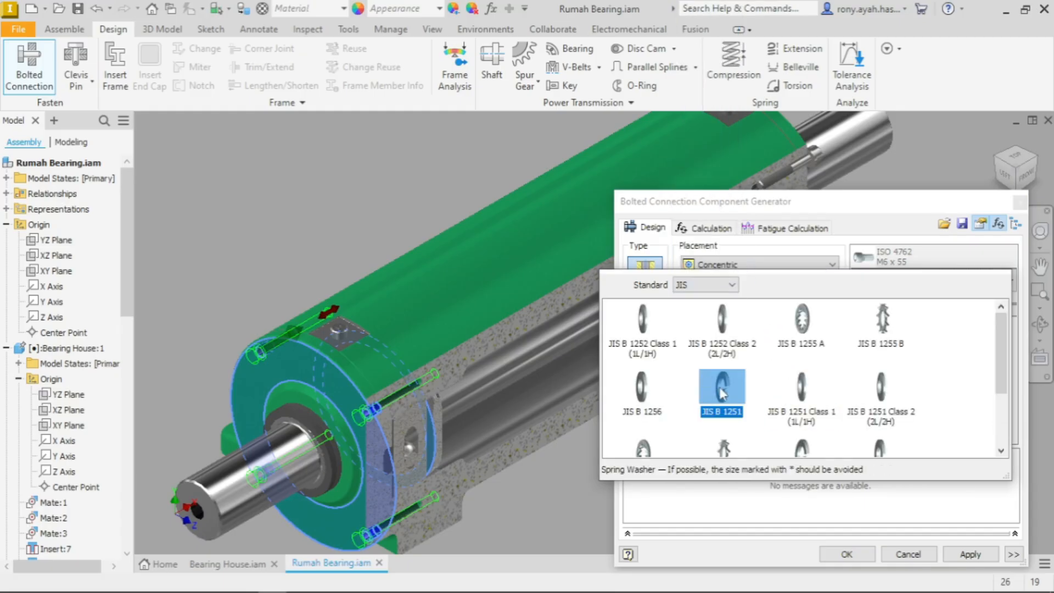
left_click(721, 386)
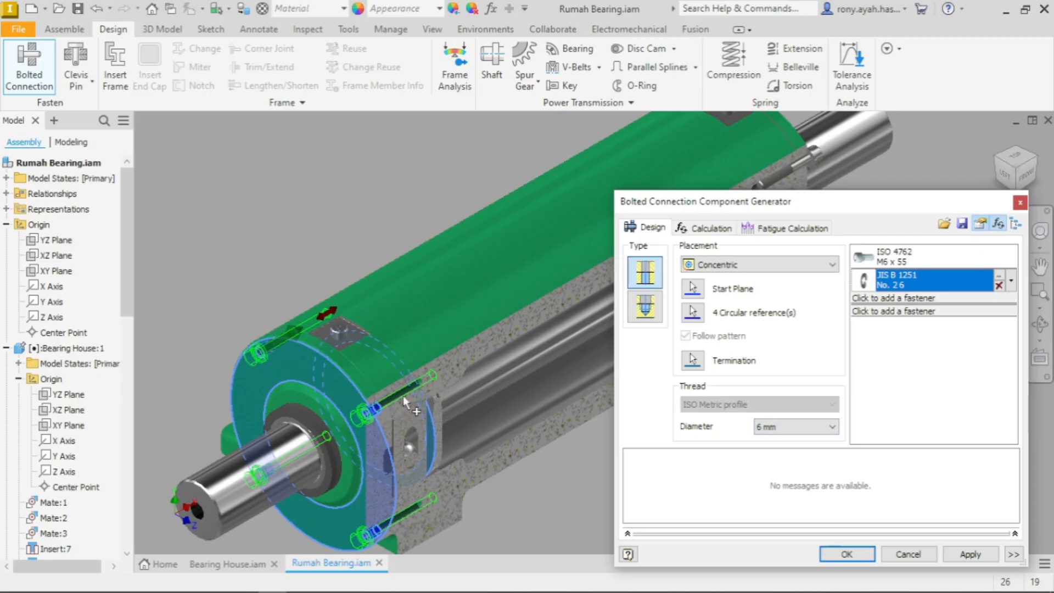
Step: Shorten the cap screws to M6 x 40 so they fit the threaded holes, and create the bolted connection
left_click(1024, 174)
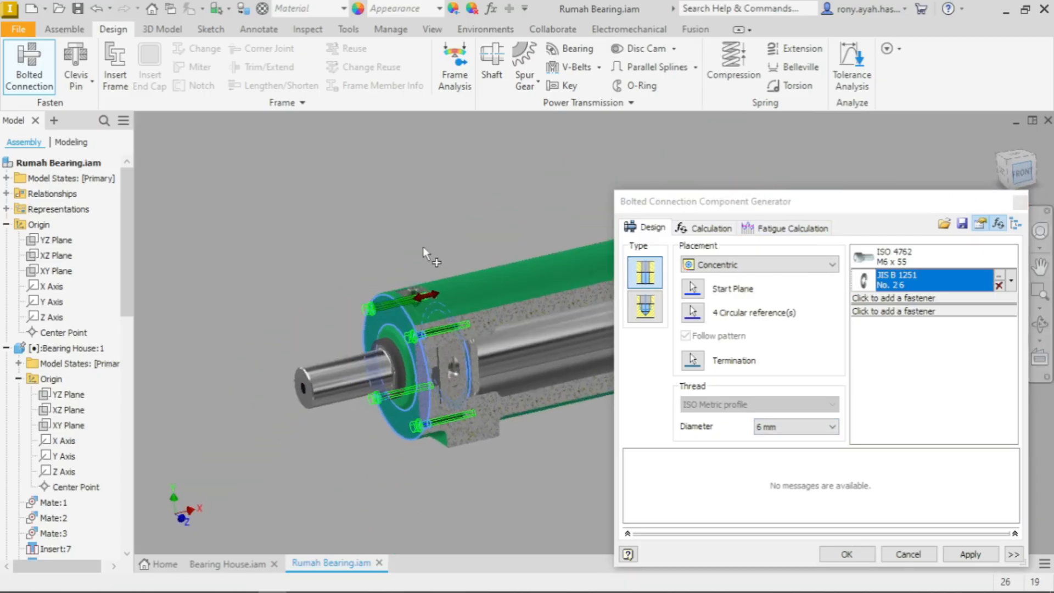
scroll(507, 301, "down", 5)
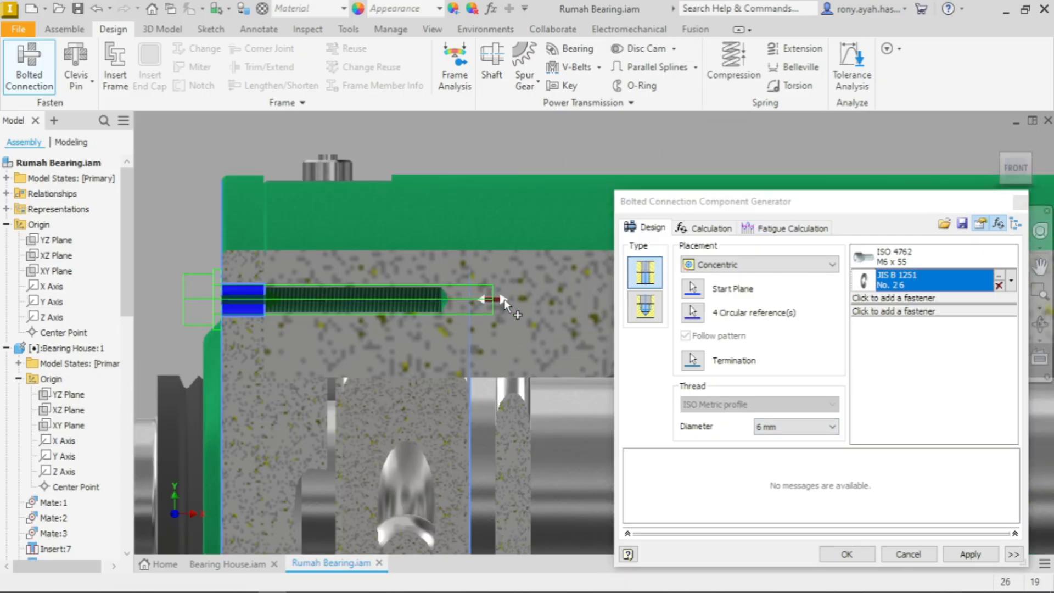
left_click_drag(464, 301, 443, 308)
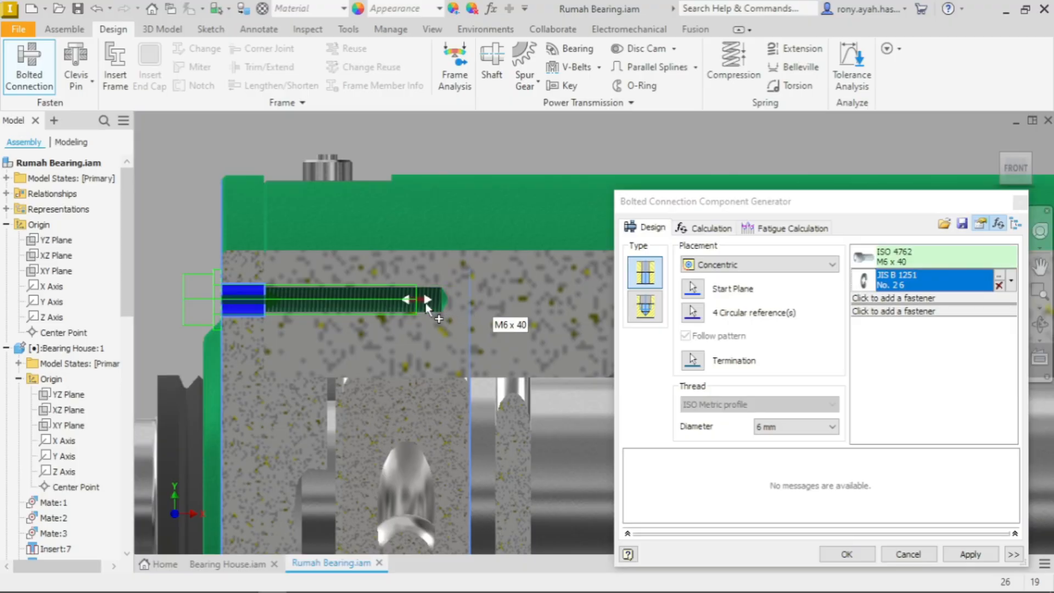
scroll(455, 154, "up", 4)
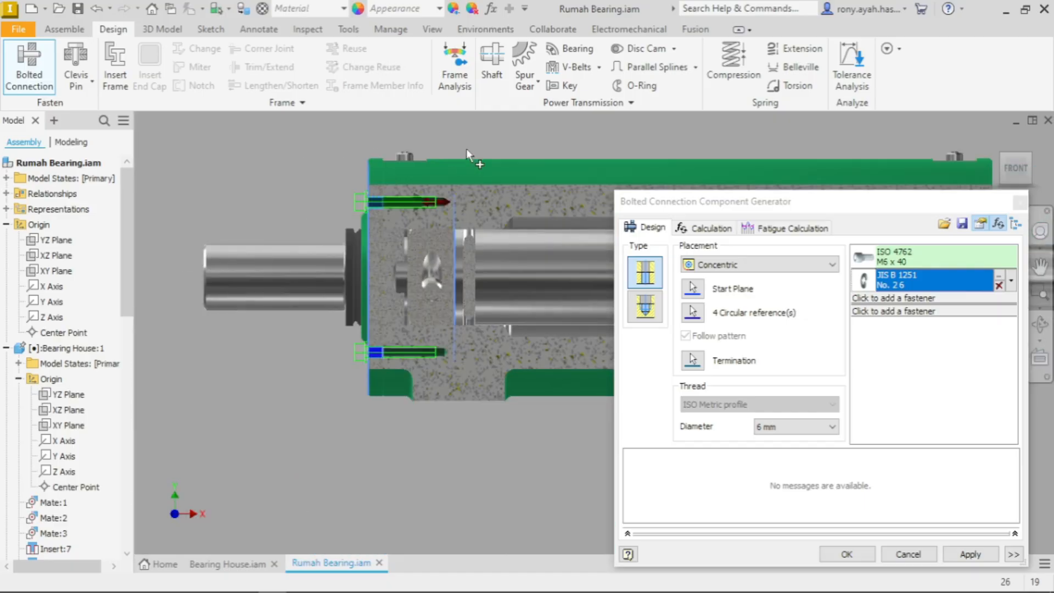
left_click(846, 554)
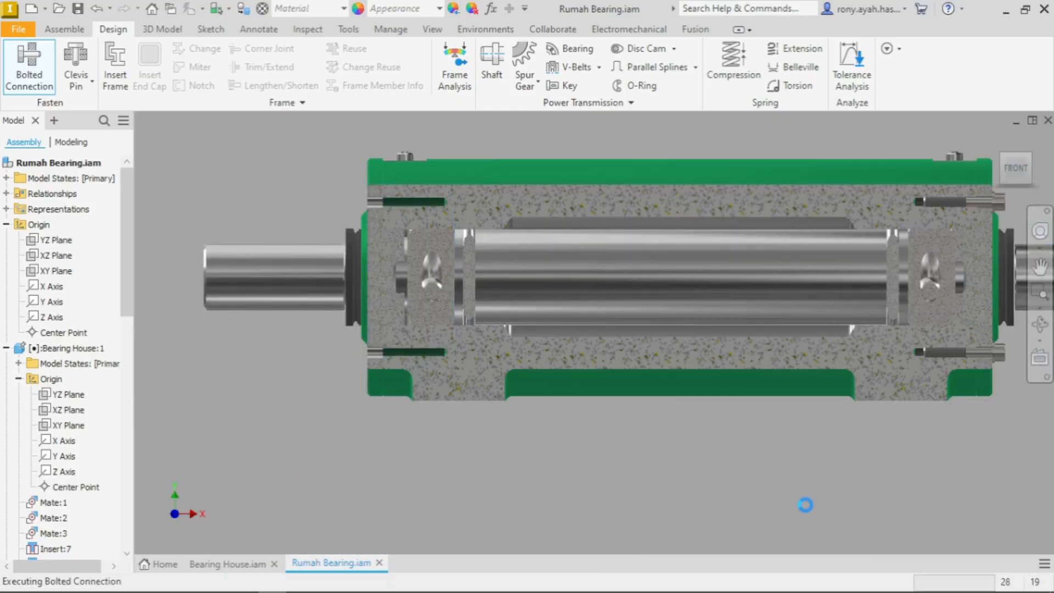
Step: Rotate the shaft about its axis until the keyway at its near end is exposed
left_click(1002, 163)
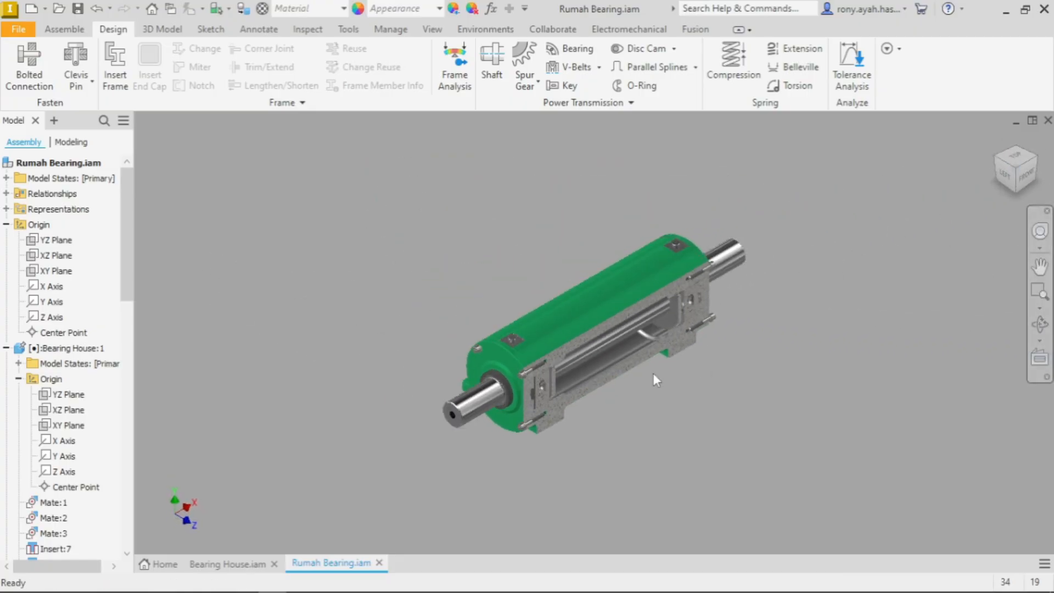
scroll(548, 406, "up", 5)
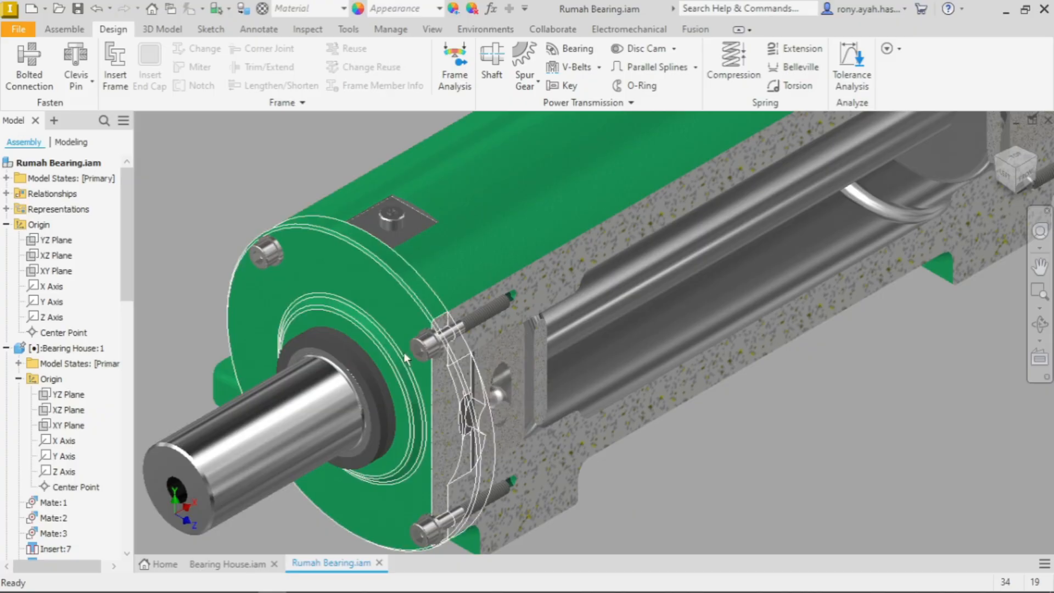
scroll(555, 426, "down", 5)
scroll(769, 224, "up", 3)
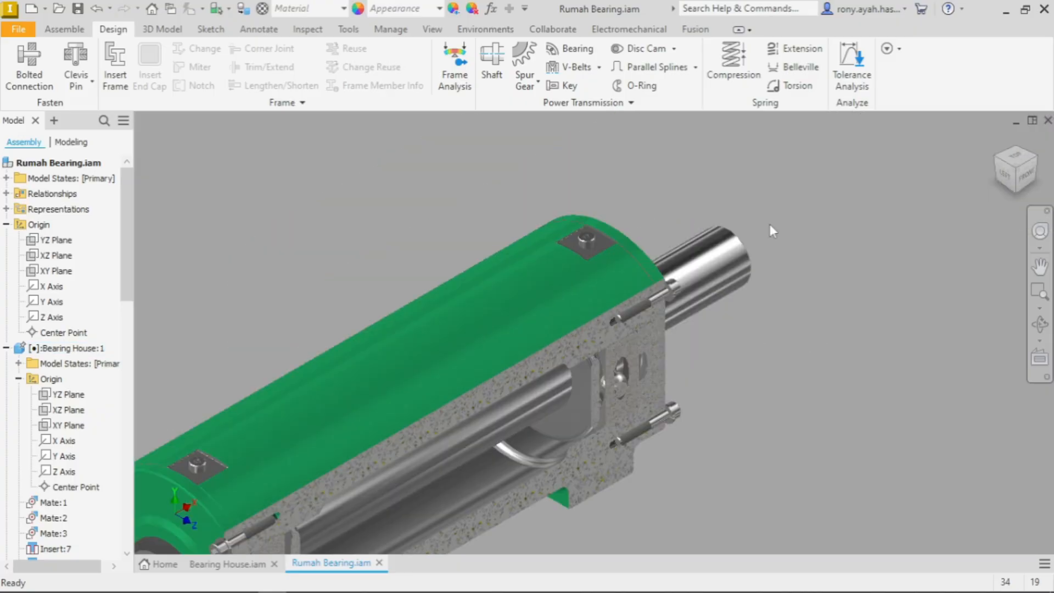
scroll(769, 224, "down", 3)
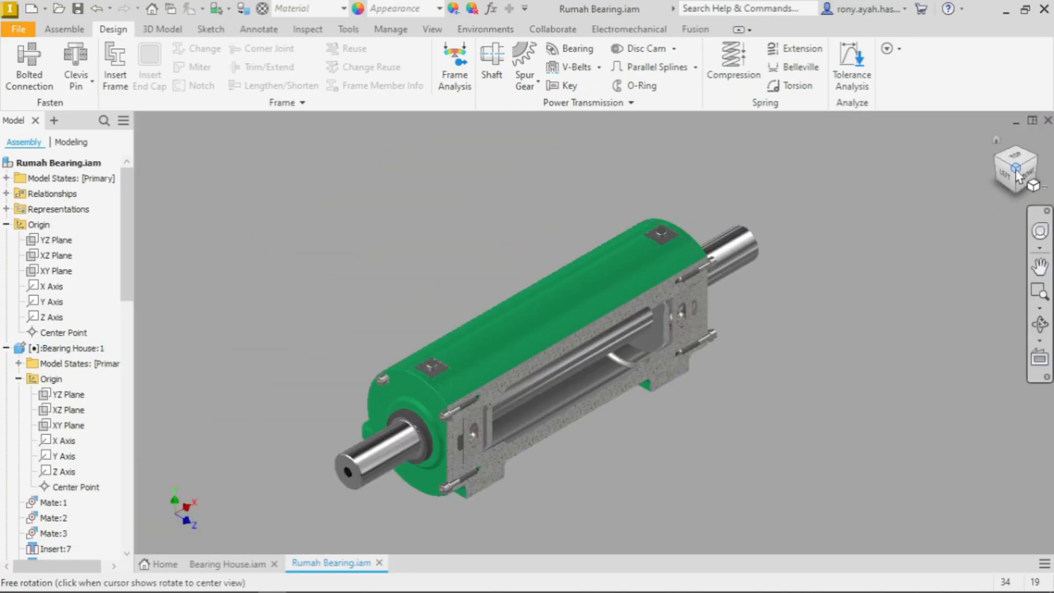
scroll(494, 433, "down", 2)
scroll(461, 406, "up", 5)
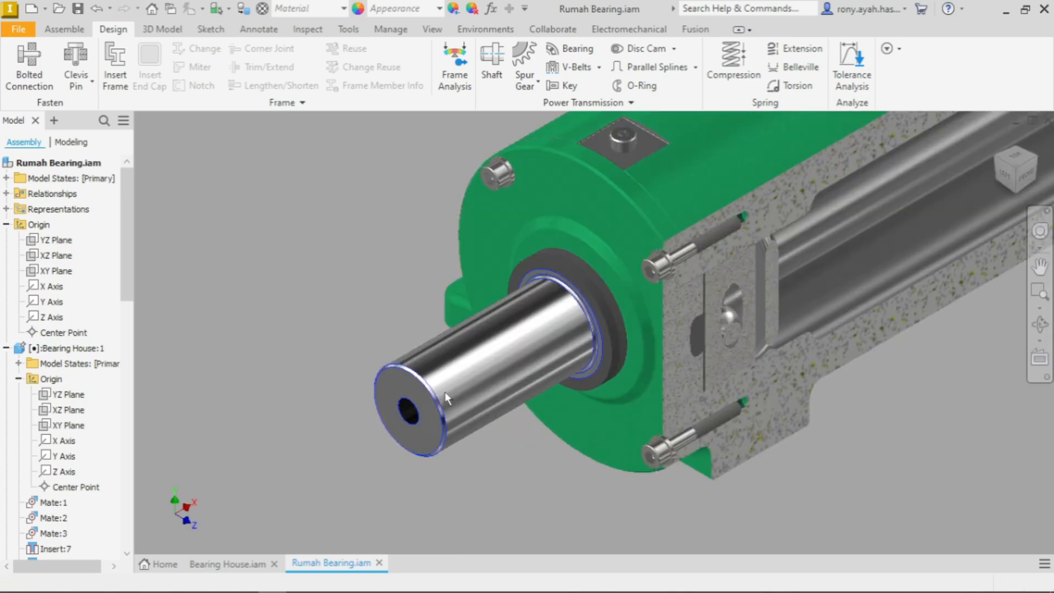
left_click_drag(446, 399, 456, 450)
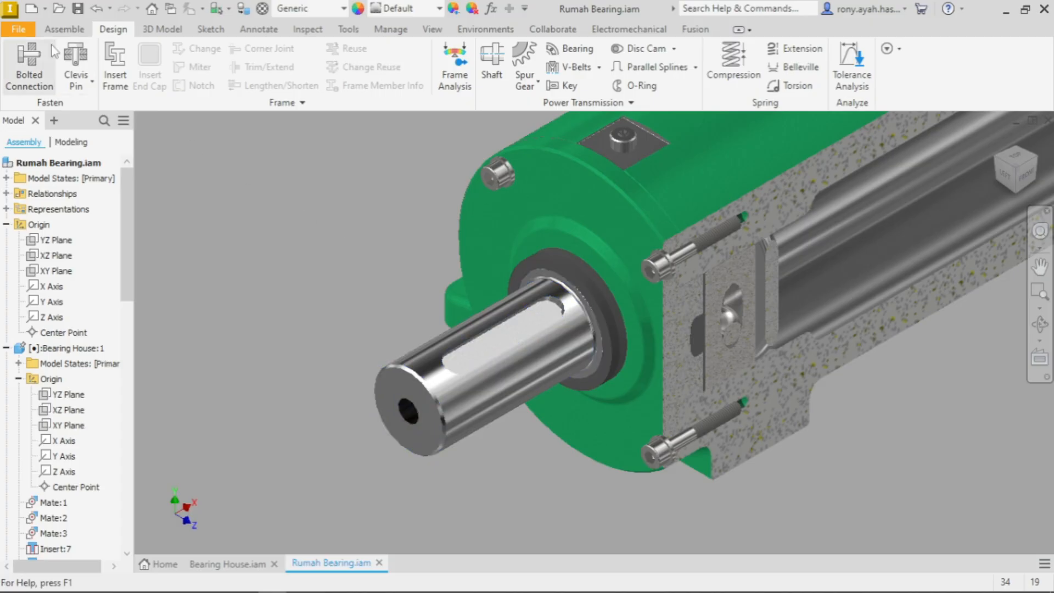
Step: Place two instances of Spei.ipt beside the bearing house
left_click(61, 30)
left_click(23, 55)
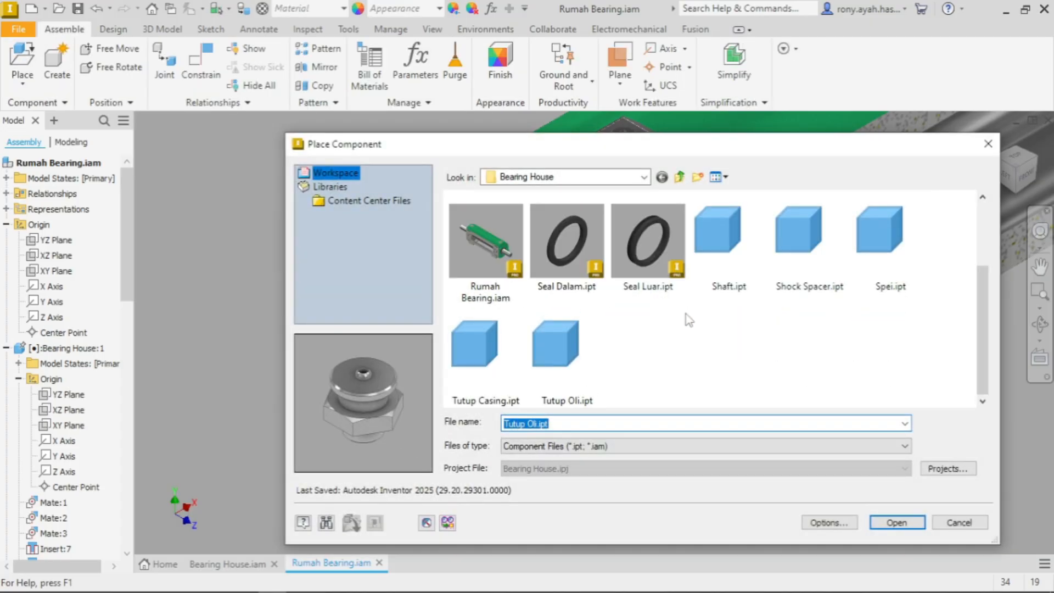
double_click(890, 241)
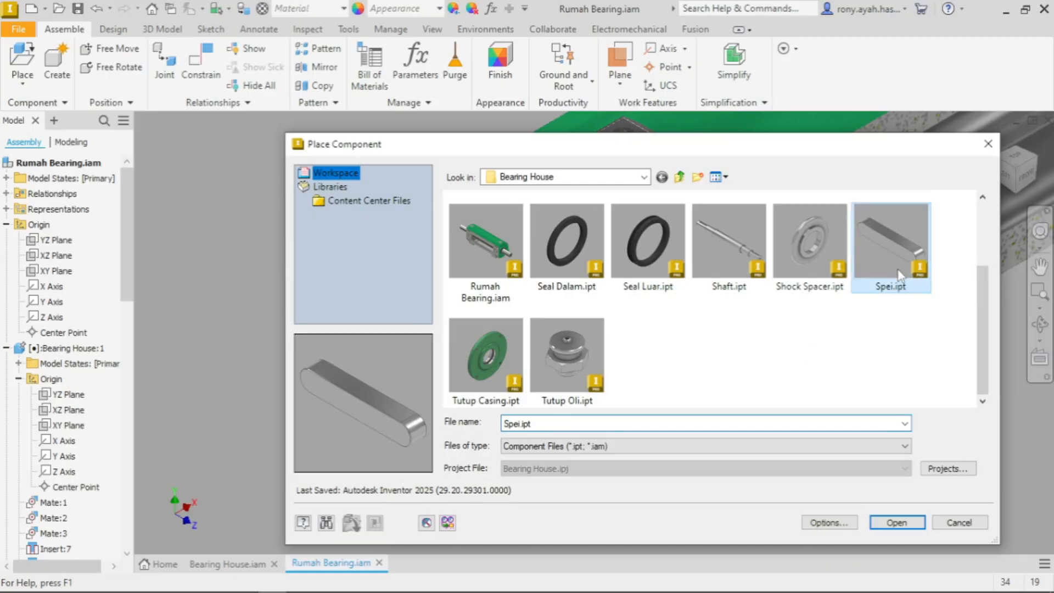
left_click(336, 265)
scroll(302, 424, "down", 5)
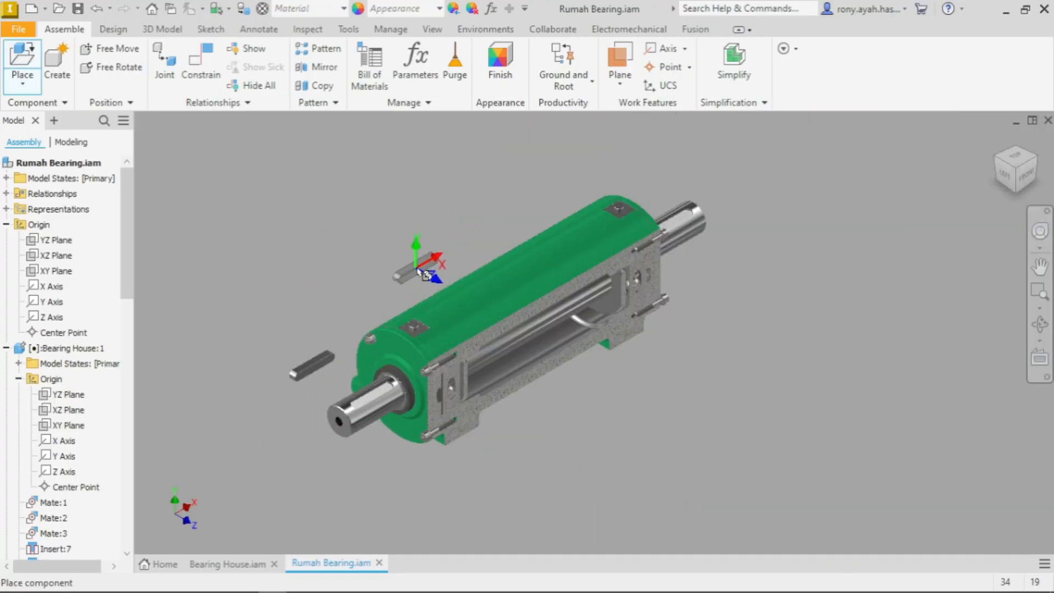
left_click(448, 258)
right_click(565, 190)
left_click(571, 192)
scroll(329, 399, "up", 10)
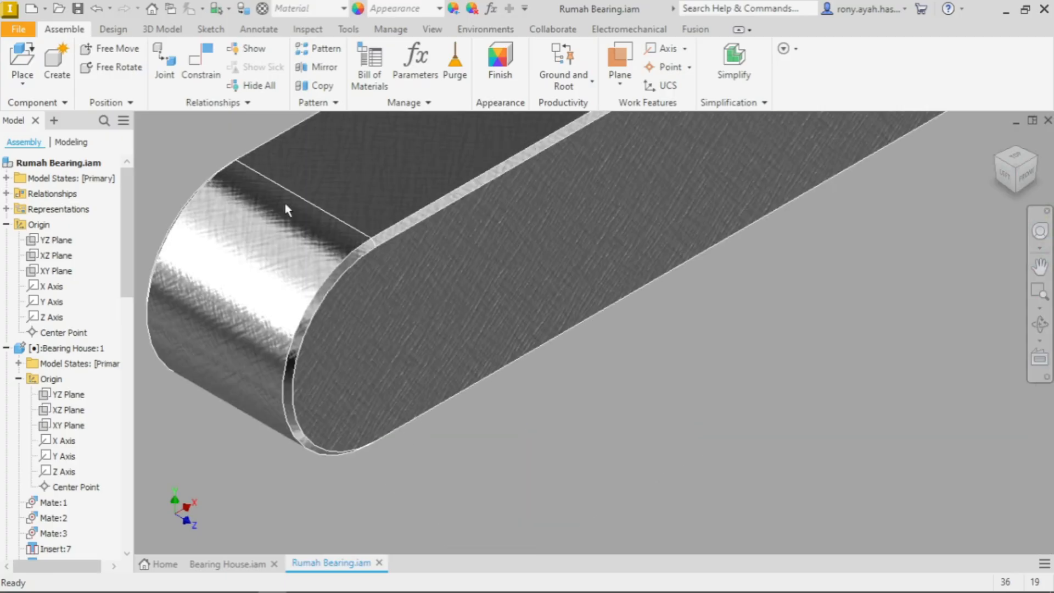
left_click(201, 71)
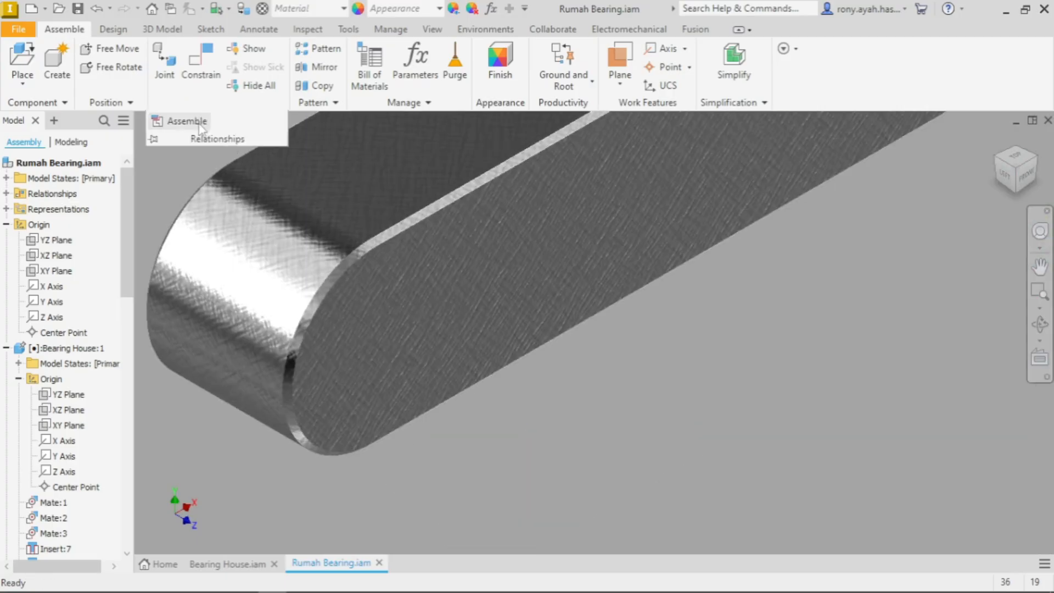
left_click(359, 259)
scroll(360, 255, "up", 5)
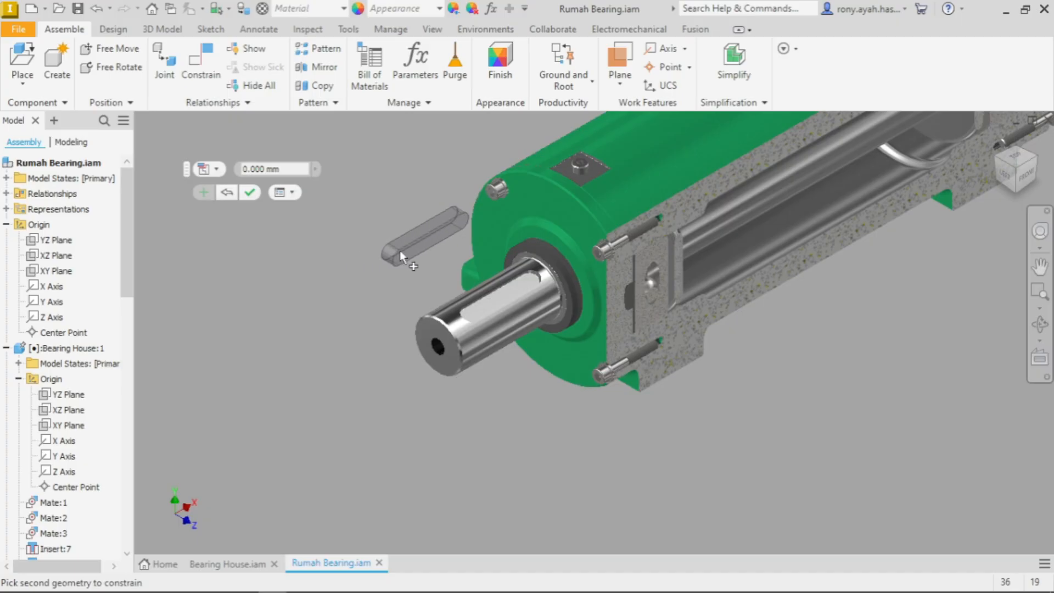
scroll(440, 259, "down", 4)
scroll(779, 323, "down", 5)
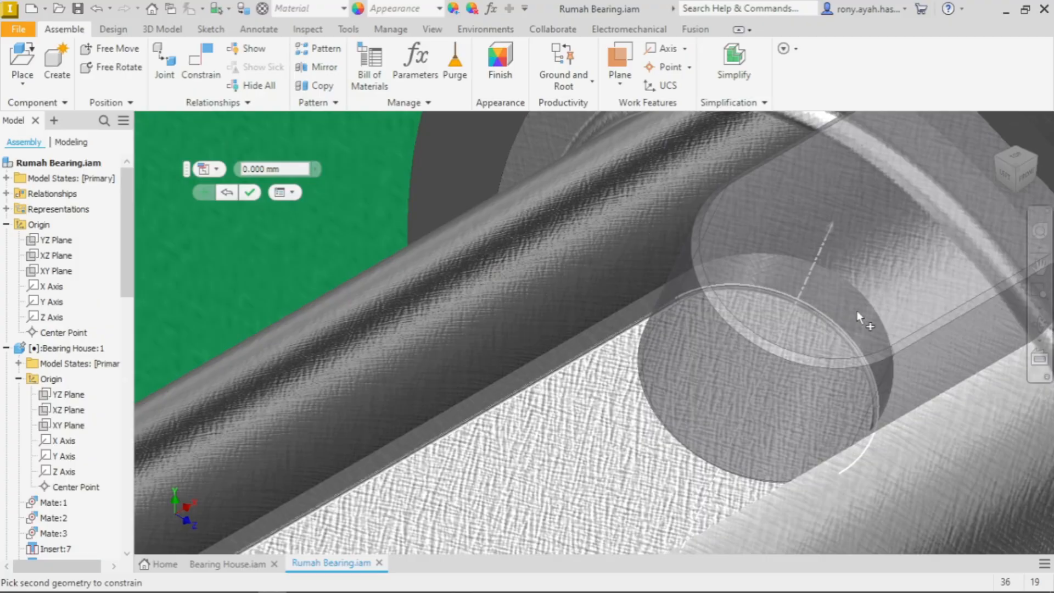
scroll(828, 321, "up", 8)
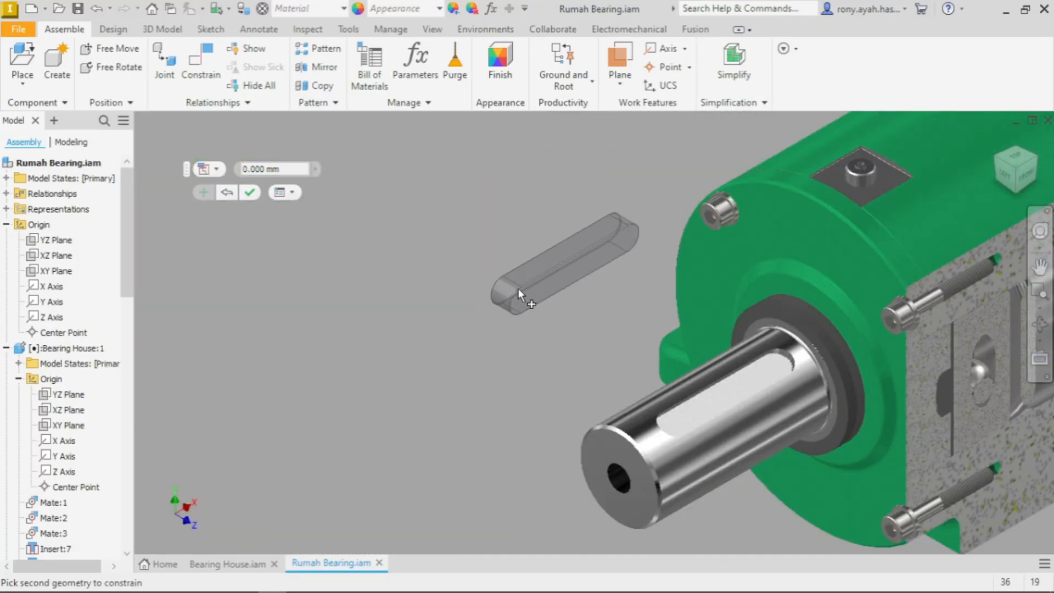
right_click(472, 287)
left_click(539, 287)
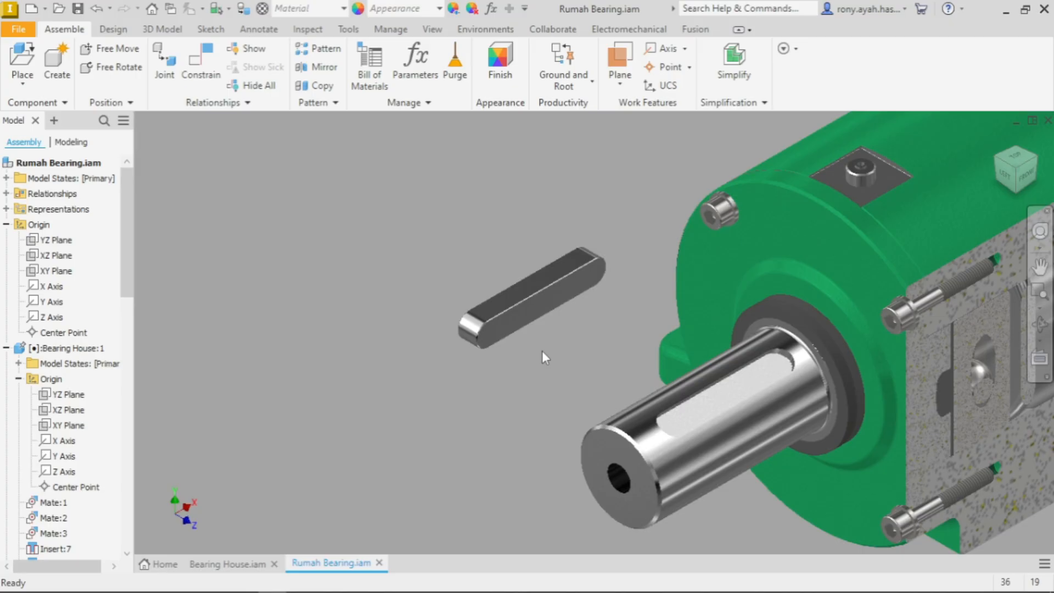
Step: Mate the flat rounded-end face of one key to the floor of the near shaft keyway with a 0 mm offset
left_click(226, 107)
left_click(184, 121)
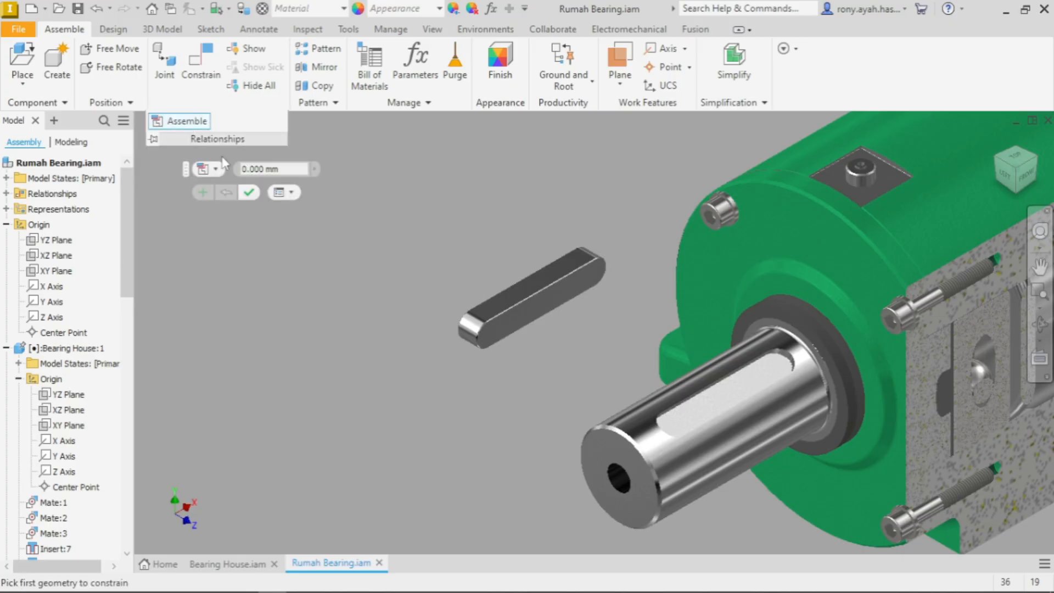
scroll(600, 287, "up", 5)
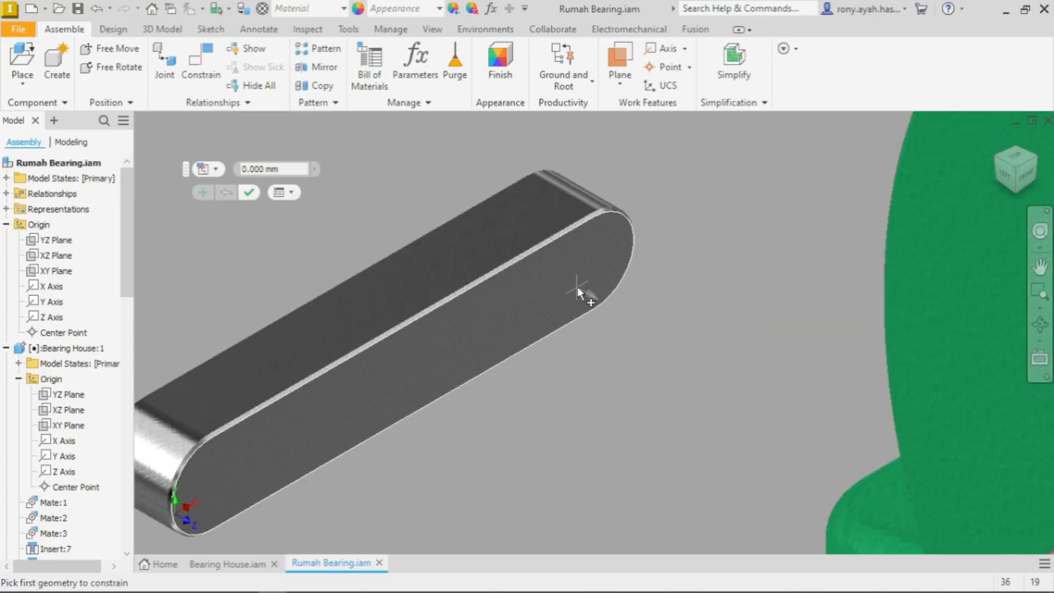
left_click(578, 286)
scroll(505, 187, "down", 5)
scroll(505, 186, "up", 3)
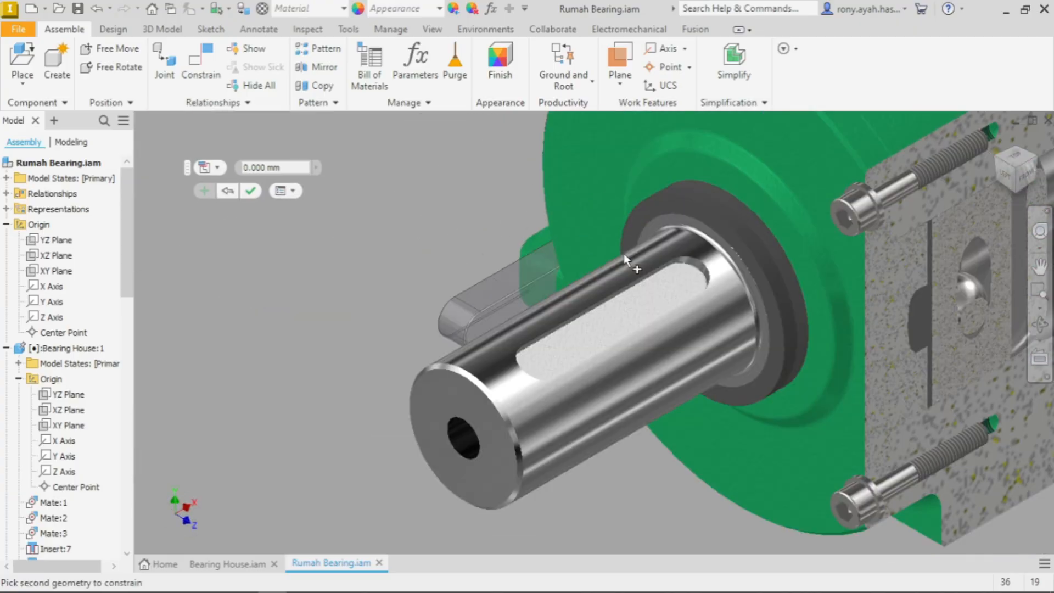
left_click(660, 309)
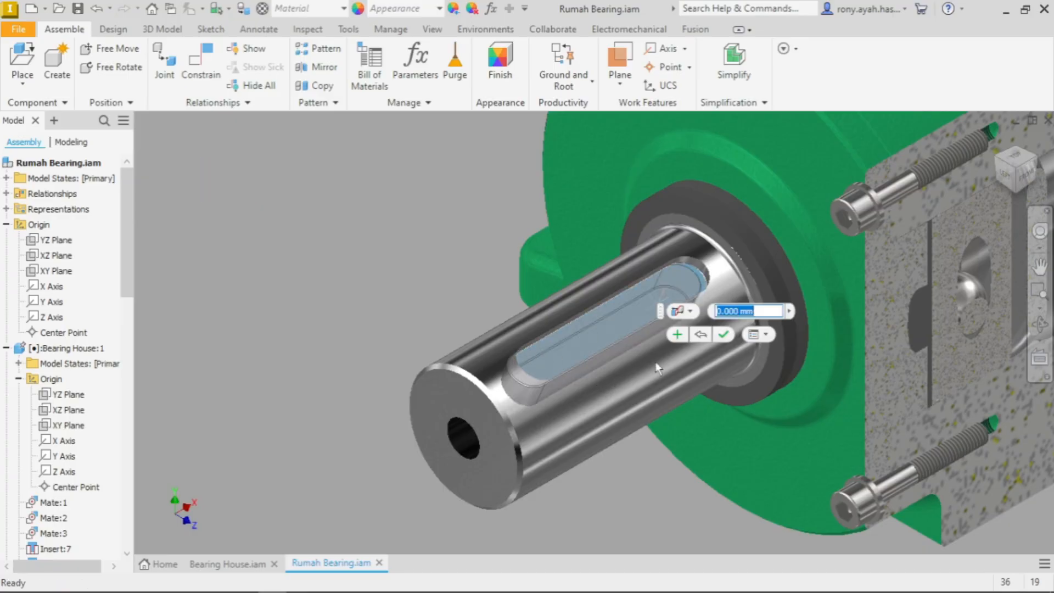
left_click(683, 337)
Step: Mate the axis of the key's rounded outer end to the matching rounded end of the near shaft keyway with a 0 mm offset
left_click(690, 311)
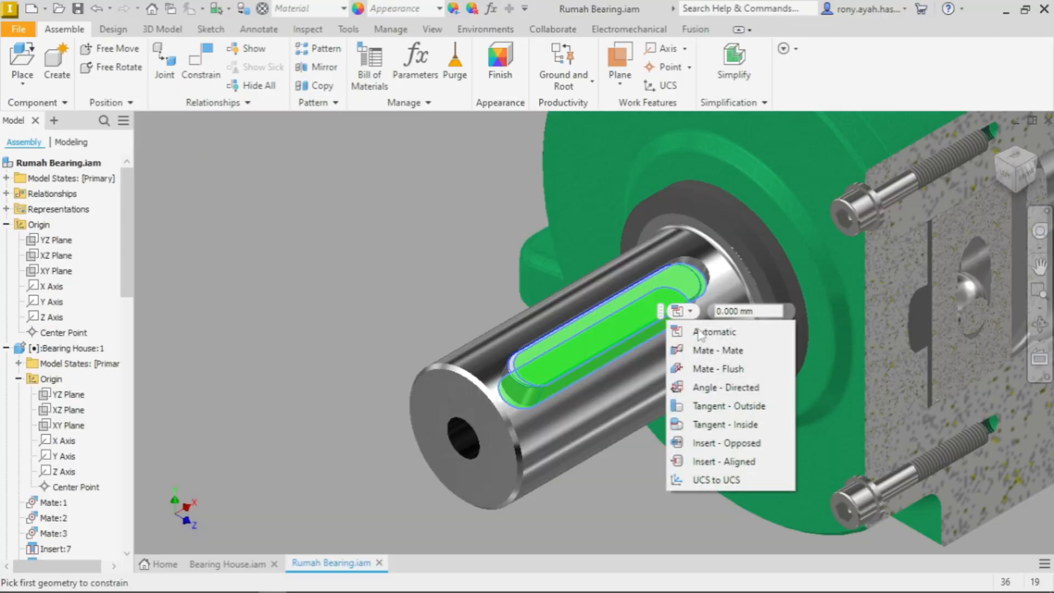
left_click(704, 350)
scroll(673, 277, "up", 3)
scroll(588, 255, "down", 3)
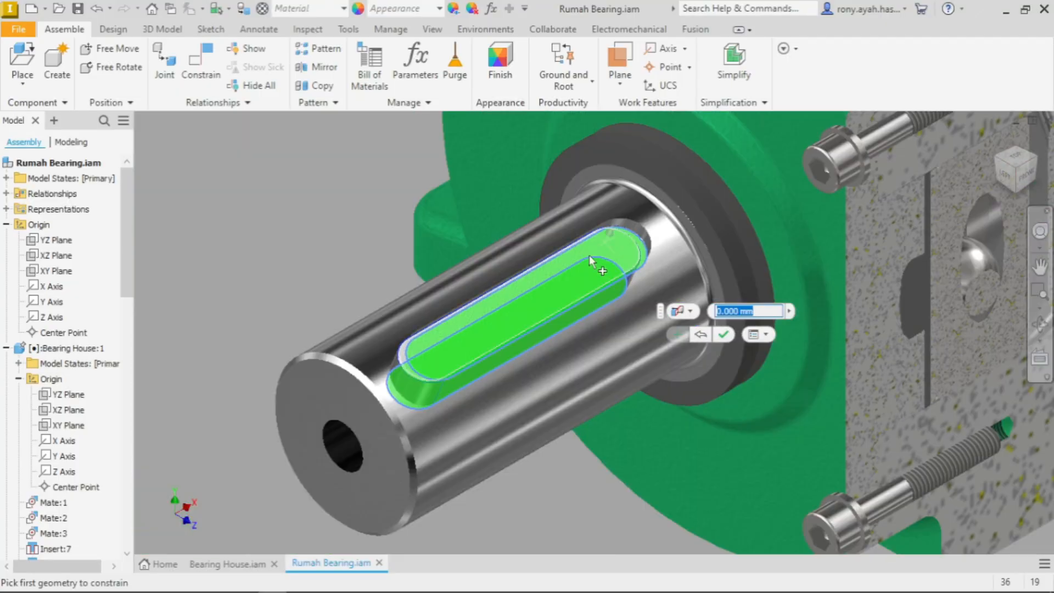
scroll(345, 427, "up", 3)
left_click(363, 403)
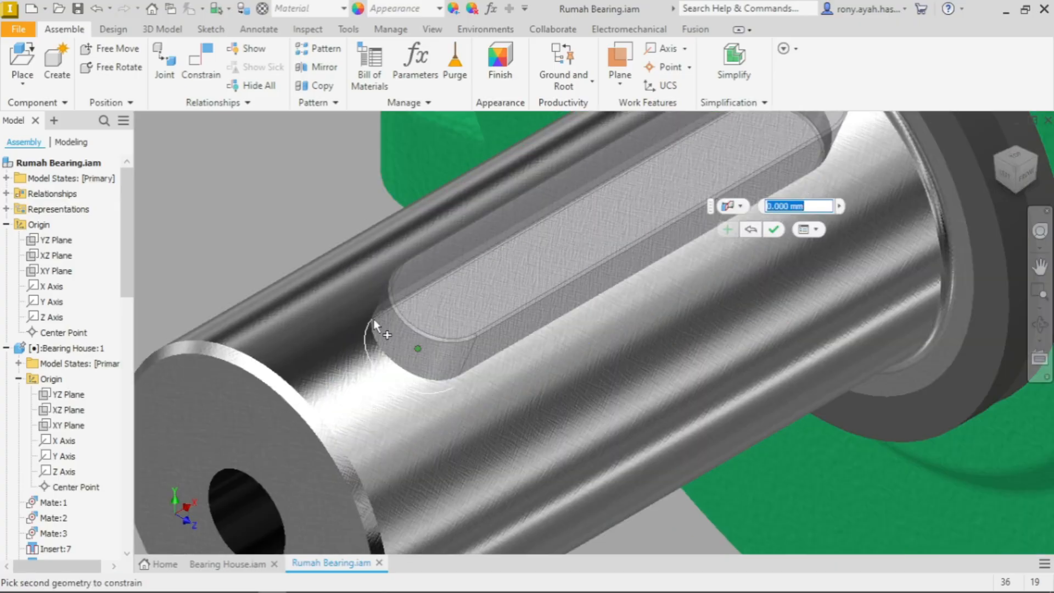
left_click(375, 330)
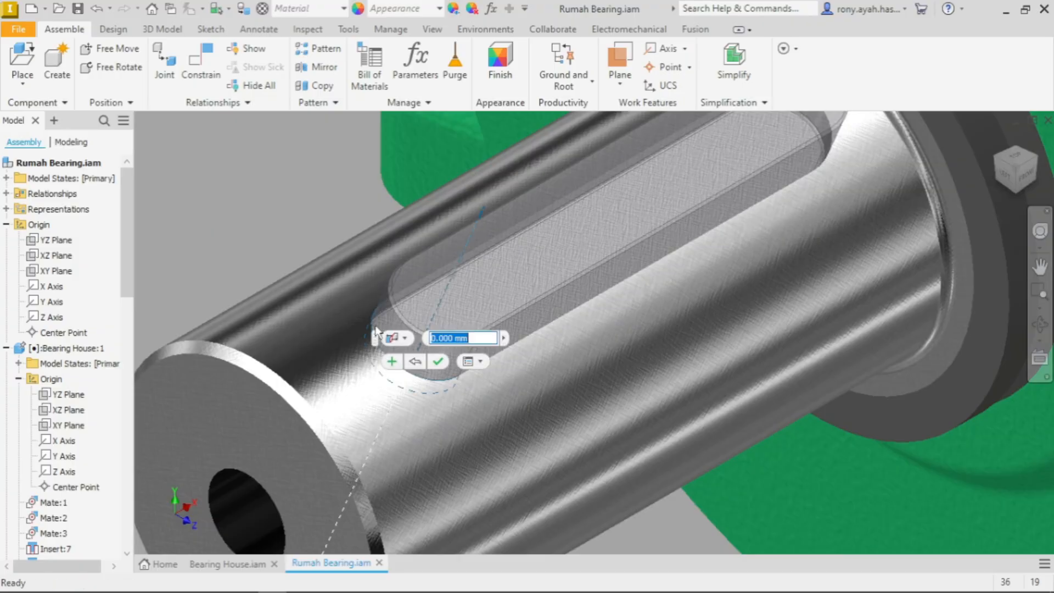
left_click(439, 358)
Step: Mate the flat rounded-end face of the second key to the floor of the far shaft keyway with a 0 mm offset
scroll(448, 347, "up", 5)
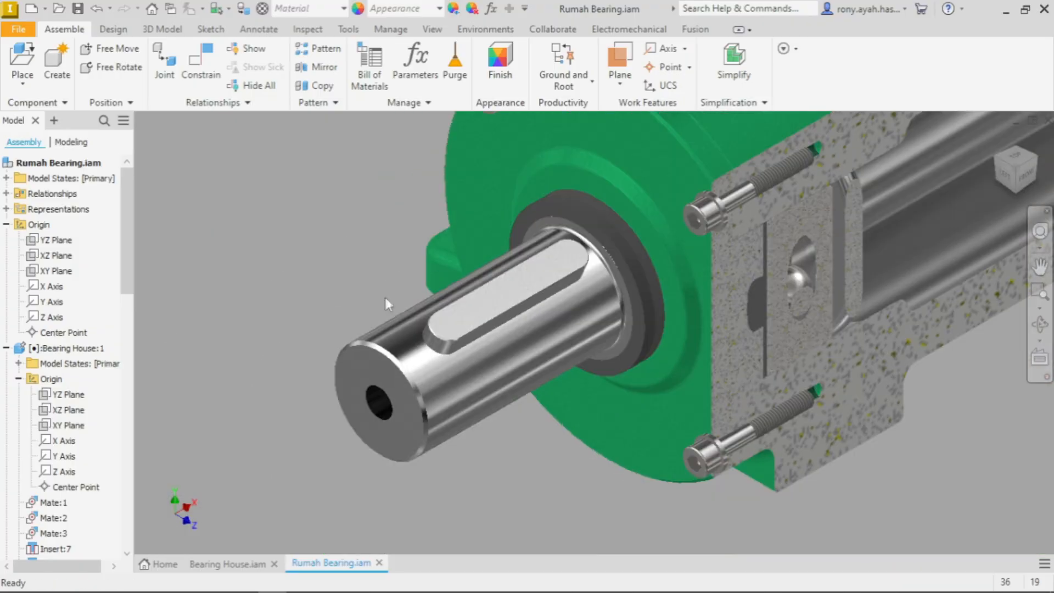
scroll(339, 277, "up", 4)
scroll(447, 173, "down", 5)
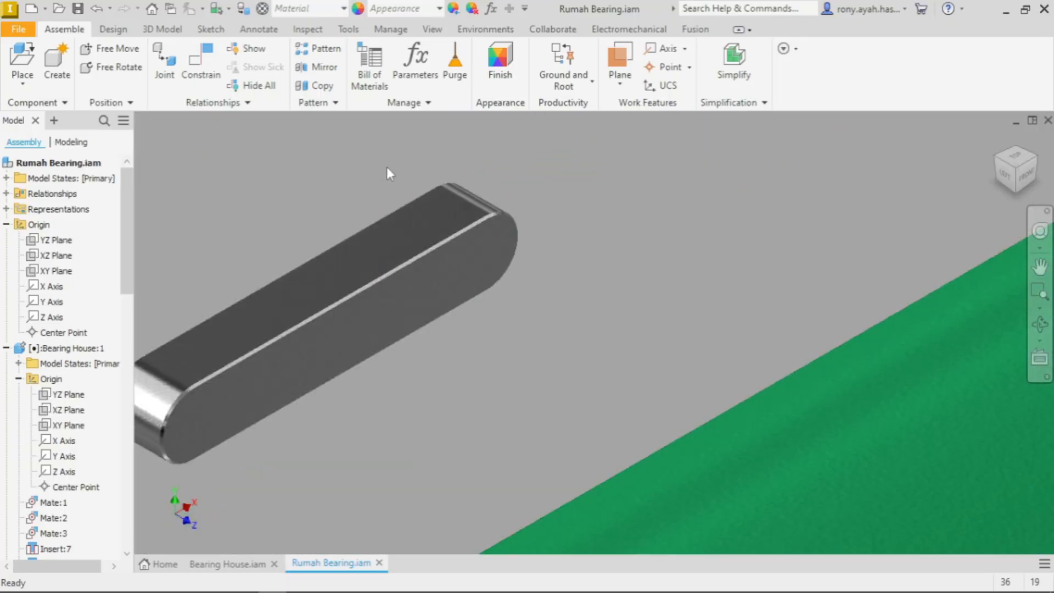
scroll(516, 275, "up", 5)
scroll(857, 208, "down", 4)
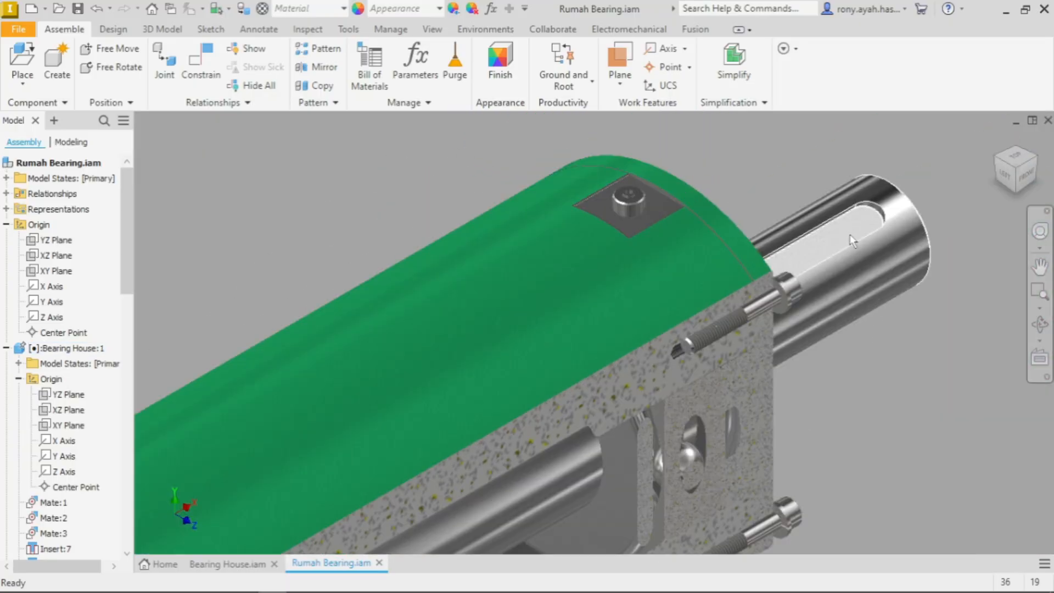
scroll(559, 257, "up", 5)
scroll(558, 257, "down", 3)
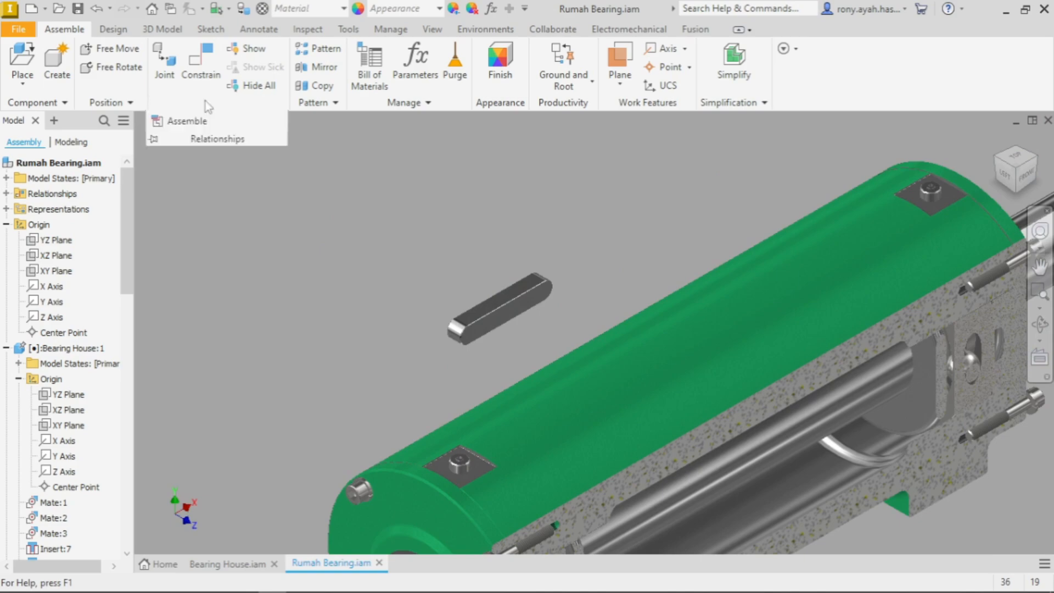
left_click(199, 117)
scroll(527, 270, "down", 3)
left_click(550, 325)
scroll(379, 323, "up", 4)
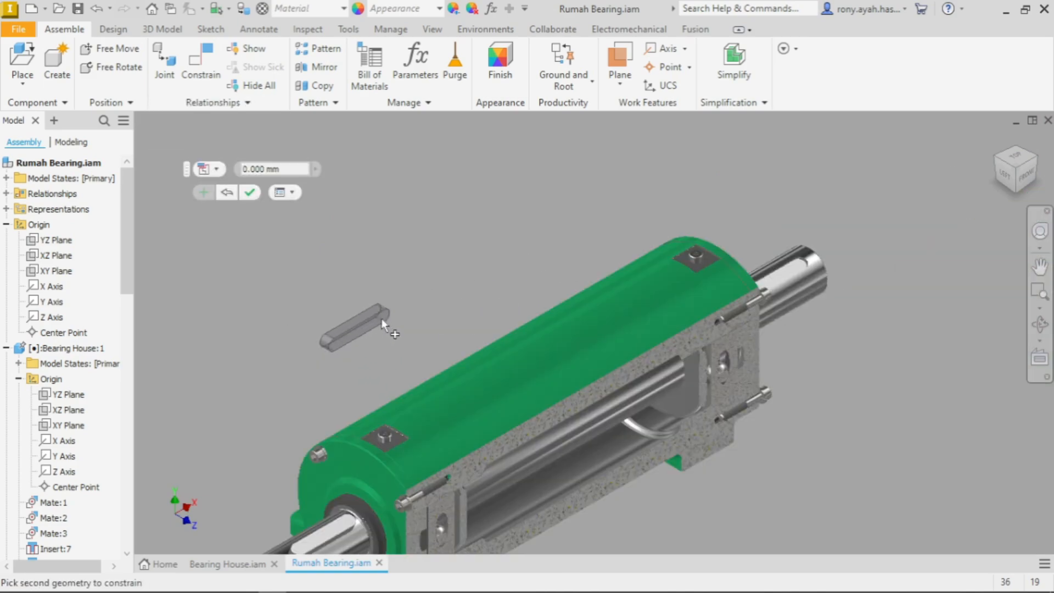
scroll(791, 213, "down", 5)
left_click(802, 409)
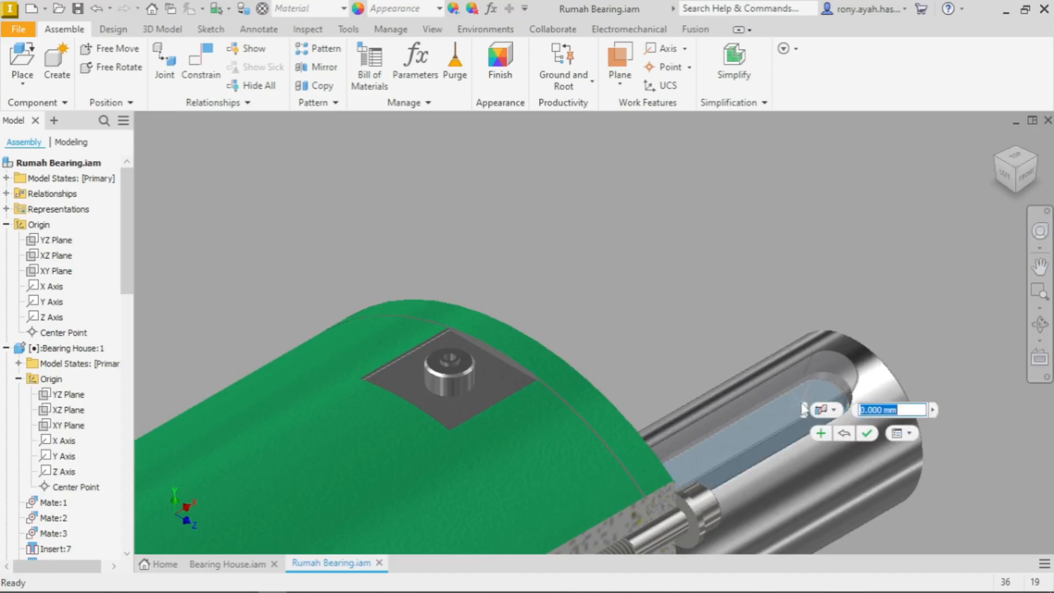
left_click(863, 429)
Step: Slide the second key sideways out of the far keyway so both rounded ends are accessible
left_click_drag(805, 408, 766, 357)
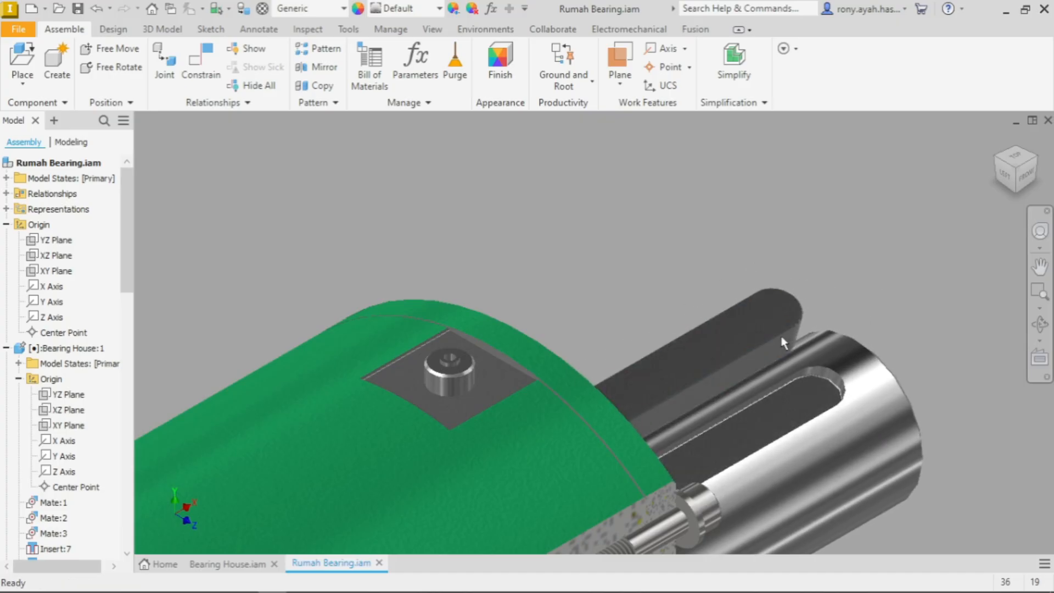
left_click(766, 364)
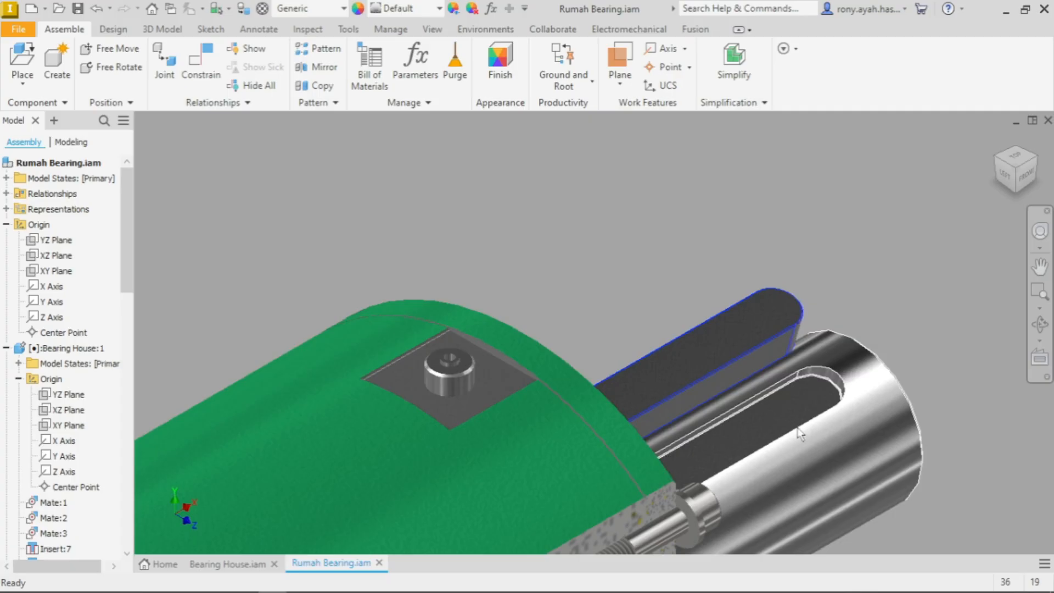
left_click(713, 265)
left_click(794, 326)
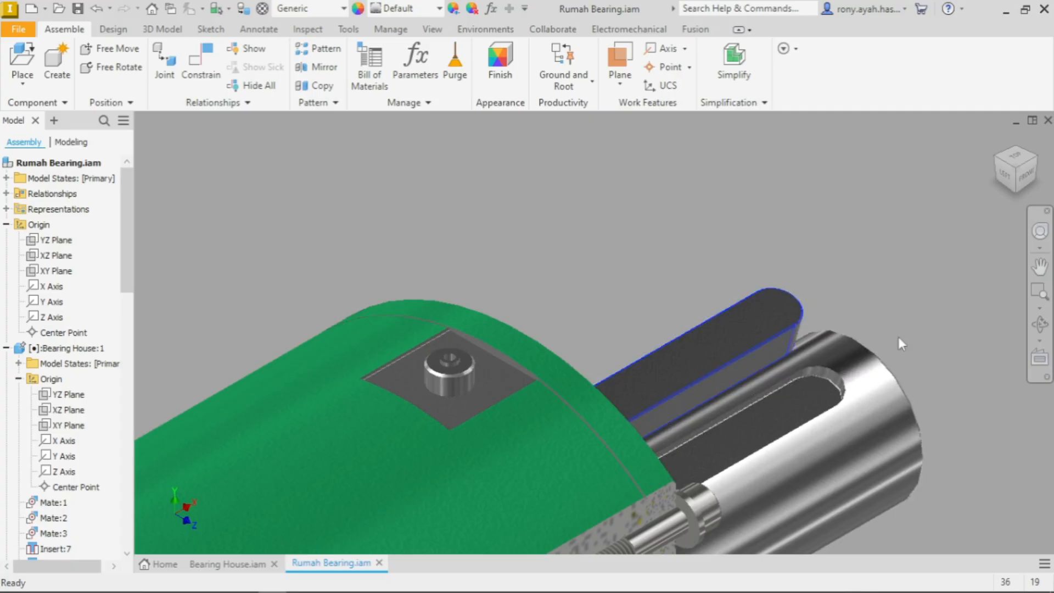
Step: Mate the axis of the second key's rounded end to the outer rounded end of the far keyway with a 0 mm offset
scroll(796, 311, "down", 4)
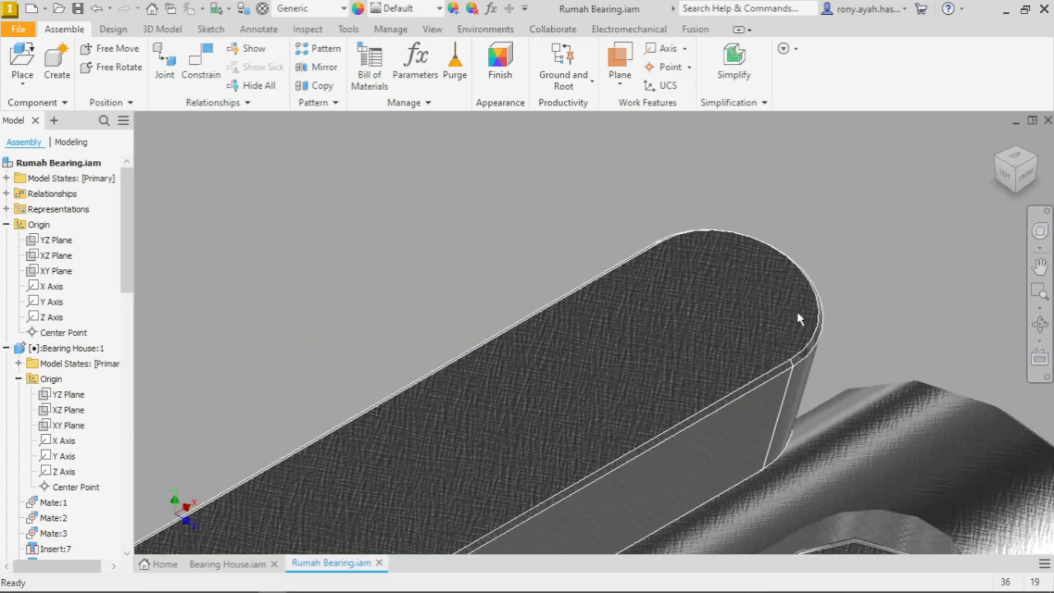
scroll(843, 317, "up", 4)
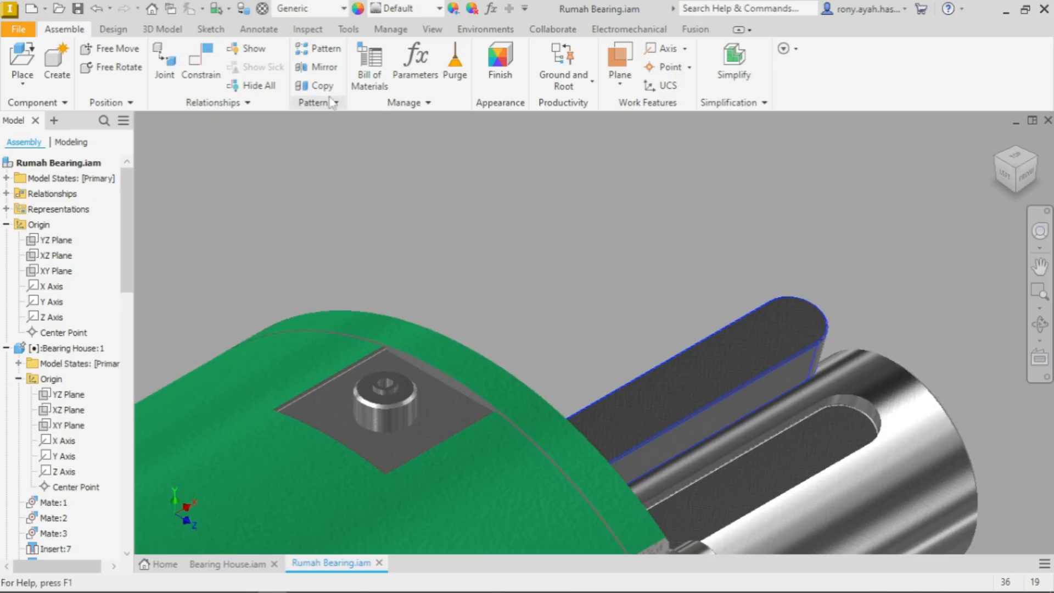
scroll(870, 351, "up", 4)
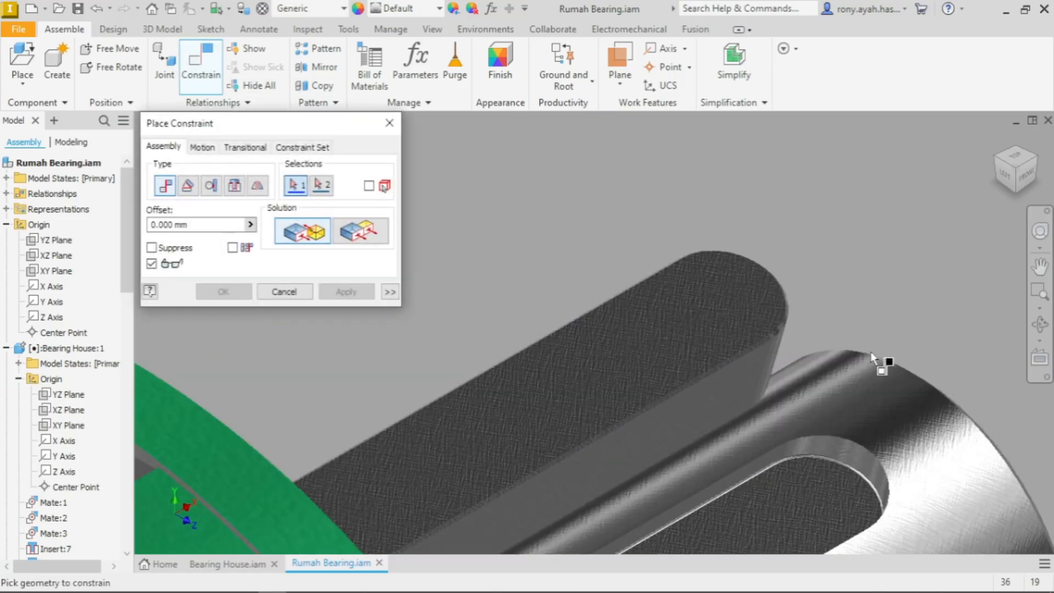
left_click(712, 335)
scroll(724, 351, "down", 3)
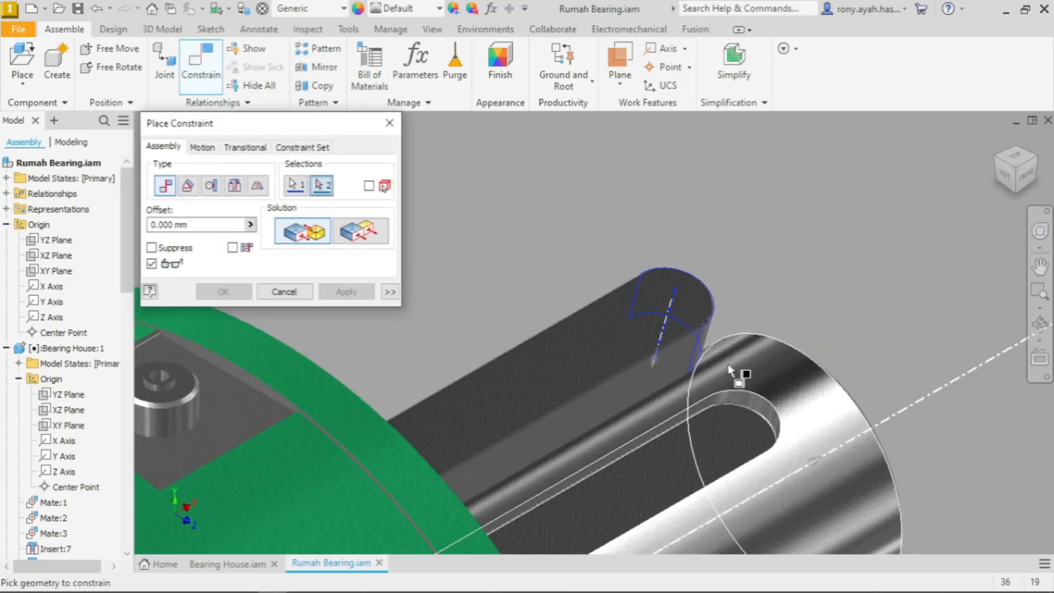
scroll(752, 419, "up", 3)
left_click(760, 411)
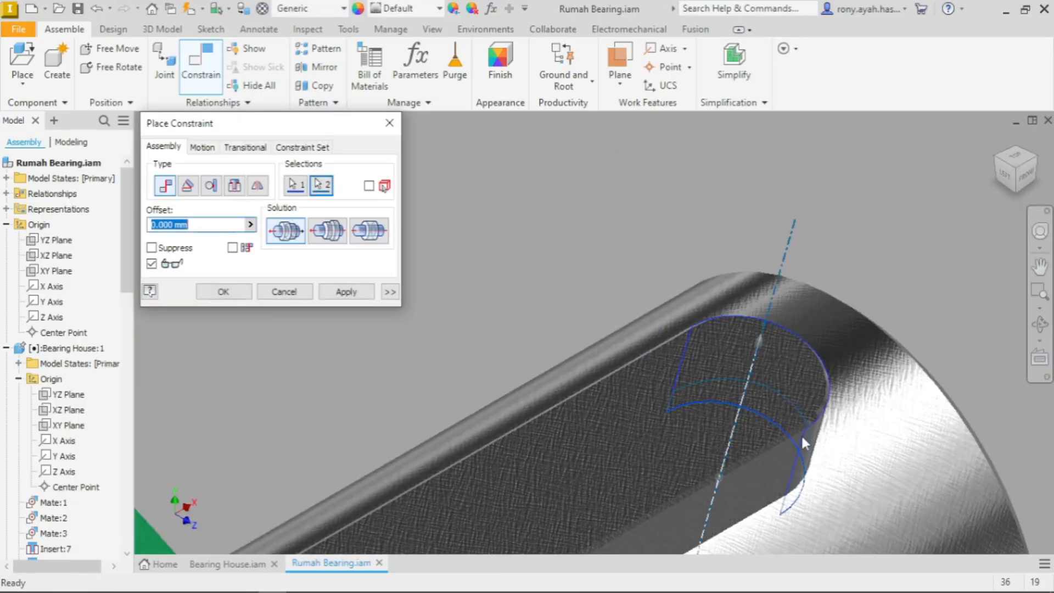
left_click(352, 293)
scroll(608, 279, "down", 5)
scroll(532, 367, "up", 2)
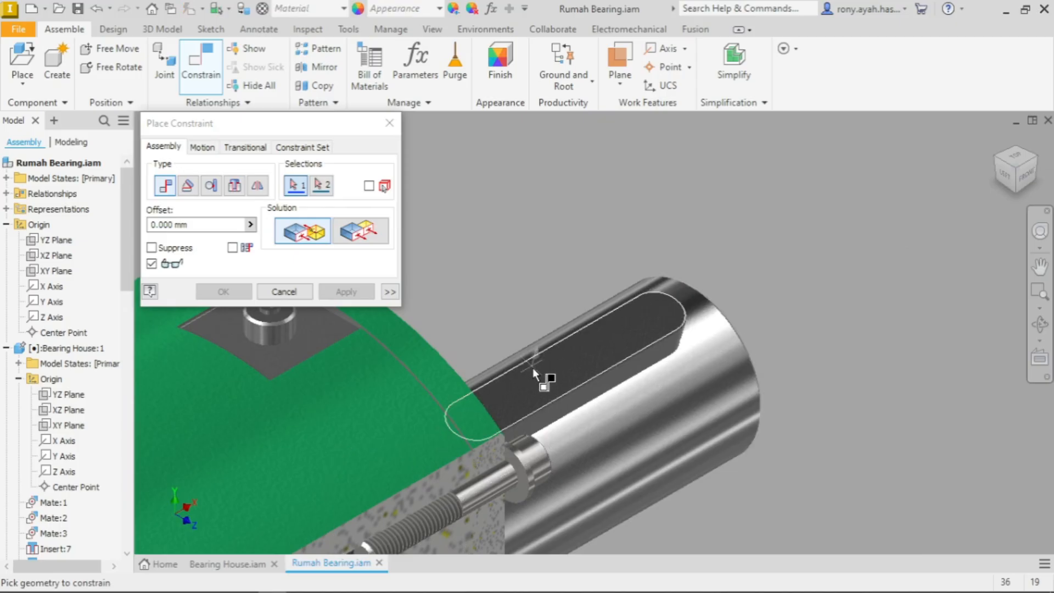
left_click(282, 293)
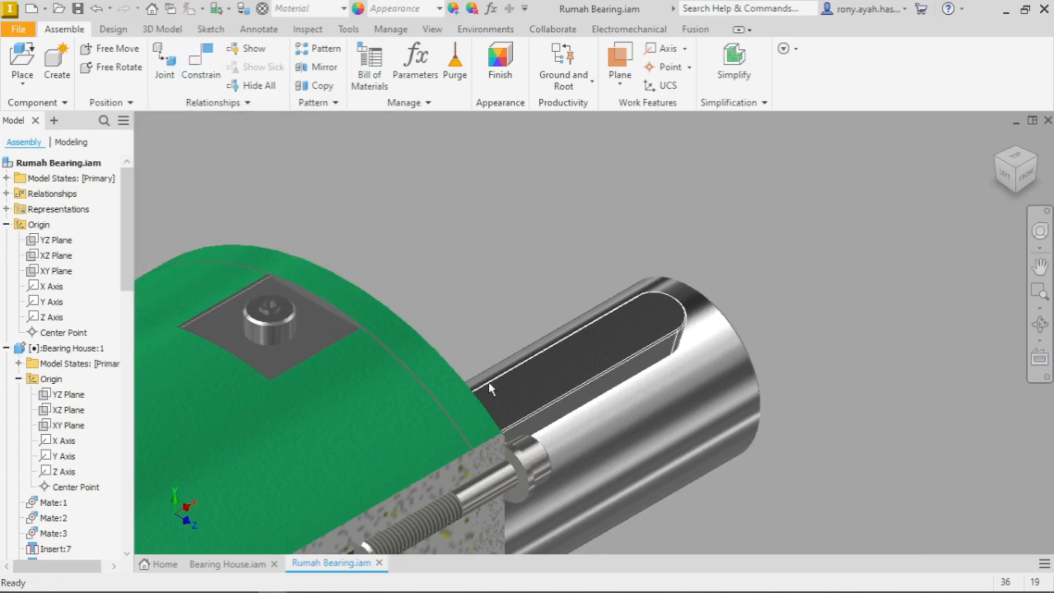
Step: Swing the second key out of line, and constrain its straight side face to the side wall of the far keyway
left_click_drag(489, 389, 507, 299)
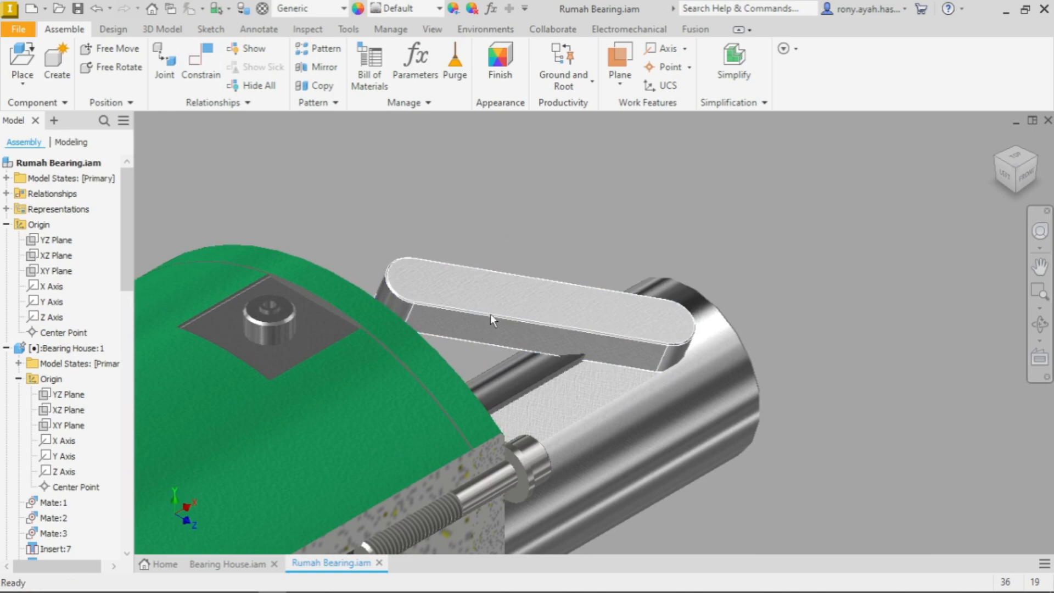
key("c")
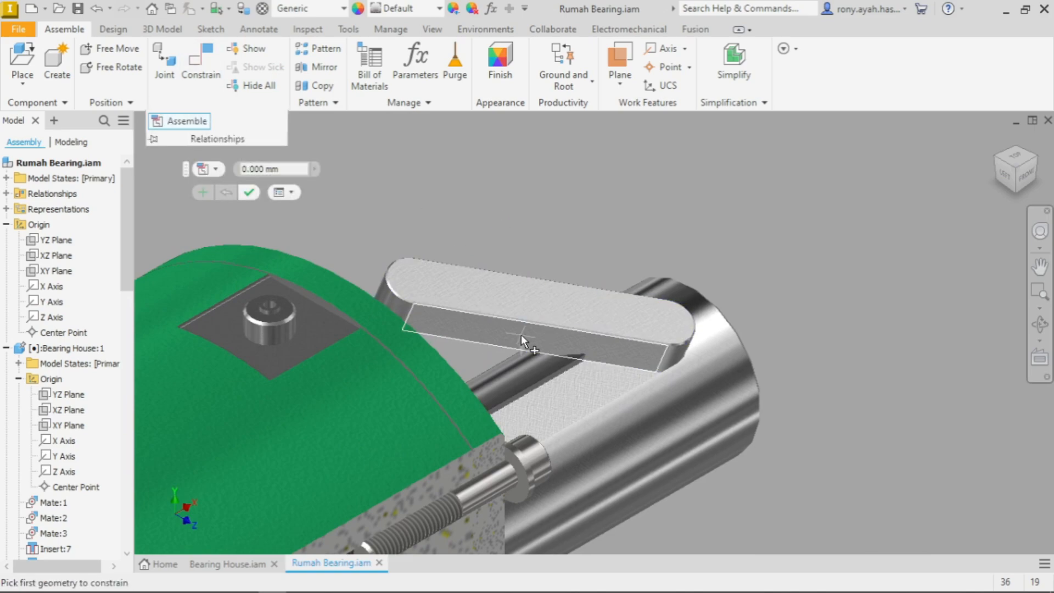
left_click(522, 334)
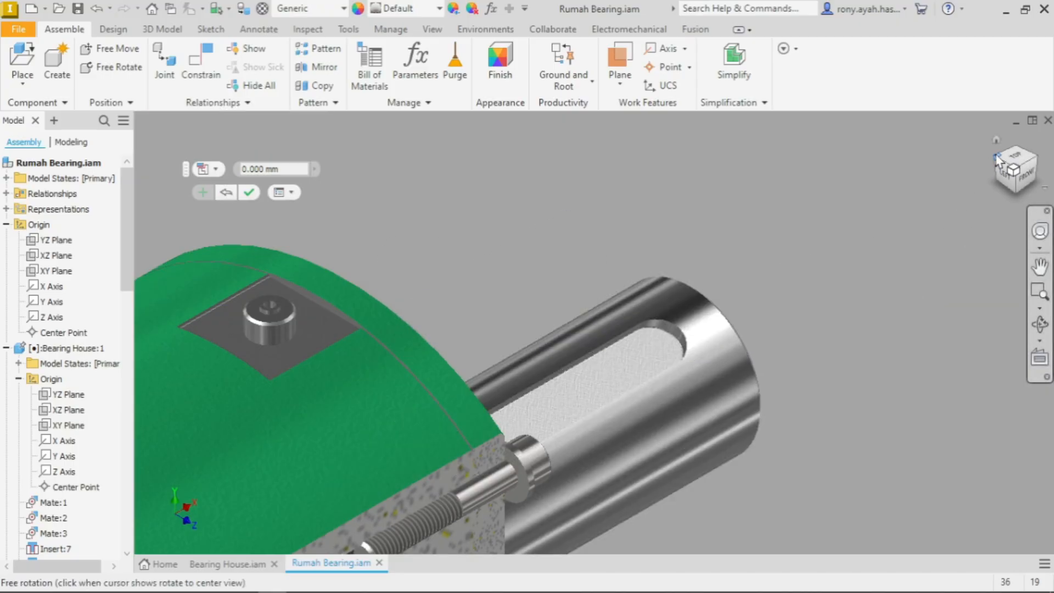
left_click_drag(997, 161, 708, 307)
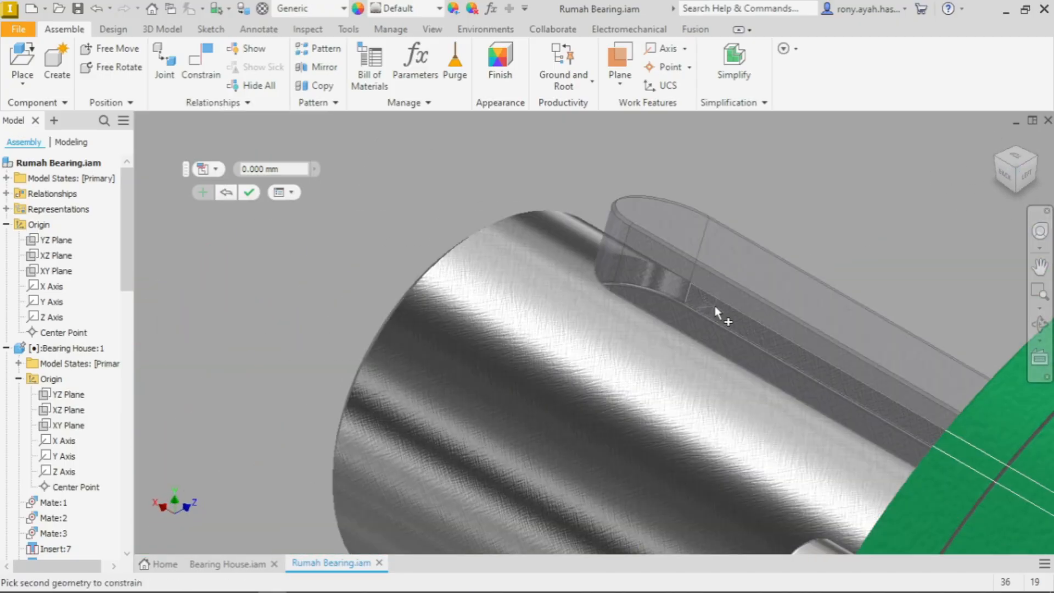
left_click(714, 309)
left_click(779, 338)
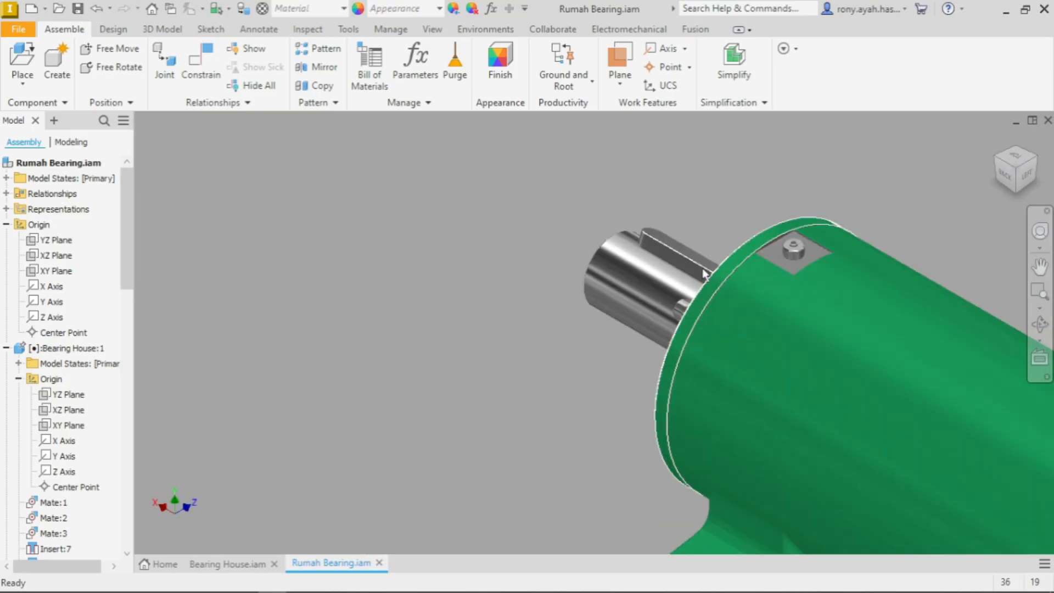
Step: Swing the near key out of line, and mate its inner rounded end's axis to the keyway's inner end with a 0 mm offset
scroll(456, 180, "up", 6)
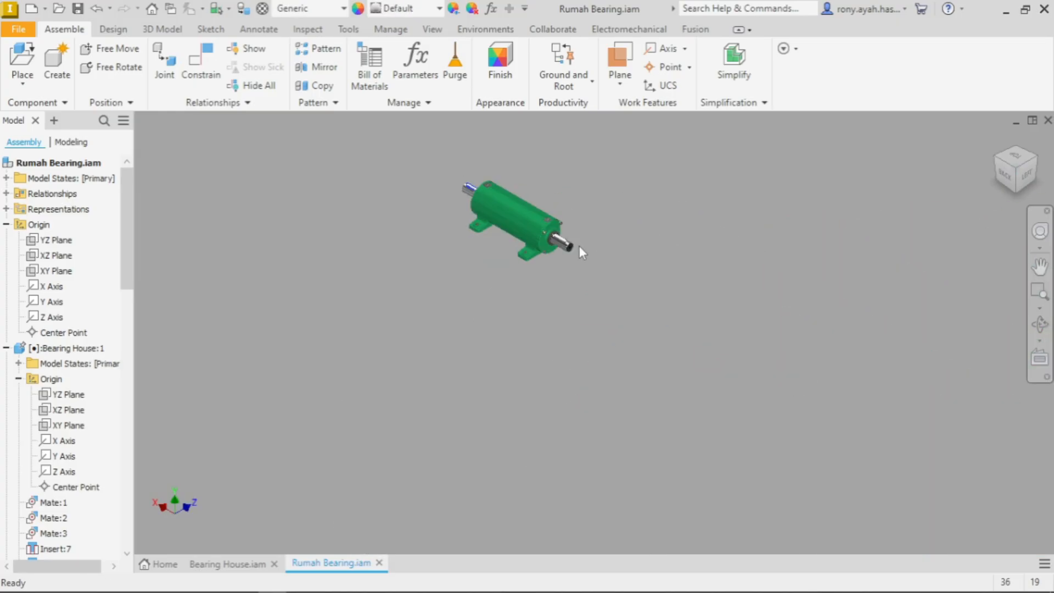
scroll(560, 234, "down", 6)
left_click_drag(508, 277, 512, 255)
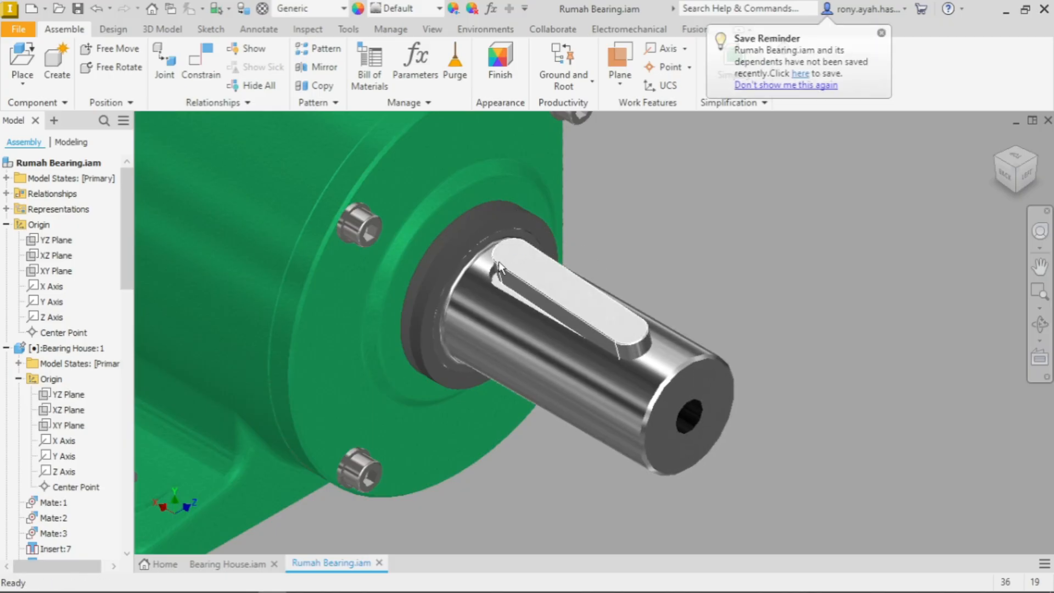
scroll(497, 258, "down", 5)
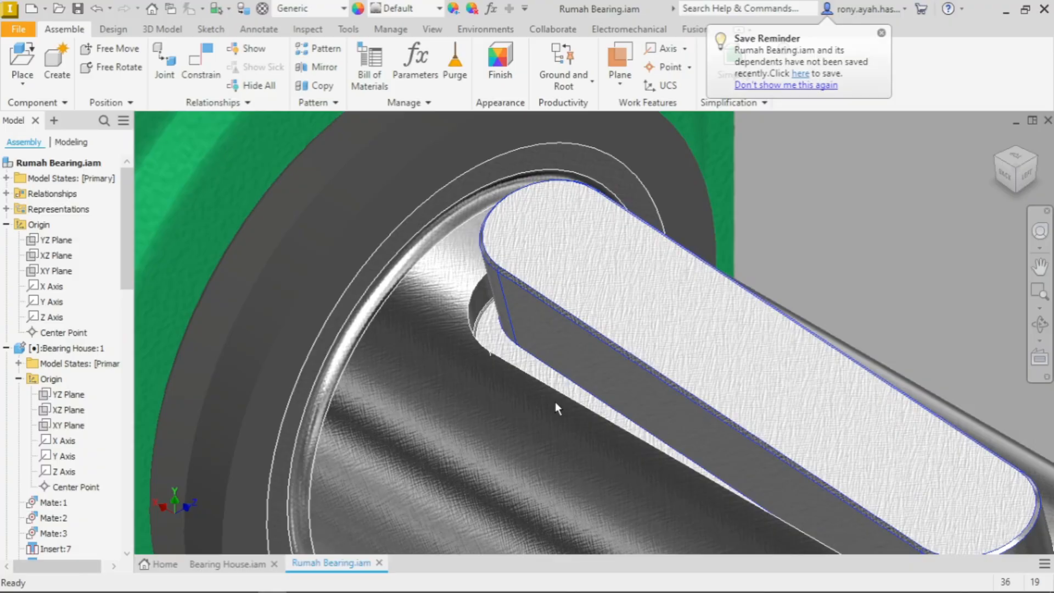
left_click(492, 278)
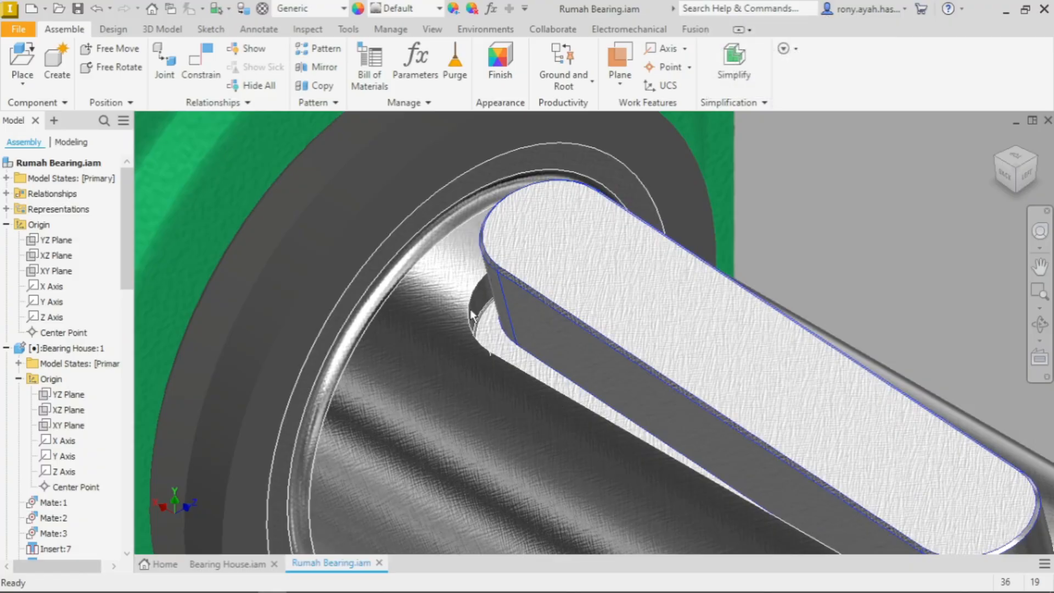
key("c")
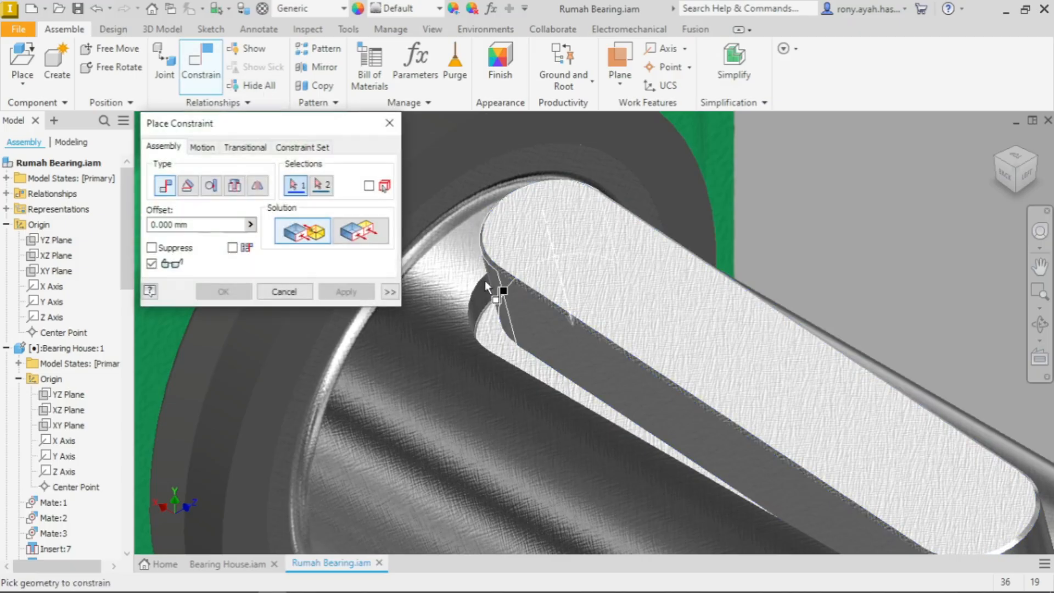
left_click(479, 291)
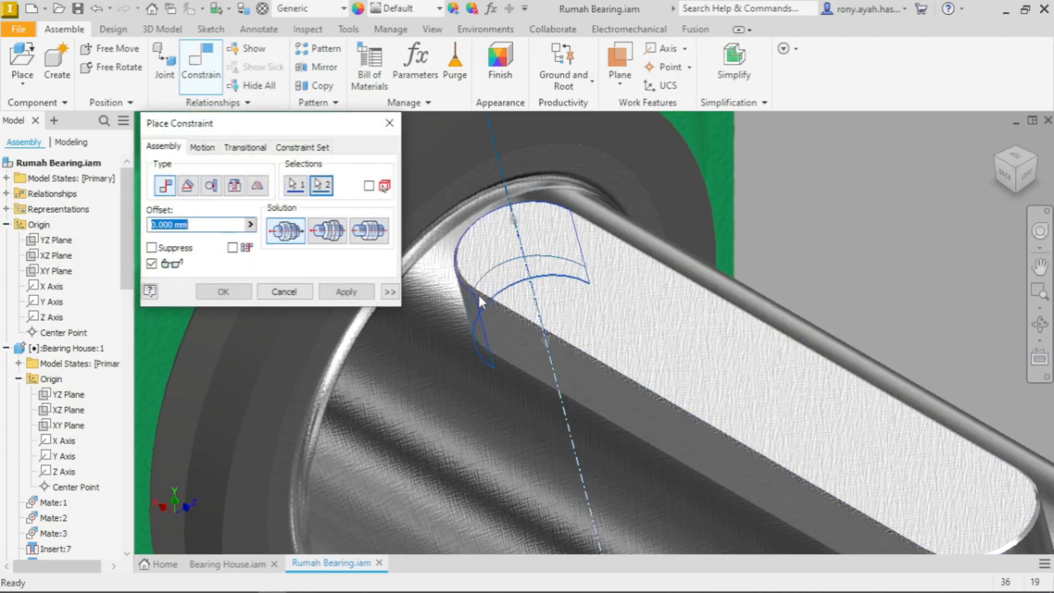
left_click(344, 292)
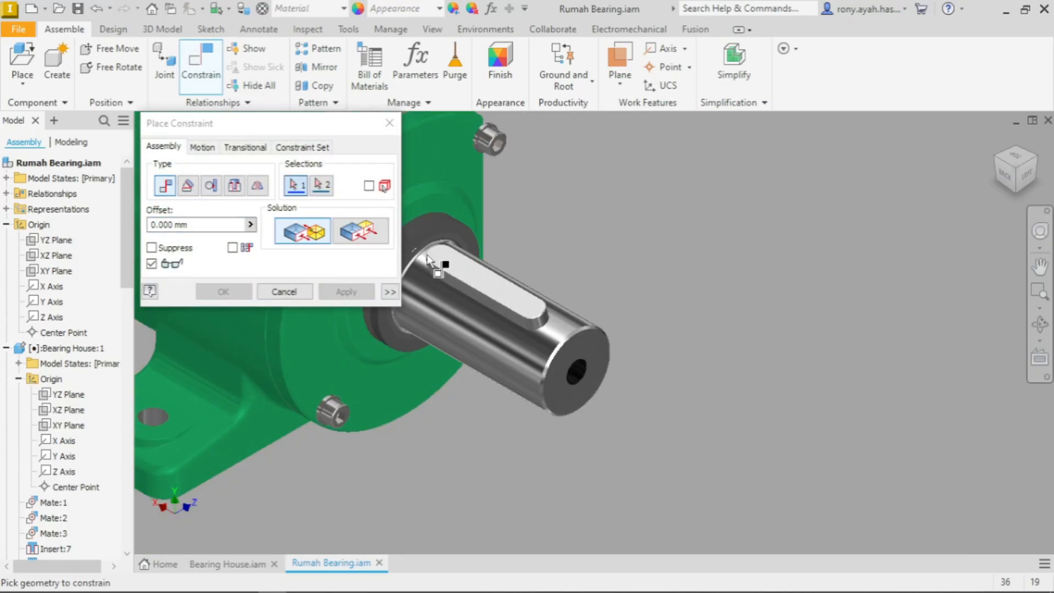
left_click(283, 292)
Step: Test whether the near key still moves in its keyway, and inspect how it sits on the shaft
left_click_drag(449, 283, 470, 285)
scroll(470, 288, "up", 5)
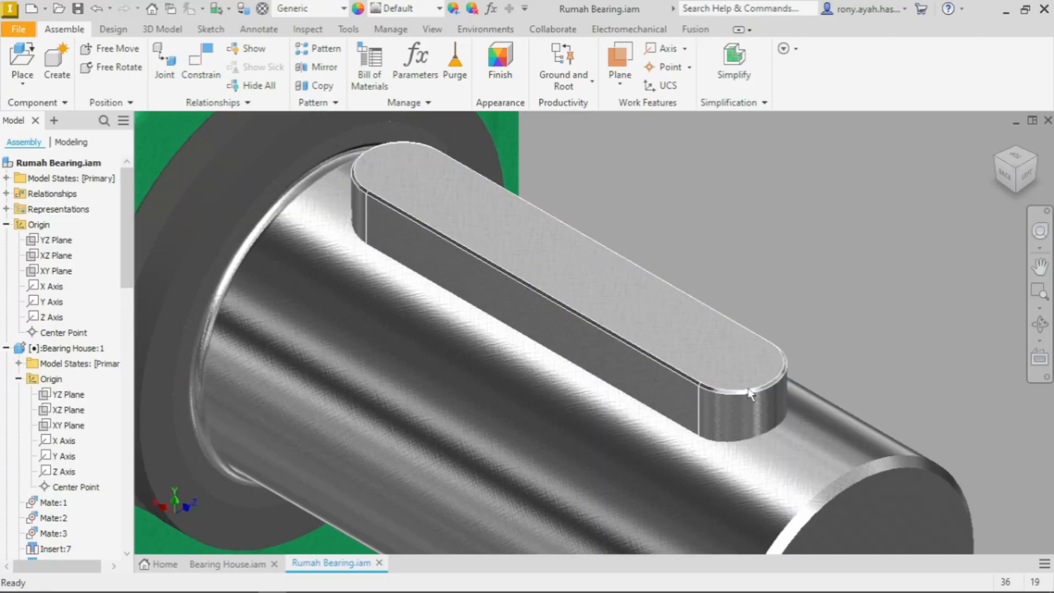
left_click(400, 176)
scroll(649, 265, "down", 5)
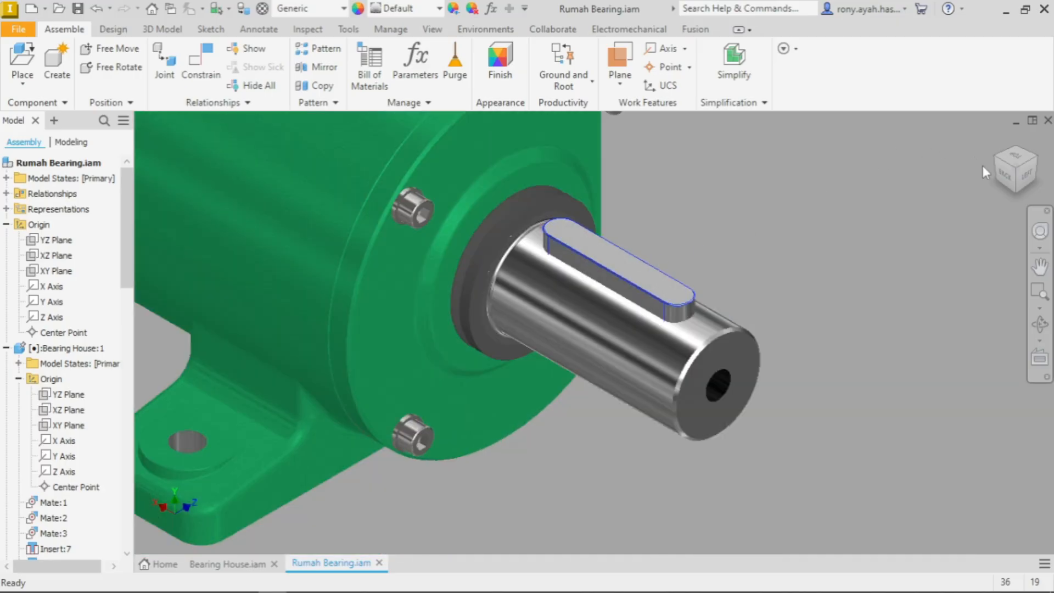
left_click(1036, 161)
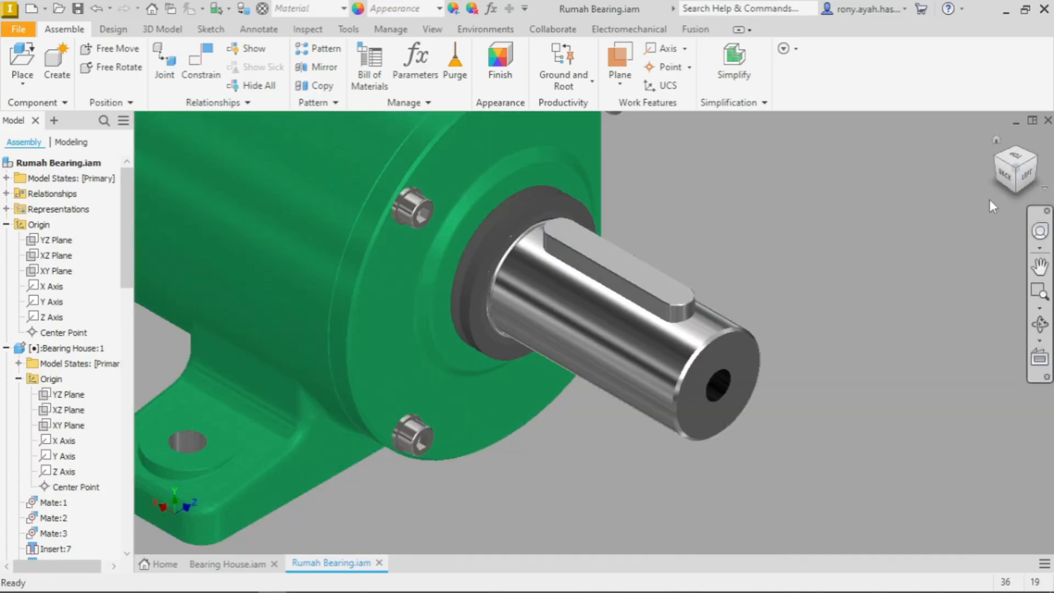
Step: Turn the shaft by hand at its keyed end to test whether it still rotates freely in the housing
left_click(1037, 162)
scroll(464, 396, "up", 5)
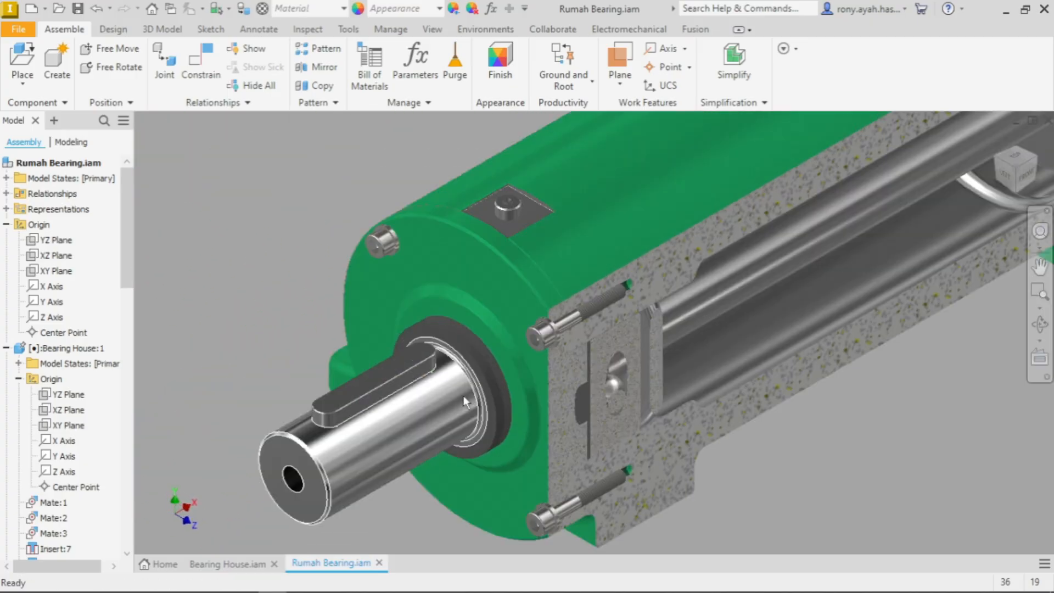
left_click_drag(409, 403, 387, 418)
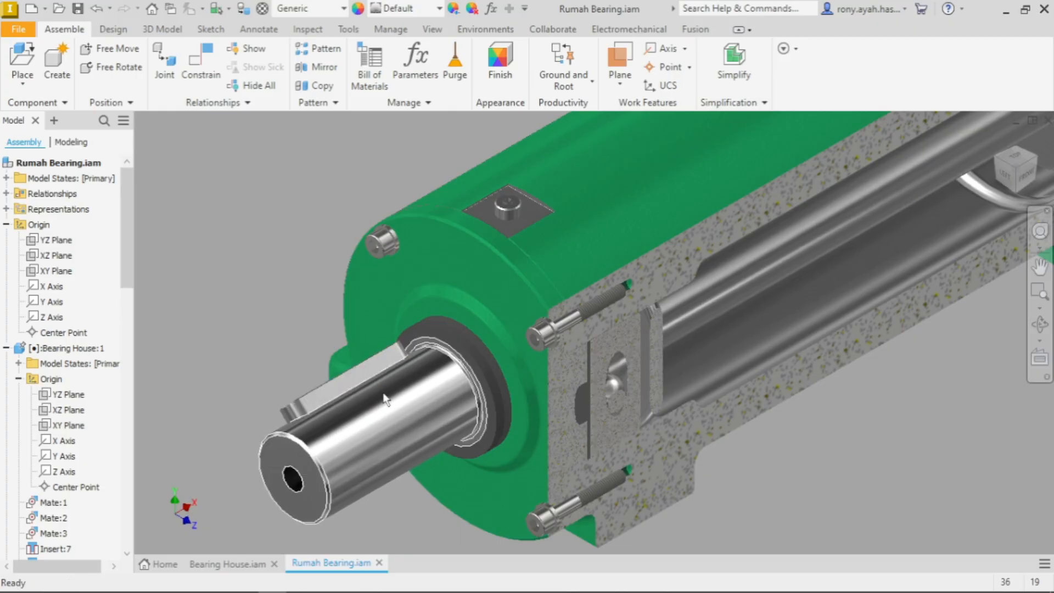
scroll(411, 312, "down", 3)
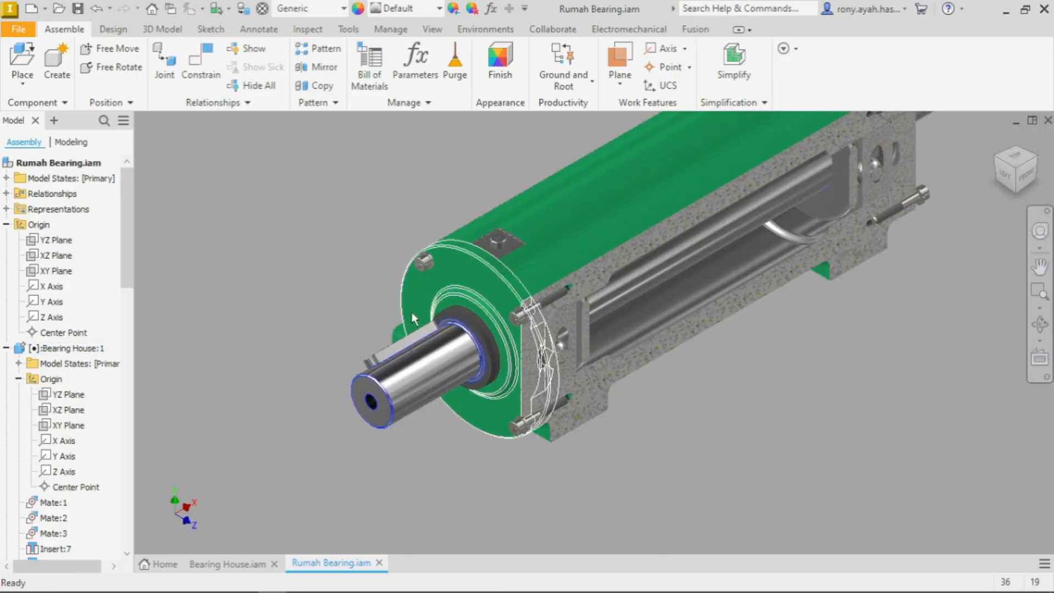
Step: Select the shaft in the assembly and list its origin planes and axes
left_click(395, 363)
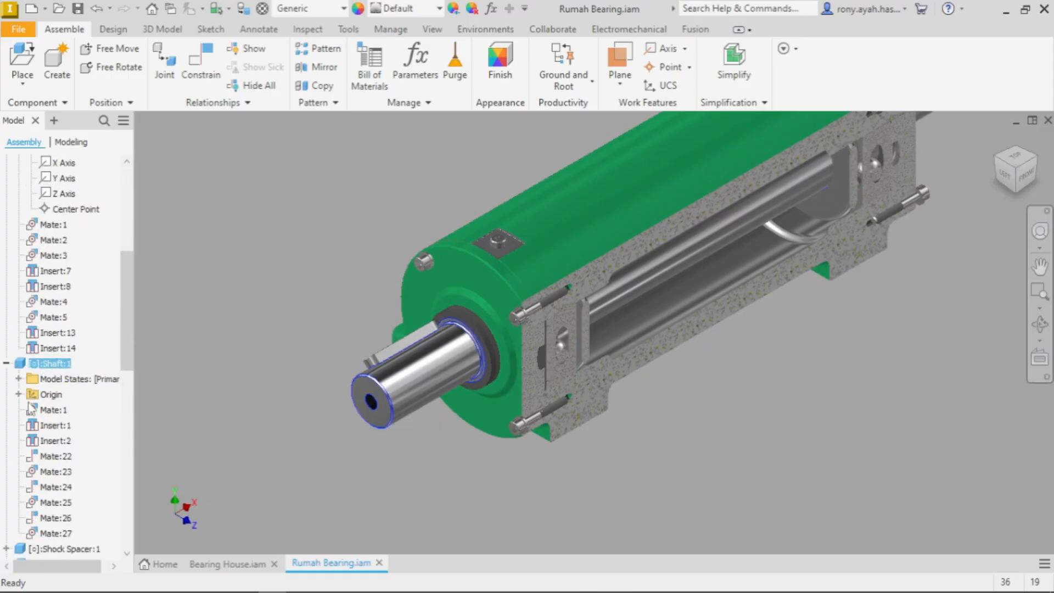
left_click(19, 394)
left_click(19, 394)
left_click(225, 315)
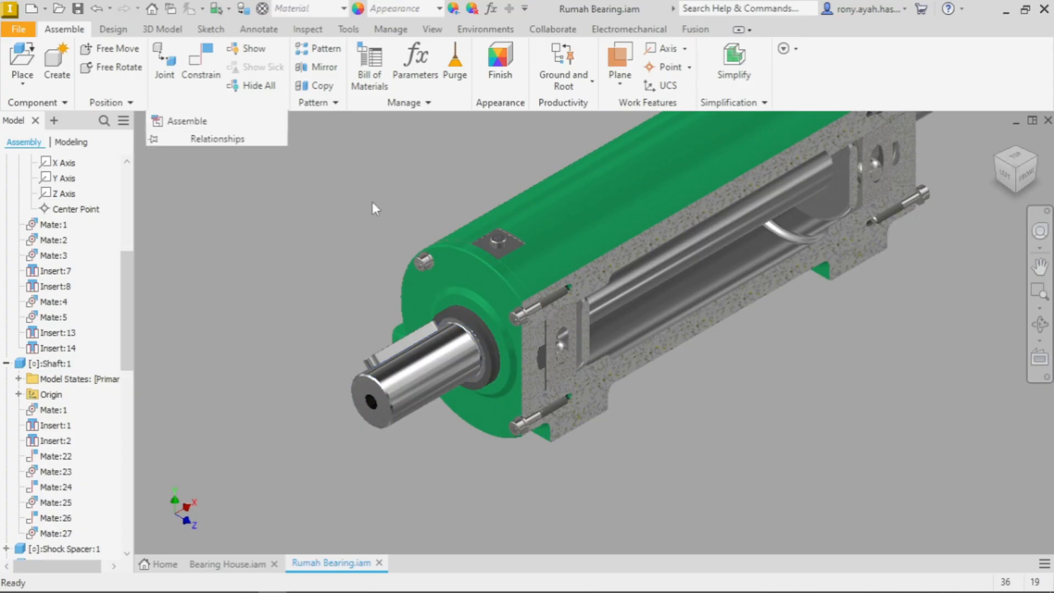
left_click(378, 389)
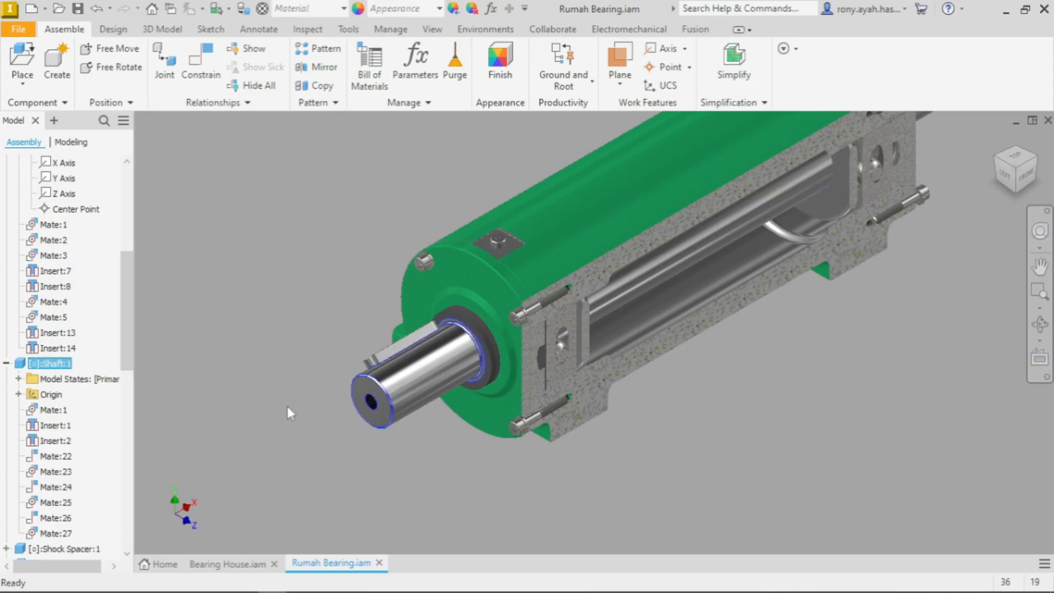
left_click(19, 394)
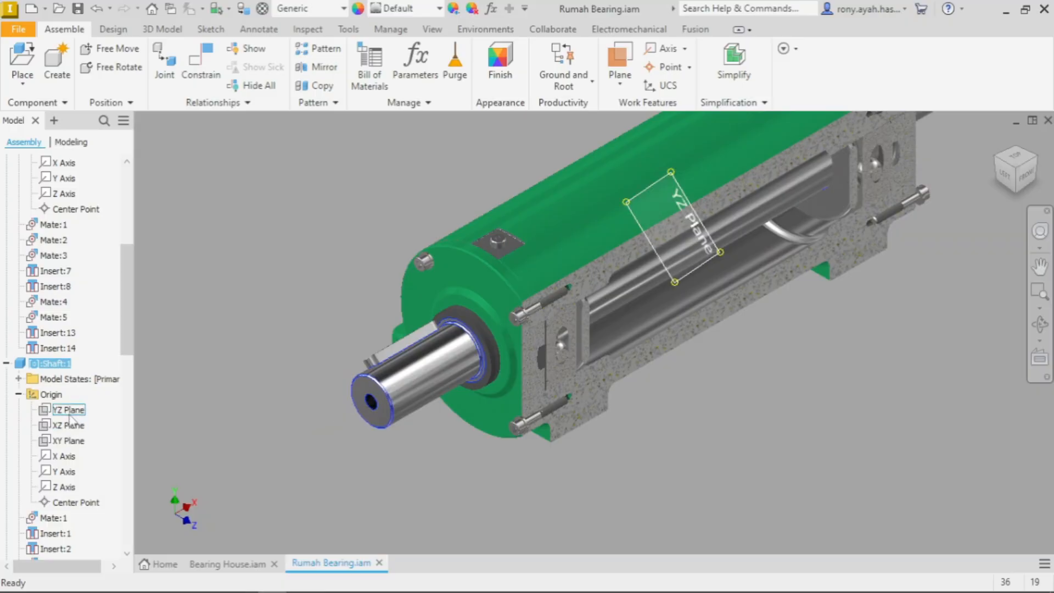
Step: Try to mate the shaft's YZ plane to the assembly's XY plane with a 0 mm offset
left_click(238, 205)
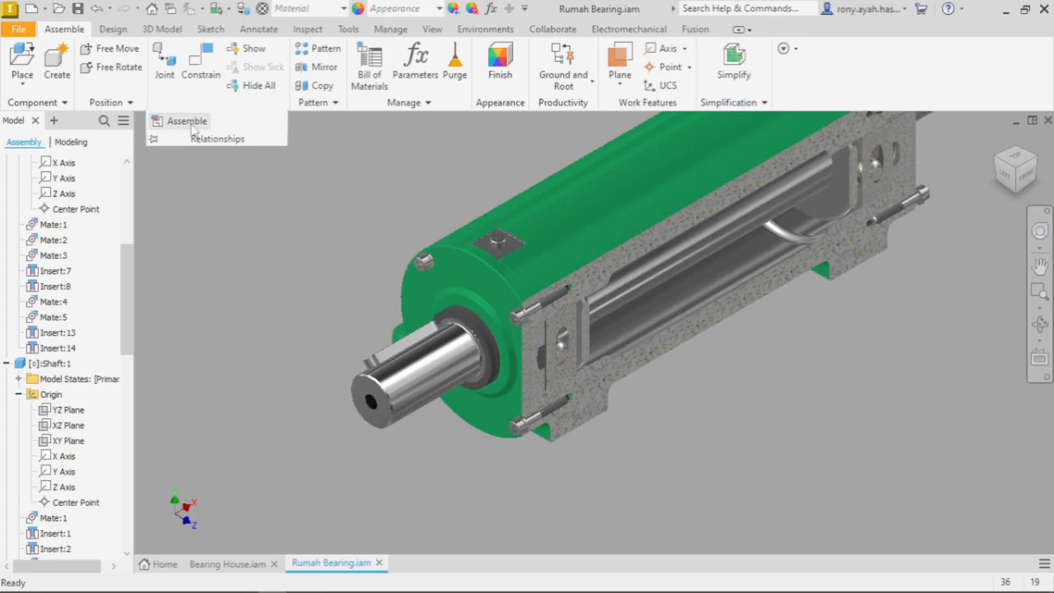
left_click(191, 126)
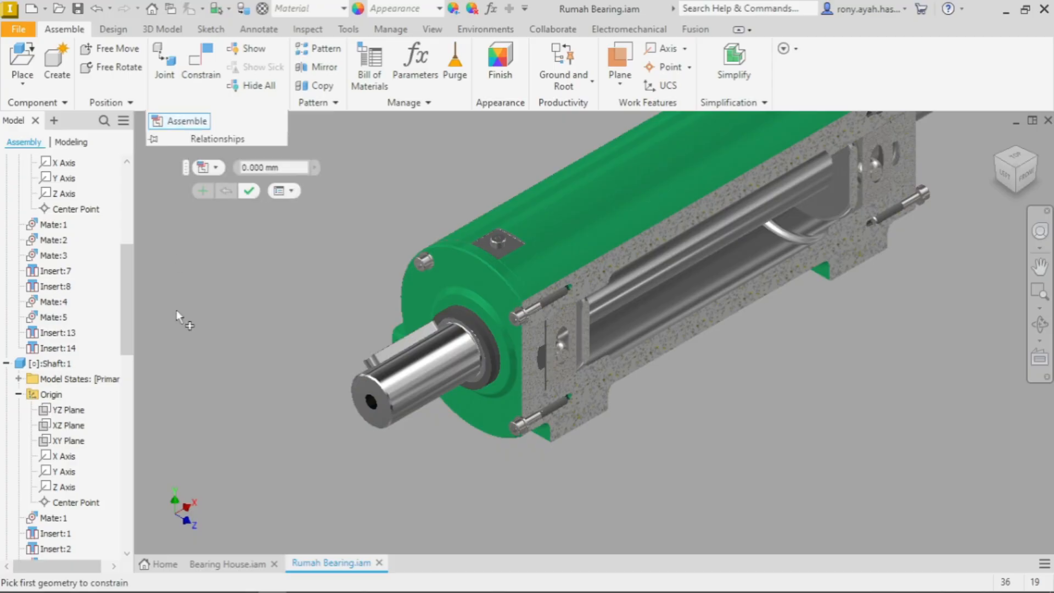
left_click(73, 415)
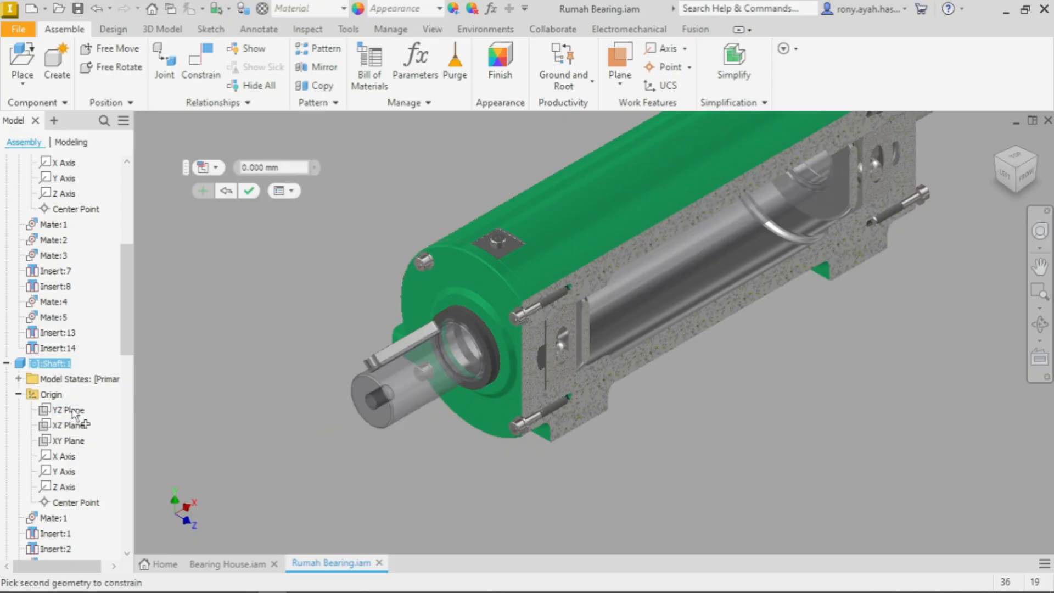
scroll(71, 252, "up", 6)
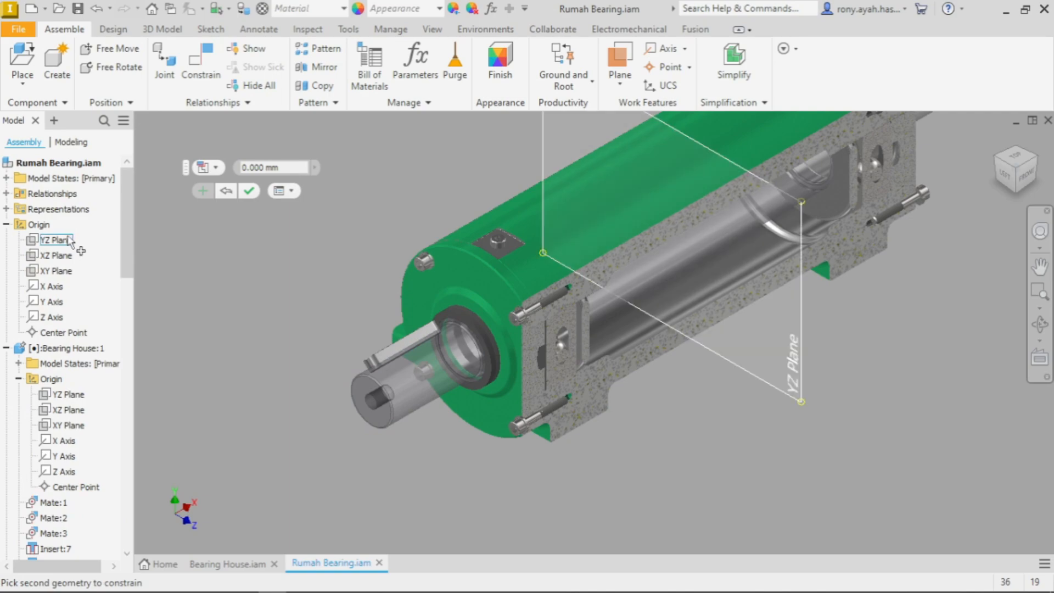
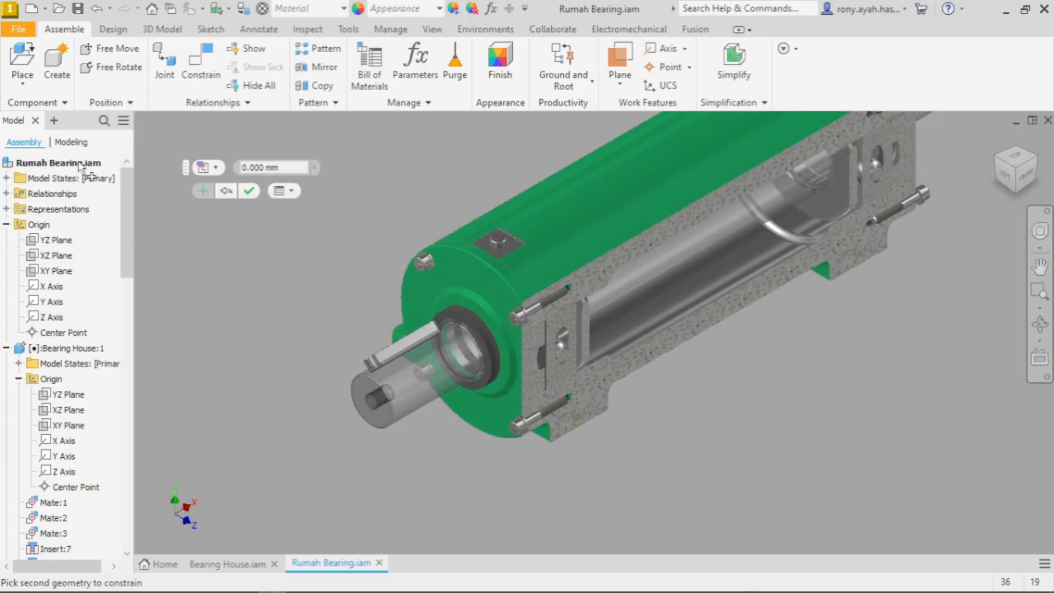
left_click(67, 272)
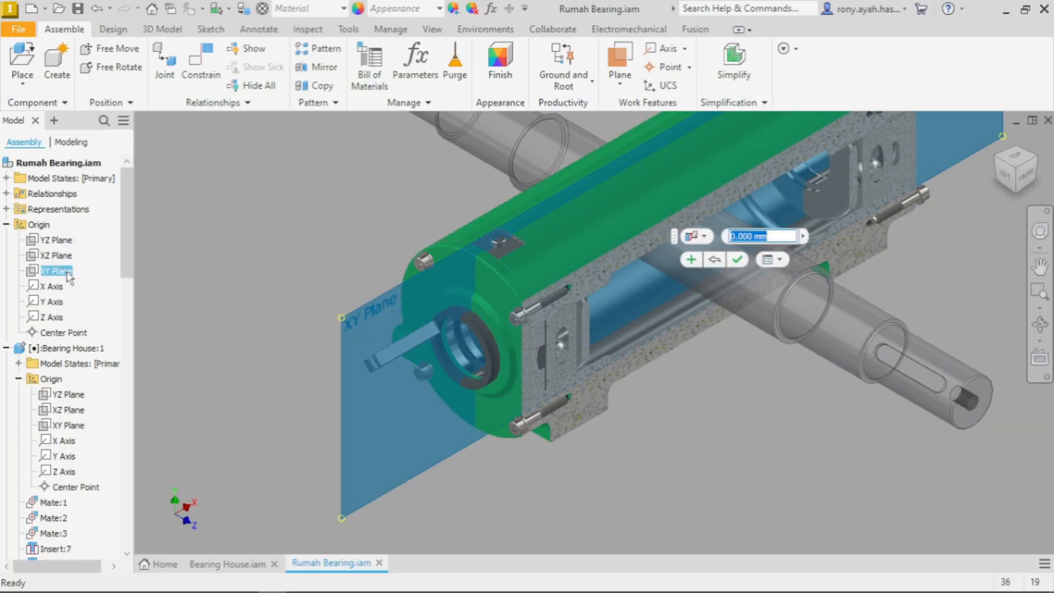
left_click(720, 265)
Step: Mate the shaft's XZ plane to the assembly's XY plane with a 0 mm offset, and check the near key's orientation
scroll(293, 323, "down", 3)
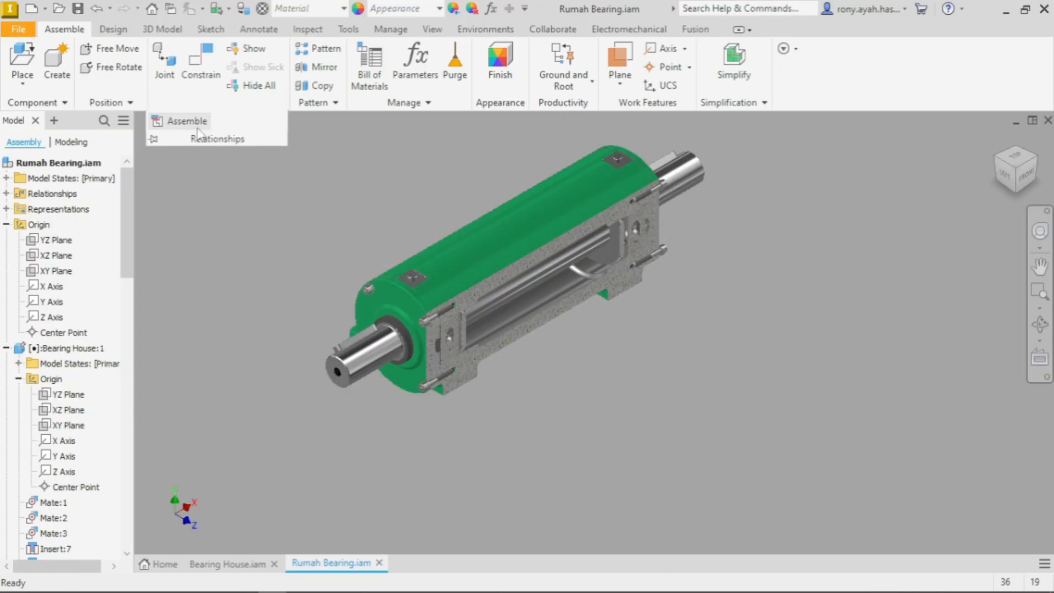
scroll(60, 392, "down", 6)
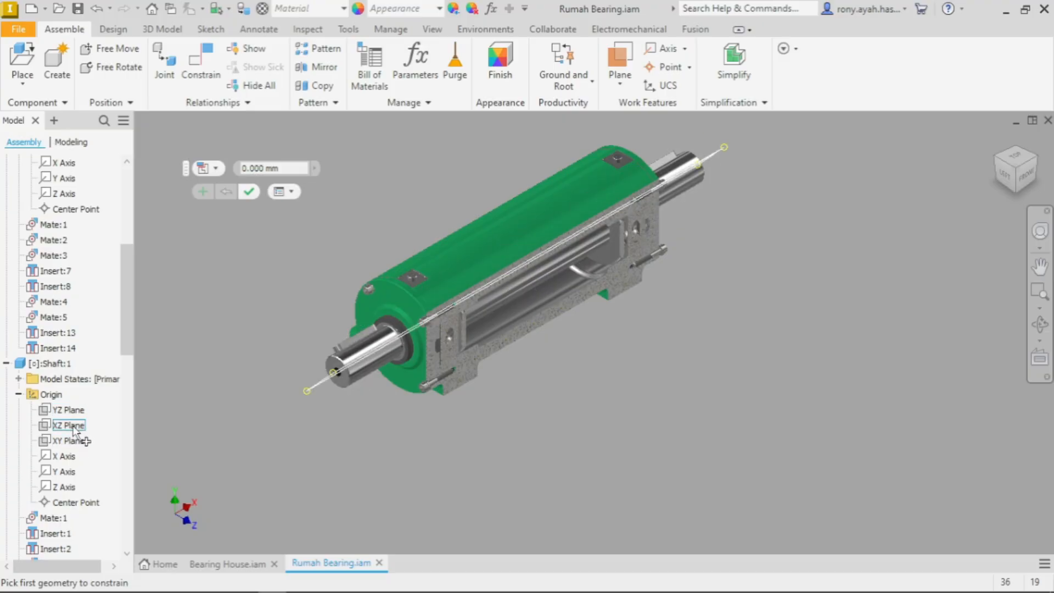
left_click(75, 426)
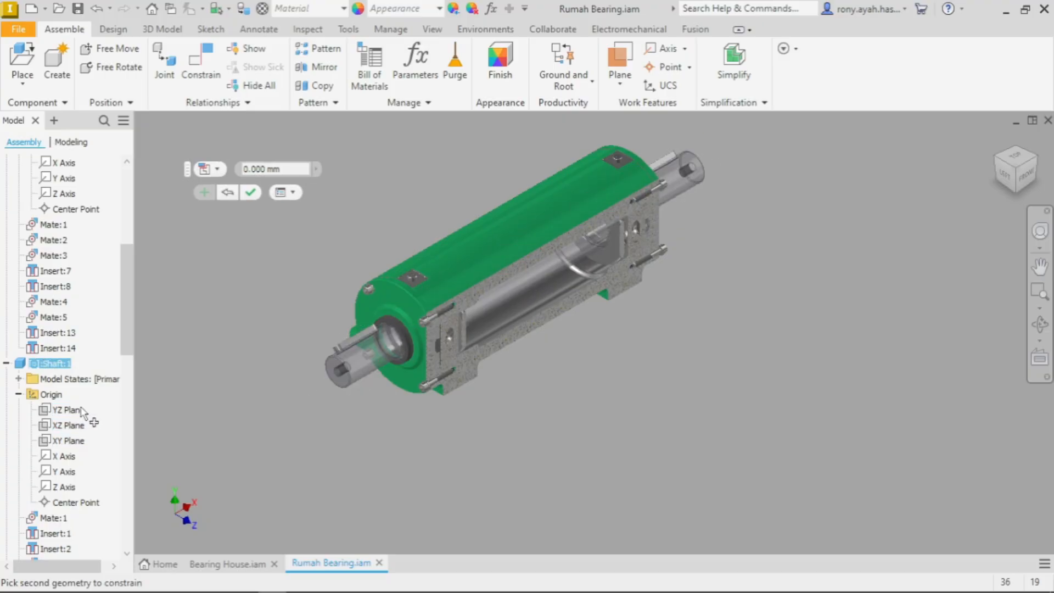
scroll(82, 258, "up", 5)
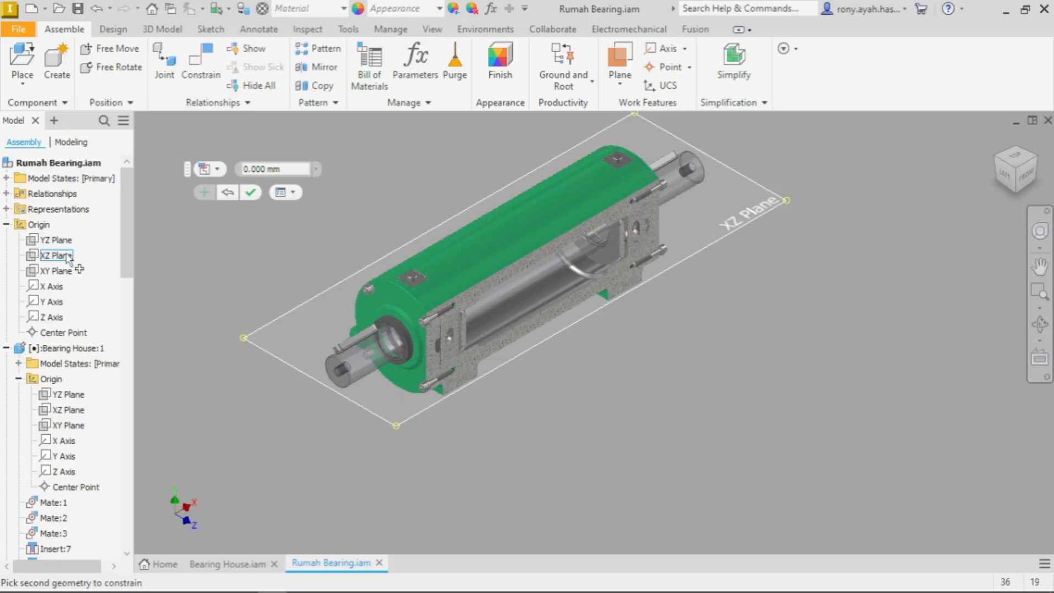
left_click(58, 271)
scroll(364, 355, "up", 5)
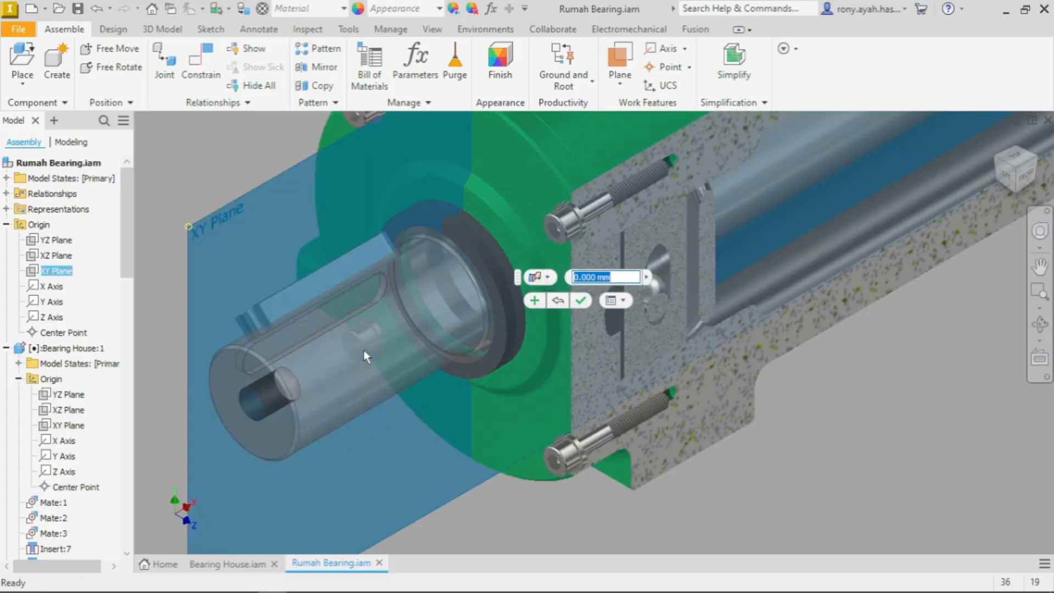
scroll(364, 355, "up", 3)
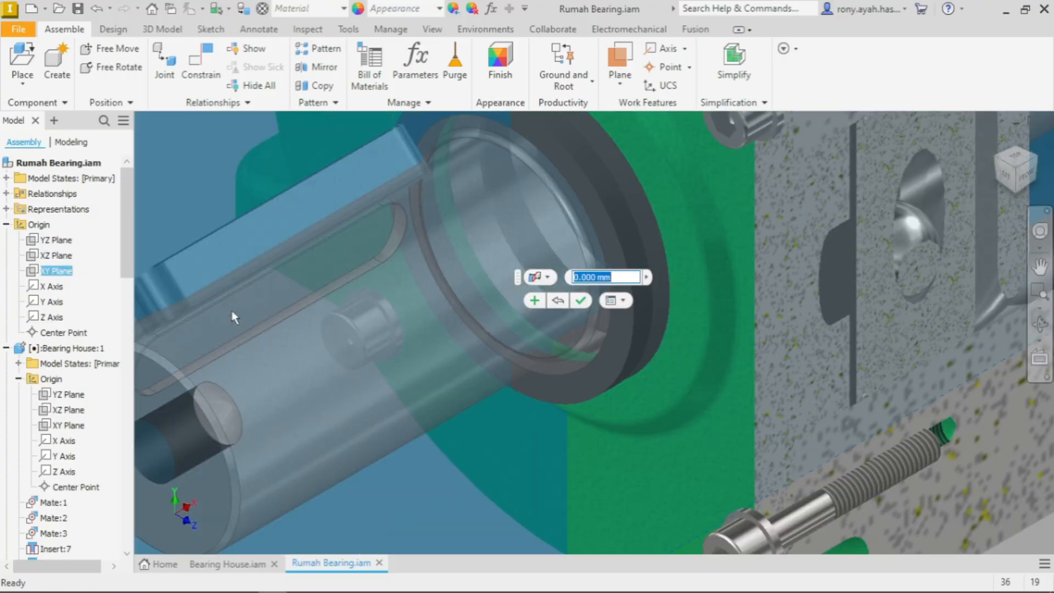
left_click(580, 300)
scroll(482, 334, "down", 5)
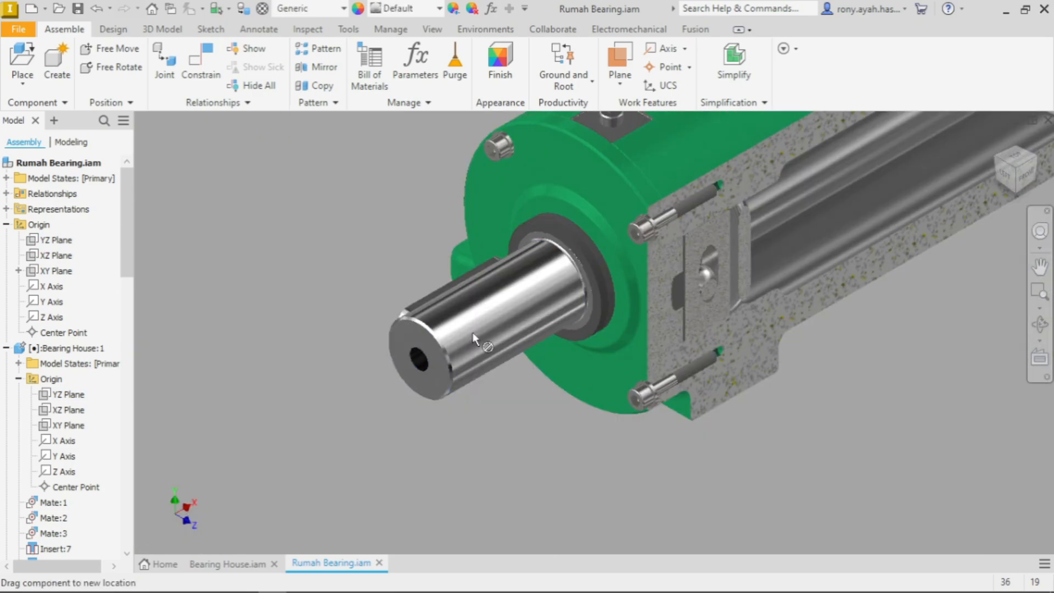
scroll(444, 321, "up", 3)
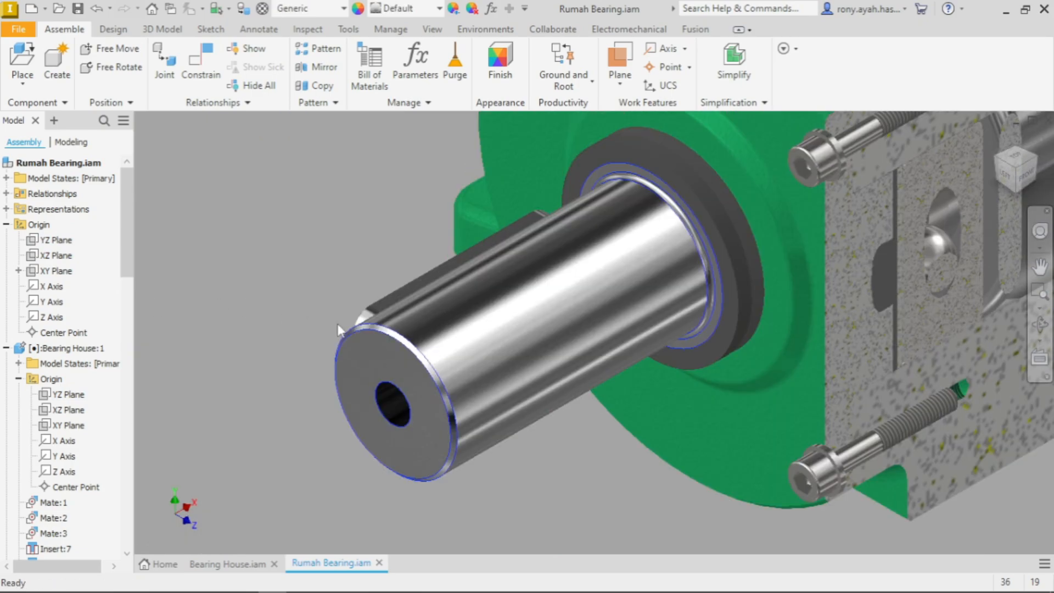
scroll(386, 327, "down", 5)
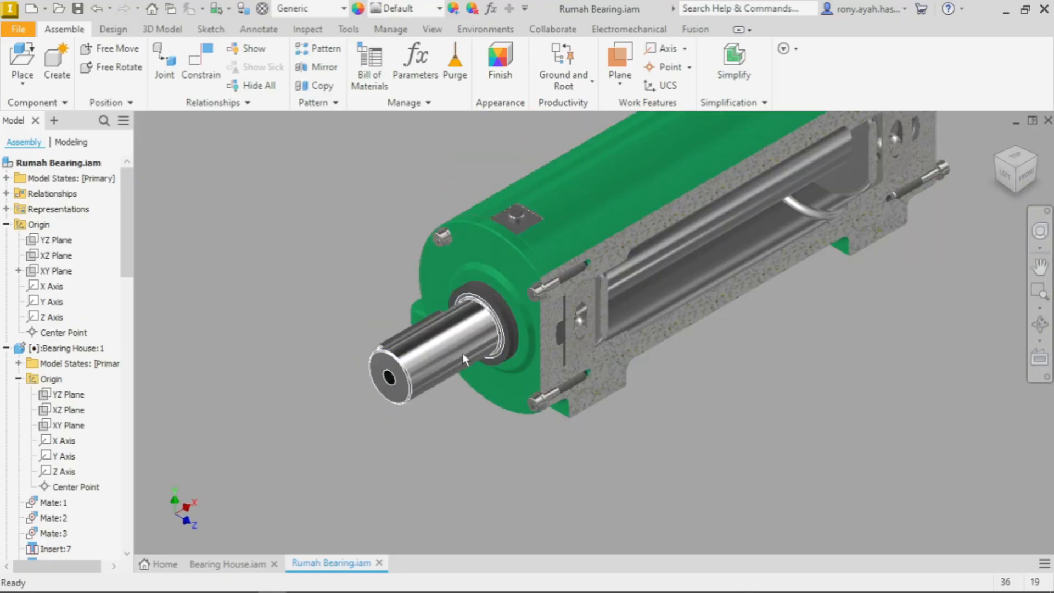
Step: Delete the half section view so the complete bearing house is displayed
left_click(412, 346)
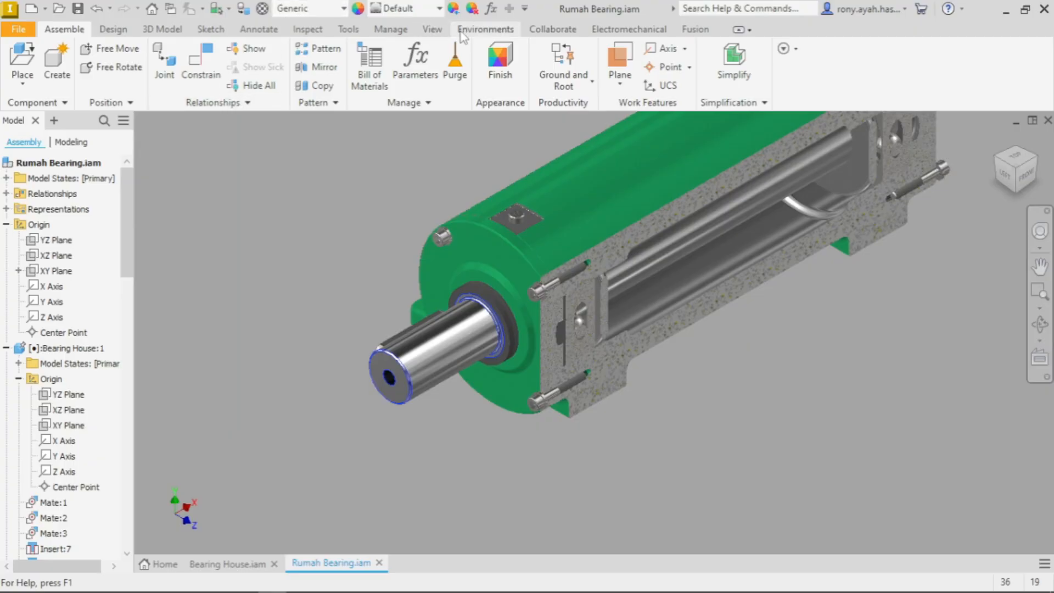
left_click(435, 33)
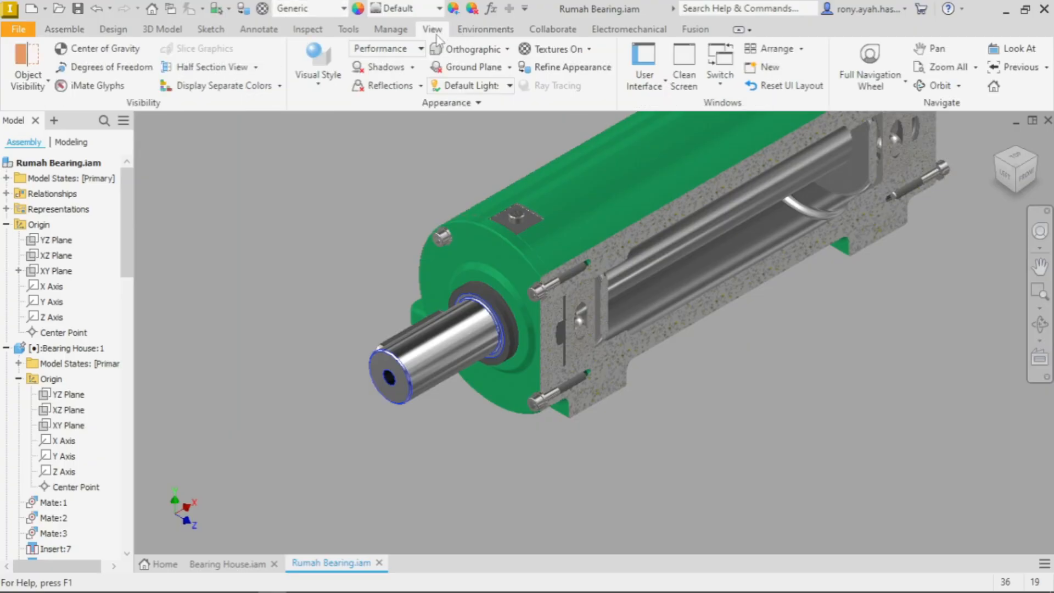
left_click(256, 67)
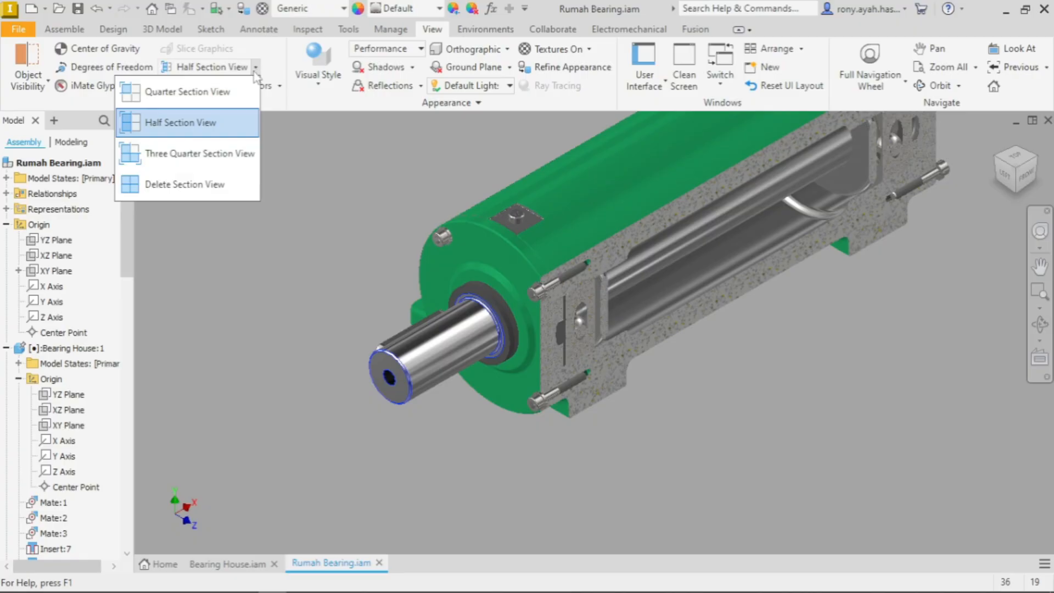
left_click(189, 185)
scroll(390, 402, "up", 4)
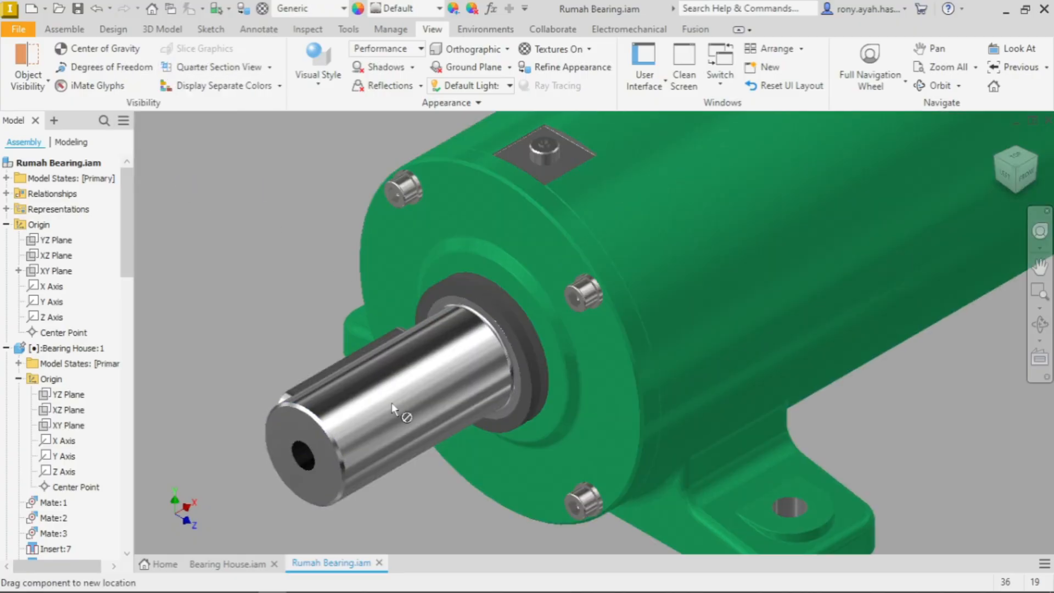
Step: Delete the mate between the shaft's XZ plane and the assembly's XY plane, and turn the shaft to a new angle
left_click(337, 327)
scroll(295, 318, "down", 5)
scroll(336, 285, "up", 6)
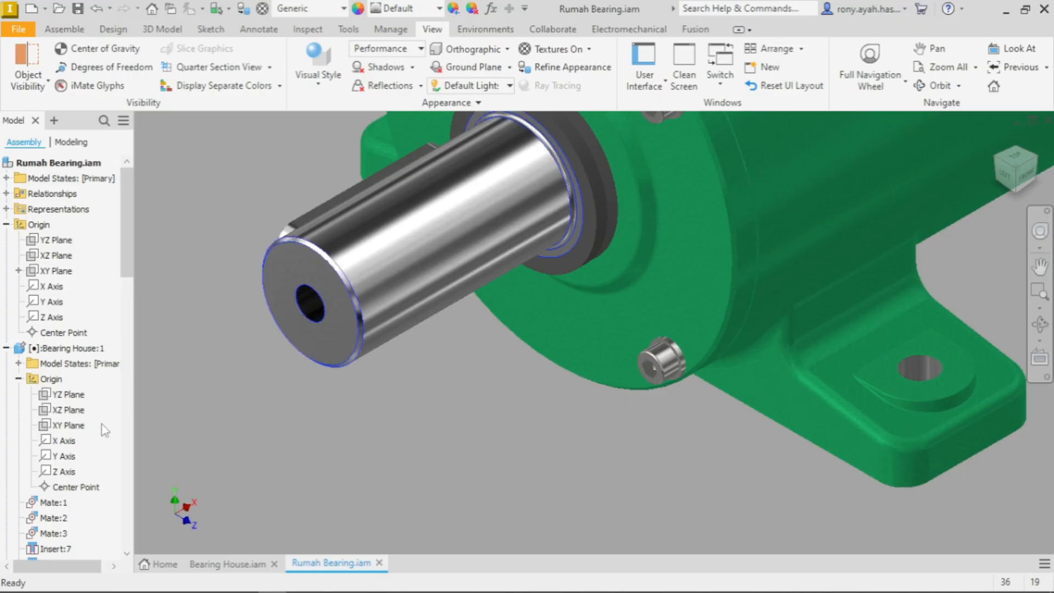
scroll(100, 466, "down", 1)
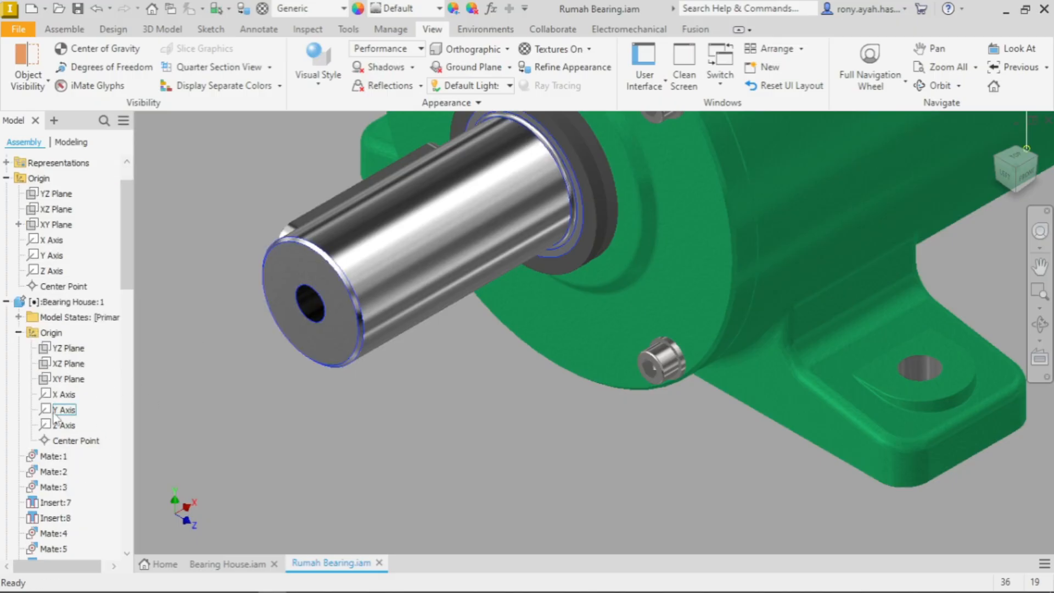
scroll(71, 425, "down", 7)
scroll(74, 430, "down", 1)
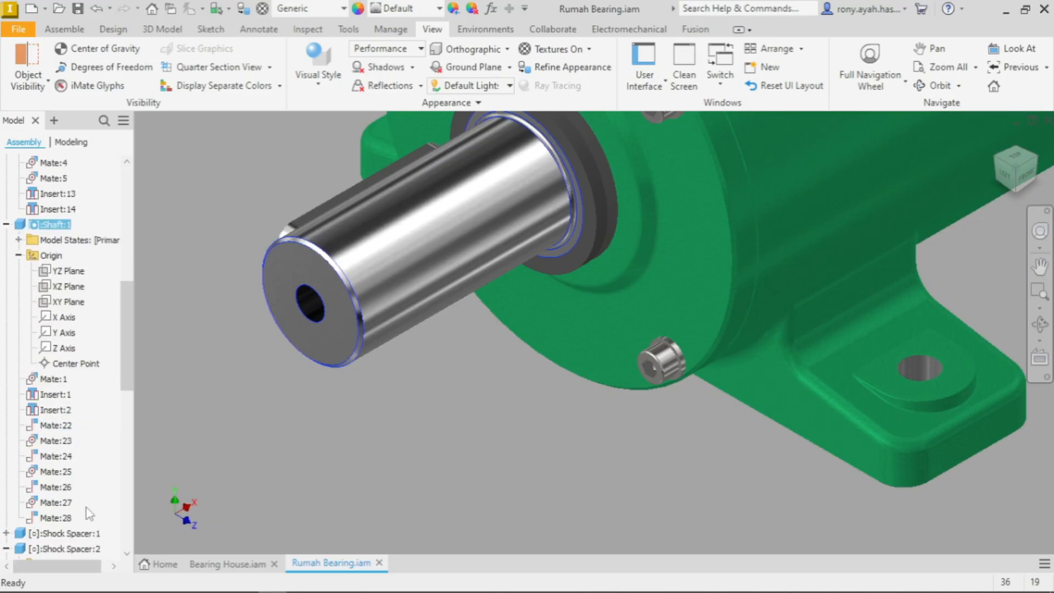
left_click(67, 520)
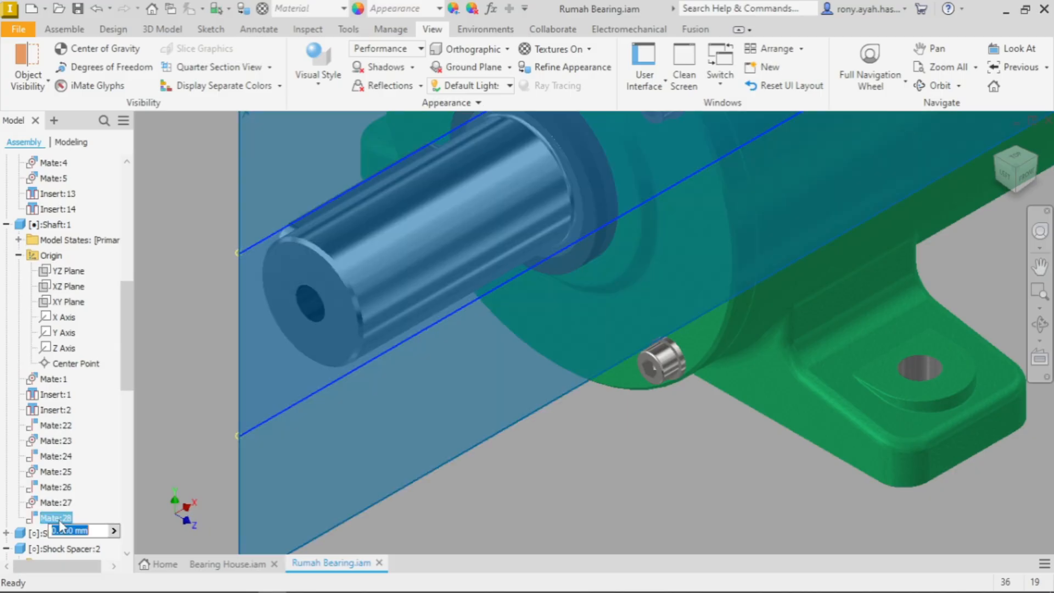
right_click(61, 525)
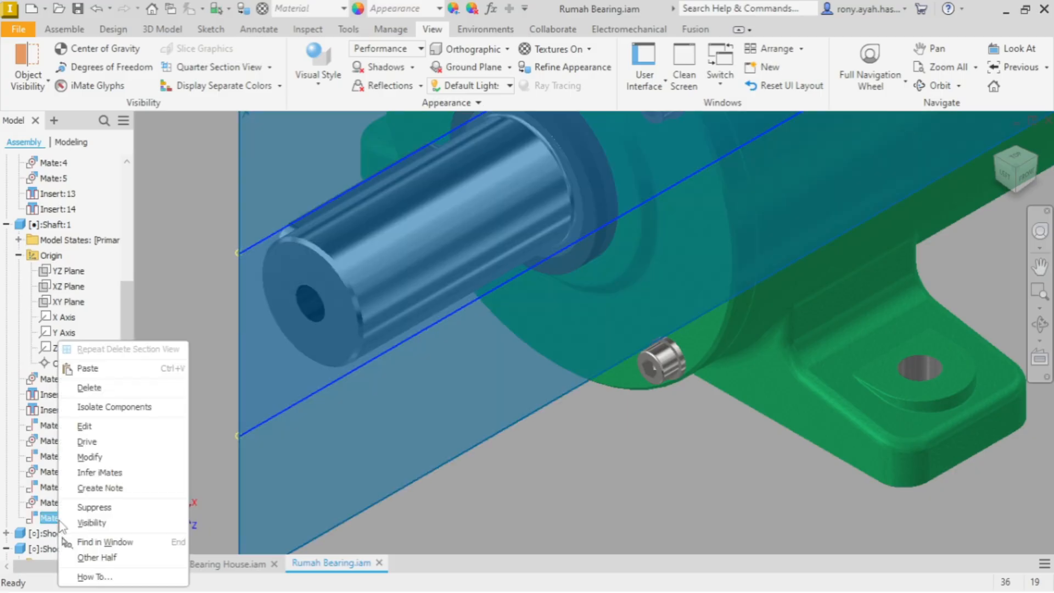
left_click(109, 394)
mouse_move(378, 274)
left_mouse_down()
mouse_move(386, 265)
mouse_move(389, 285)
left_mouse_up()
scroll(402, 384, "down", 4)
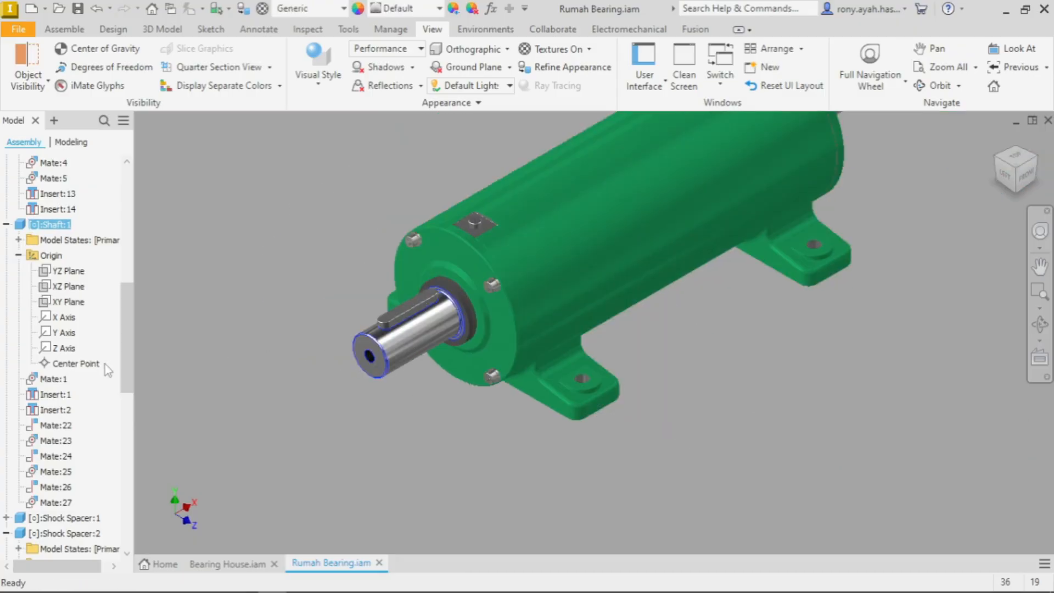
Step: Constrain the shaft's XY plane to the assembly's XY plane with a directed angle of 0 degrees
left_click(242, 220)
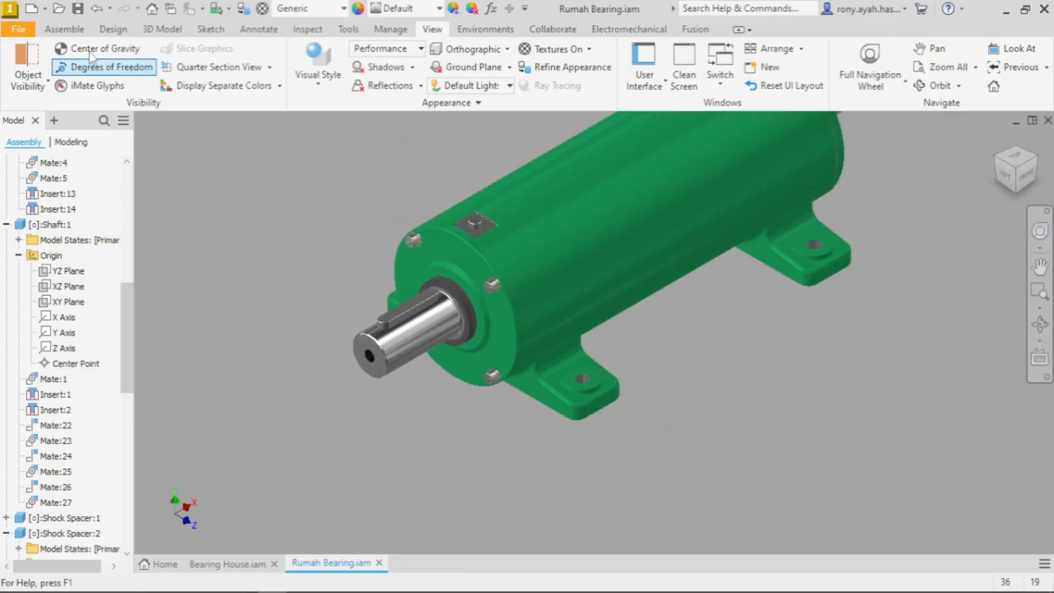
left_click(64, 29)
left_click_drag(198, 108, 201, 120)
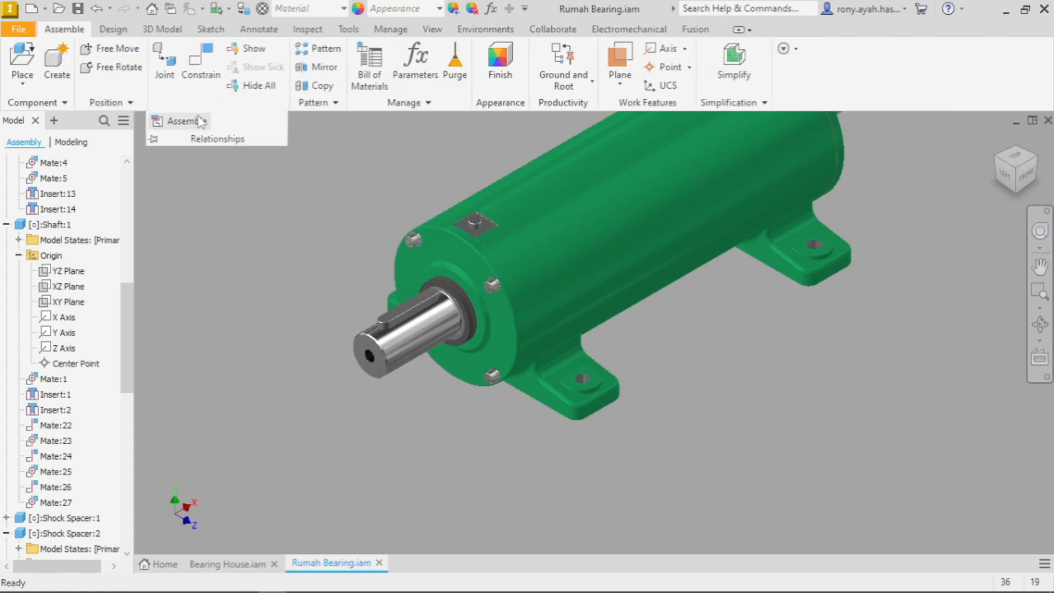
left_click(200, 121)
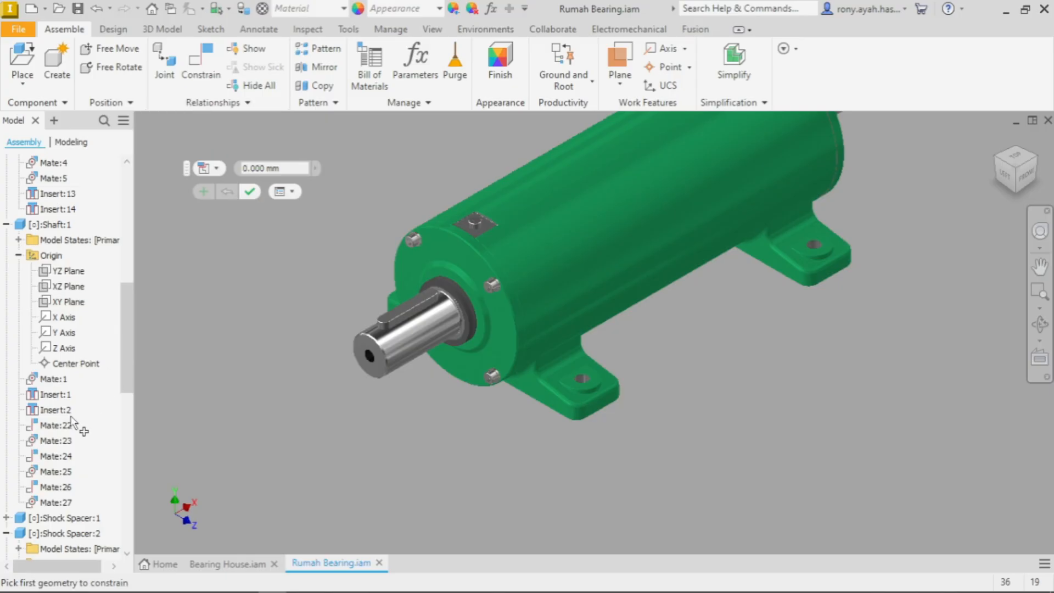
left_click(71, 302)
scroll(77, 219, "up", 6)
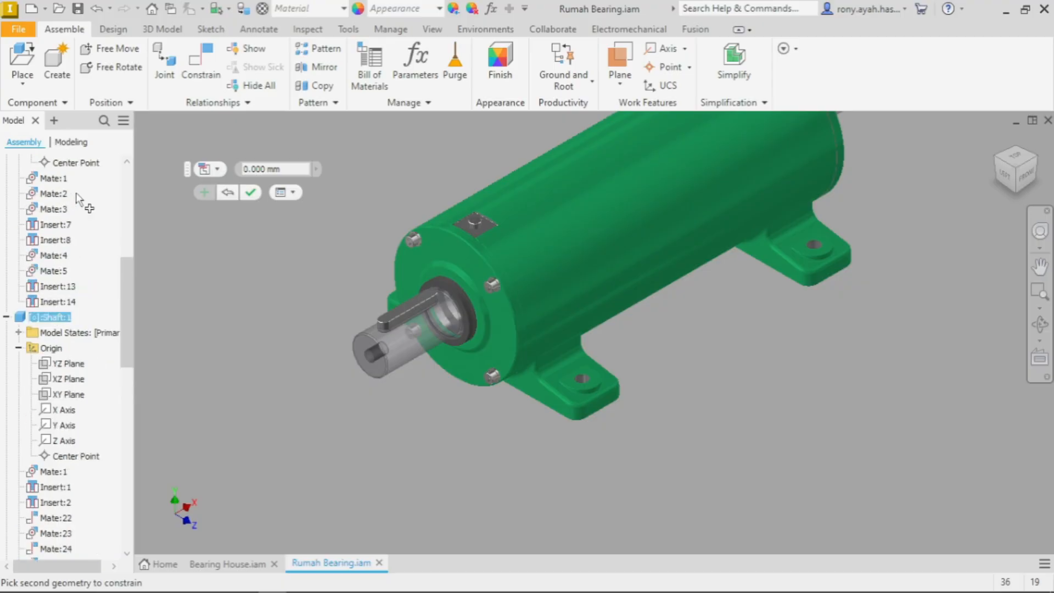
scroll(81, 198, "up", 3)
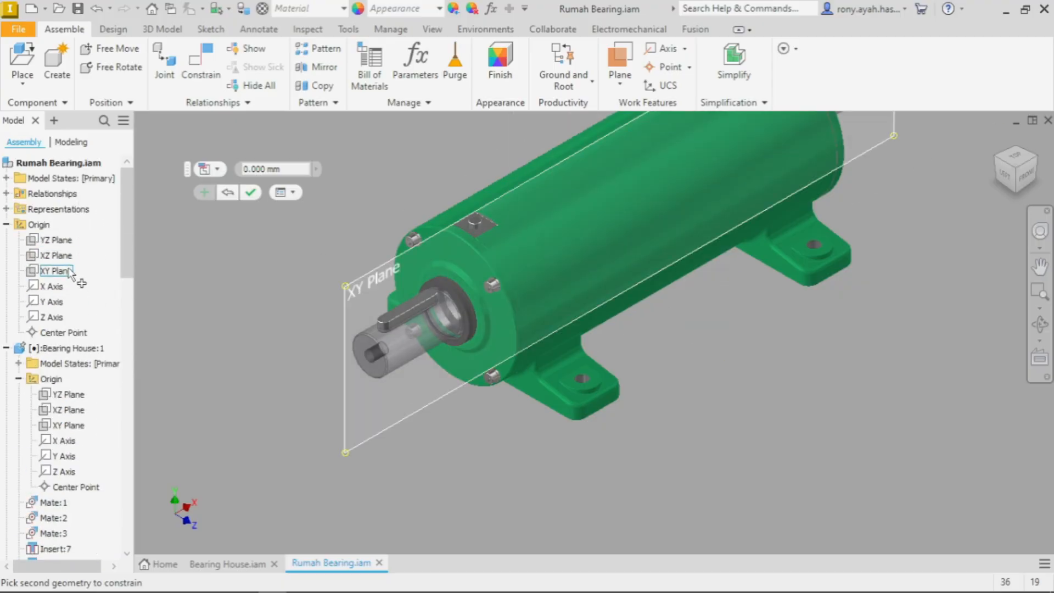
left_click(60, 271)
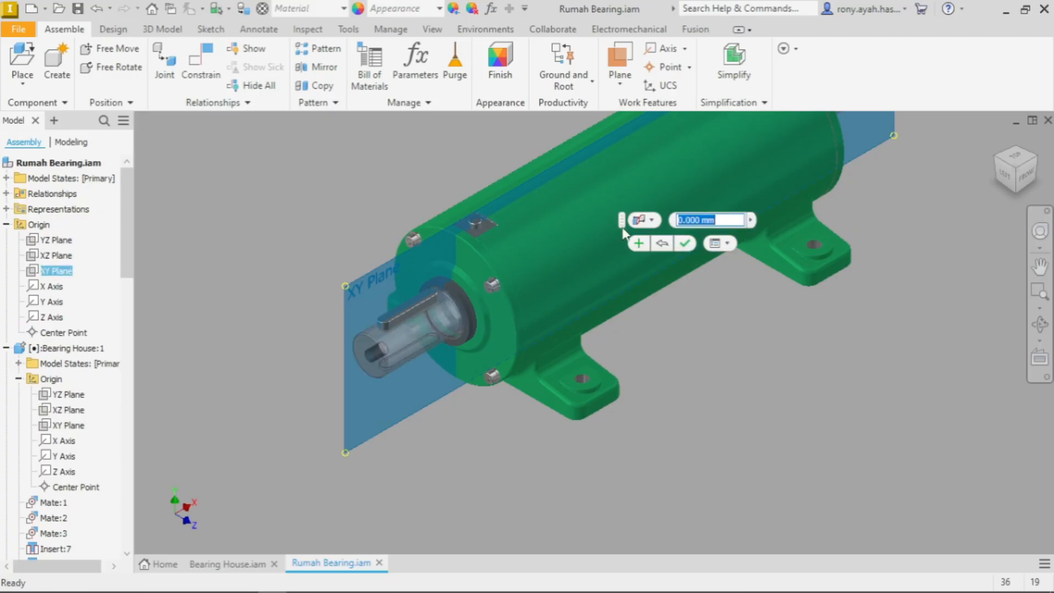
left_click(653, 221)
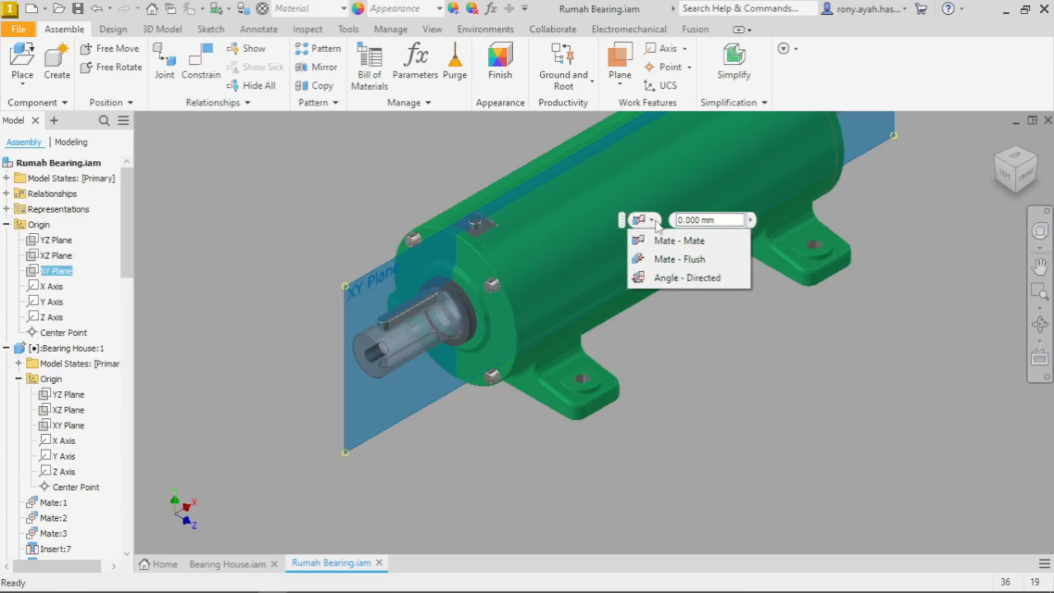
left_click(677, 279)
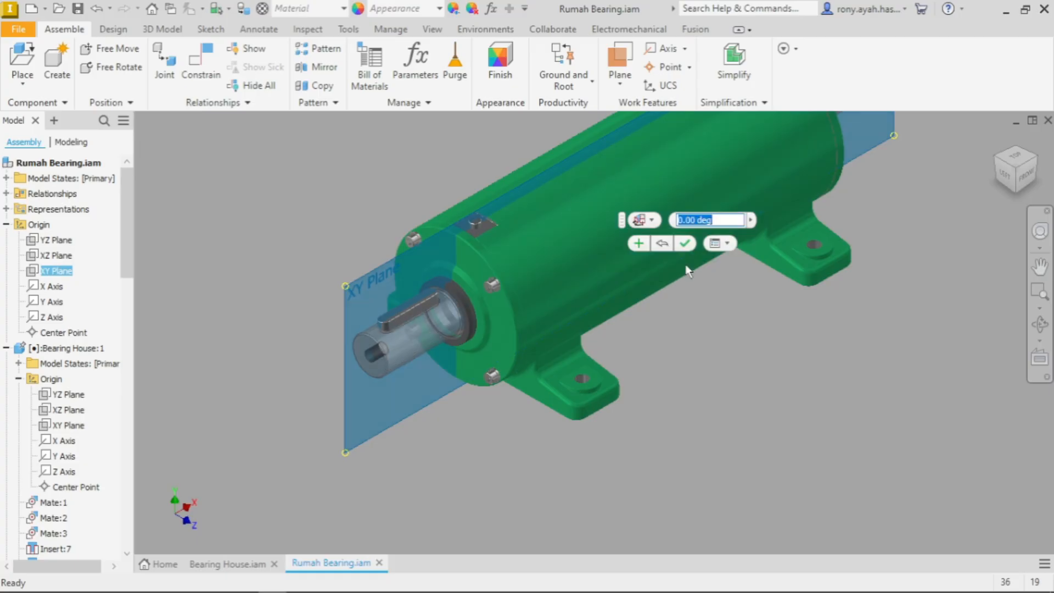
left_click(687, 247)
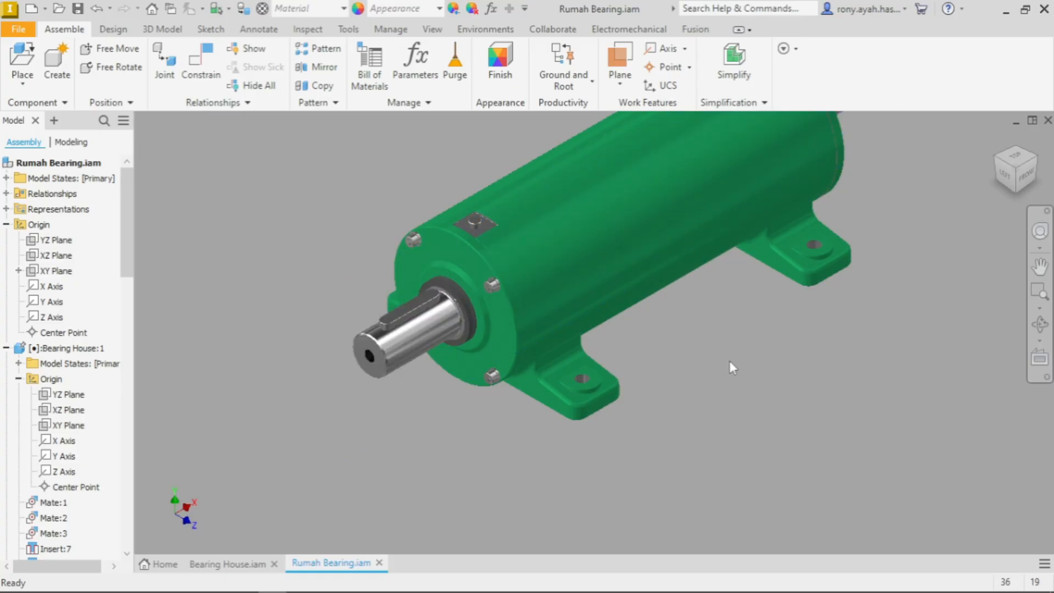
Step: Set the shaft's angle constraint to 20 degrees
scroll(63, 360, "down", 6)
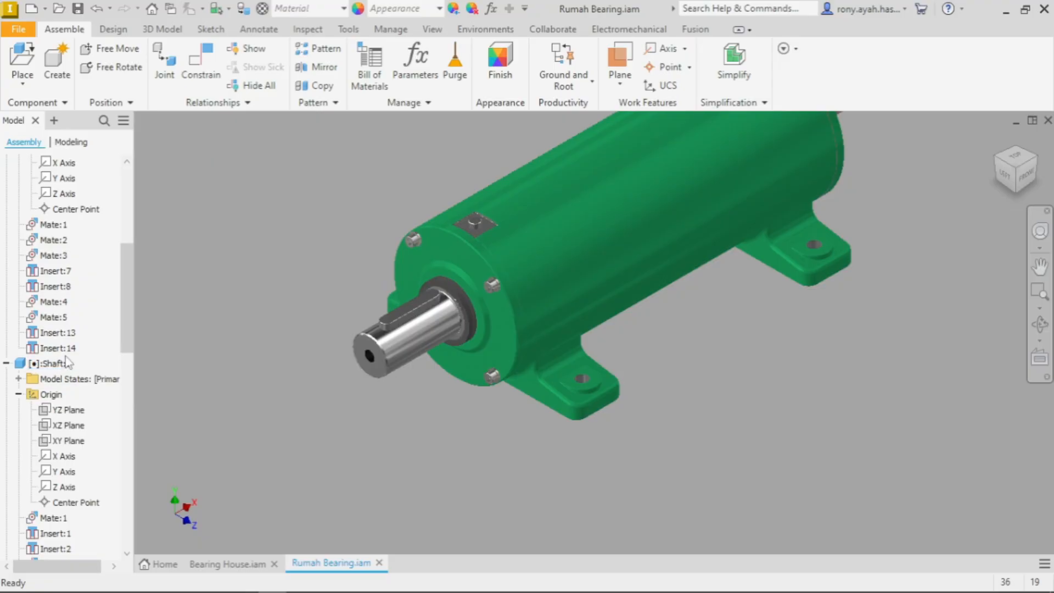
scroll(66, 362, "down", 5)
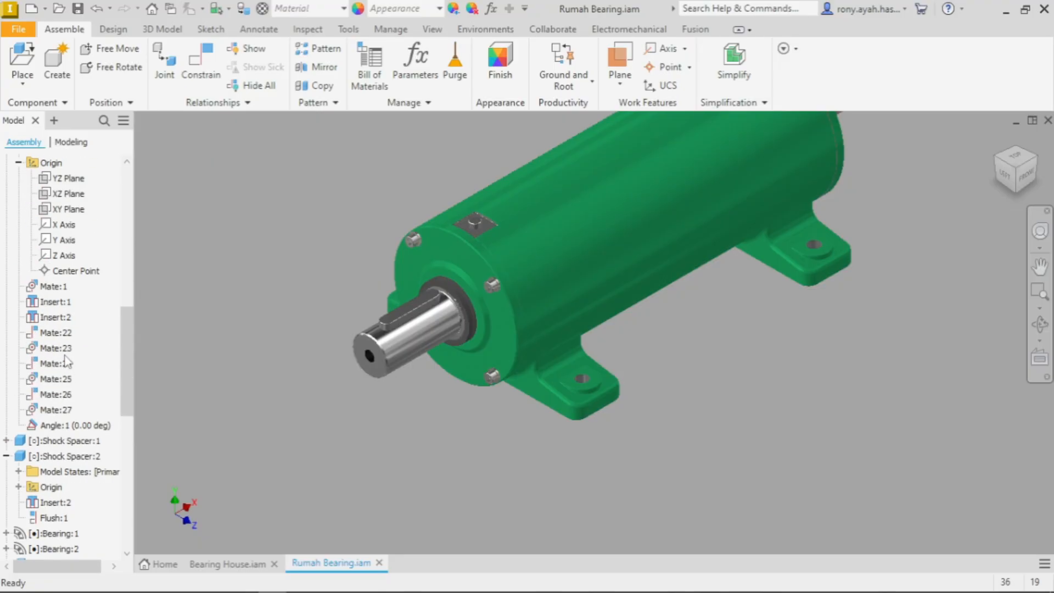
double_click(71, 424)
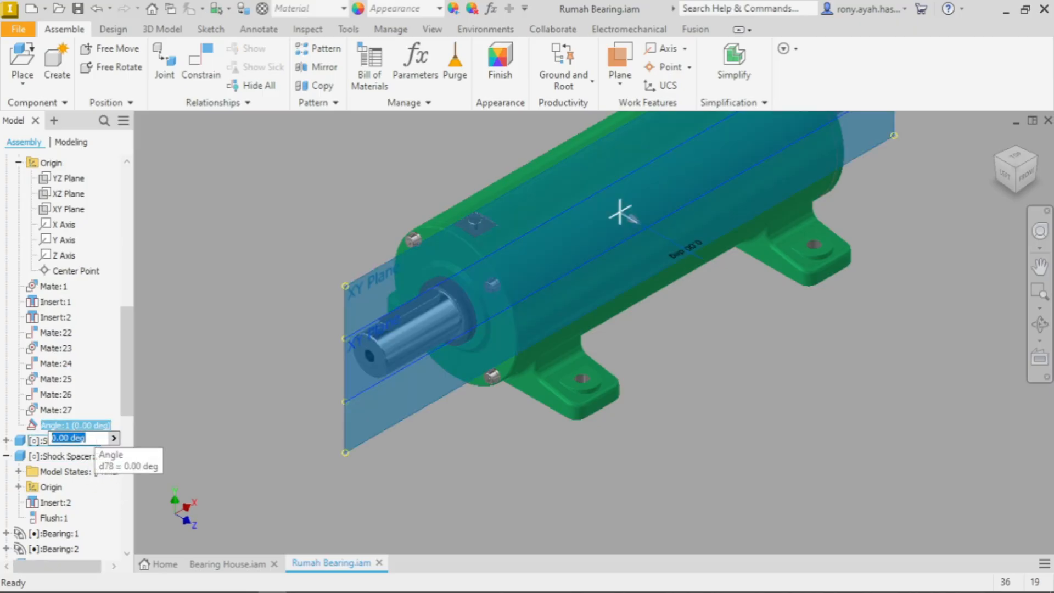
type("20")
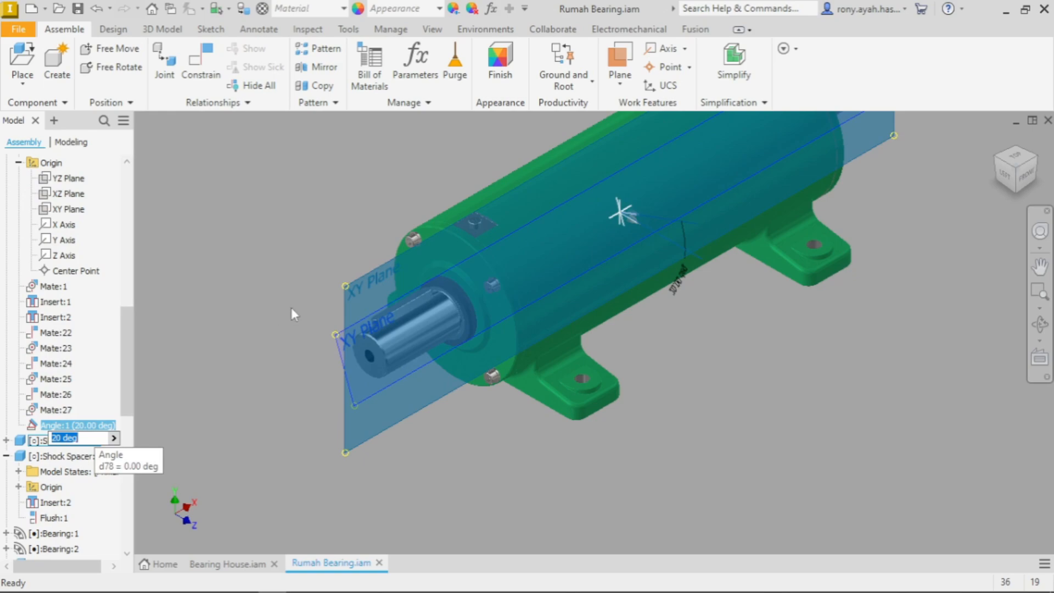
Step: Change the shaft's angle constraint to 45 degrees and check the key's orientation at the shaft end
scroll(378, 314, "down", 4)
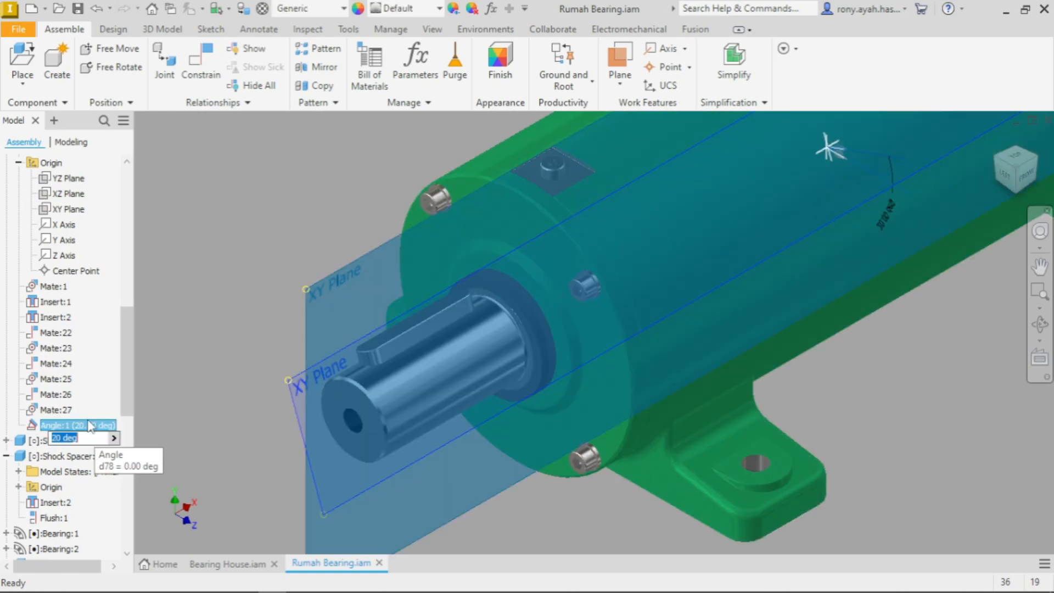
type("4")
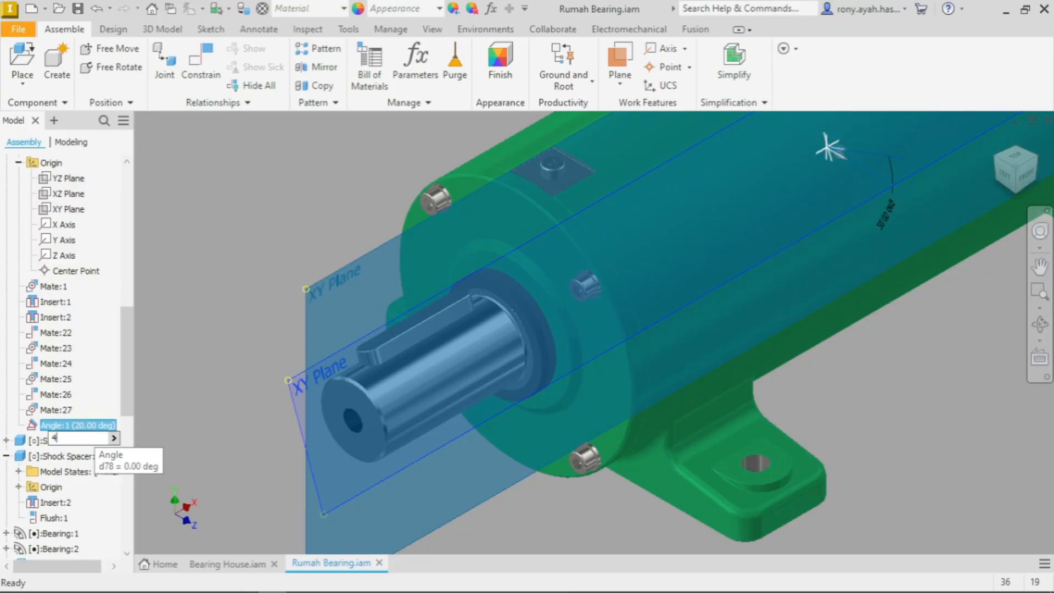
type("5")
key("Return")
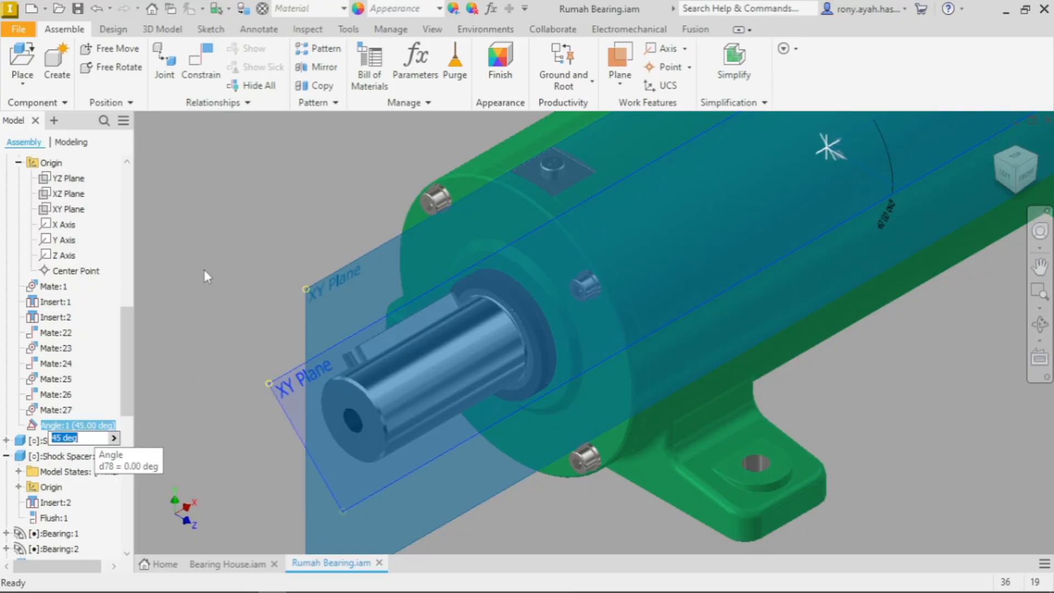
left_click(61, 425)
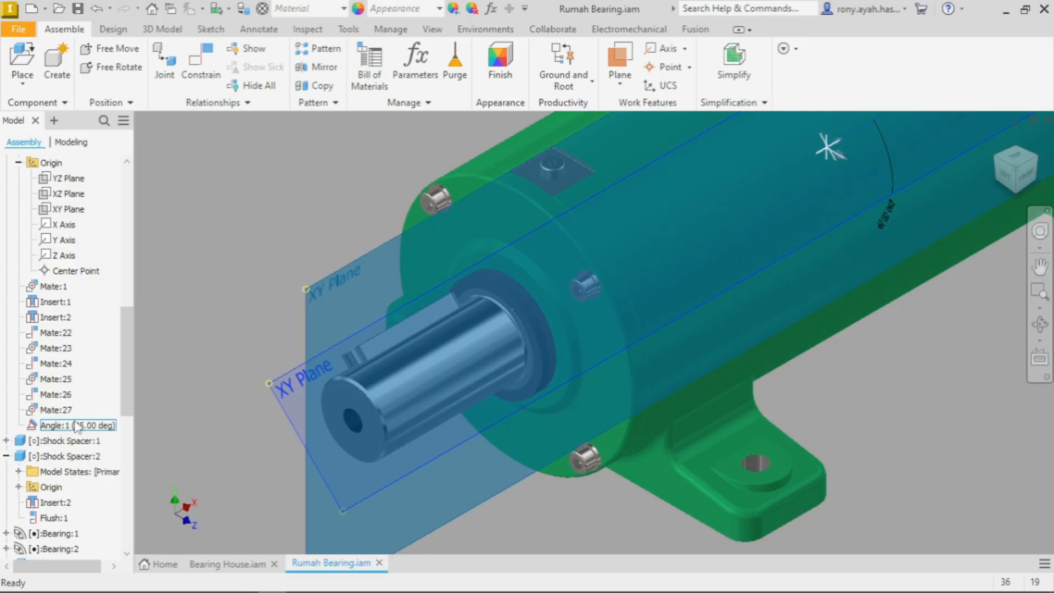
Step: Set up a drive of the shaft's angle constraint from a start of 0 to an end of 900 degrees
right_click(75, 426)
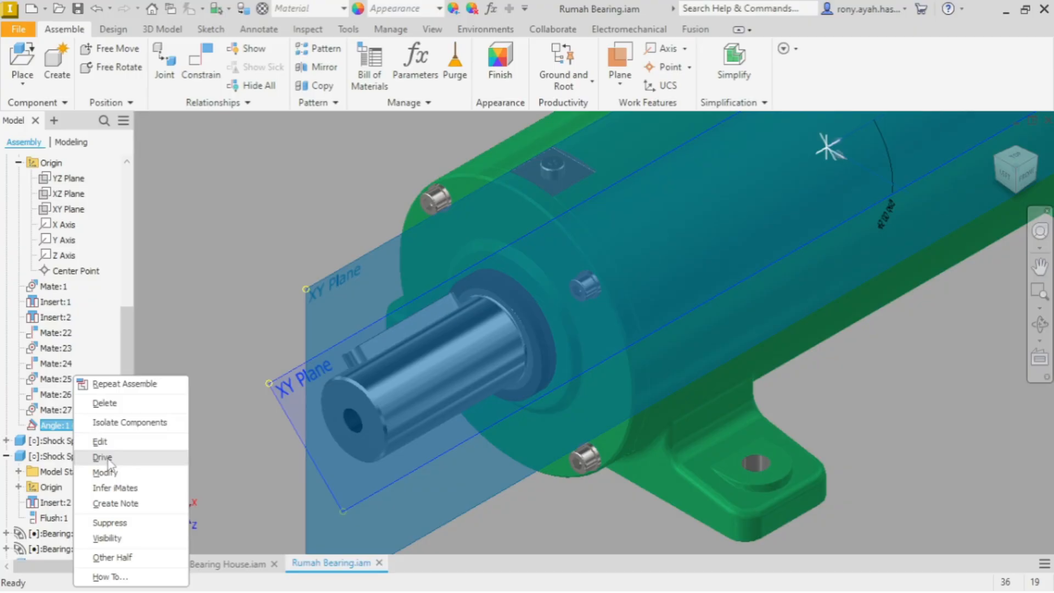
key("Escape")
right_click(60, 428)
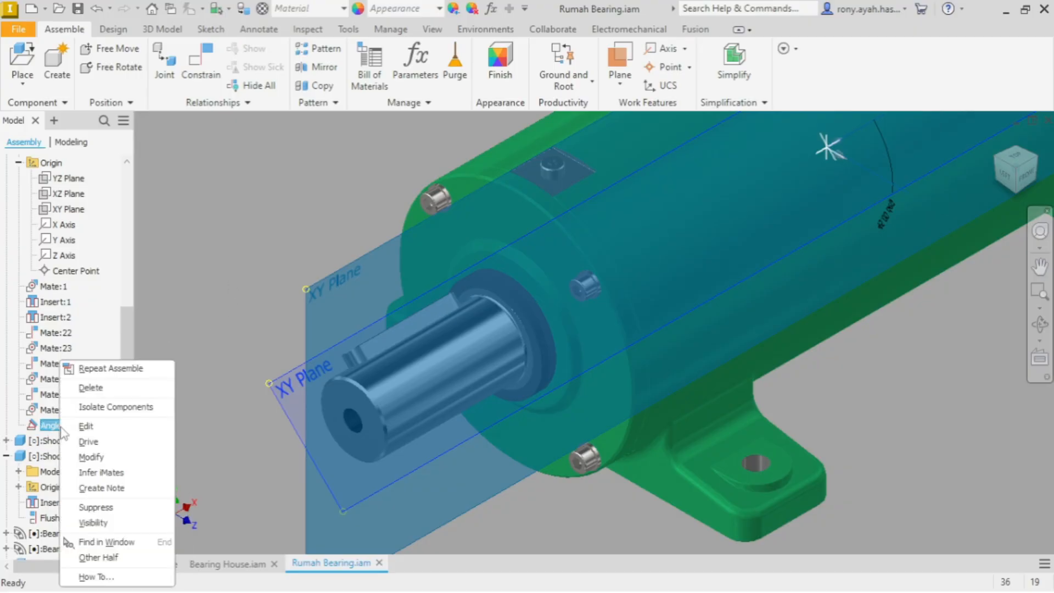
left_click(88, 441)
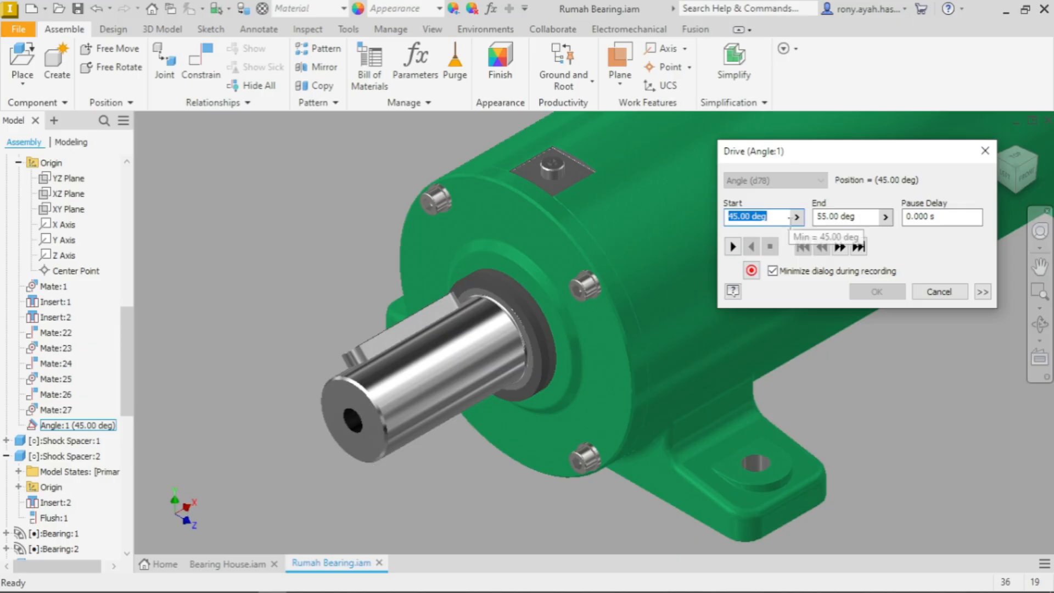
type("0")
key("Tab")
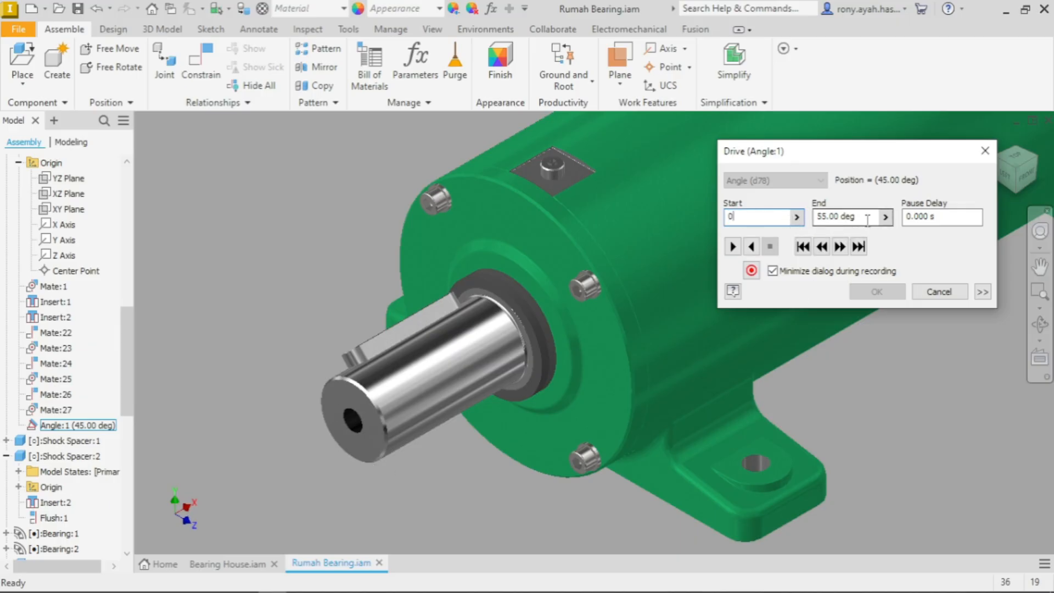
type("900")
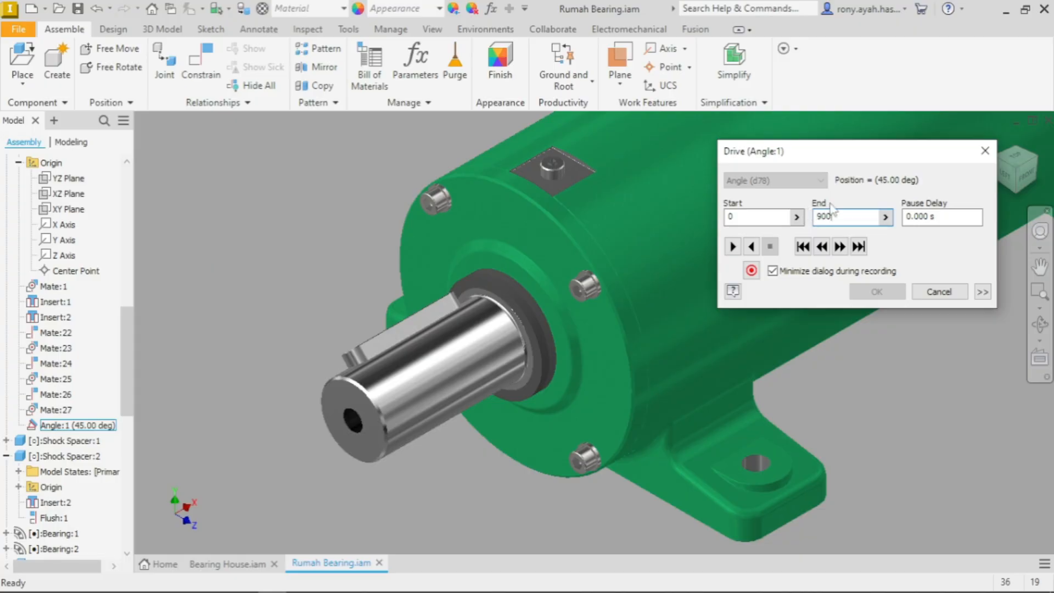
Step: Play the drive forward, watch the shaft and keys rotate in the housing, and accept the end position
left_click(732, 247)
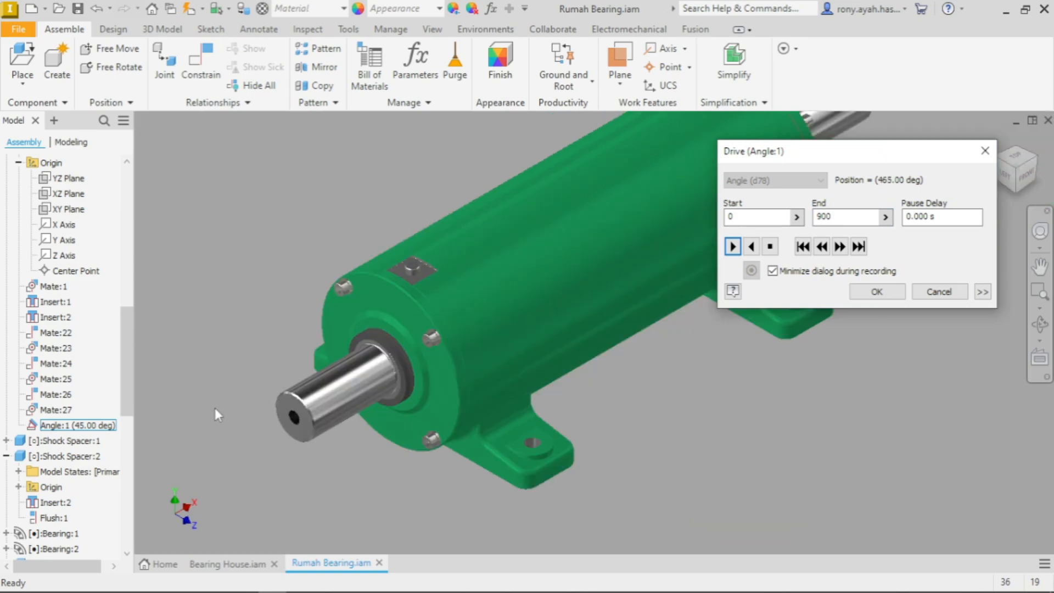
scroll(275, 374, "down", 3)
scroll(275, 374, "up", 3)
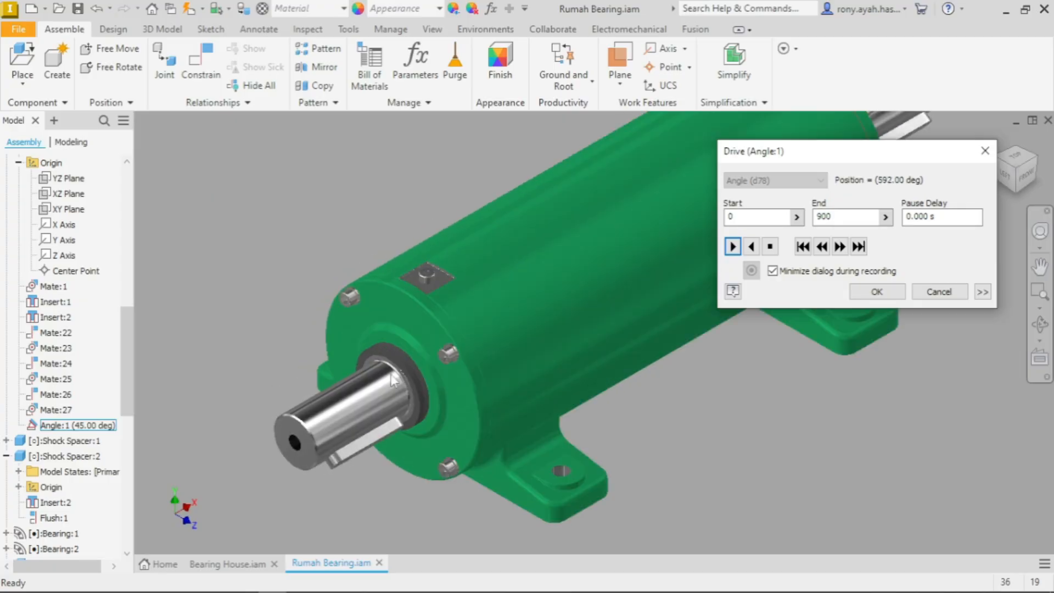
scroll(348, 368, "down", 3)
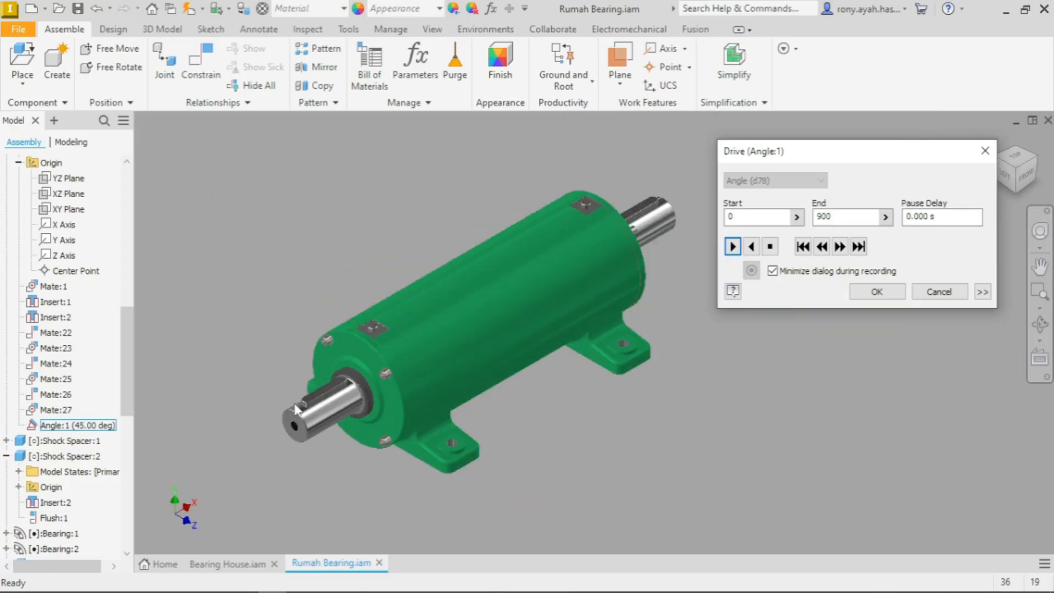
scroll(341, 334, "up", 3)
scroll(340, 328, "down", 3)
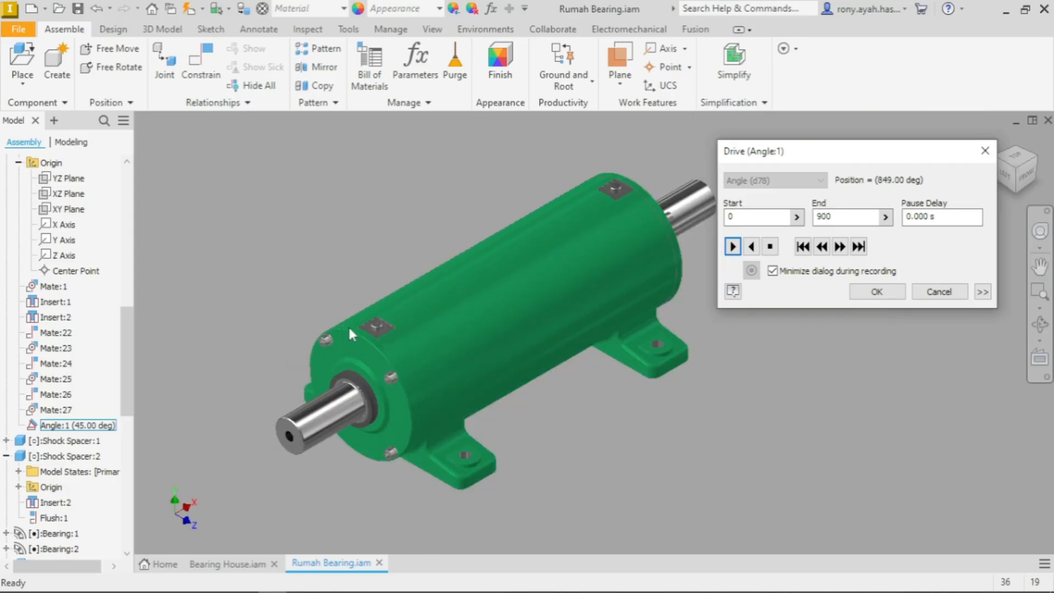
left_click(876, 291)
Step: Make the Bearing House:1 component transparent so the shaft and bearings inside can be seen
scroll(469, 324, "up", 5)
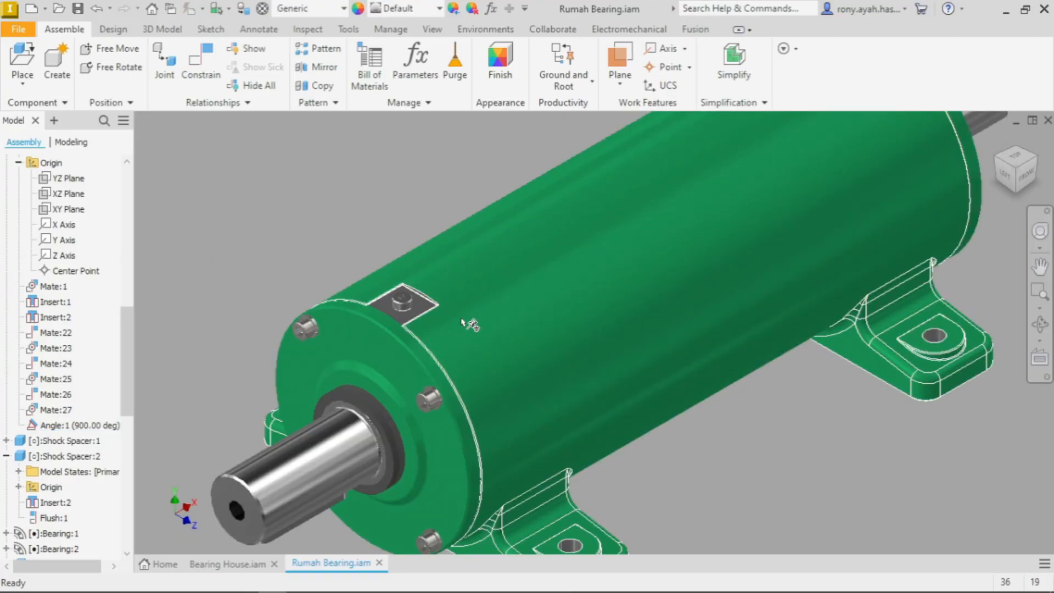
left_click(423, 331)
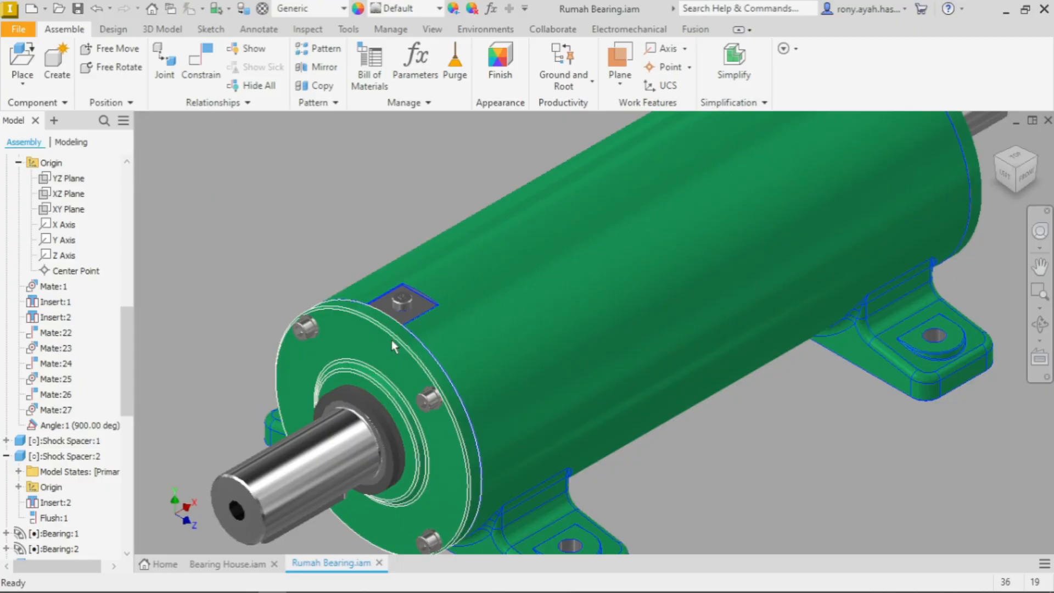
left_click(529, 267)
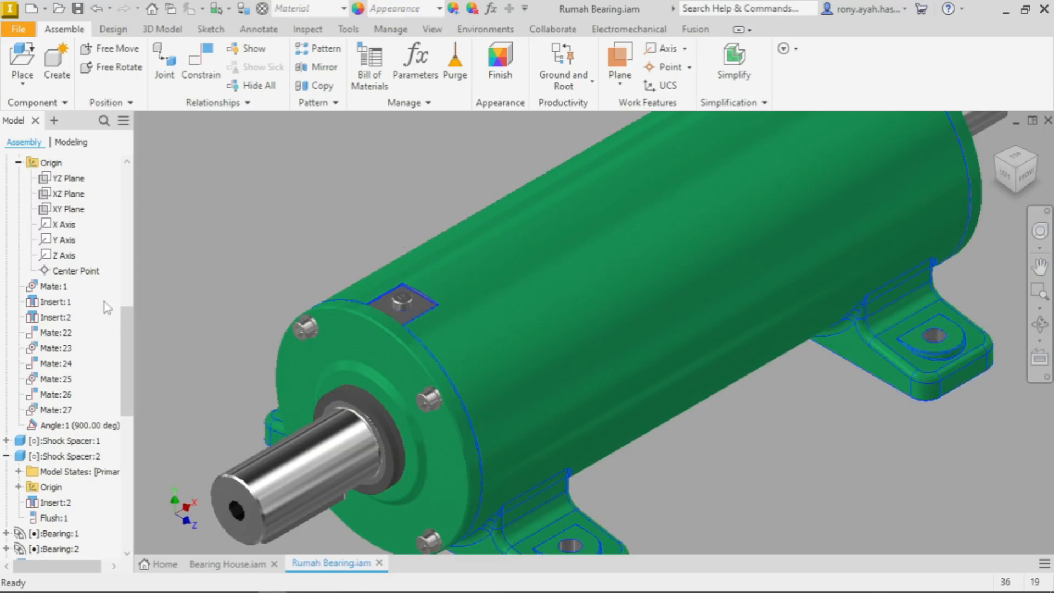
scroll(91, 281, "up", 5)
scroll(91, 281, "up", 6)
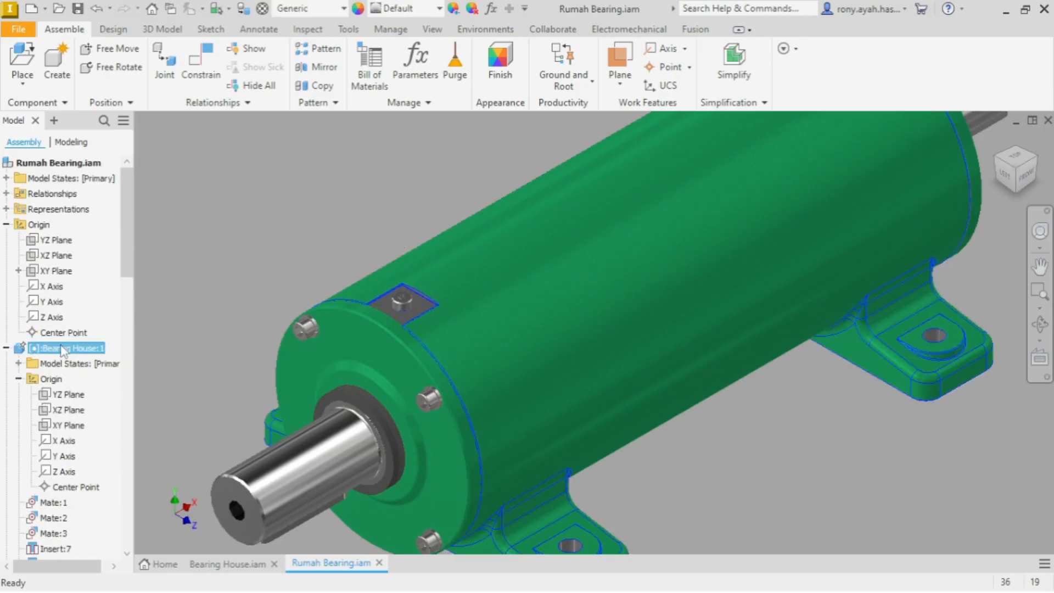
right_click(92, 344)
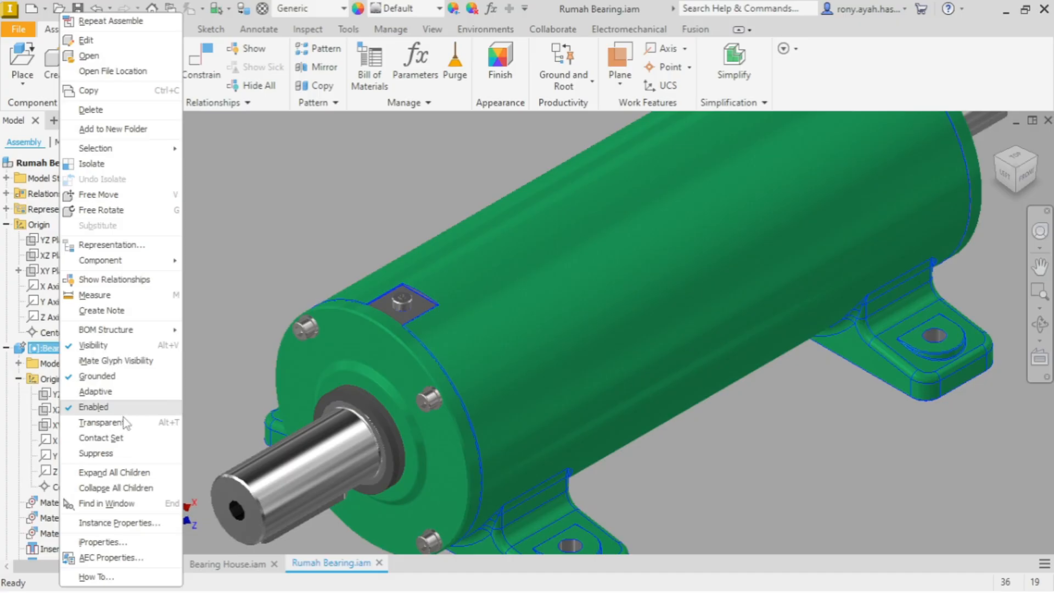
left_click(102, 422)
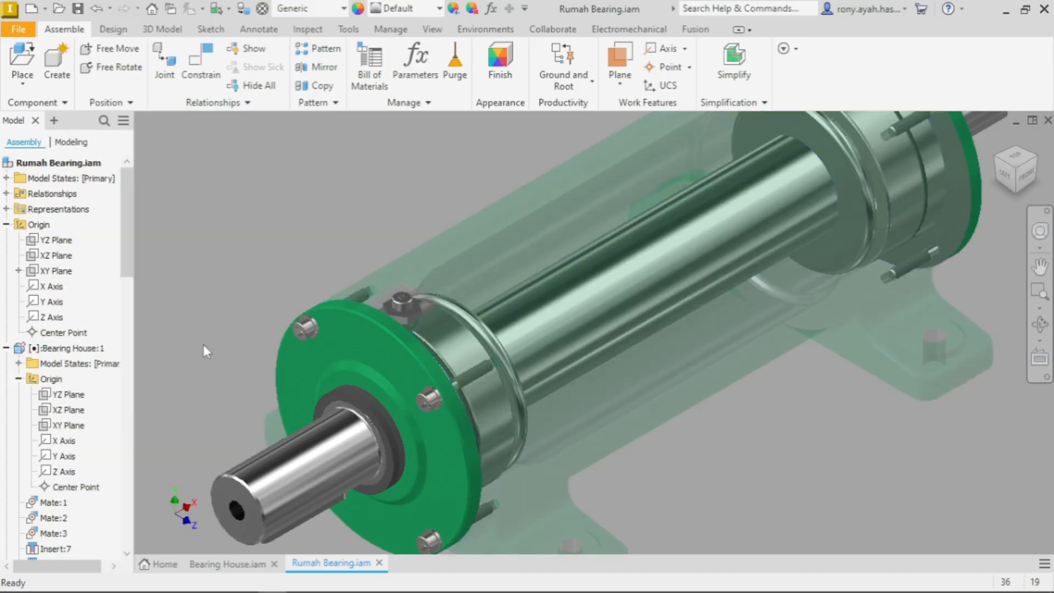
Step: Make the Tutup Casing:2 cover transparent so the bearing and seals at that shaft end can be seen
left_click(286, 360)
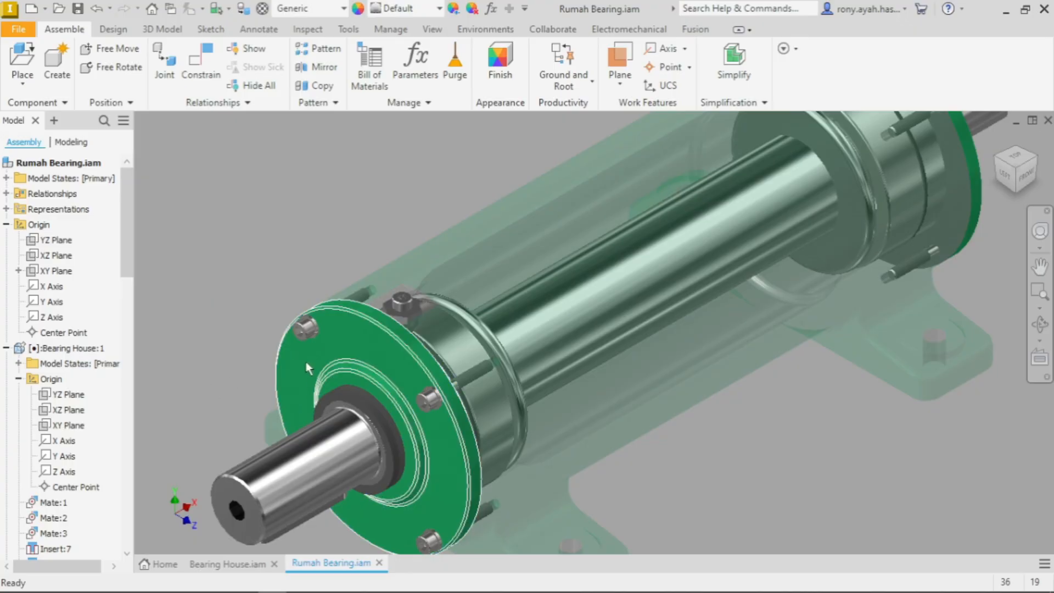
scroll(18, 391, "down", 10)
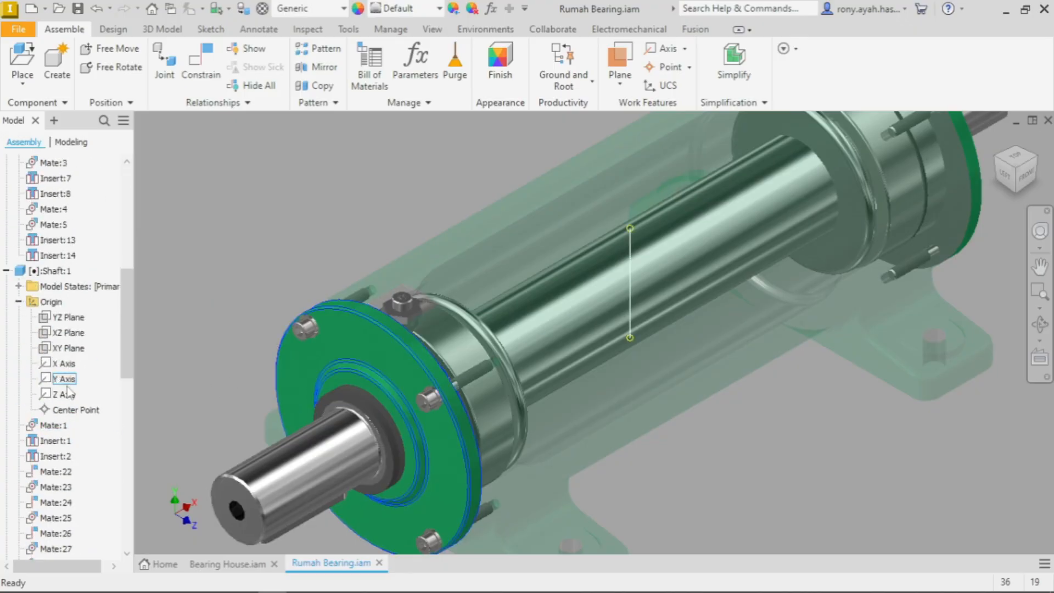
scroll(83, 397, "down", 5)
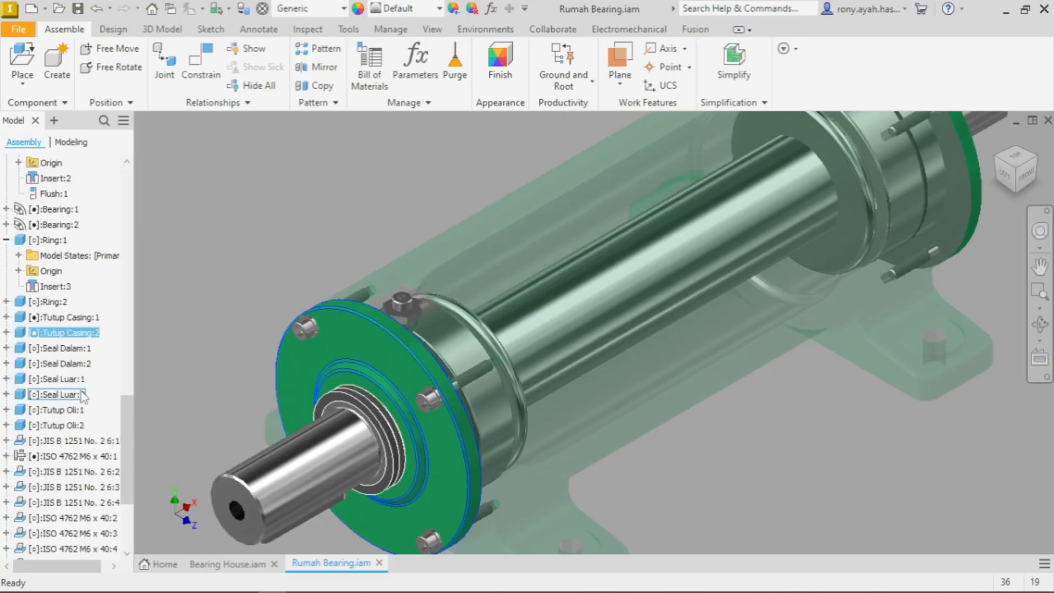
right_click(83, 333)
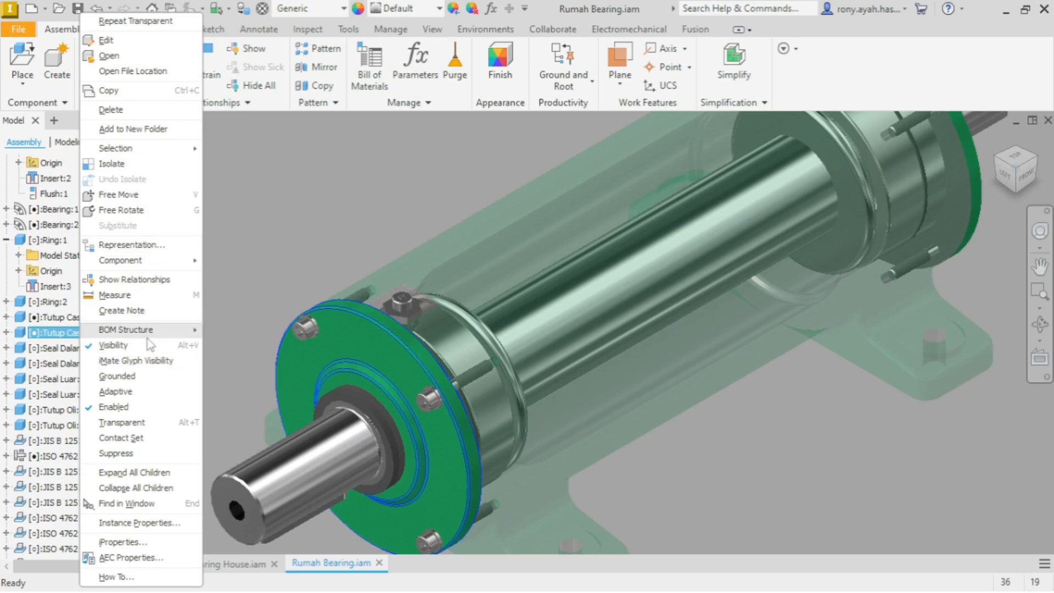
left_click(141, 422)
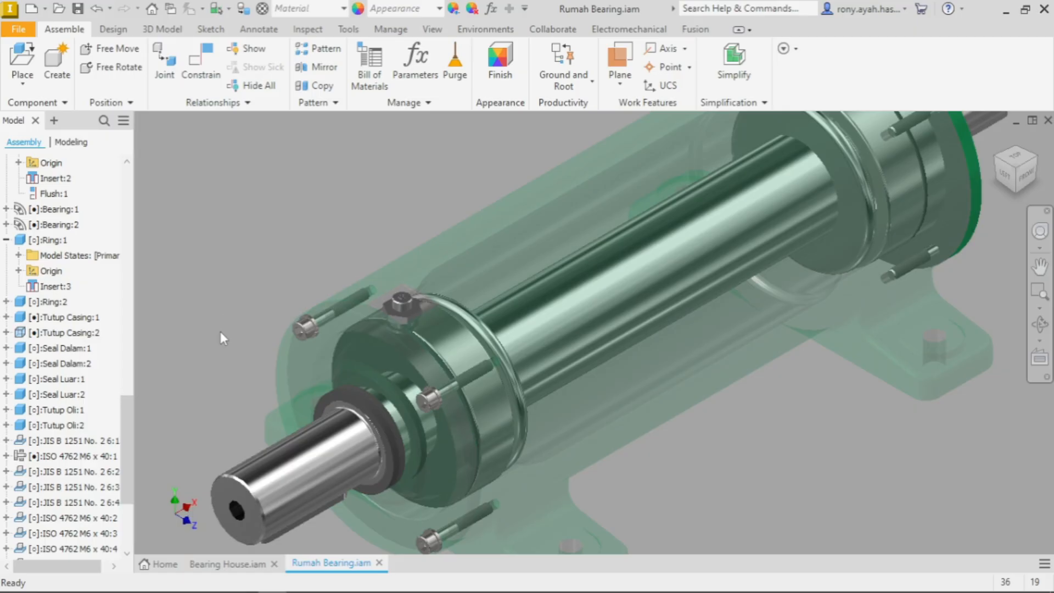
scroll(152, 349, "up", 3)
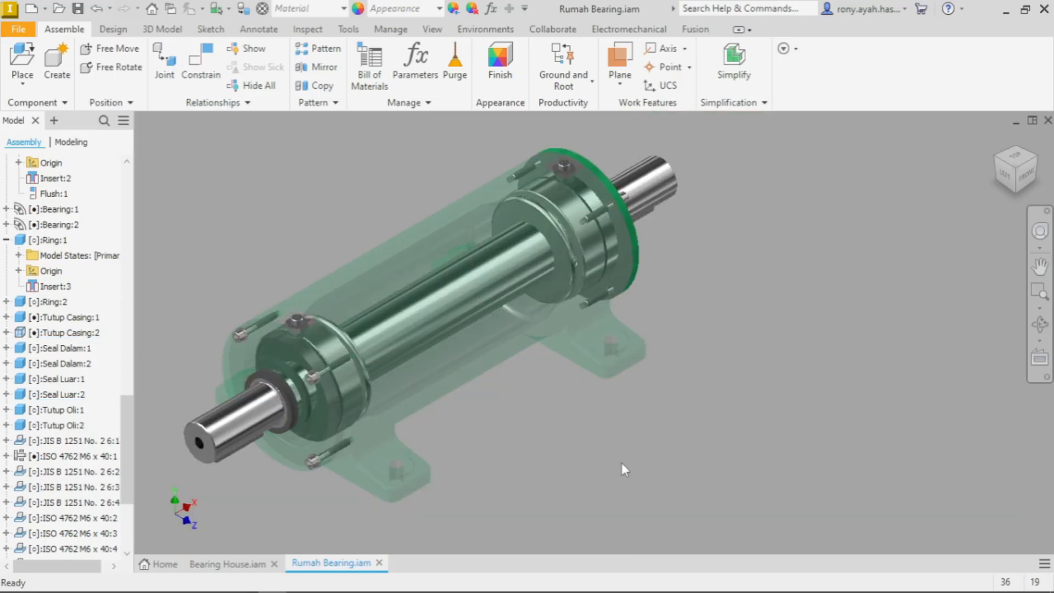
scroll(614, 464, "up", 3)
scroll(489, 470, "down", 3)
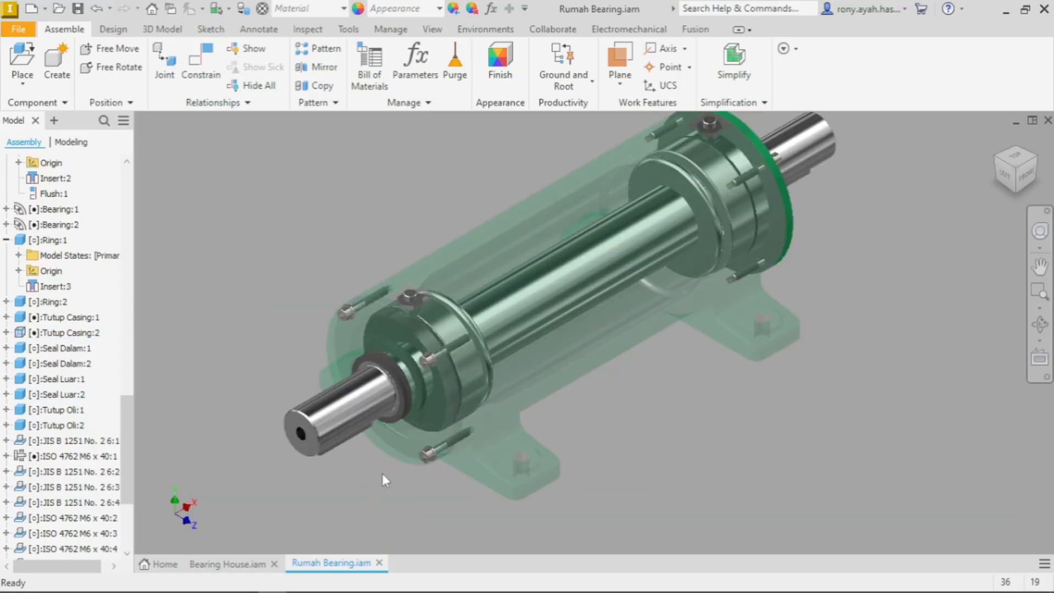
Step: Set up another drive of the shaft's Angle:1 constraint with an end value of 3000 degrees
left_click(295, 420)
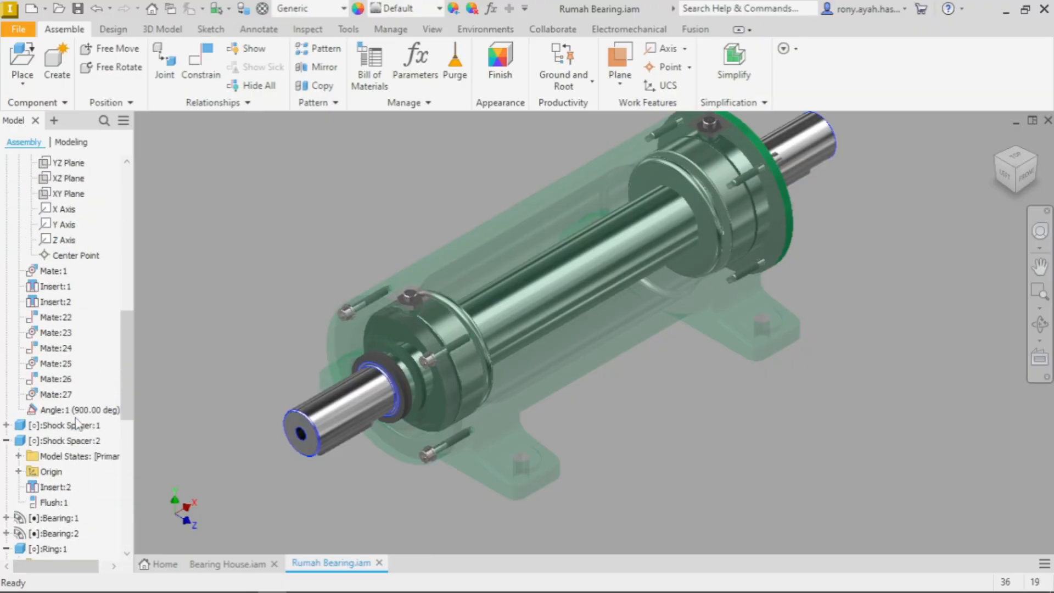
scroll(101, 377, "down", 3)
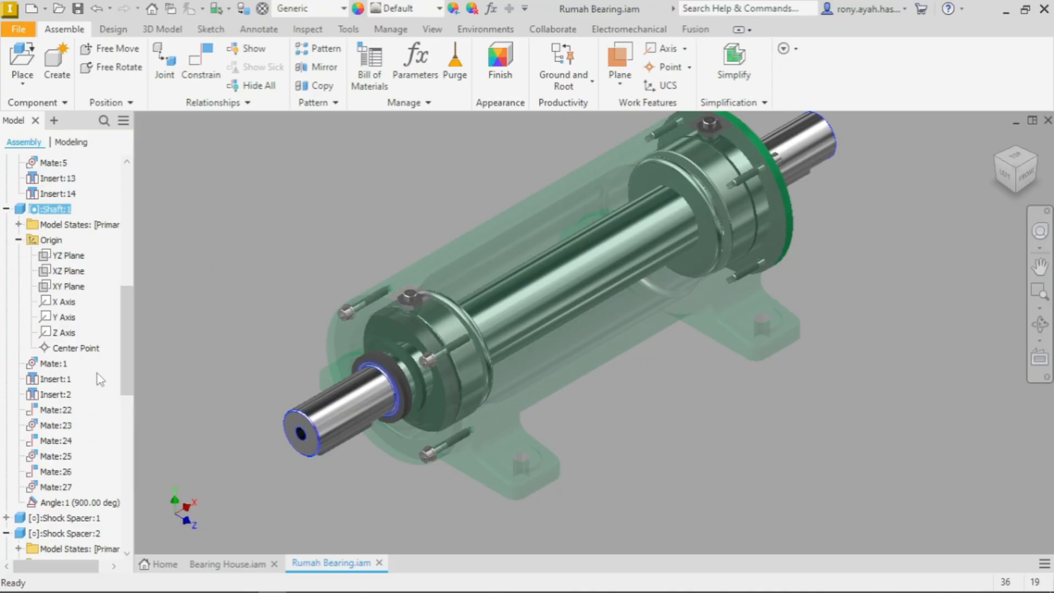
left_click(65, 501)
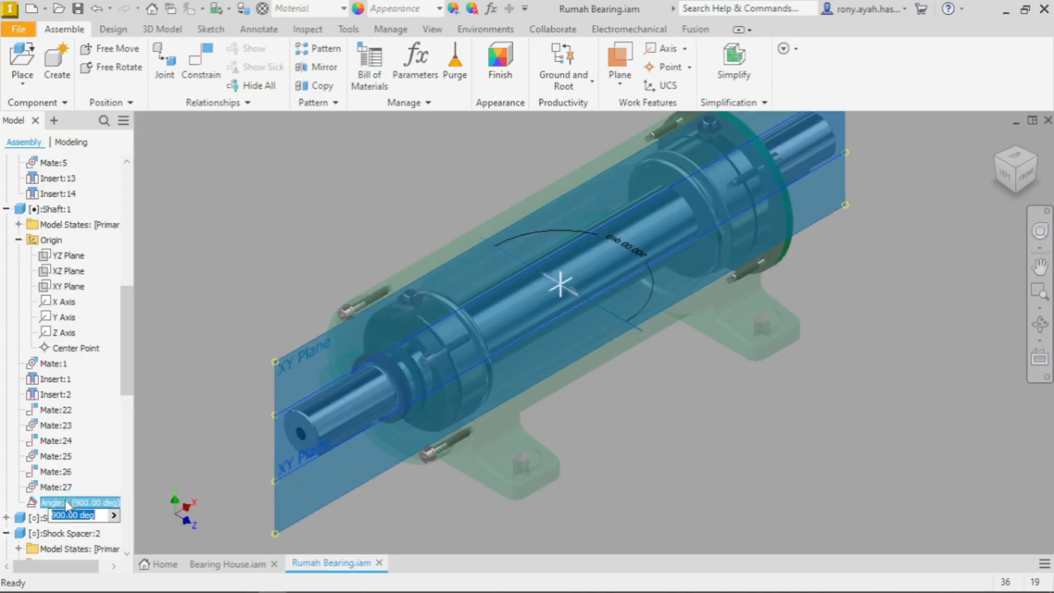
right_click(65, 499)
left_click(99, 442)
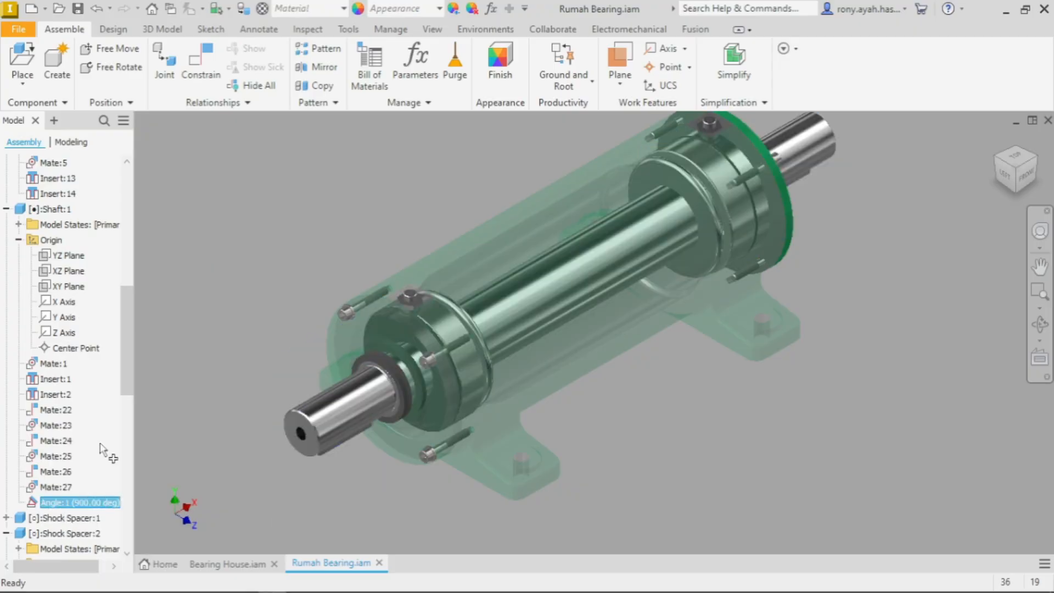
key("Tab")
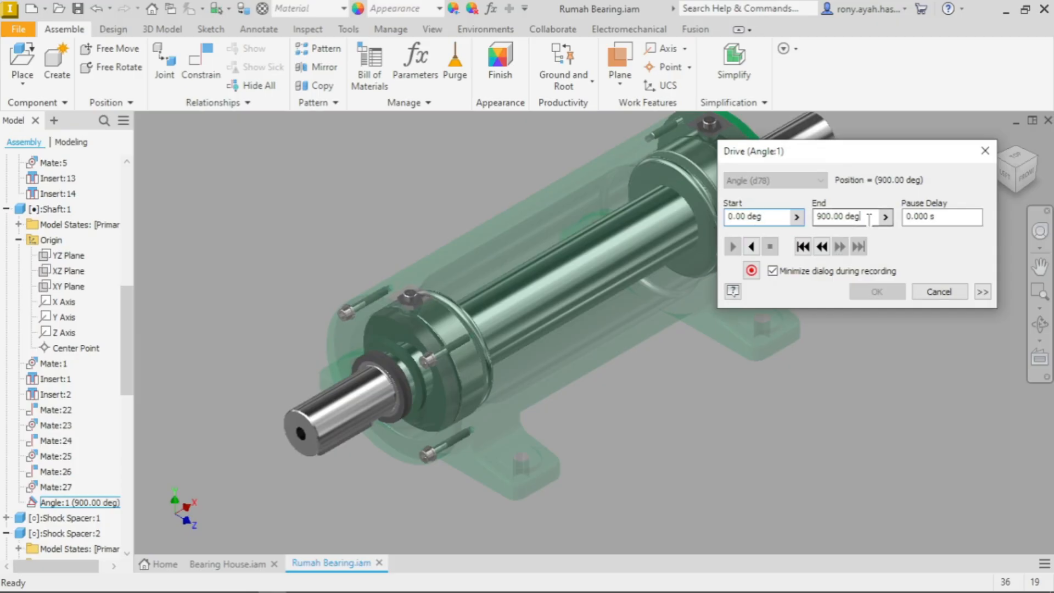
type("3")
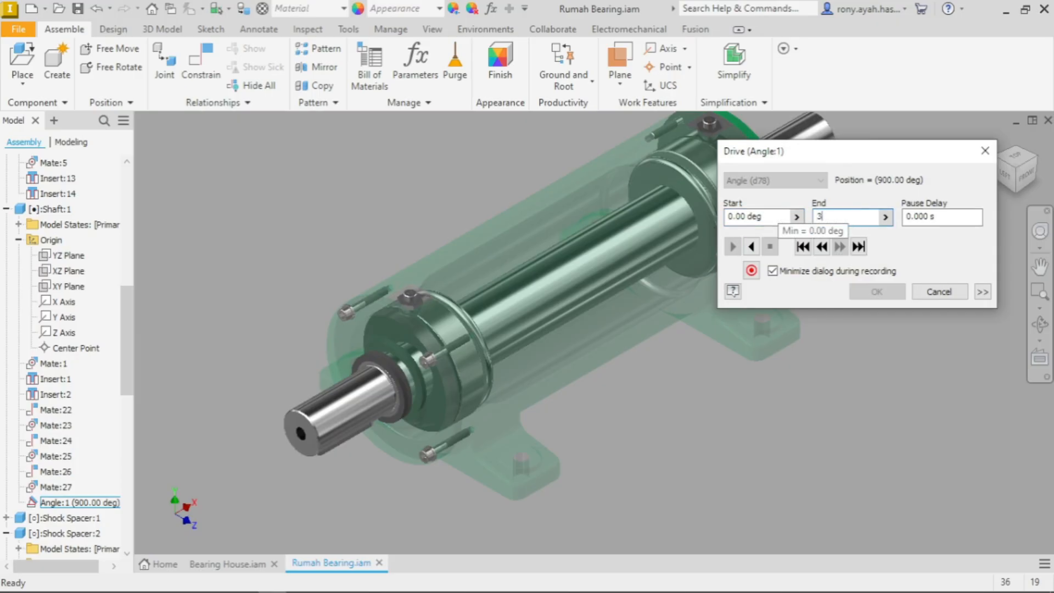
type("000")
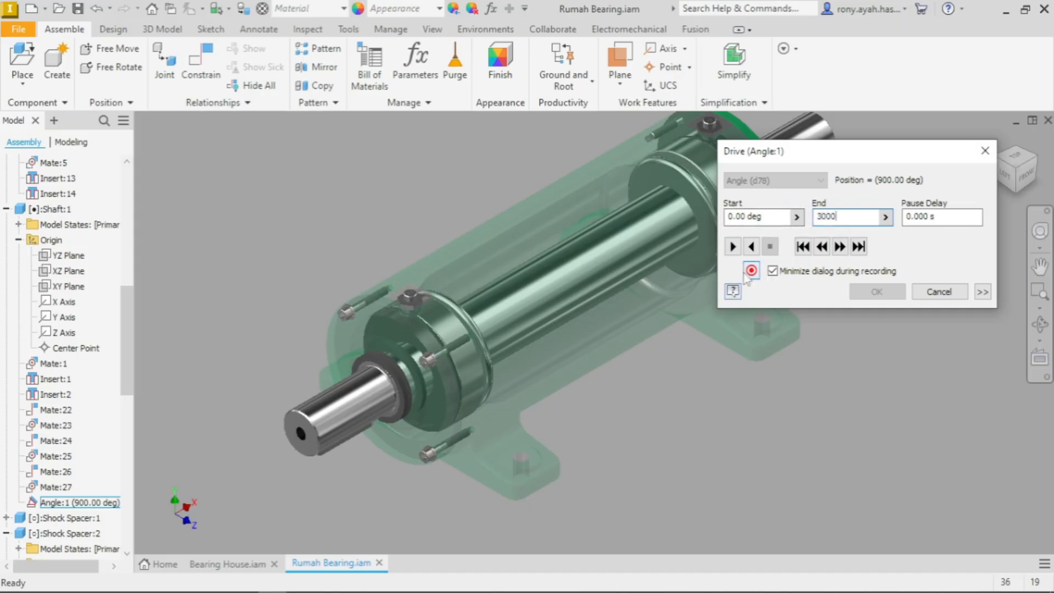
Step: Play the drive forward and examine the rotating shaft, keys and bearings up close through the transparent housing
left_click(732, 246)
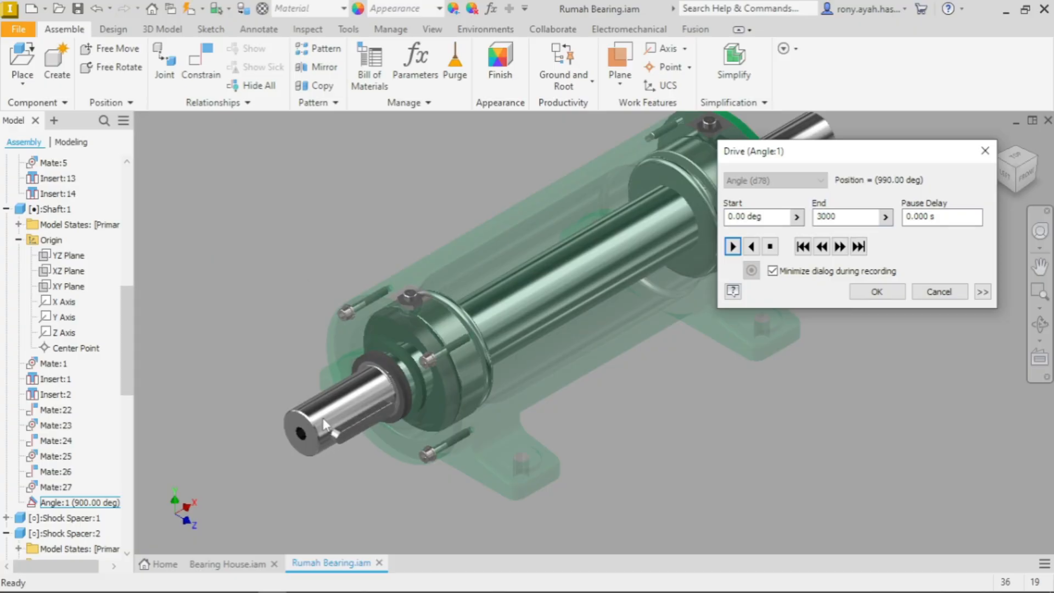
scroll(488, 334, "up", 3)
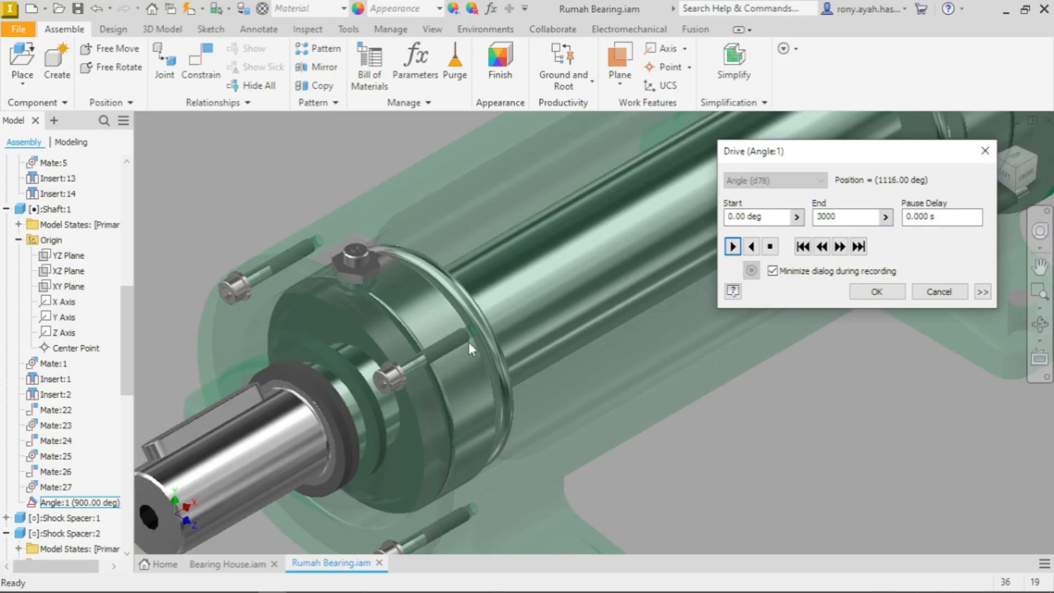
scroll(454, 348, "up", 2)
scroll(479, 341, "down", 3)
scroll(383, 334, "up", 5)
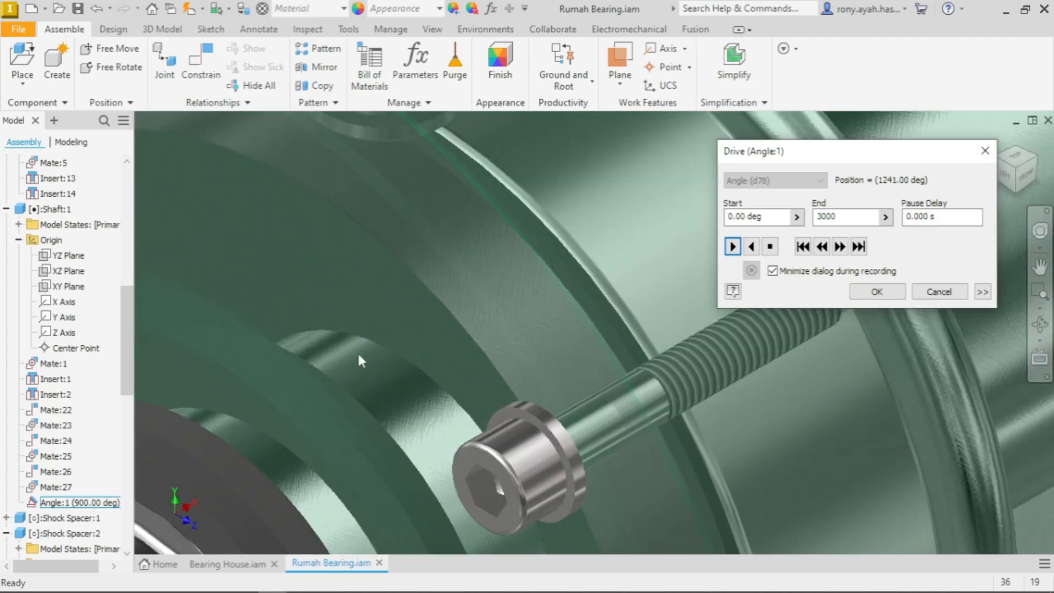
scroll(364, 377, "down", 5)
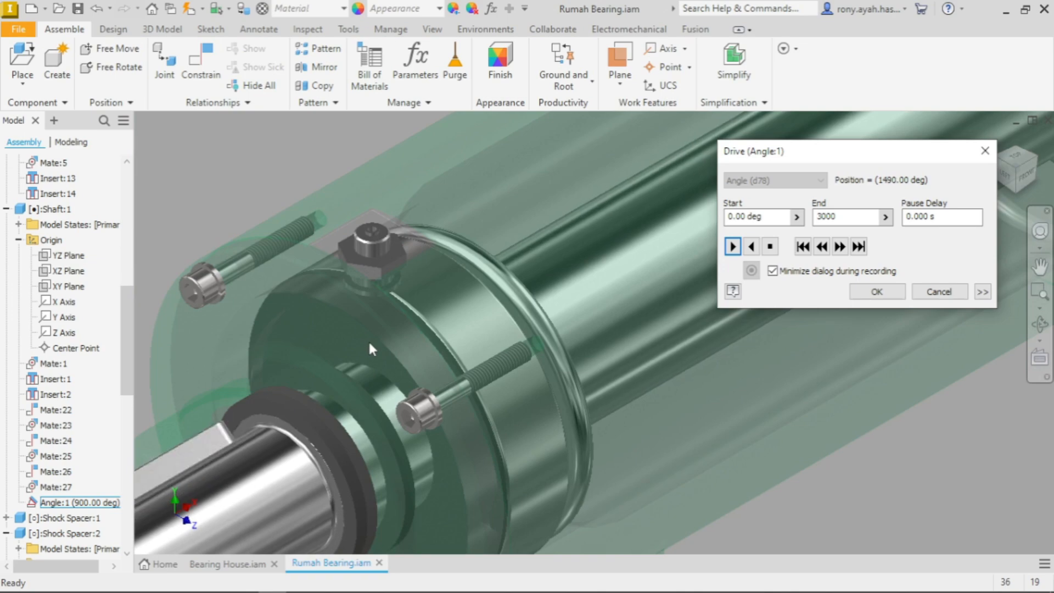
scroll(305, 321, "down", 5)
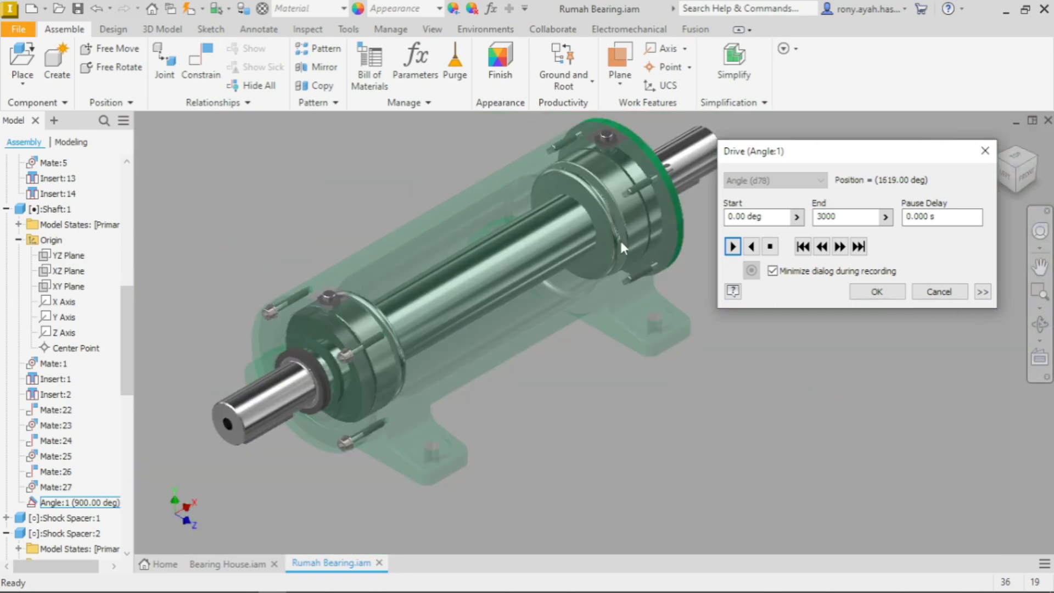
scroll(620, 186, "up", 7)
scroll(620, 186, "down", 7)
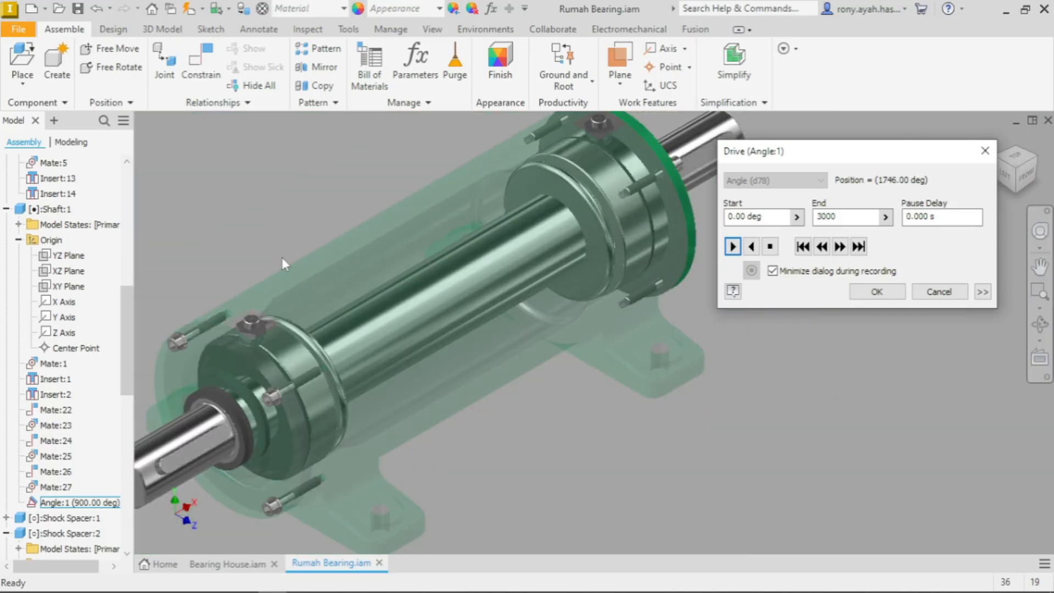
scroll(312, 343, "up", 3)
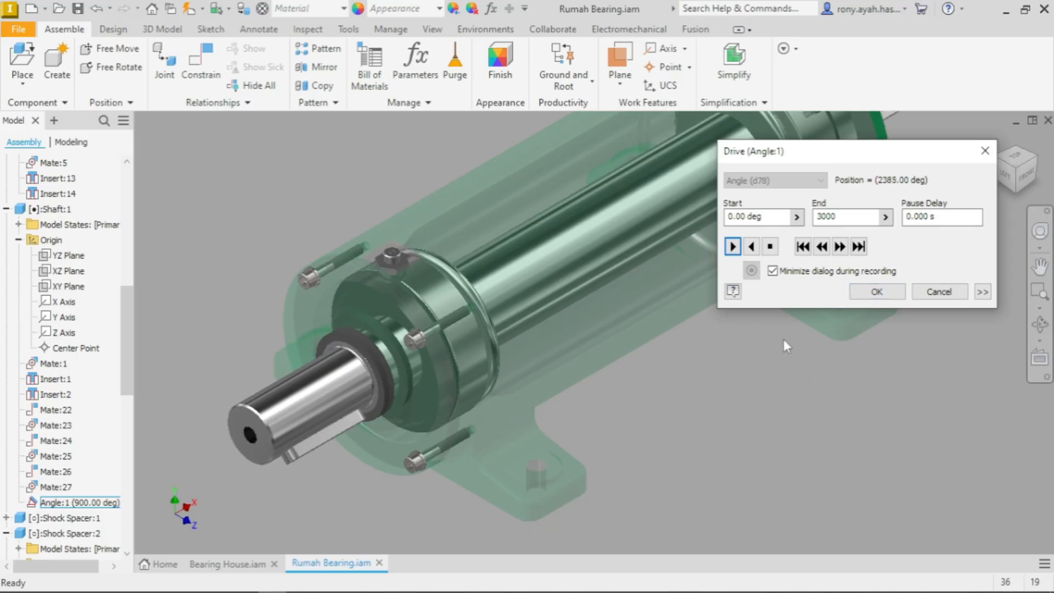
Step: Stop the drive and look at the save dialog for recording the motion as a WMV file, without saving
left_click(769, 246)
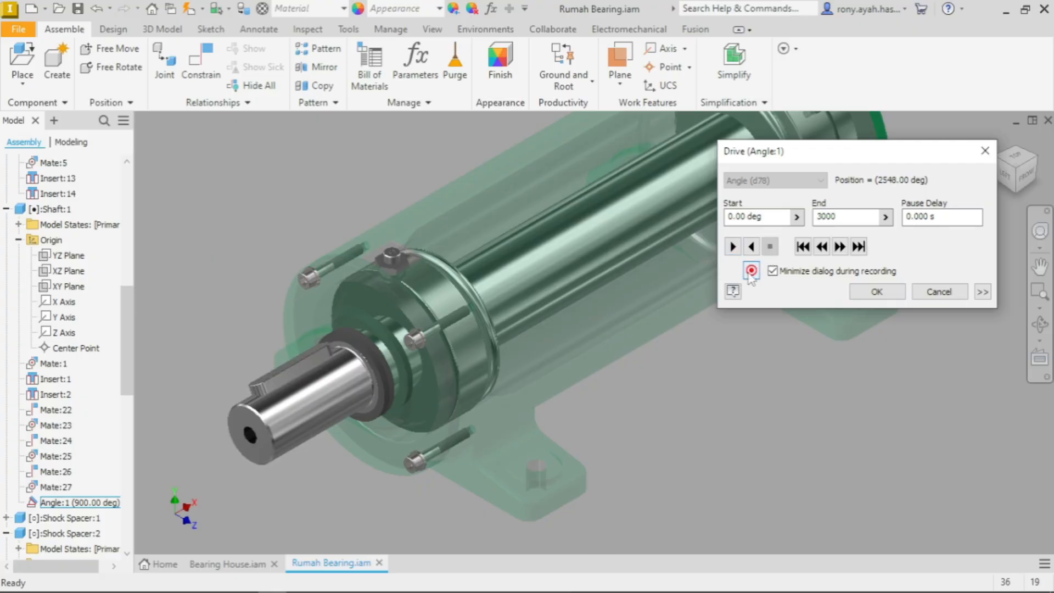
left_click(750, 271)
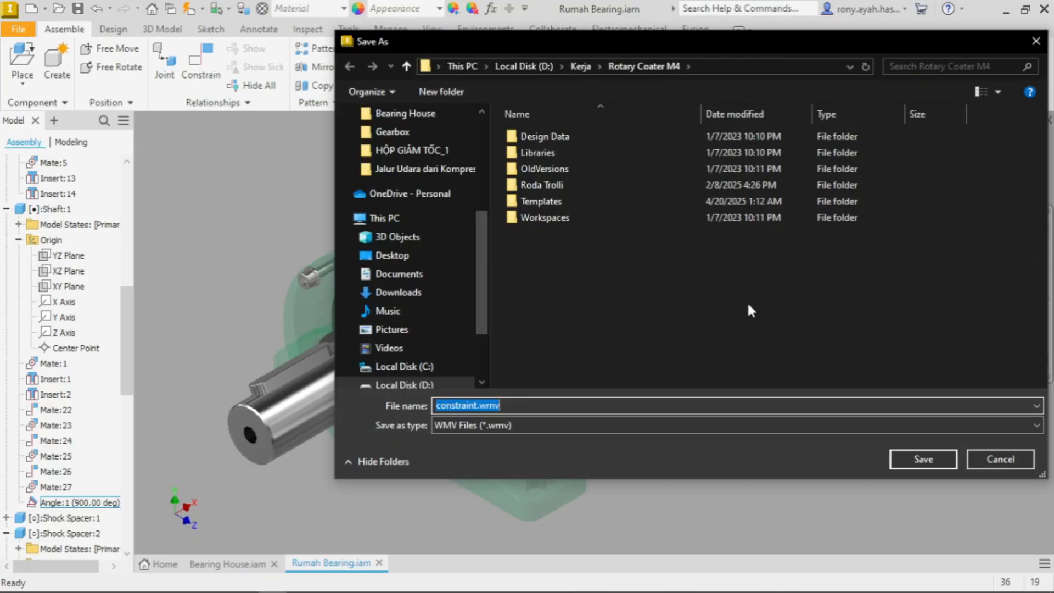
left_click(986, 455)
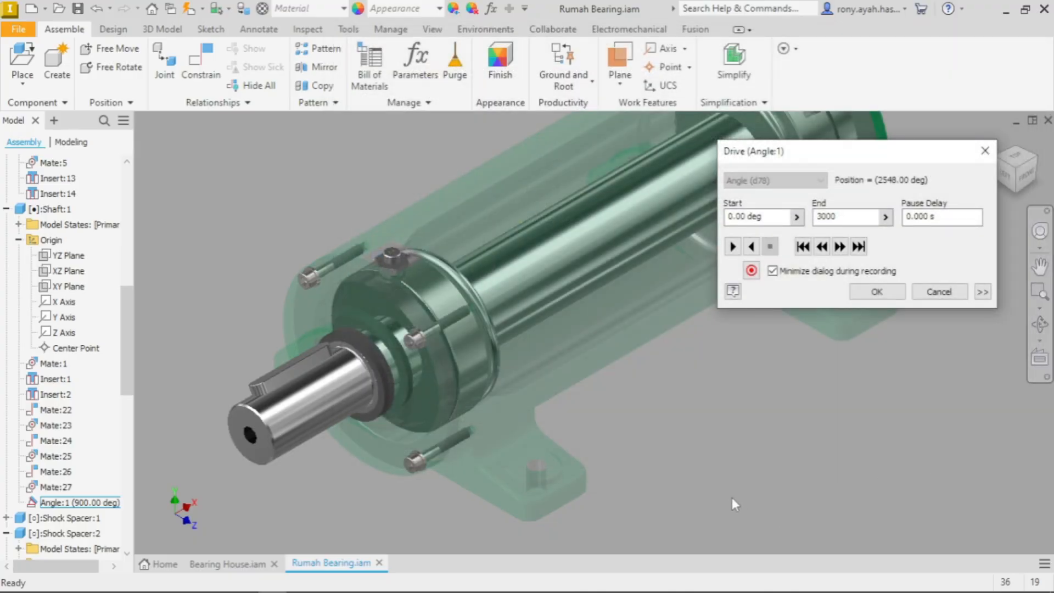
Step: Resume the drive briefly, stop it, and inspect the key on the shaft end and the surrounding seal and bolts
left_click(732, 246)
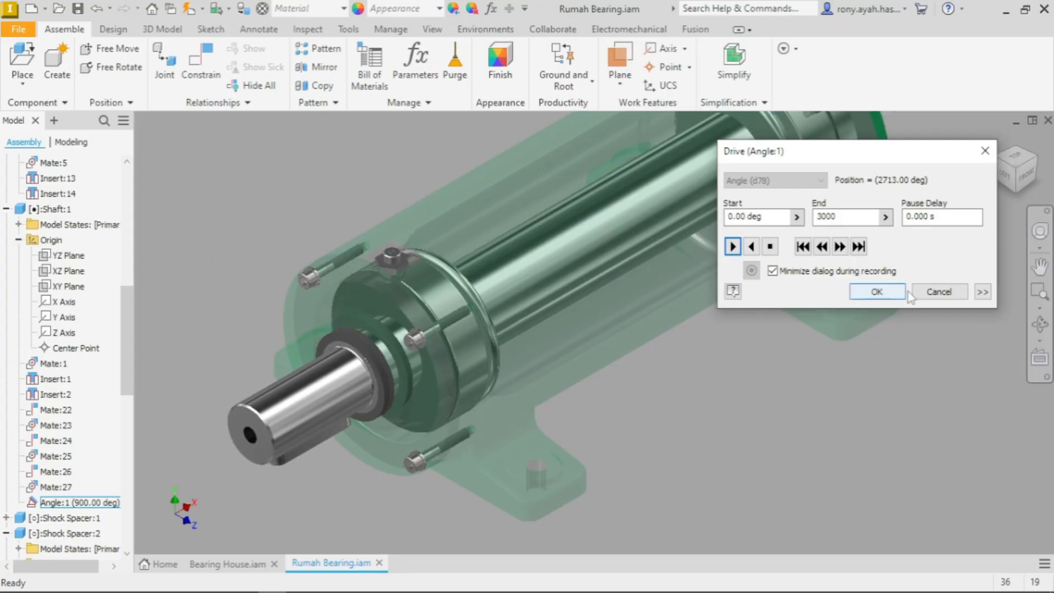
left_click(770, 246)
left_click(1014, 174)
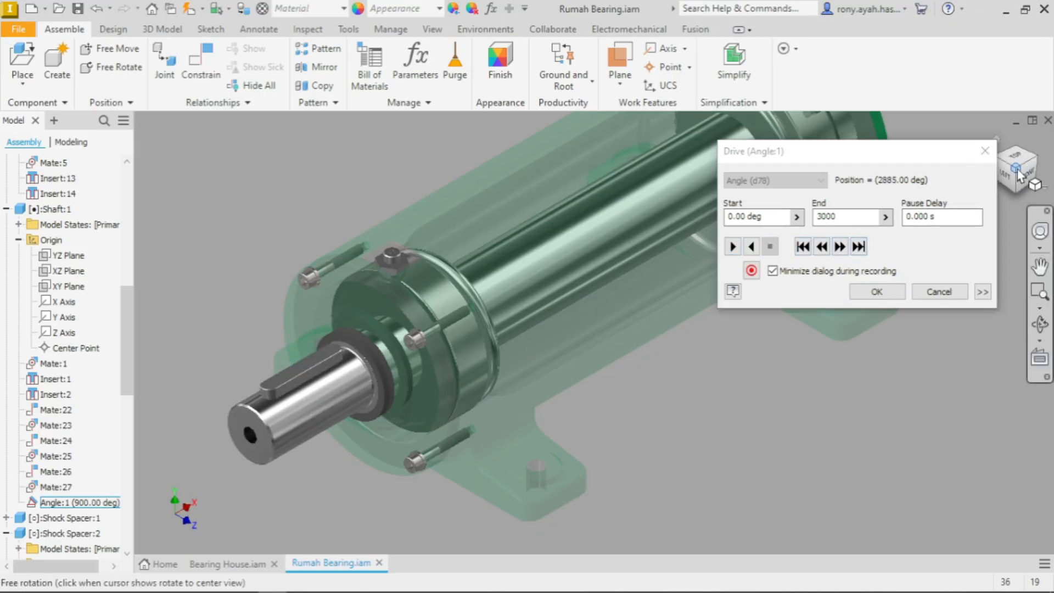
scroll(658, 380, "down", 4)
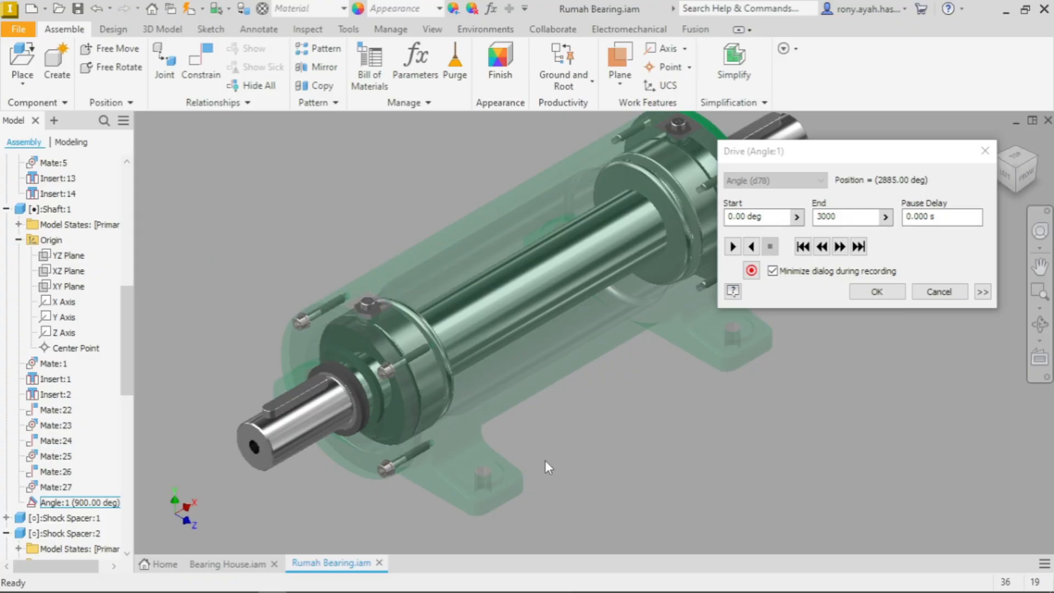
scroll(262, 415, "up", 5)
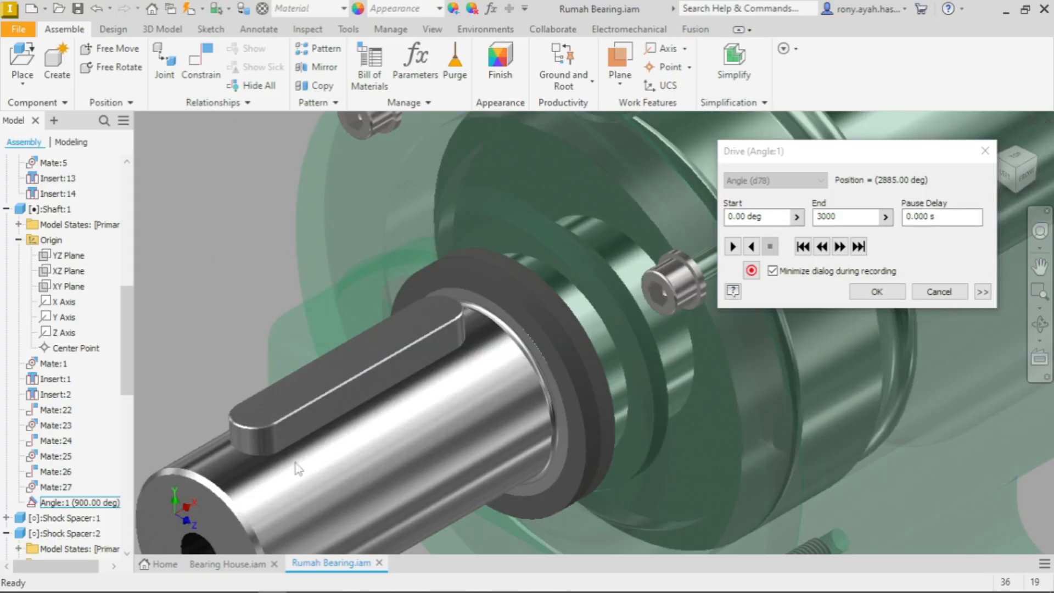
scroll(296, 468, "down", 2)
scroll(205, 340, "down", 3)
scroll(188, 330, "up", 2)
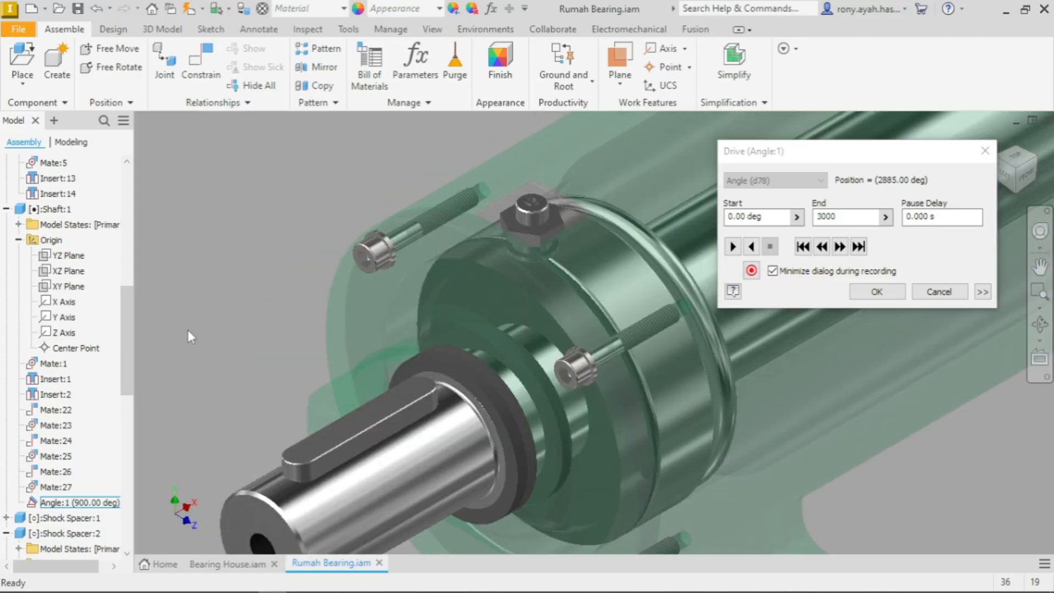
Step: Play the rest of the drive to its end and return the shaft to the start position
scroll(239, 327, "down", 1)
left_click(732, 246)
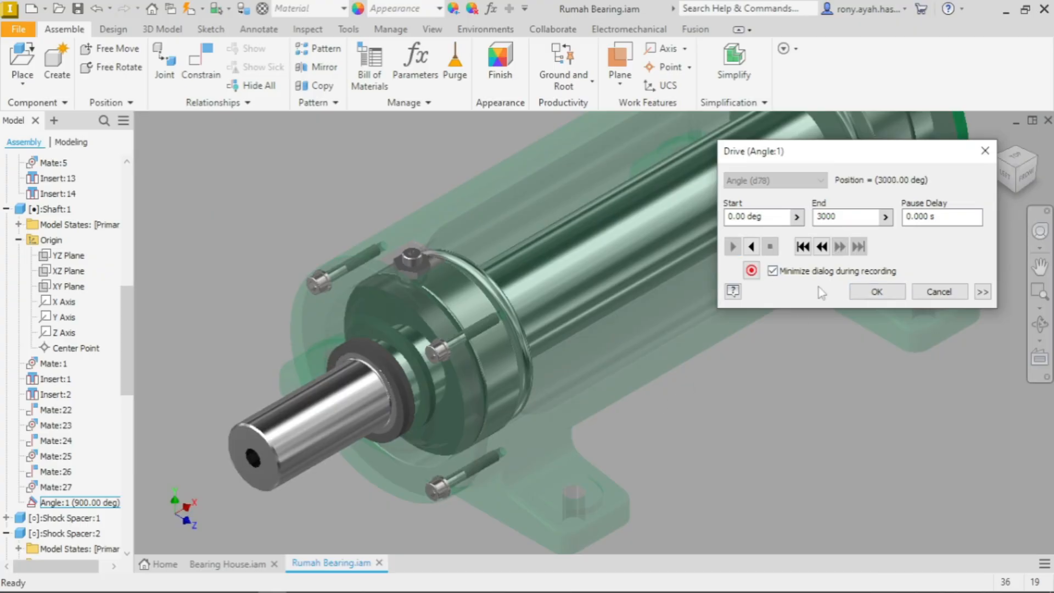
left_click(806, 247)
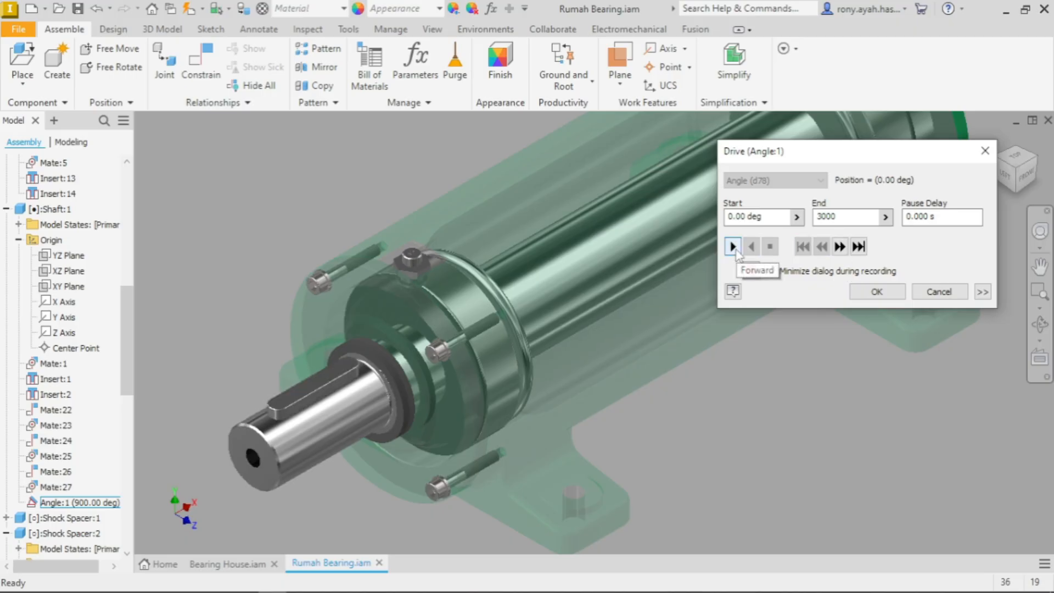
Step: Expand the additional drive settings and set the increment's amount of value to 10 degrees
left_click(982, 292)
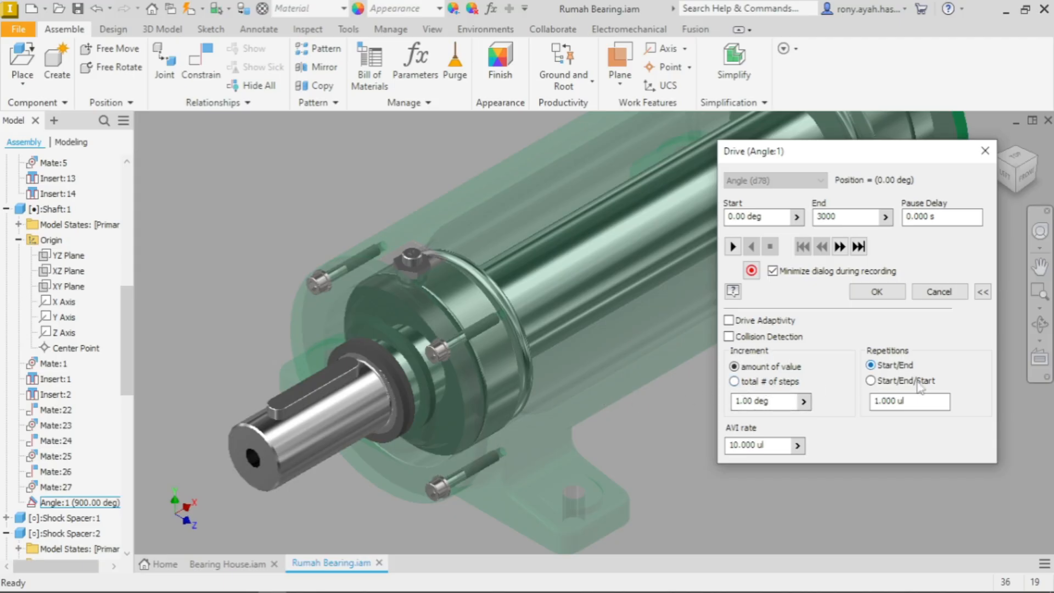
left_click(903, 406)
left_click_drag(775, 400, 711, 400)
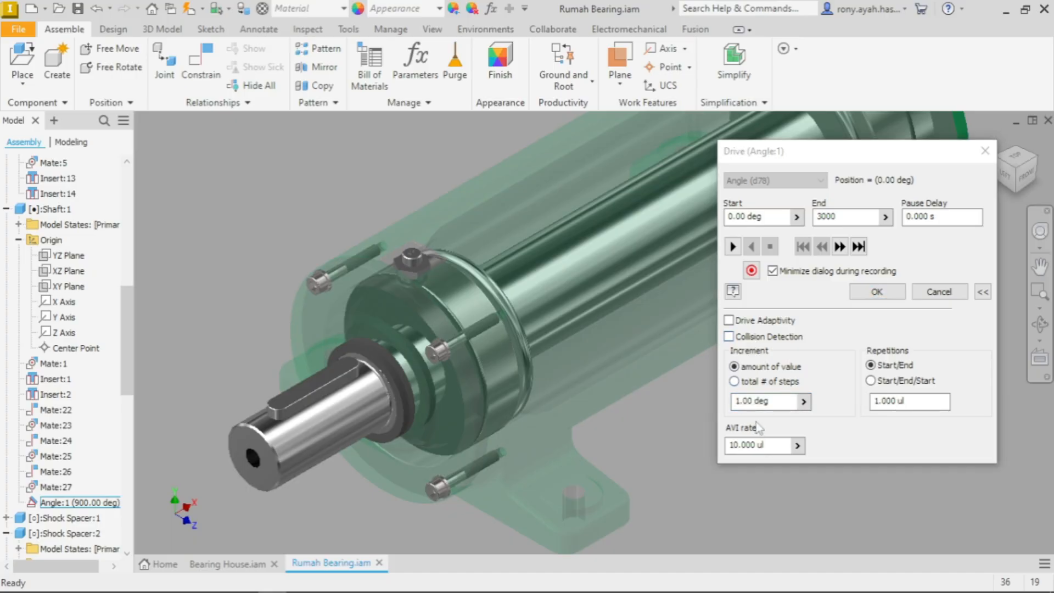
key("2")
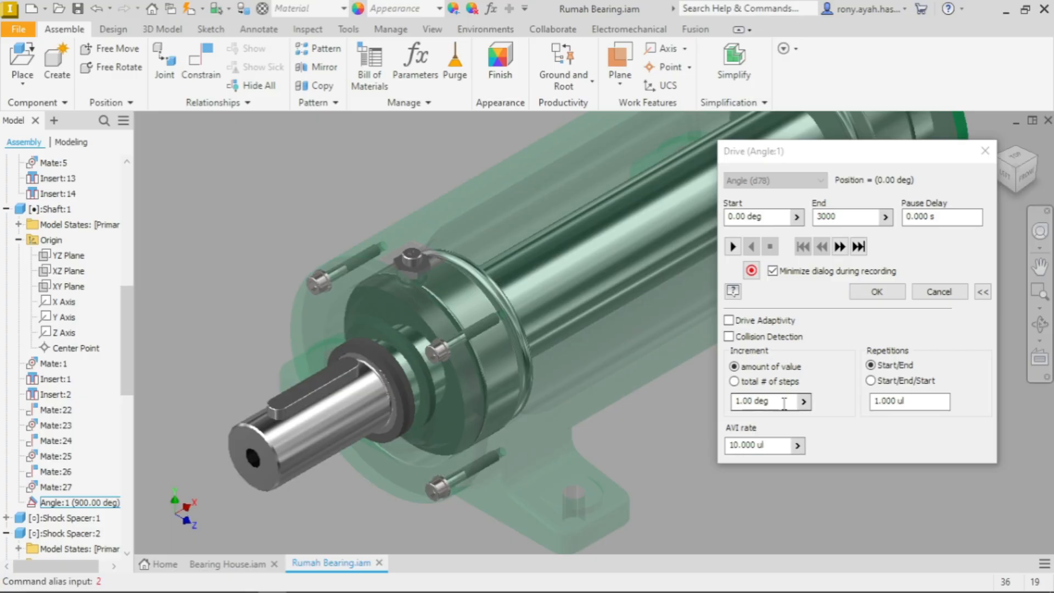
left_click_drag(783, 401, 713, 404)
type("10")
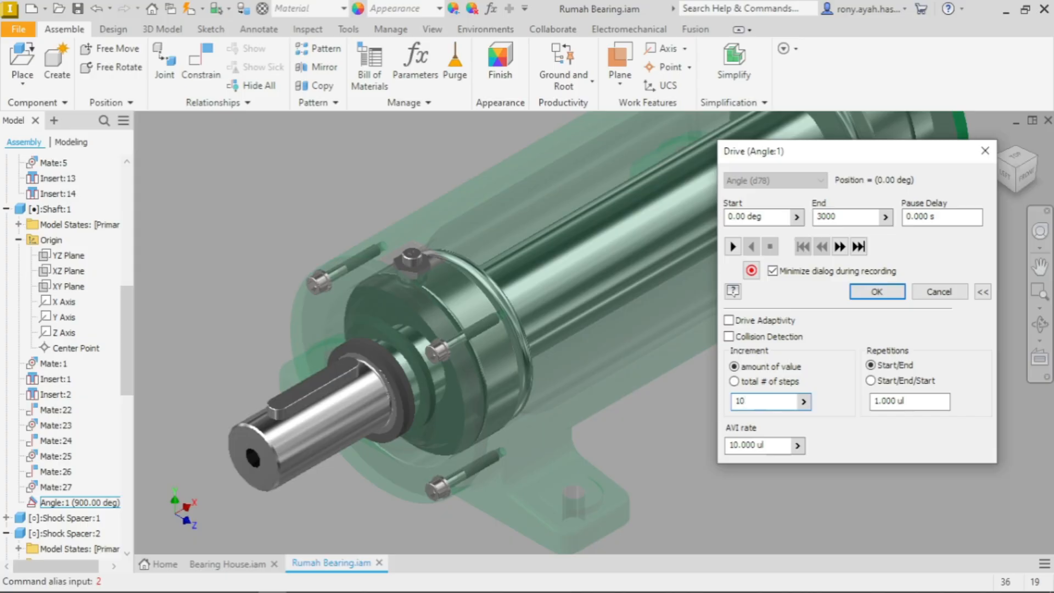
Step: Play the drive to its end, return the shaft to the start position, and set the increment's amount of value to 1
left_click(733, 247)
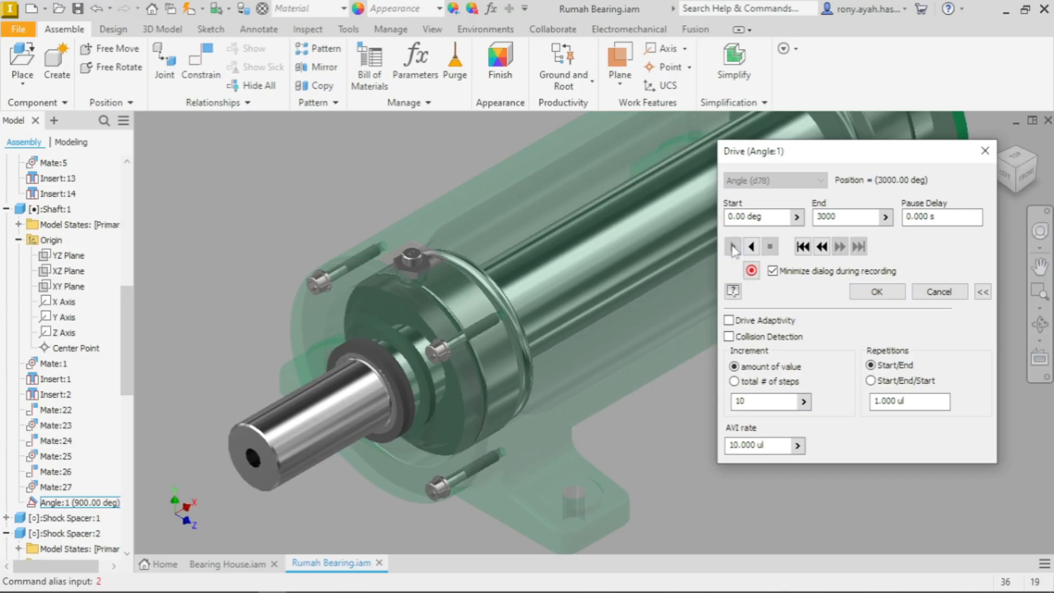
left_click(801, 247)
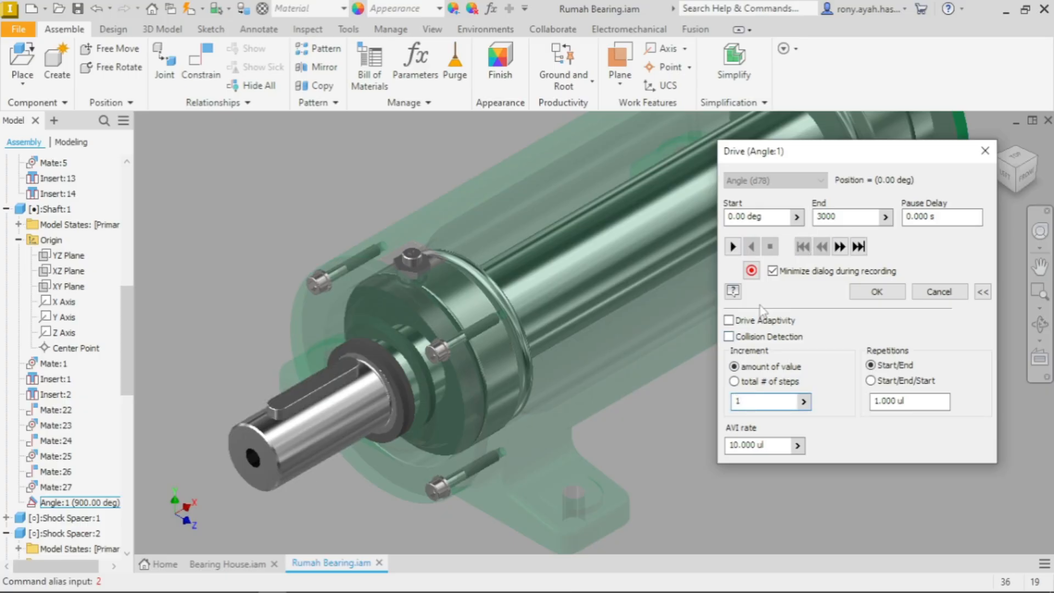
Step: Play the drive at the 1-degree increment, stop it partway, and return the shaft to the start position
left_click(734, 246)
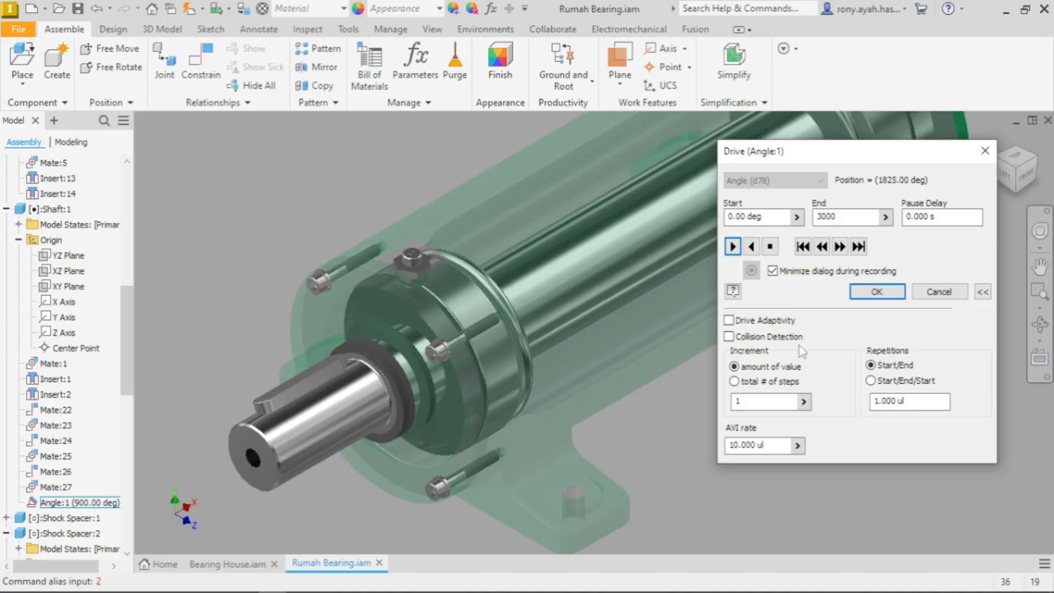
left_click(770, 246)
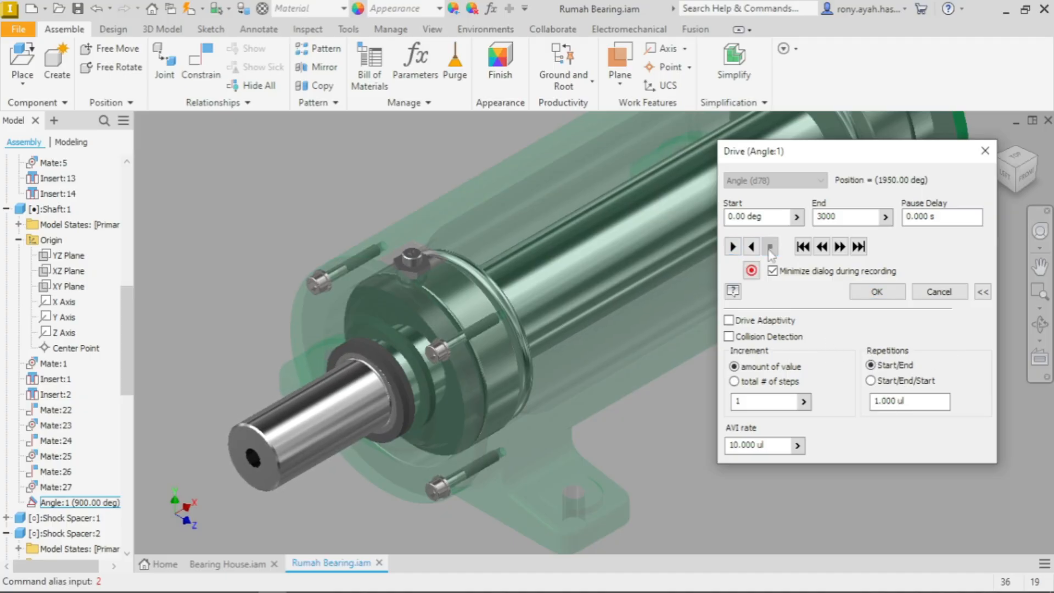
left_click(801, 246)
Step: Set the drive's end value to 360 degrees and play one full shaft rotation
left_click_drag(838, 217, 805, 216)
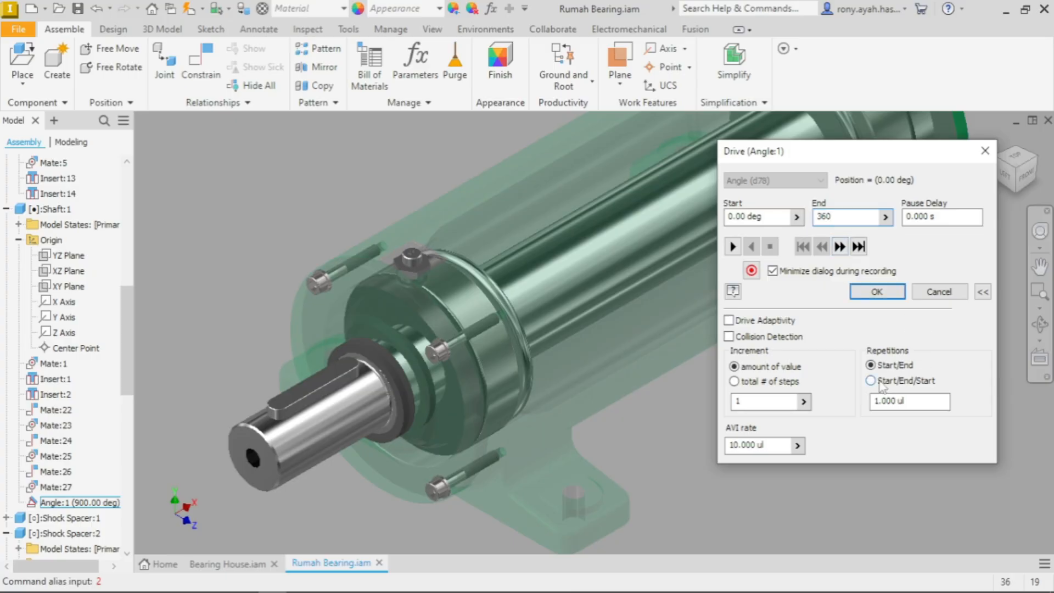
left_click(732, 248)
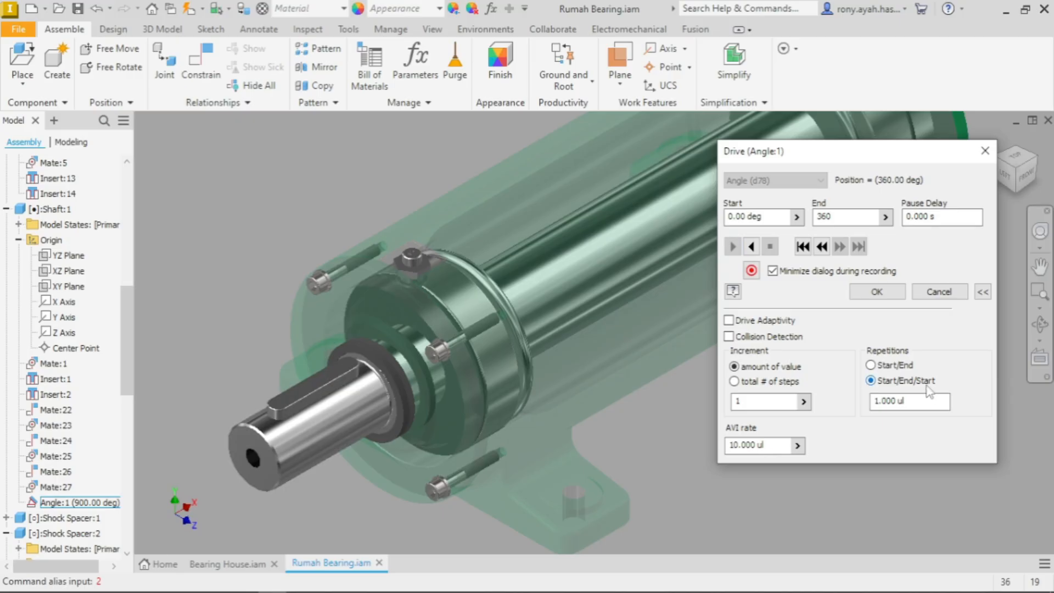
Step: Set the number of repetitions to 10 and play the drive from the start in Start/End/Start mode
left_click_drag(917, 405, 836, 400)
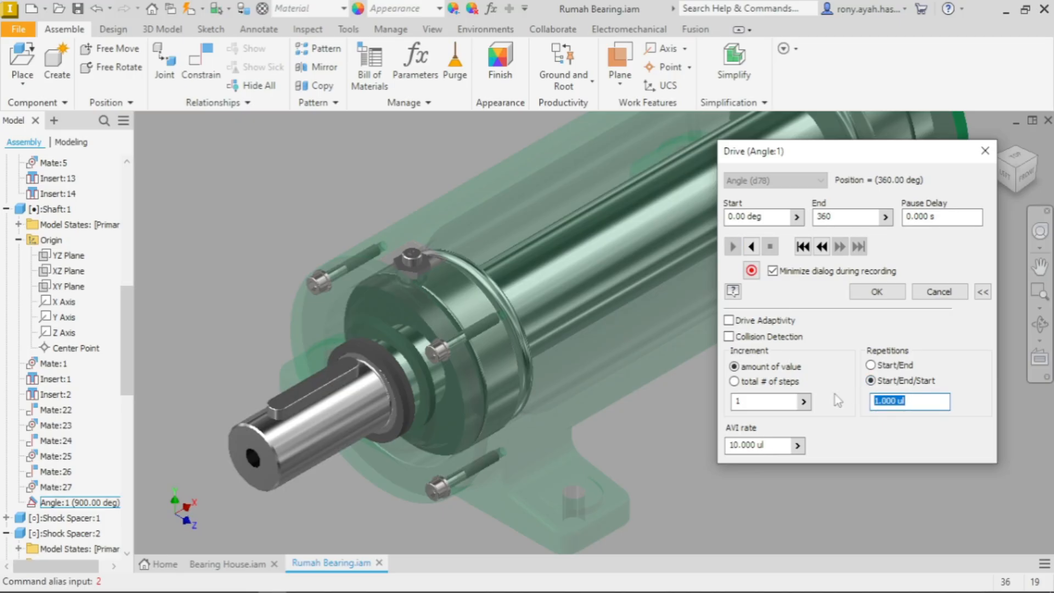
type("10")
left_click(802, 246)
left_click(733, 247)
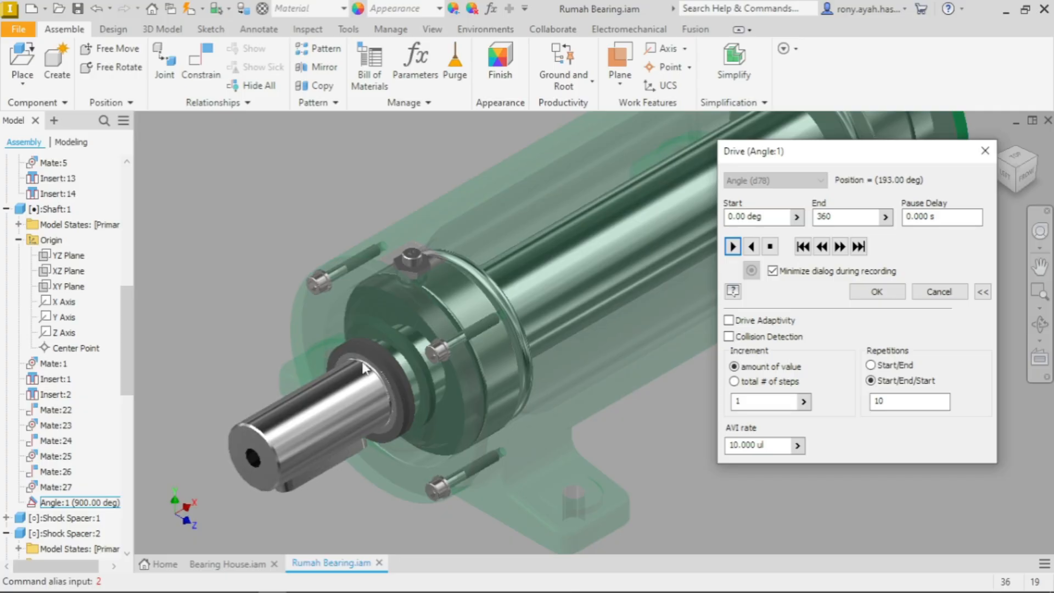
Step: Switch the drive's repetitions to Start/End, stop the motion, and return the shaft to the start position
left_click(884, 381)
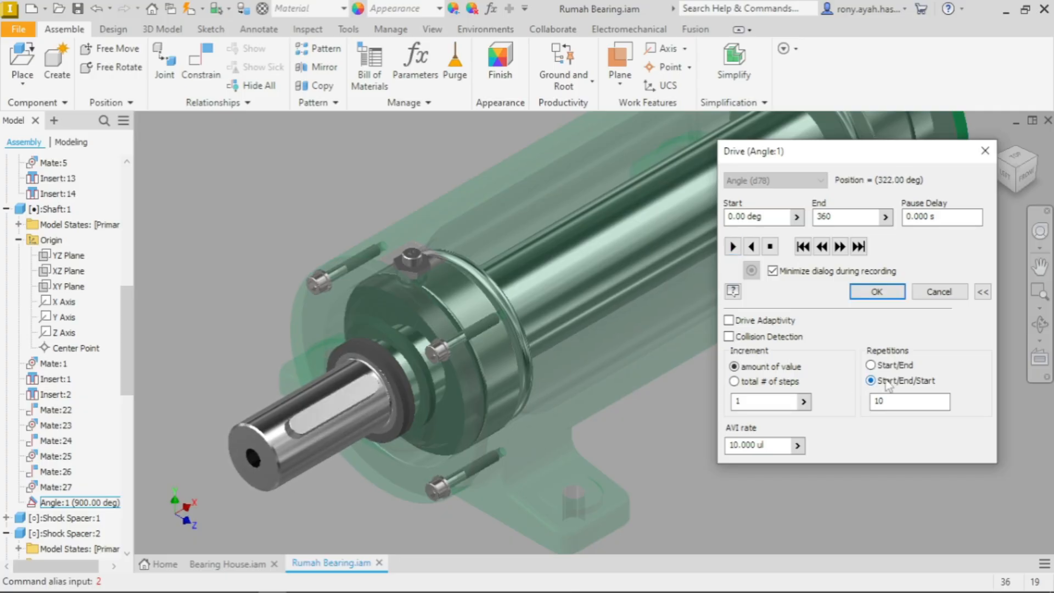
left_click(888, 364)
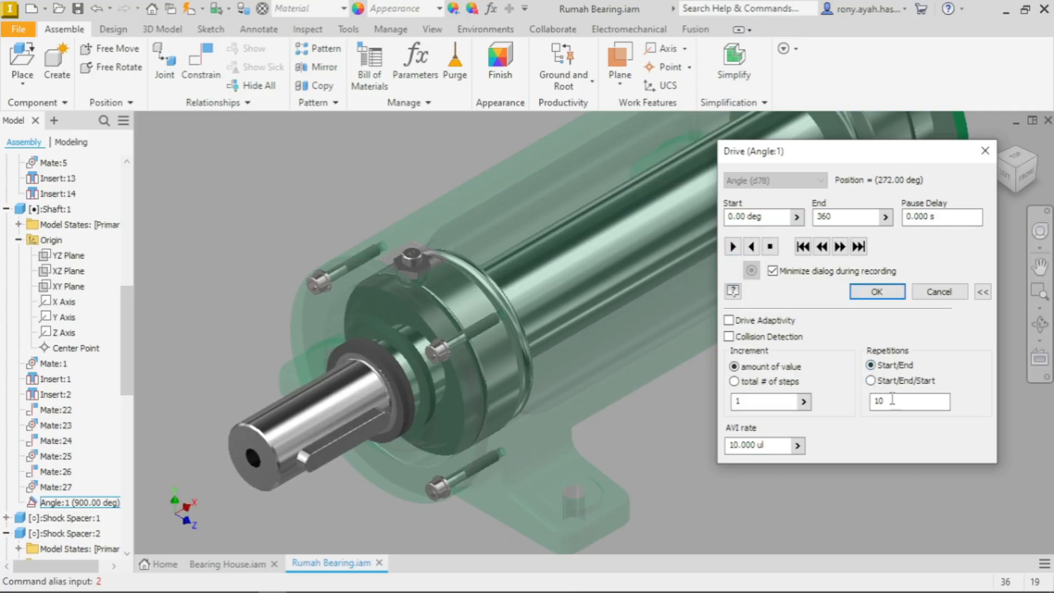
left_click(769, 247)
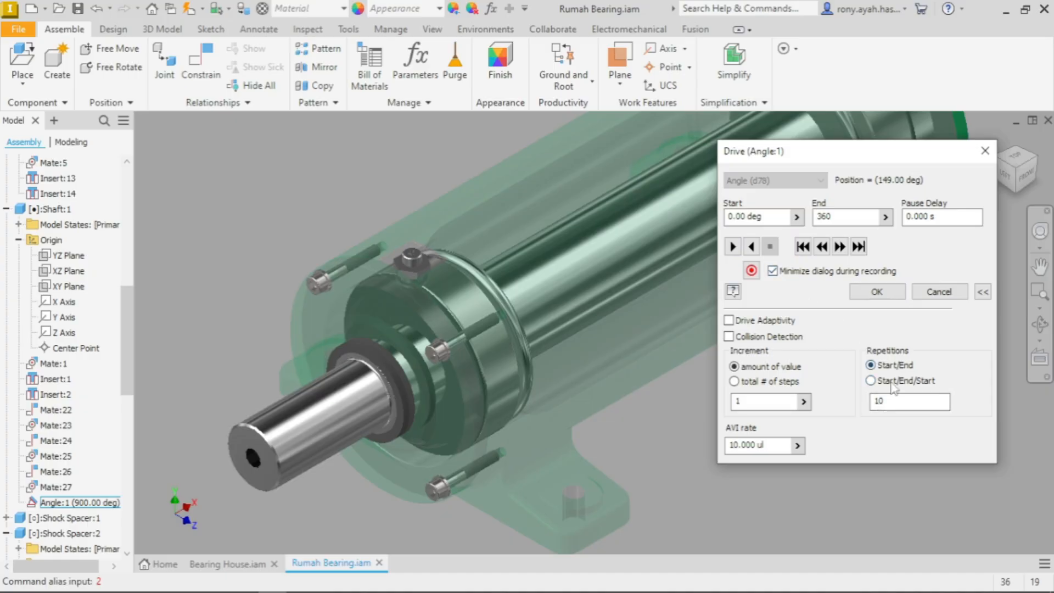
left_click(801, 247)
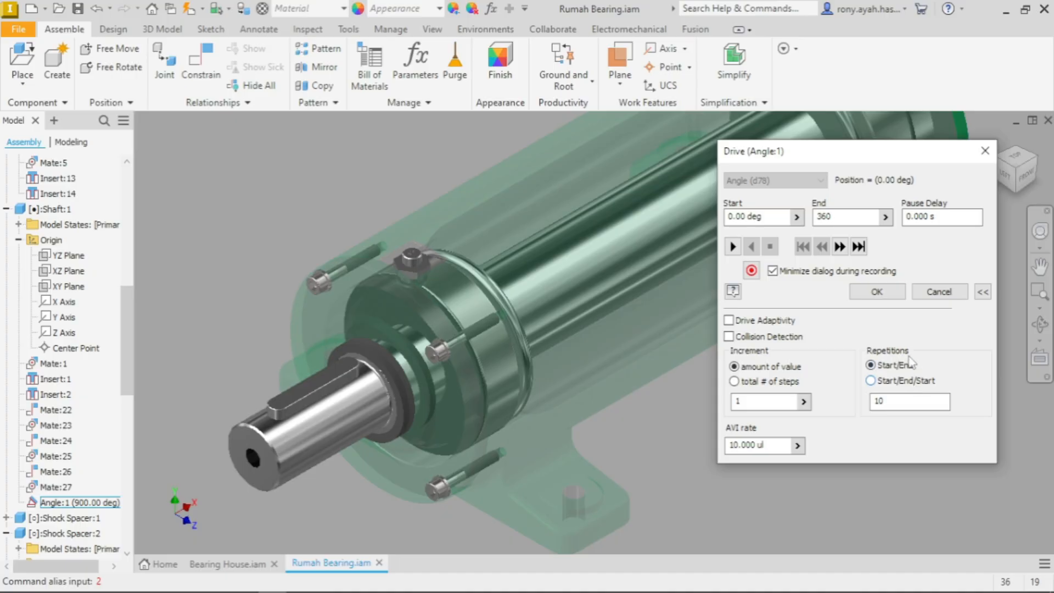
Step: Play the repeated Start/End rotation, stop it, and reset the shaft to its start position
left_click(734, 247)
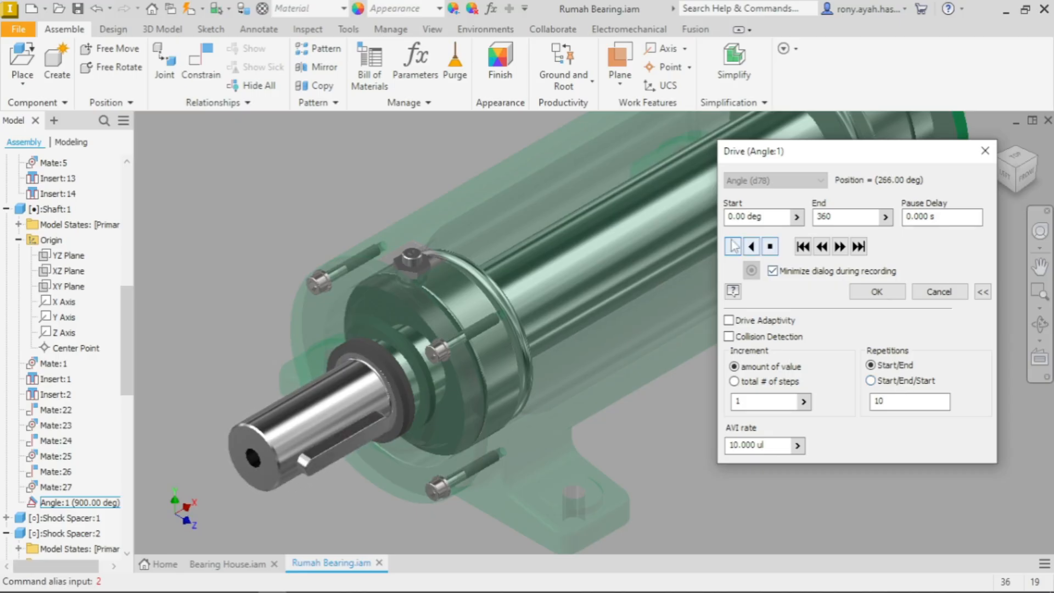
left_click(770, 246)
left_click(804, 248)
Step: Enable ambient shadows and ground shadows for the assembly display
scroll(387, 339, "down", 3)
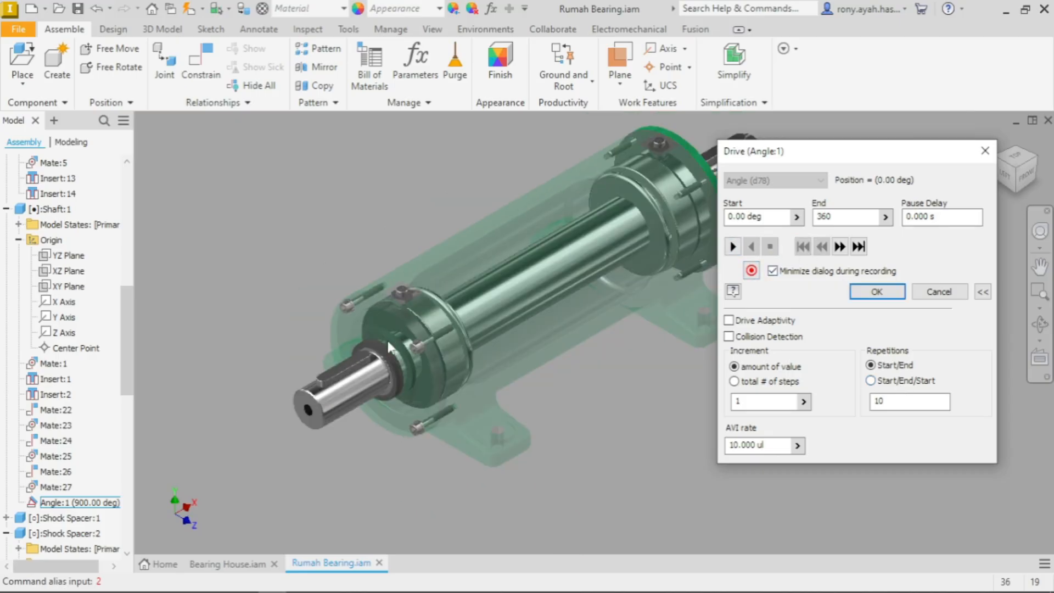
right_click(608, 369)
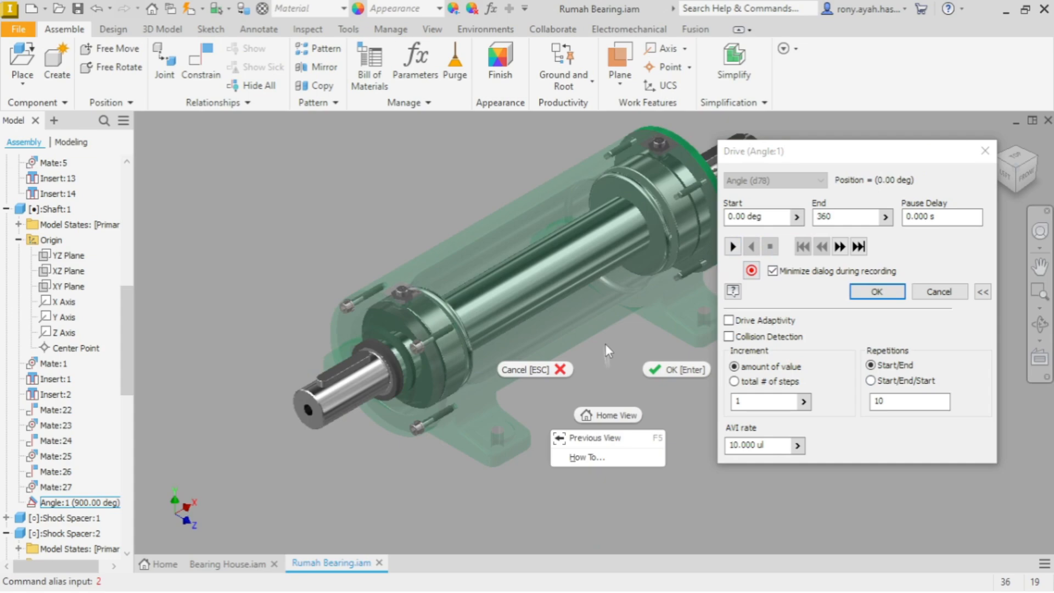
left_click(604, 344)
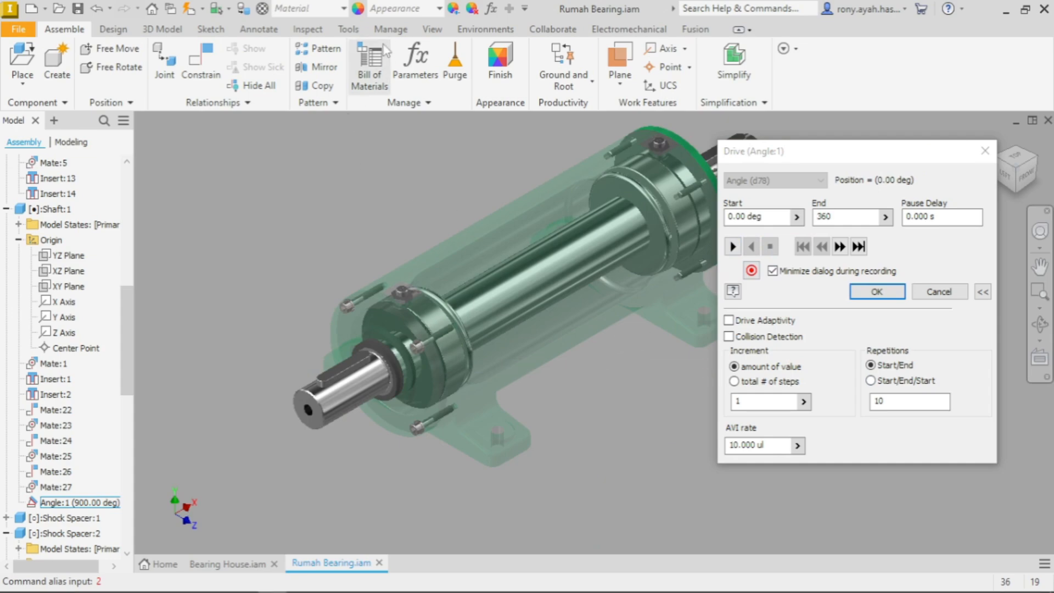
left_click(430, 29)
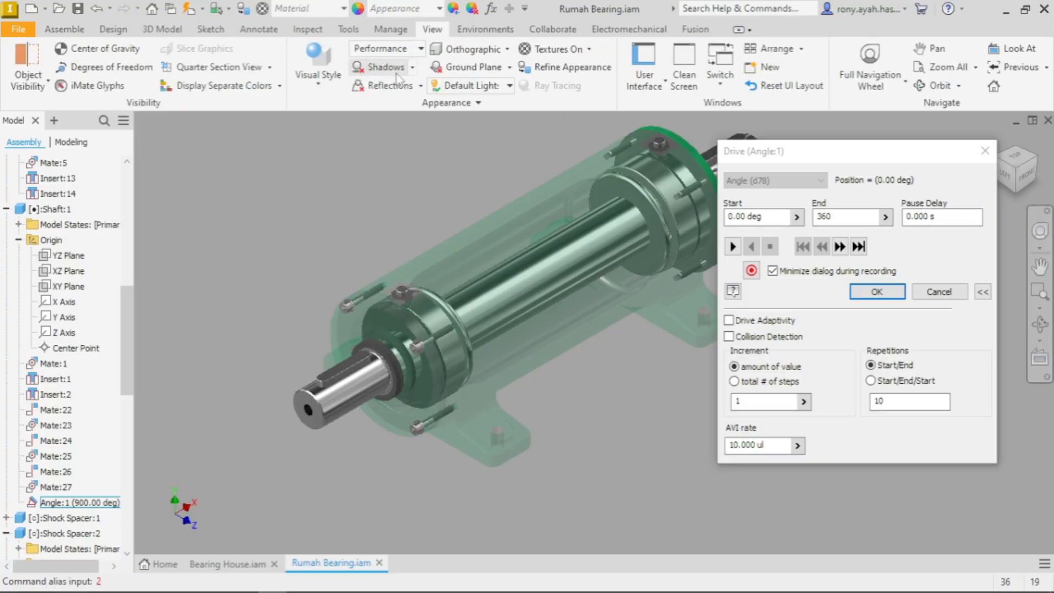
left_click(412, 67)
left_click(362, 143)
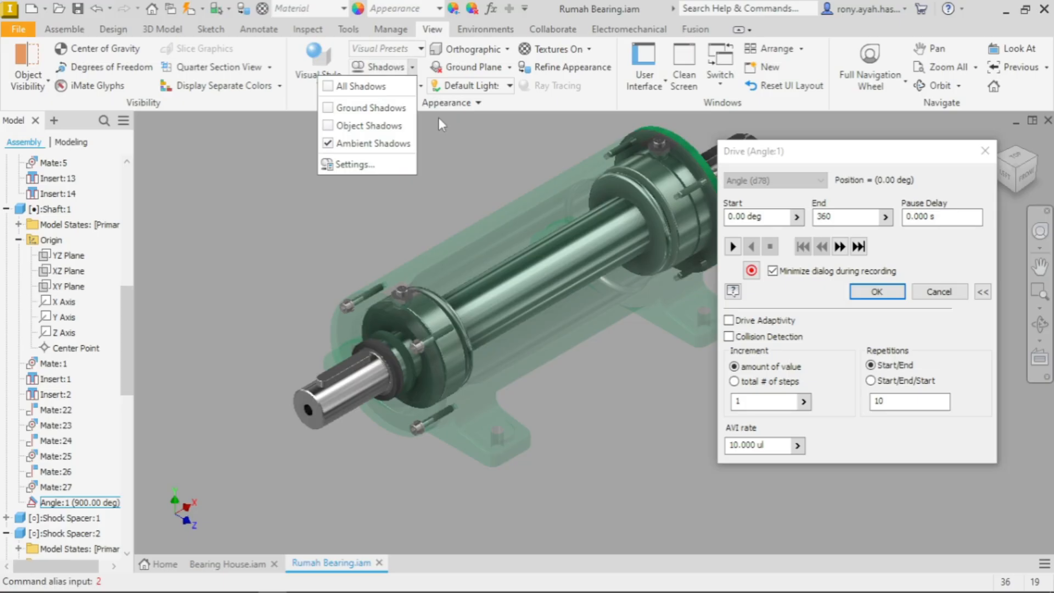
left_click(367, 108)
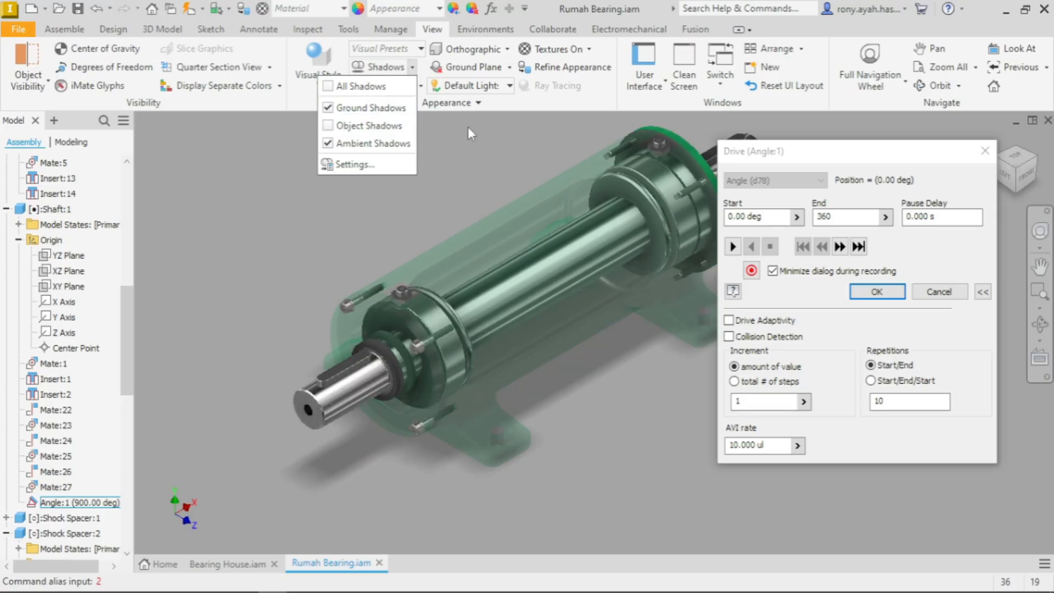
Step: Turn on reflections and change the display from orthographic to perspective
left_click(472, 103)
left_click(384, 86)
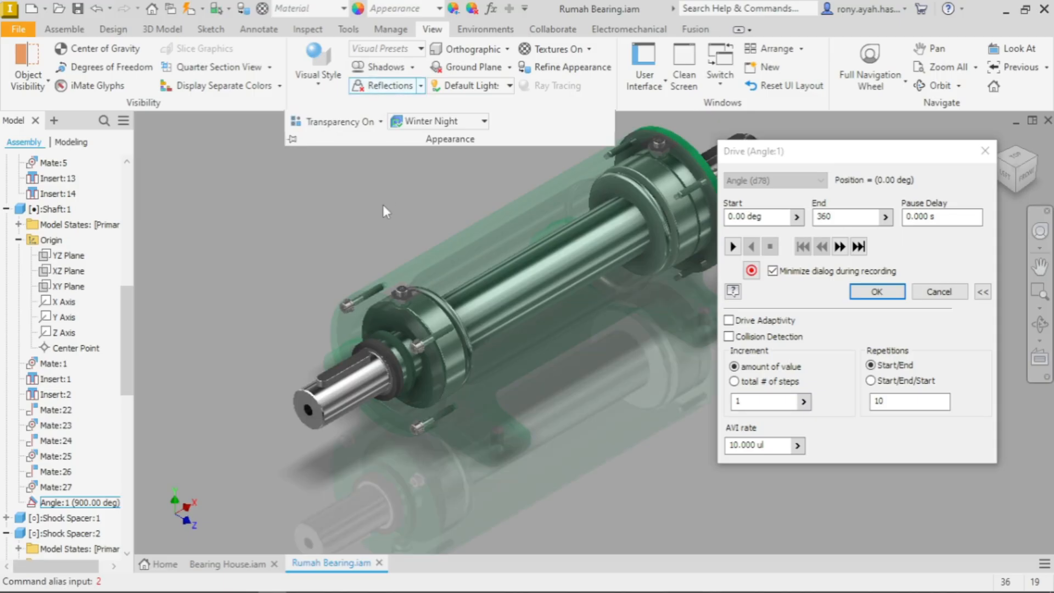
left_click(508, 54)
left_click(439, 103)
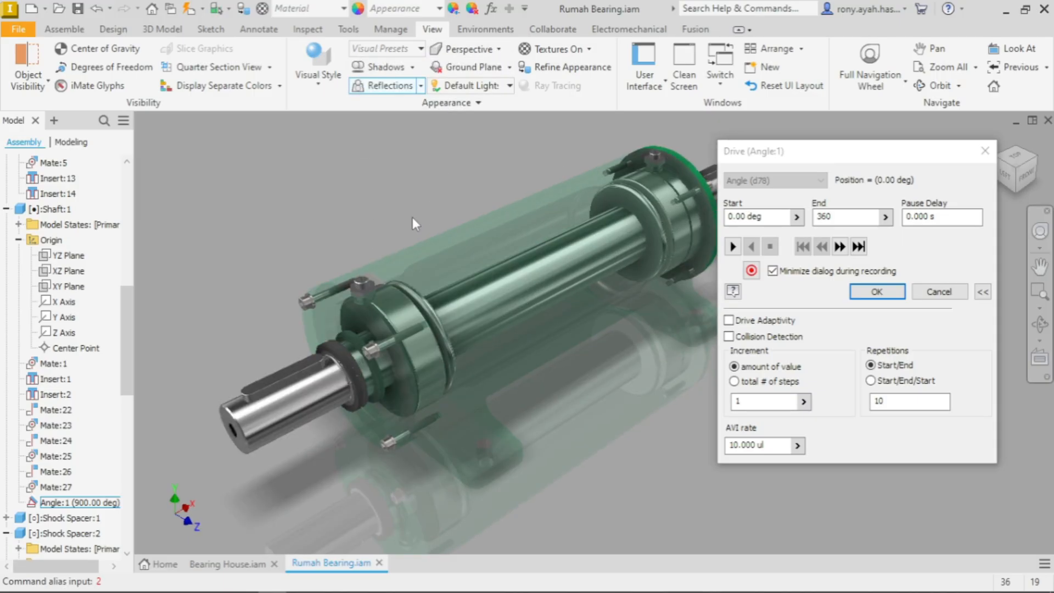
Step: Set the drive increment's amount of value to 4 and play the shaft rotation from a close view of the keyed shaft end
middle_click_drag(411, 217, 449, 208, "shift")
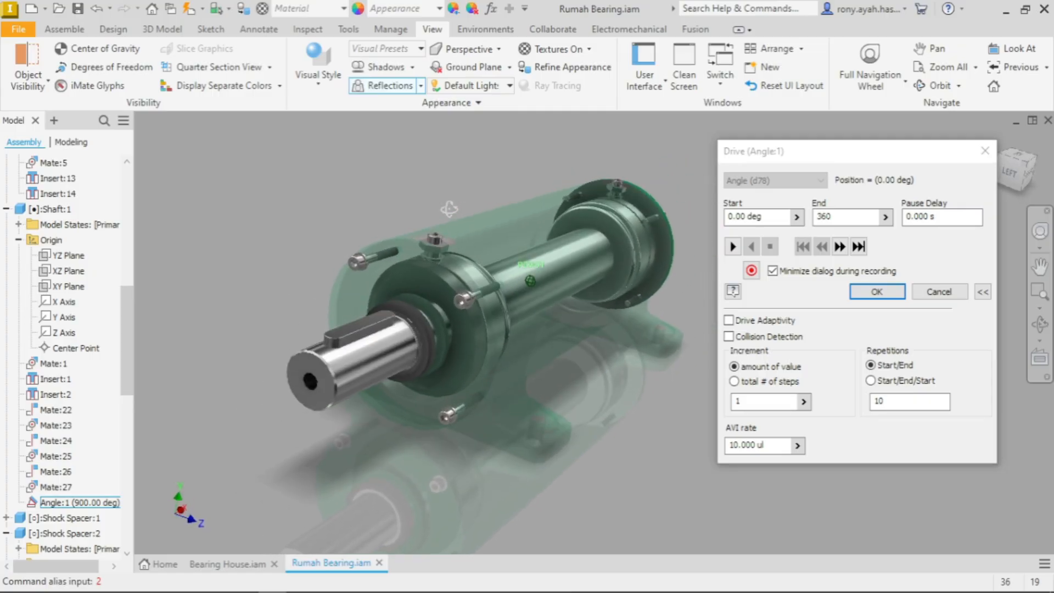
left_click(1022, 167)
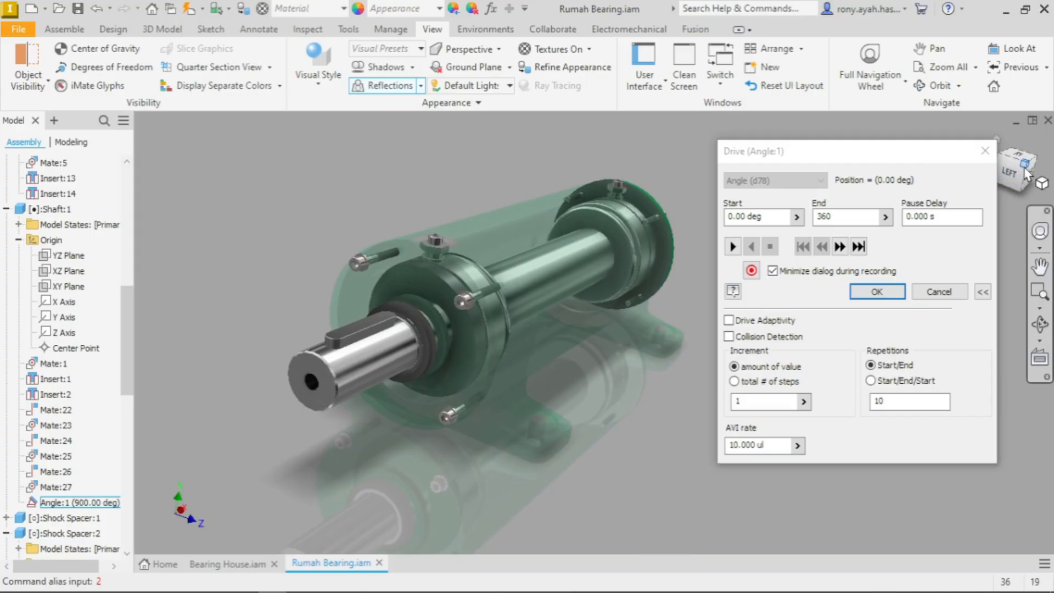
scroll(619, 389, "down", 3)
middle_click_drag(568, 410, 582, 400, "shift")
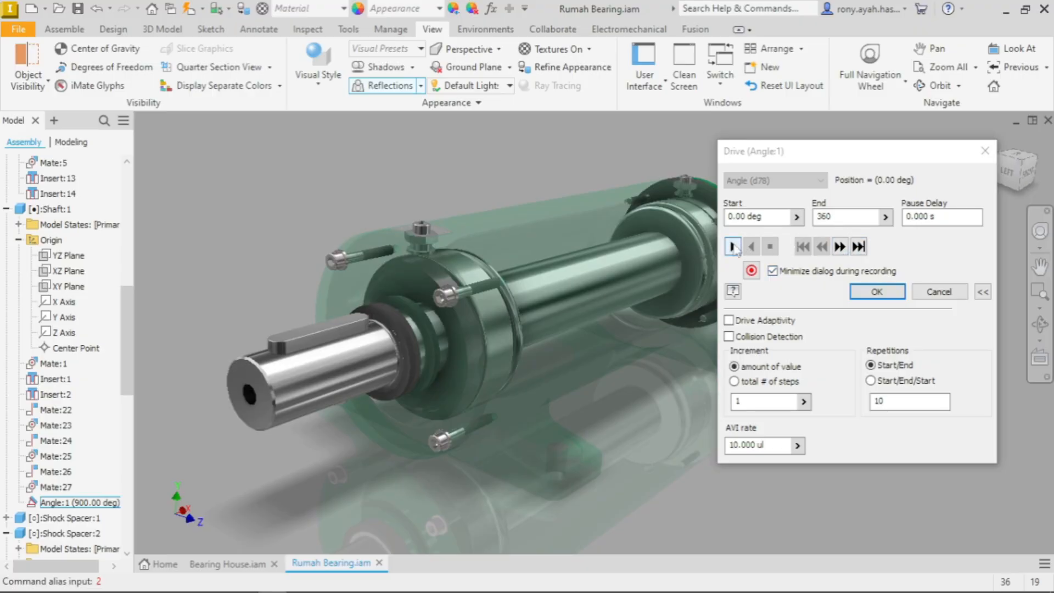
double_click(730, 400)
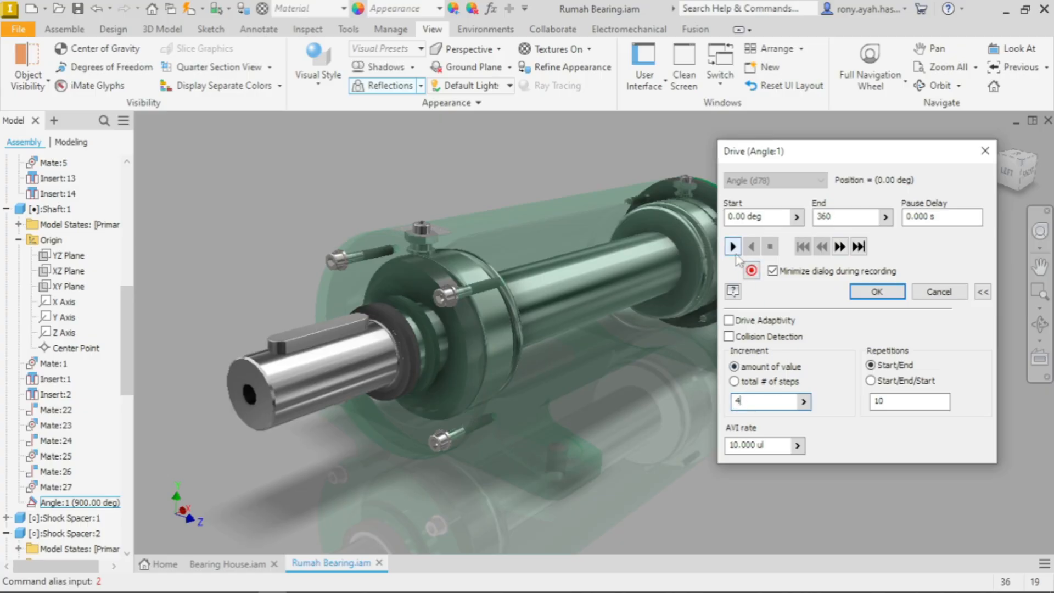
left_click(733, 248)
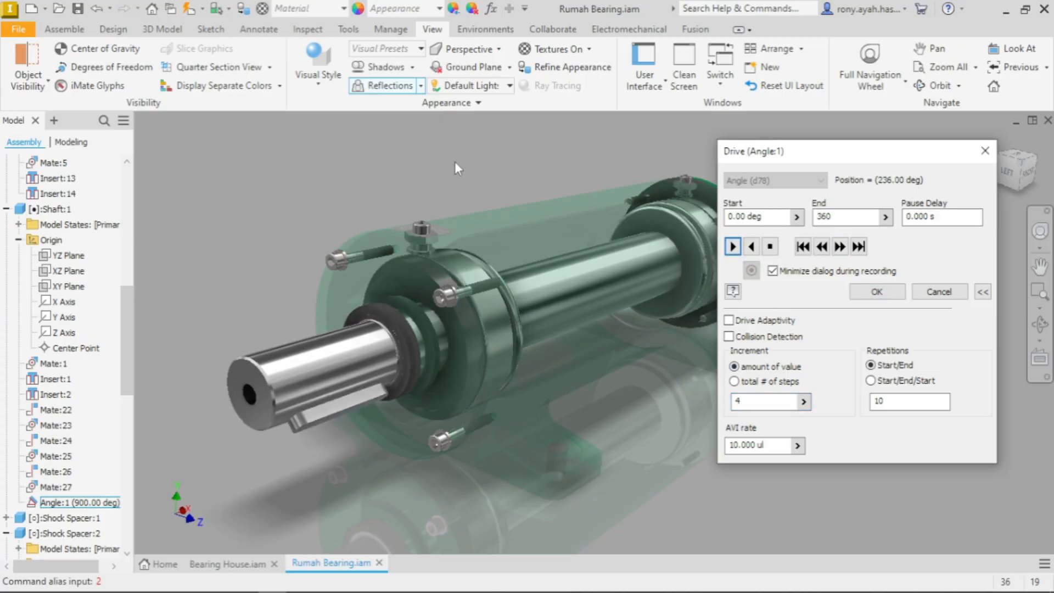